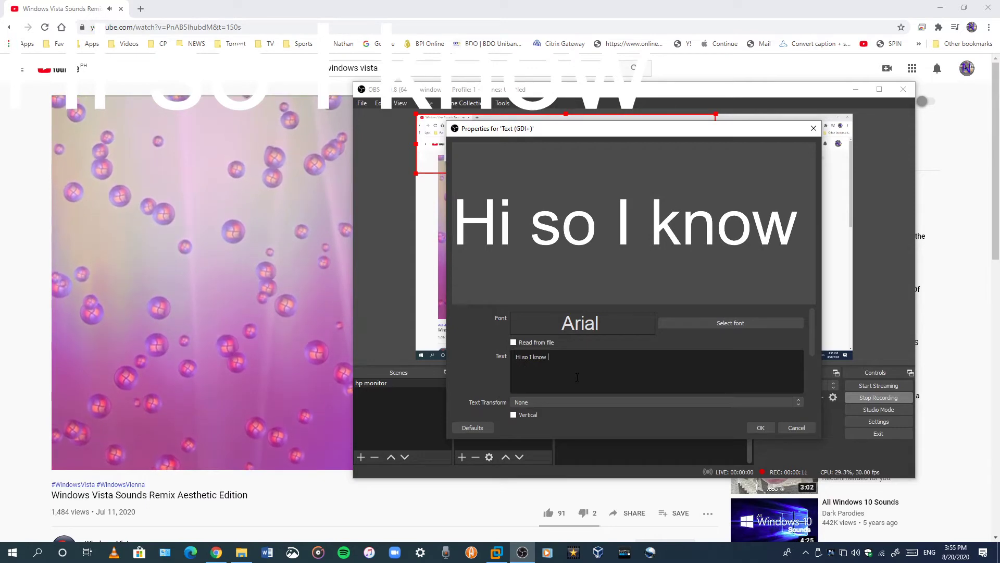
type("idea")
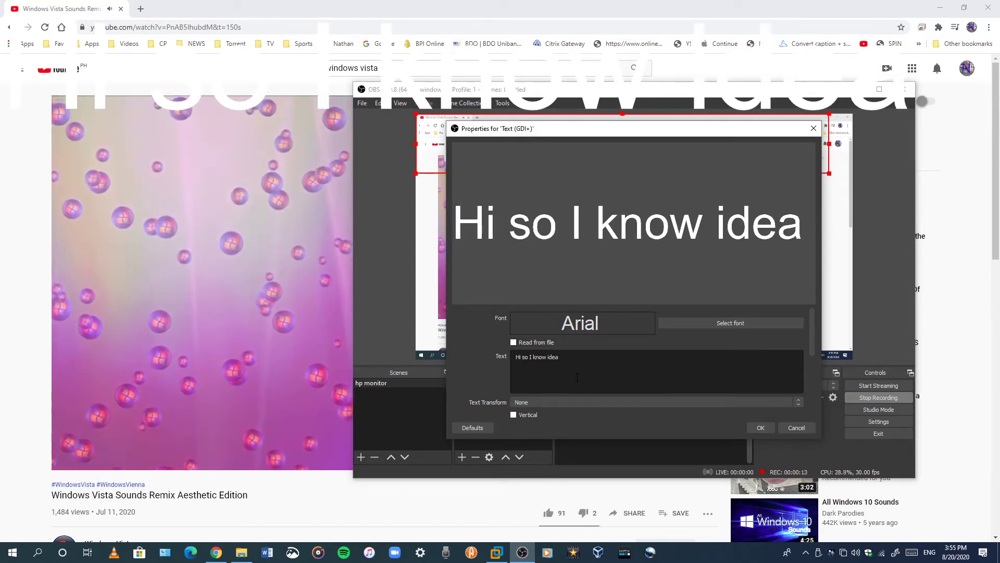
type(" to")
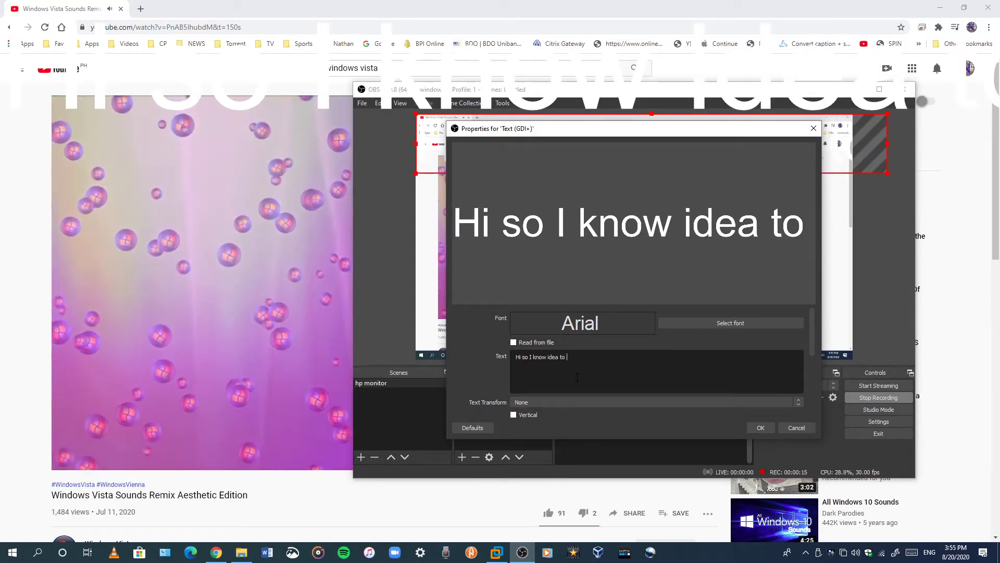
type(" install")
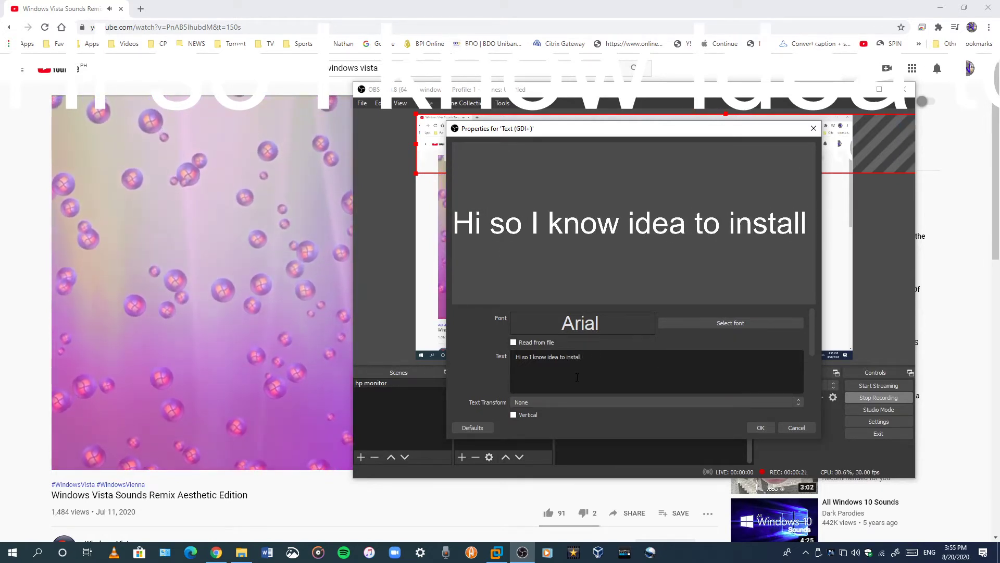
type(" wi")
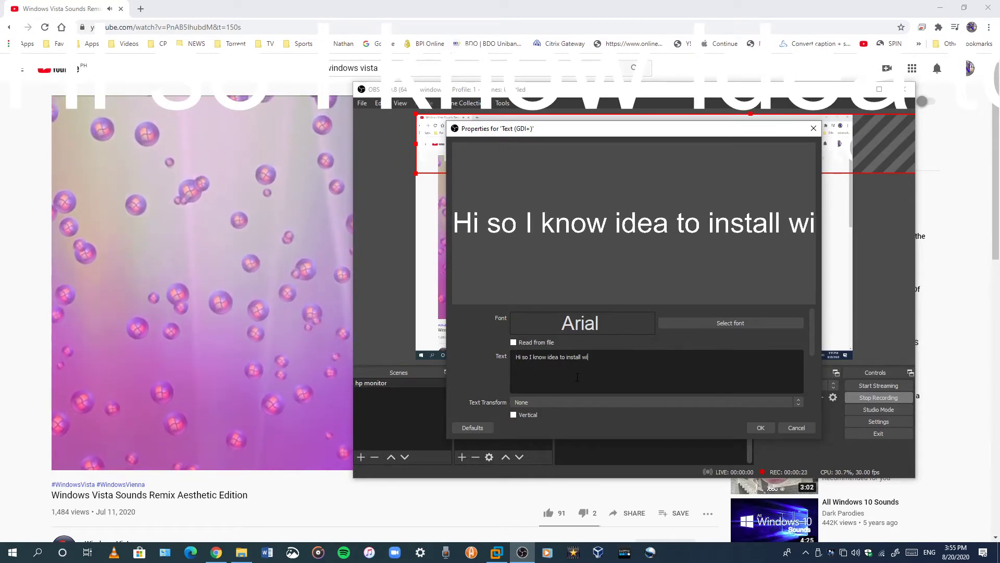
type("ndows 7")
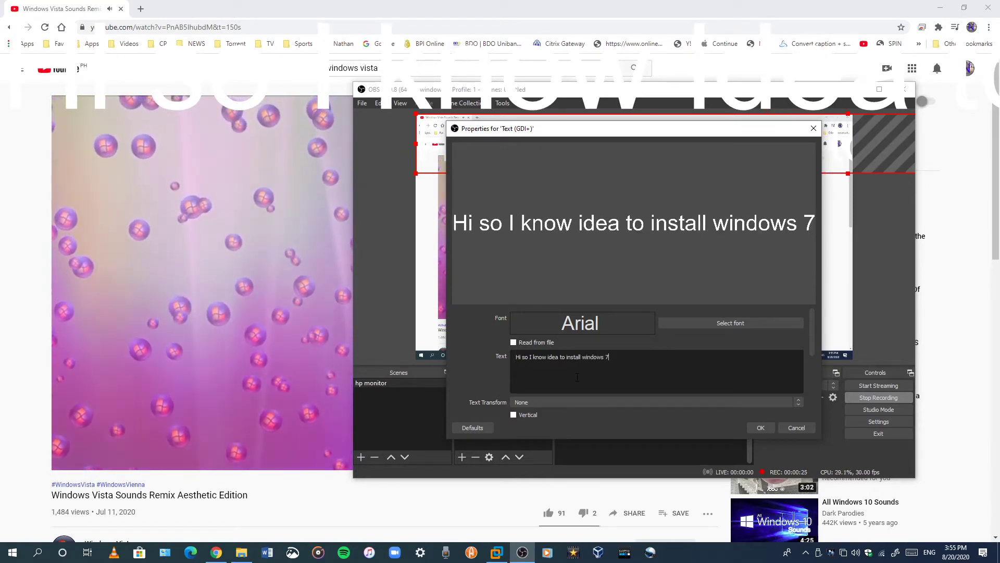
type(" setup is")
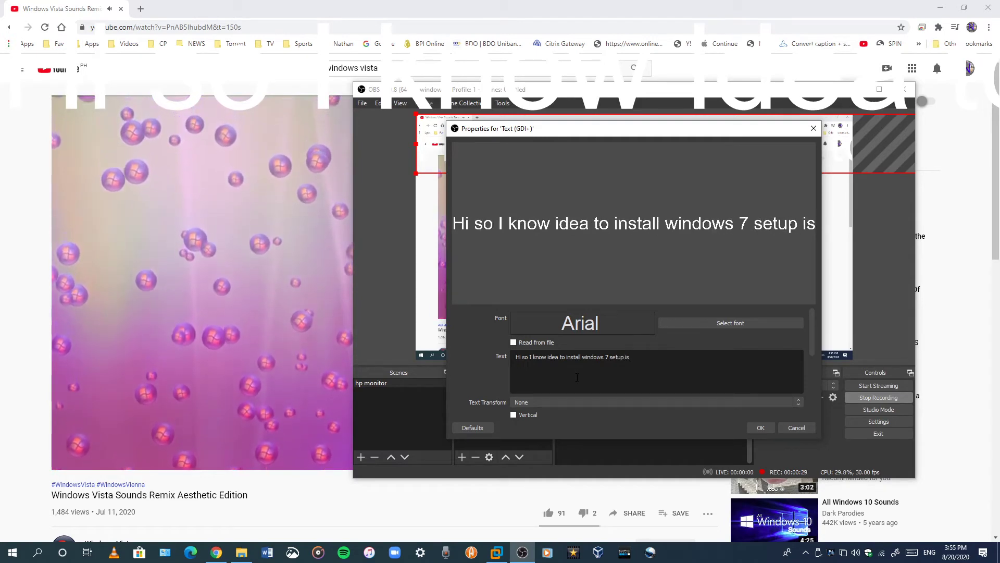
key("BackSpace")
type("nste")
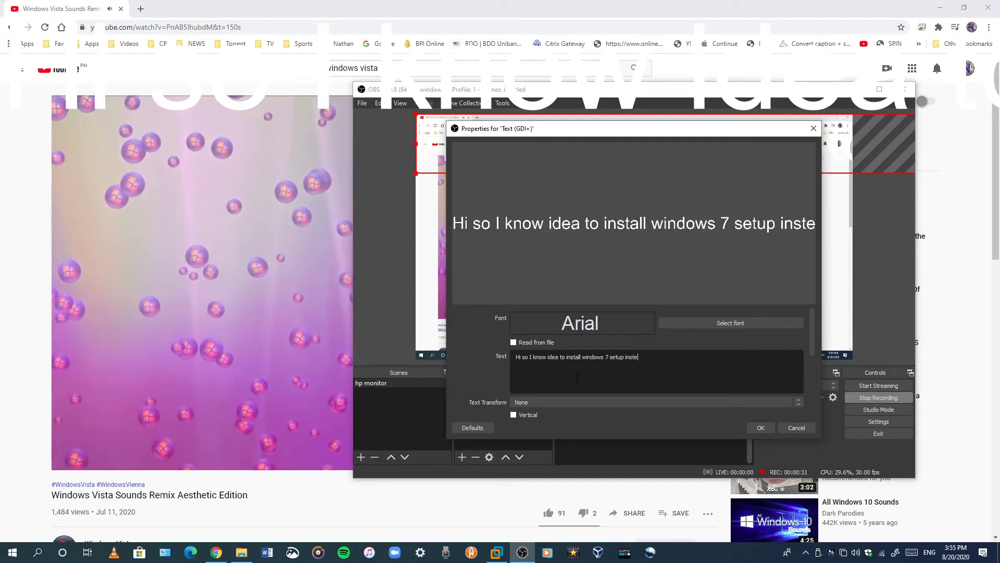
key("BackSpace")
type("alls c")
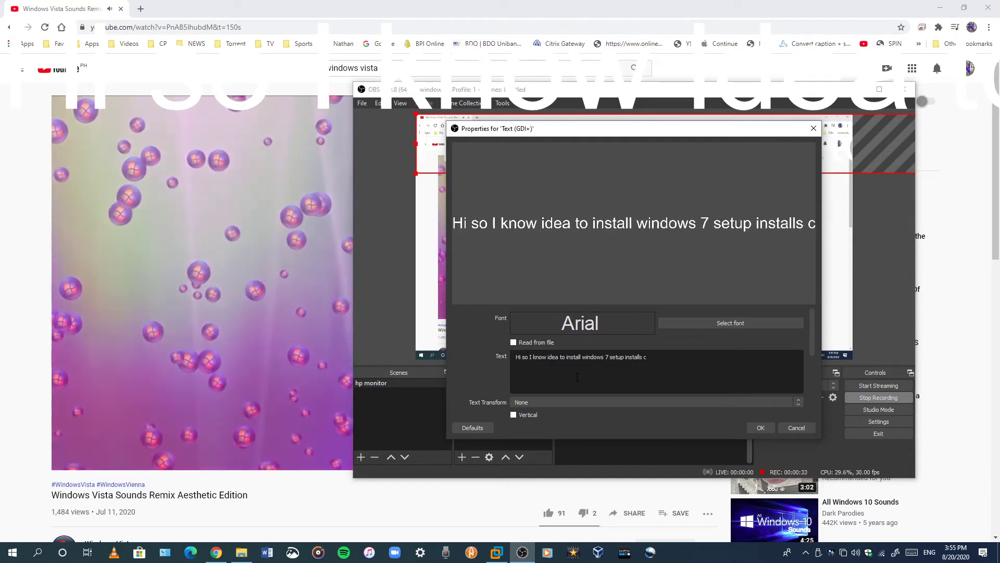
type("hromes")
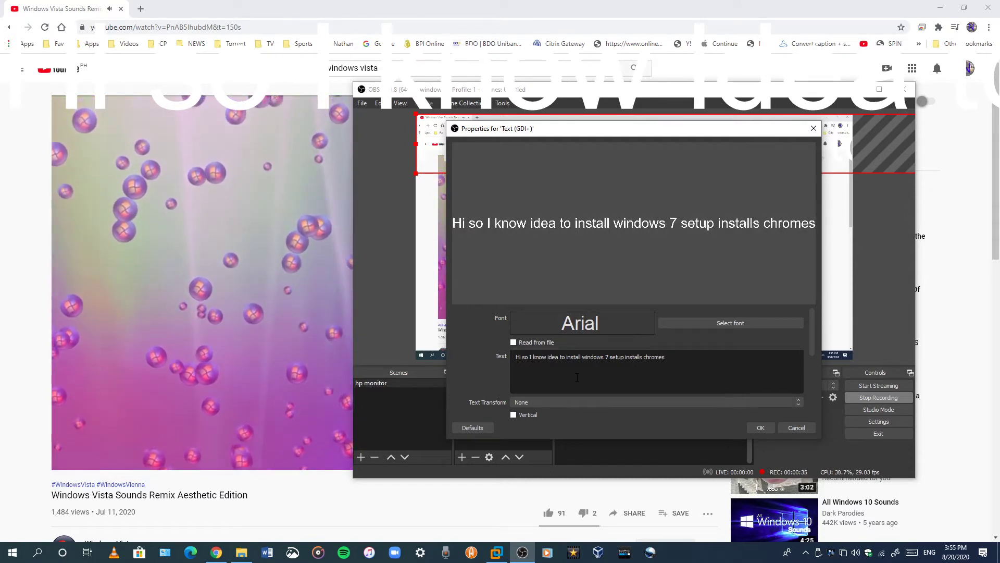
key("BackSpace")
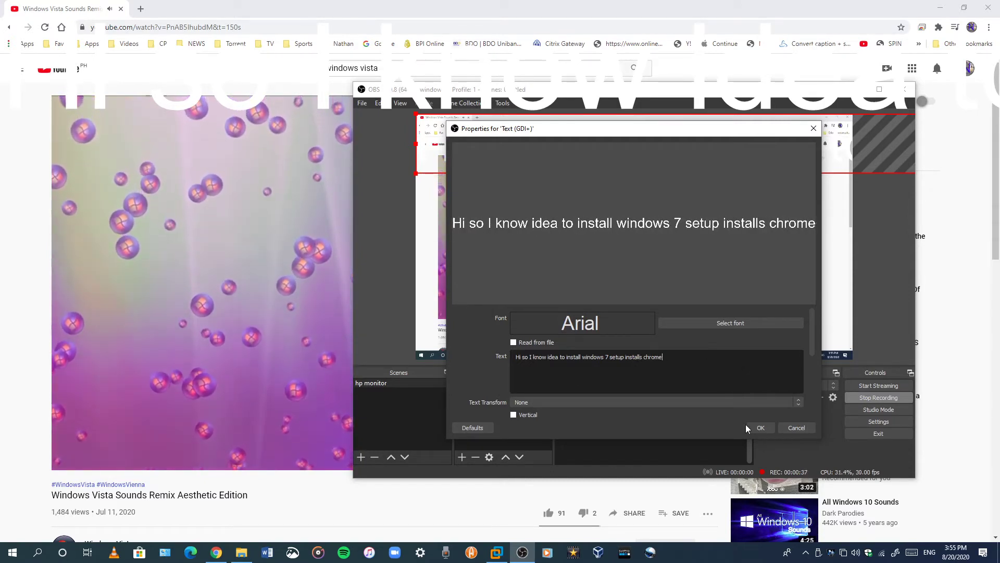
left_click(802, 427)
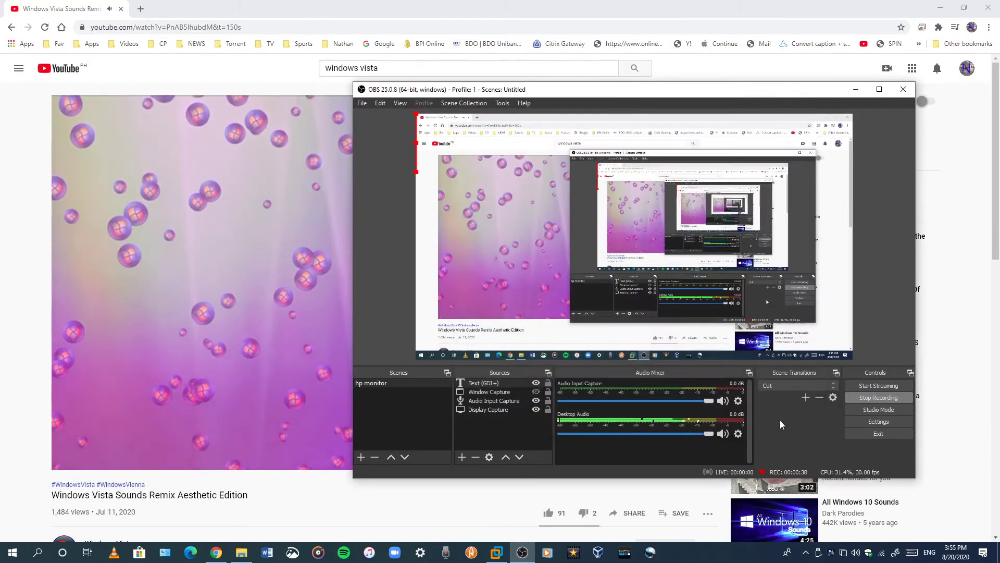
Hide the Text (GDI+) source in the scene and switch to VMware Workstation
left_click(536, 392)
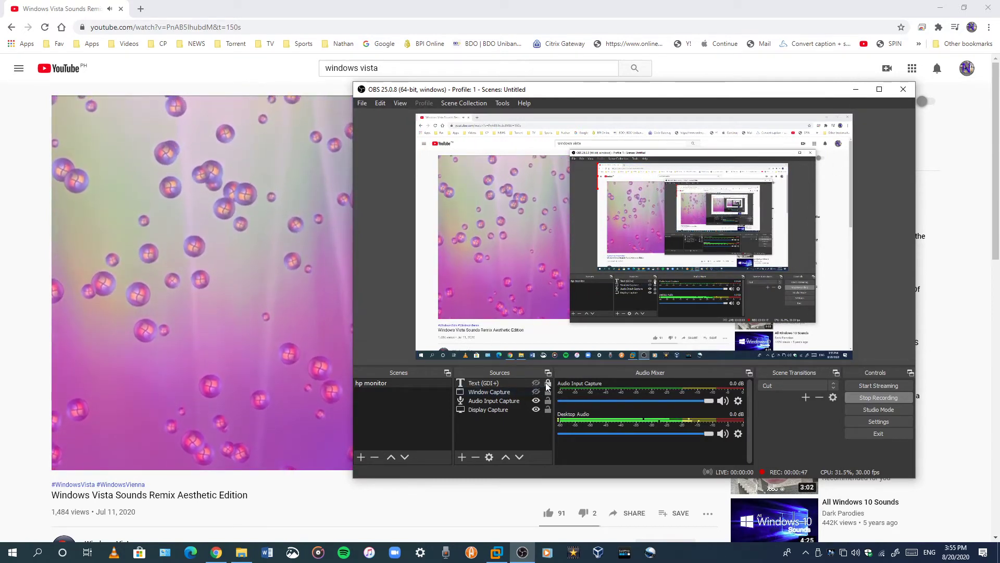
left_click(522, 552)
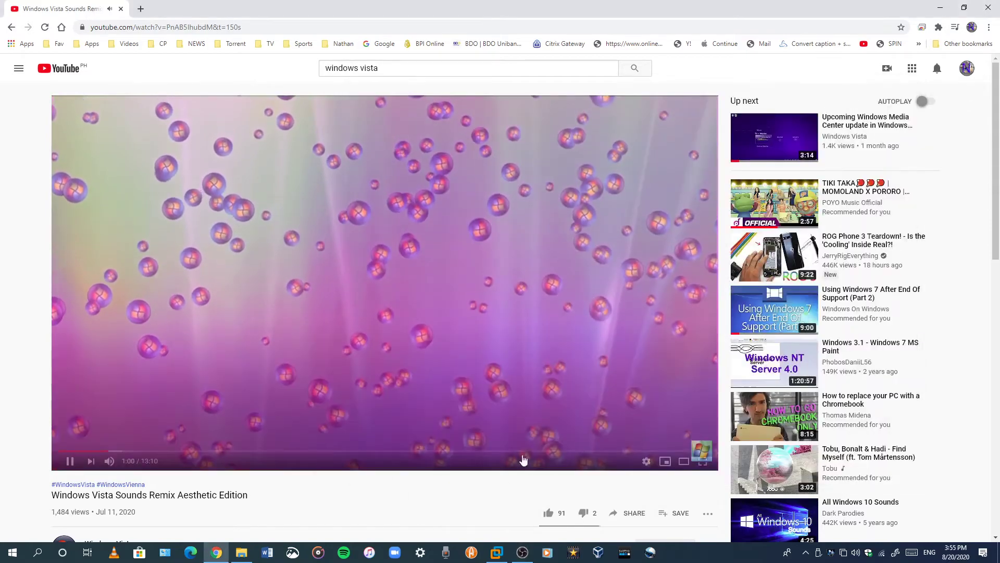
key("alt+Tab")
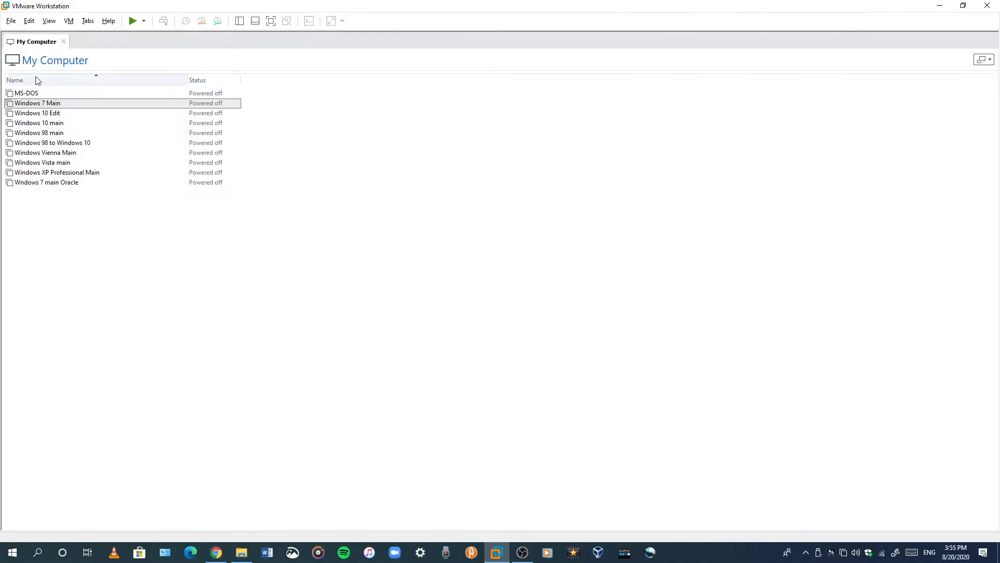
Start a new virtual machine with the typical configuration and choose Windows 7 as the guest operating system version
left_click(11, 21)
left_click(32, 32)
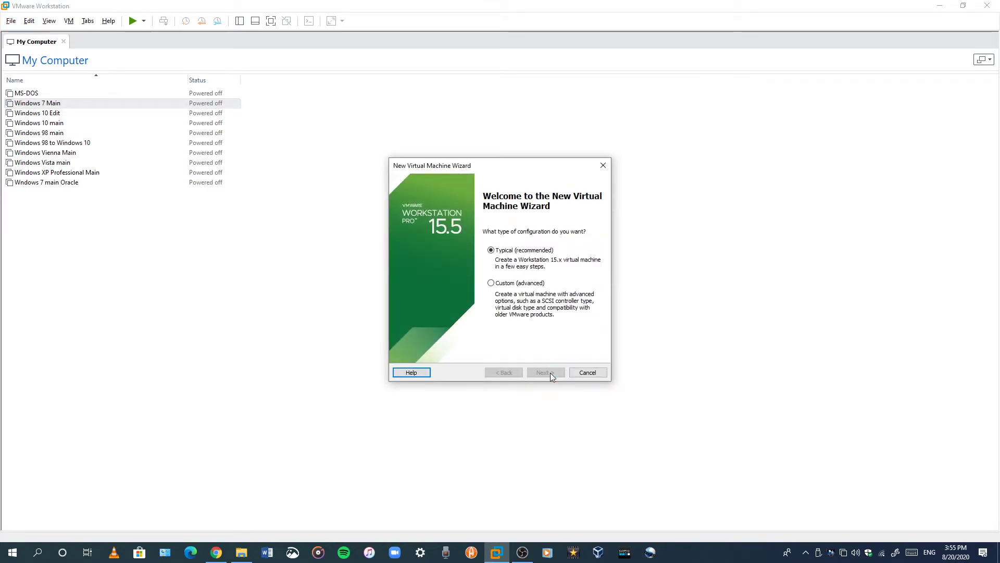
left_click(552, 373)
left_click(552, 374)
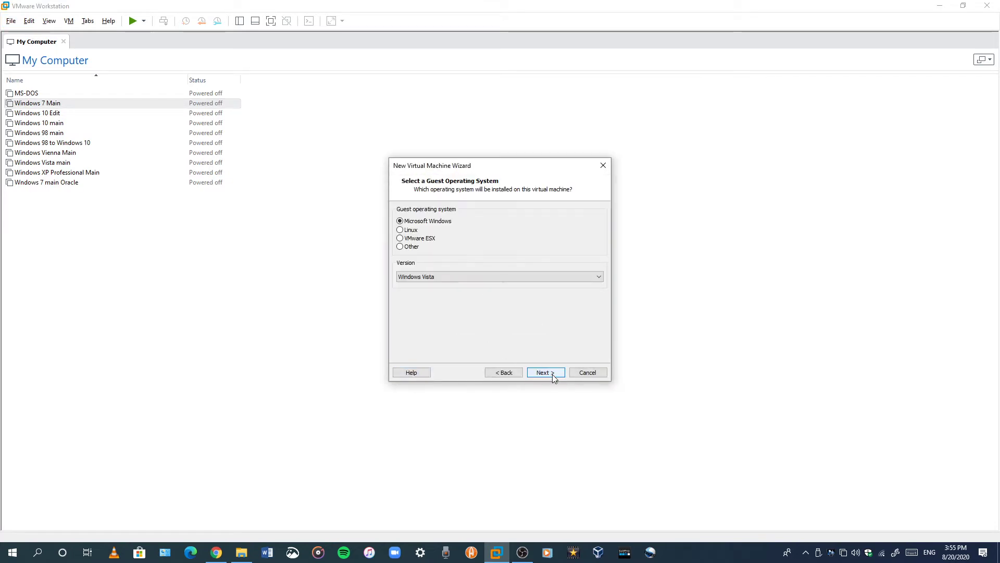
left_click(469, 276)
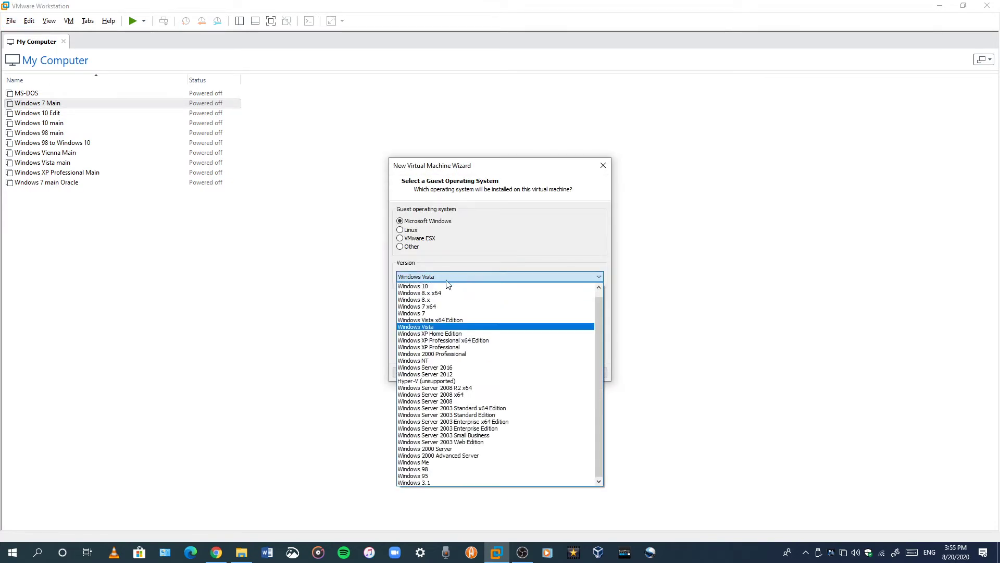
left_click(427, 314)
left_click(544, 374)
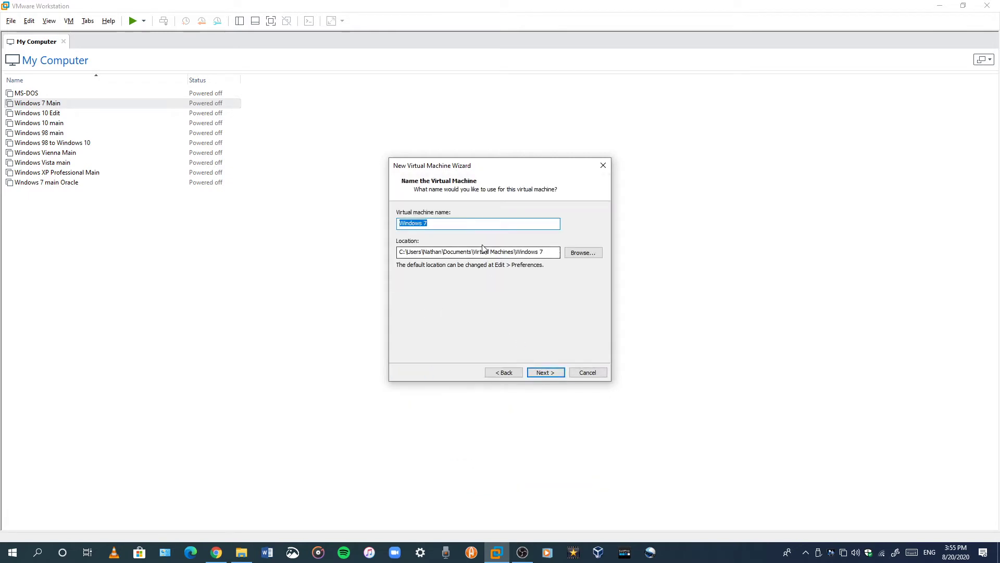
Name the virtual machine "Windows 7 Test Viseo"
key("End")
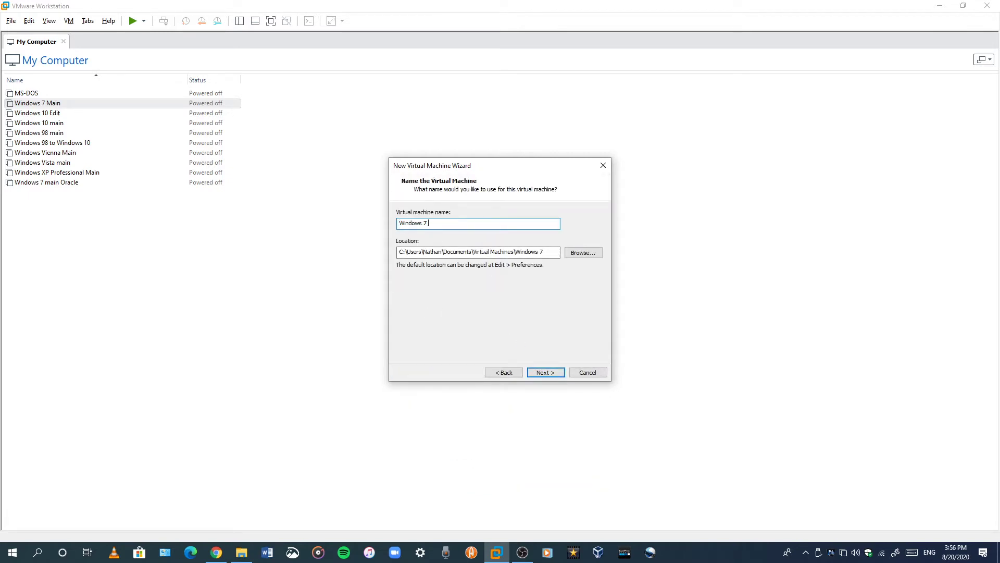
type("Test w")
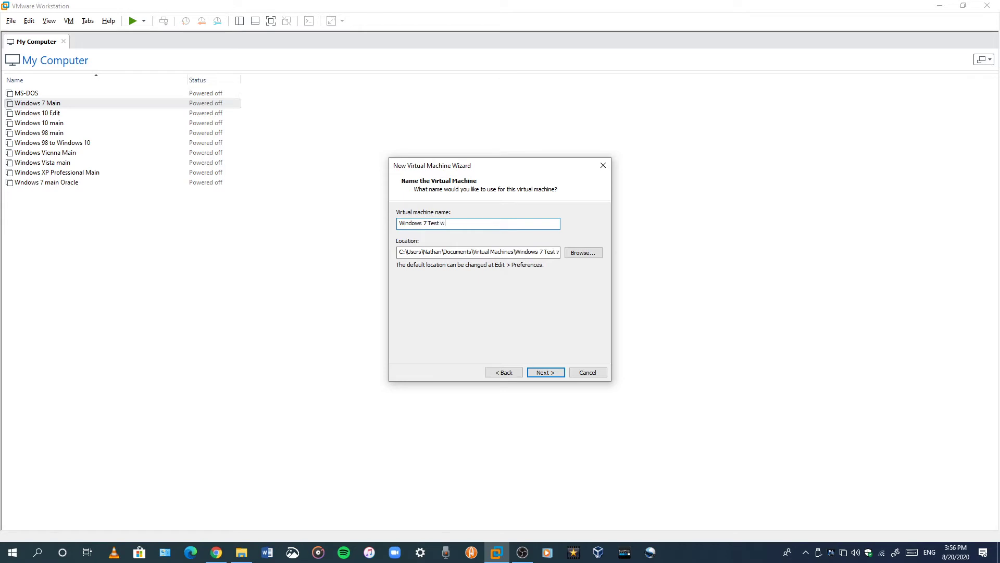
key("BackSpace")
key("BackSpace")
type("eo")
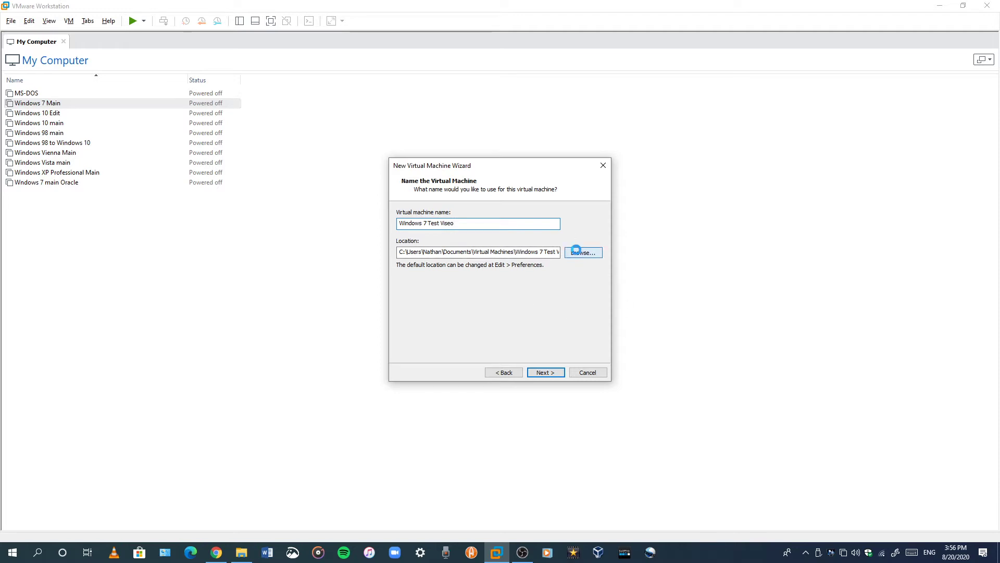
Set the virtual machine's location to F:\Virtual Machines\Virtual Machines and continue with that folder despite the existing machine in it
left_click(576, 252)
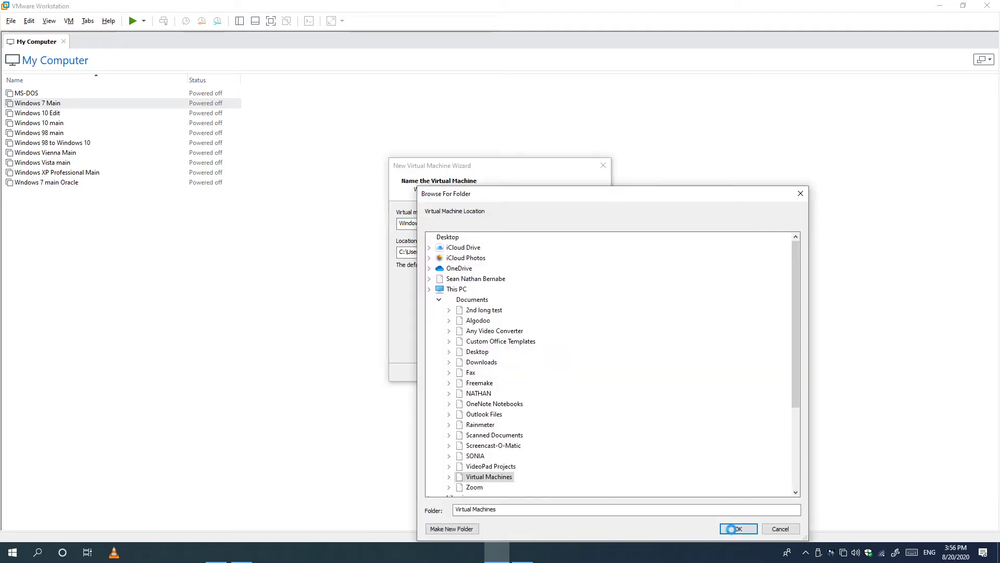
double_click(468, 395)
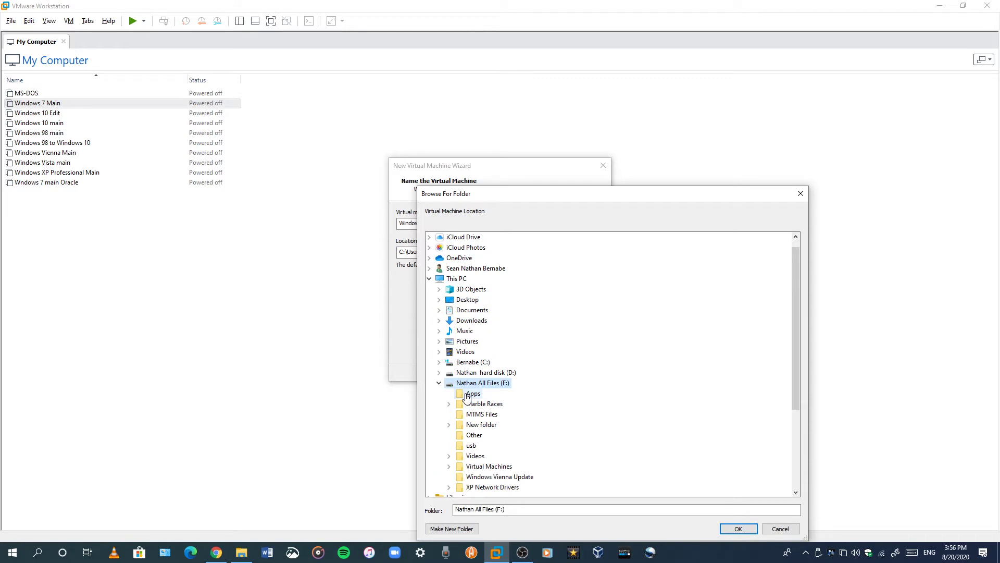
double_click(484, 467)
double_click(483, 468)
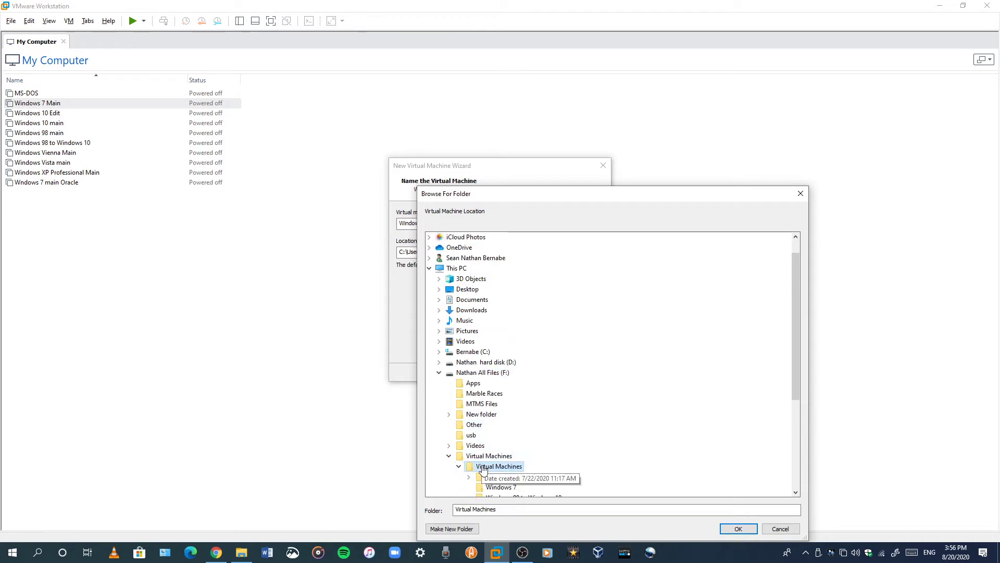
scroll(485, 448, "down", 1)
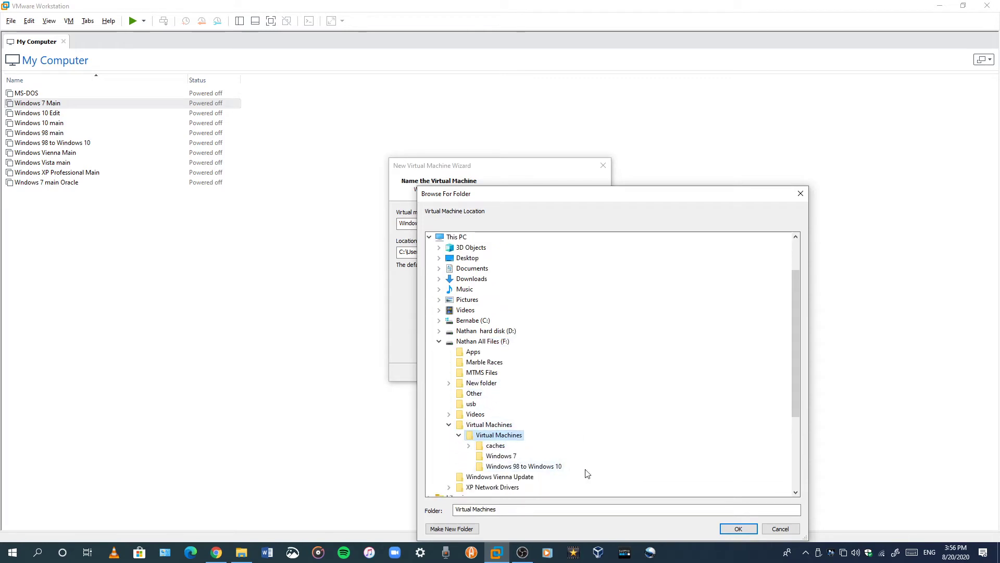
left_click(742, 529)
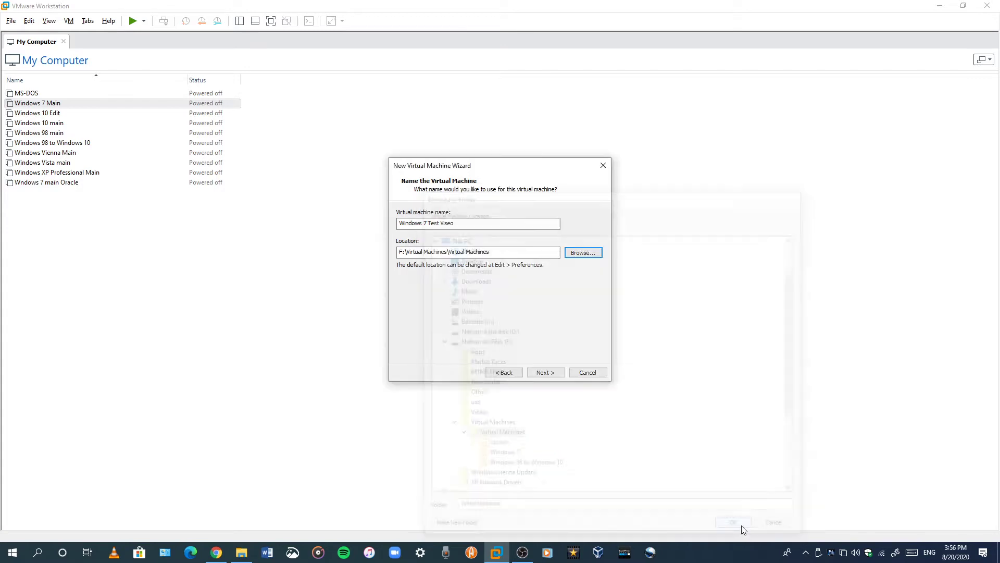
left_click(543, 373)
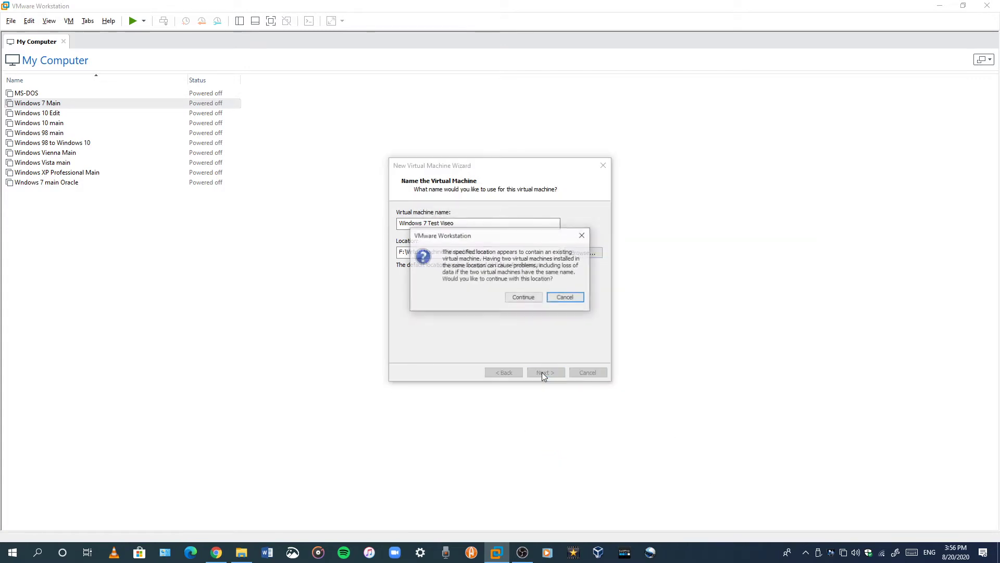
left_click(526, 299)
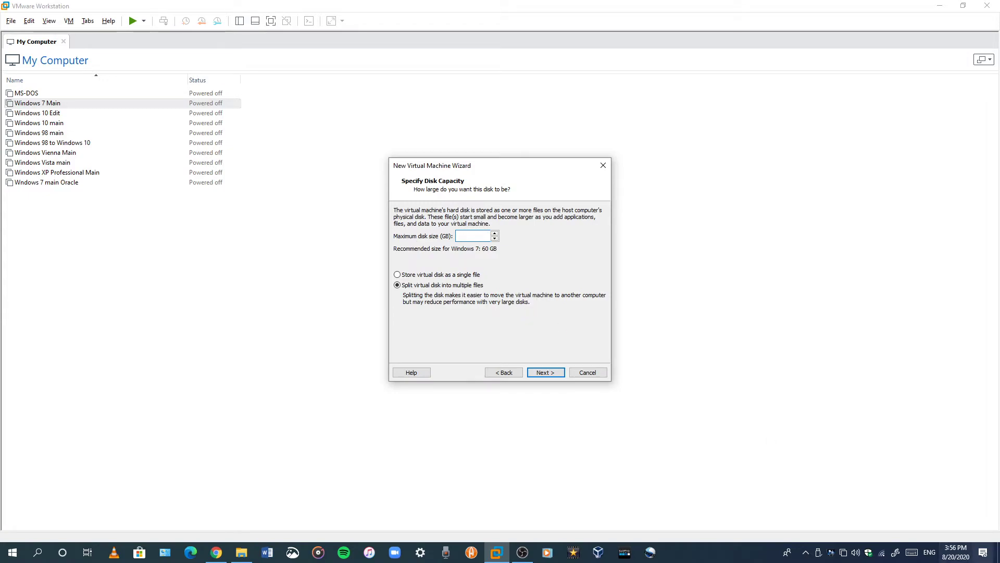
Set the maximum disk size of the virtual machine to 128 GB
left_click(997, 552)
left_click(497, 552)
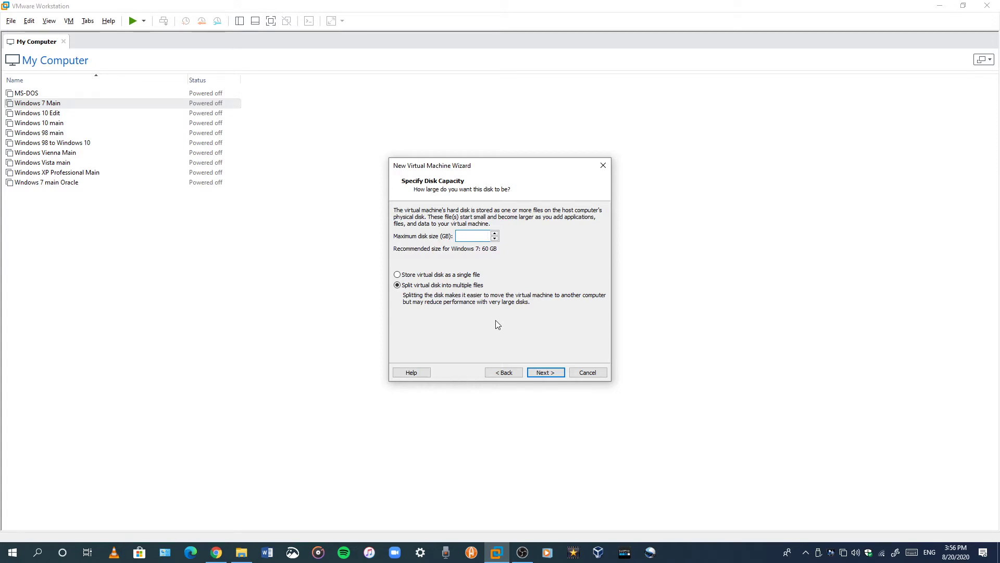
type("128")
Switch to OBS and enter "128 GB" as the text of the Text (GDI+) source
left_click(522, 552)
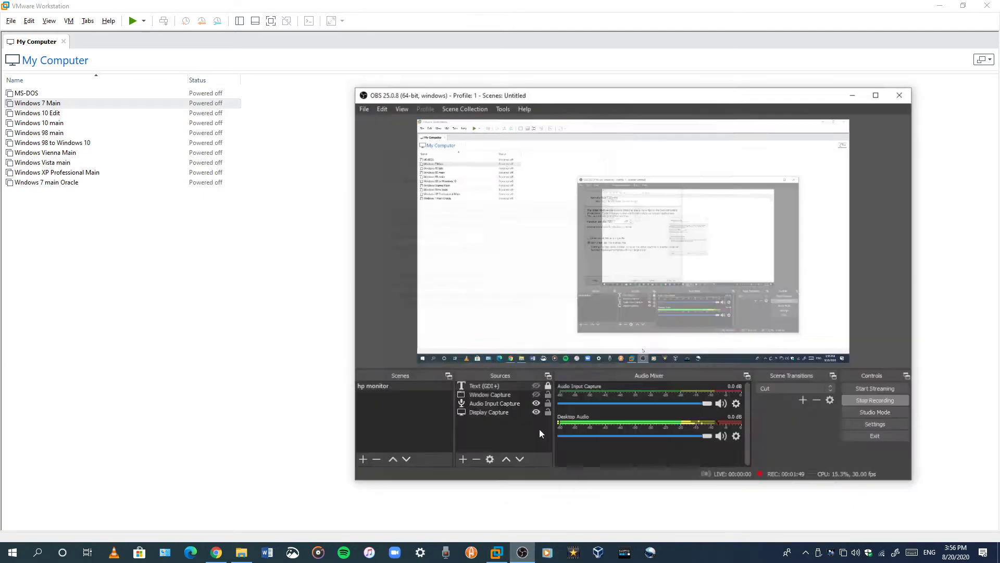
right_click(516, 385)
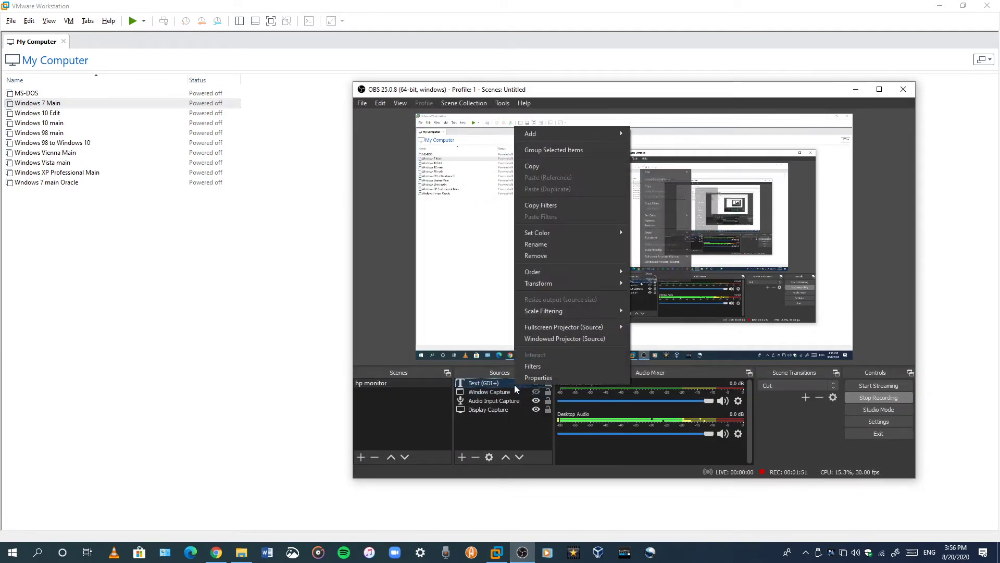
left_click(538, 377)
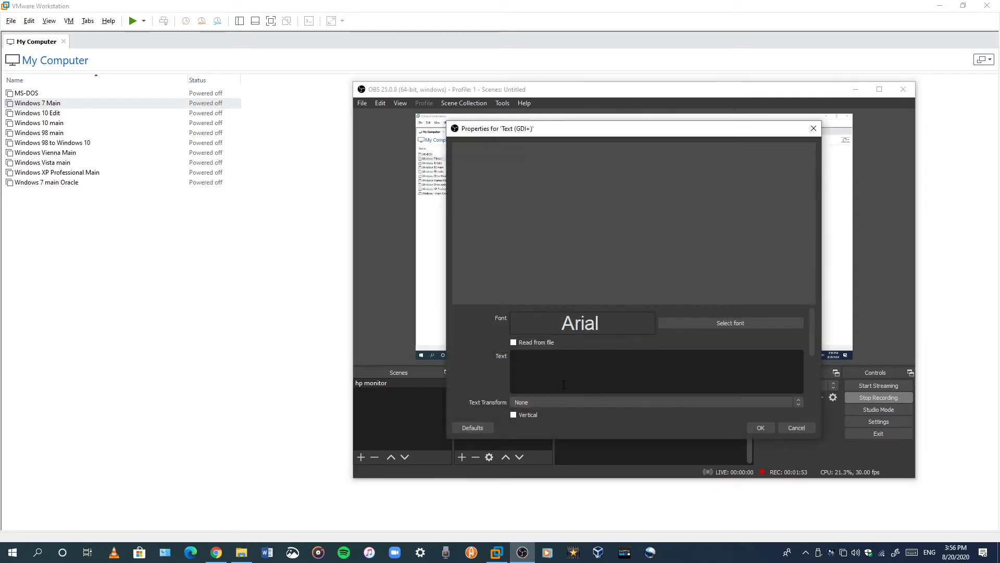
left_click(558, 376)
type("1")
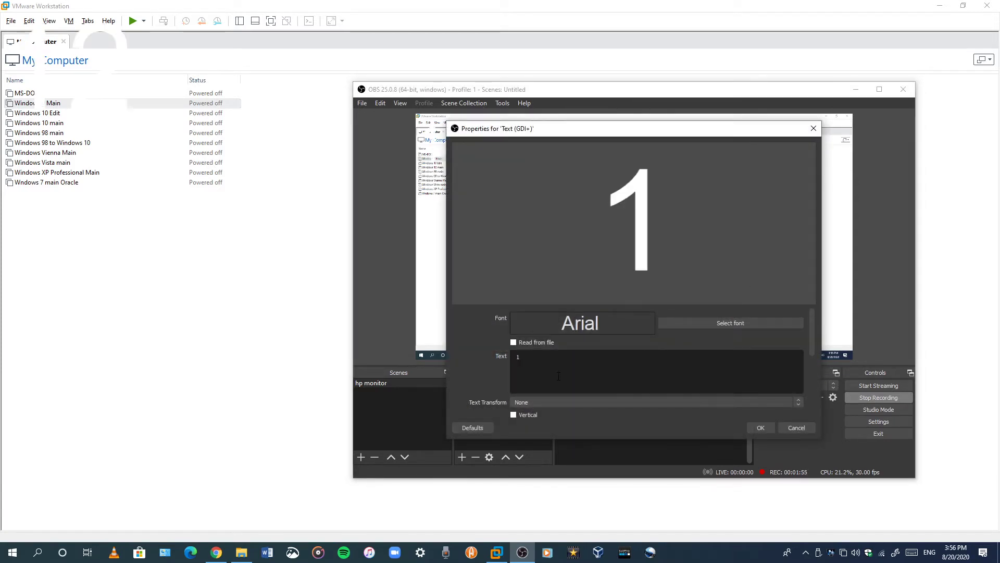
type("28 Gb")
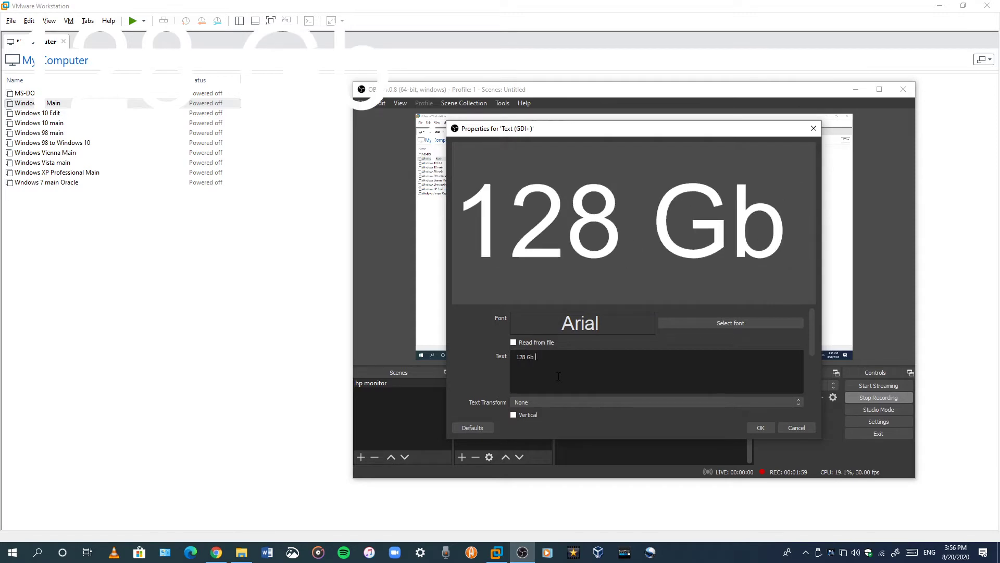
key("BackSpace")
key("BackSpace")
type("B")
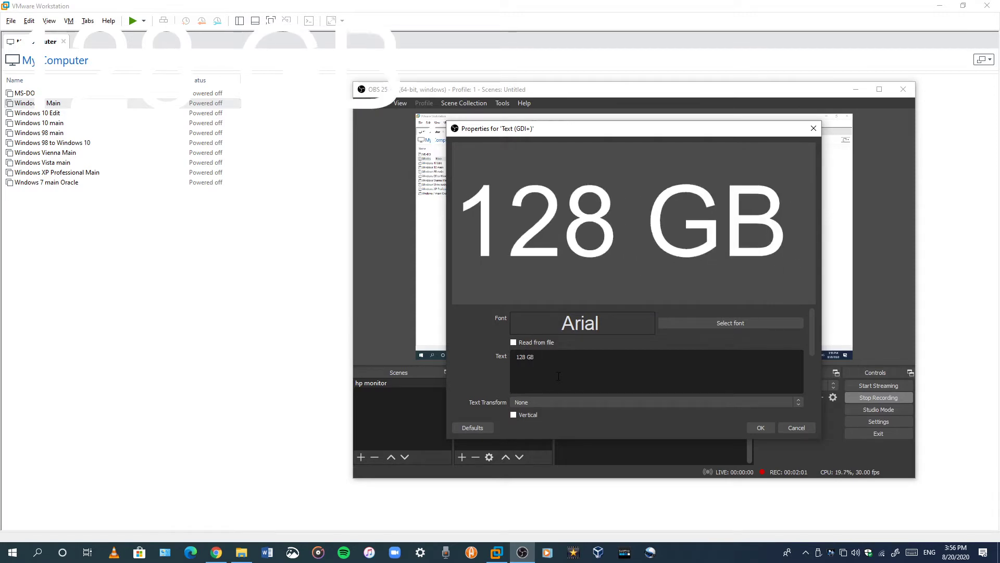
Extend the caption to "128 GB Split into 64 GB", discard the source's text changes, and return to VMware Workstation
type(" Slit")
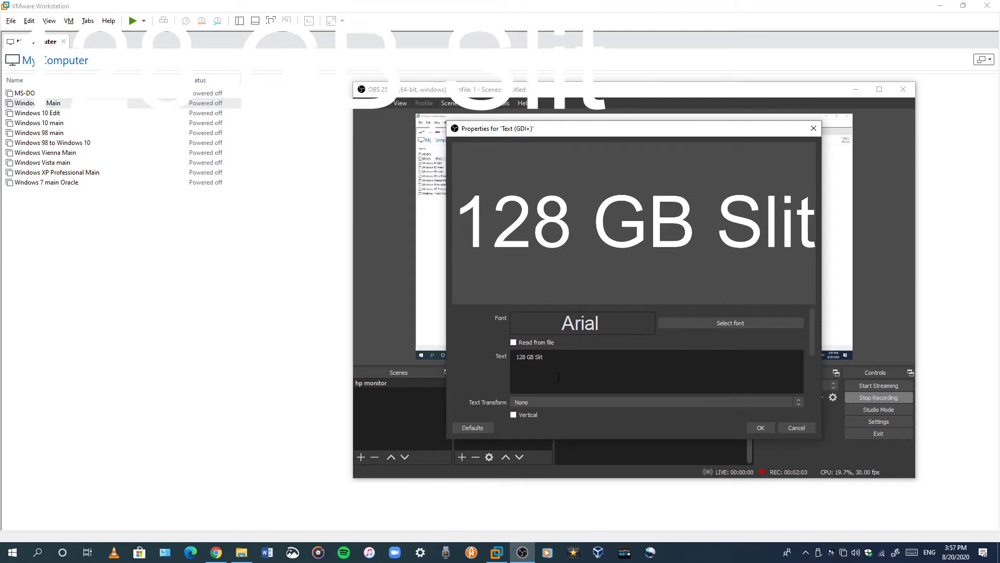
key("BackSpace")
key("BackSpace")
key("BackSpace")
type("p")
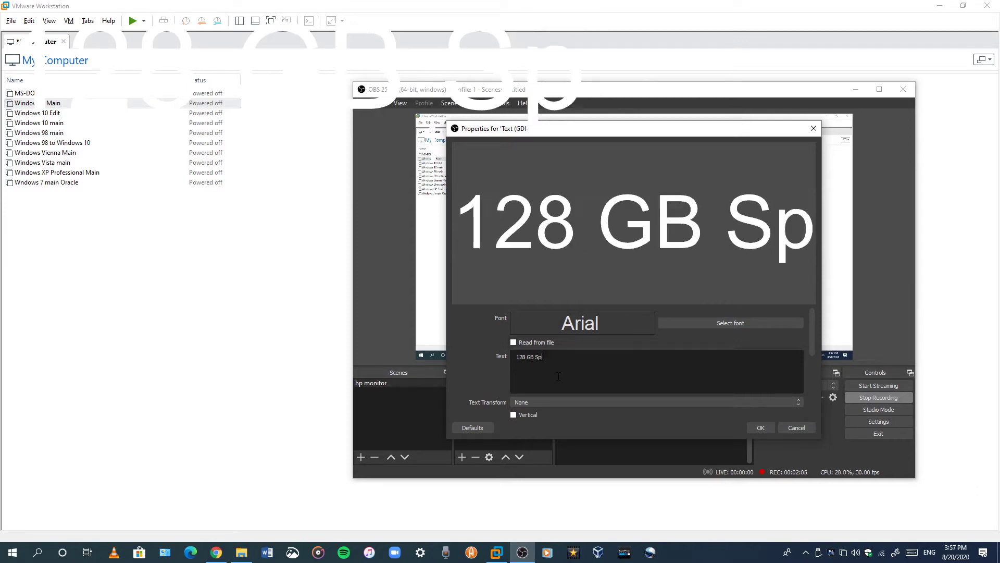
type("lir")
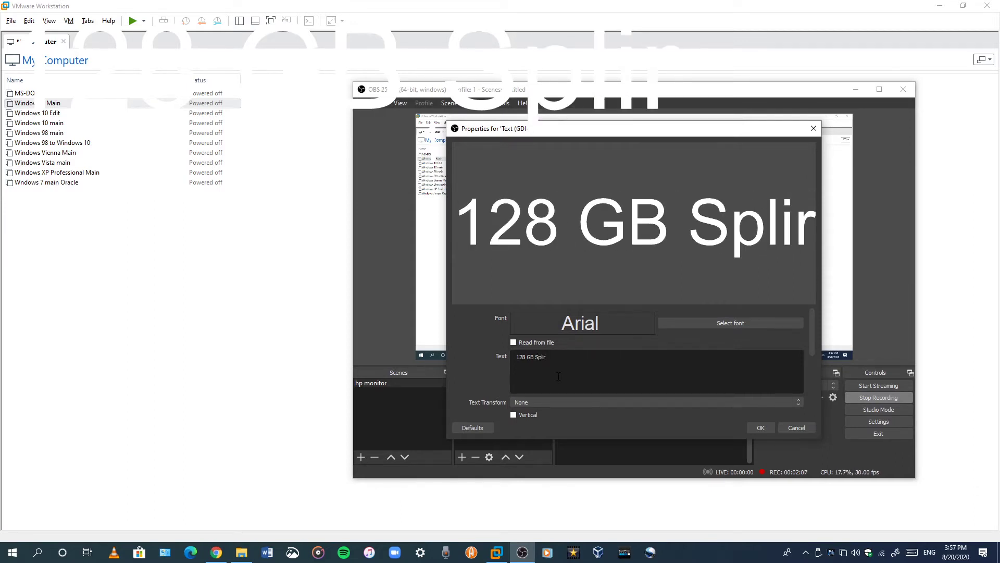
key("BackSpace")
type("t ino ")
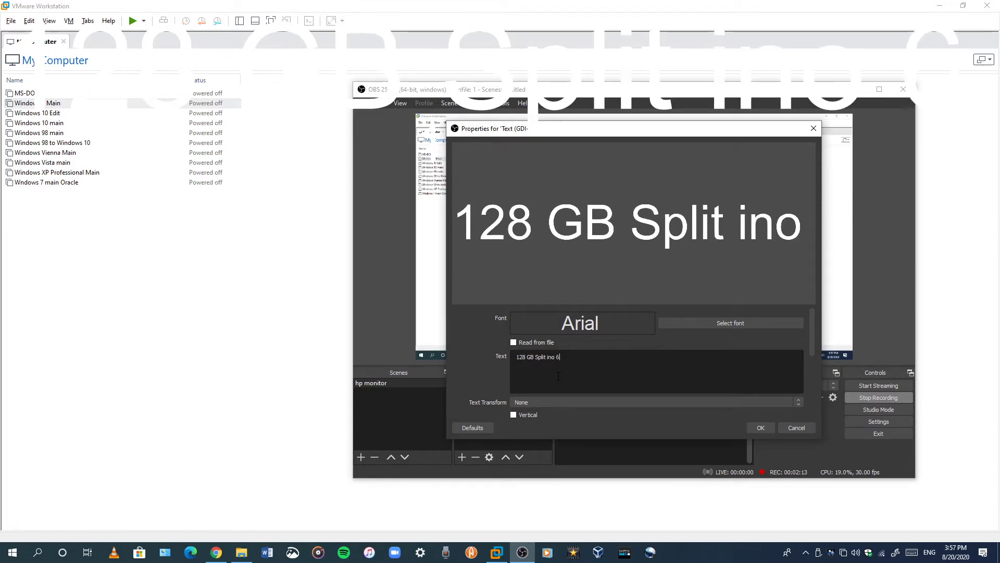
type("64 GB")
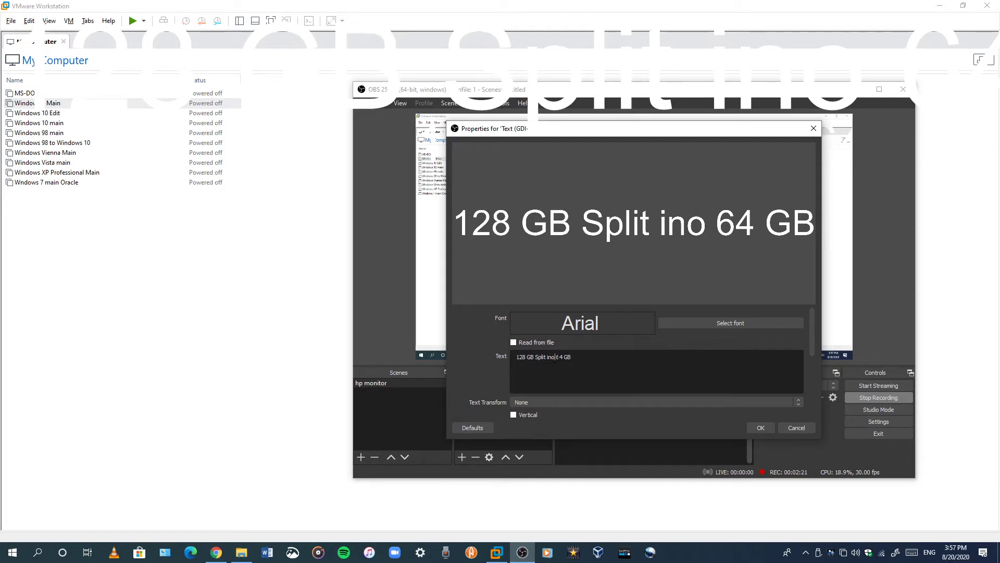
key("BackSpace")
type("to")
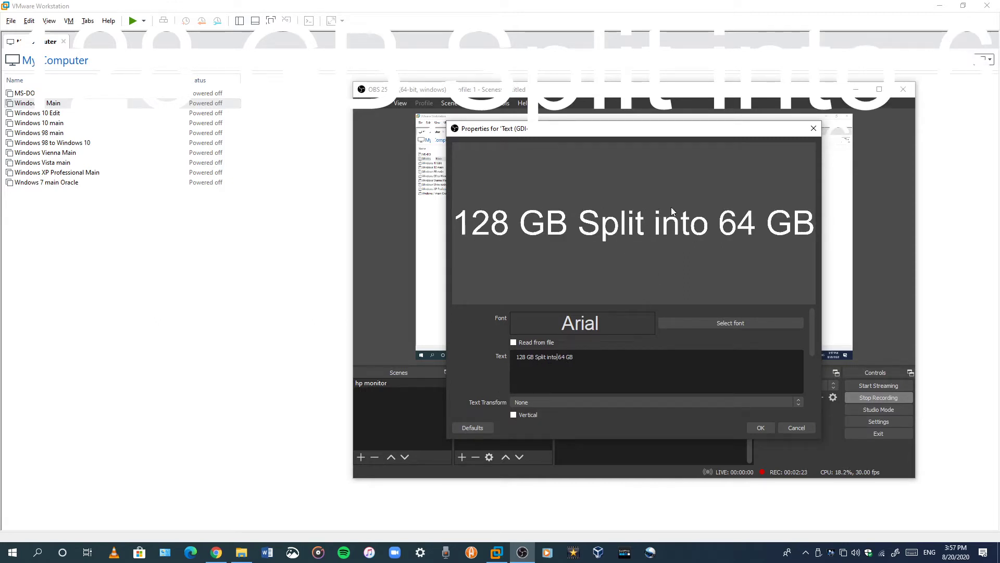
left_click(802, 427)
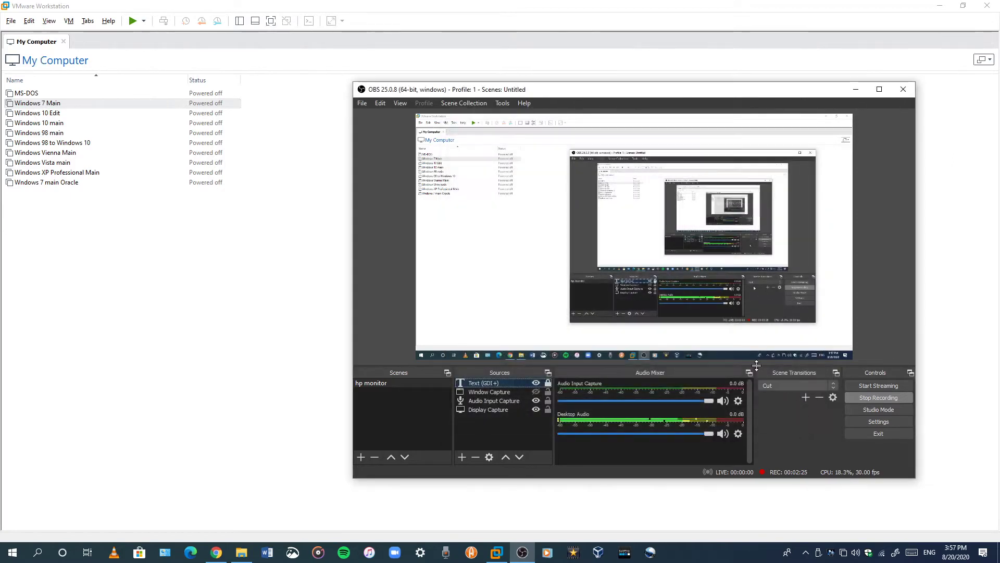
left_click(855, 89)
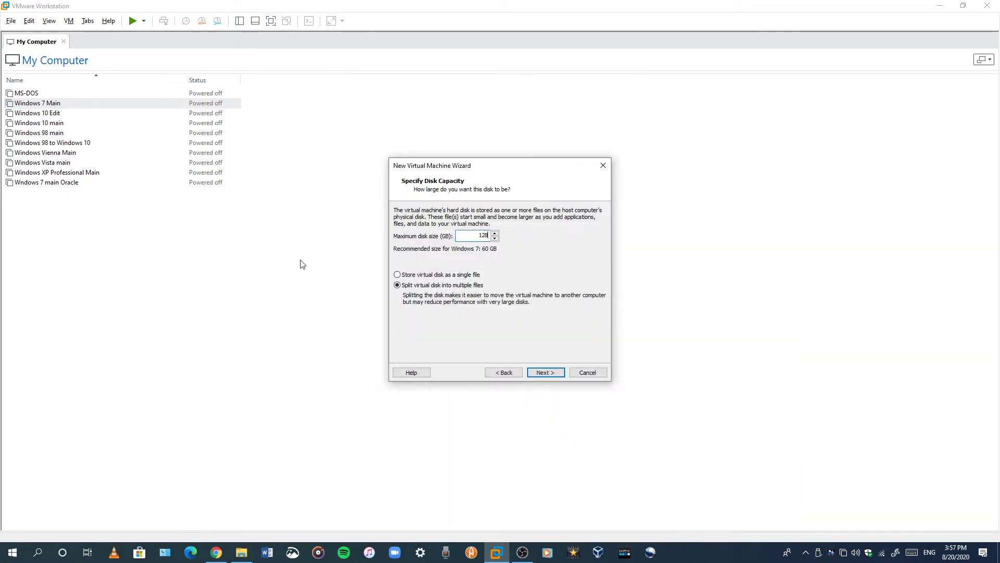
Accept the disk capacity split into multiple files and finish creating the virtual machine
left_click(554, 376)
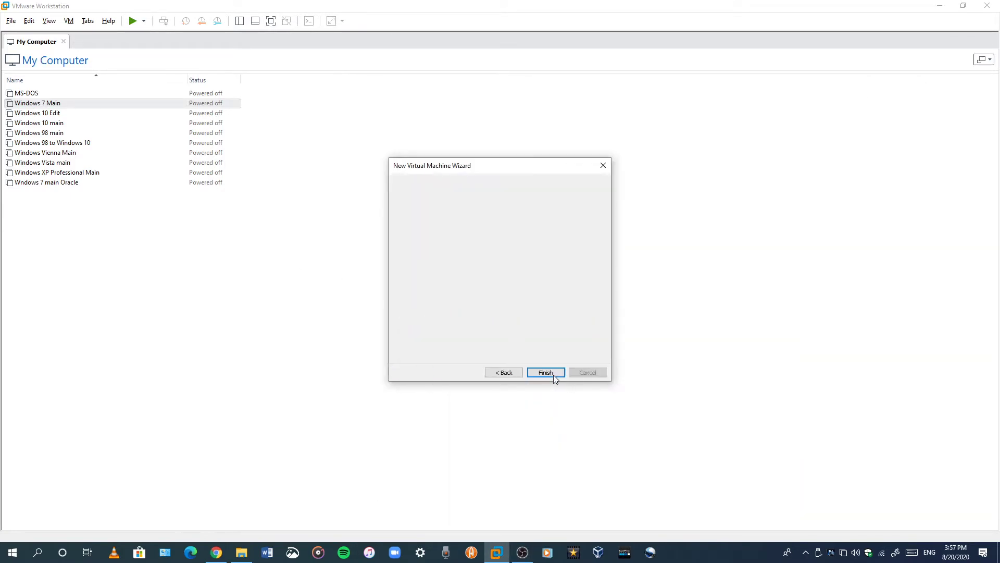
left_click(553, 374)
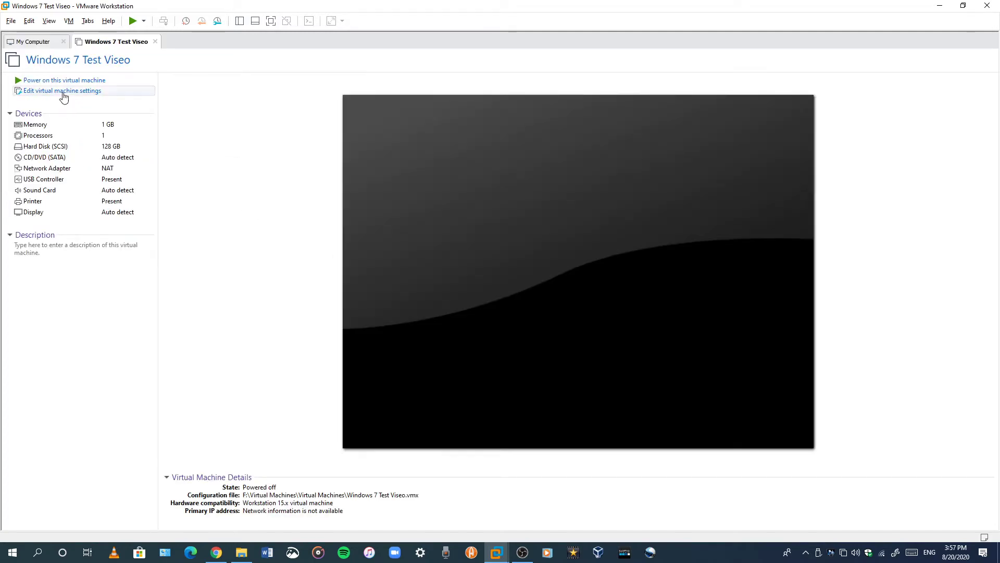
Set the new virtual machine's memory to 2 GB and its maximum graphics memory to 3 GB
left_click(64, 92)
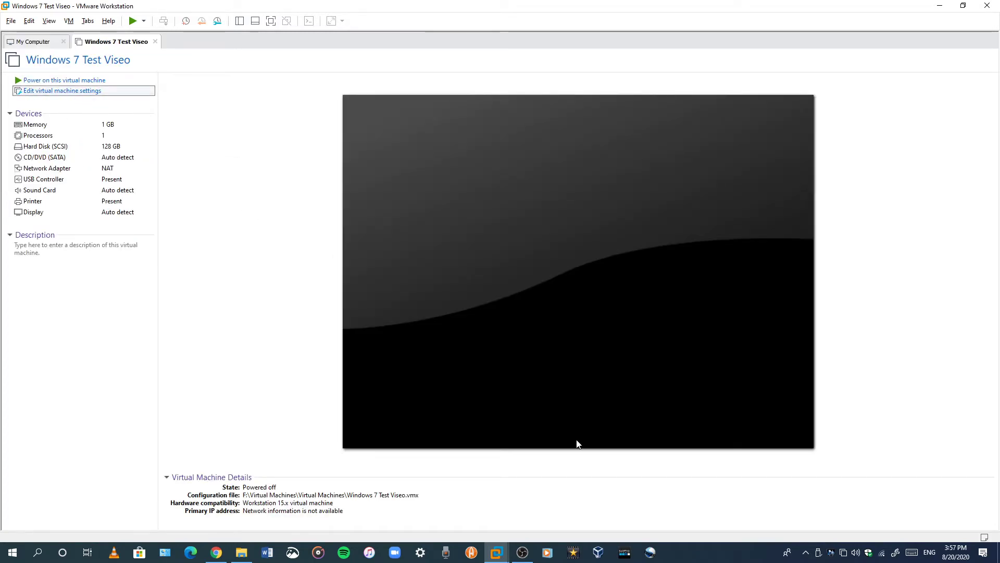
left_click(527, 229)
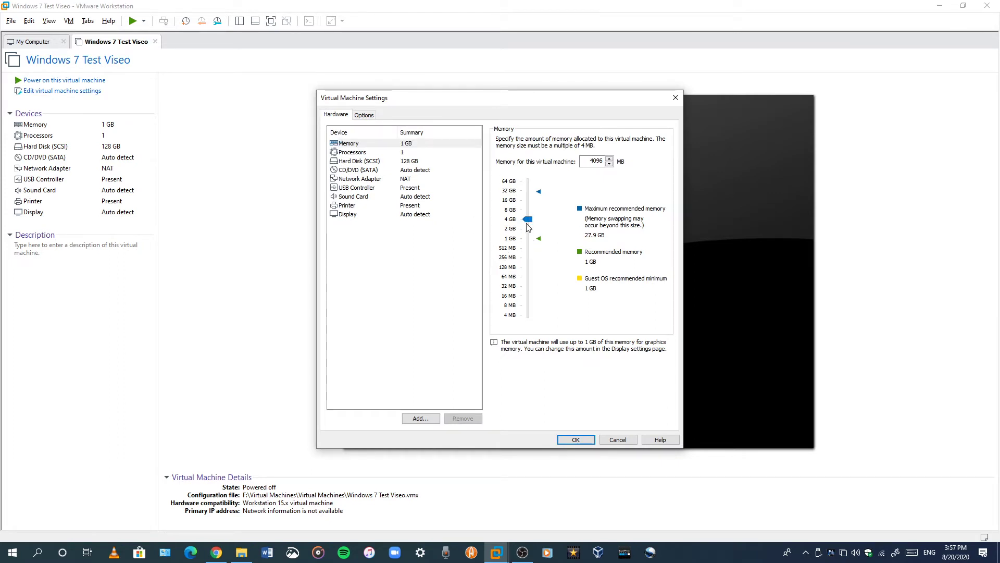
left_click(418, 153)
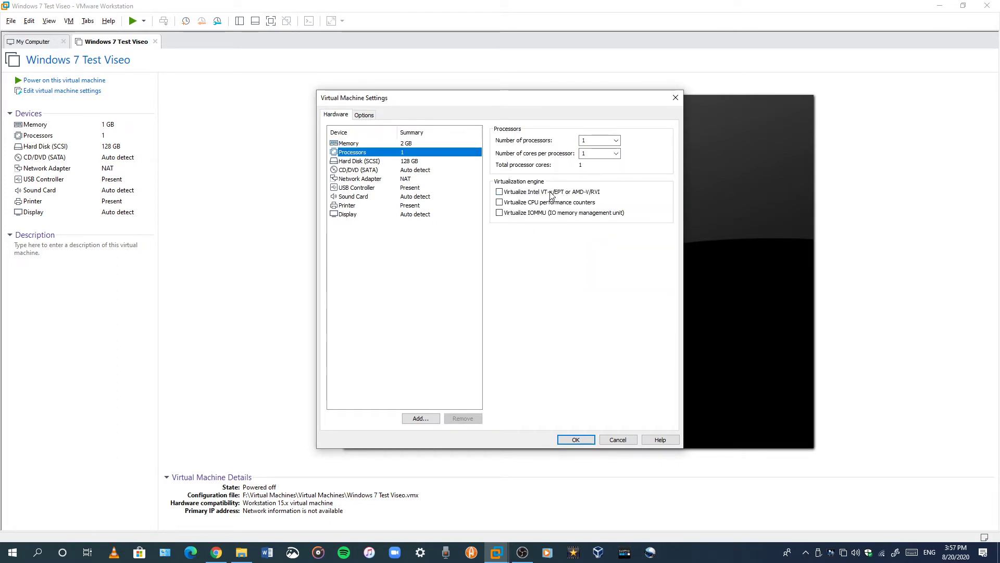
left_click(435, 215)
left_click(542, 289)
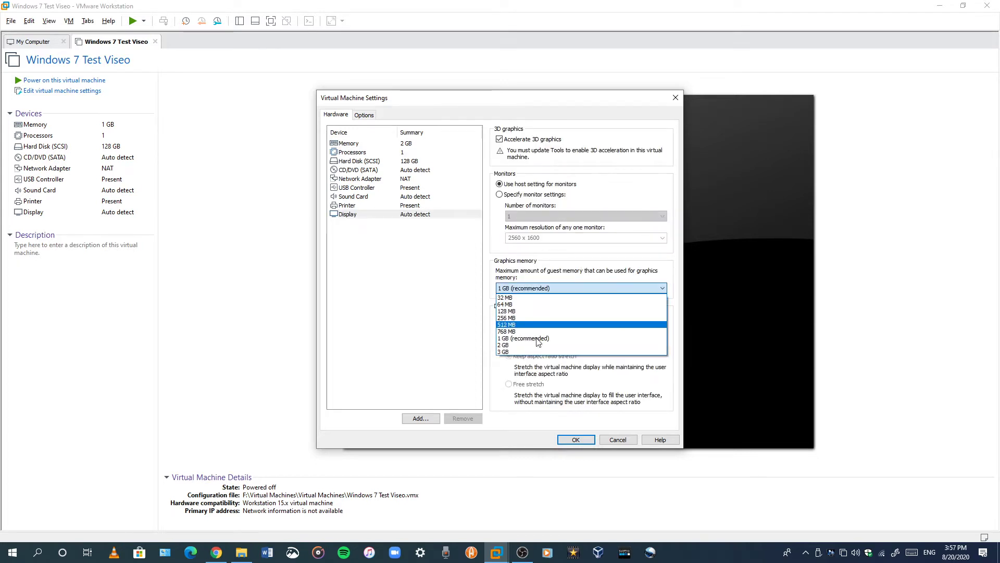
left_click(537, 352)
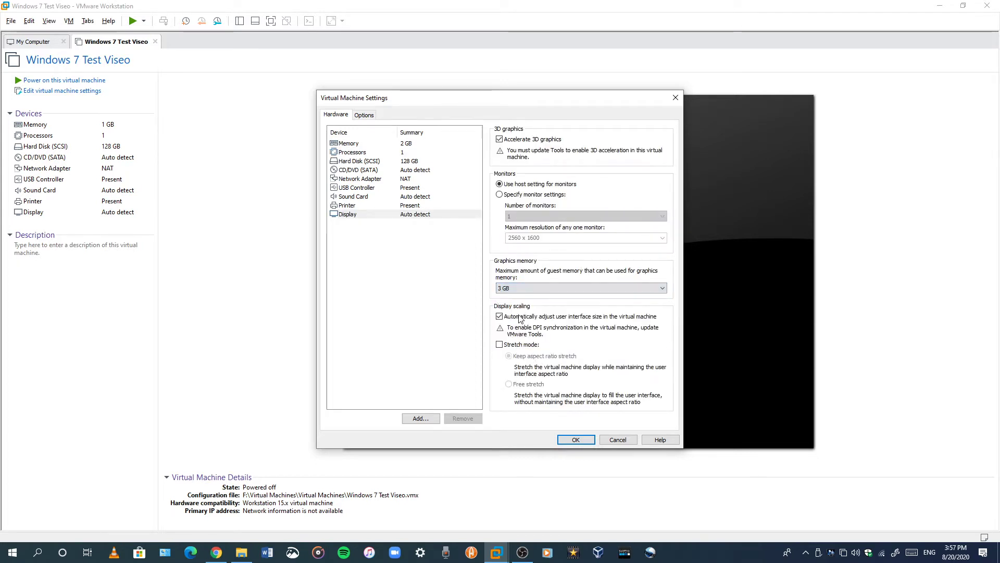
Set the CD/DVD drive to use the ISO image F:\Windows 7 Pro.iso and save the virtual machine settings
left_click(405, 207)
left_click(412, 171)
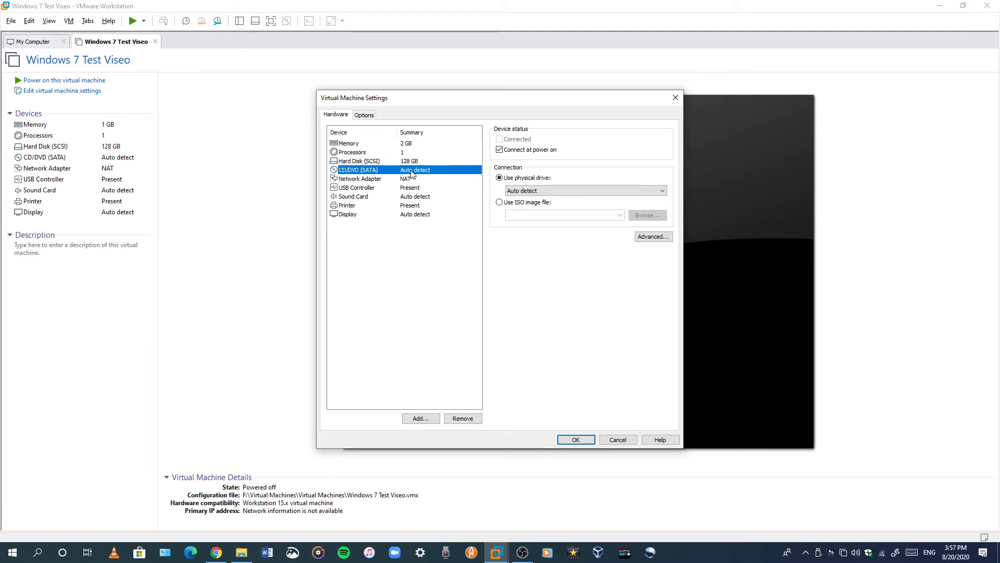
left_click(541, 204)
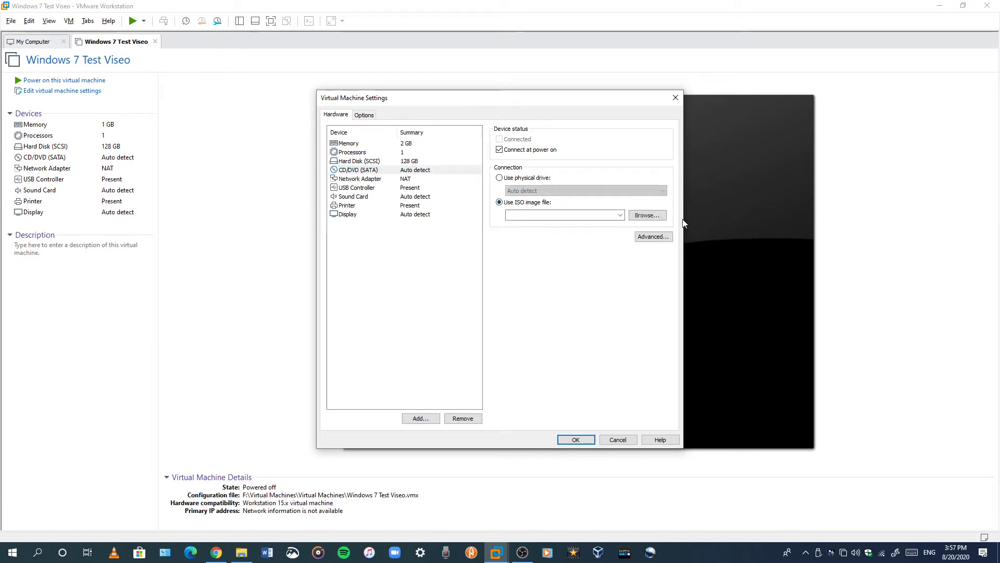
left_click(651, 215)
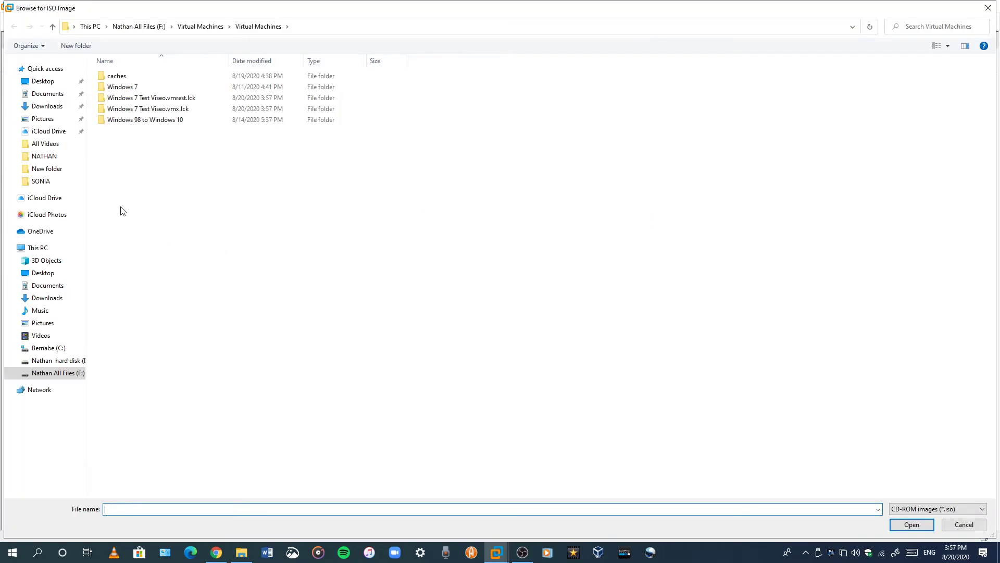
left_click(42, 360)
left_click(62, 373)
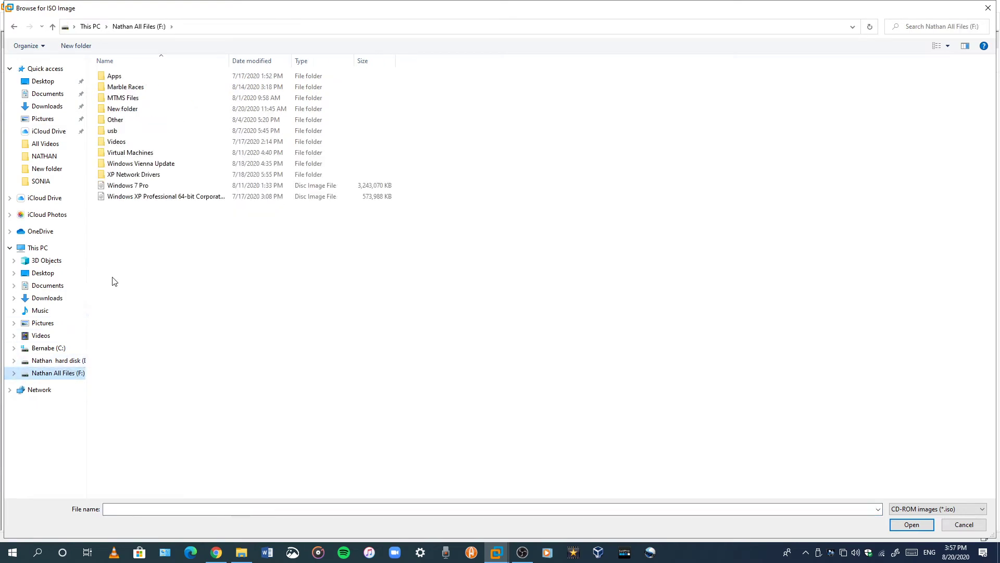
left_click(130, 185)
left_click(905, 525)
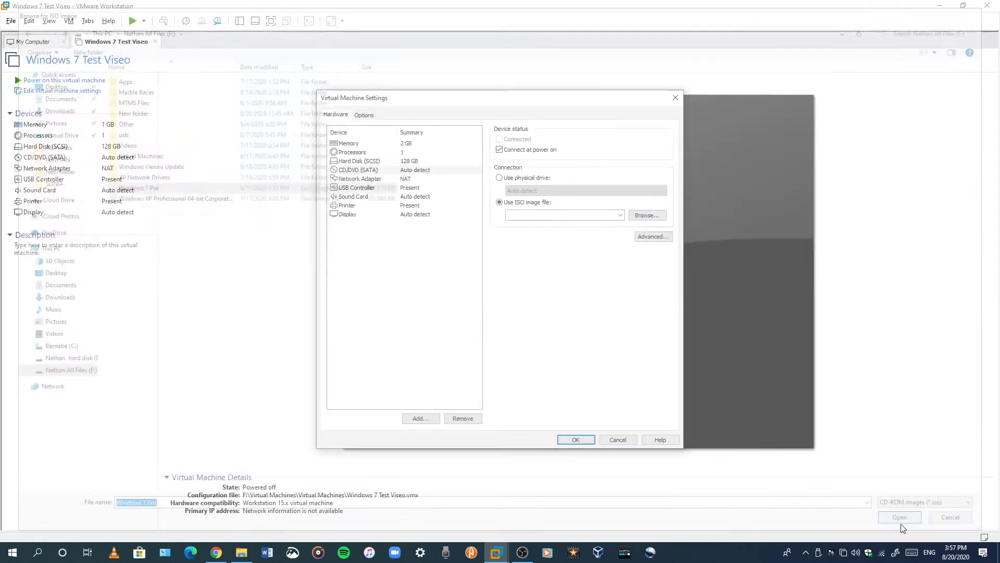
left_click(574, 440)
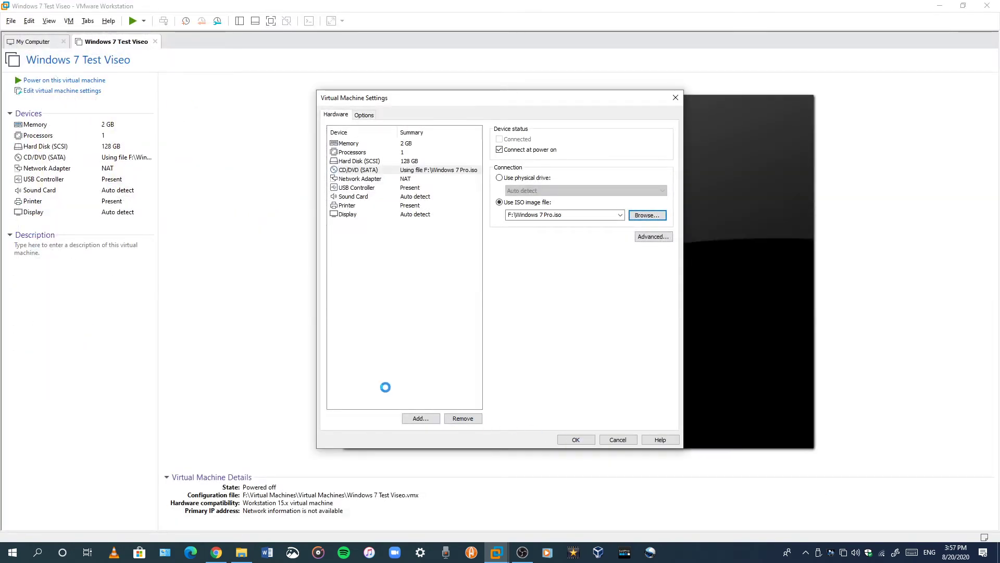
Power on the virtual machine and dismiss the operating system installation hint
left_click(74, 81)
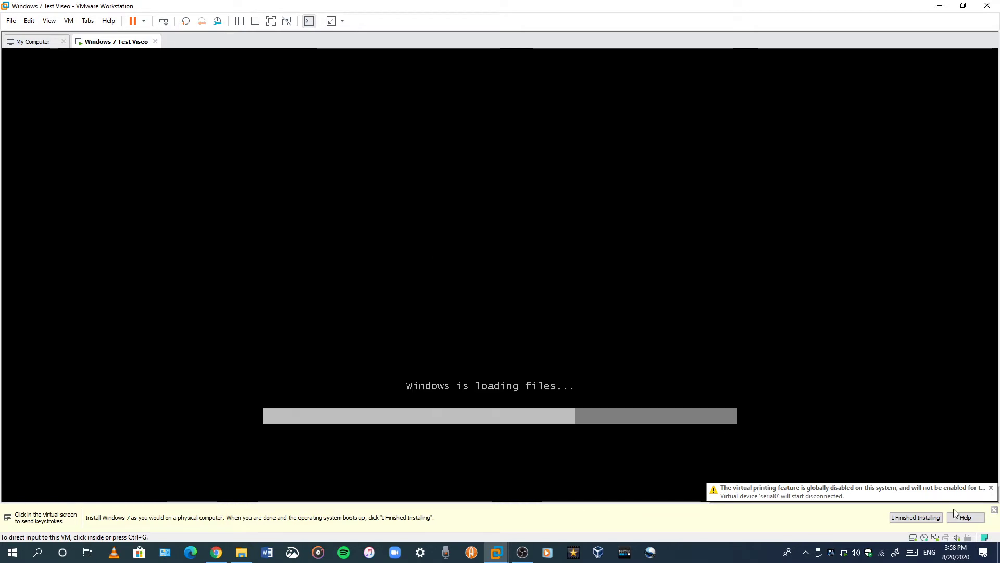
left_click(994, 514)
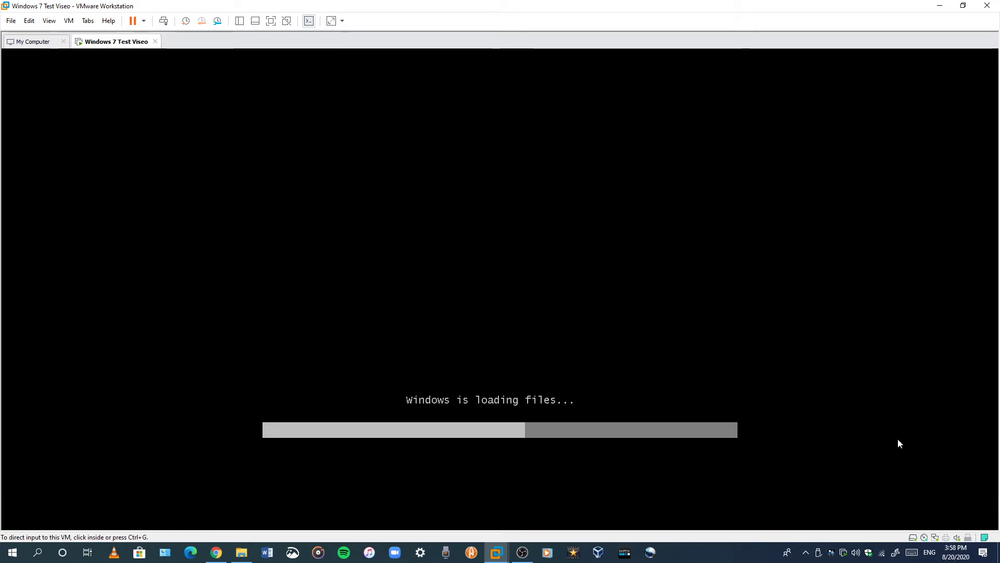
Turn on guest display stretching and show the virtual machine in full screen
left_click(48, 20)
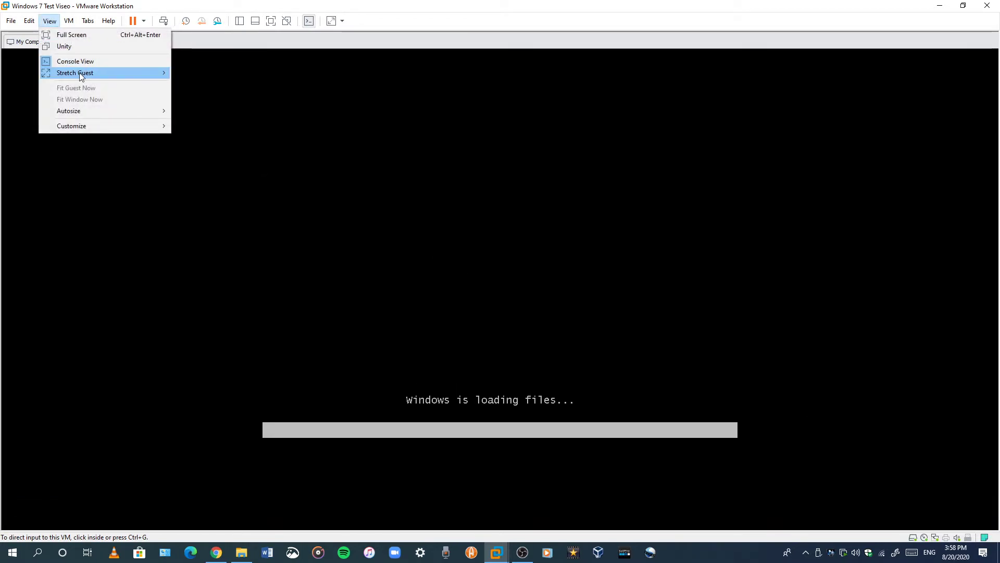
mouse_move(168, 73)
left_click(191, 84)
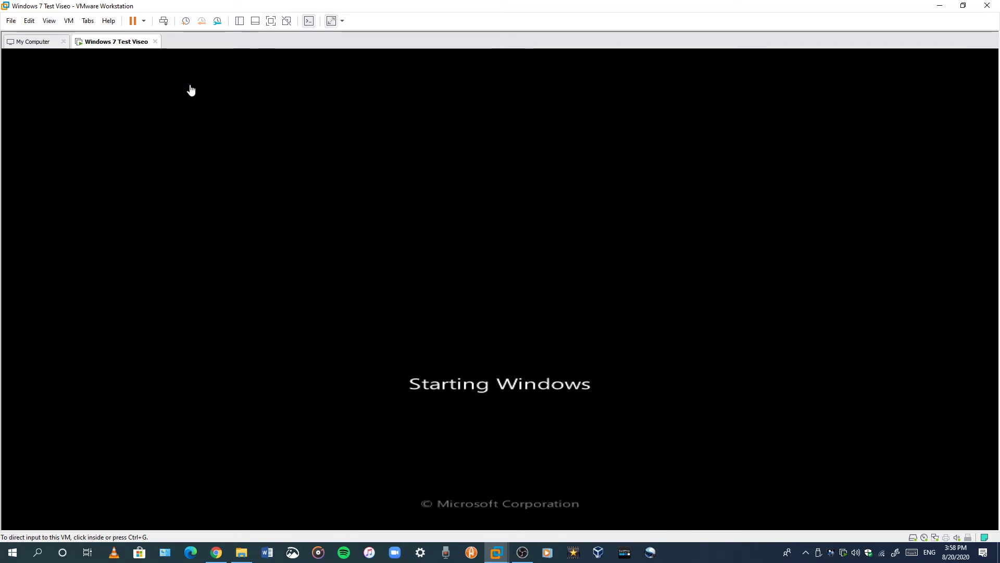
key("ctrl+alt+Return")
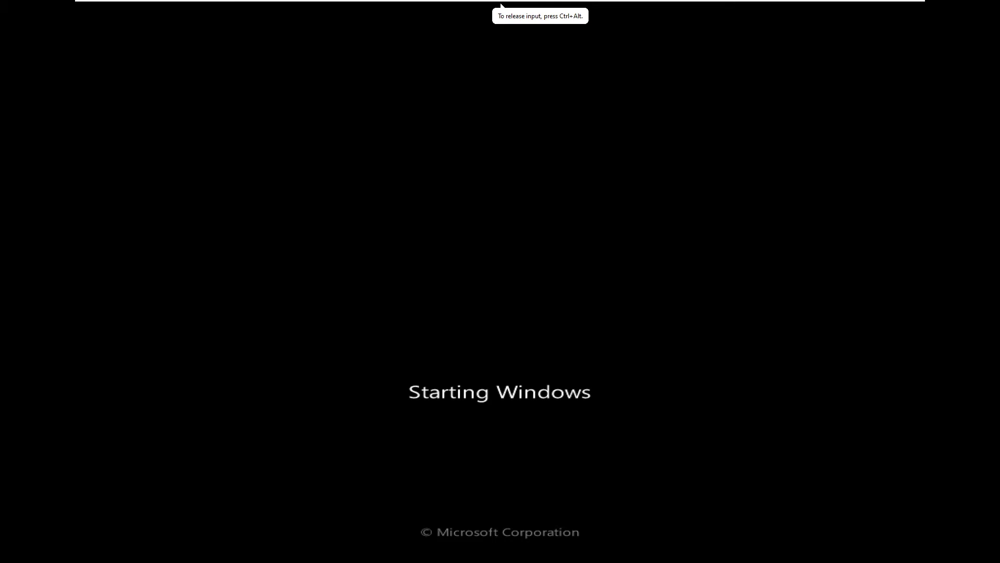
key("ctrl+alt")
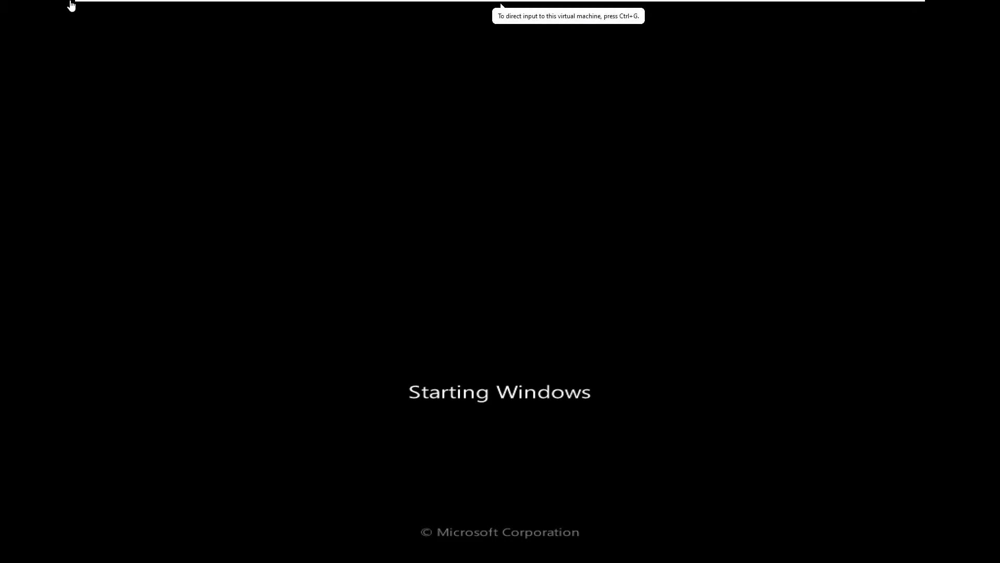
mouse_move(73, 2)
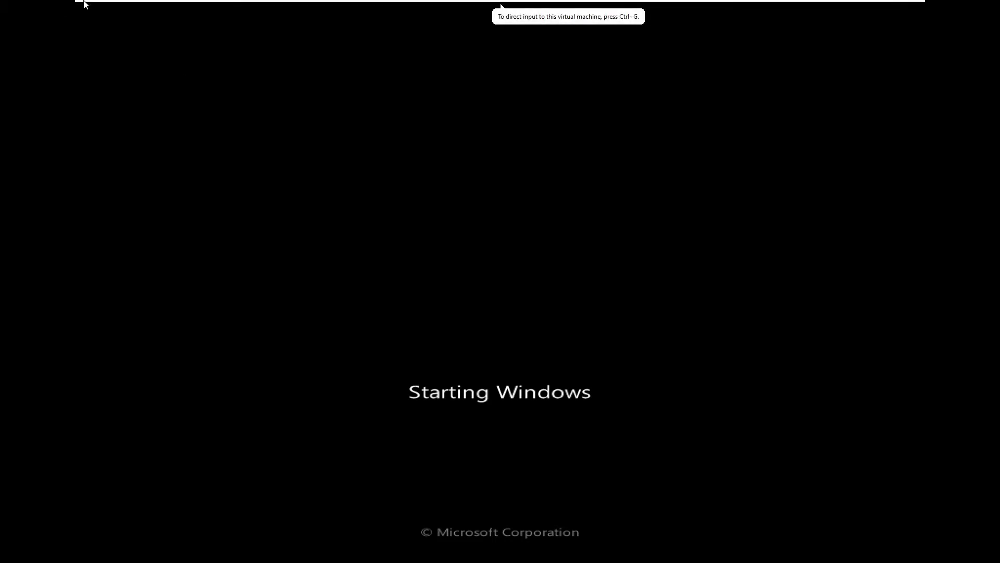
left_click(278, 319)
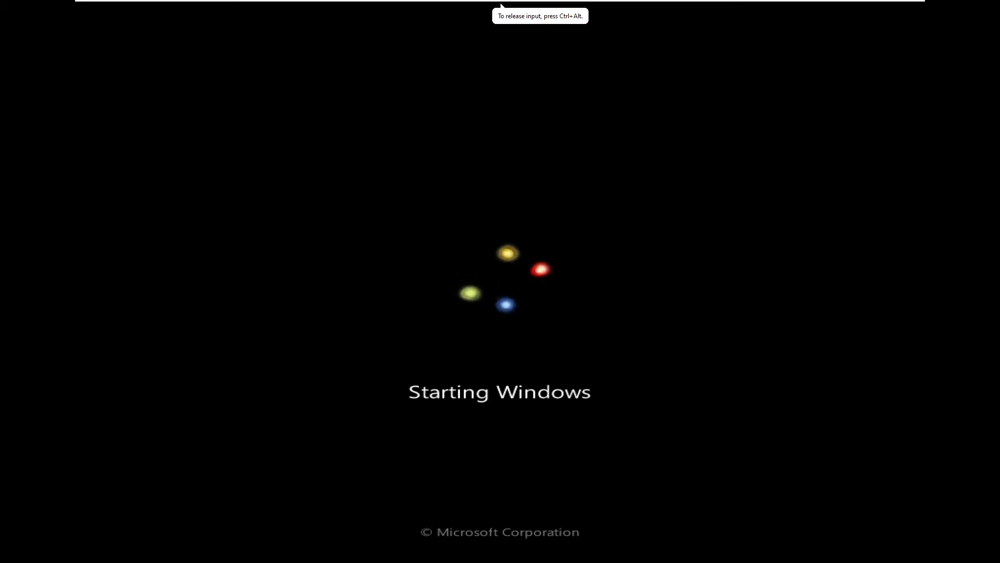
key("ctrl+alt")
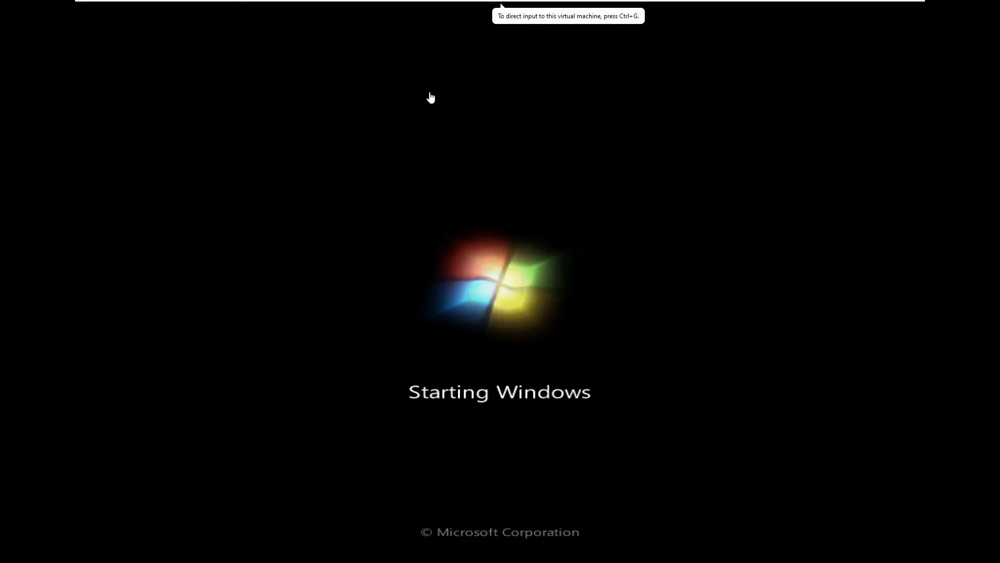
mouse_move(451, 1)
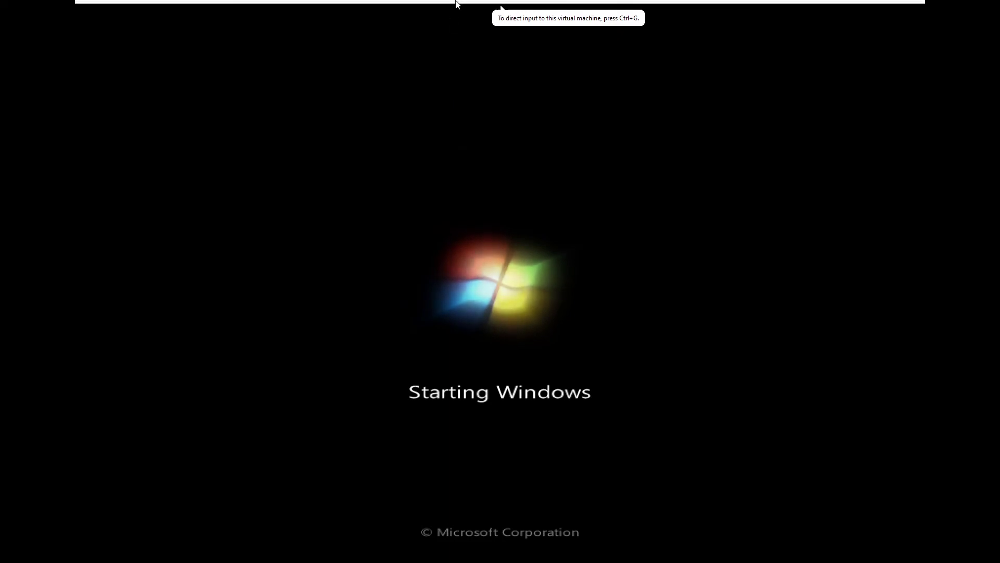
left_click(491, 10)
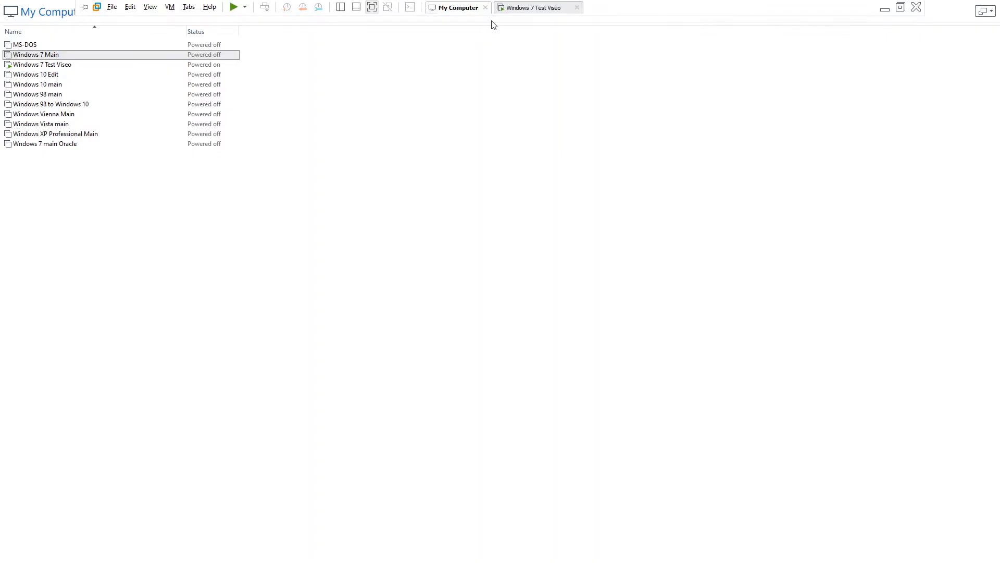
left_click(520, 10)
left_click(534, 145)
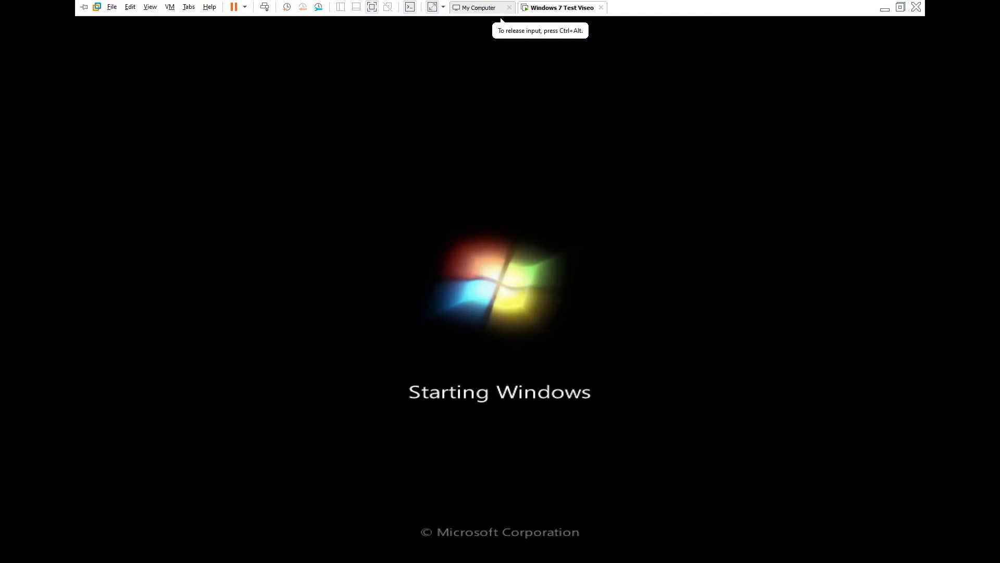
key("ctrl+alt")
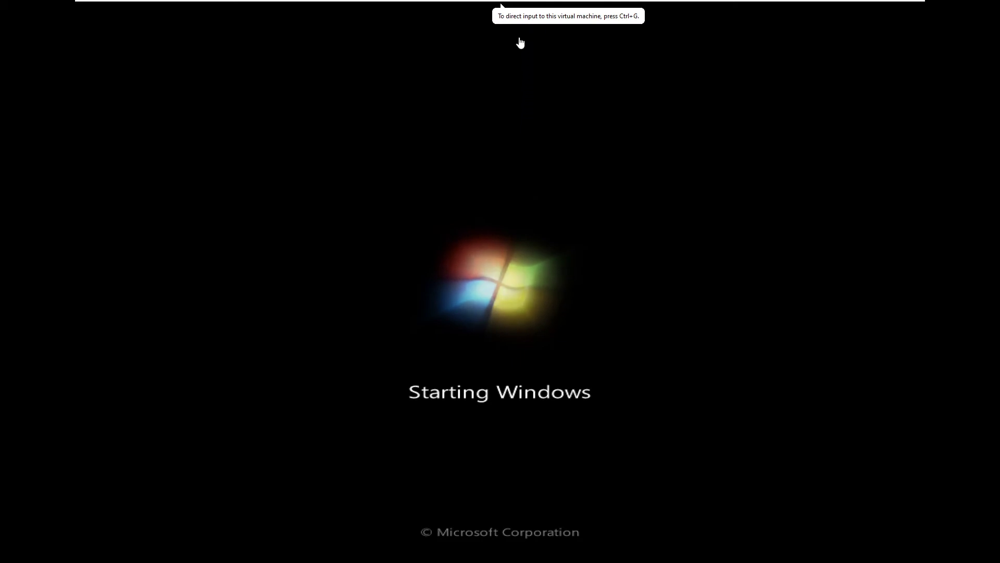
key("ctrl+alt+Return")
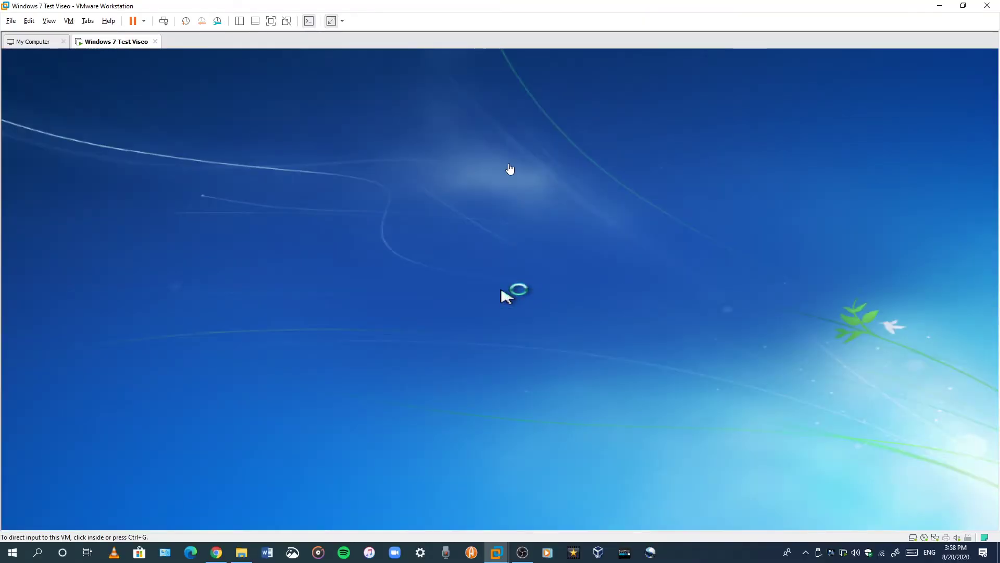
left_click(501, 208)
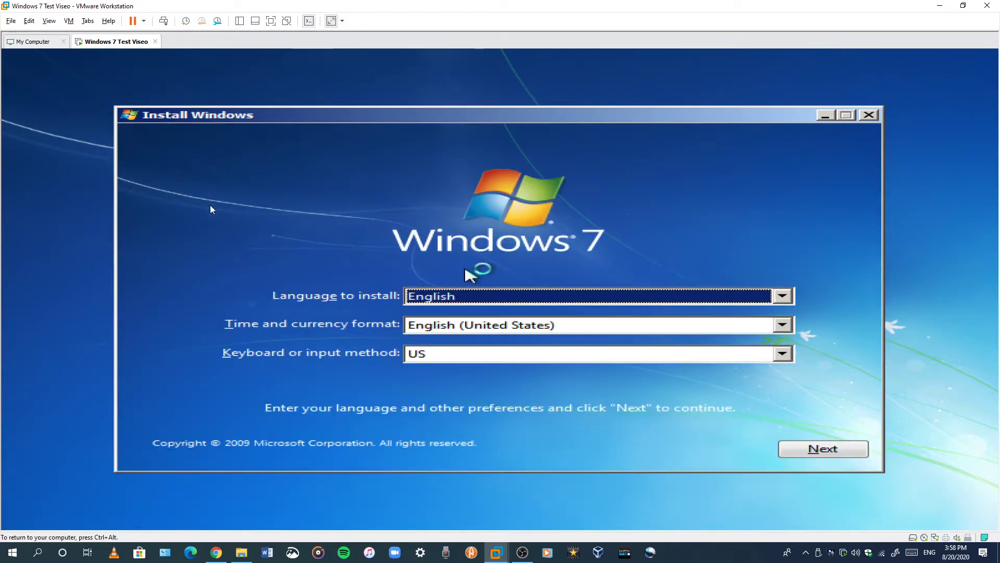
key("ctrl+alt+Return")
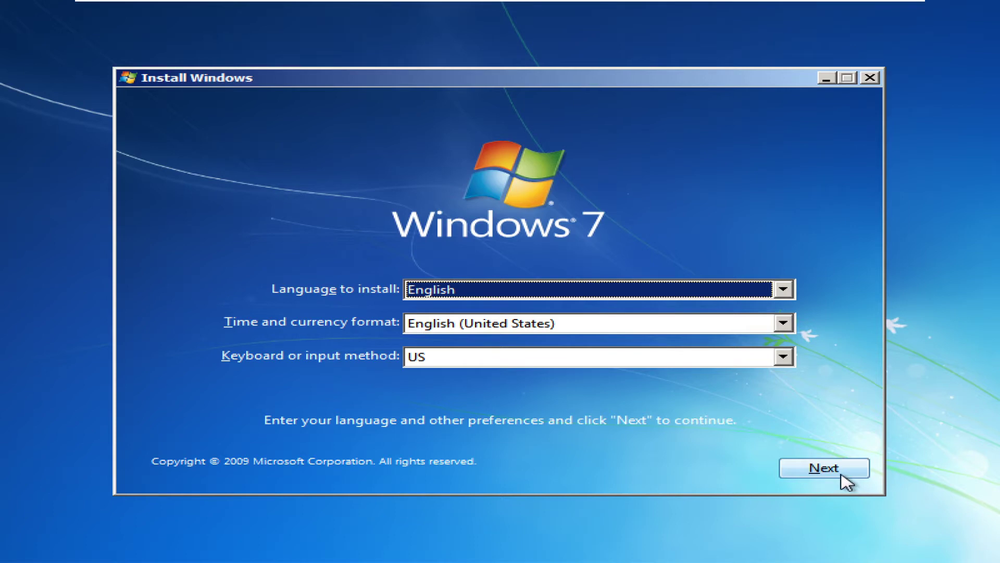
Set the guest display stretching to keep its aspect ratio and return the virtual machine to full screen
key("ctrl+alt+Return")
left_click(49, 21)
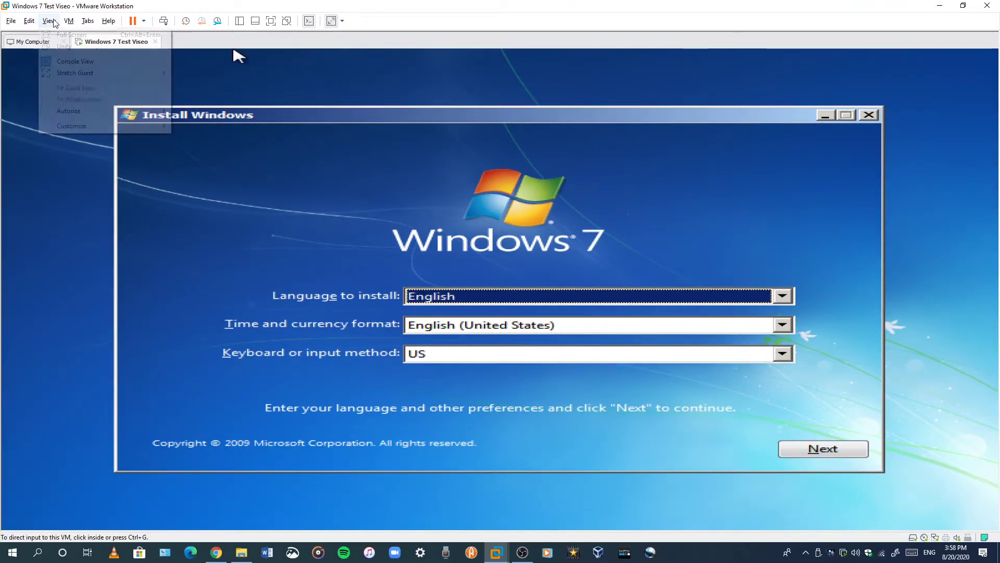
mouse_move(151, 73)
left_click(221, 72)
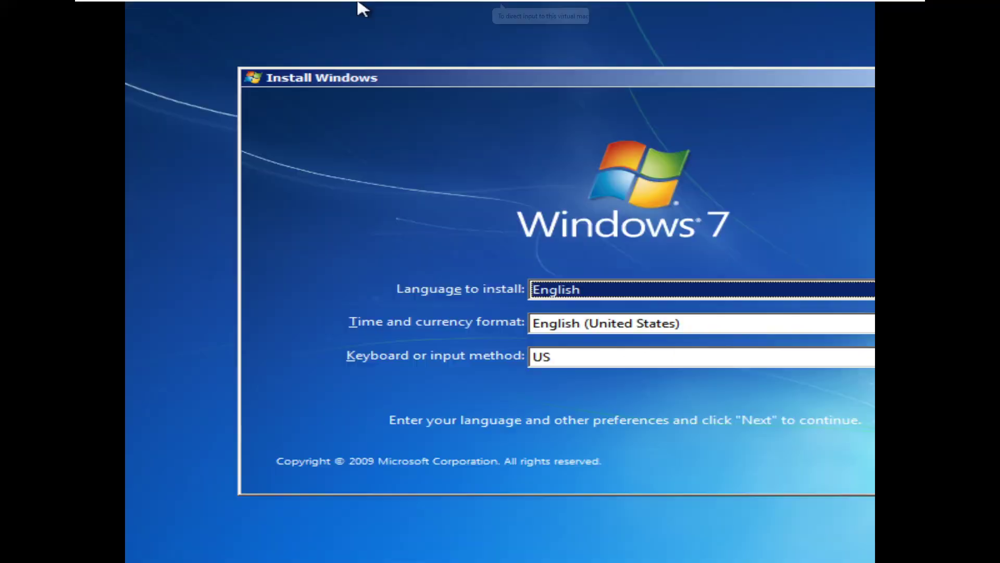
left_click(363, 9)
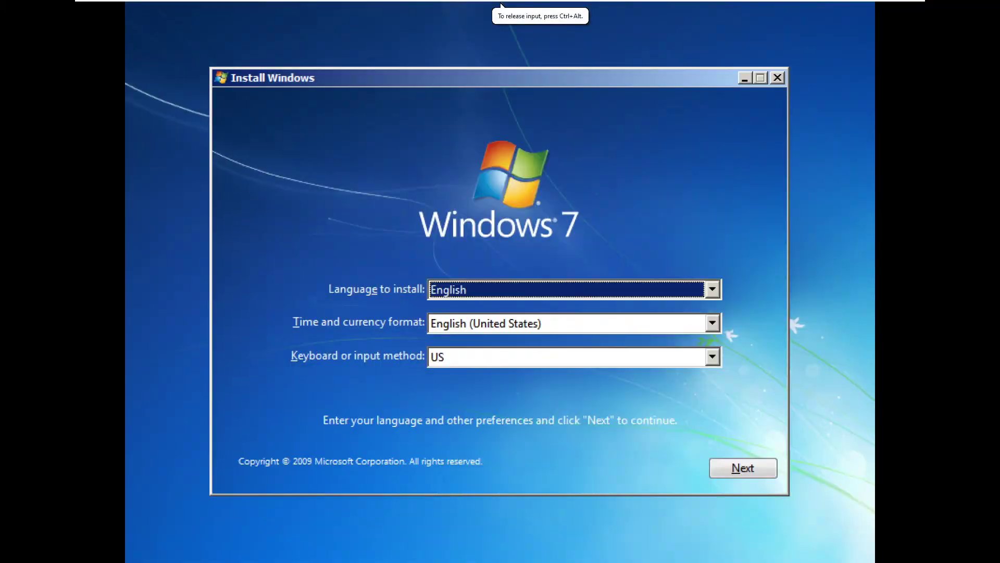
Start the Windows 7 installation with the English language and US keyboard preferences and accept the license terms
left_click(756, 475)
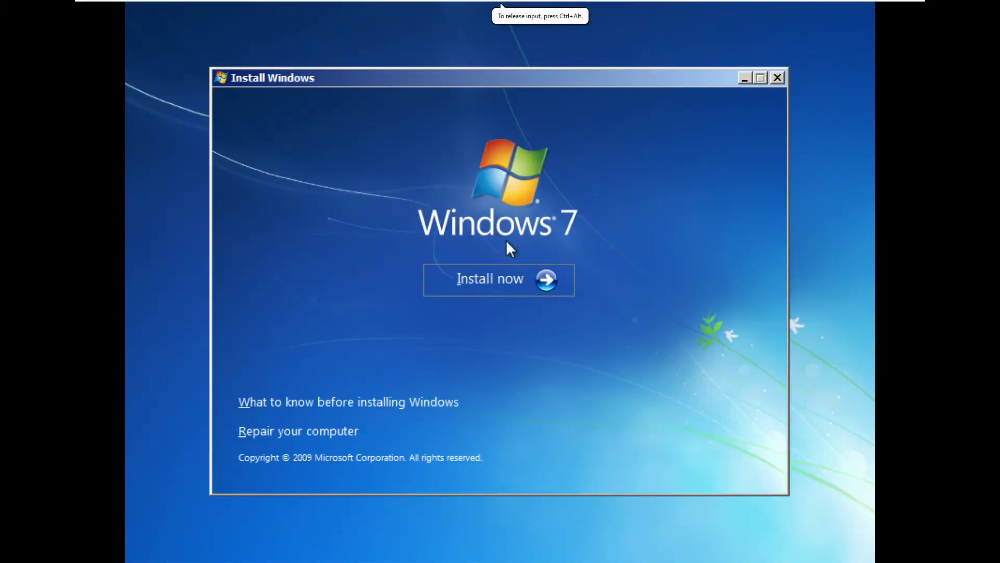
left_click(515, 267)
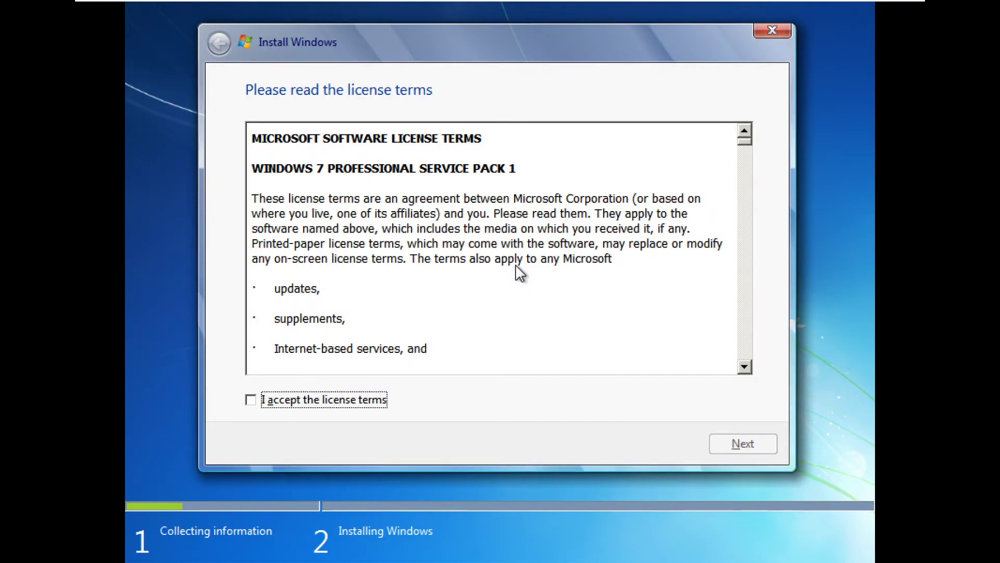
left_click(287, 401)
left_click(742, 443)
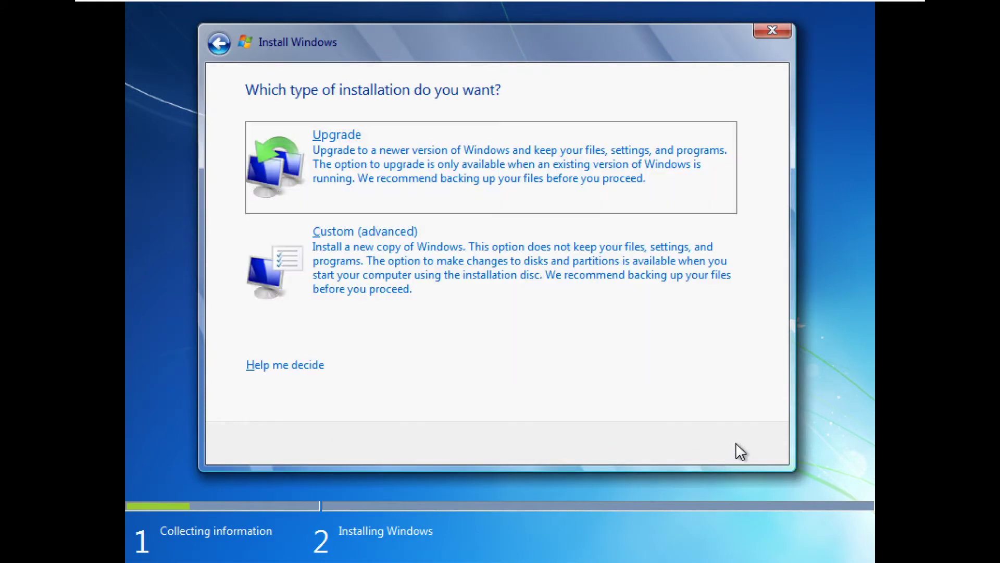
Start a custom installation of Windows on Disk 0 Unallocated Space and leave full screen while it runs
left_click(406, 245)
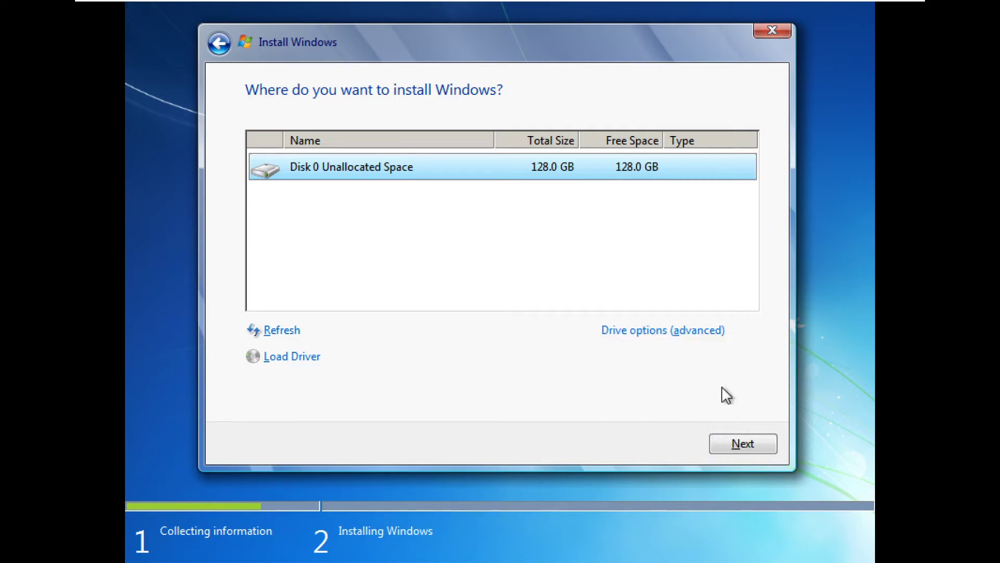
left_click(749, 448)
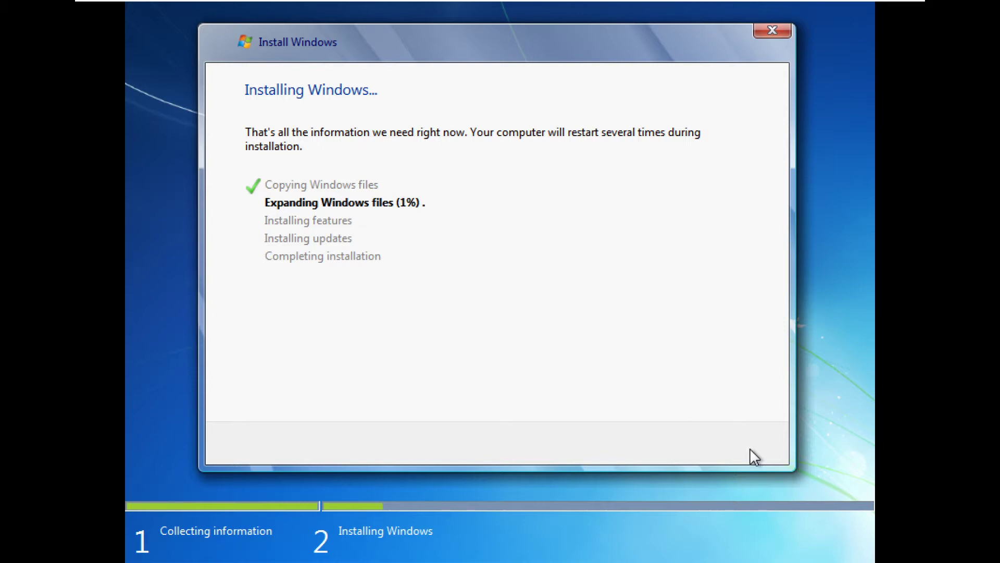
key("ctrl+alt+Return")
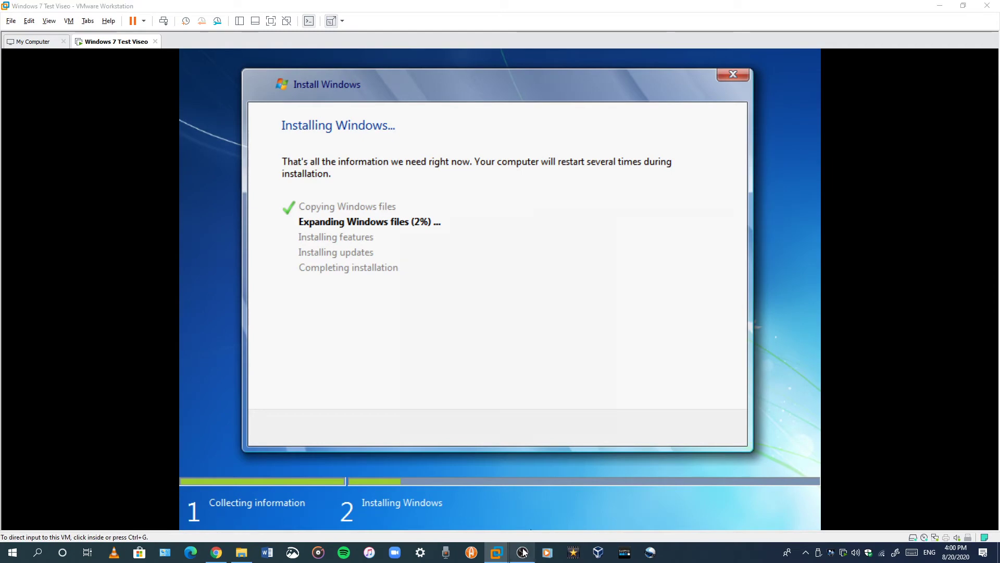
left_click(523, 551)
right_click(518, 383)
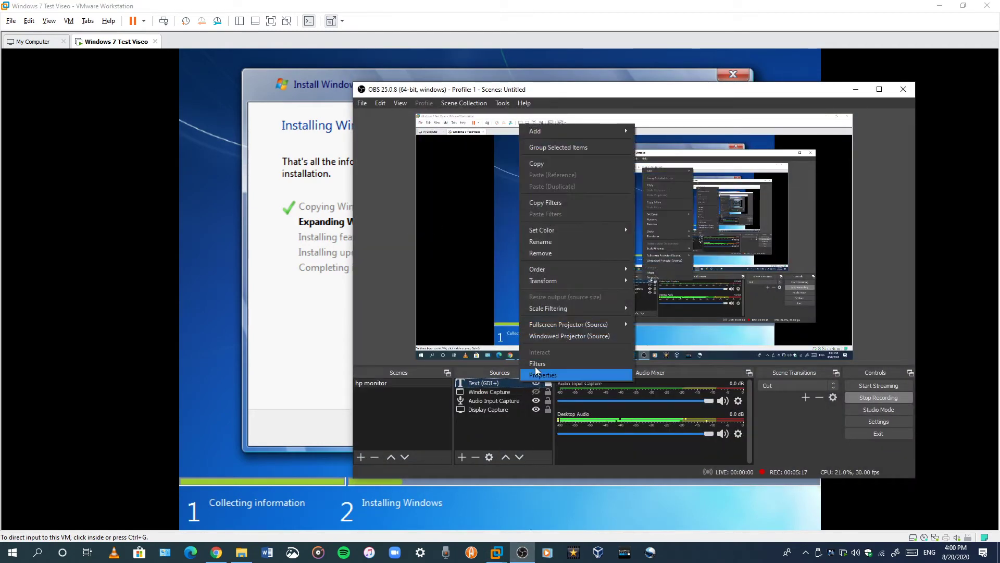
left_click(537, 373)
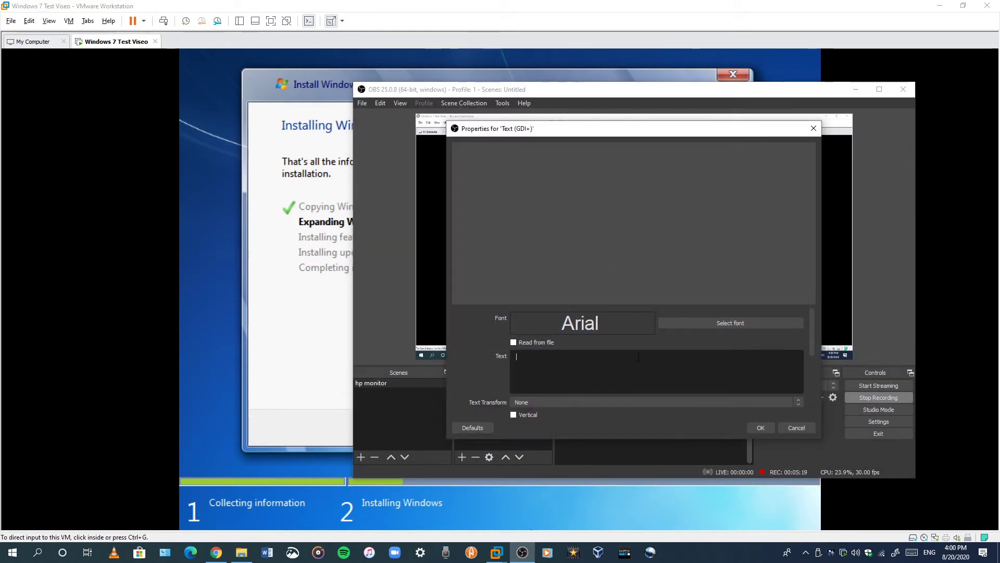
left_click(639, 356)
type("So it")
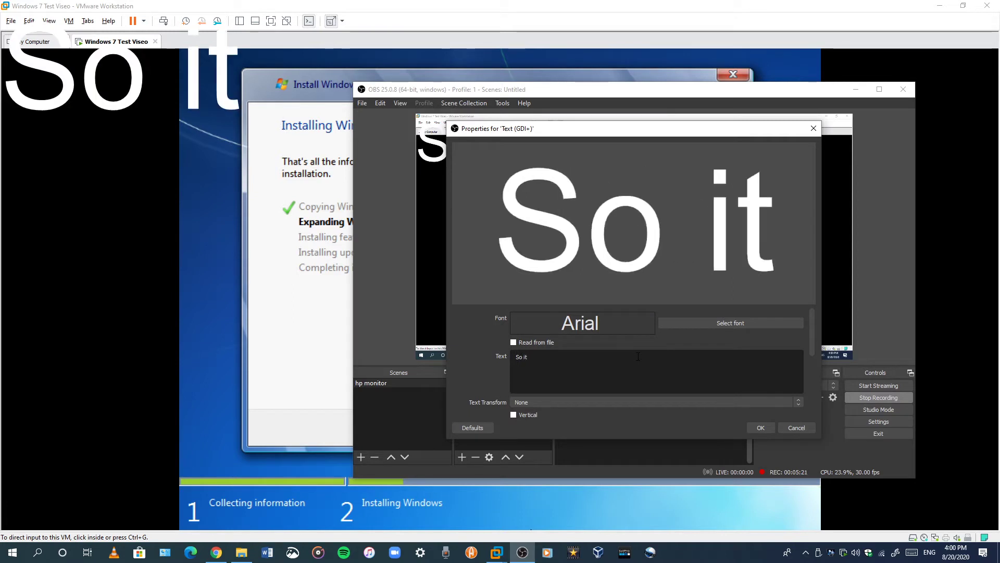
type(" mi")
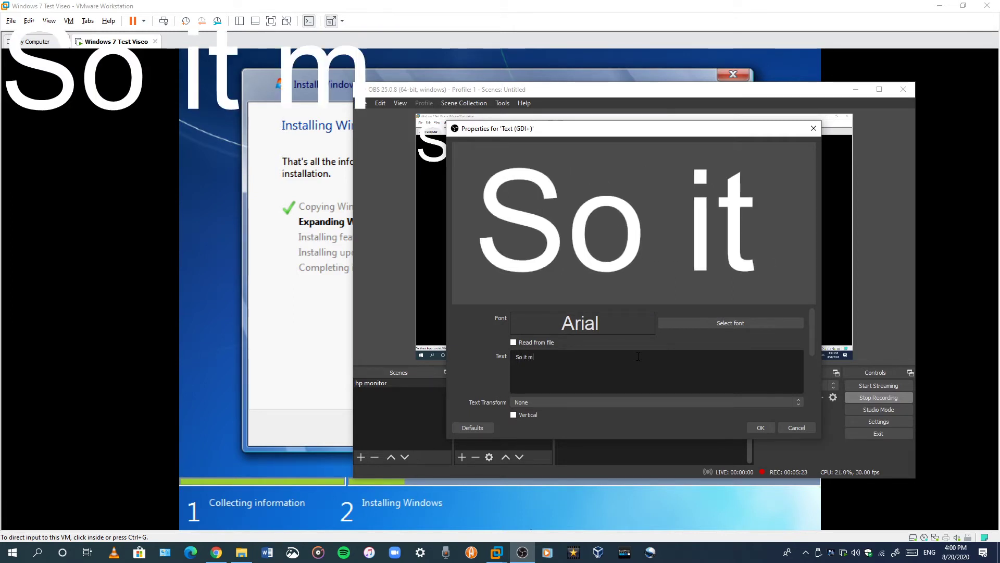
key("BackSpace")
key("BackSpace")
key("BackSpace")
key("BackSpace")
key("BackSpace")
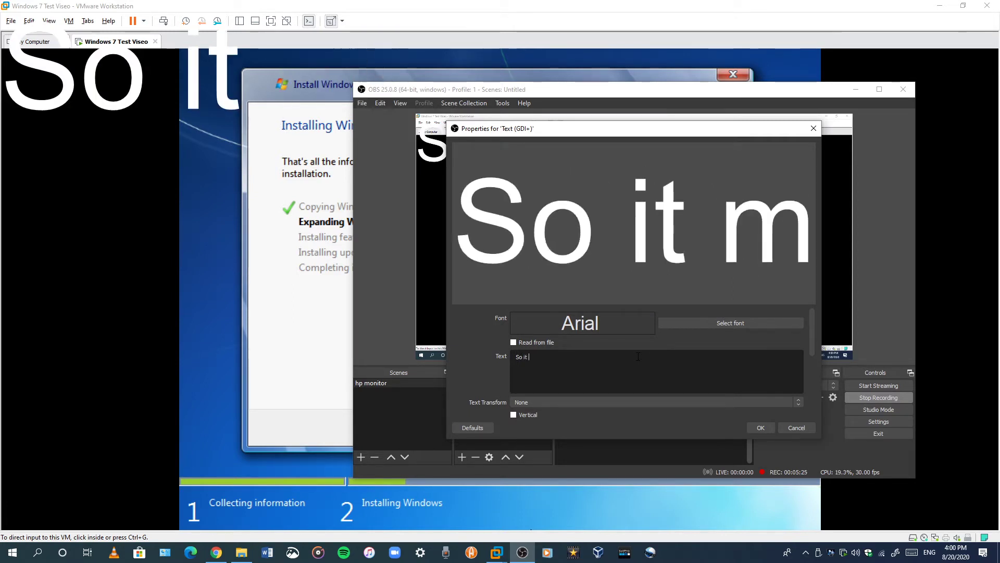
key("BackSpace")
key("BackSpace")
key("BackSpace")
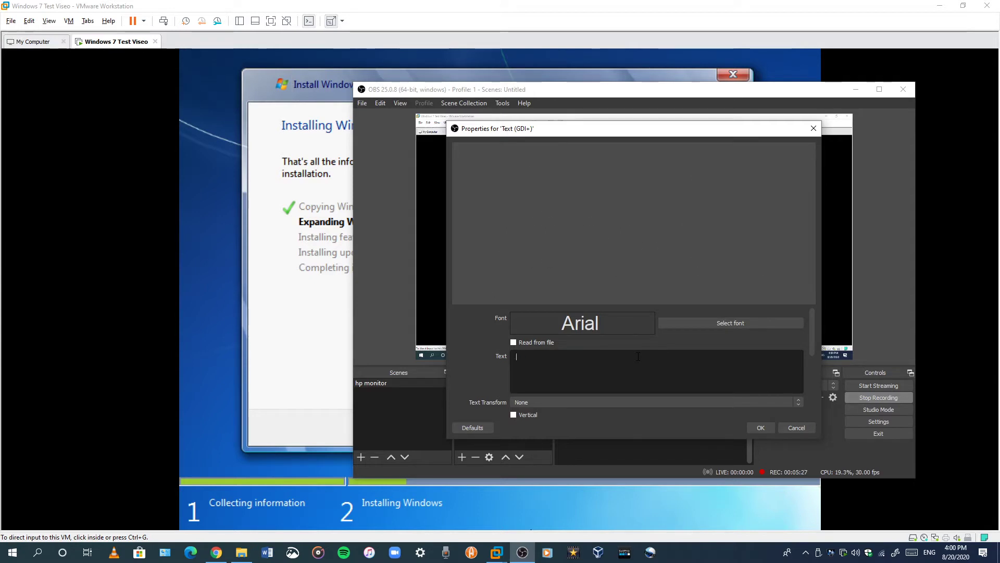
type("So ")
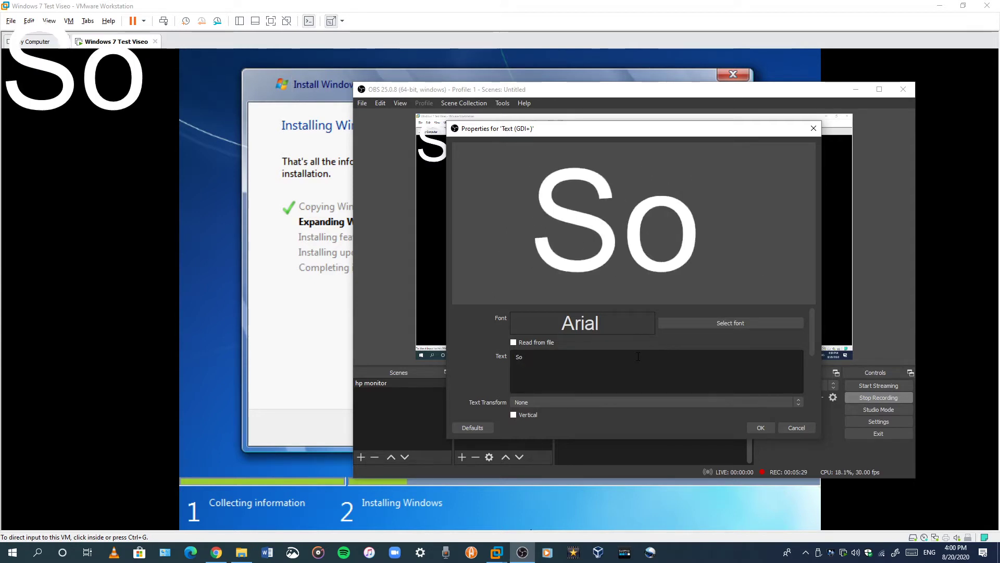
type("it ")
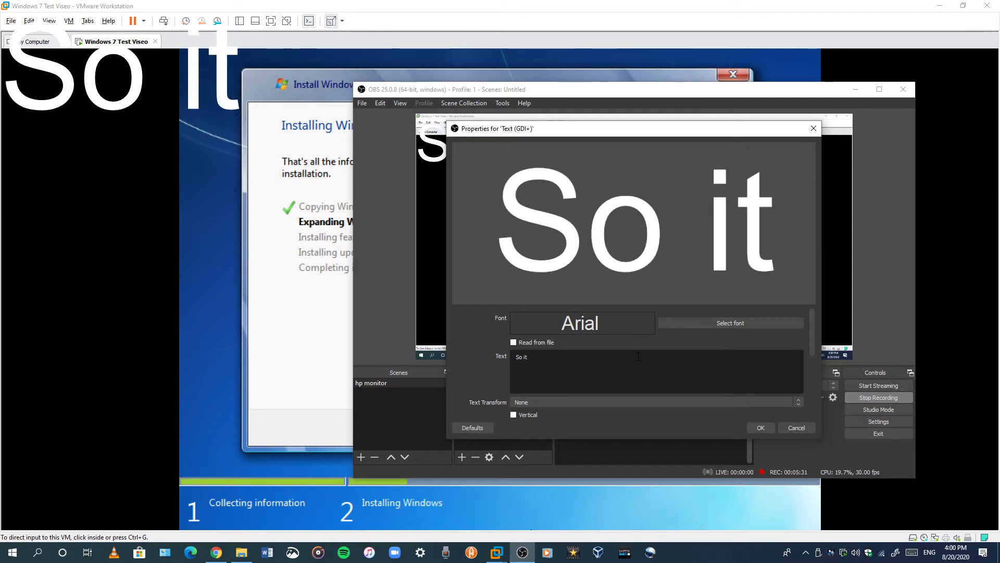
type("wil")
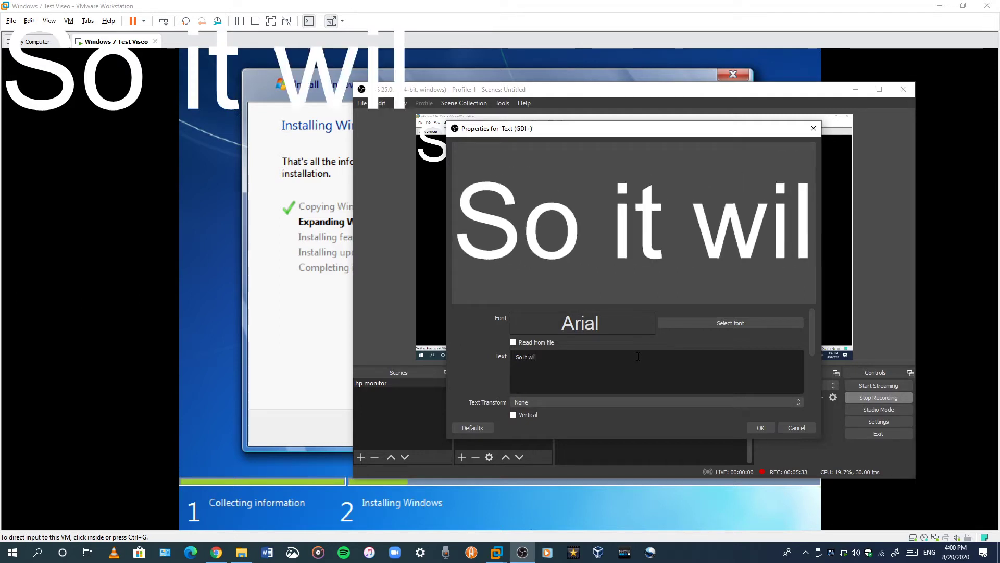
type("l f")
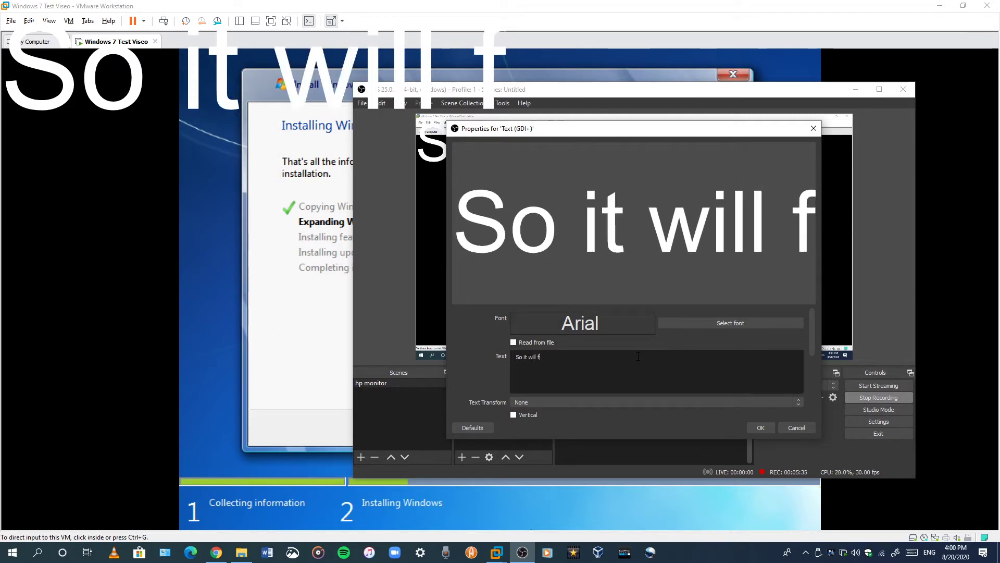
type("ew minutes")
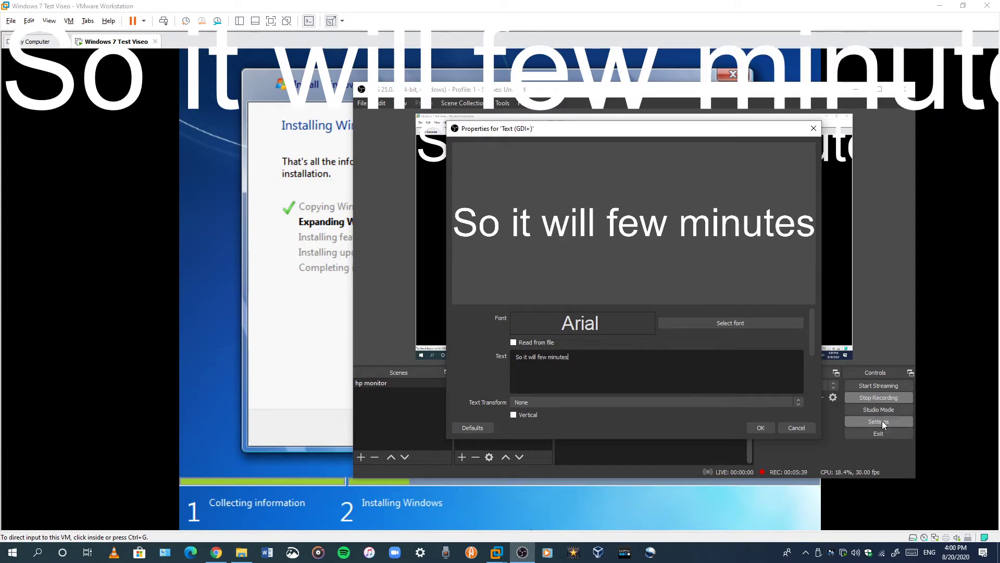
left_click(797, 425)
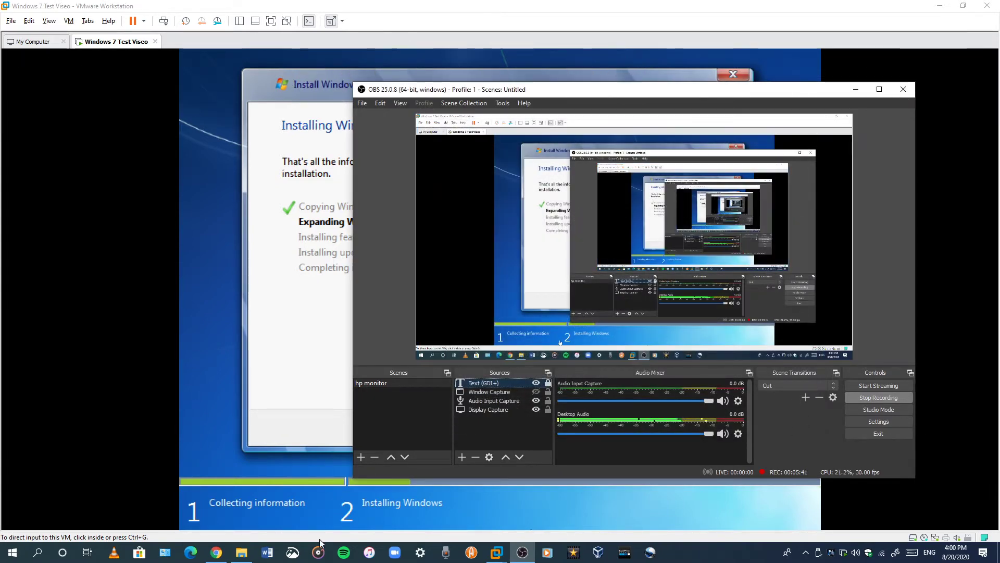
Switch to Chrome and set the YouTube video "Windows Vista Sounds Remix Aesthetic Edition" to loop
left_click(221, 559)
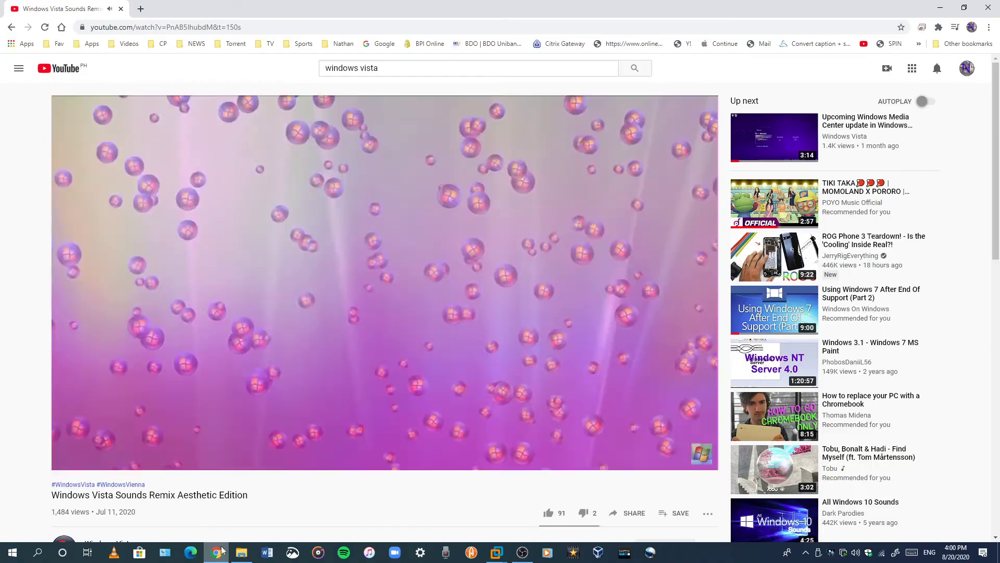
right_click(456, 306)
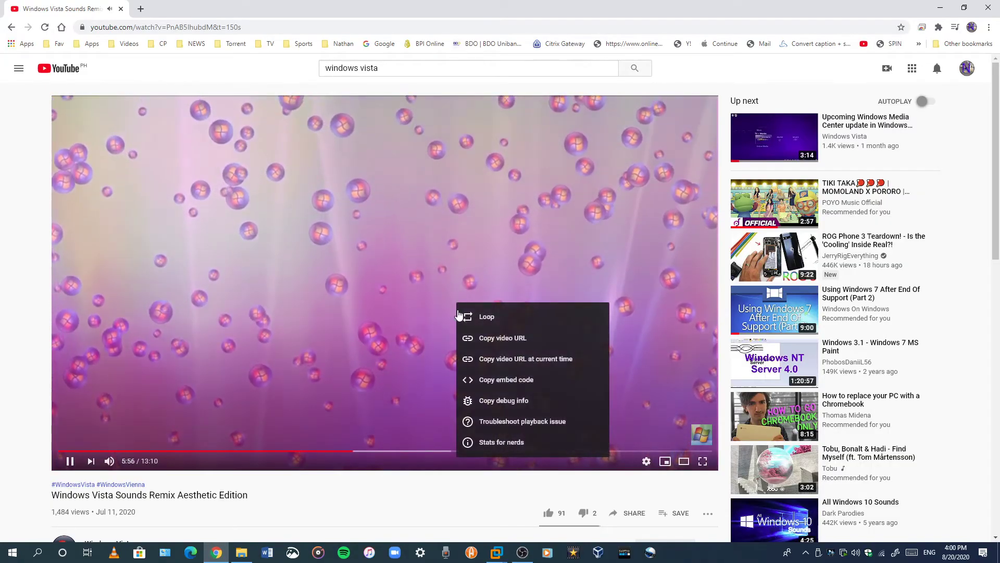
left_click(460, 316)
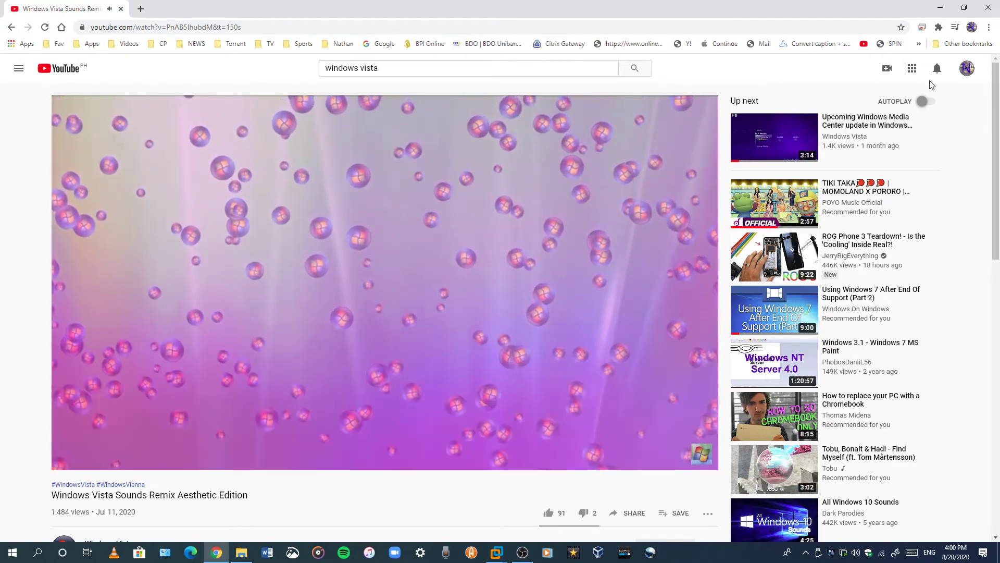
Open the Windows Vista channel's live subscriber count on Counts.Live in a new tab, view it and close that tab
scroll(591, 232, "down", 3)
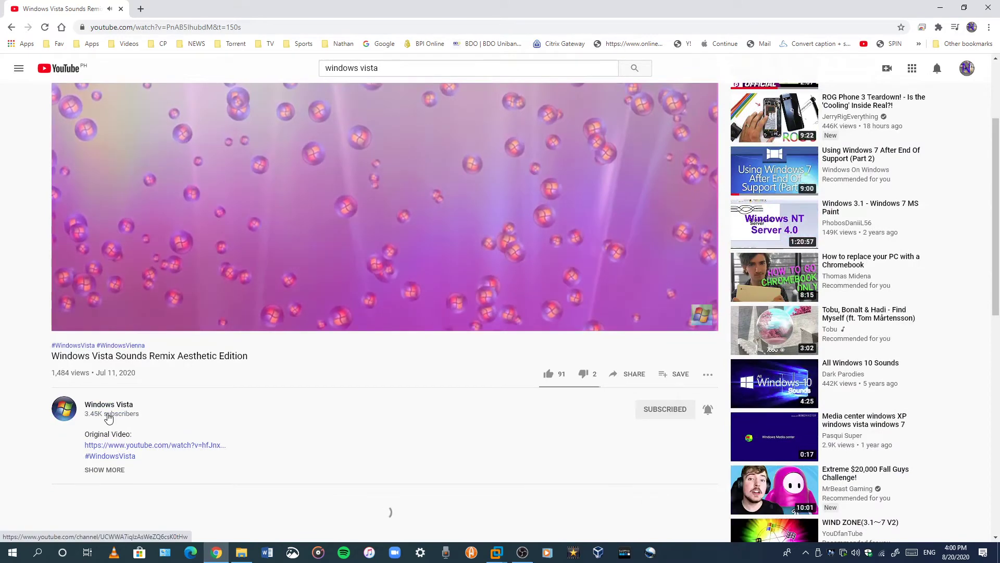
scroll(307, 410, "up", 2)
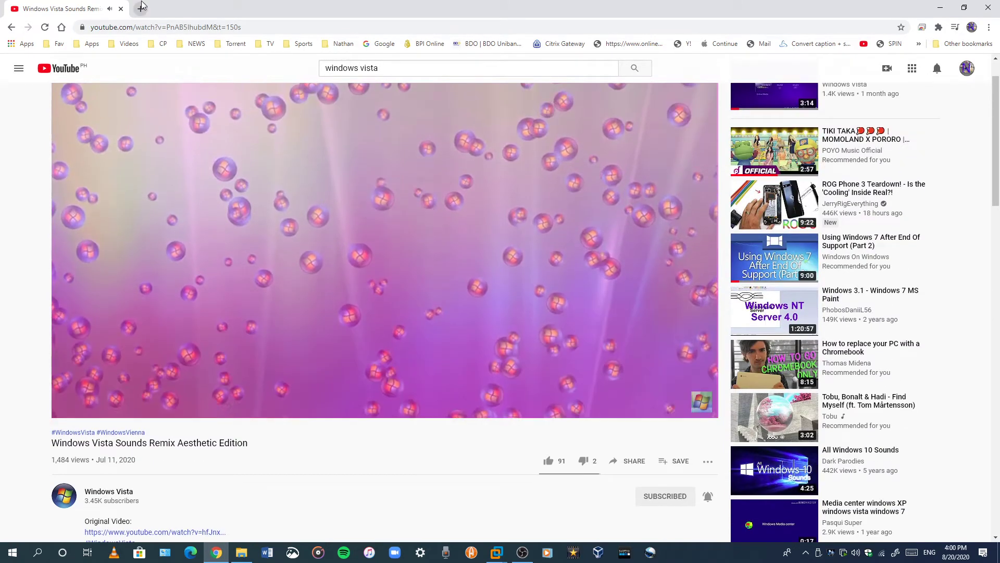
left_click(141, 8)
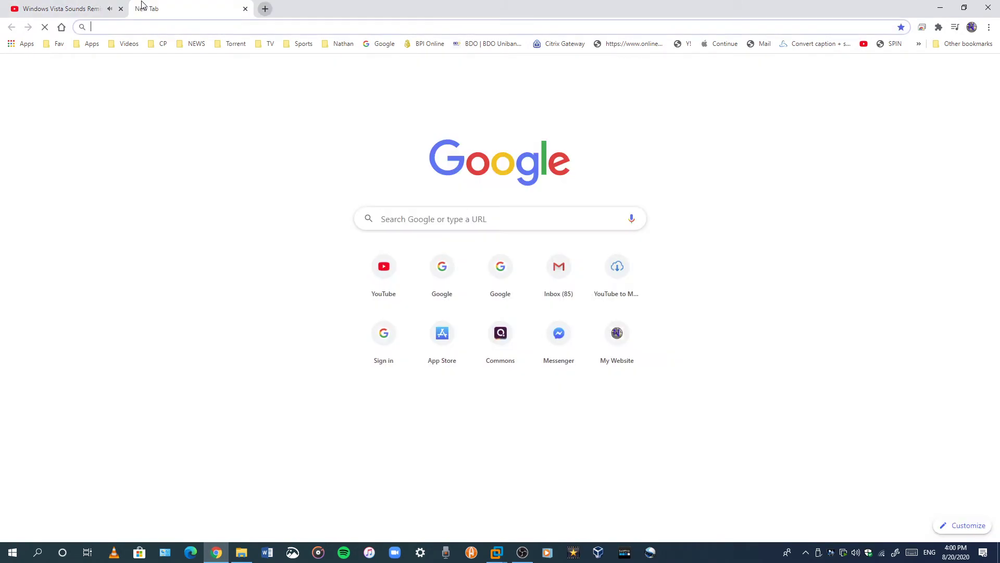
type("su")
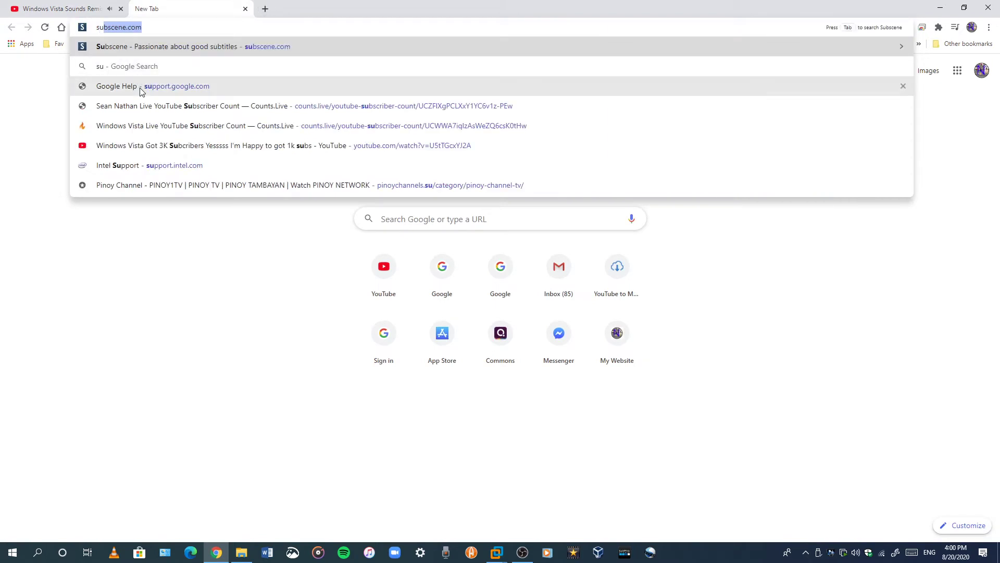
left_click(177, 126)
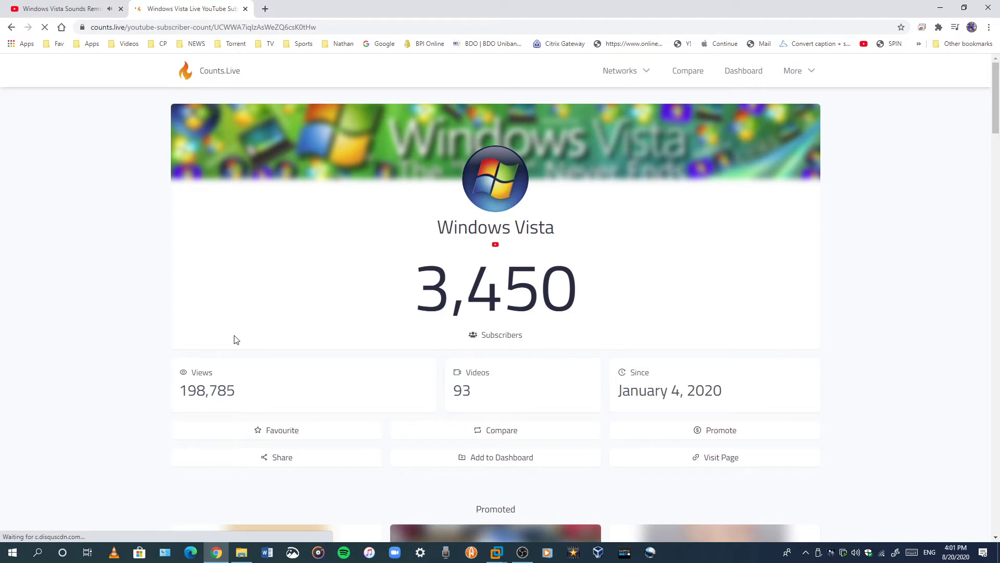
middle_click(138, 15)
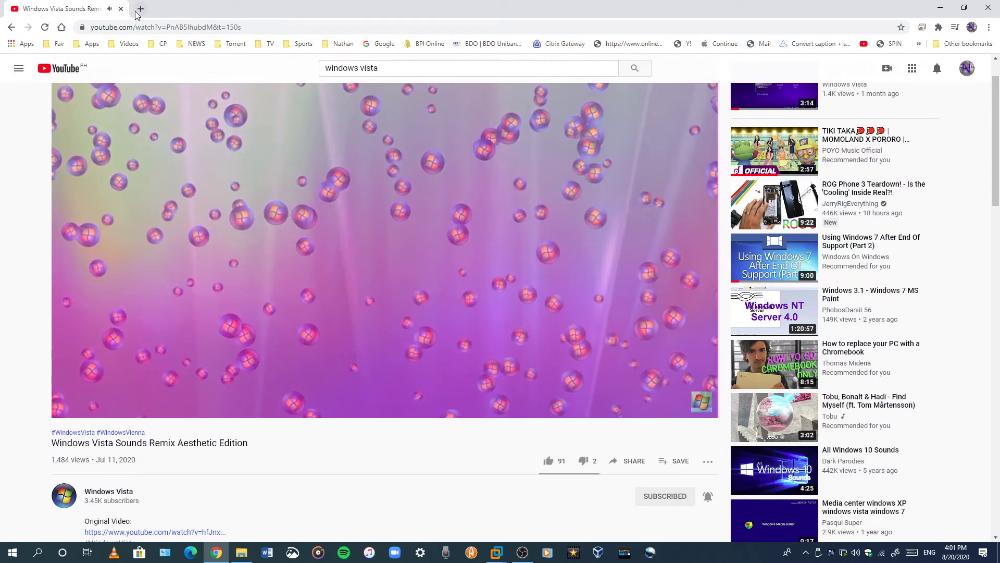
Search the web for "subscriber count" in a new tab, try the Social Blade real-time result and go back to the new tab page
left_click(138, 10)
type("su")
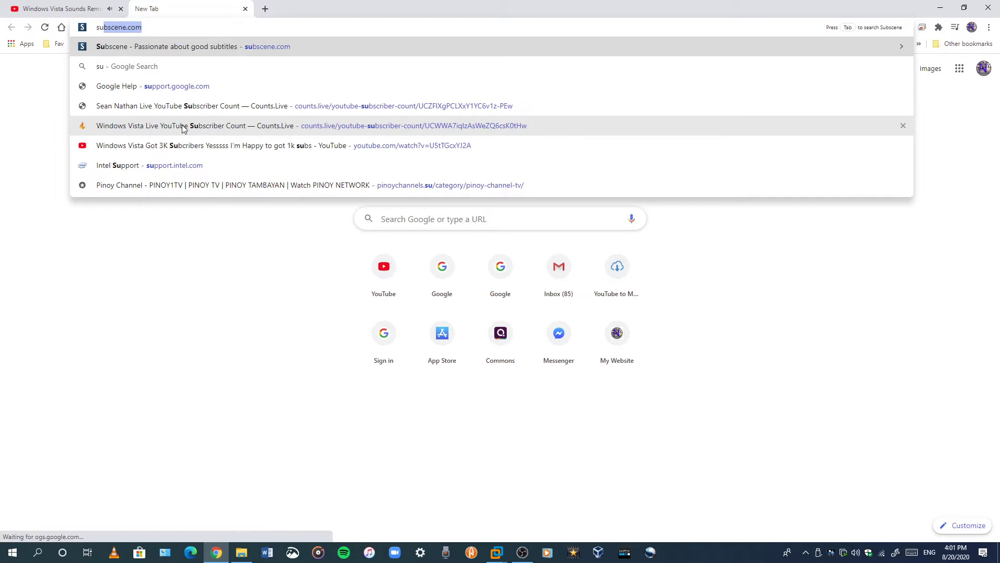
type("b")
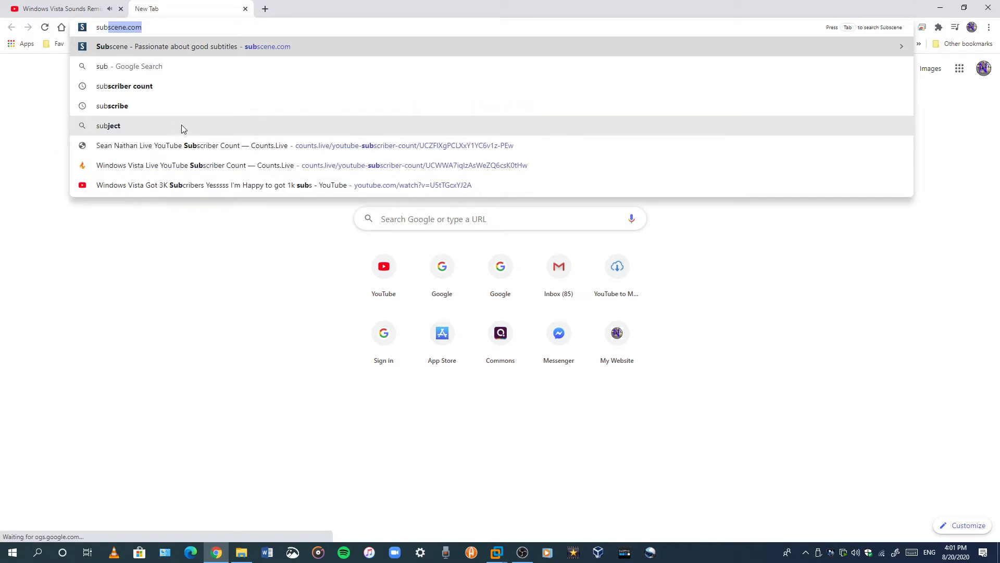
left_click(147, 89)
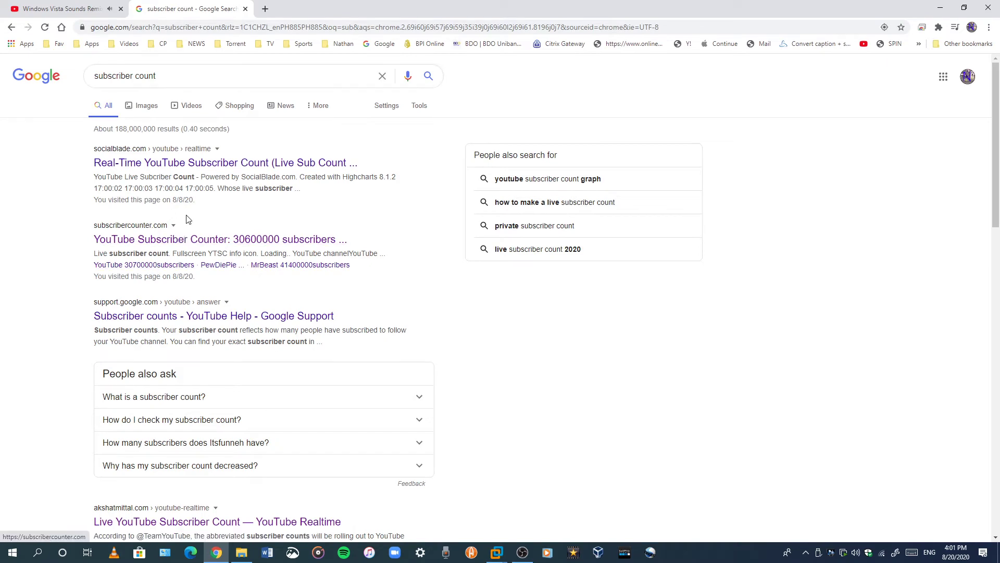
left_click(194, 165)
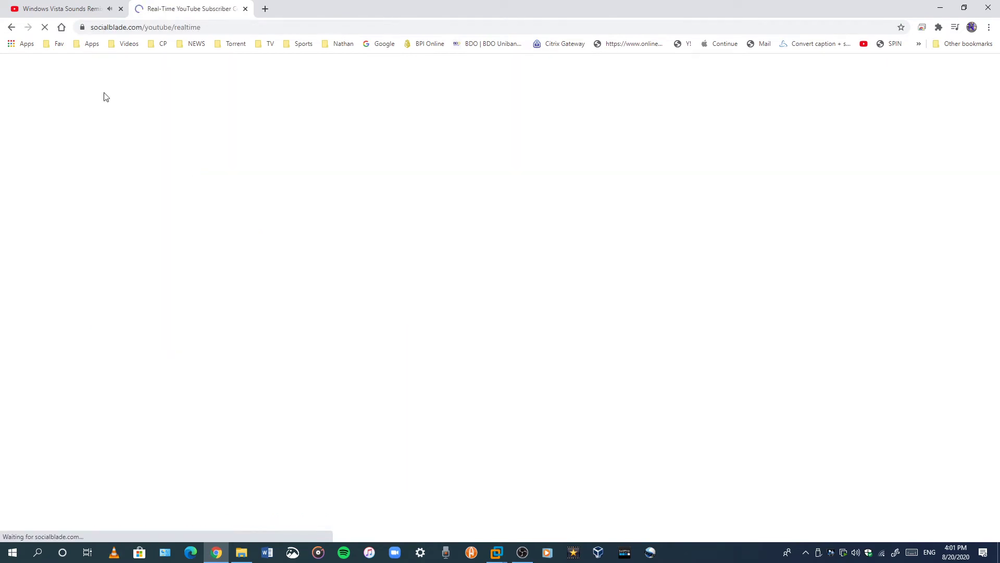
left_click(8, 31)
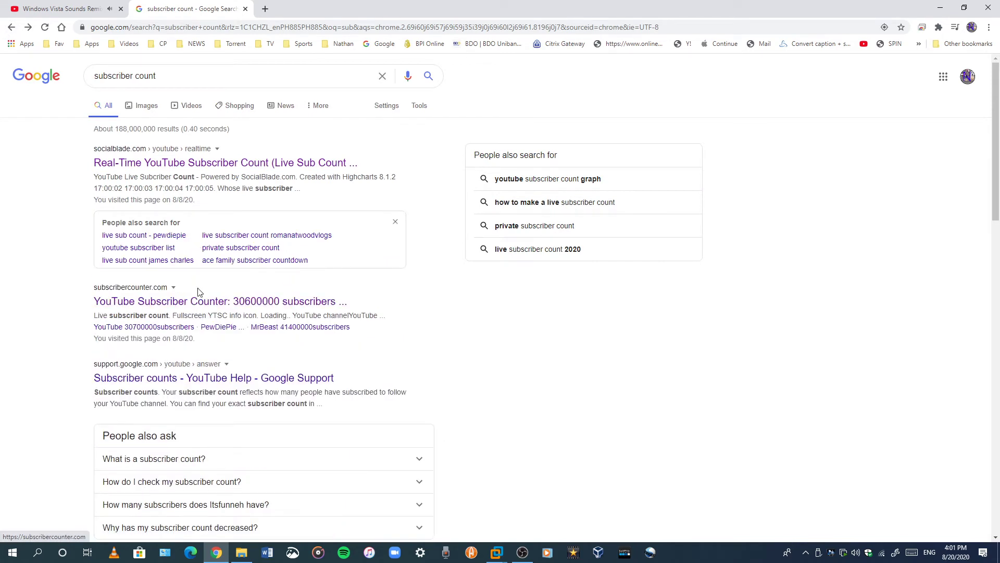
scroll(177, 380, "down", 2)
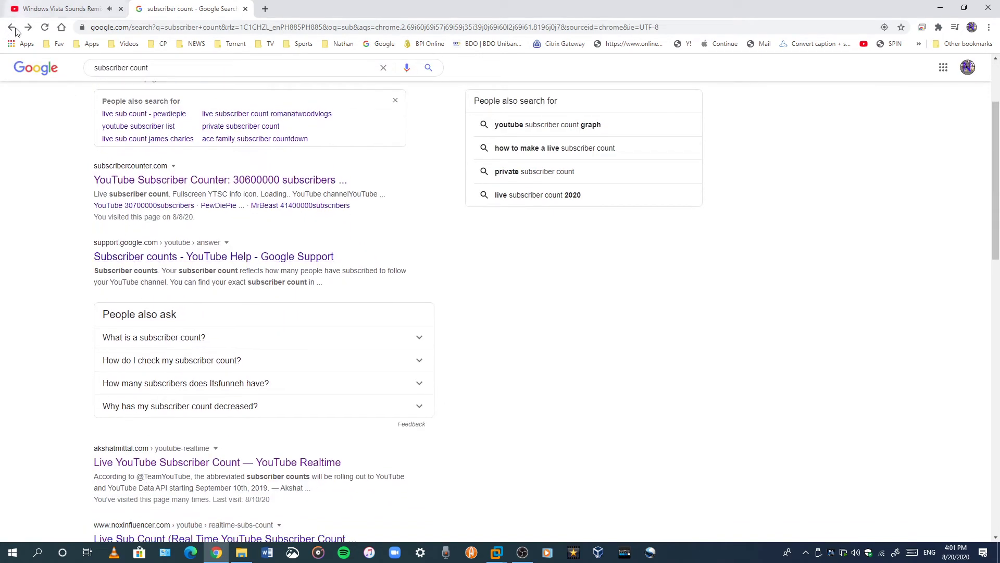
left_click(12, 29)
Reopen the Windows Vista subscriber counter and shorten its address to reach the counts.live home page
type("as")
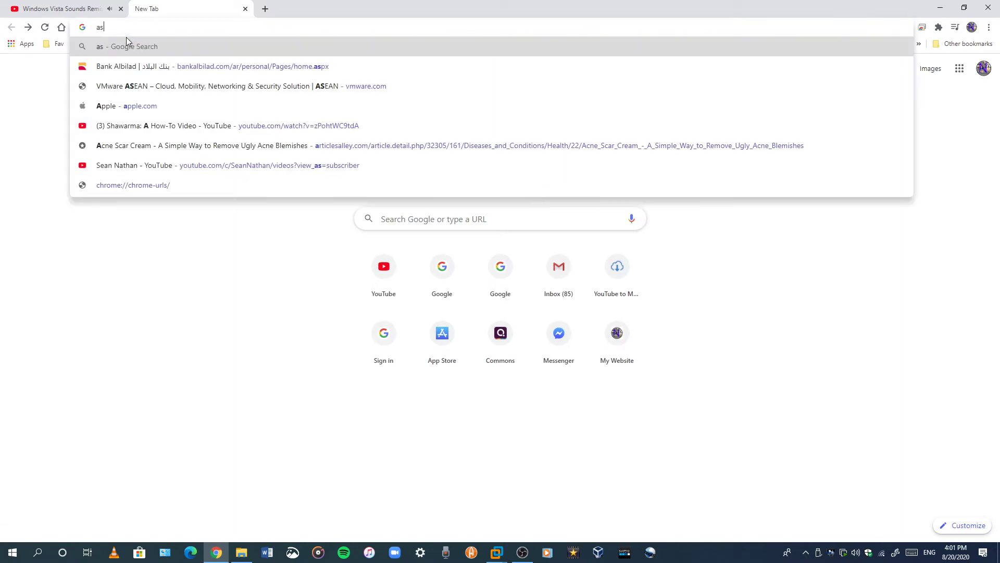
key("BackSpace")
key("BackSpace")
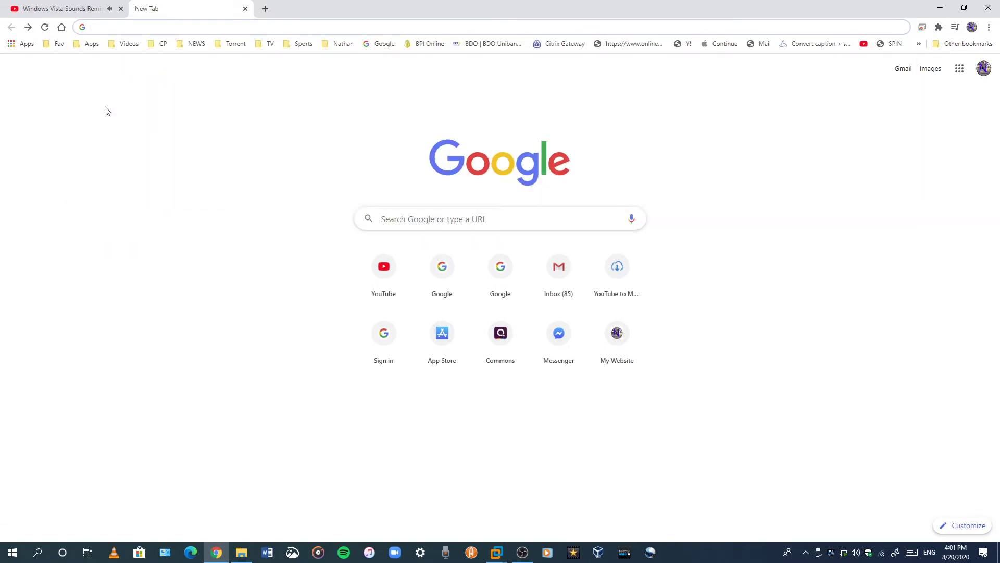
type("s")
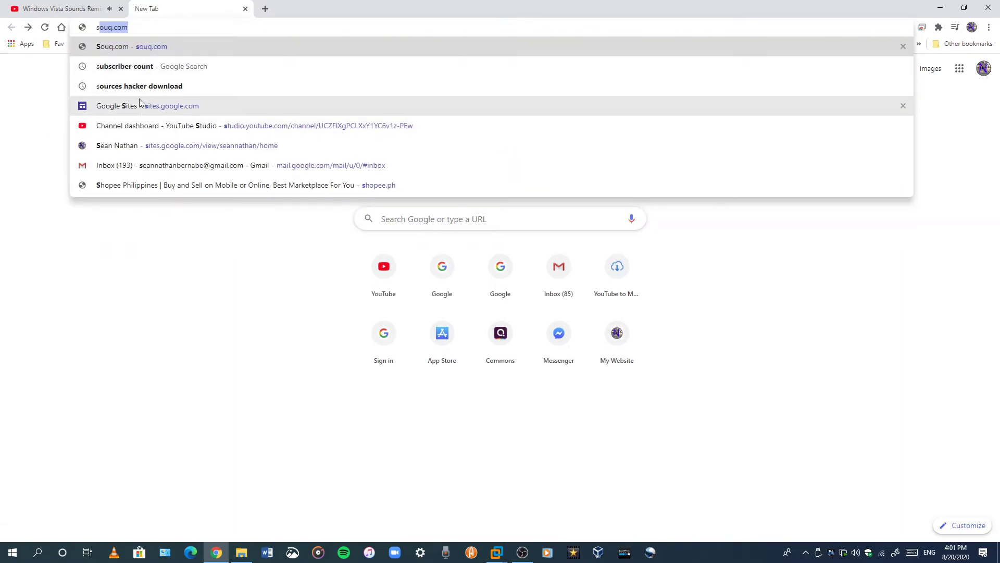
type("u")
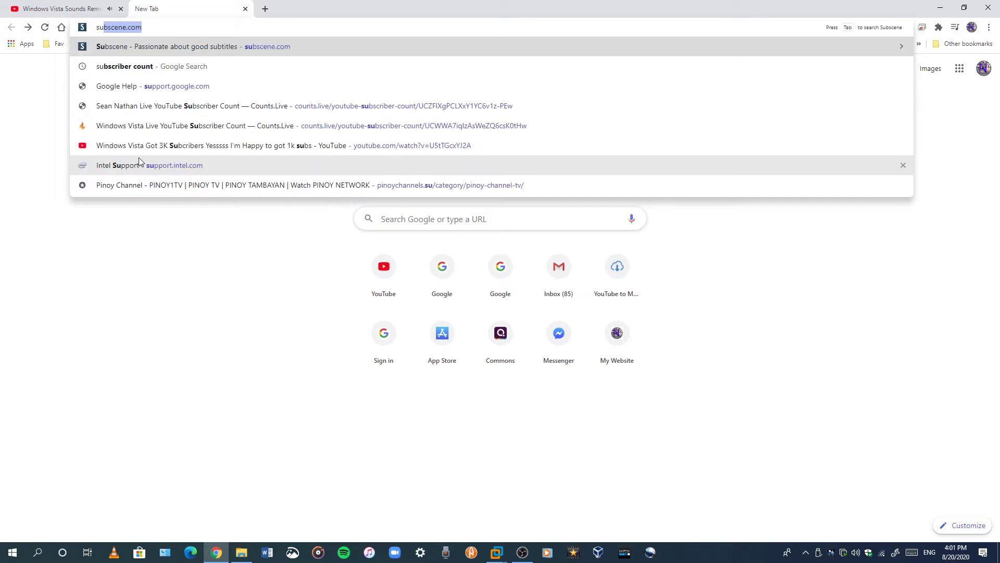
left_click(158, 126)
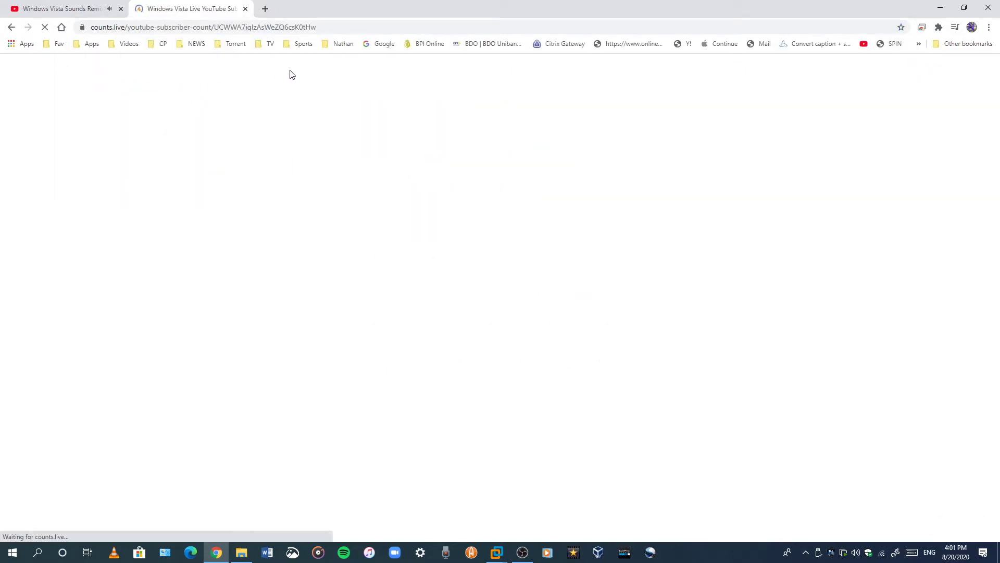
left_click_drag(316, 27, 136, 6)
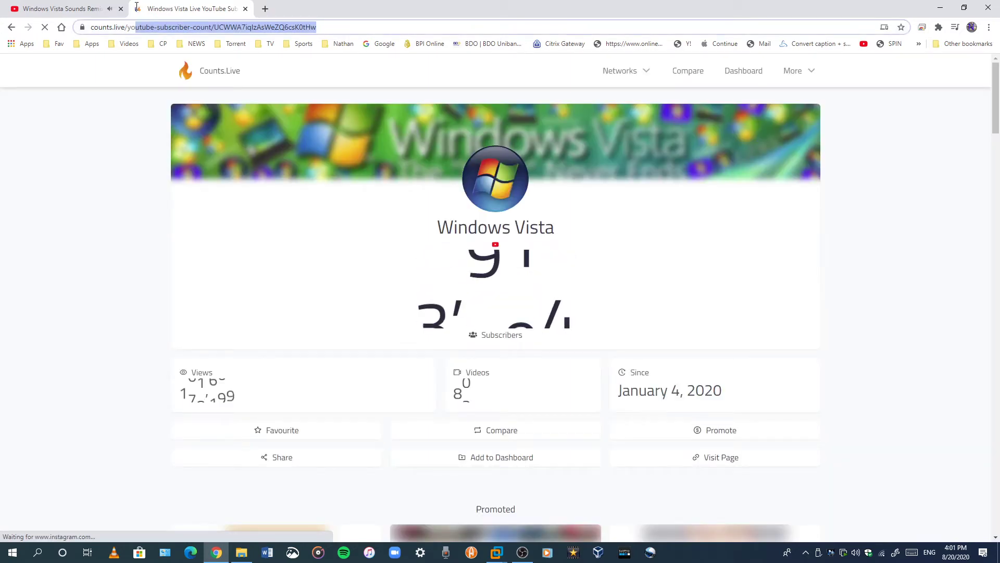
key("BackSpace")
key("Return")
Look up the creator's channel under YouTube Subscriber Count, view its live counter and close both Counts.Live tabs
left_click(369, 379)
type("sea")
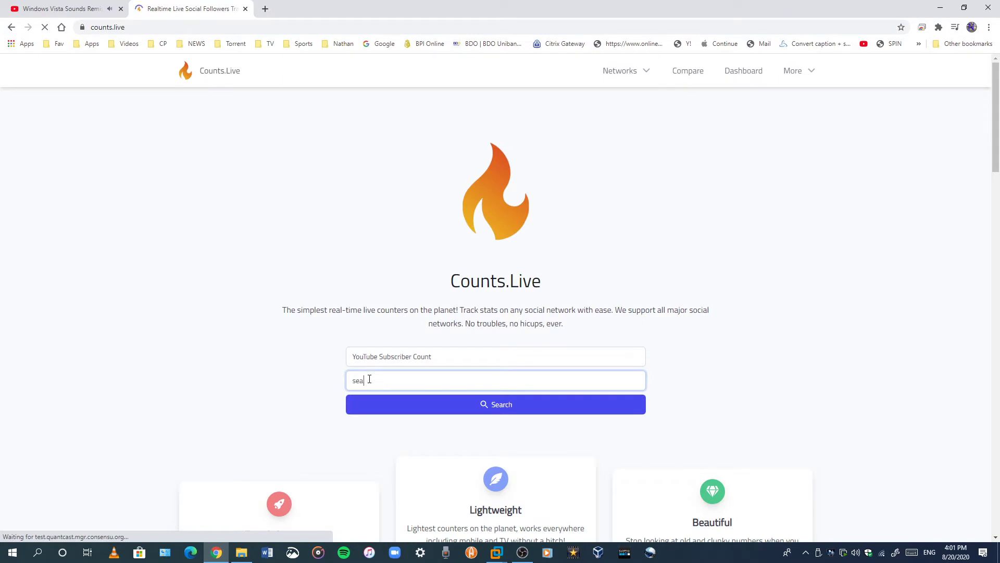
type("n")
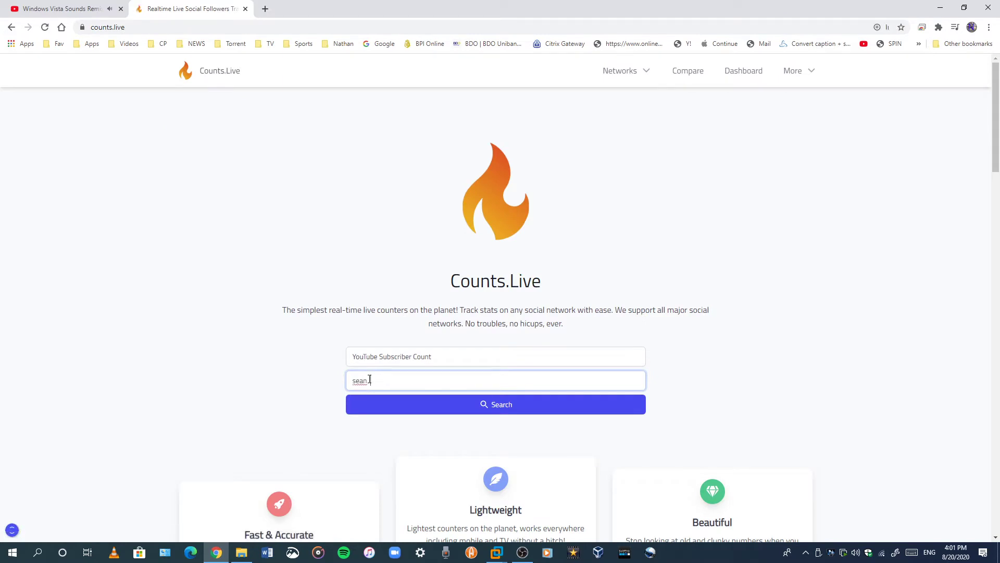
type(" nathan")
key("Return")
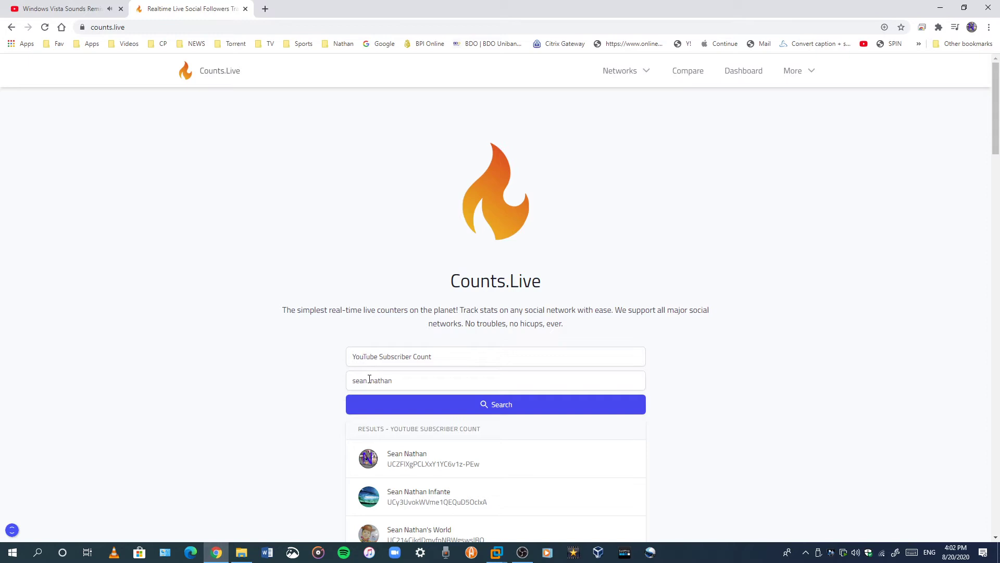
left_click(462, 464)
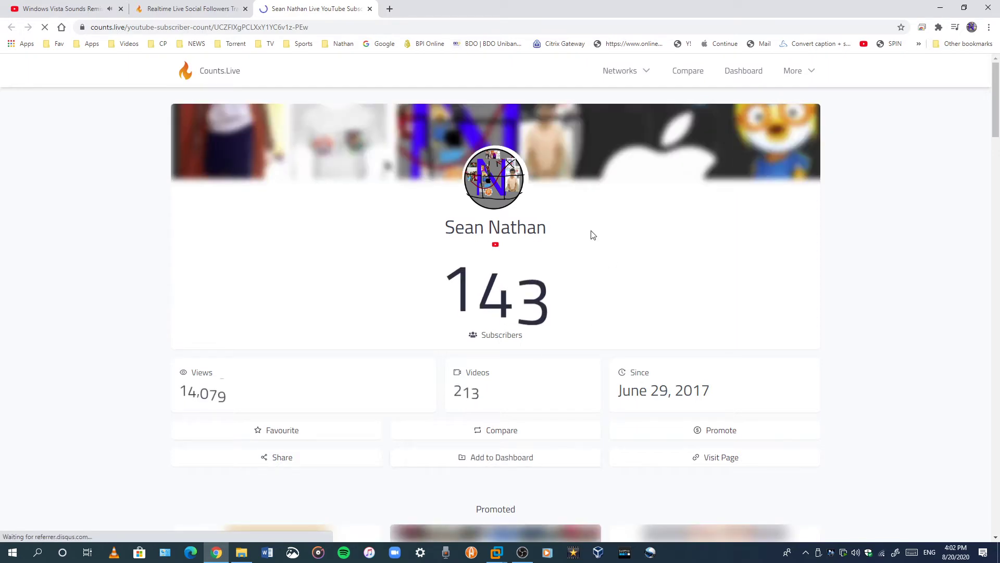
middle_click(264, 11)
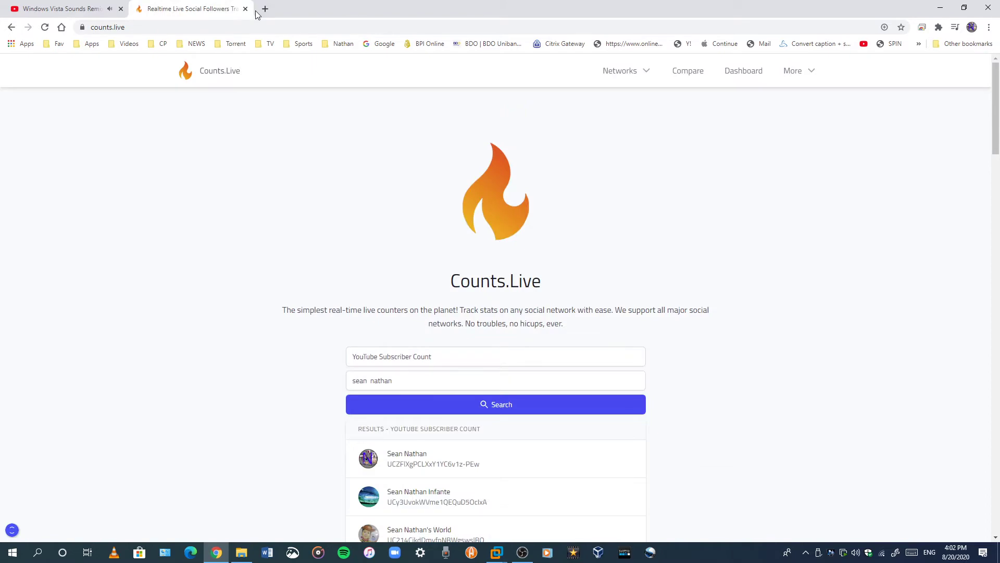
middle_click(253, 12)
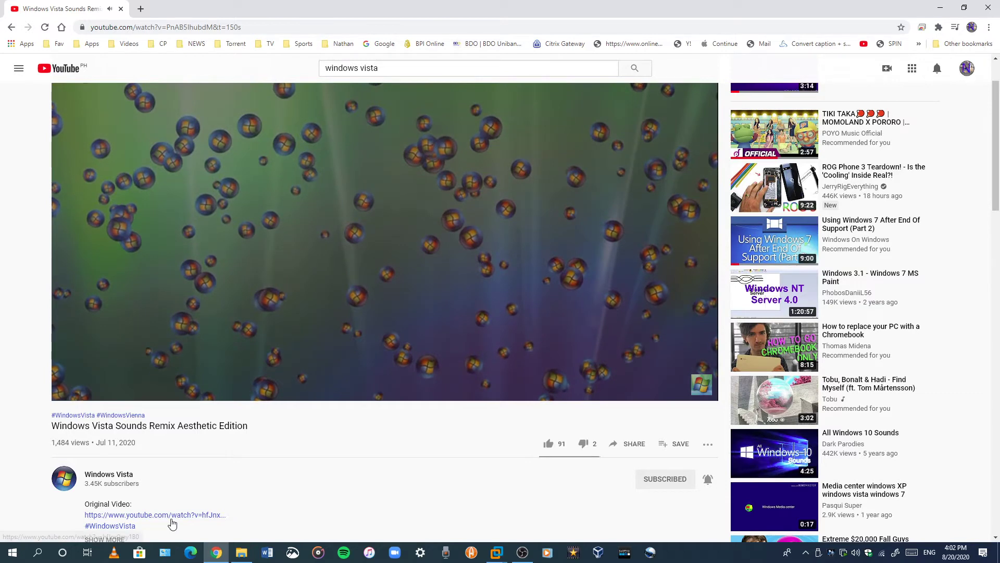
Play the original video linked in the description, and switch to VMware Workstation with the virtual machine in full screen
left_click(172, 519)
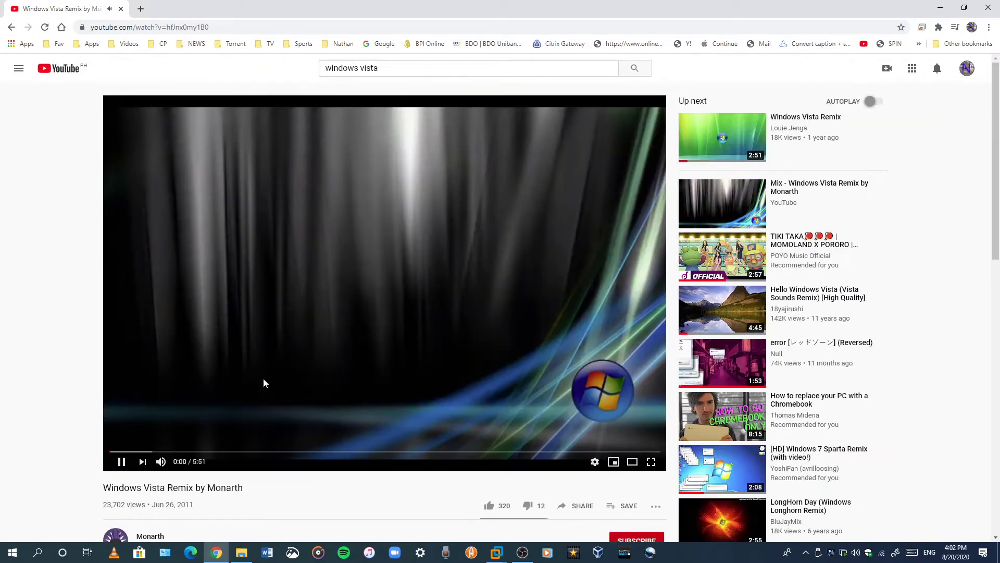
mouse_move(496, 552)
left_click(522, 501)
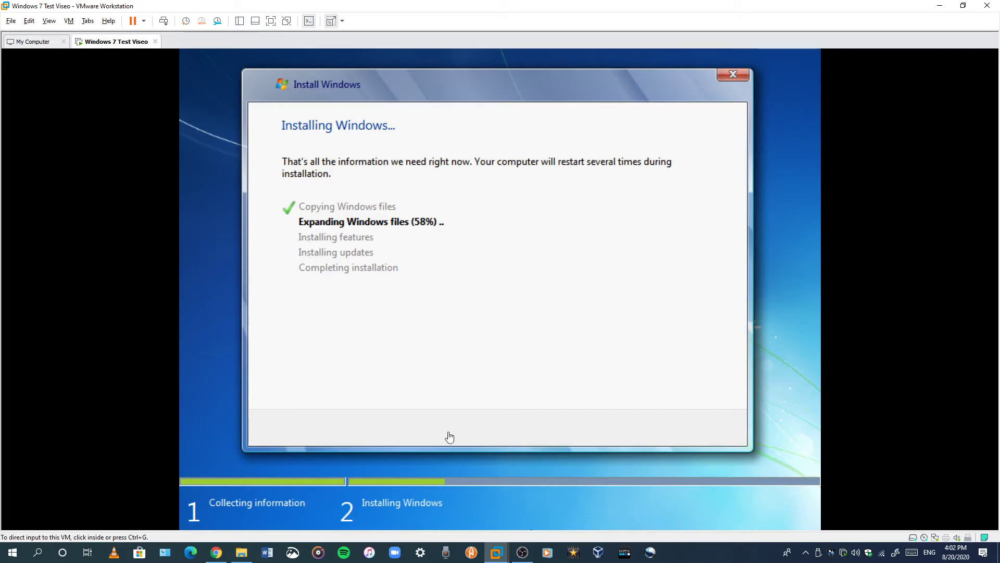
key("ctrl+alt+Return")
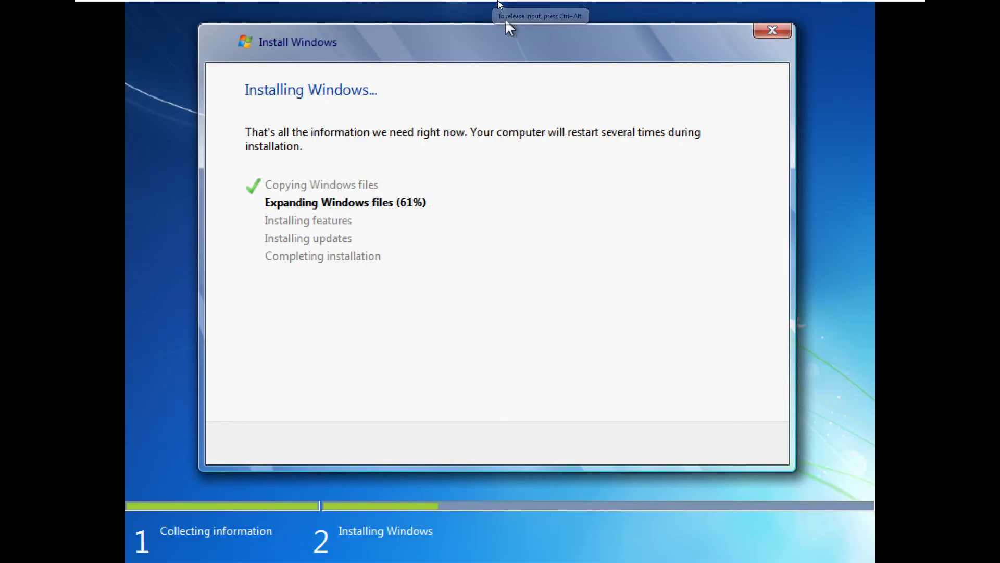
Put the full-screen virtual machine into Exclusive Mode and accept the confirmation
mouse_move(508, 27)
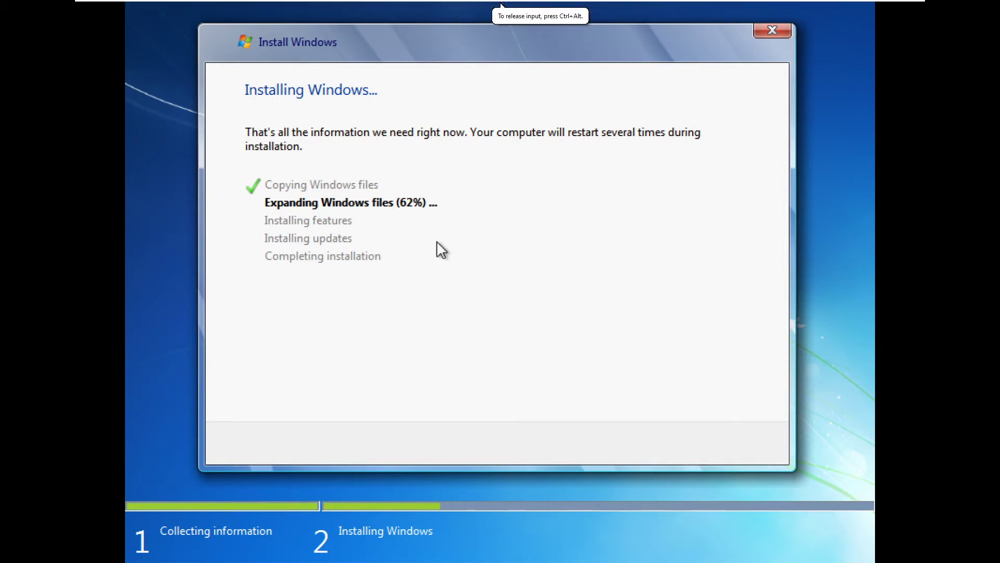
mouse_move(324, 3)
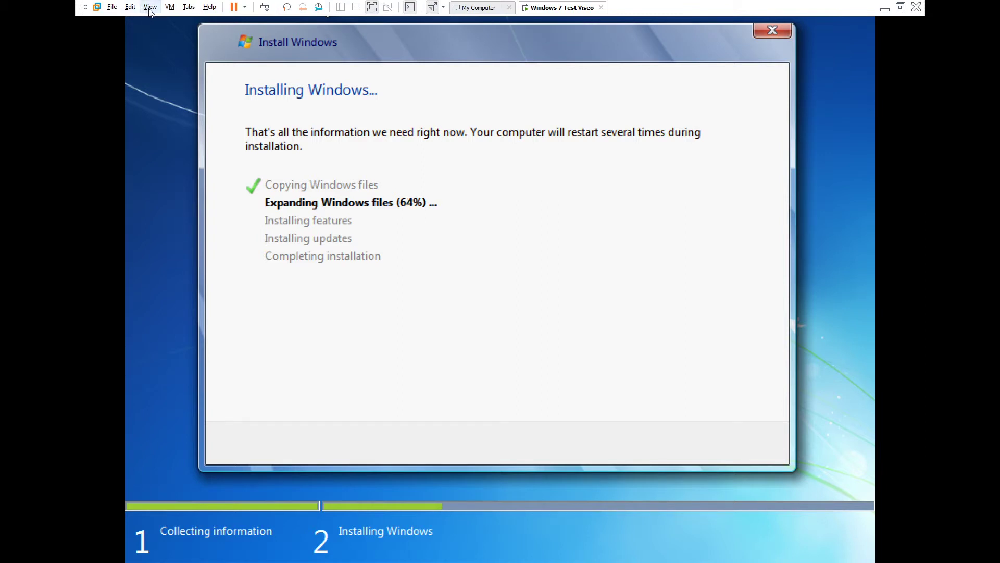
left_click(149, 7)
mouse_move(170, 6)
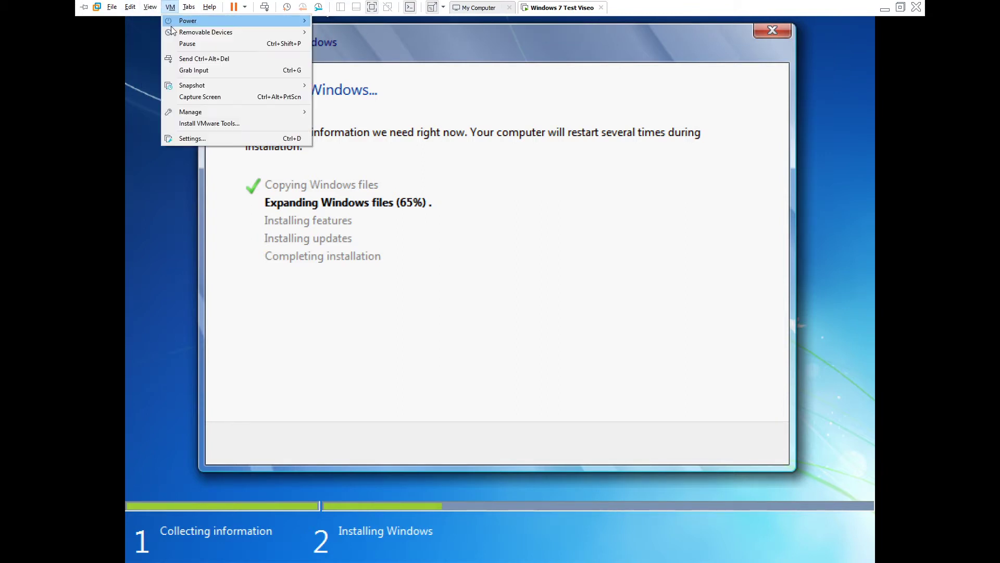
left_click(177, 32)
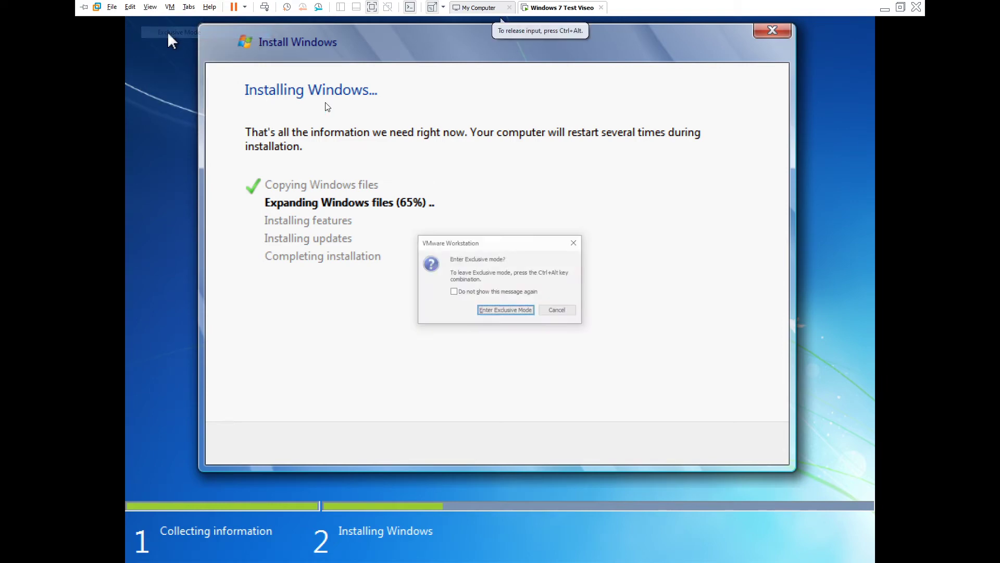
left_click(483, 311)
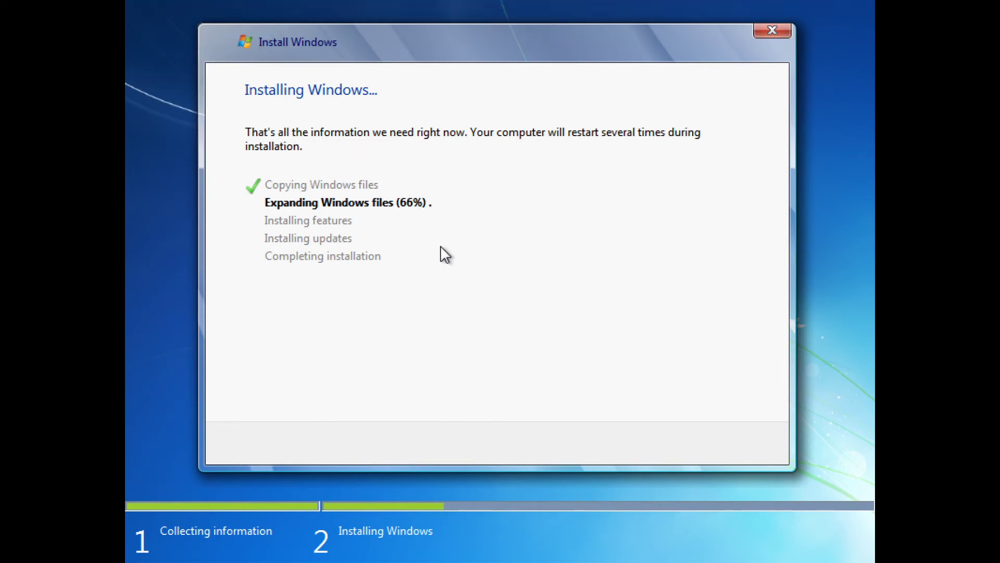
Return the full-screen Windows 7 virtual machine to Exclusive Mode and confirm the prompt
mouse_move(194, 4)
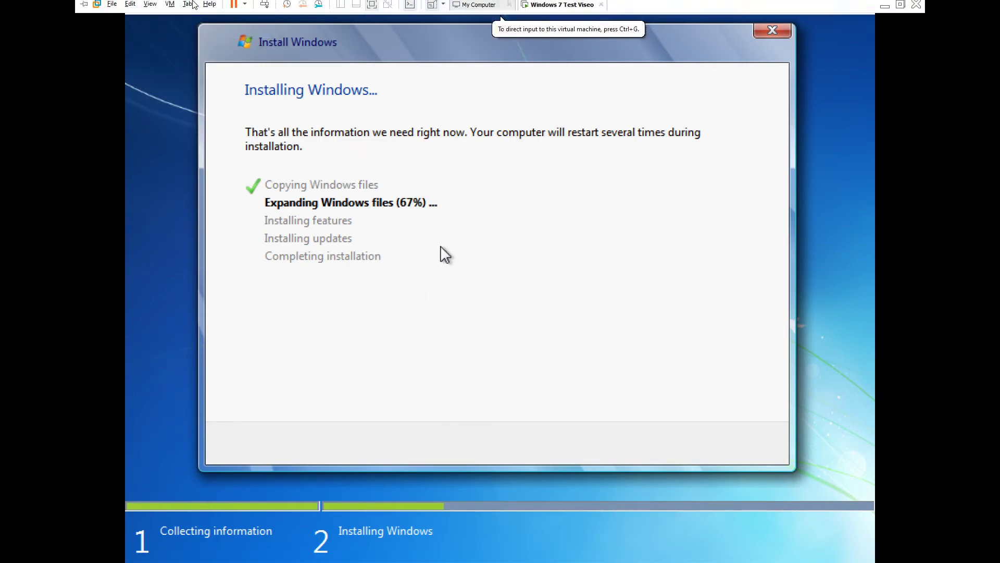
left_click(157, 8)
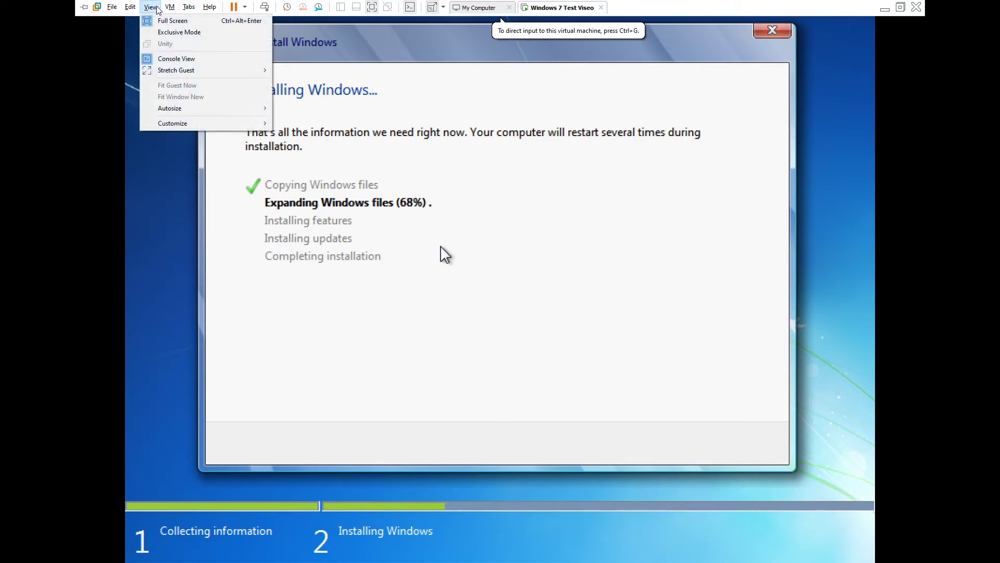
left_click(157, 9)
left_click(151, 7)
left_click(178, 32)
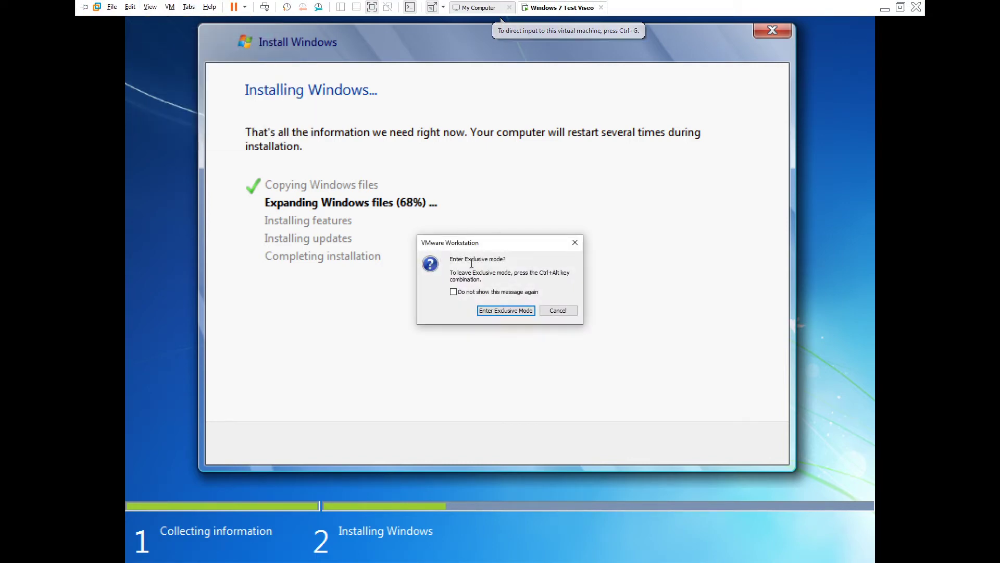
left_click(494, 312)
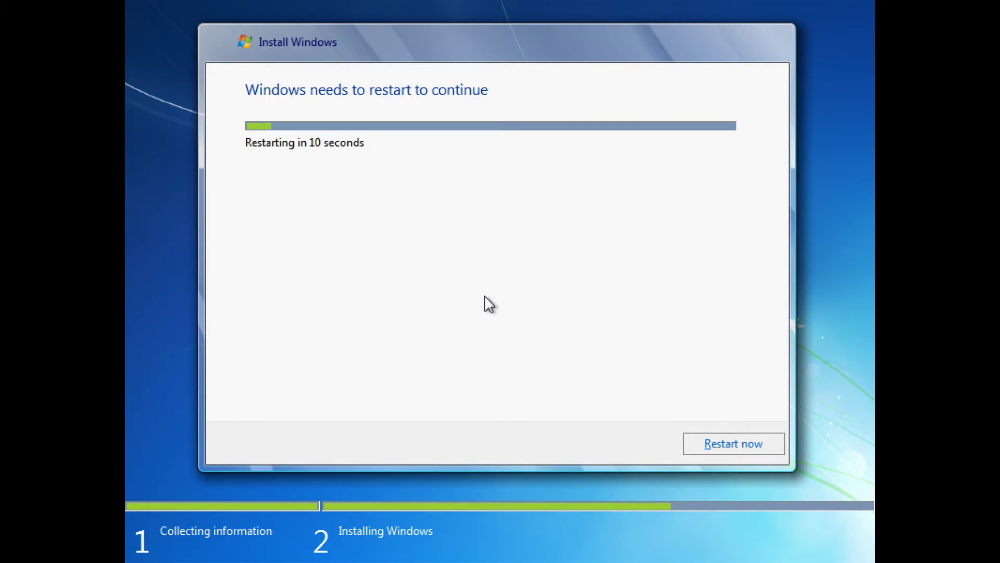
Restart the guest immediately to continue setup, and toggle the virtual machine out of full screen and back
left_click(747, 445)
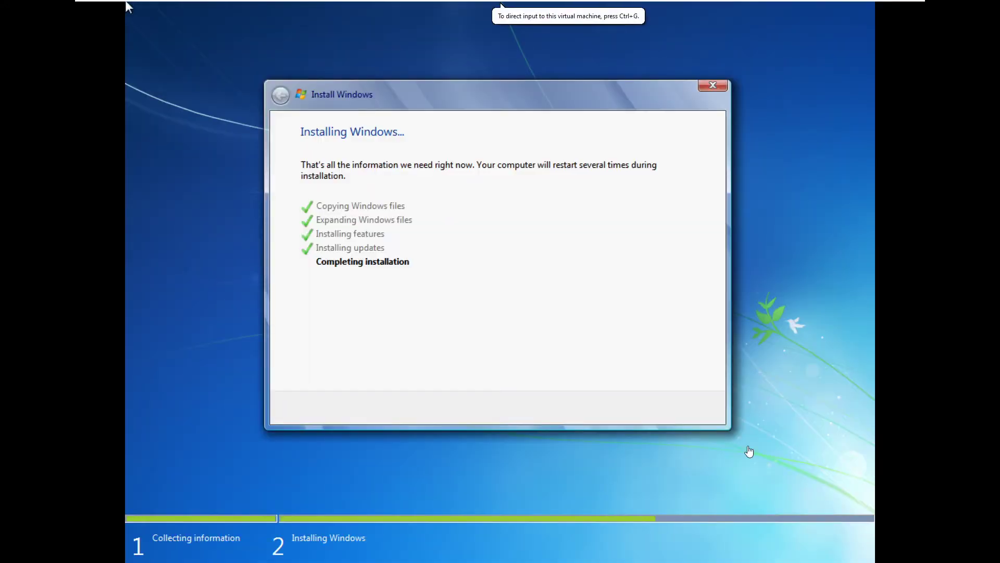
key("ctrl+alt+Return")
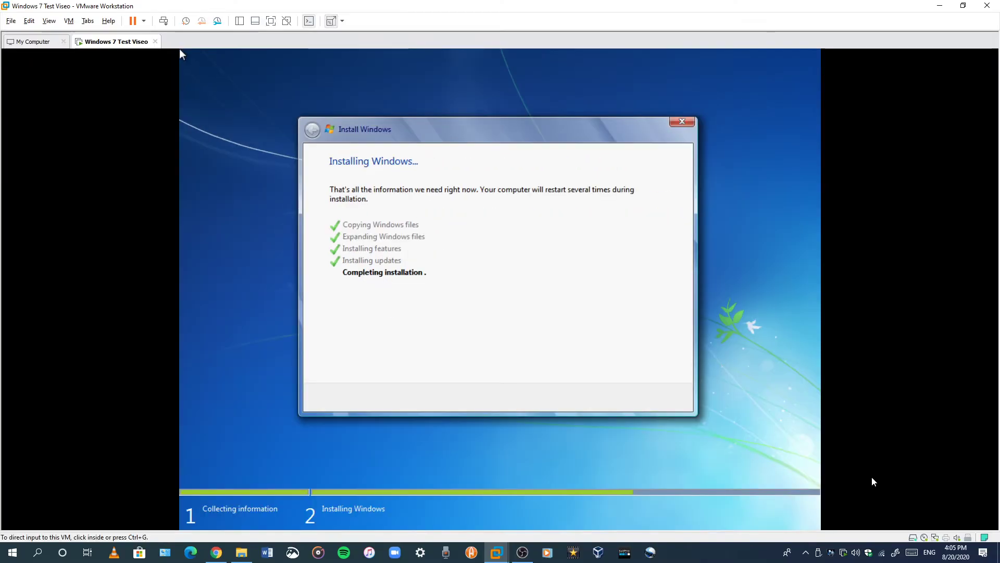
left_click(638, 330)
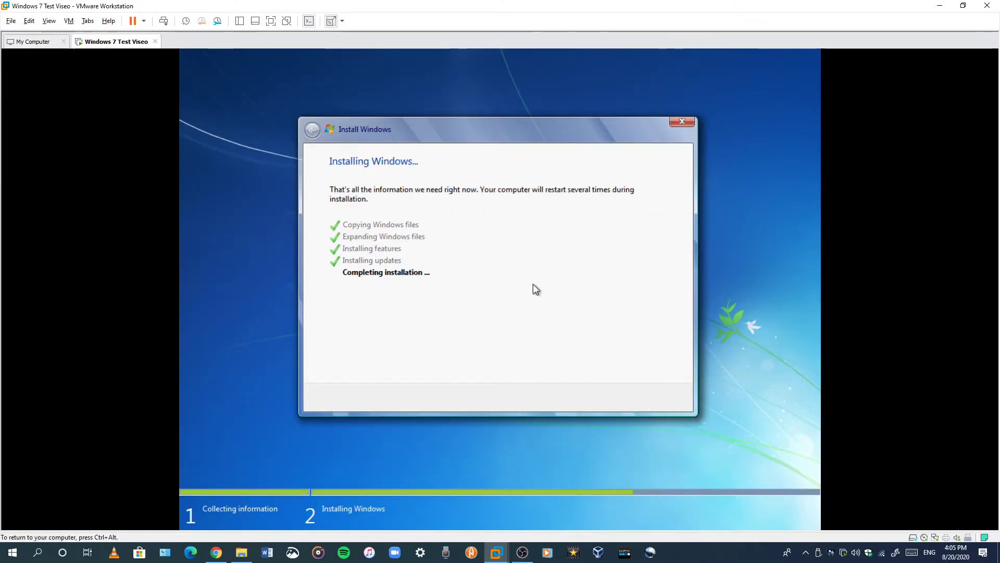
key("ctrl+alt+Return")
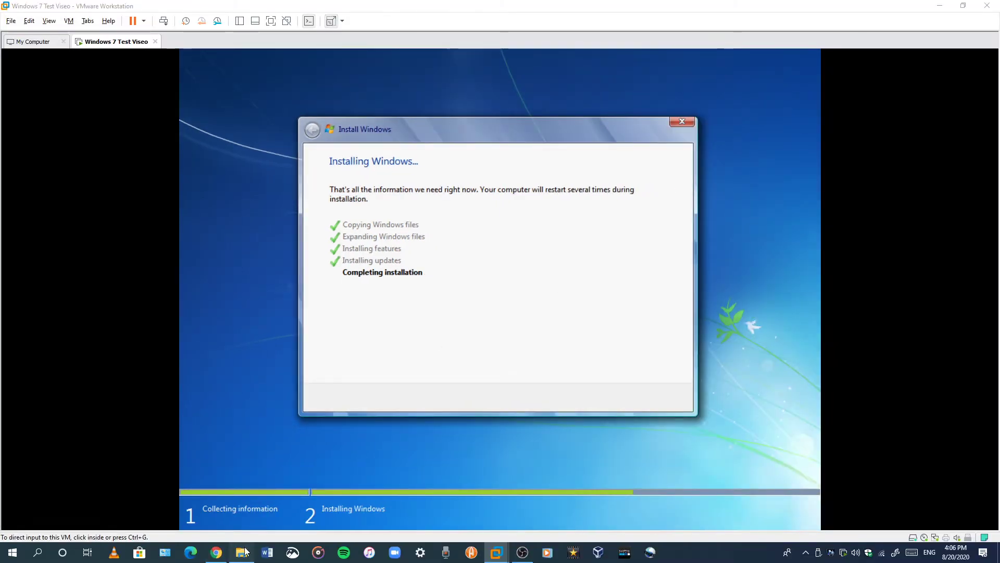
Switch to File Explorer and delete the disc image "Windows 7 iso files with chrome" from the Software folder on drive D:
left_click(243, 552)
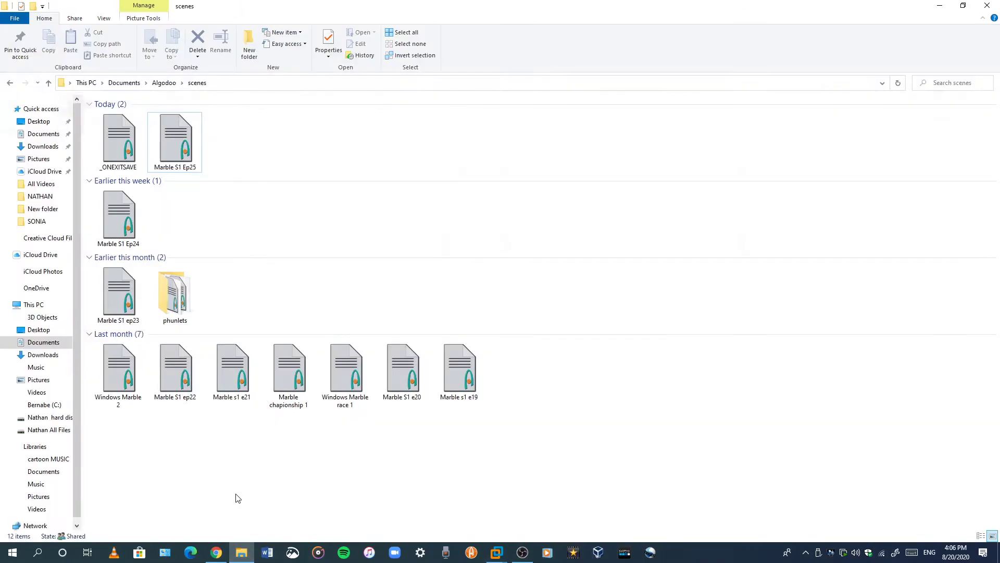
left_click(41, 417)
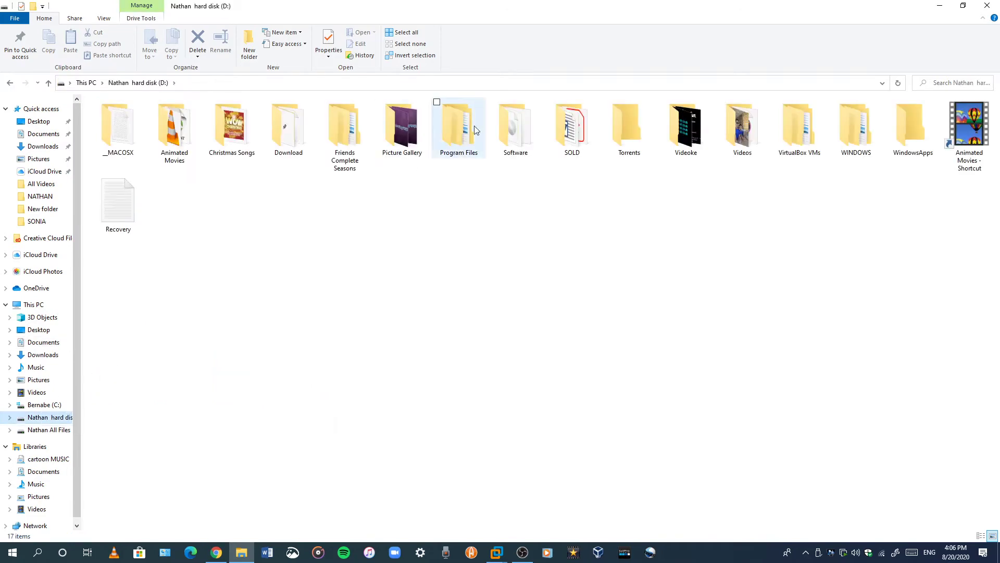
double_click(523, 152)
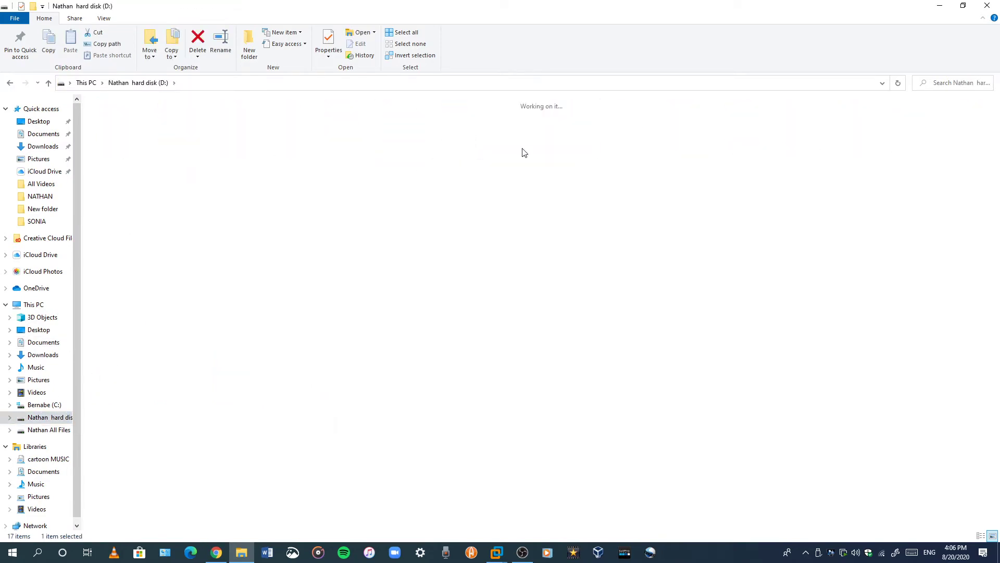
left_click(618, 301)
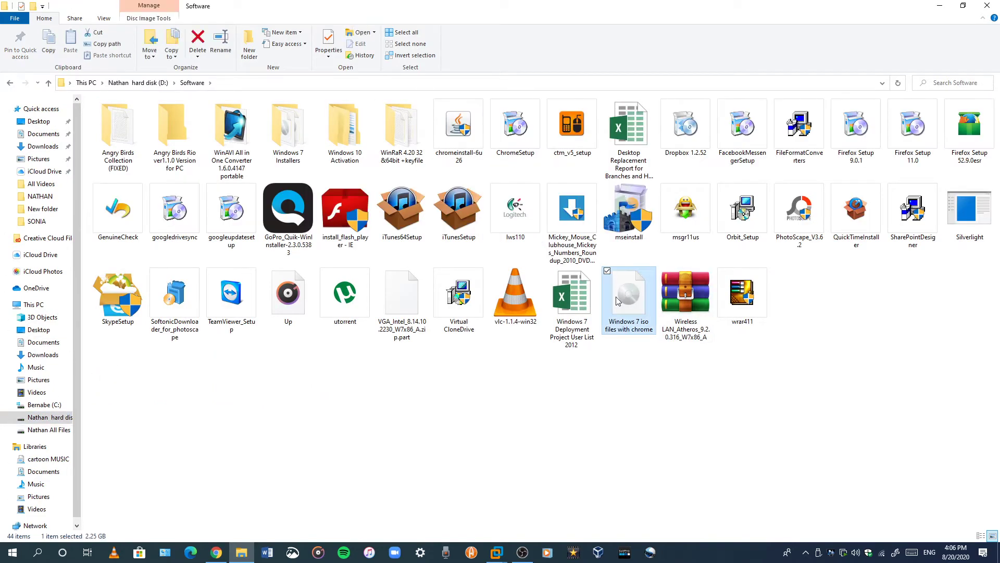
key("Delete")
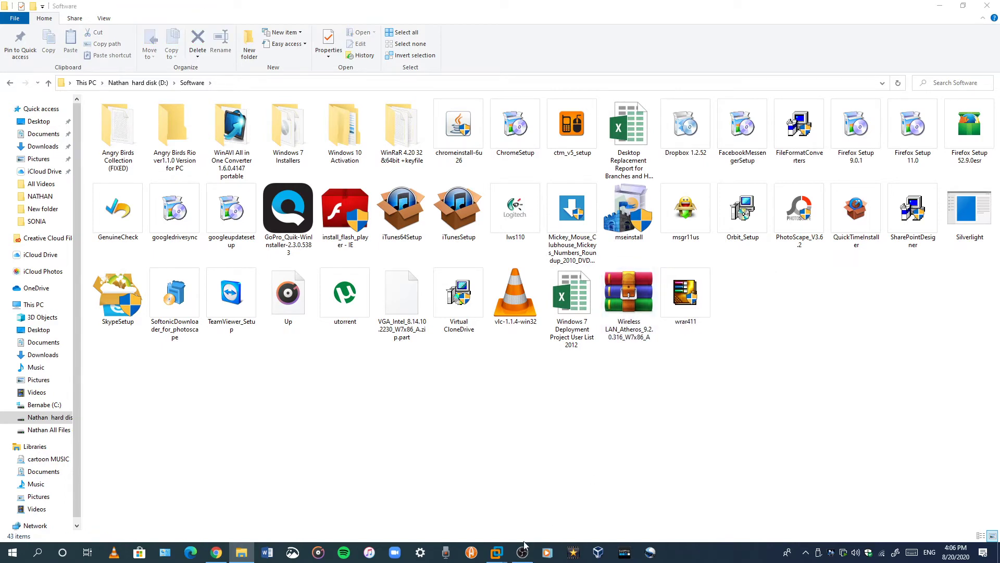
Switch back to VMware Workstation and put the installing virtual machine into full screen
mouse_move(497, 552)
left_click(552, 452)
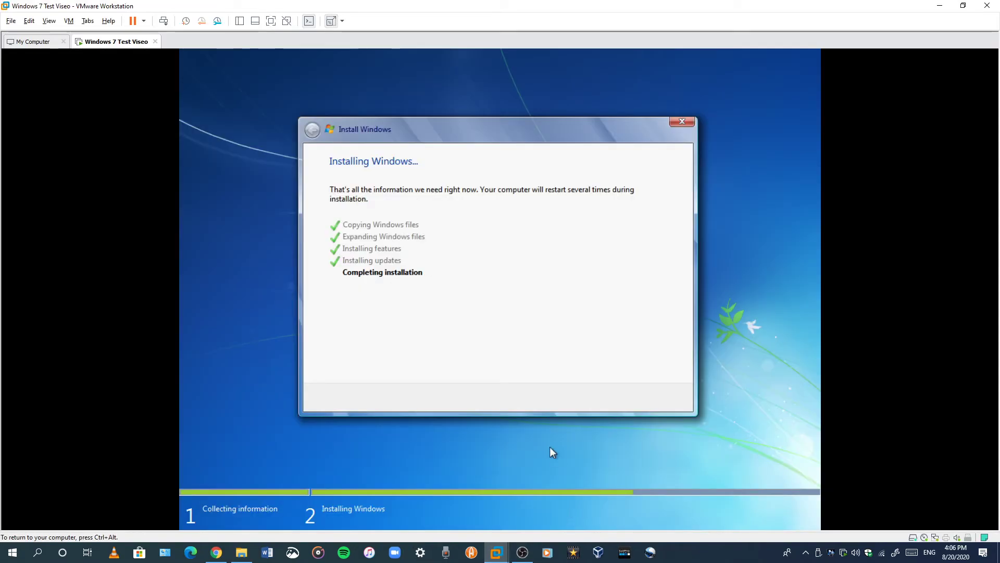
key("ctrl+alt+Return")
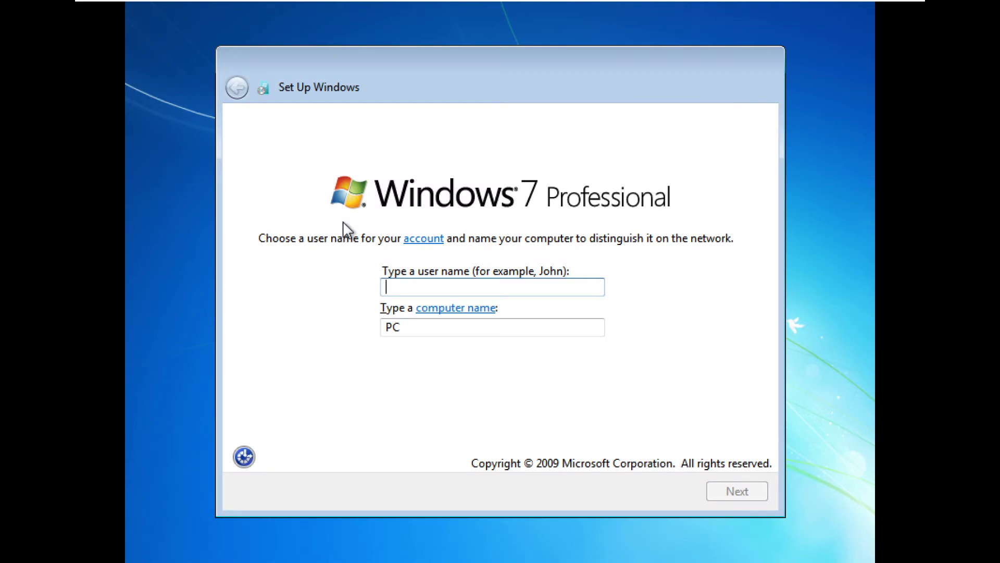
Set the Windows user name to "Windows 7 Test" and continue without setting an account password
type("W")
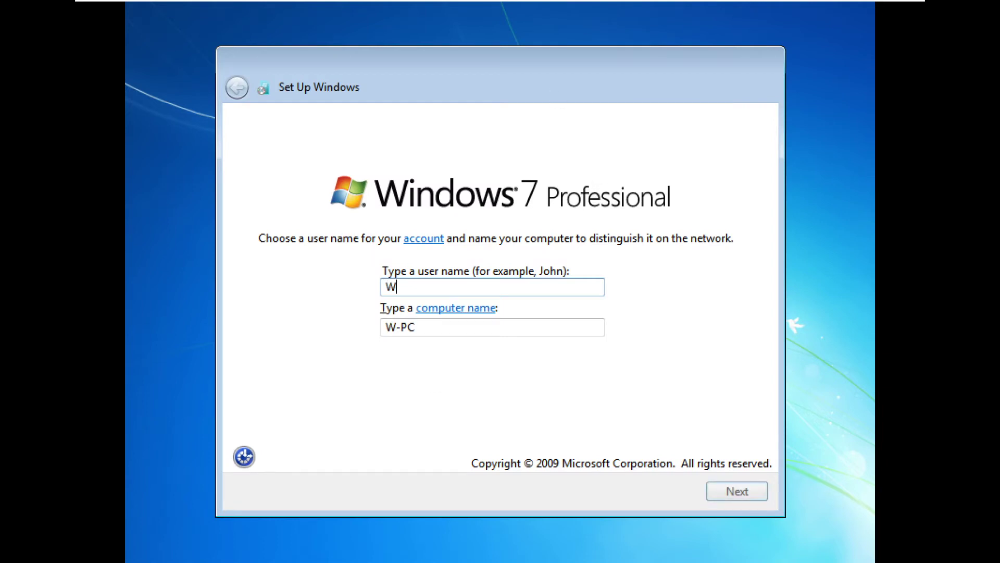
type("indows")
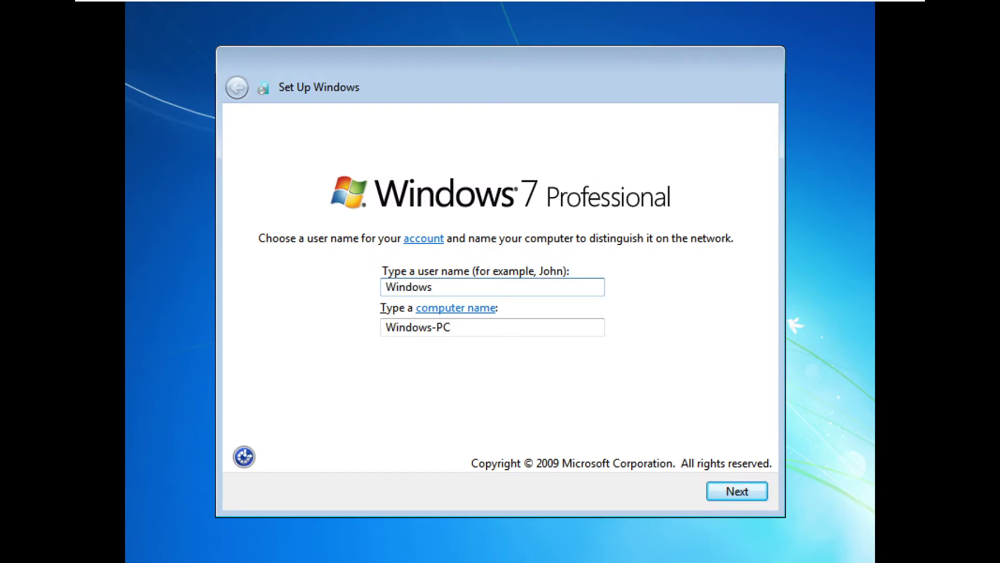
type(" 7 Test")
left_click(749, 492)
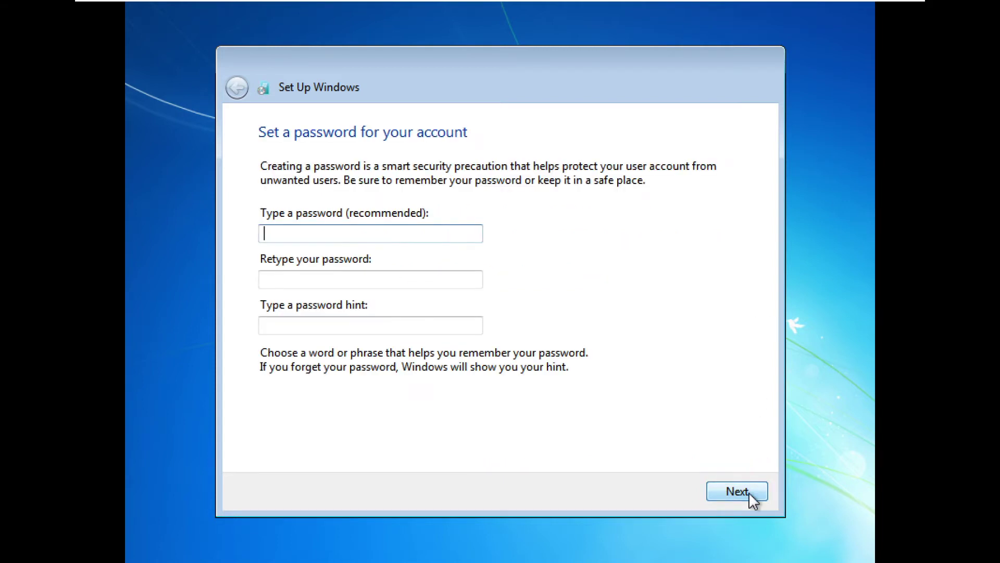
left_click(718, 488)
left_click(717, 489)
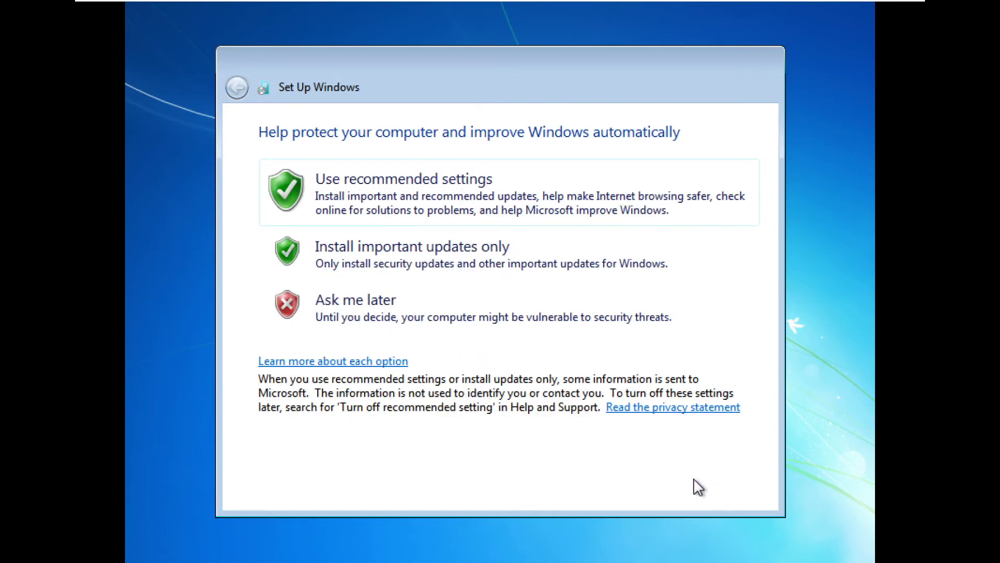
Use the recommended update settings, and complete setup with the time zone (UTC+08:00) Beijing, Chongqing, Hong Kong, Urumqi
left_click(459, 176)
left_click(455, 192)
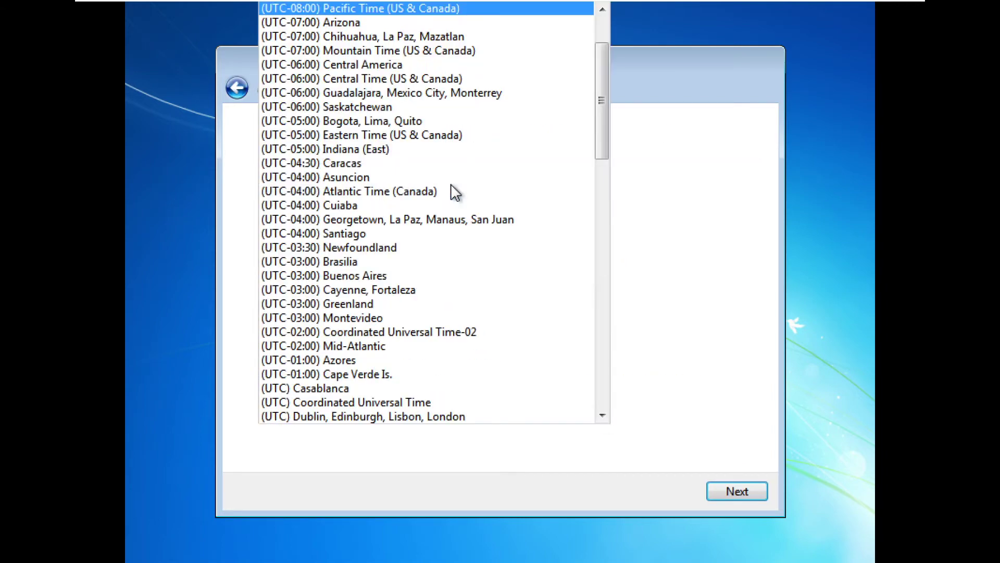
scroll(393, 263, "down", 8)
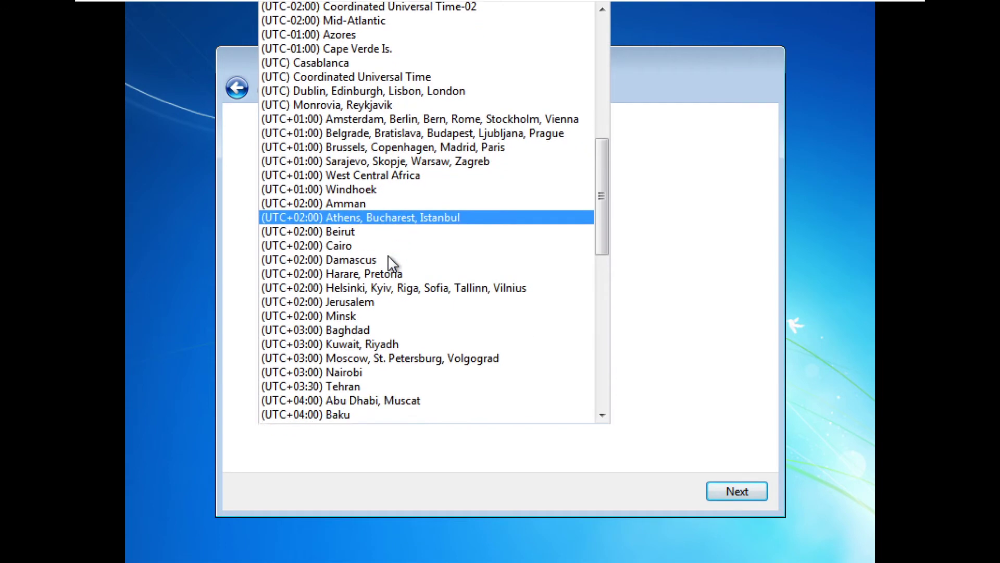
scroll(389, 256, "down", 13)
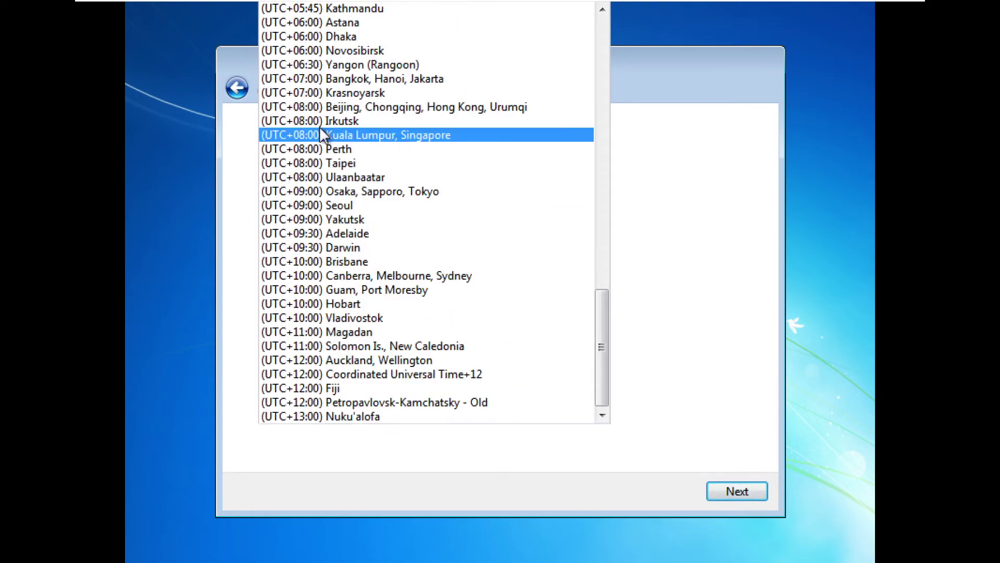
left_click(333, 106)
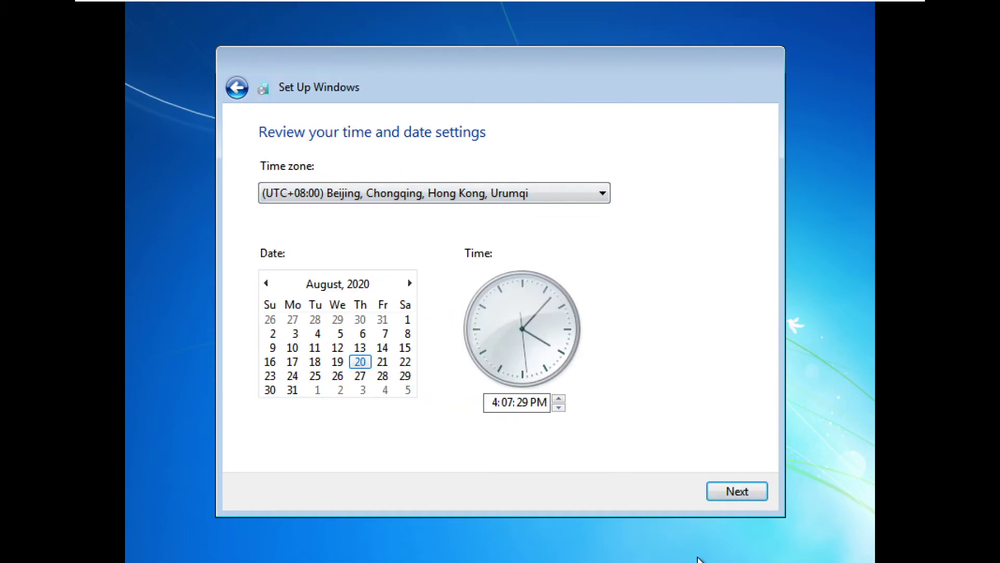
left_click(735, 496)
left_click(452, 227)
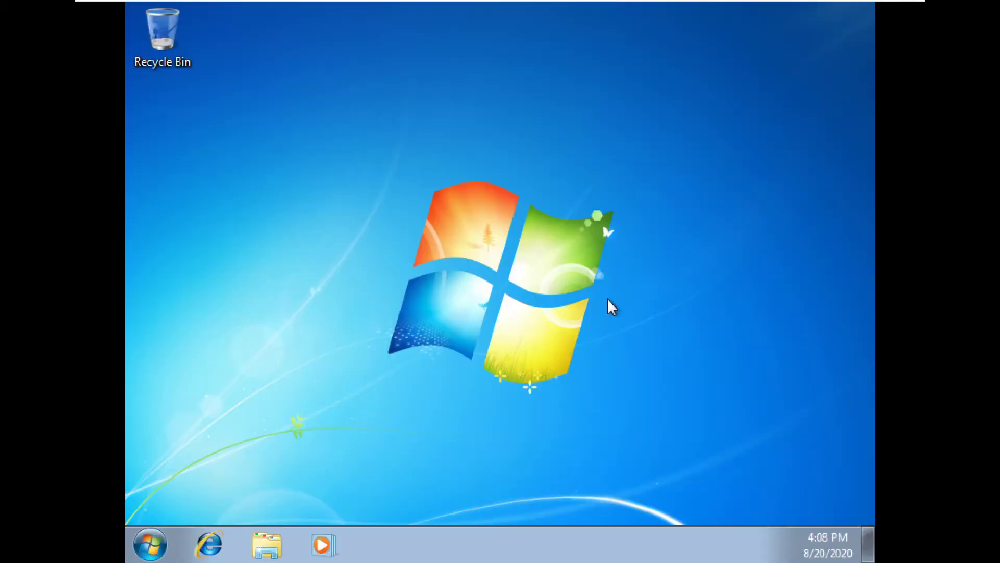
Switch to OBS, set the Text (GDI+) source to "So we're done so now We install vm tools", close its properties and minimize OBS
key("ctrl+alt+Return")
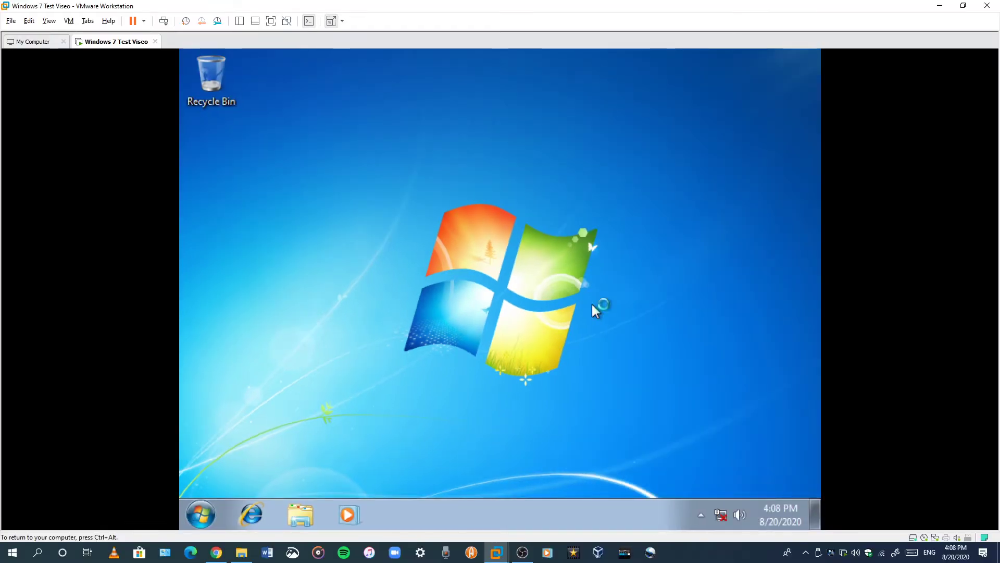
left_click(523, 552)
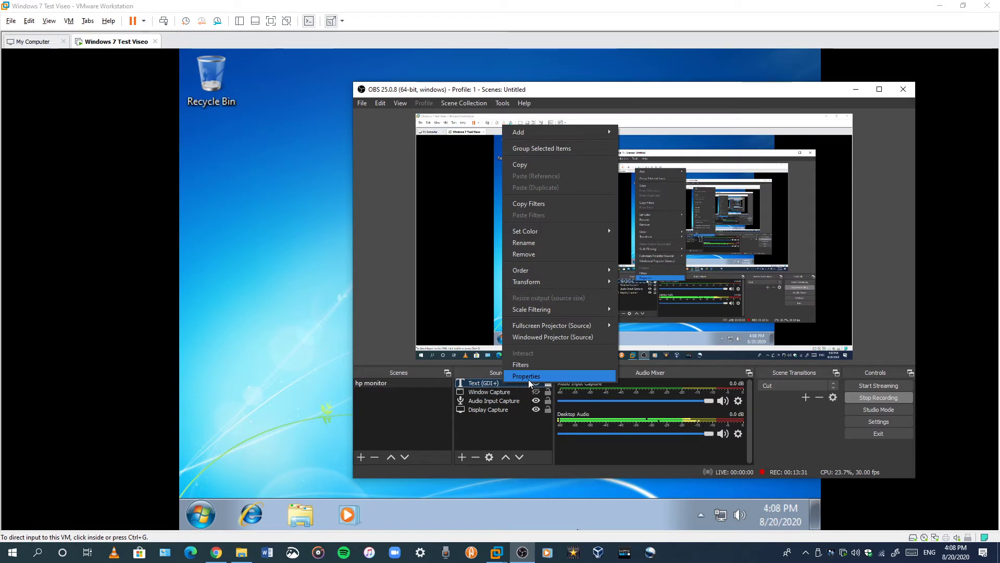
left_click(526, 375)
type("So ")
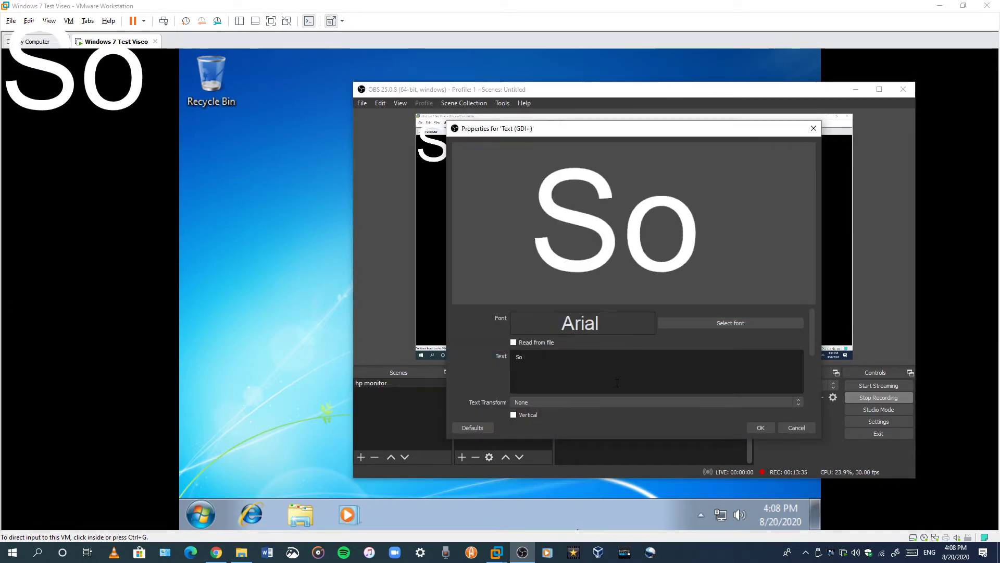
type("we're")
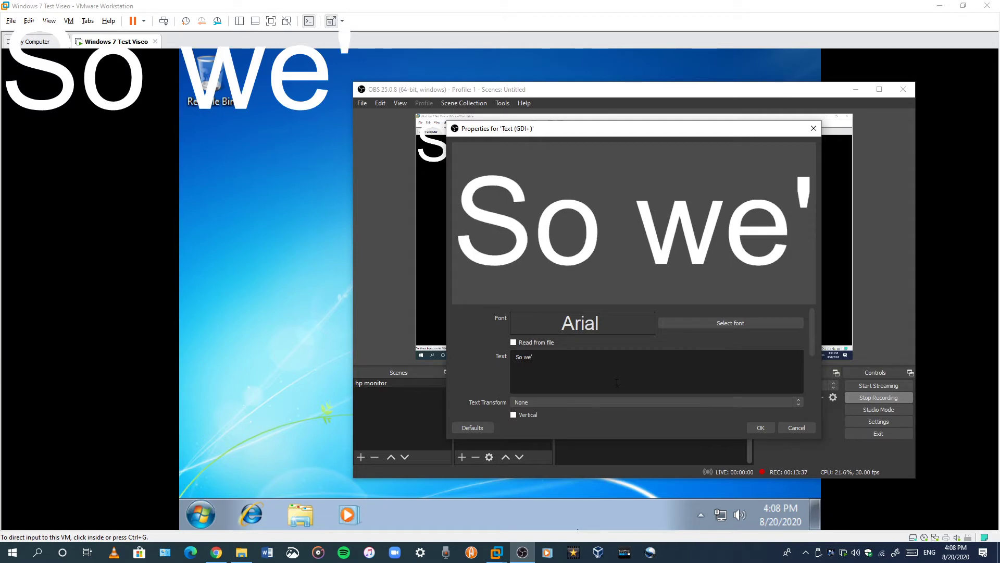
type(" do")
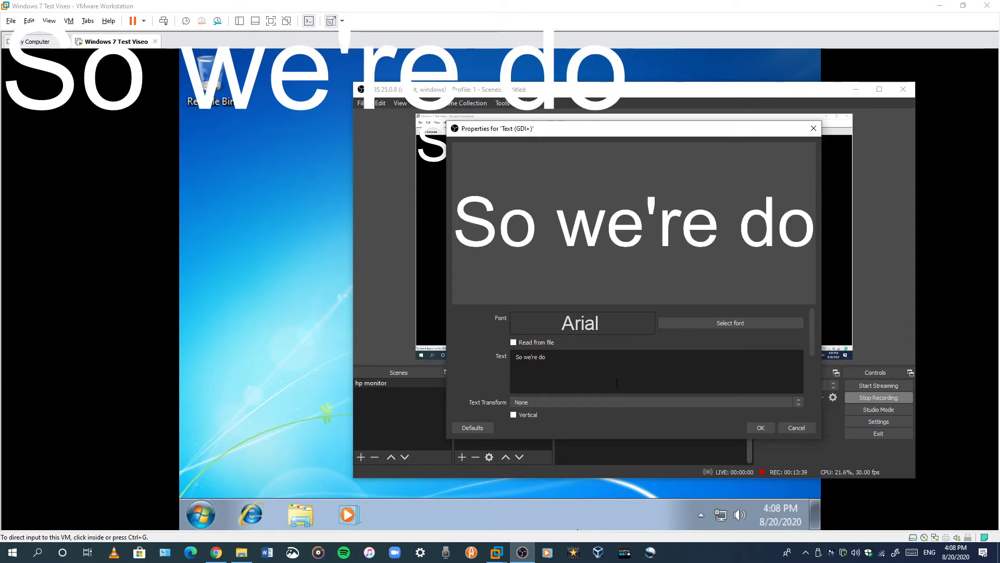
type("ne so noe")
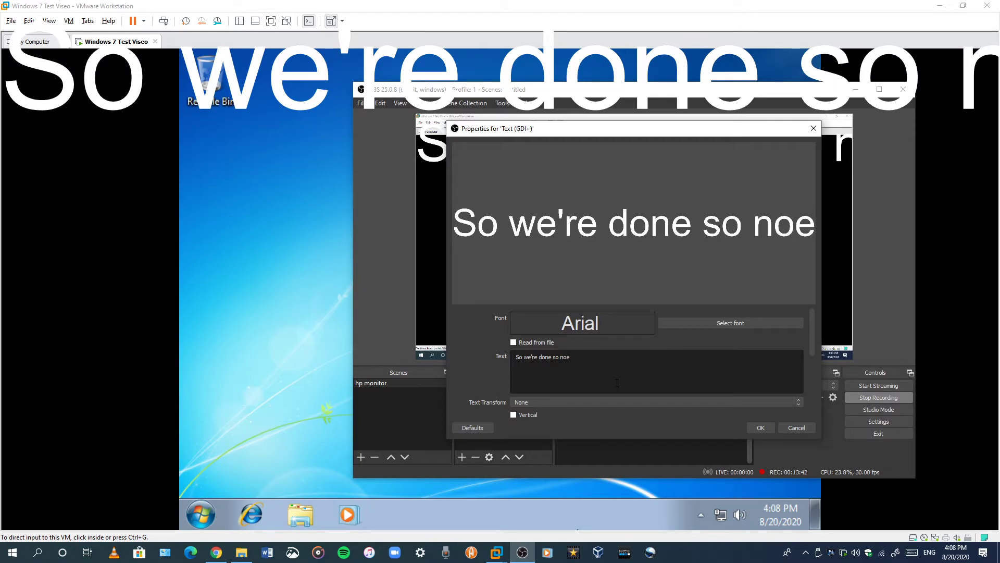
key("BackSpace")
type("wb")
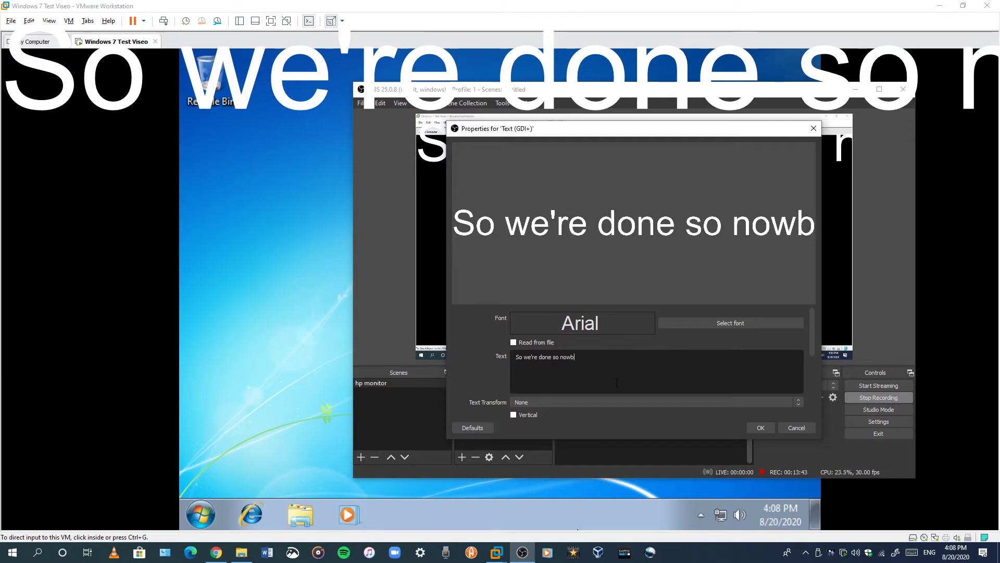
key("BackSpace")
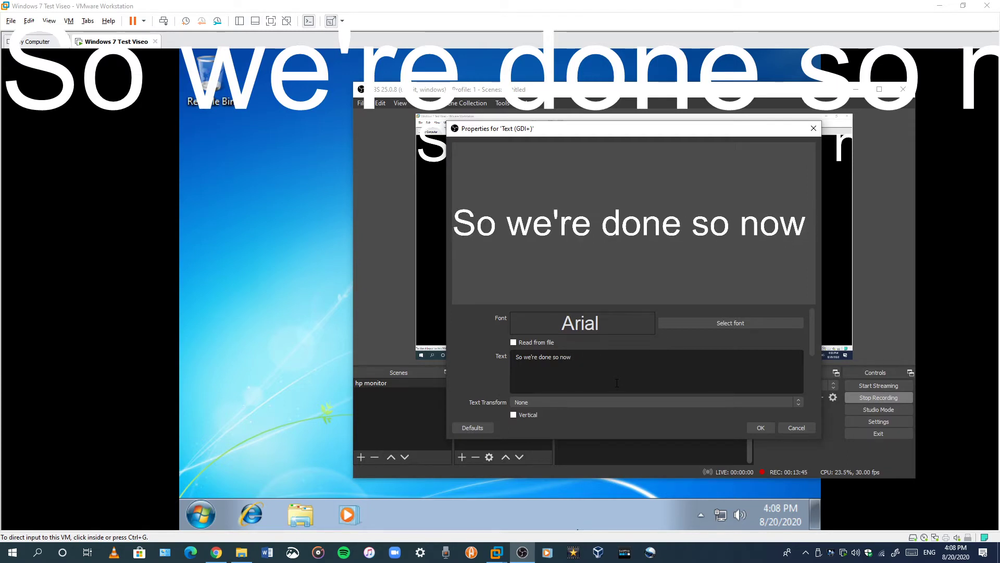
type("We in")
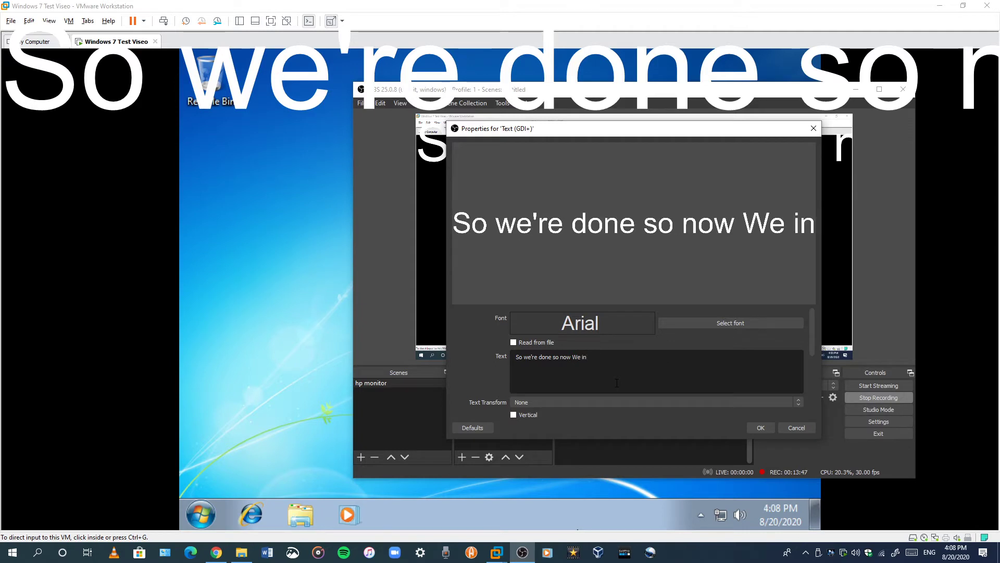
type("stall vm")
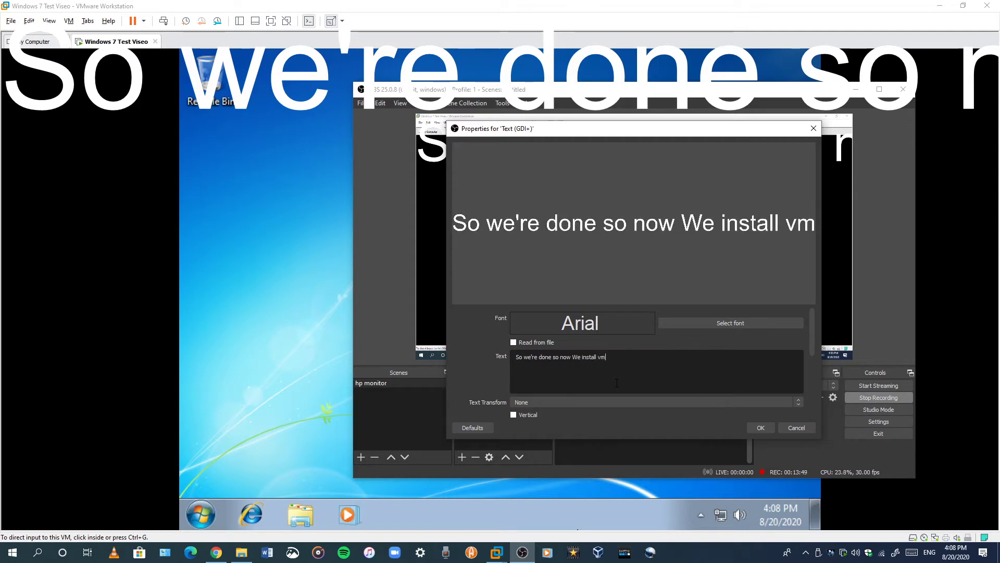
type(" tolls")
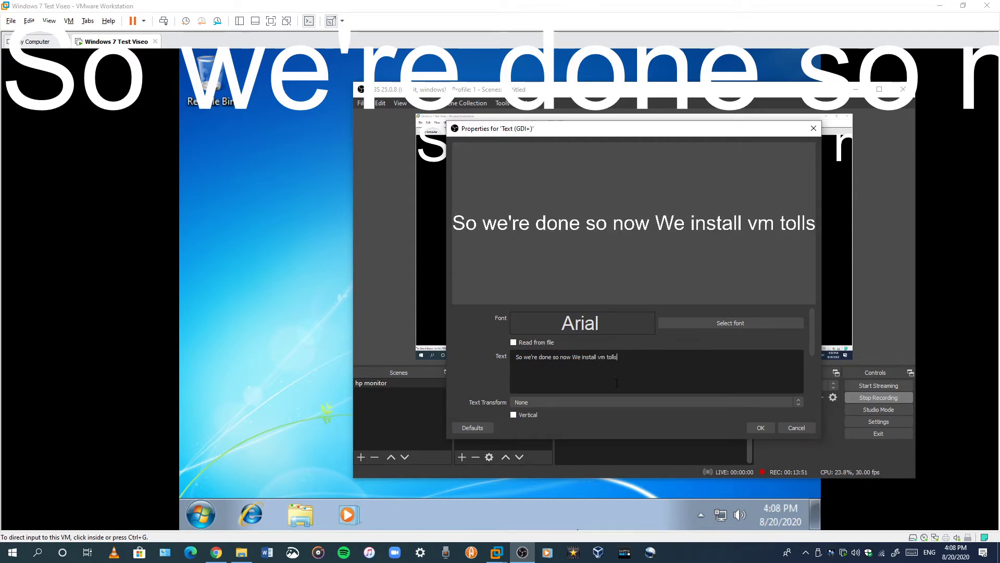
key("BackSpace")
key("BackSpace")
key("BackSpace")
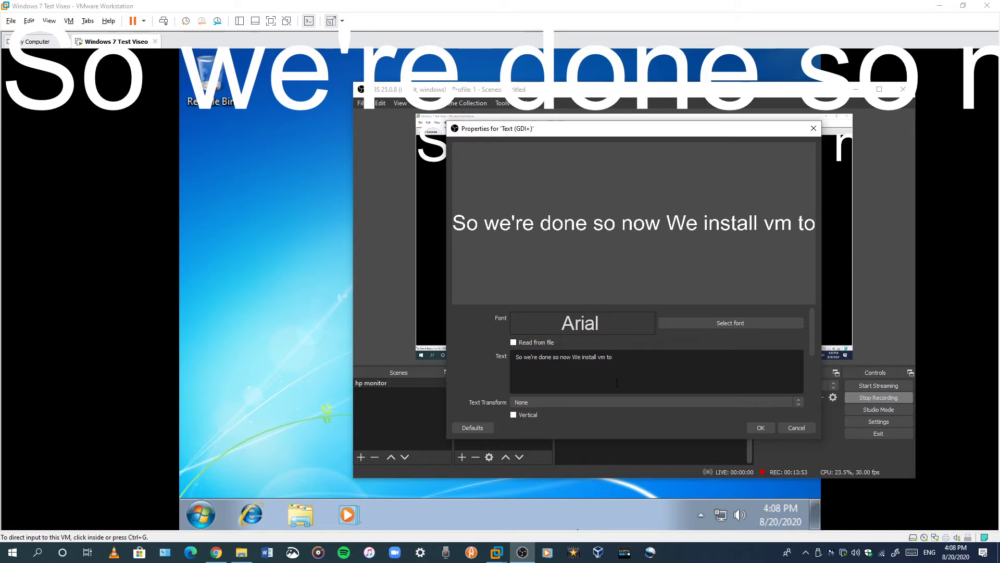
type("ols")
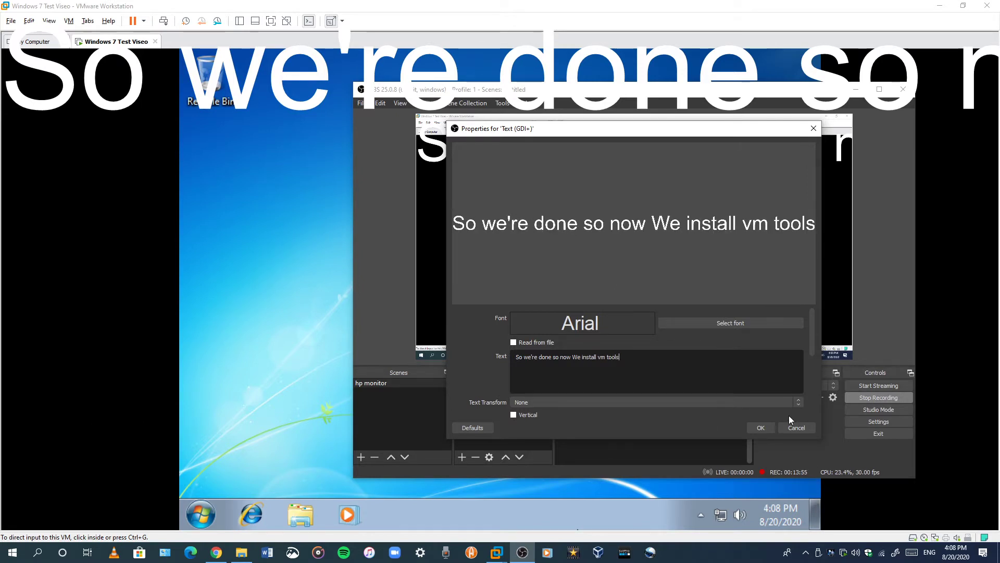
left_click(760, 427)
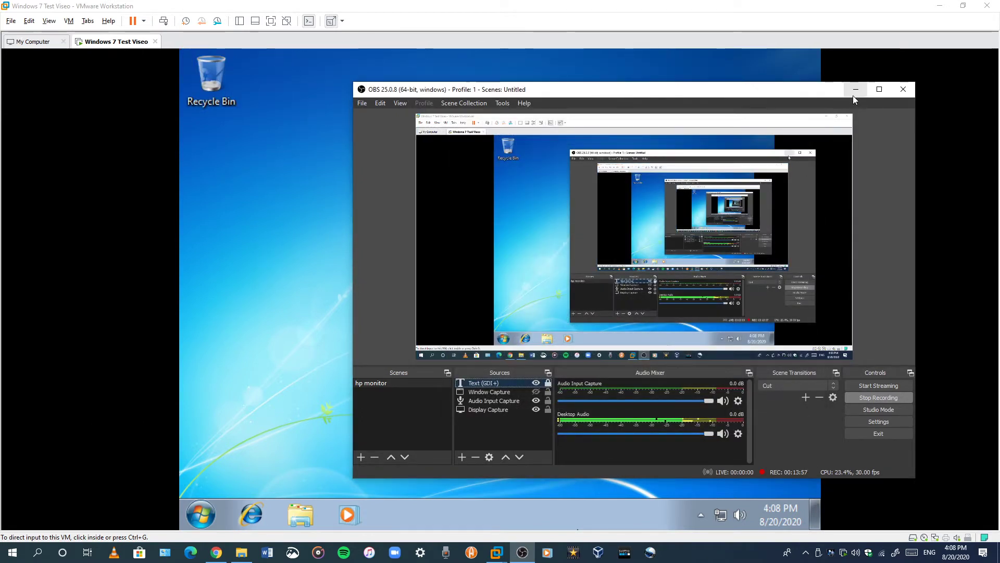
left_click(855, 90)
Set the Windows 7 guest's screen resolution to 1920 × 1080 and keep the new display settings
right_click(554, 261)
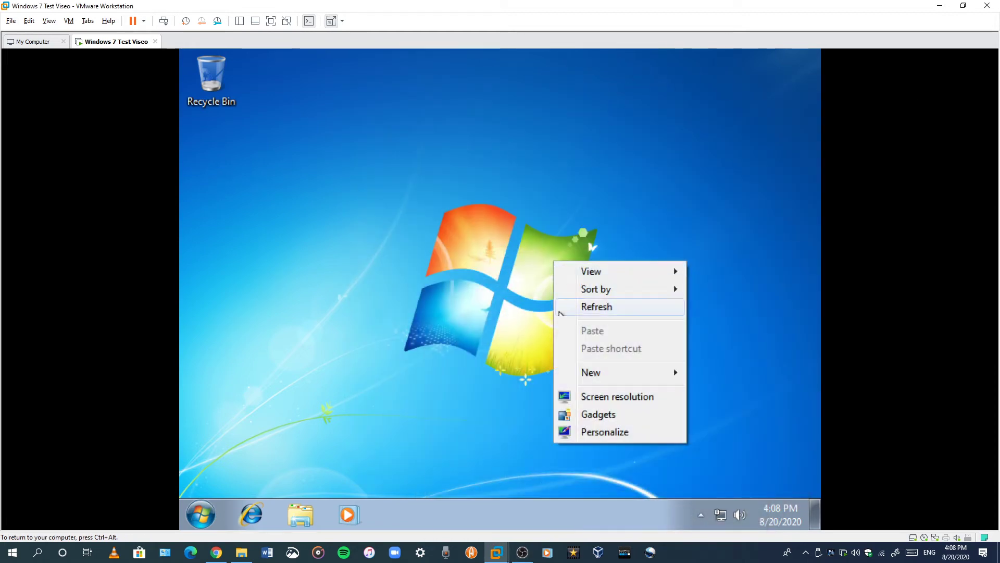
left_click(585, 402)
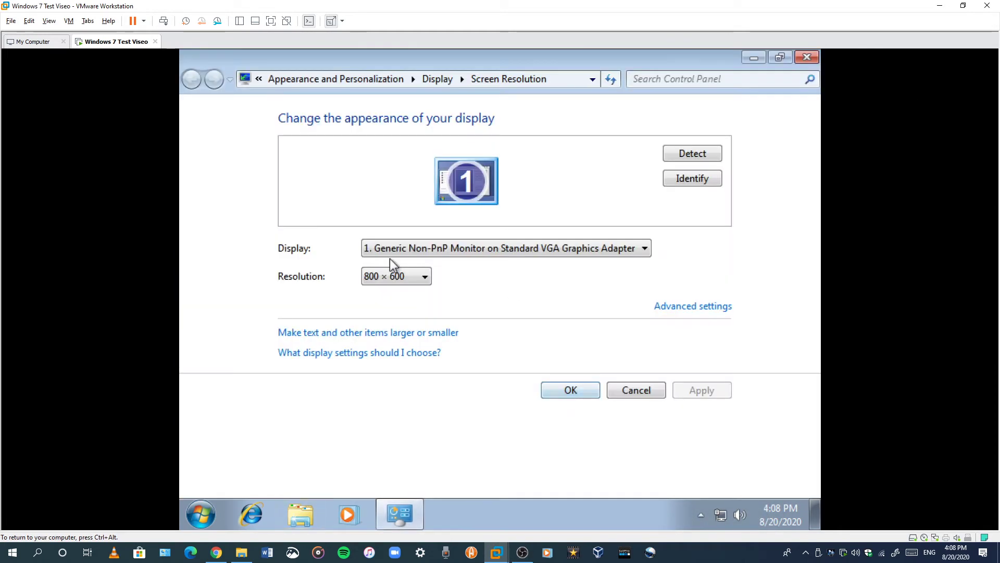
left_click(374, 275)
left_click(375, 268)
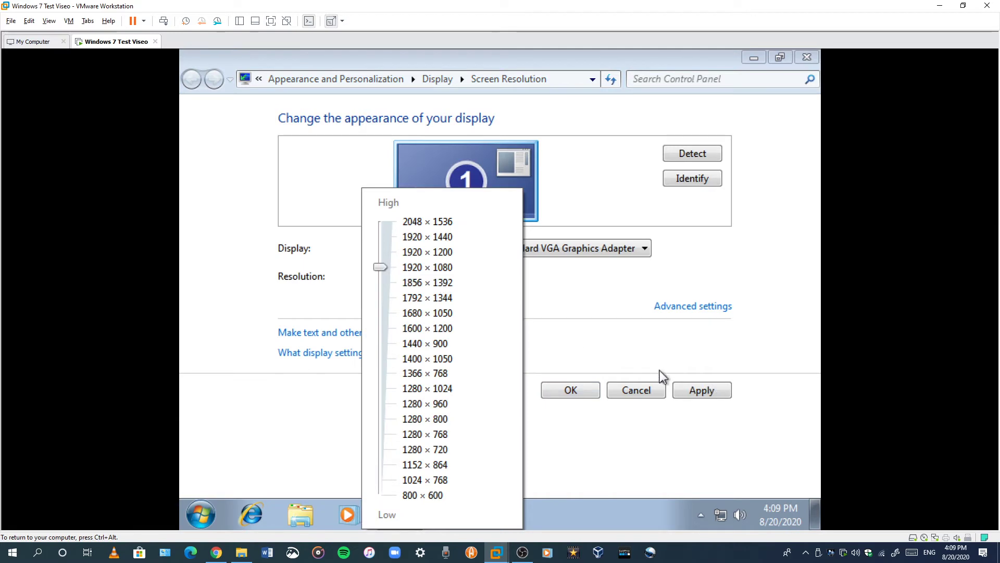
left_click(699, 391)
left_click(699, 391)
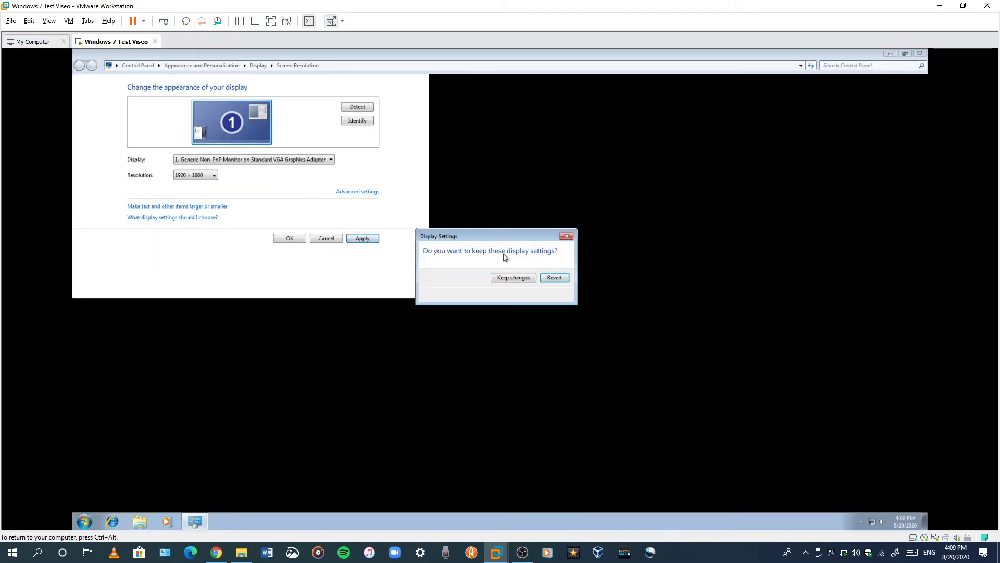
left_click(513, 278)
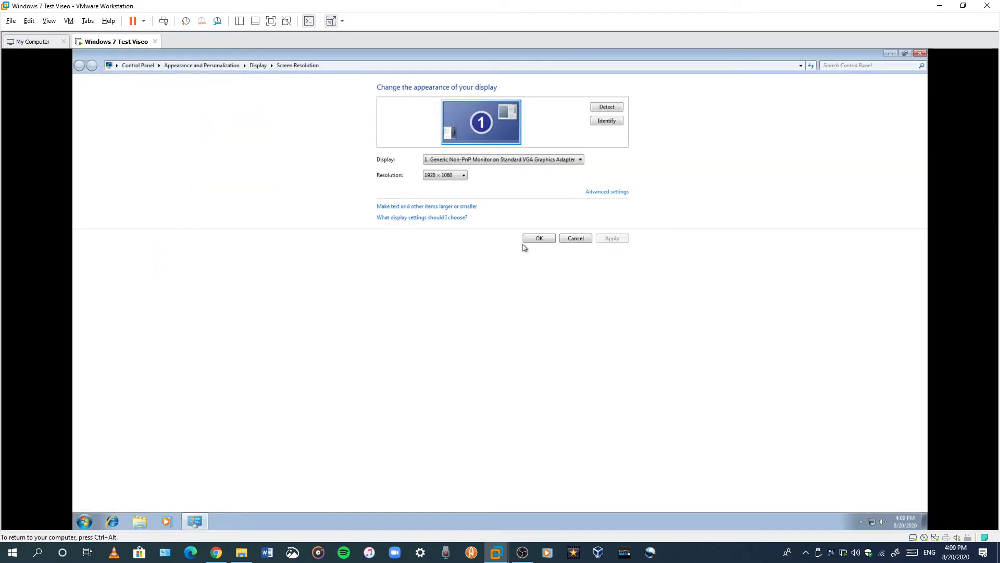
Return the virtual machine to full screen and close the Screen Resolution window
key("ctrl+alt+Return")
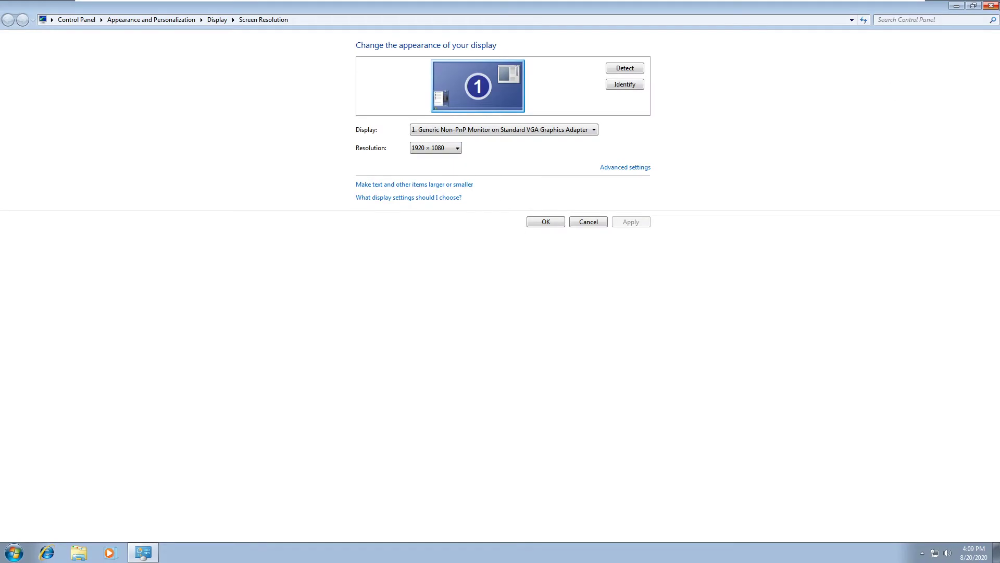
key("alt+F4")
right_click(531, 328)
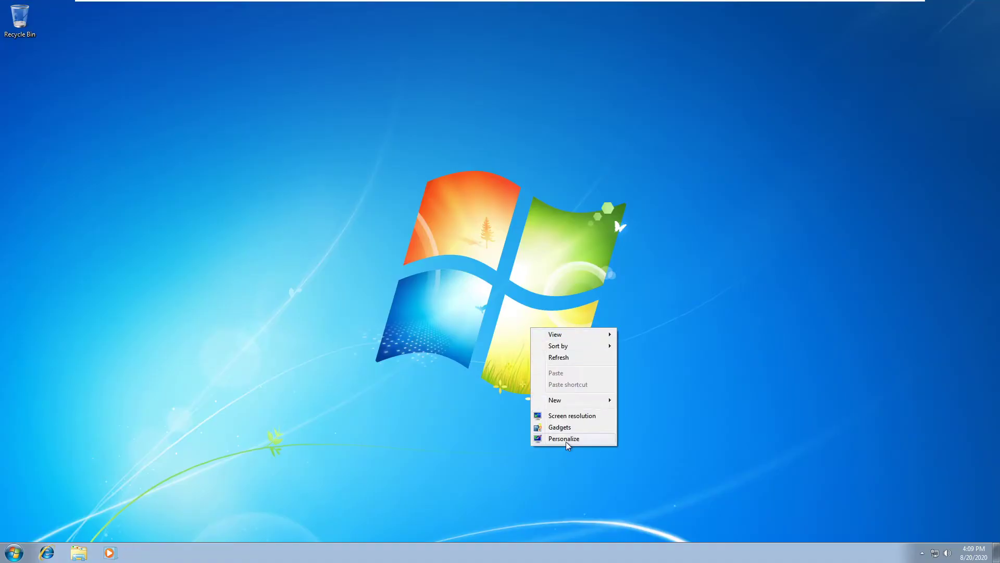
left_click(466, 413)
Start the VMware Tools installation for the virtual machine by connecting the installer CD to the guest
mouse_move(134, 4)
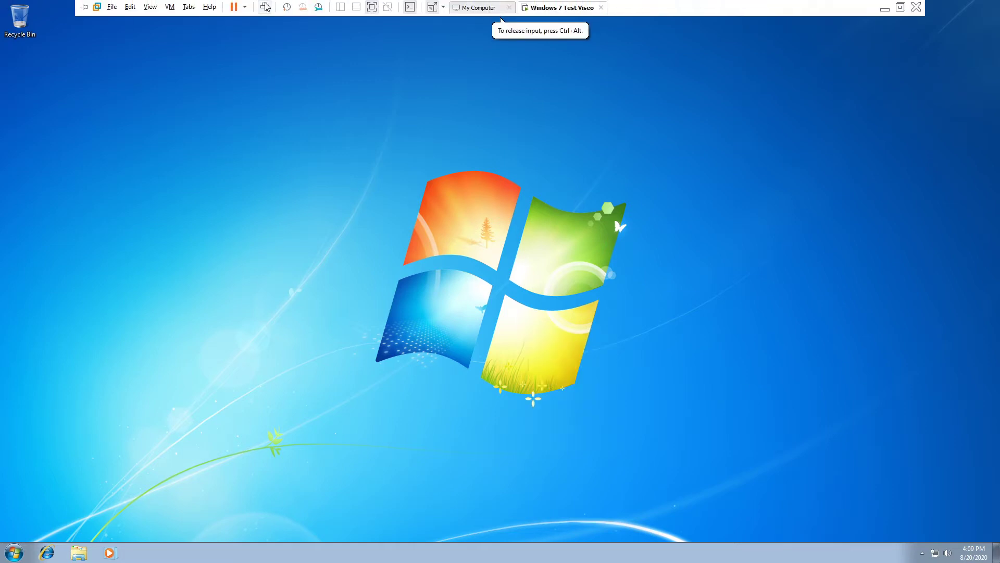
left_click(171, 8)
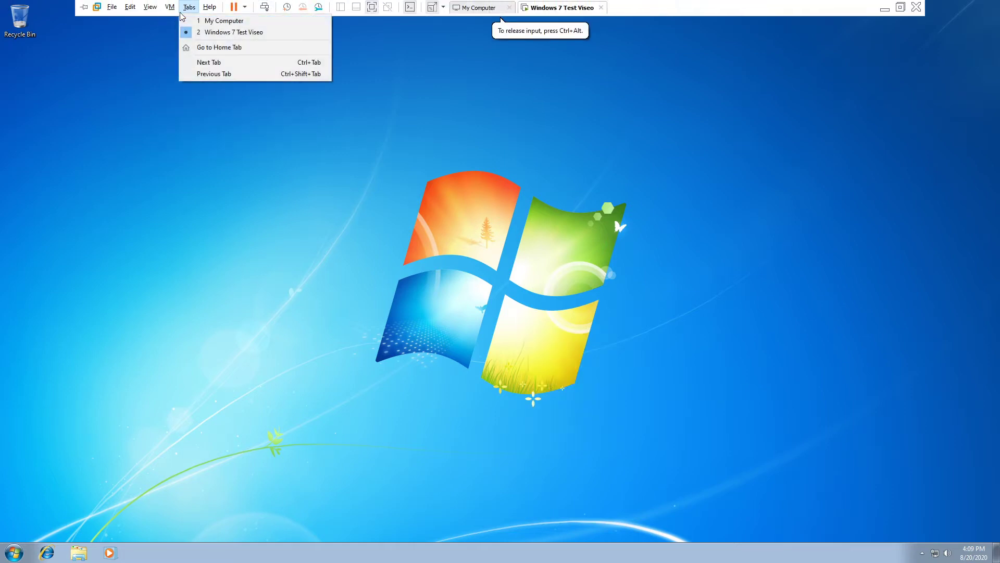
left_click(186, 125)
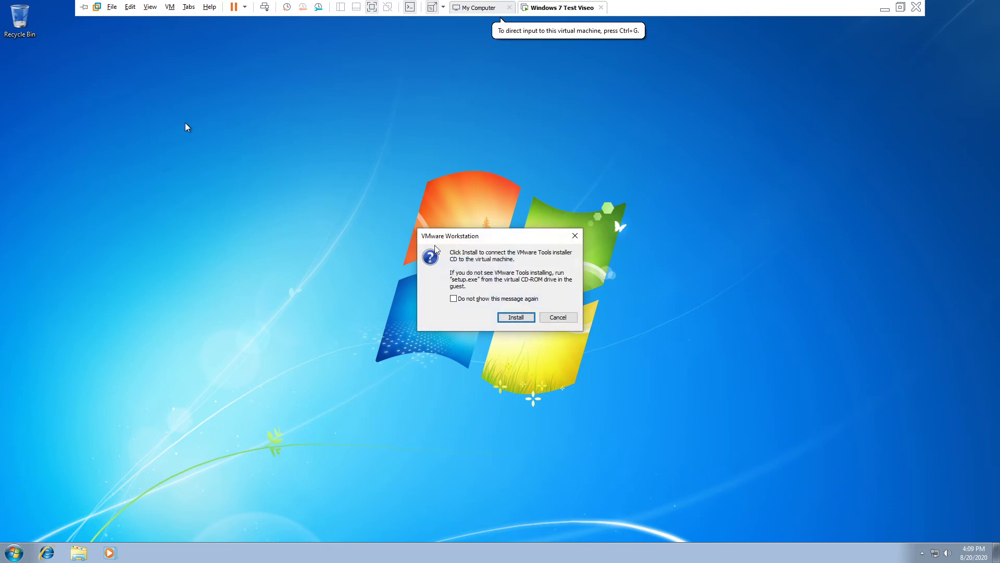
left_click(512, 318)
Switch the virtual machine's display to Exclusive Mode
mouse_move(379, 1)
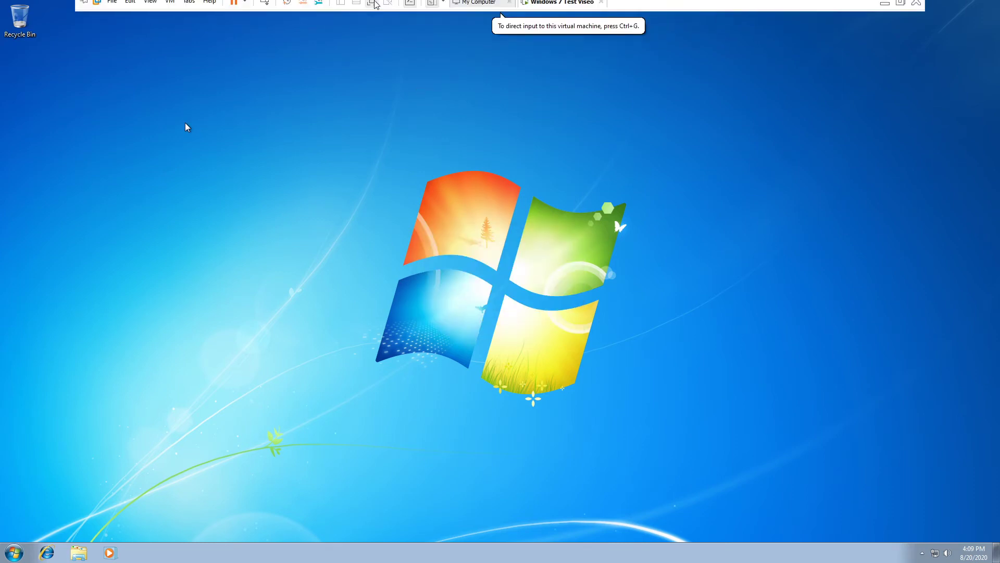
left_click(150, 7)
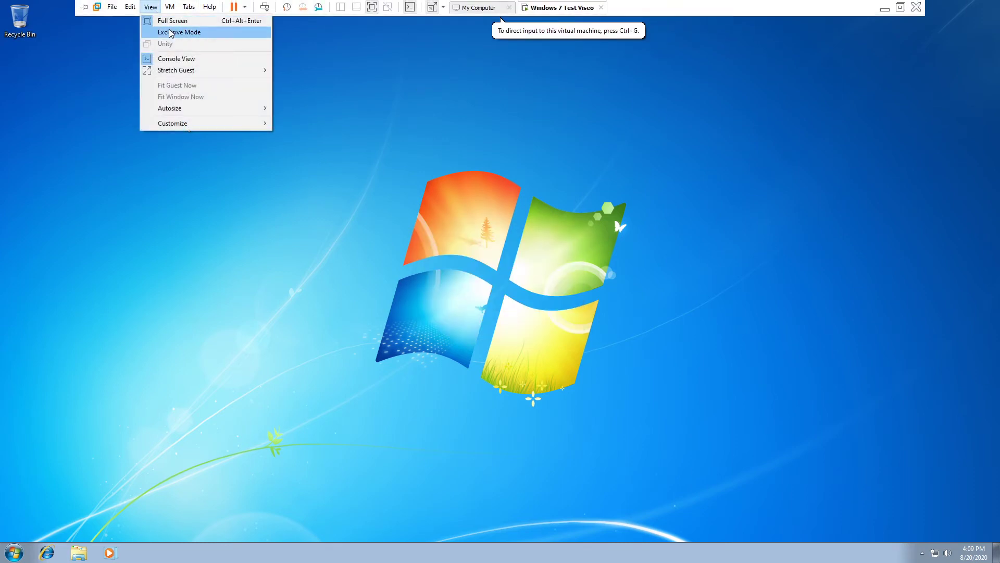
left_click(172, 32)
left_click(498, 311)
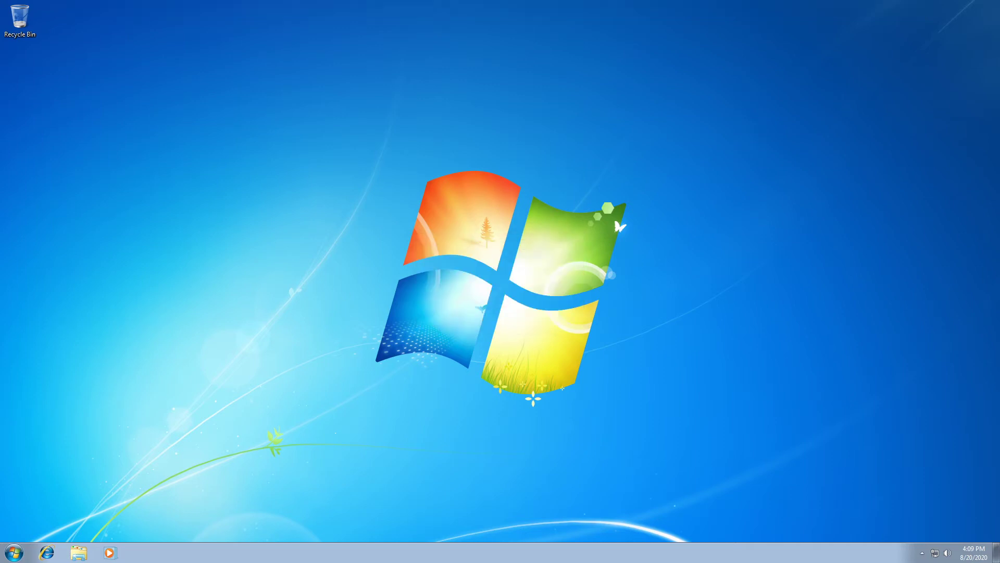
Open Computer in the guest, run the VMware Tools installer from DVD Drive (D:), and allow it to make changes
left_click(15, 552)
left_click(155, 417)
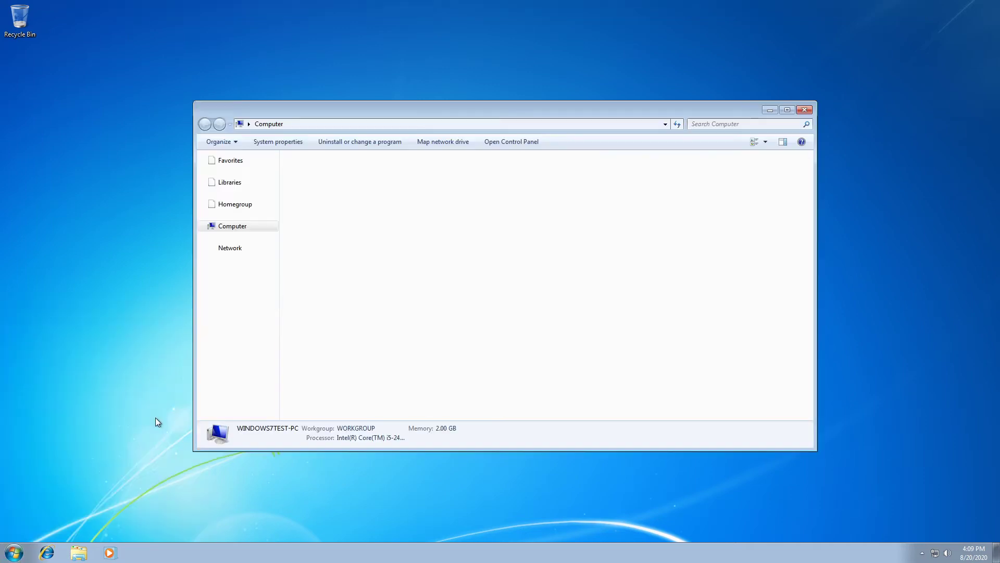
left_click(344, 221)
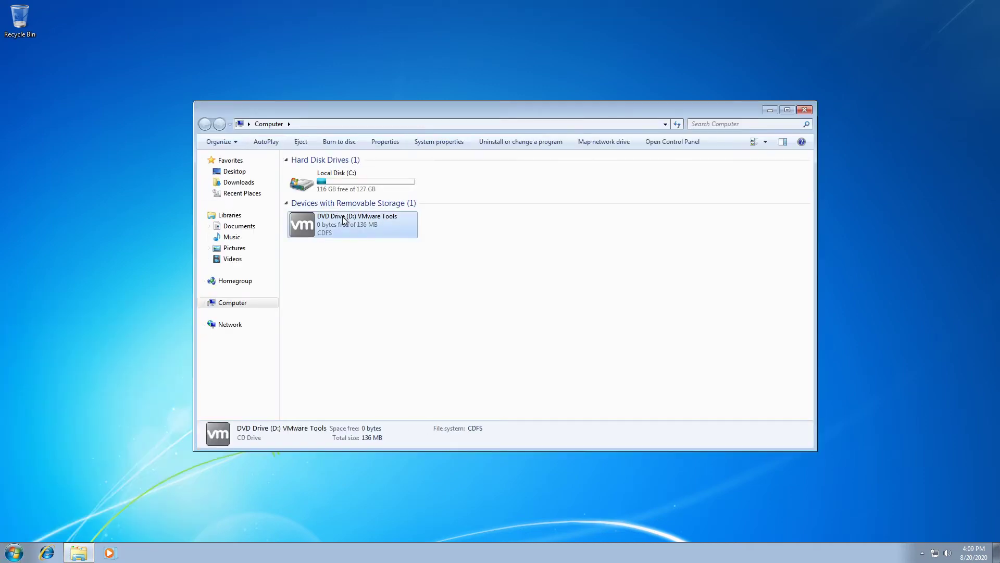
double_click(340, 219)
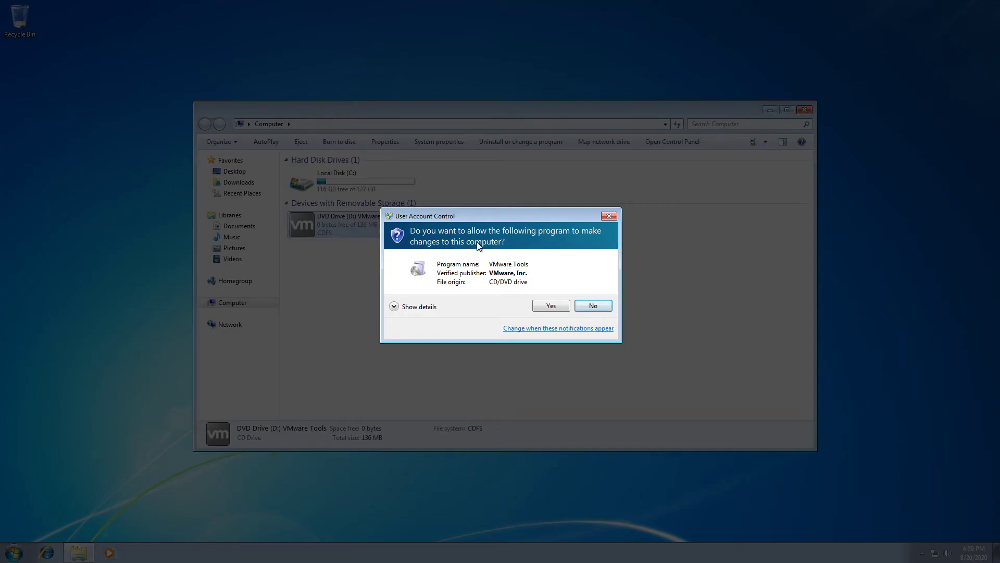
left_click(535, 307)
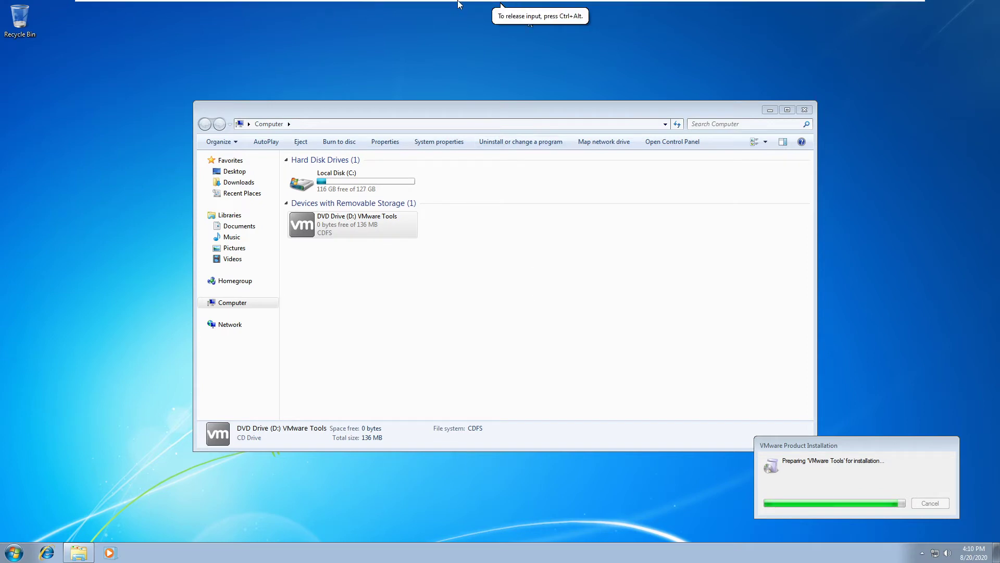
Put the virtual machine into Exclusive Mode again, and release its input back to the host
left_click(501, 245)
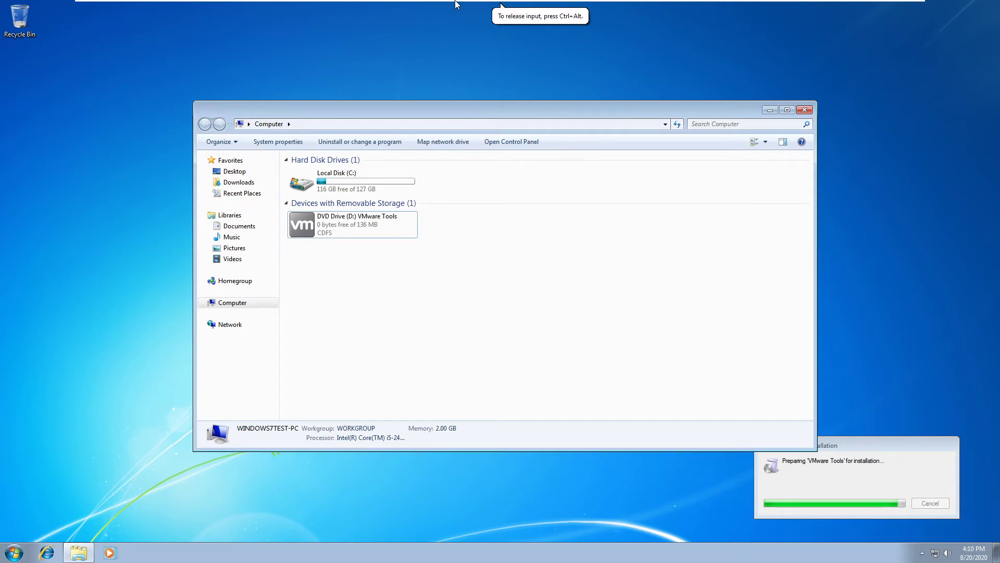
mouse_move(456, 4)
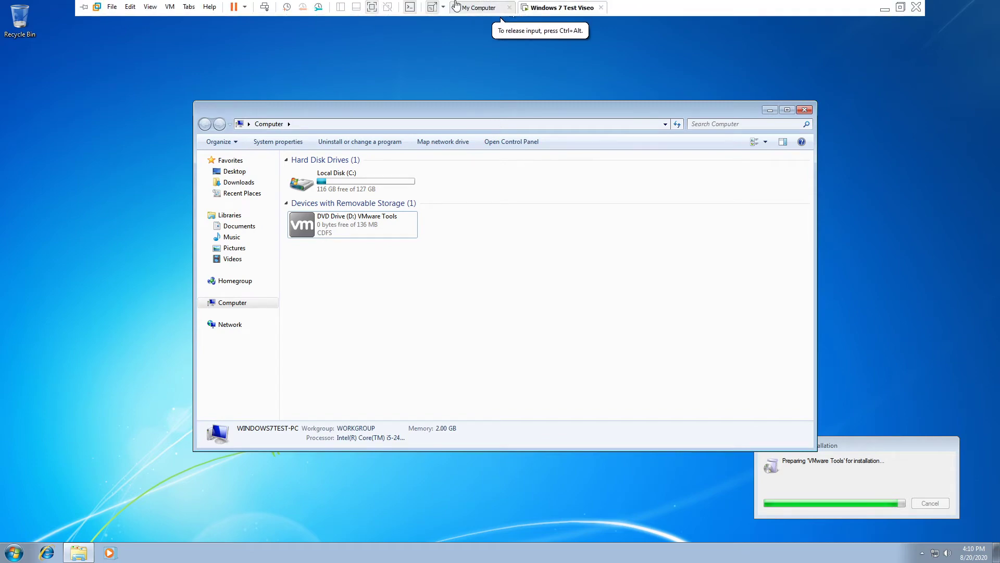
left_click(150, 7)
left_click(168, 33)
key("Return")
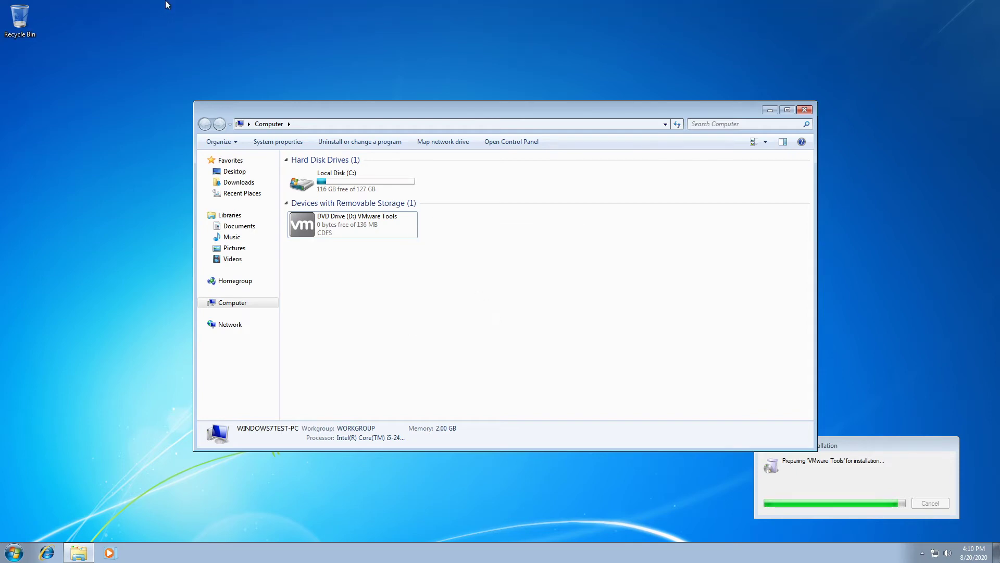
key("ctrl+alt")
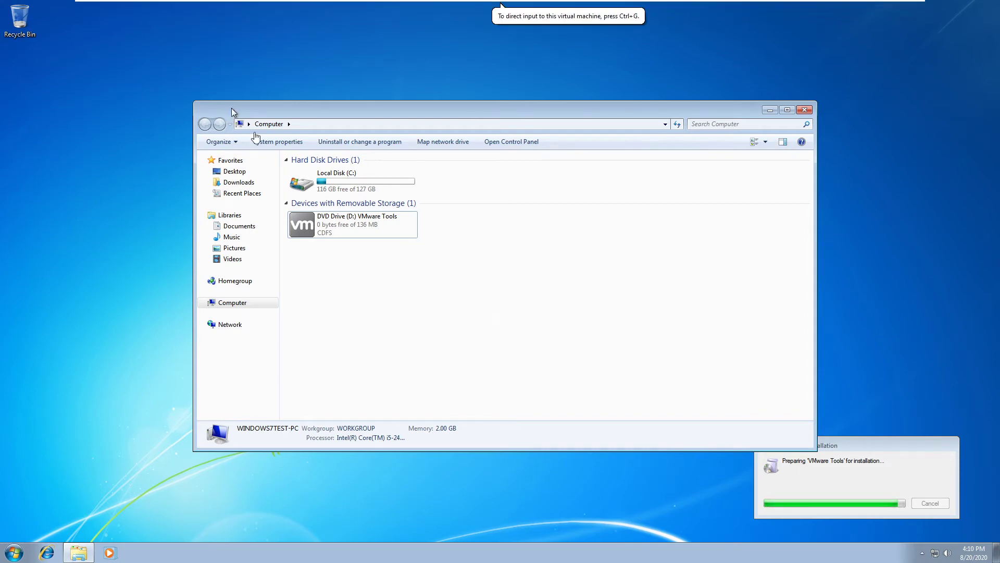
Direct input to the virtual machine and try to run setup64.exe from the VMware Tools disc, allowing it to make changes
key("ctrl+g")
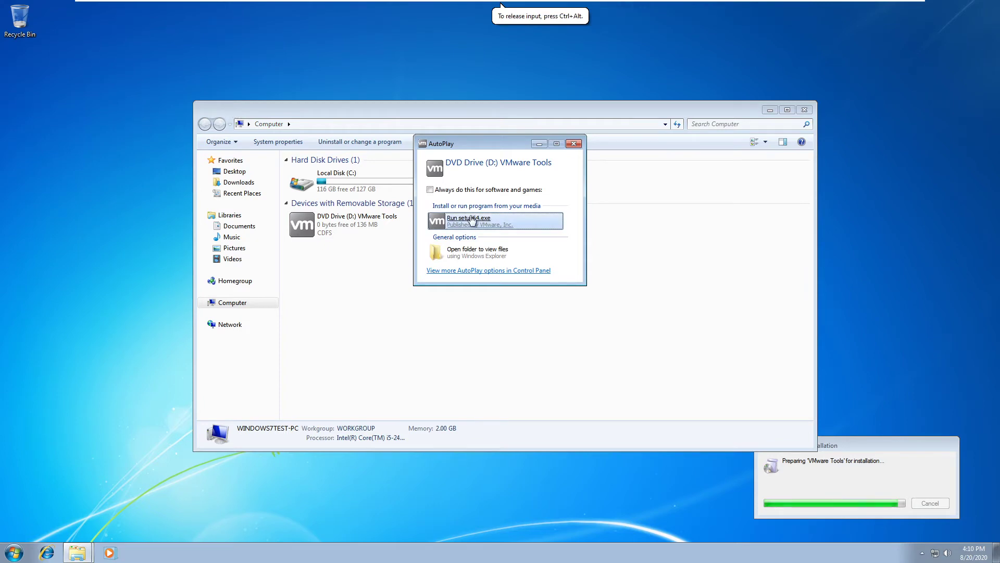
left_click(472, 221)
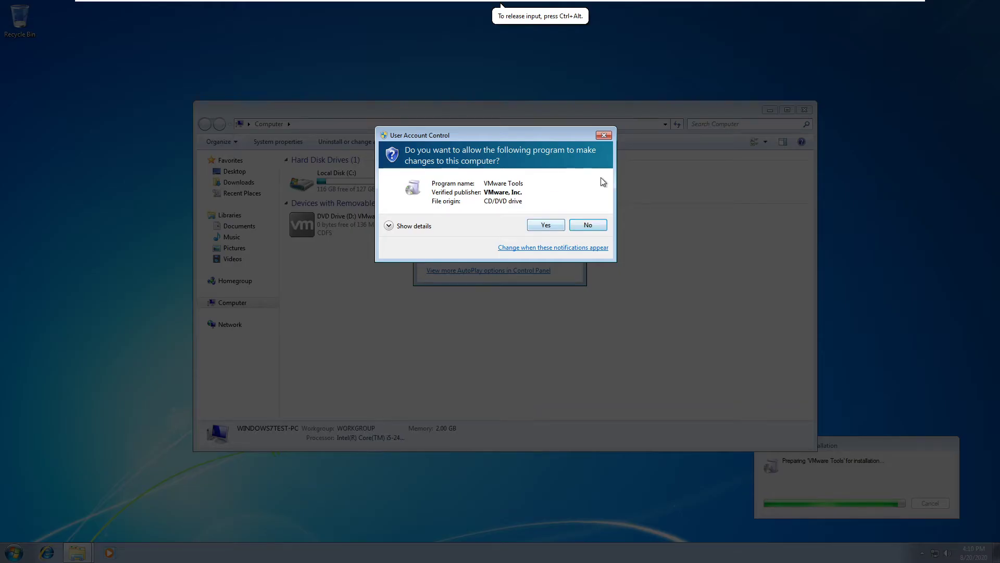
left_click(545, 225)
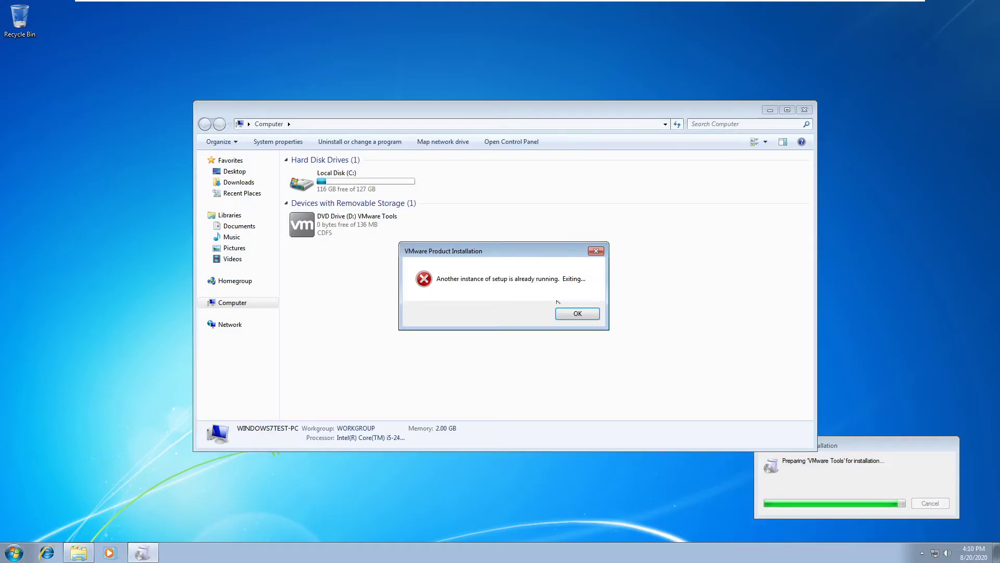
left_click(568, 313)
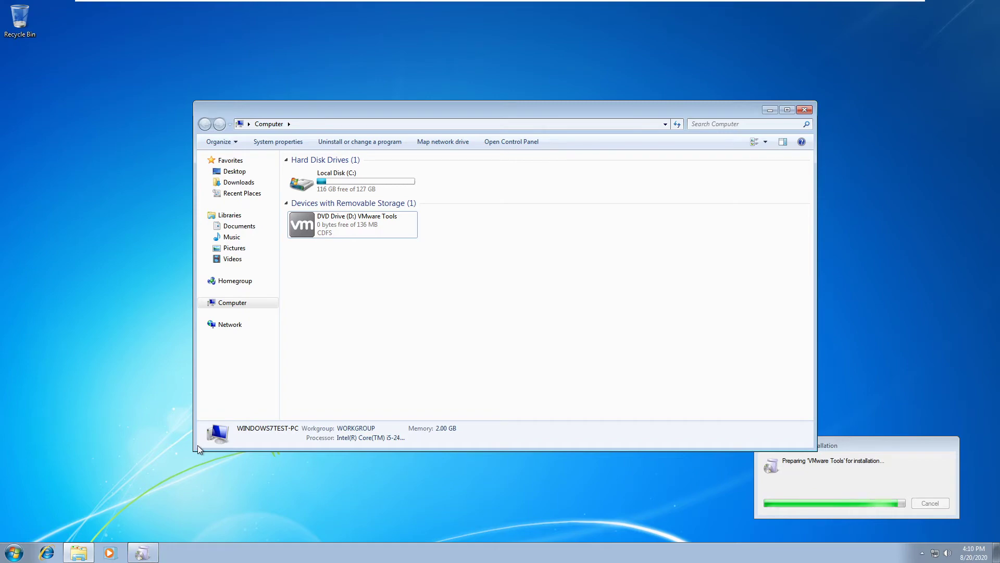
key("ctrl+alt+Return")
key("ctrl+alt+Return")
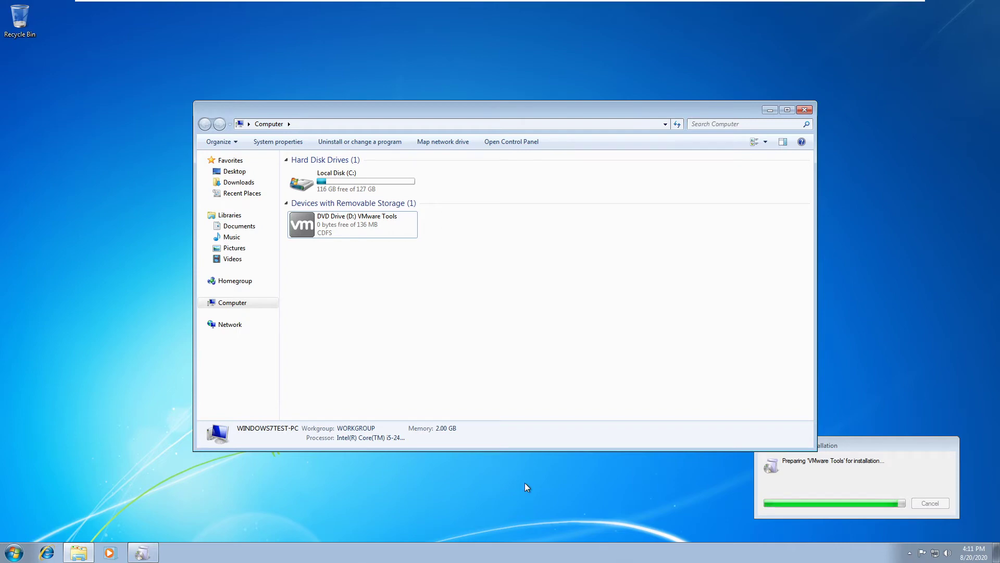
Open Task Manager in the guest and force the stalled VMware Product Installation tasks to end
left_click(820, 464)
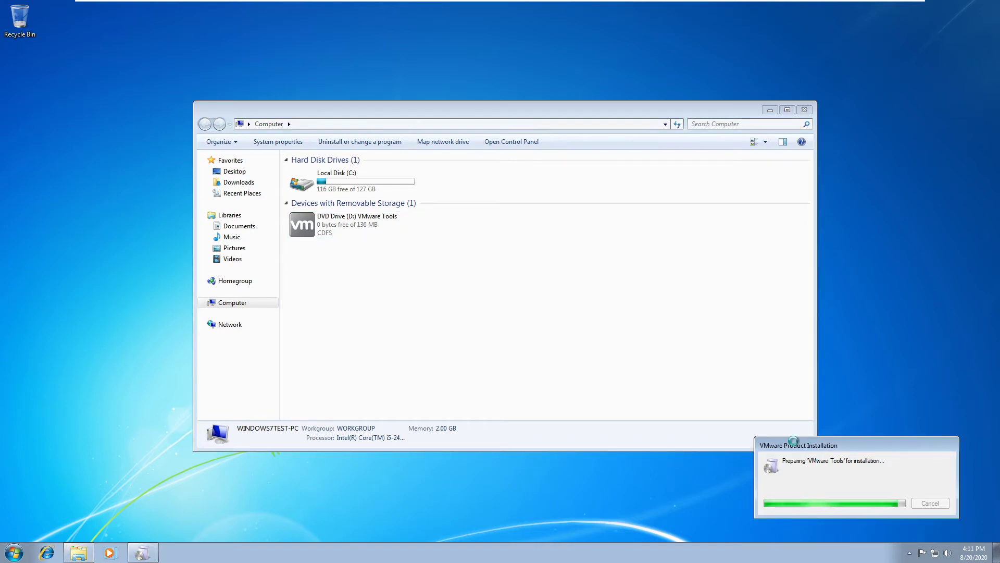
key("ctrl+shift+Escape")
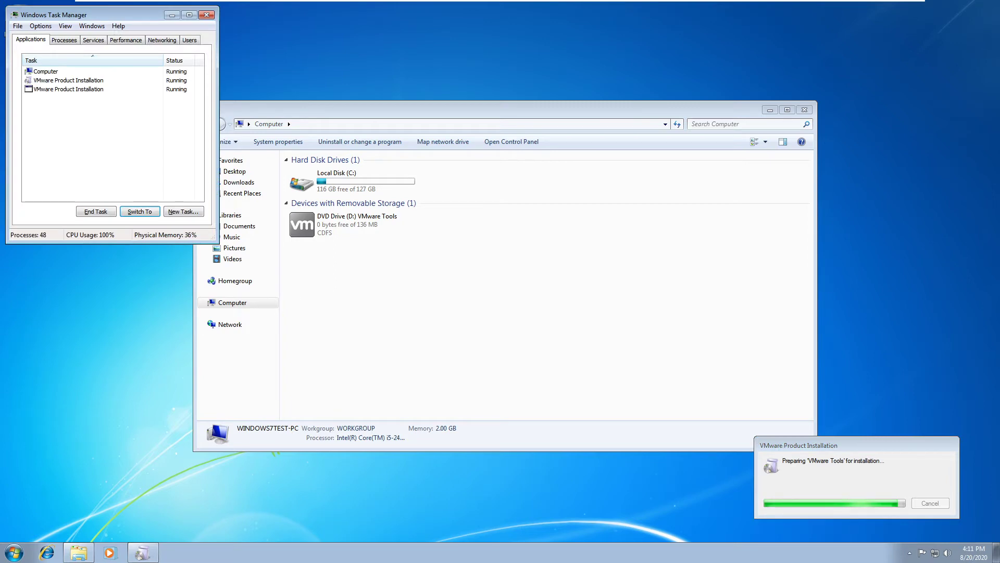
left_click(78, 81)
left_click(102, 215)
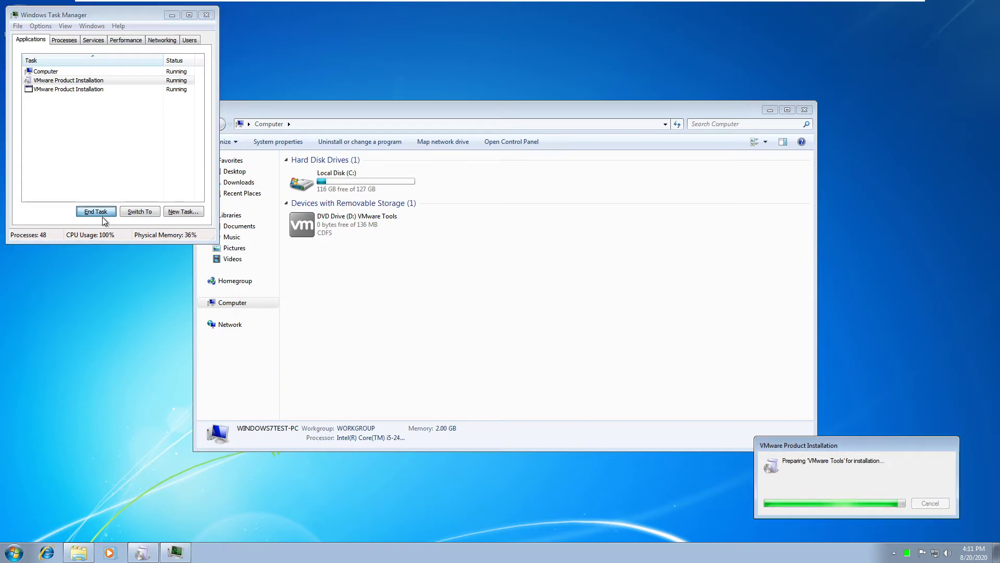
double_click(80, 89)
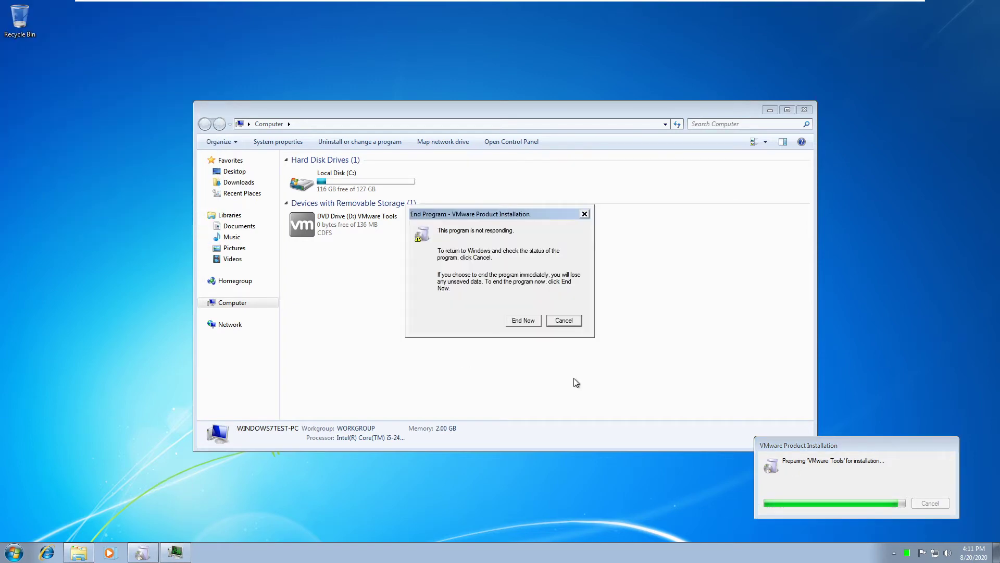
left_click(522, 320)
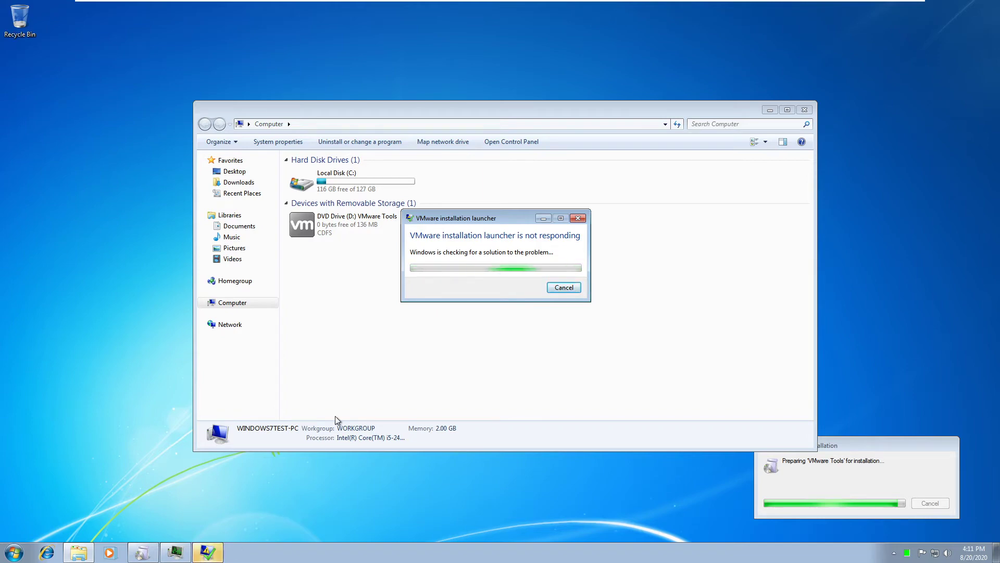
Leave full screen, dismiss the VMware Tools hint, and cancel the guest's solution check for the VMware installation launcher
key("ctrl+alt+Return")
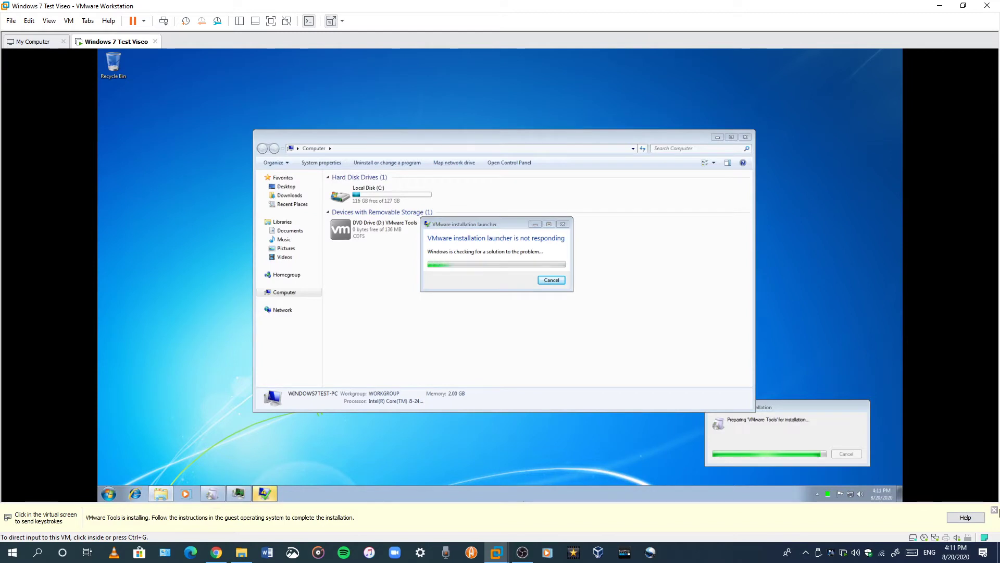
left_click(994, 509)
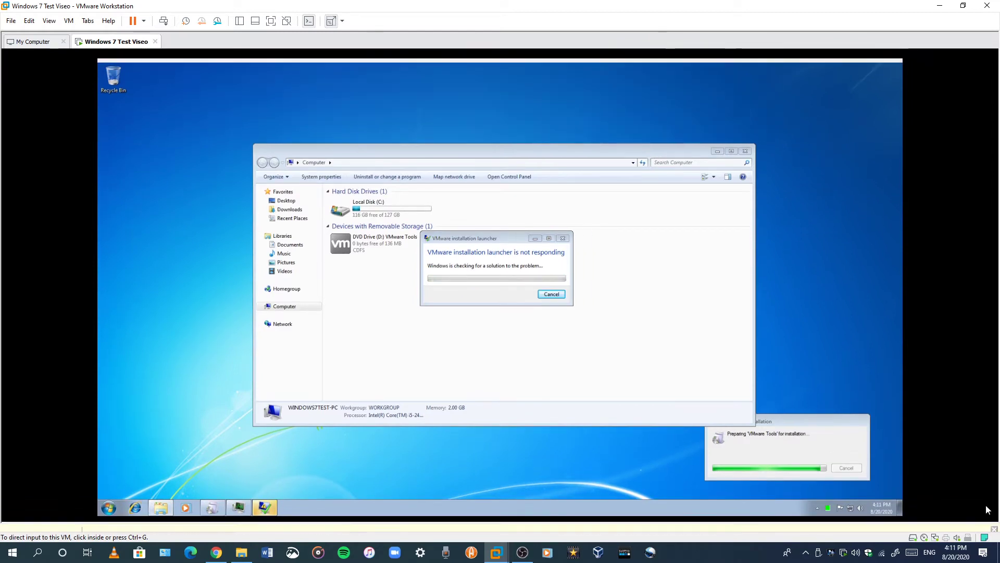
left_click(551, 295)
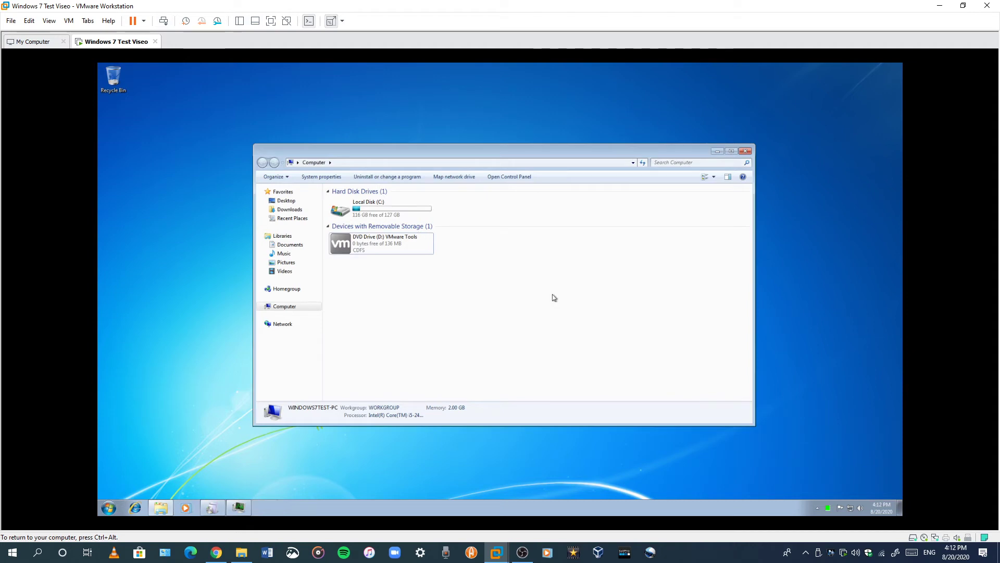
Try to run the VMware Tools installer from DVD Drive (D:) with permission to make changes, and dismiss its error dialogs
left_click(370, 237)
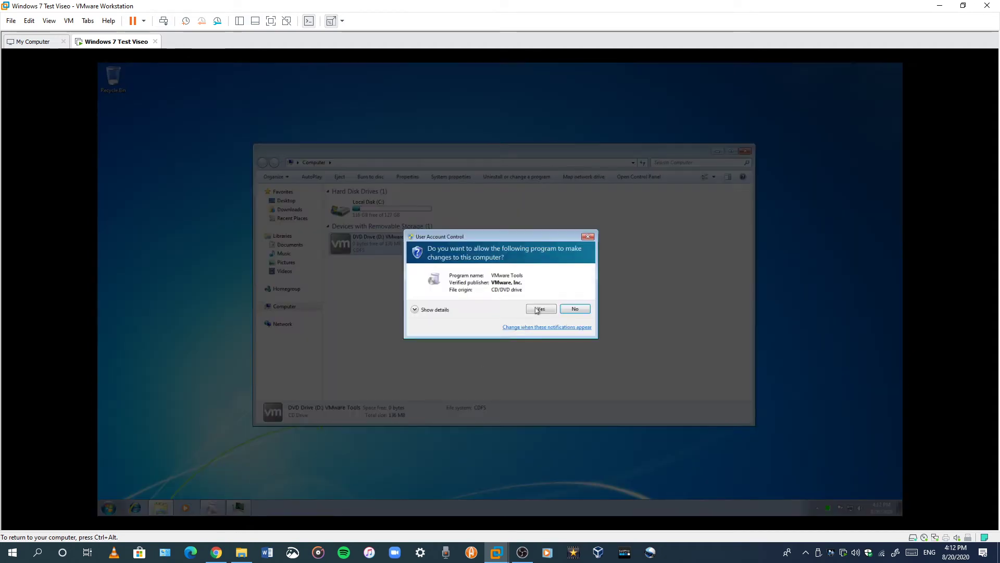
left_click(538, 309)
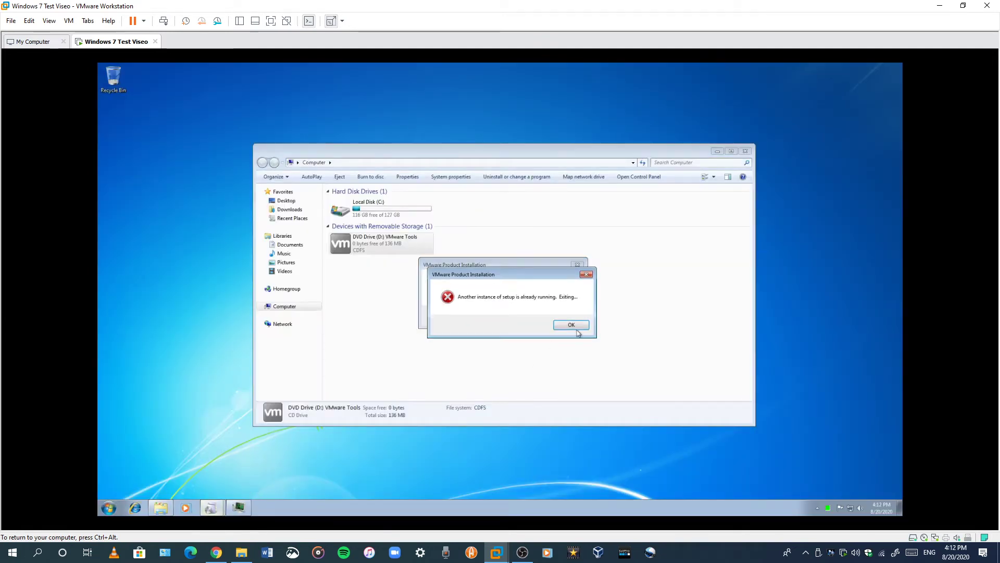
left_click(575, 328)
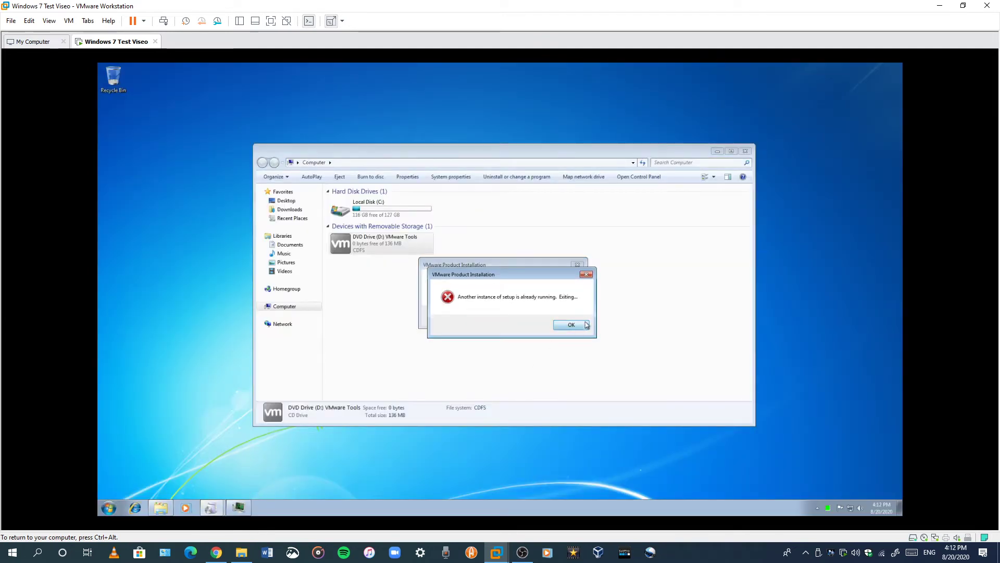
left_click(155, 510)
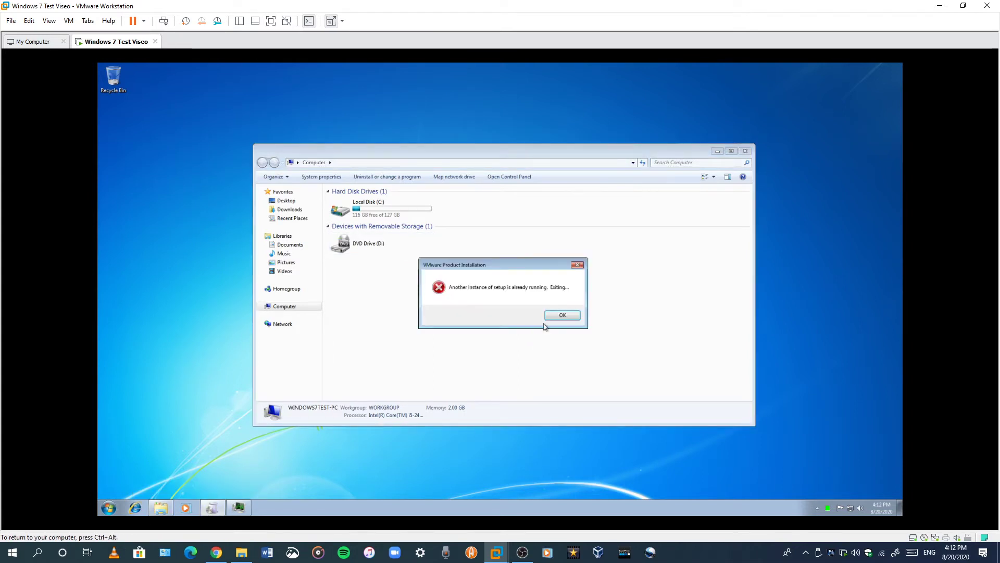
left_click(555, 316)
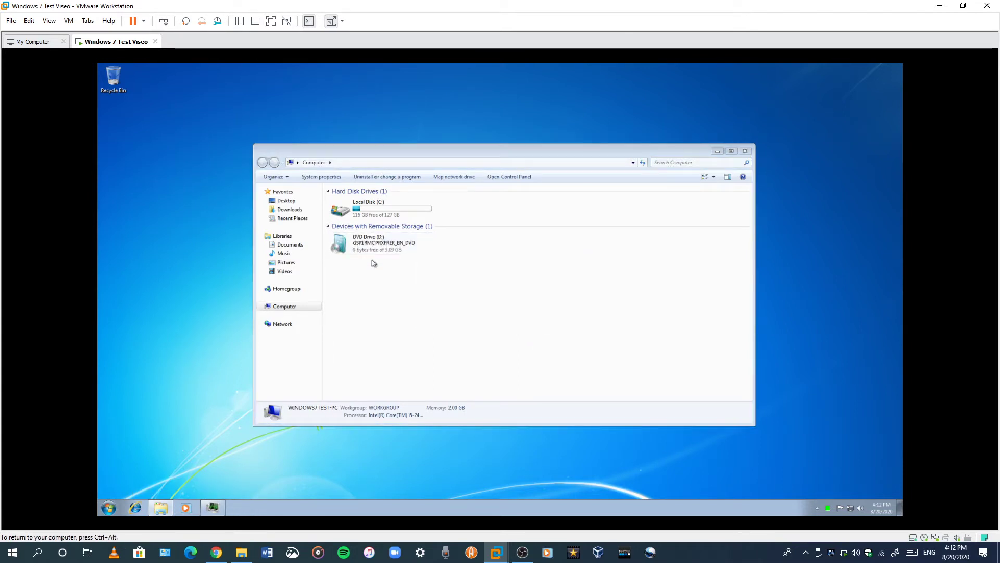
Release the guest's input and restart the Install VMware Tools command for the virtual machine, dismissing its hint
key("ctrl+alt")
left_click(70, 21)
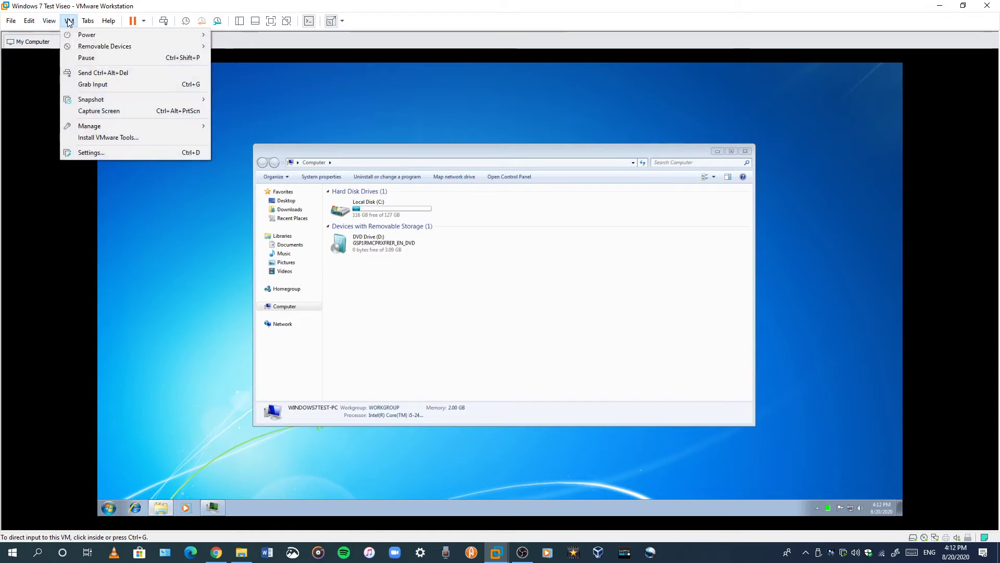
left_click(82, 139)
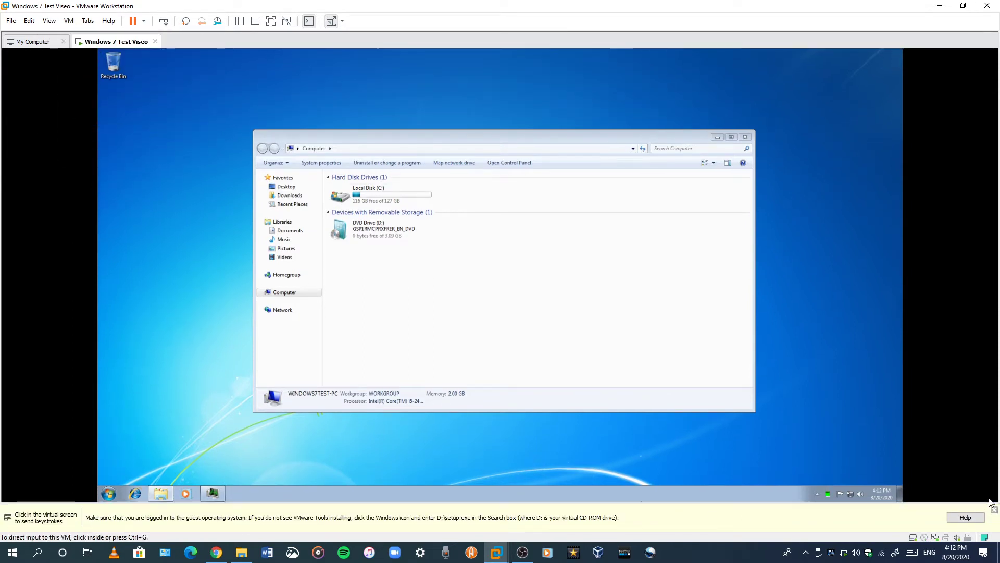
left_click(994, 509)
left_click(907, 440)
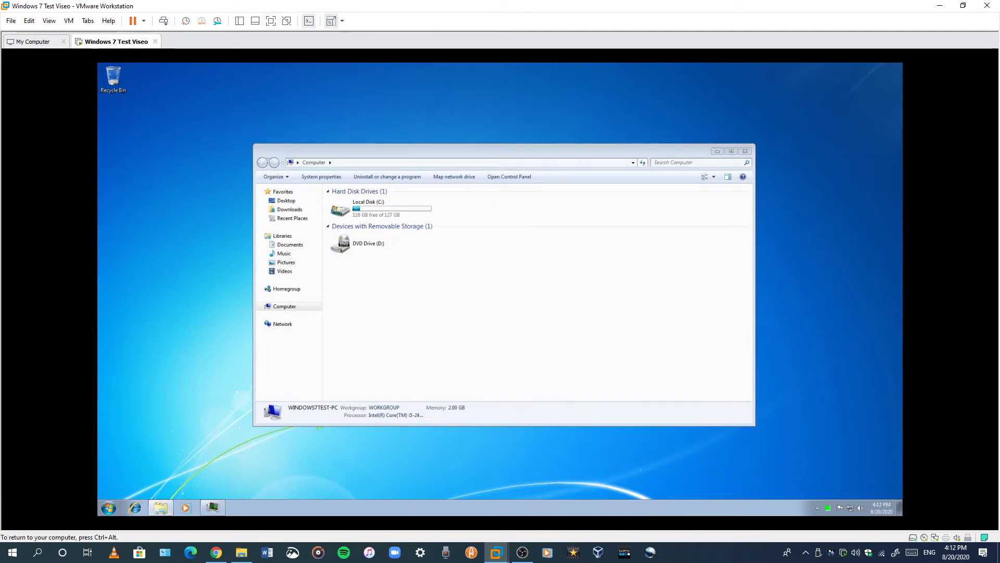
Try the VMware Tools setup from the newly reconnected disc in DVD Drive (D:), allowing changes and dismissing the error
left_click(373, 255)
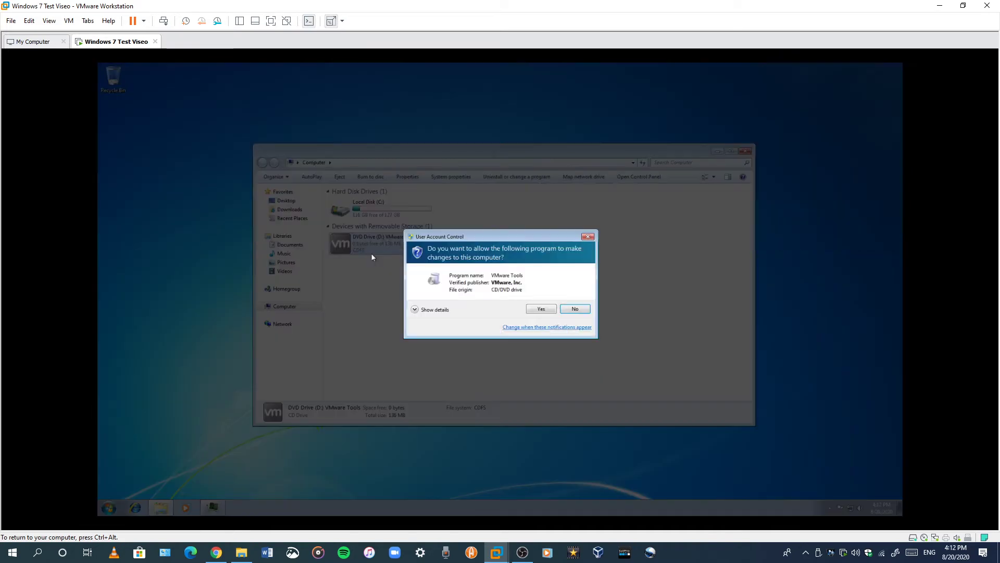
left_click(540, 308)
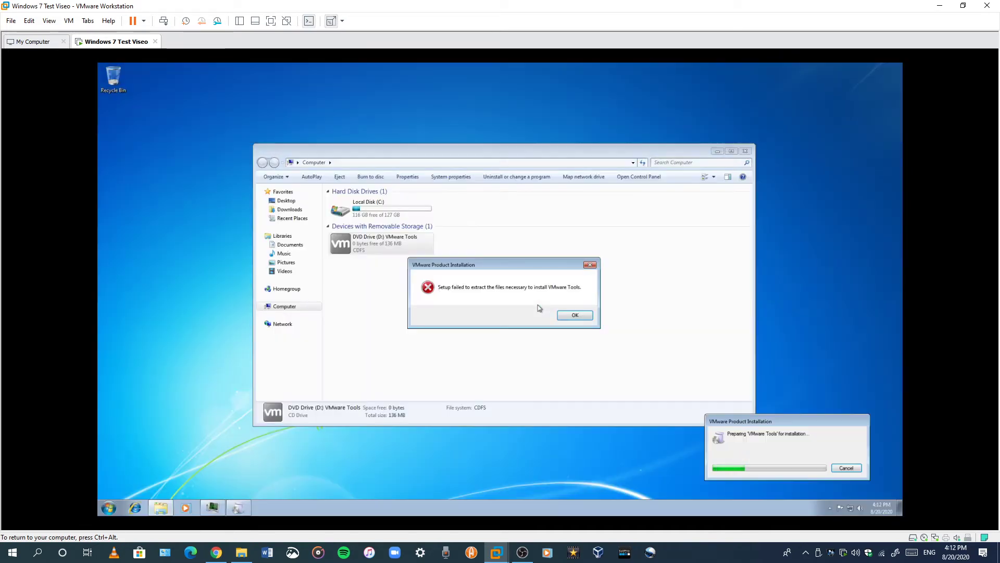
left_click(574, 315)
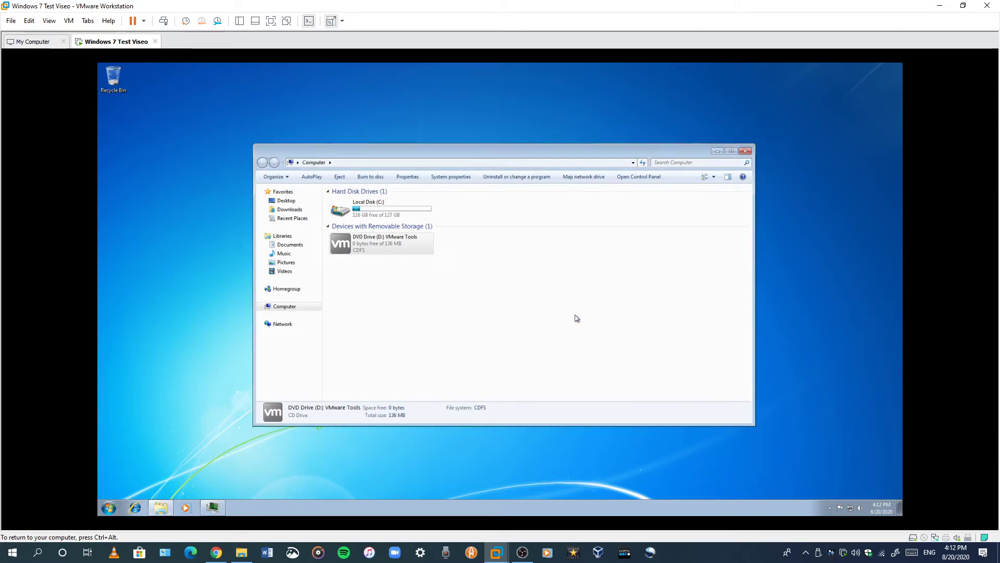
Close the Windows disc's AutoPlay prompt and reconnect the VMware Tools installer CD to the guest
right_click(374, 251)
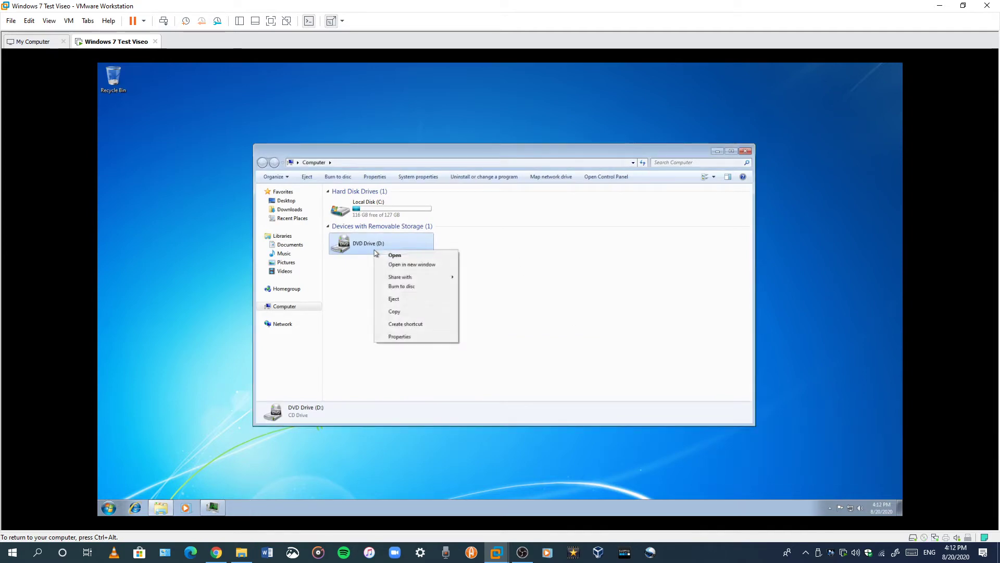
left_click(343, 302)
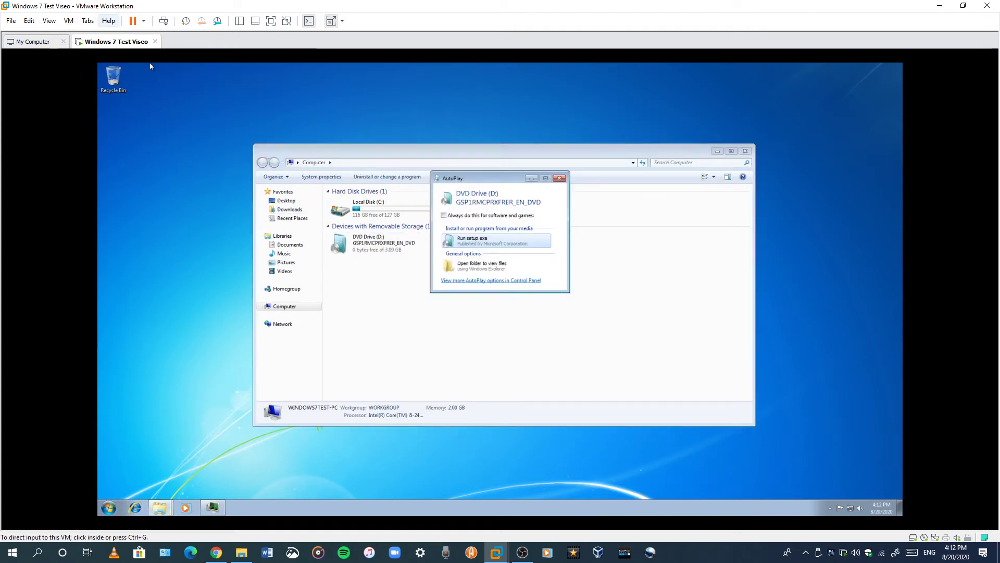
left_click(559, 179)
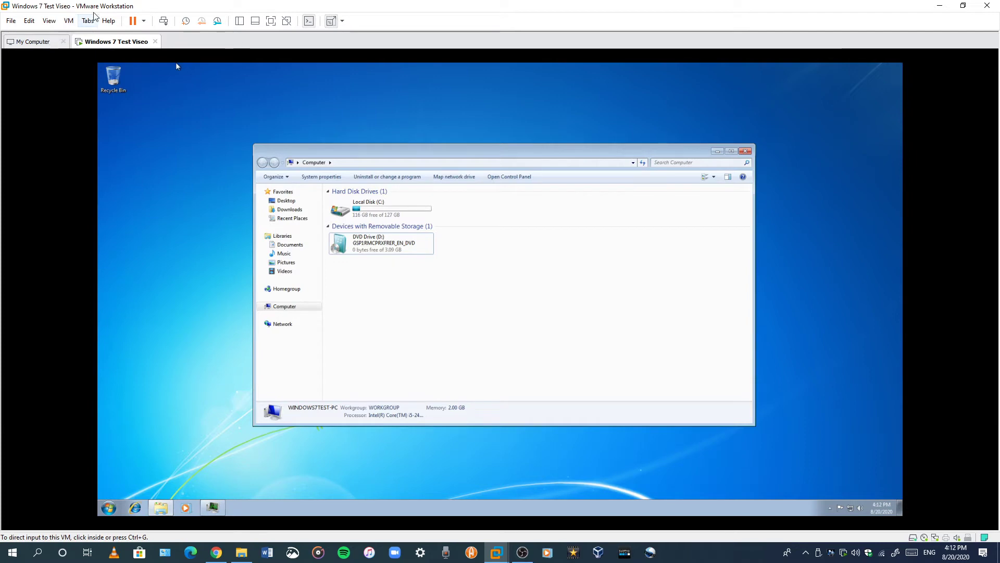
left_click(69, 21)
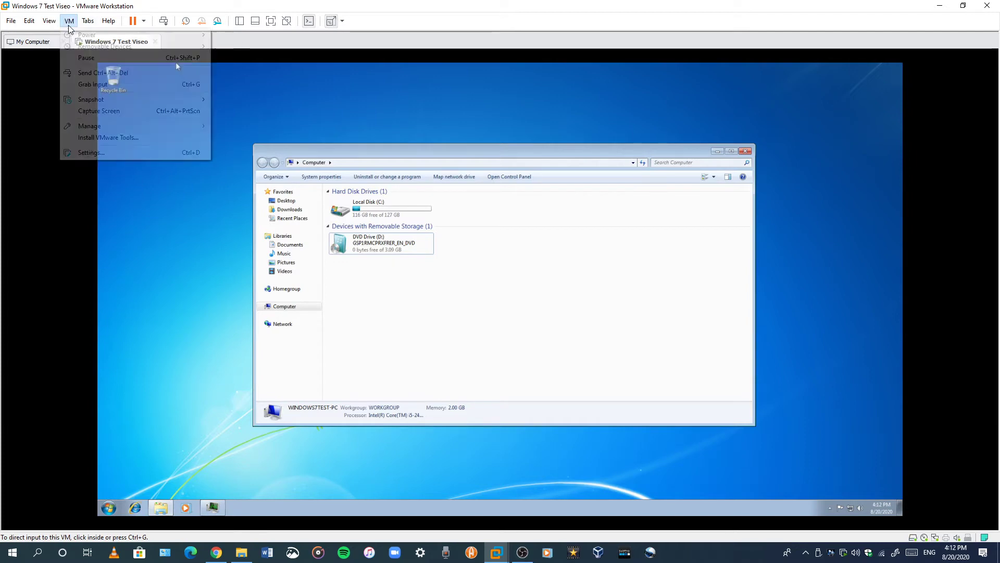
left_click(107, 137)
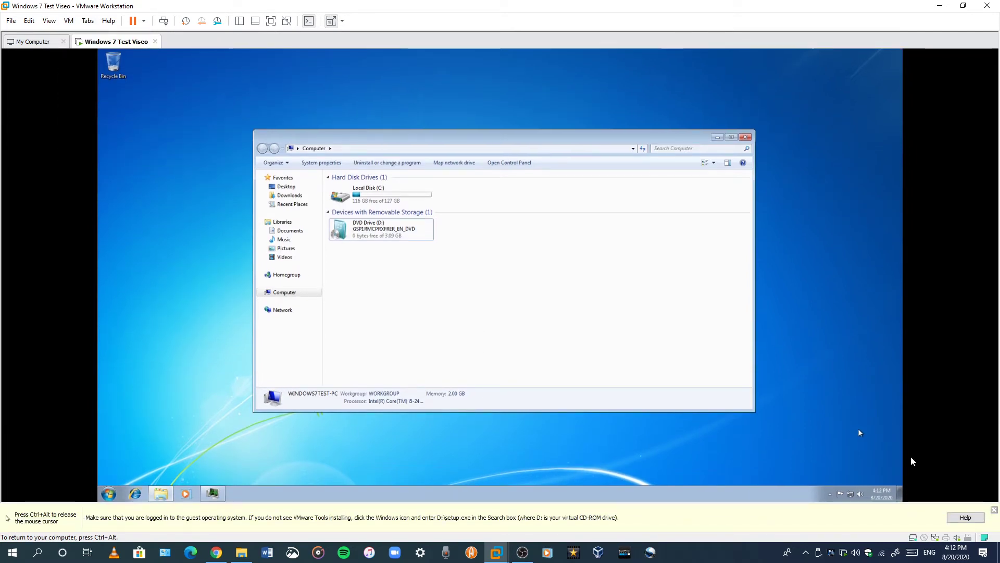
key("ctrl+alt")
left_click(573, 275)
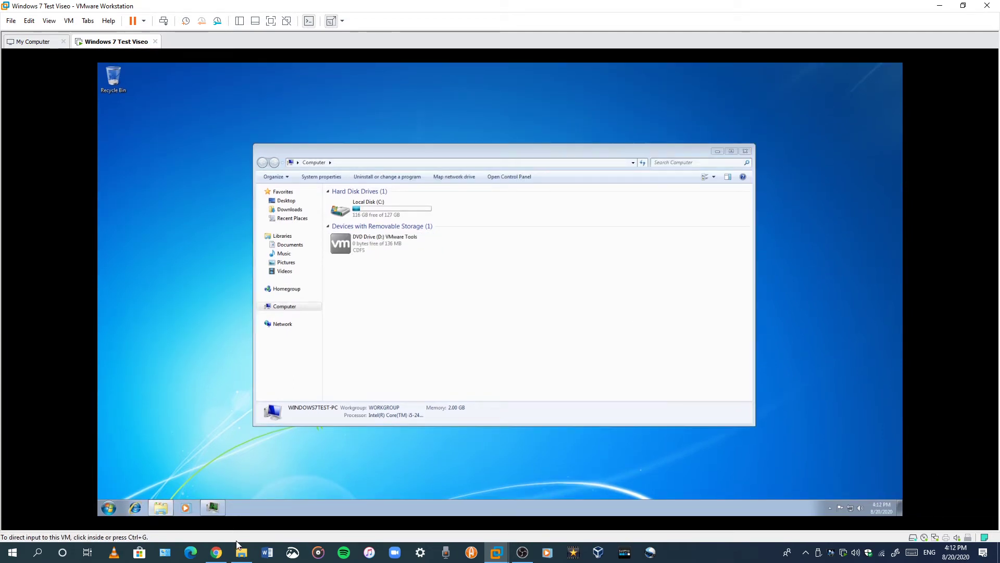
Switch to Chrome, go back to the previous YouTube video, and return to VMware Workstation
left_click(216, 552)
left_click(12, 28)
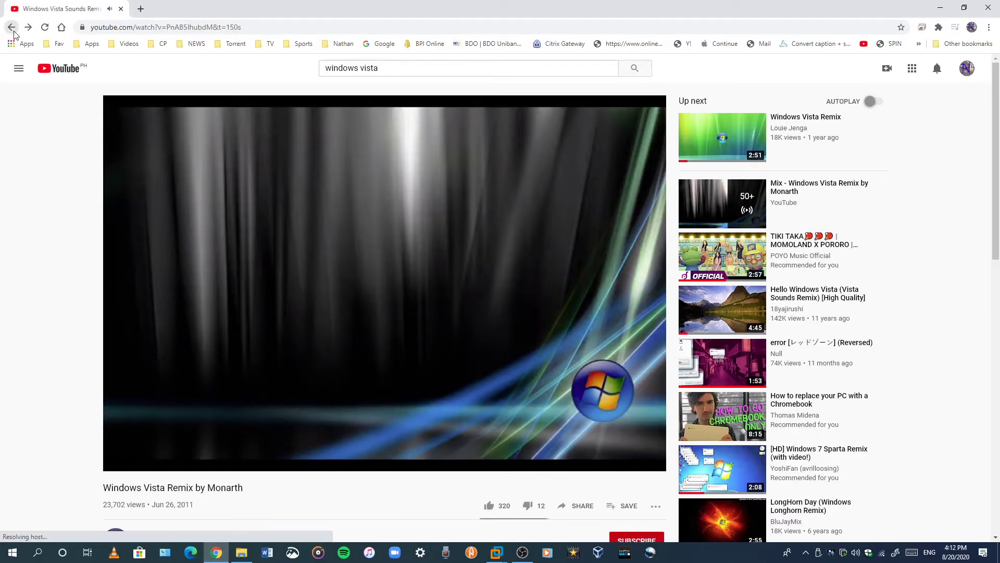
right_click(443, 314)
left_click(444, 318)
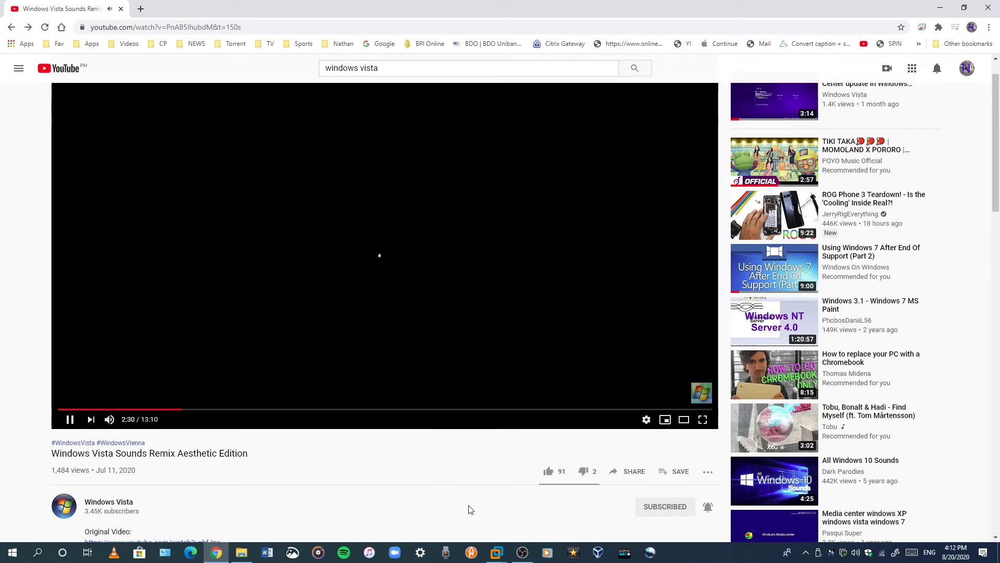
left_click(495, 551)
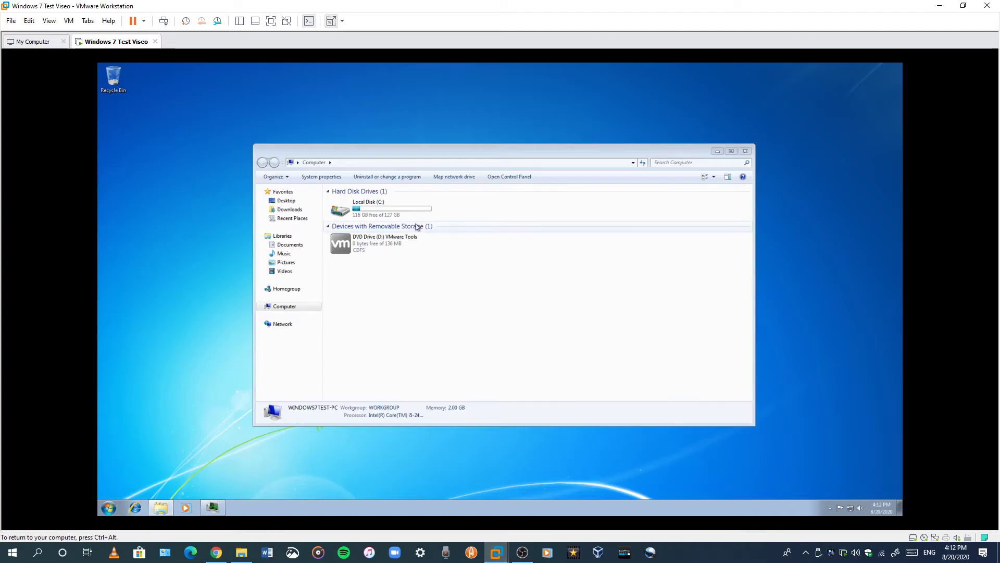
Dismiss the context menu in the guest's Computer window and switch the virtual machine to full screen
right_click(401, 253)
mouse_move(419, 255)
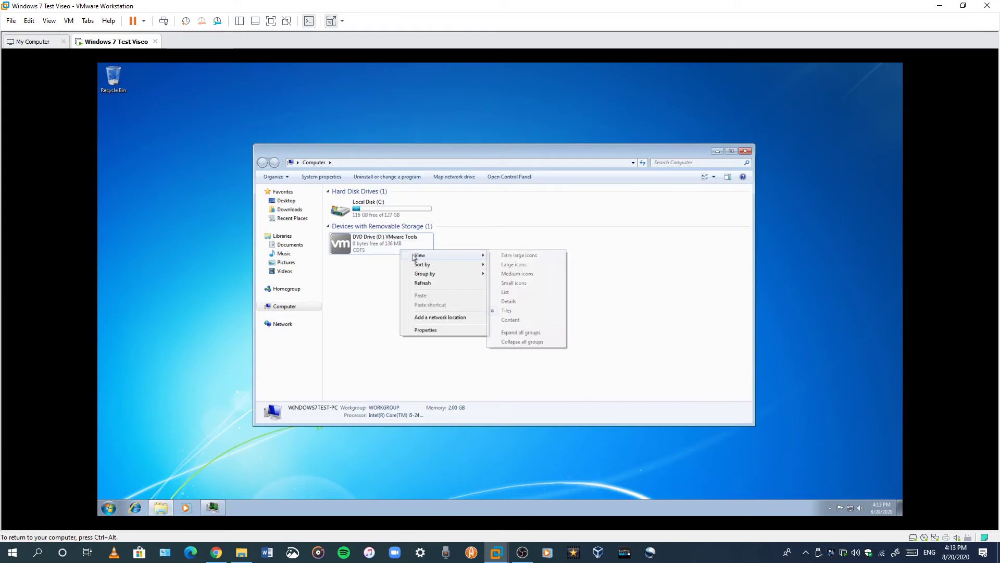
left_click(625, 315)
key("ctrl+alt+Return")
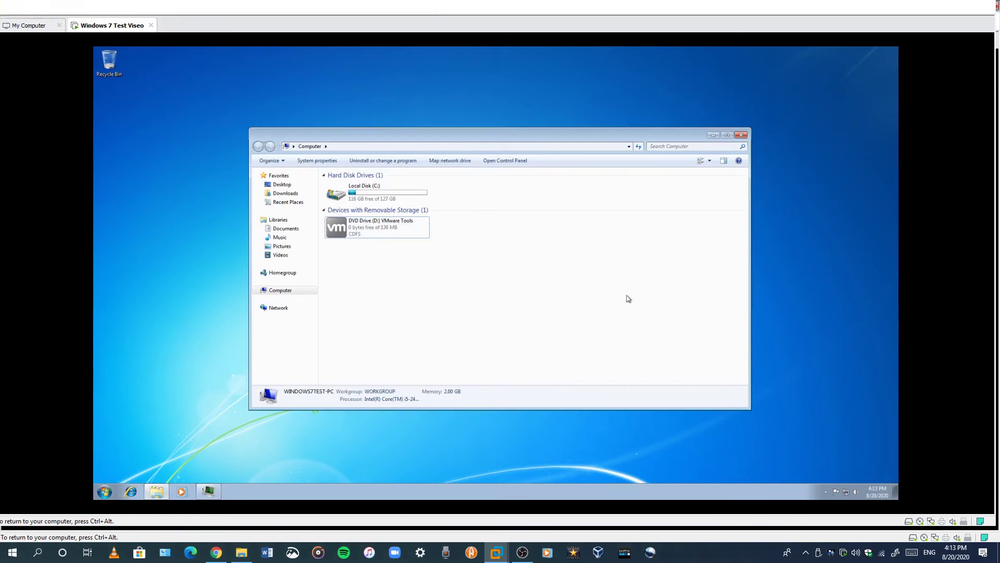
Try the VMware Tools setup from DVD Drive (D:) in the full-screen guest, allowing changes and dismissing the error
left_click(322, 219)
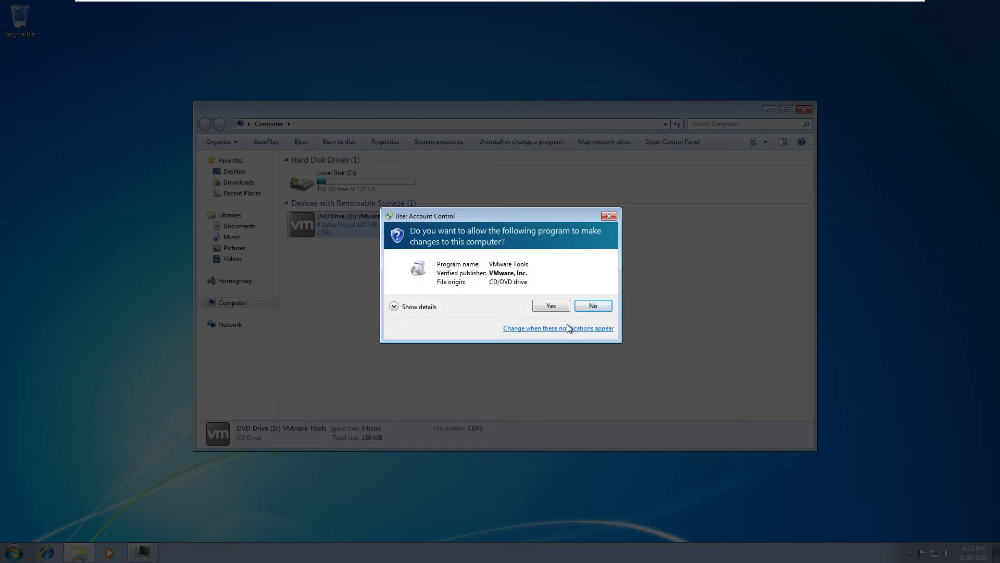
left_click(564, 309)
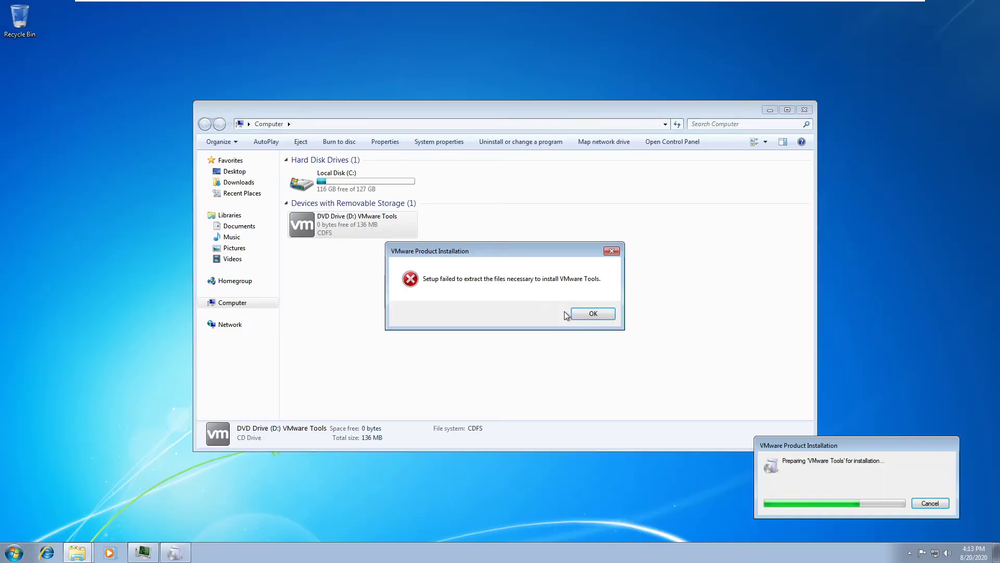
left_click(593, 314)
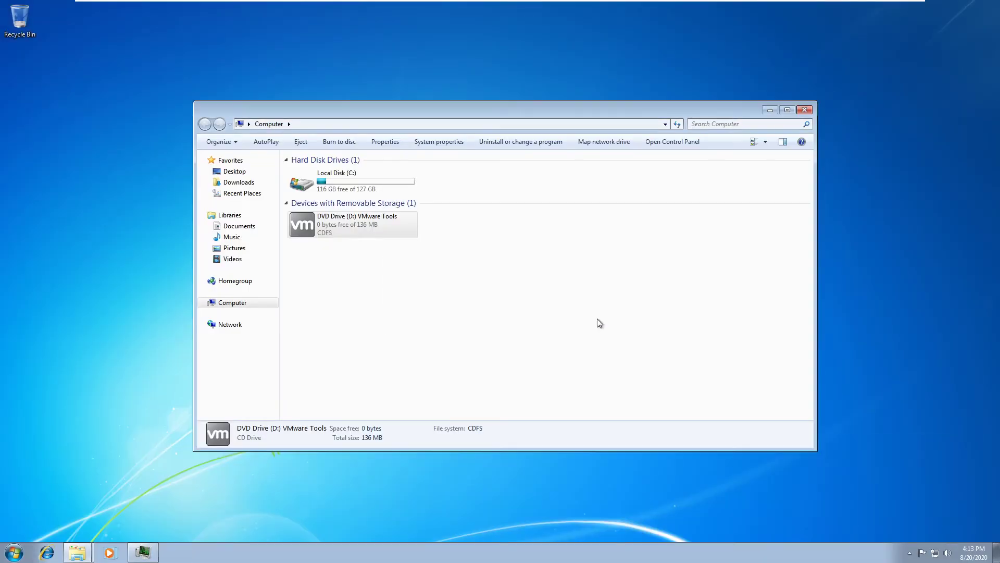
Close the Computer window and the AutoPlay prompt, and force a restart of the Windows 7 guest
left_click(805, 109)
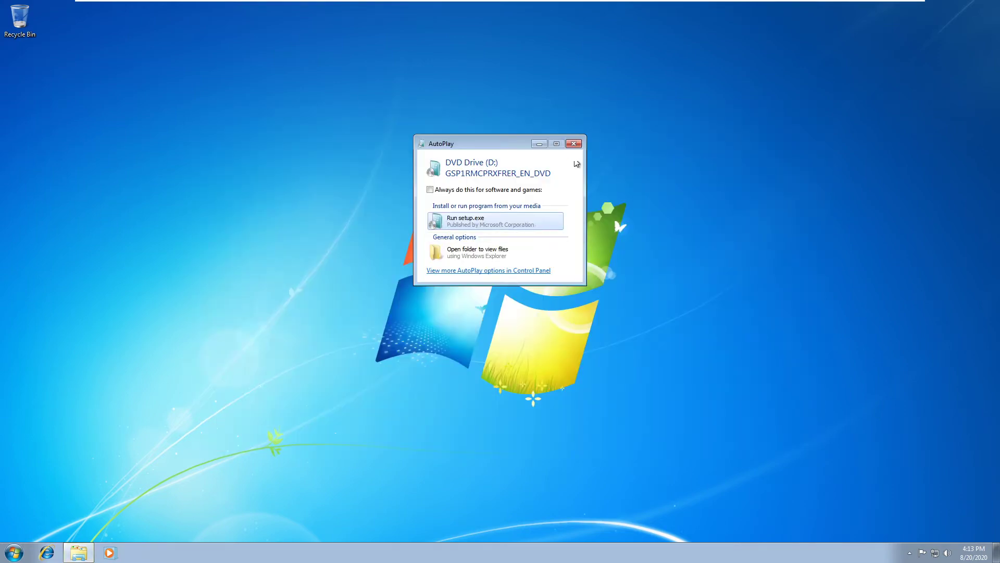
left_click(579, 142)
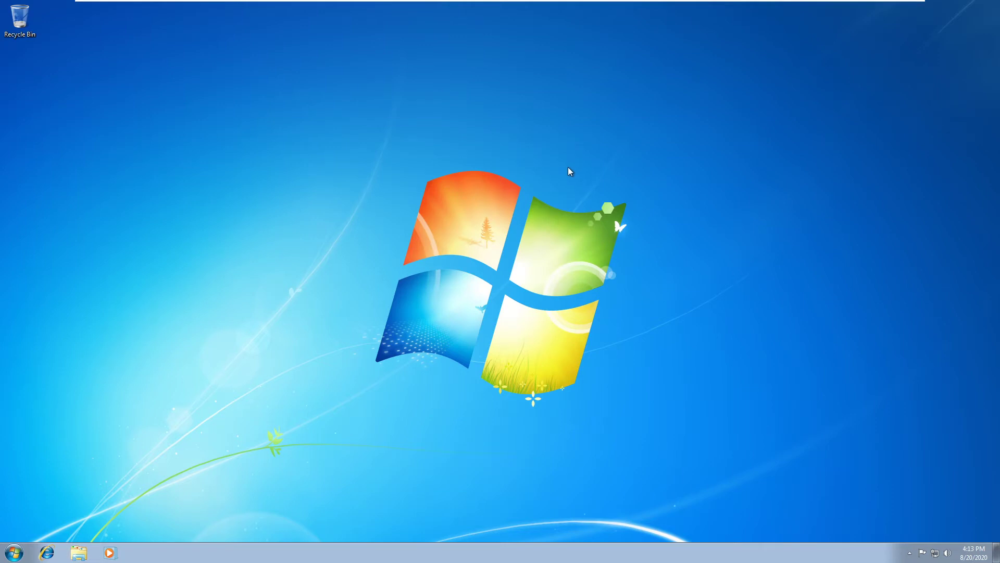
key("alt+F4")
left_click(464, 219)
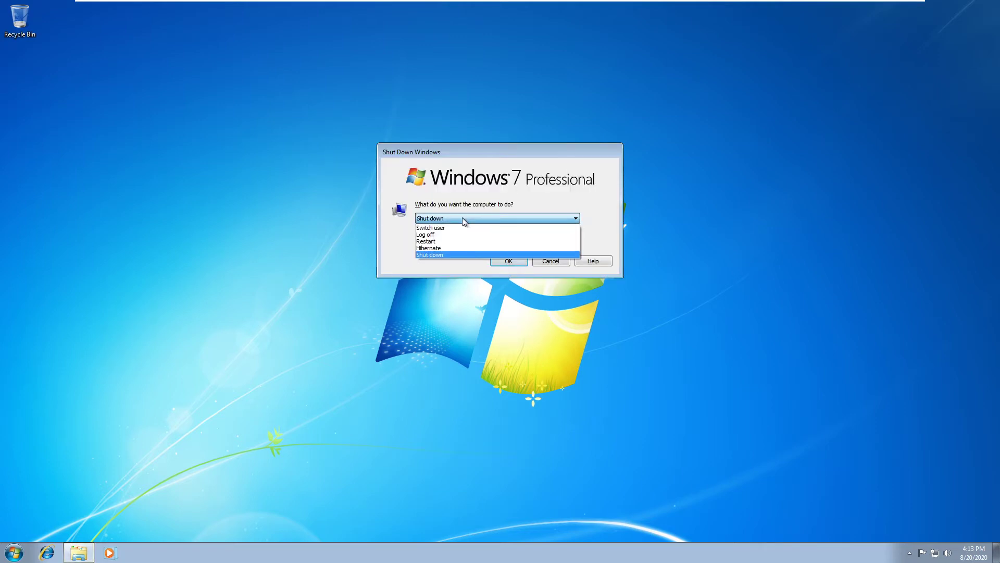
left_click(440, 243)
left_click(501, 259)
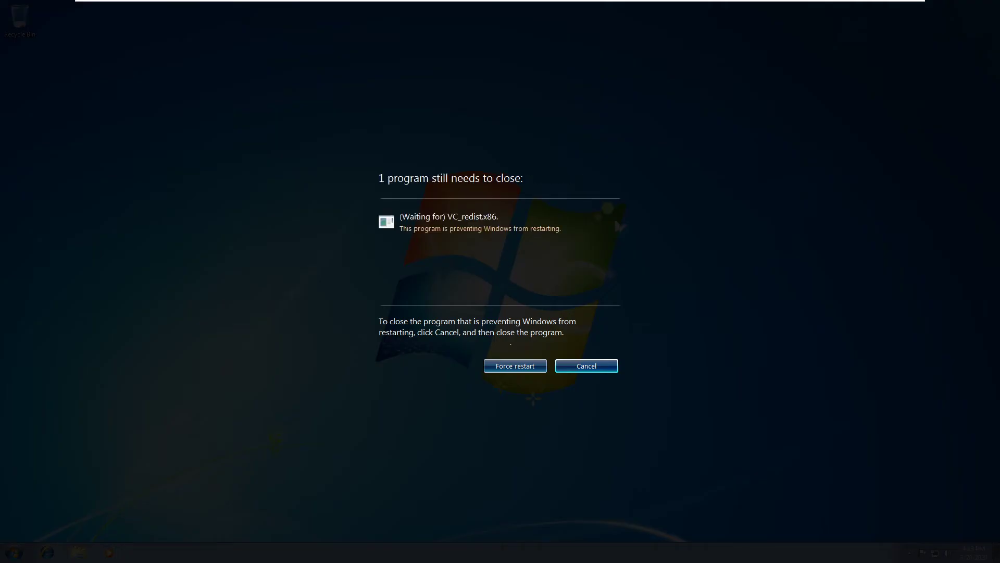
left_click(512, 366)
left_click(511, 364)
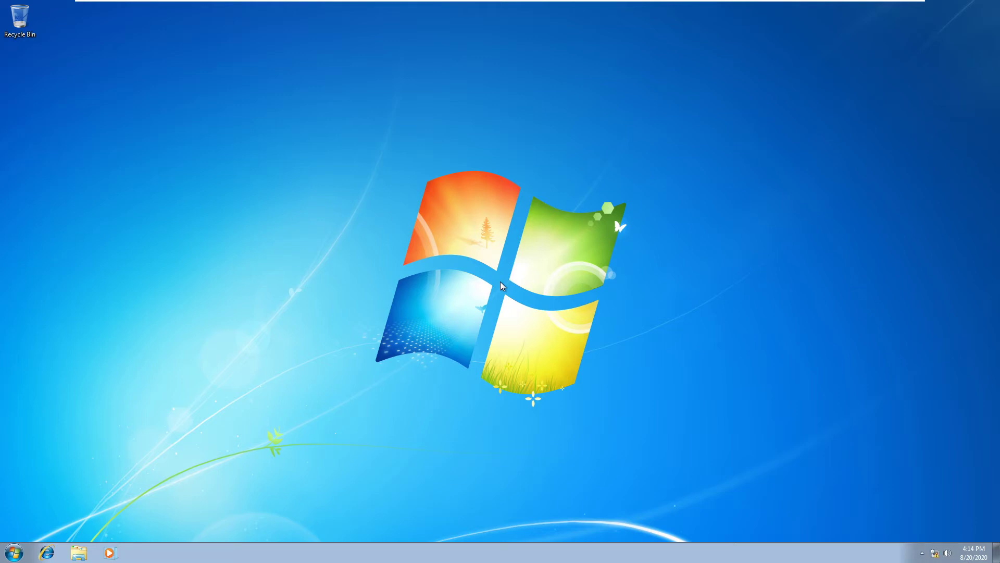
Open the guest's Computer window and connect the VMware Tools installer CD to the virtual machine
key("super+e")
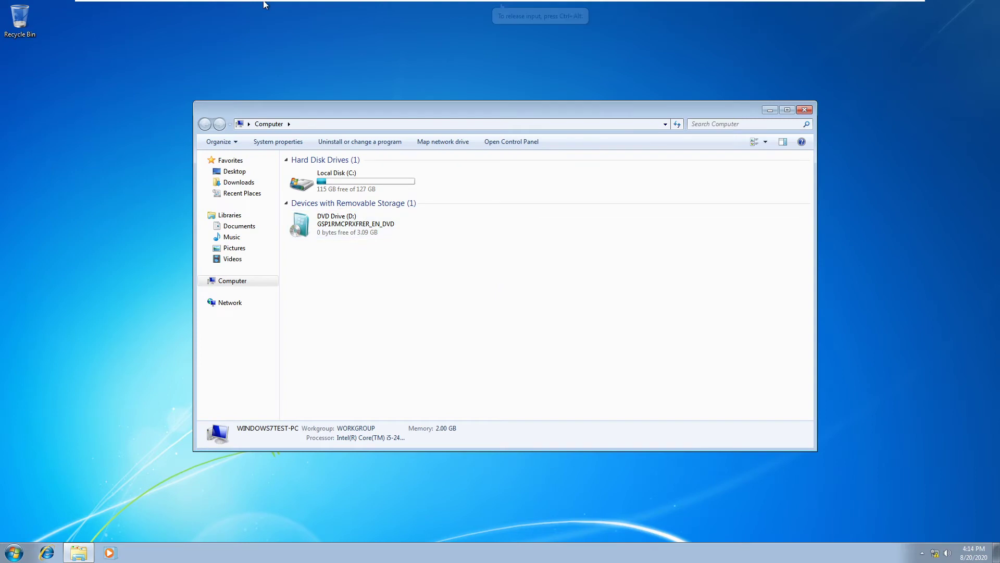
mouse_move(132, 4)
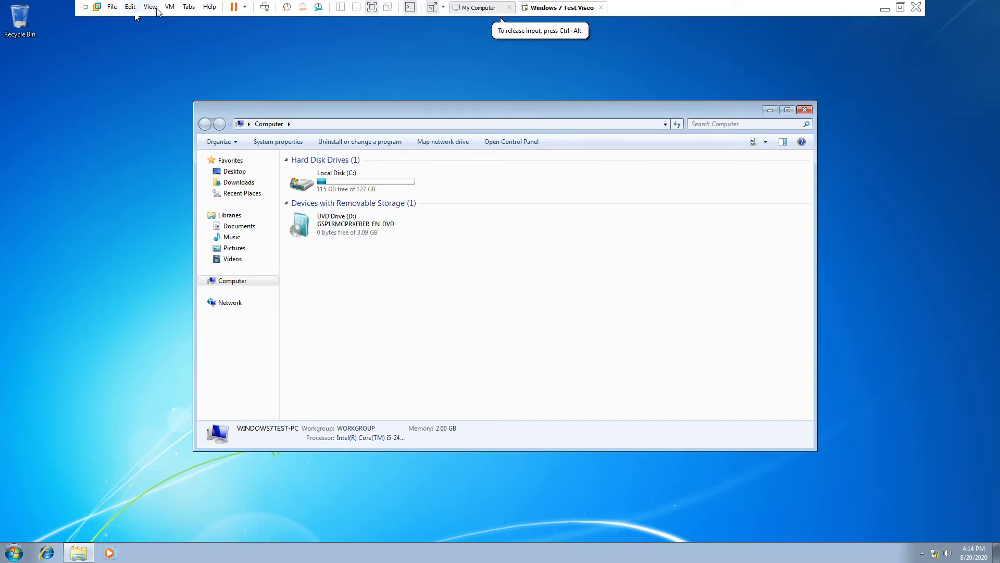
left_click(156, 7)
mouse_move(171, 9)
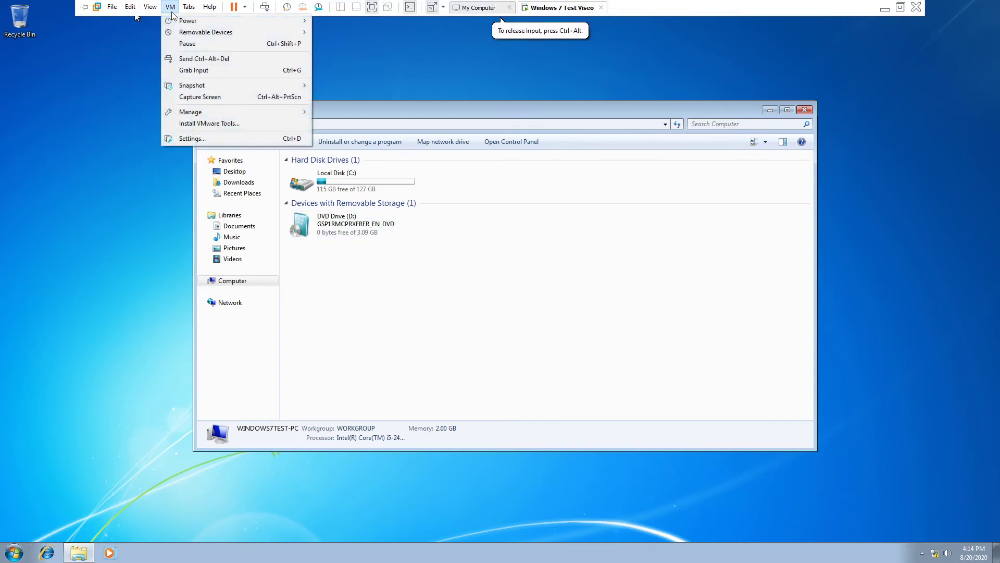
left_click(208, 124)
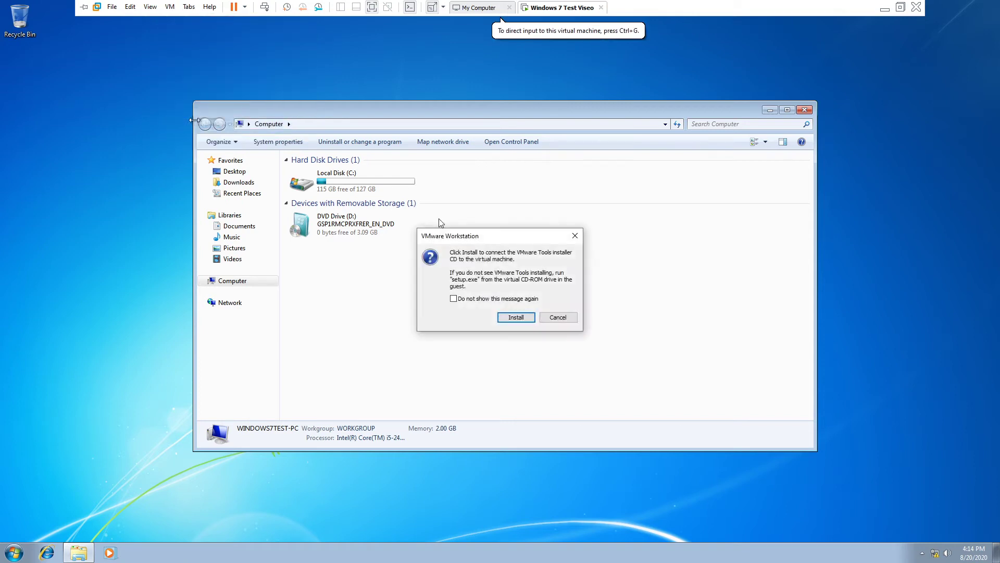
left_click(515, 319)
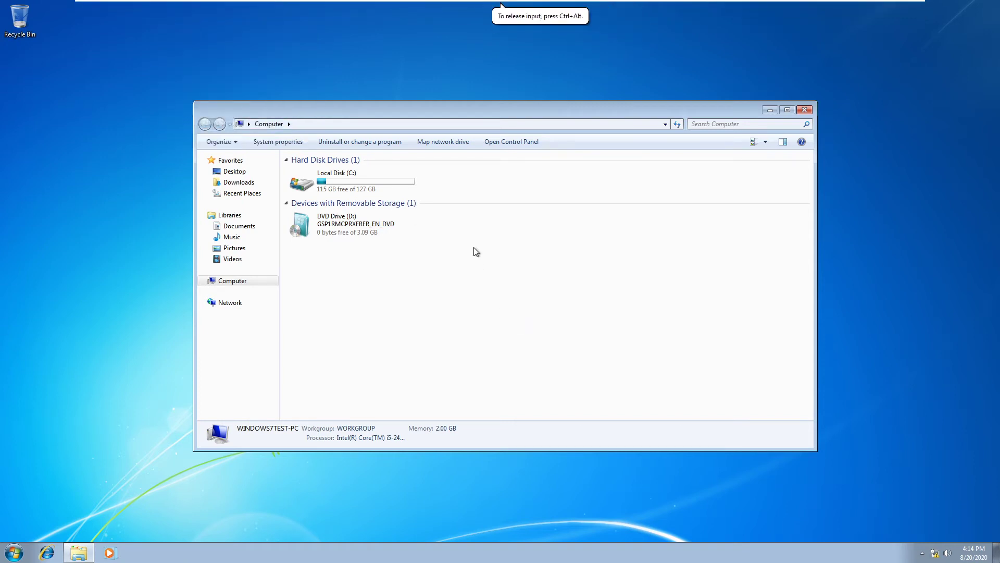
Run the VMware Tools setup from DVD Drive (D:) and allow it to make changes to the computer
left_click_drag(475, 251, 361, 386)
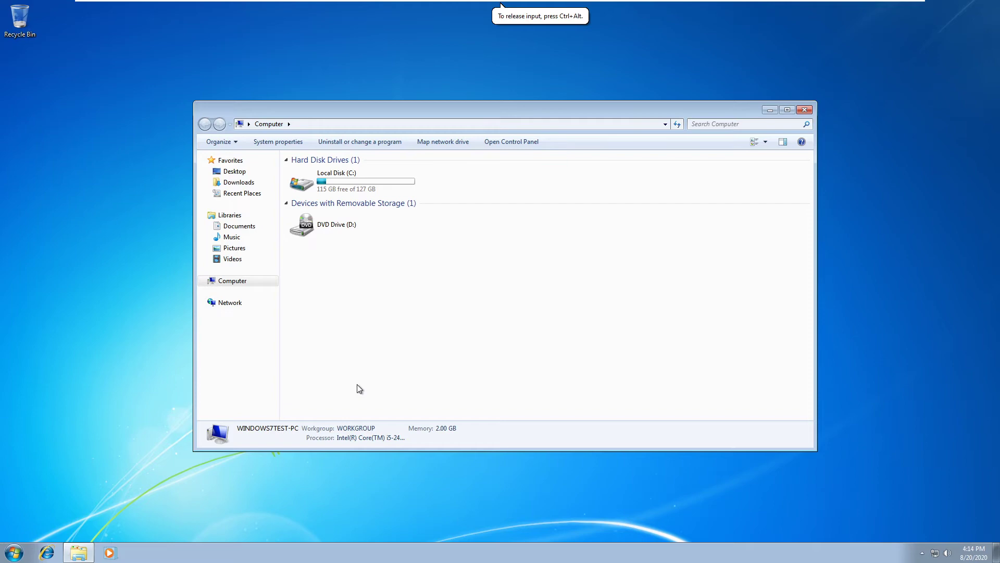
left_click(345, 231)
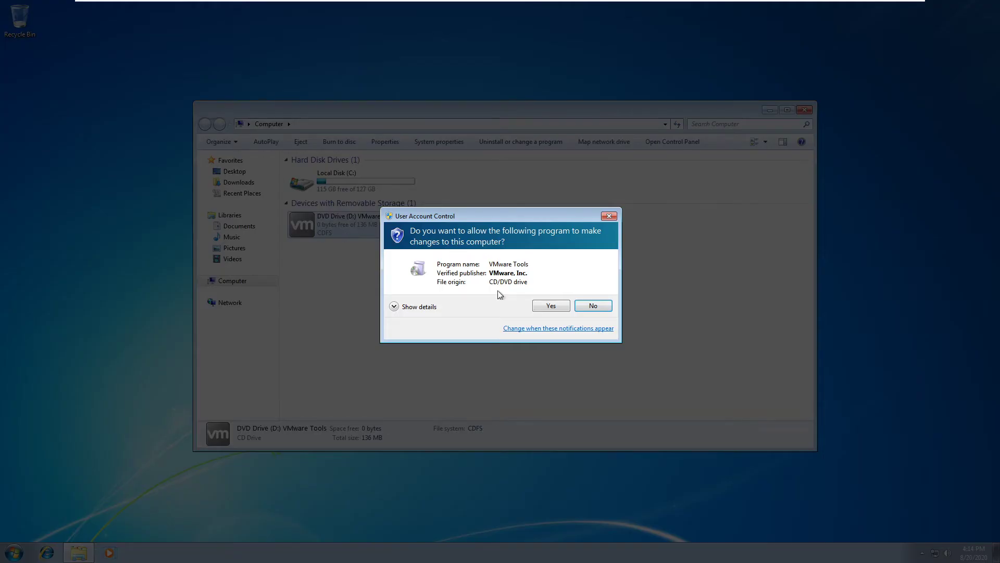
left_click(542, 310)
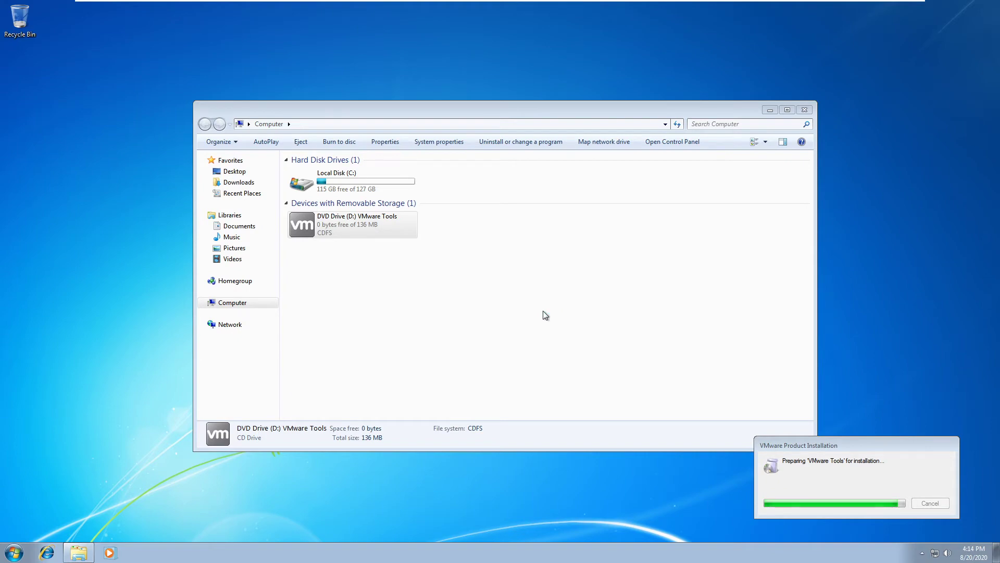
Take the virtual machine out of full screen and dismiss the VMware Tools installation notice below the guest display
key("ctrl+alt+Return")
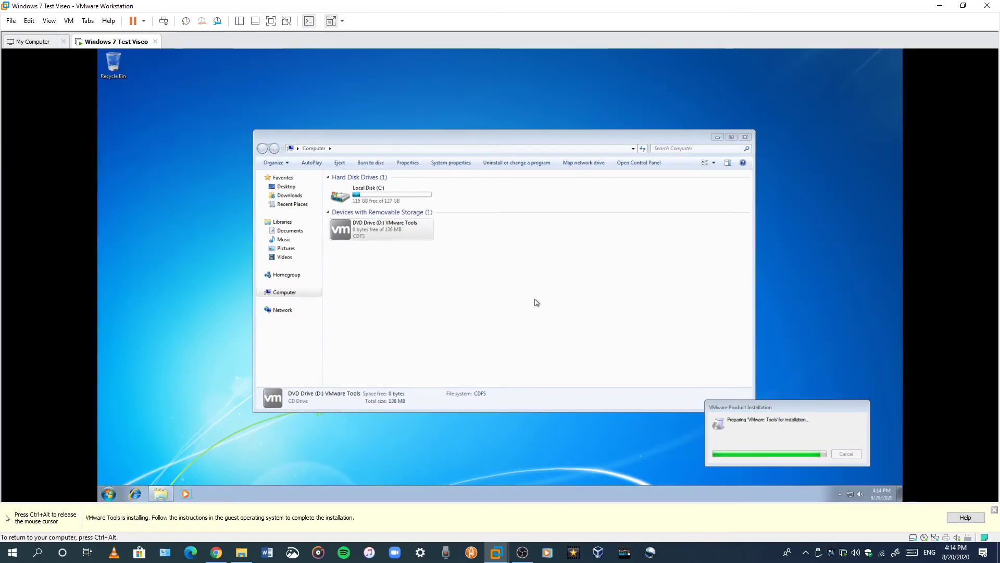
key("ctrl+alt")
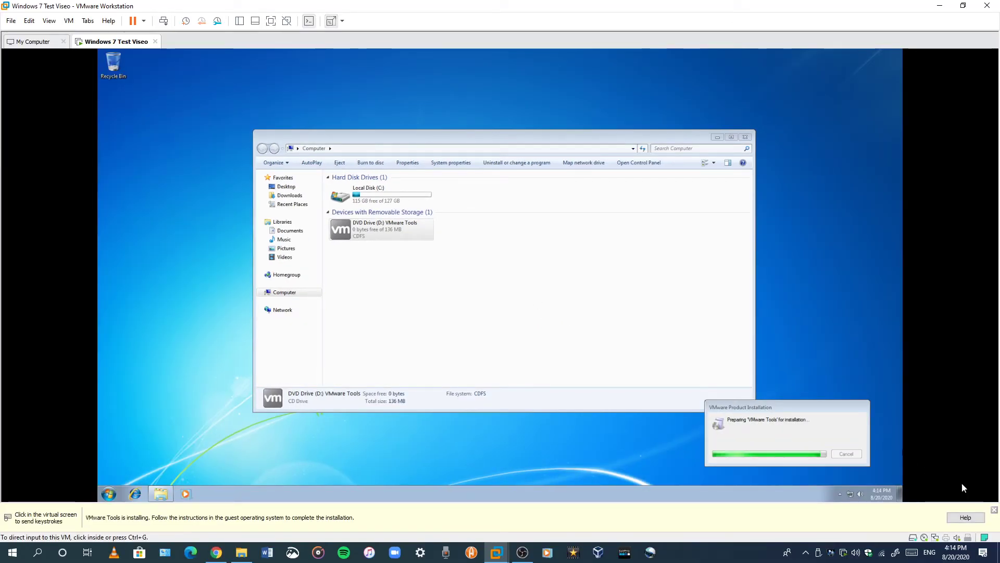
left_click(995, 509)
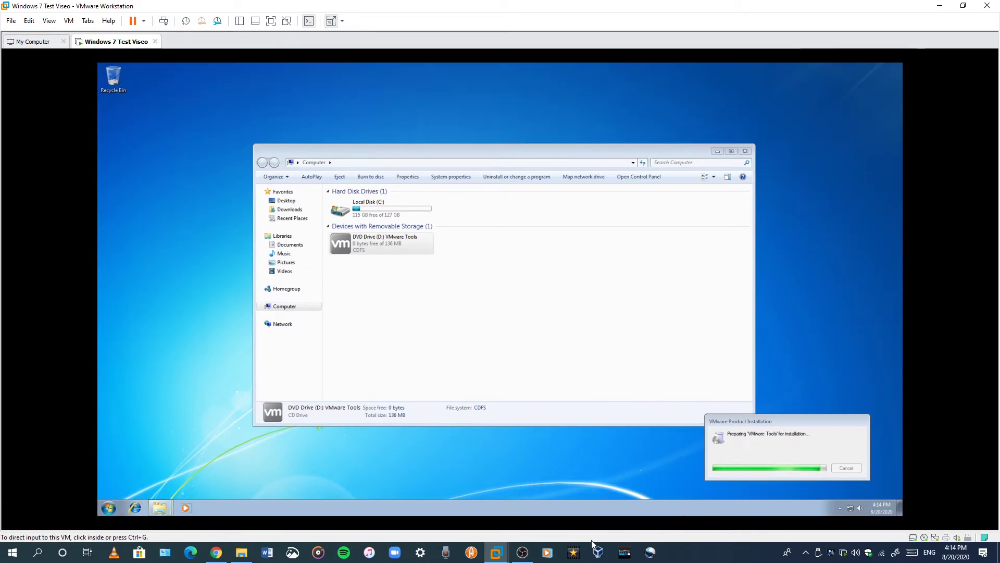
Switch to OBS, preview the caption "Well its error I will restart to try again" in the Text (GDI+) source, and discard it
left_click(523, 552)
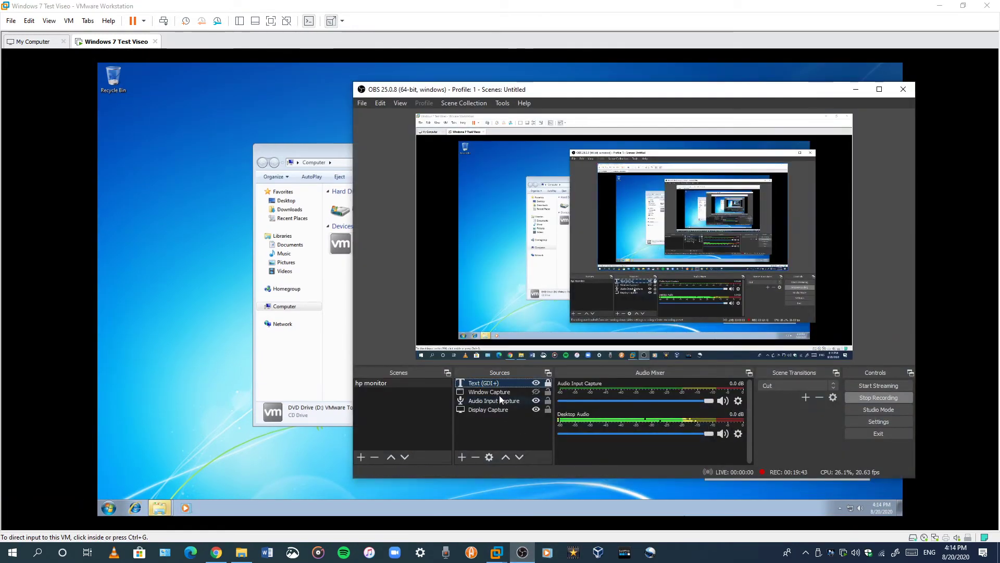
right_click(497, 386)
left_click(523, 380)
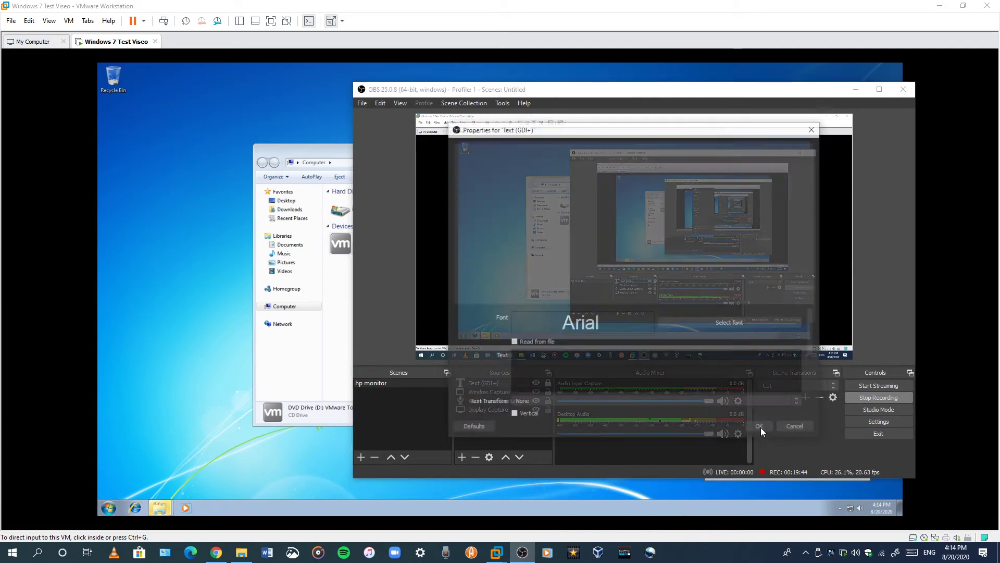
type("W")
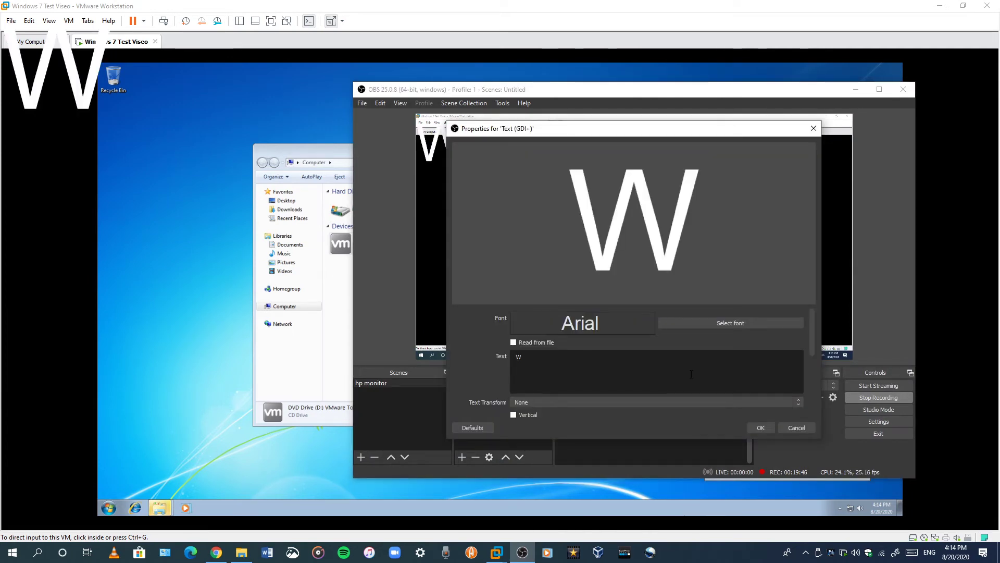
type("ell")
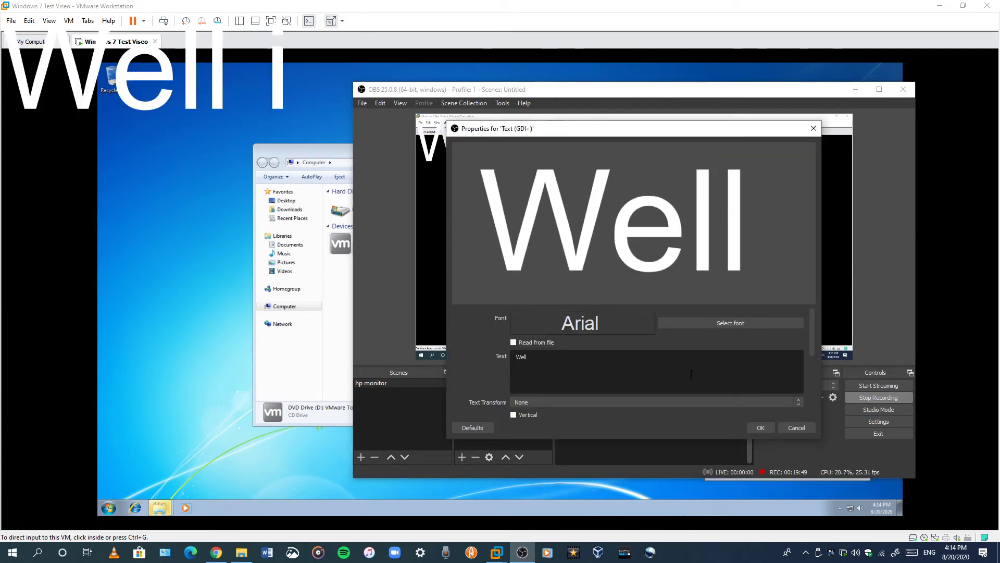
type(" its no")
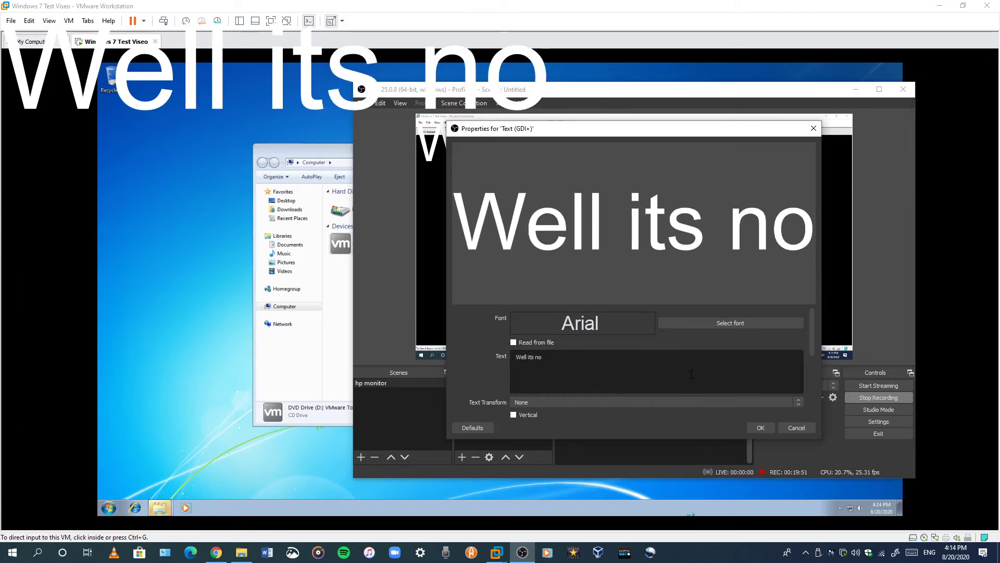
key("BackSpace")
key("BackSpace")
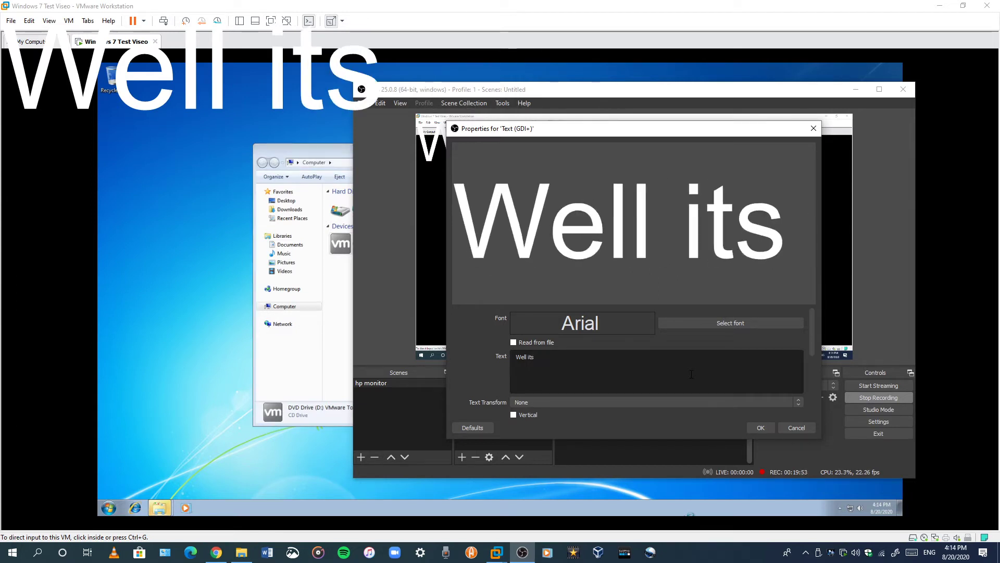
type("n")
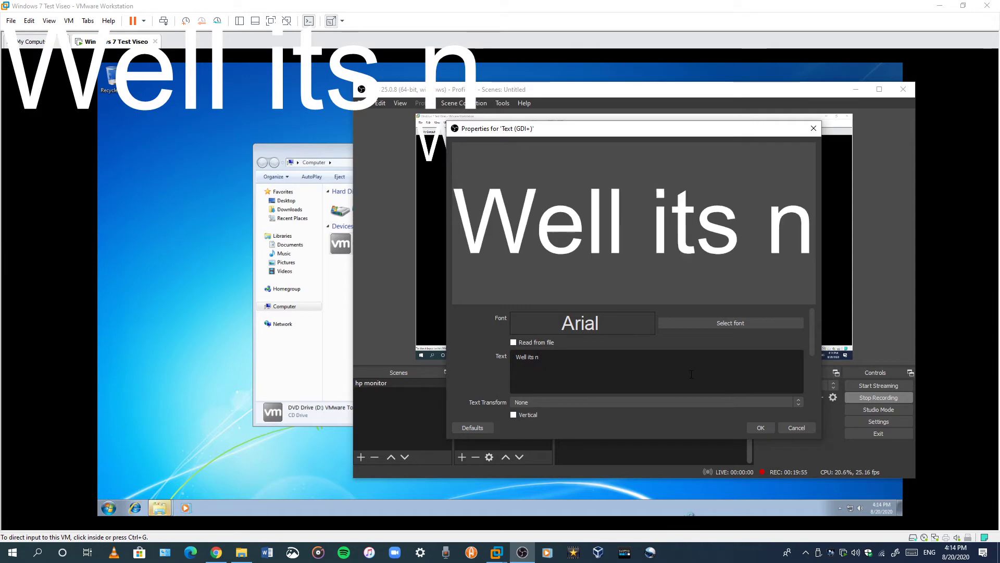
key("BackSpace")
type("error ")
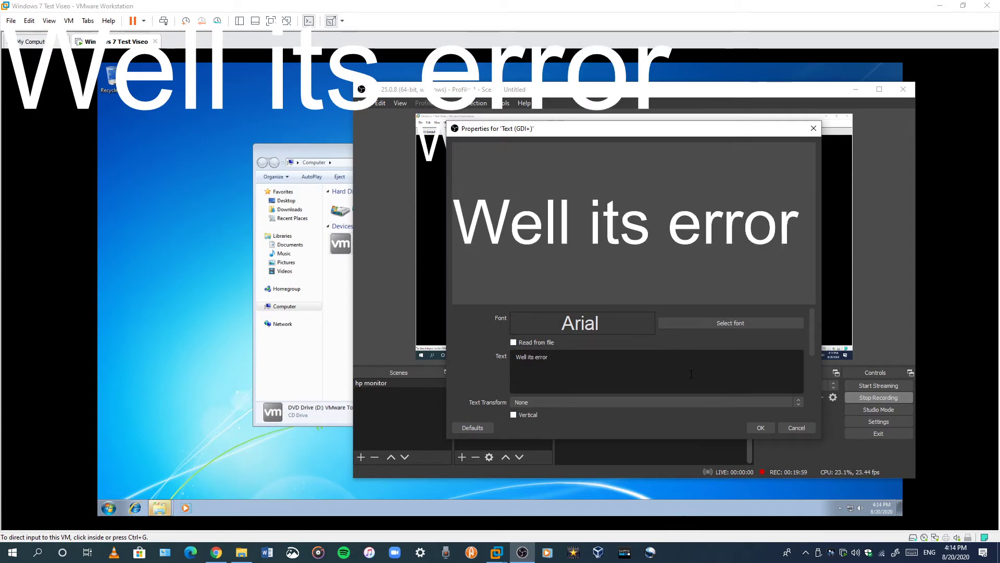
type("I wi")
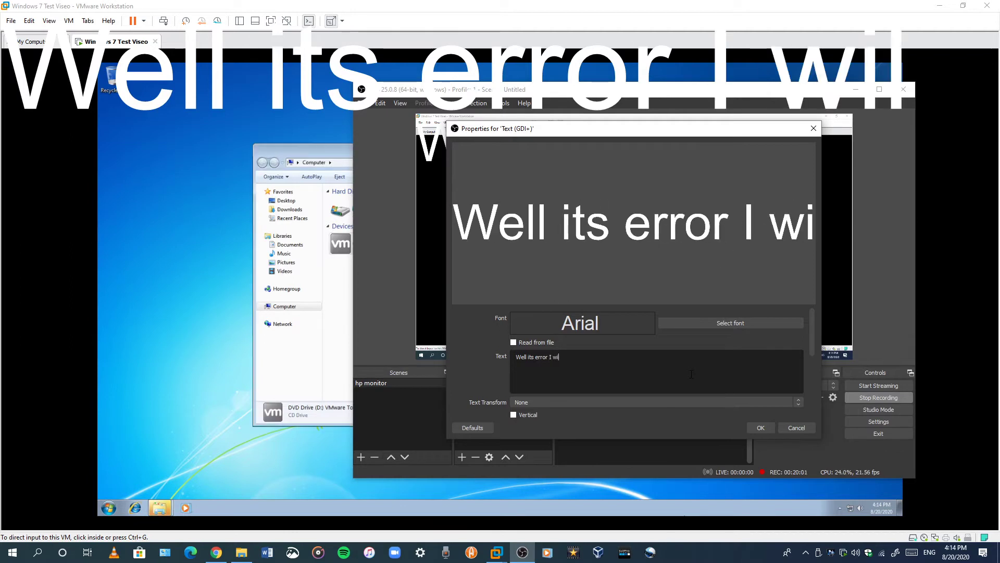
type("ll re")
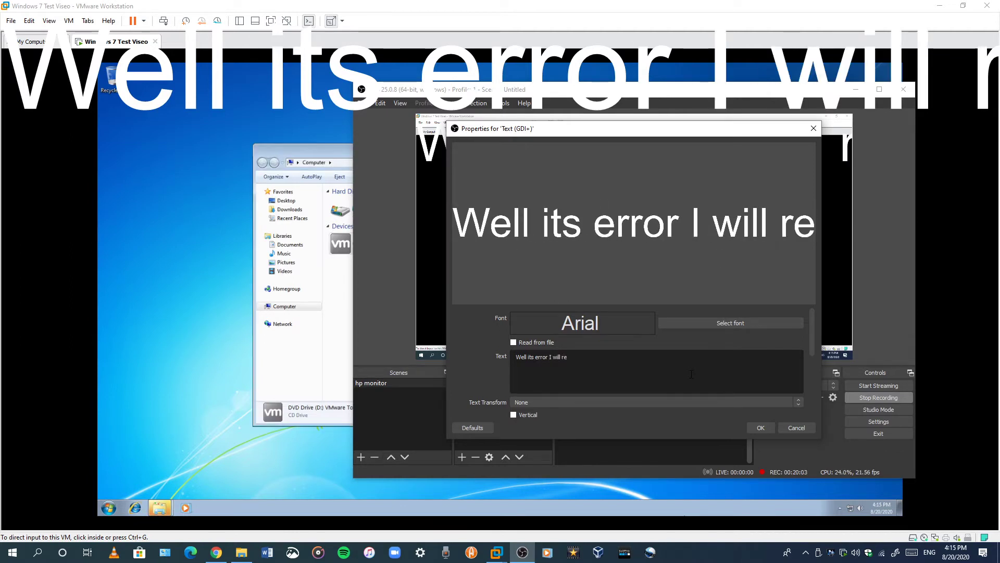
type("start")
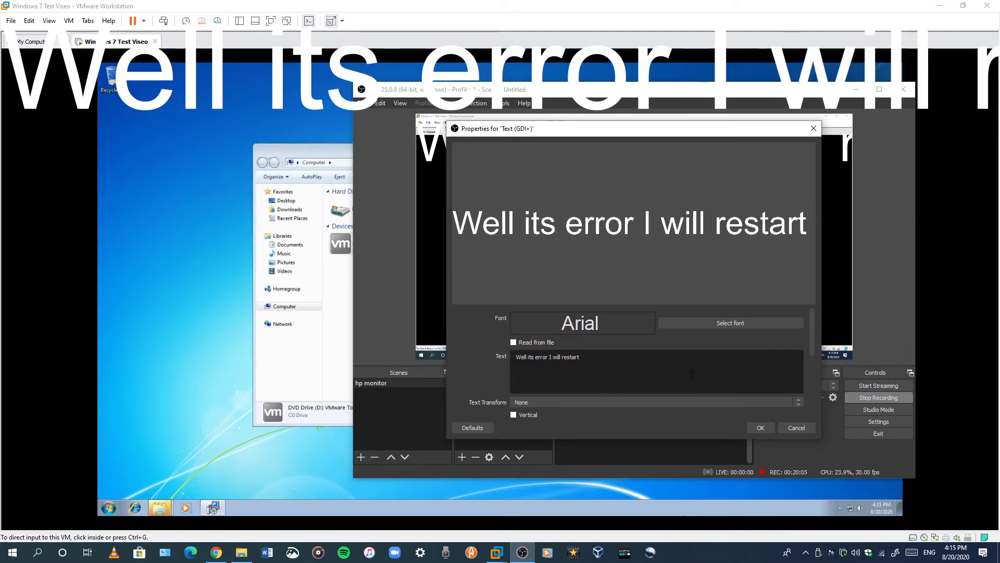
type(" to try")
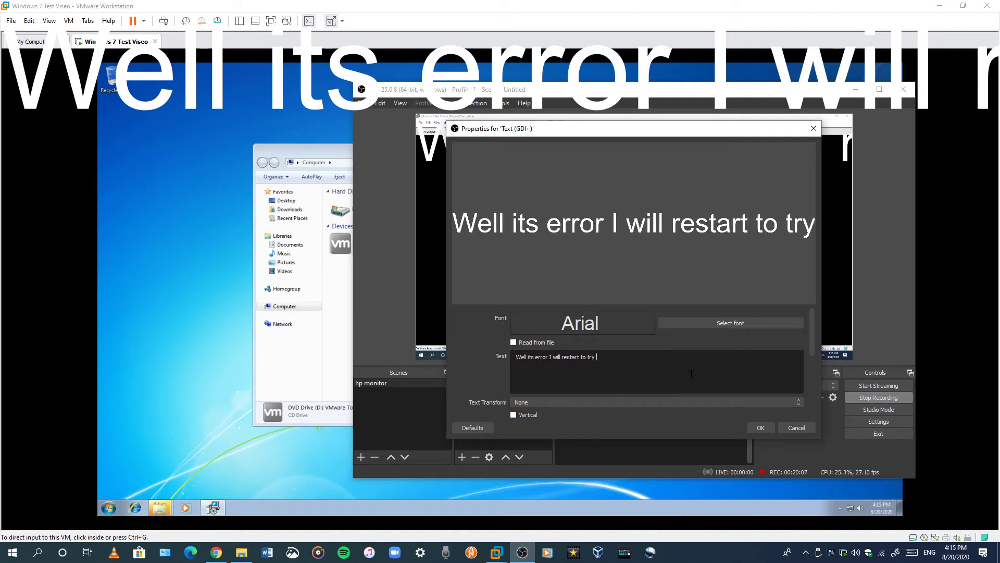
type(" agai")
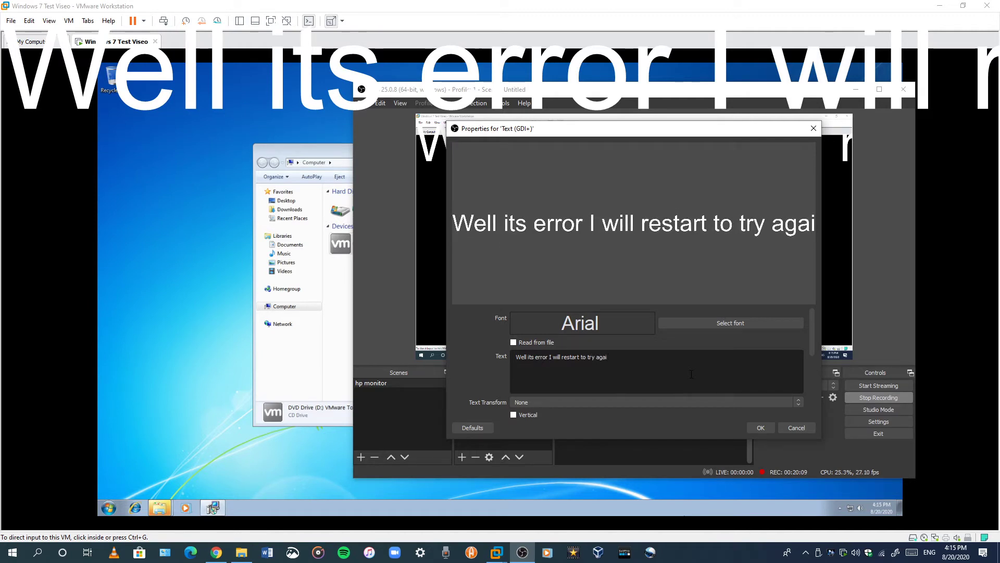
type("n")
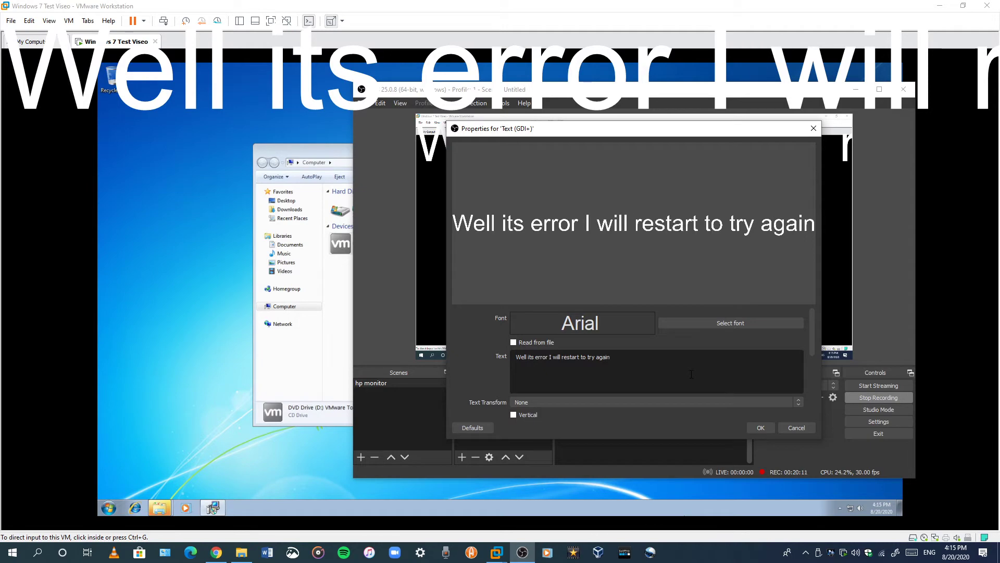
left_click(796, 428)
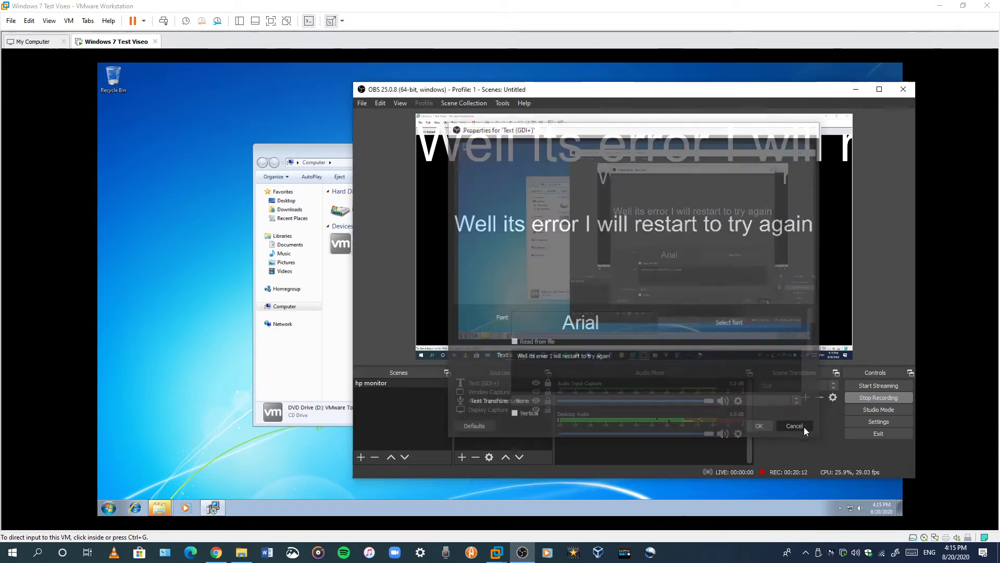
left_click(855, 89)
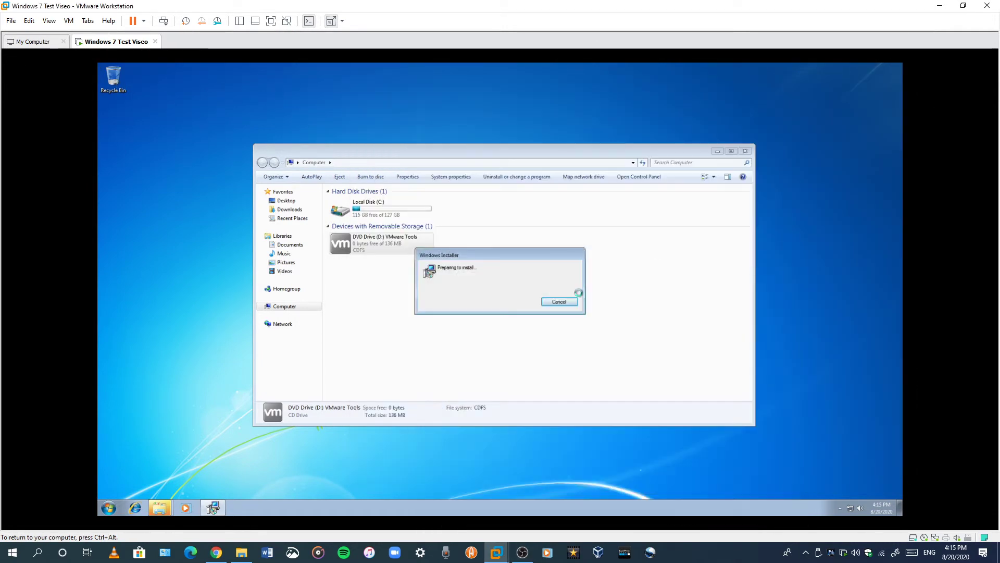
Bring up the guest's AutoPlay window for the VMware Tools disc and close it
left_click(505, 297)
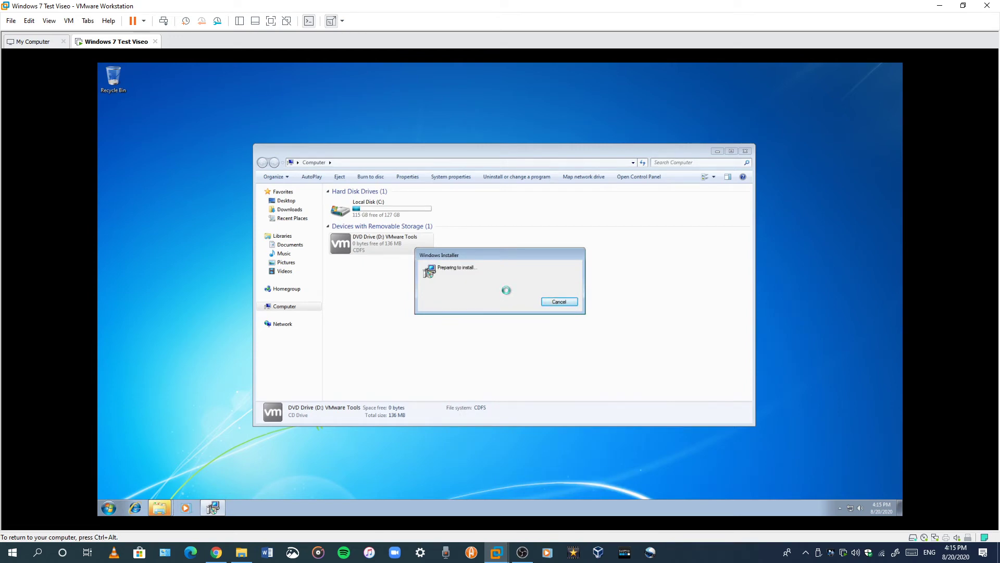
mouse_move(154, 511)
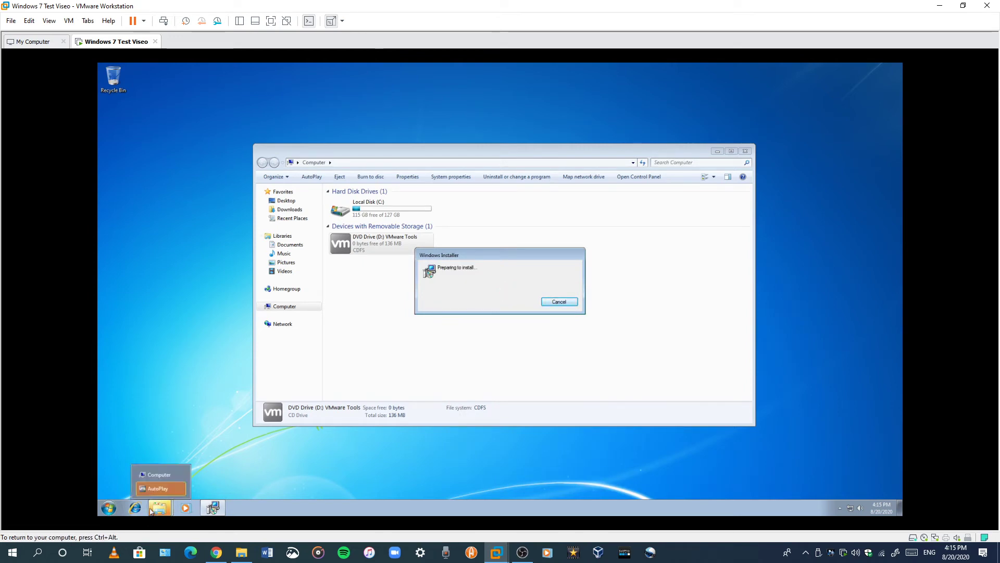
left_click(158, 489)
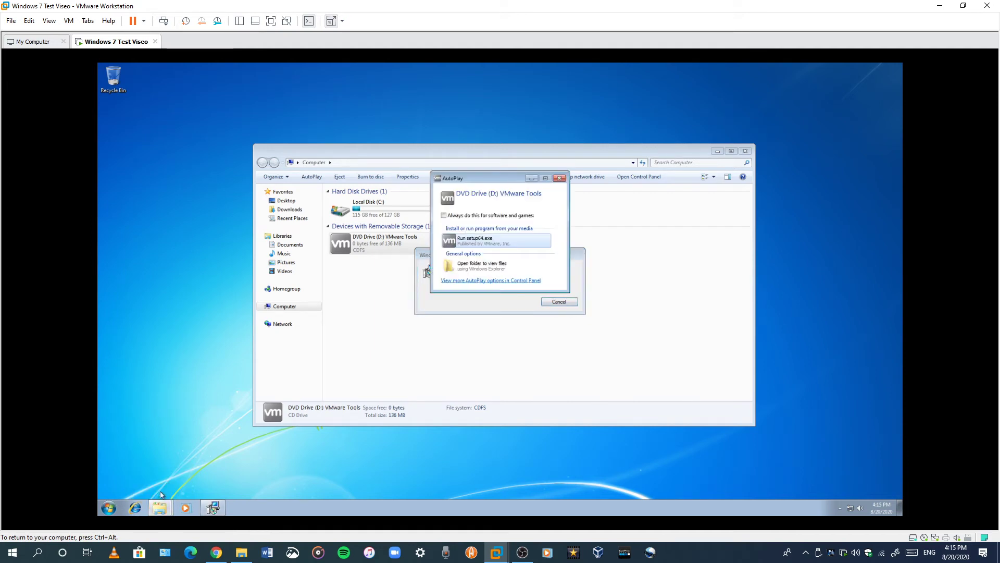
left_click(560, 178)
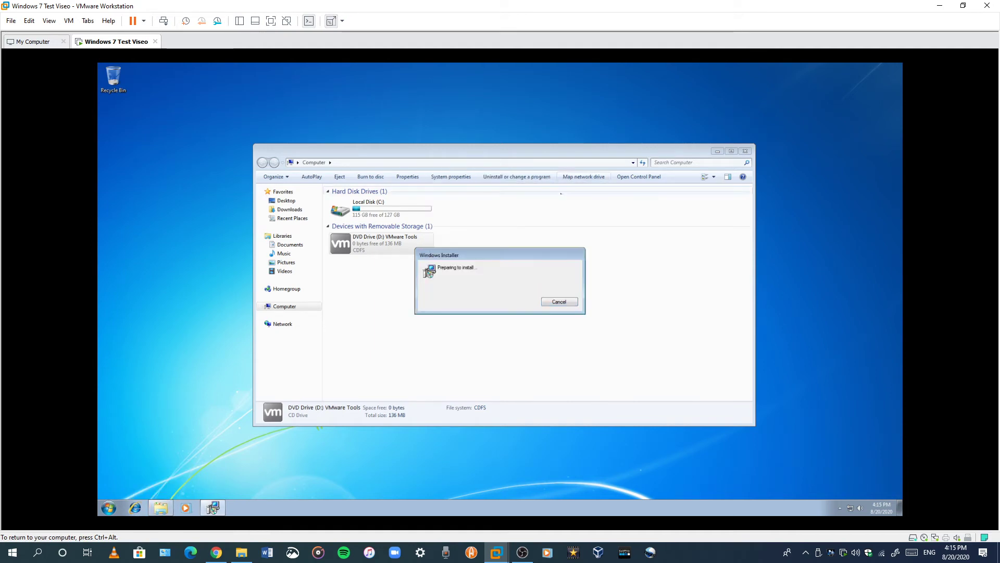
Switch to Chrome to check the playing YouTube video's loop option, and return to the virtual machine in VMware Workstation
key("ctrl+alt+Return")
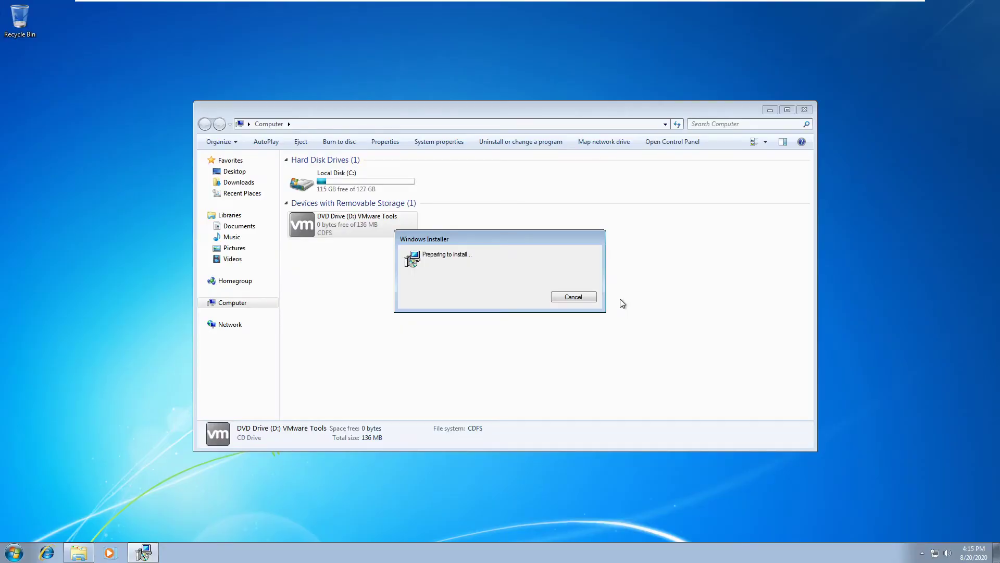
key("ctrl+alt+Return")
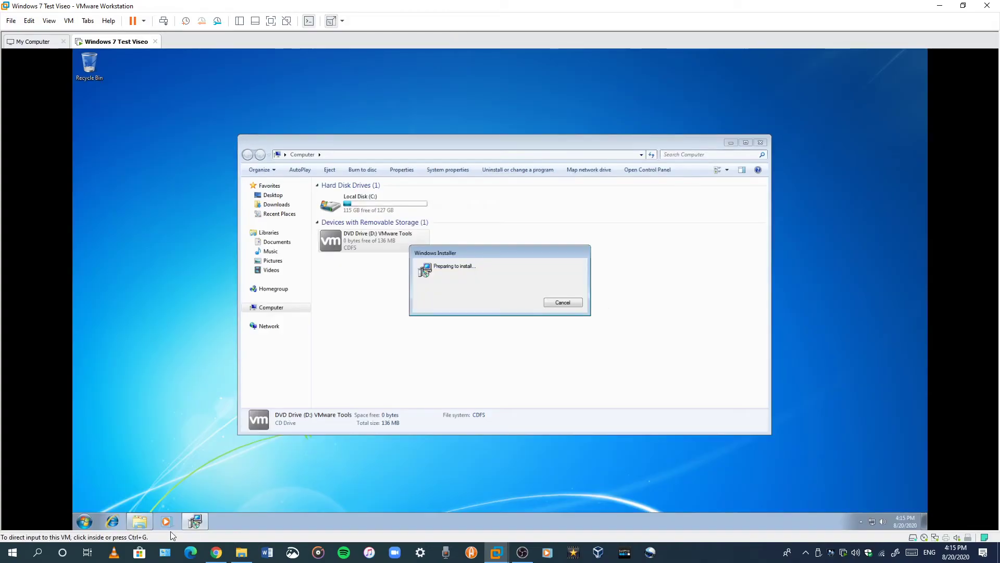
left_click(216, 553)
right_click(214, 223)
right_click(214, 223)
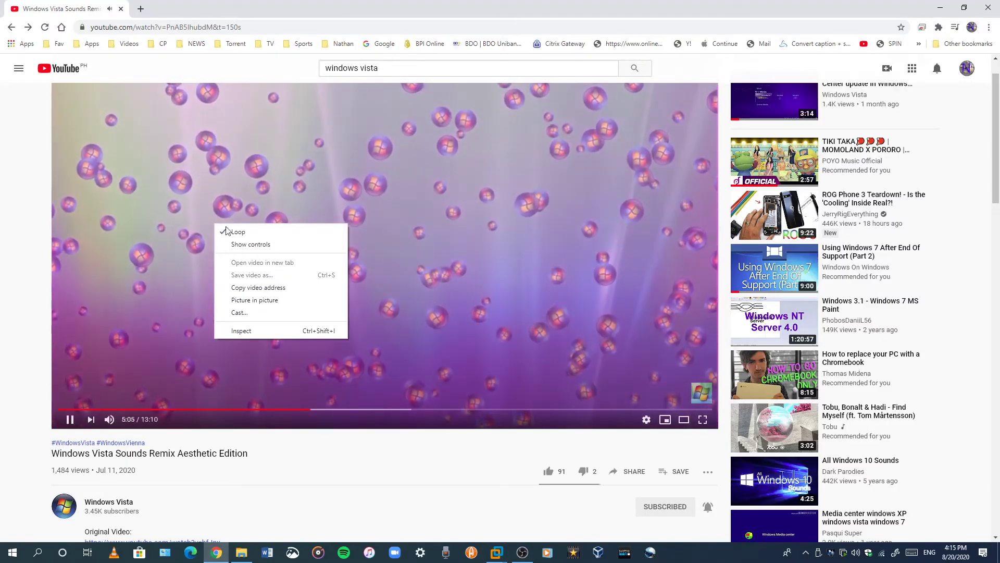
left_click(489, 551)
left_click(532, 469)
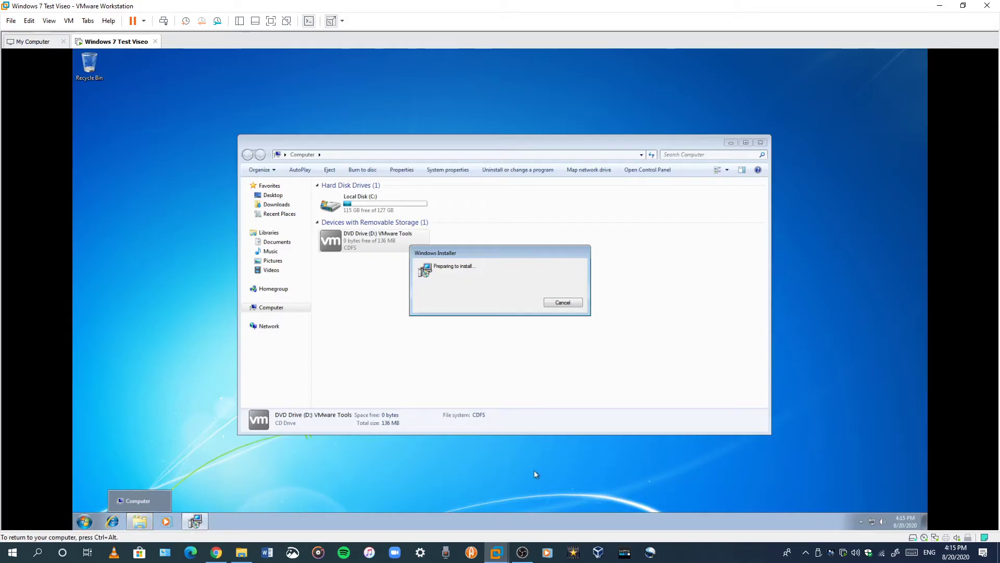
Show the virtual machine in full screen and bring the VMware Tools Setup wizard to the front
key("ctrl+alt+Return")
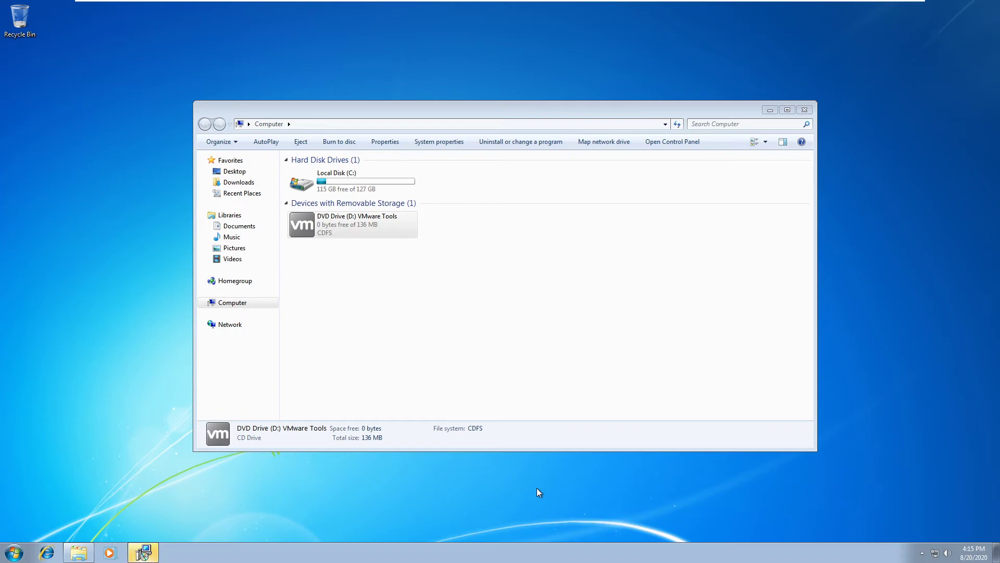
left_click(140, 554)
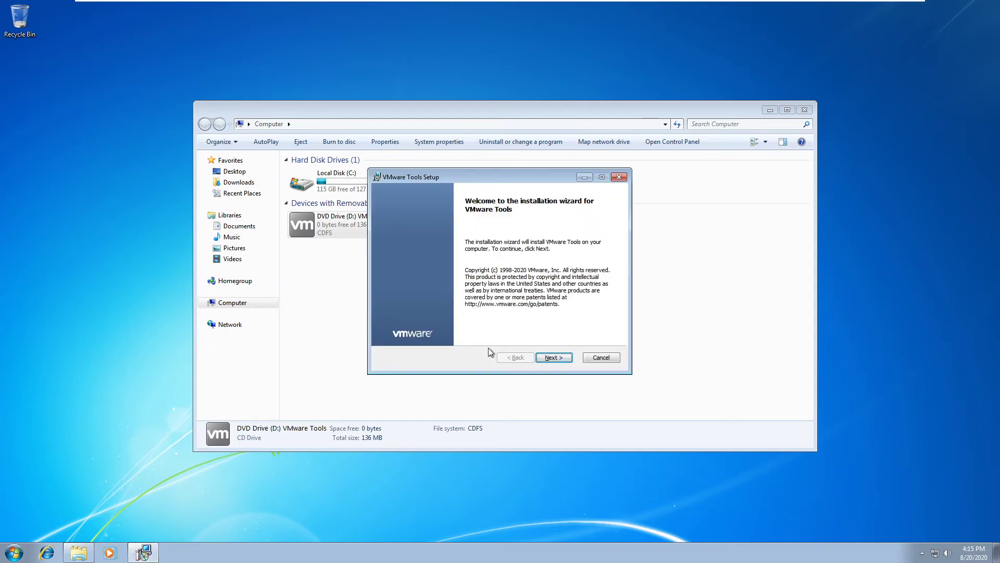
Switch to OBS, preview the caption "There you are" in the Text (GDI+) source, and discard it
key("ctrl+alt+Return")
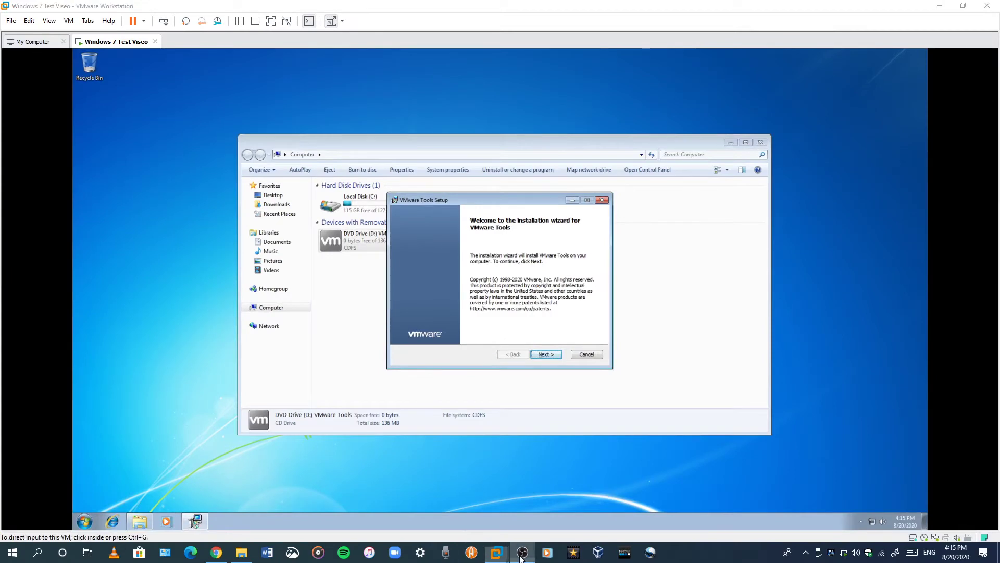
left_click(523, 552)
right_click(509, 396)
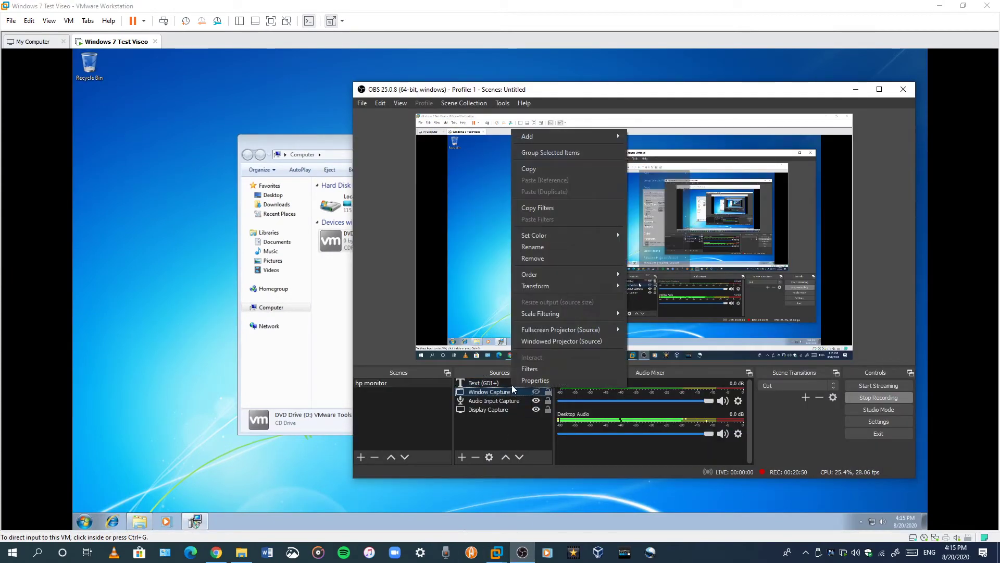
left_click(492, 387)
right_click(493, 387)
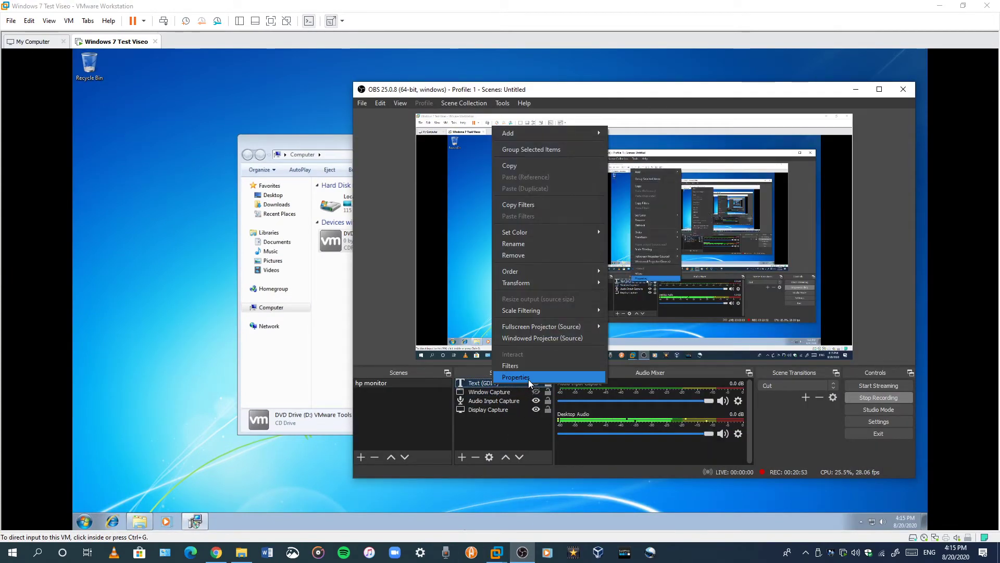
left_click(508, 390)
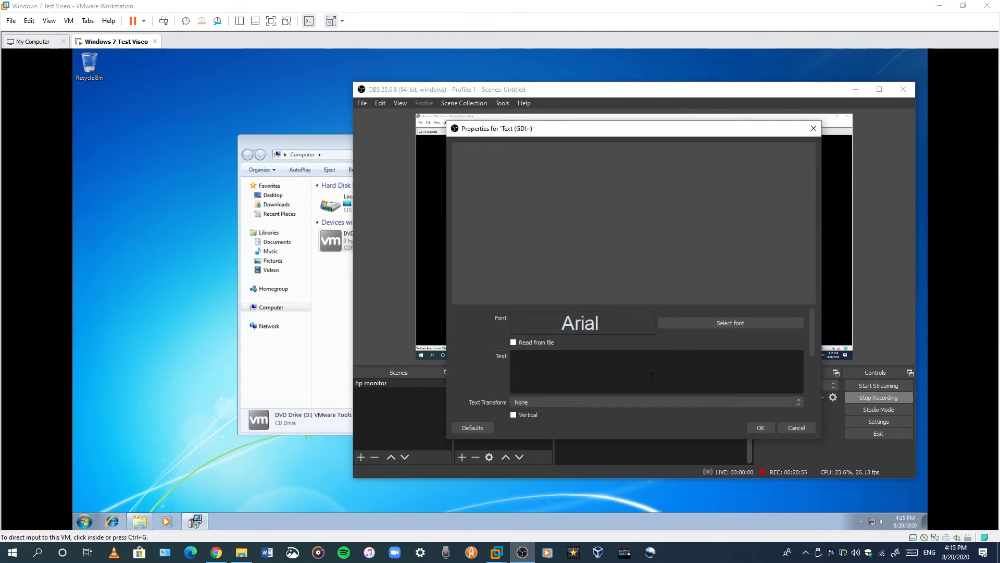
type("Te")
key("BackSpace")
type("here")
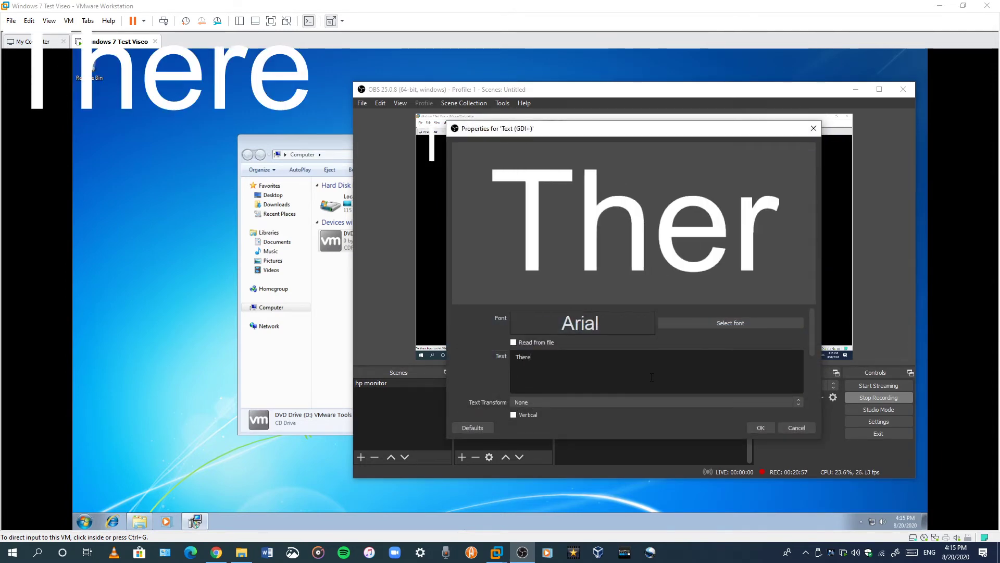
type(" you are")
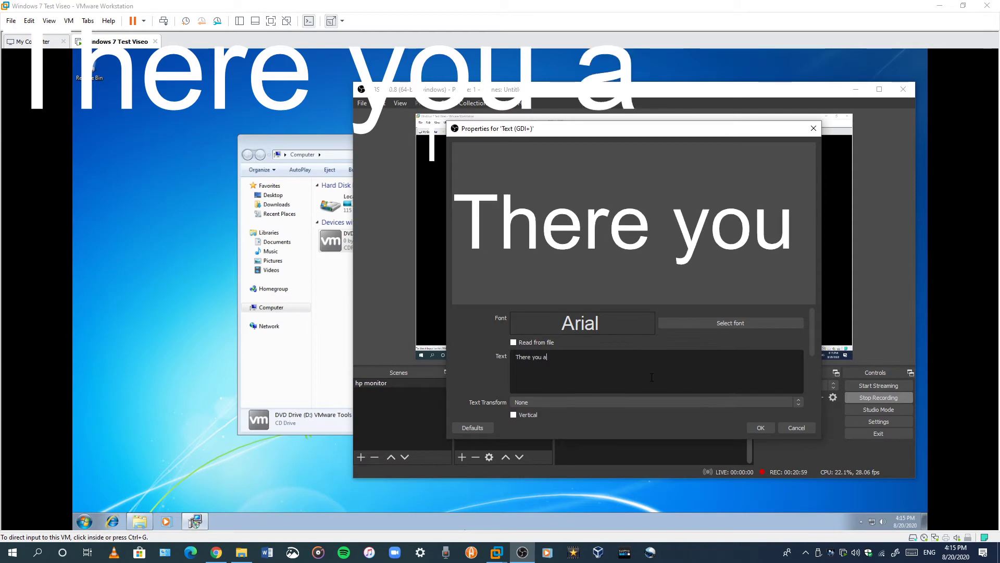
left_click(792, 426)
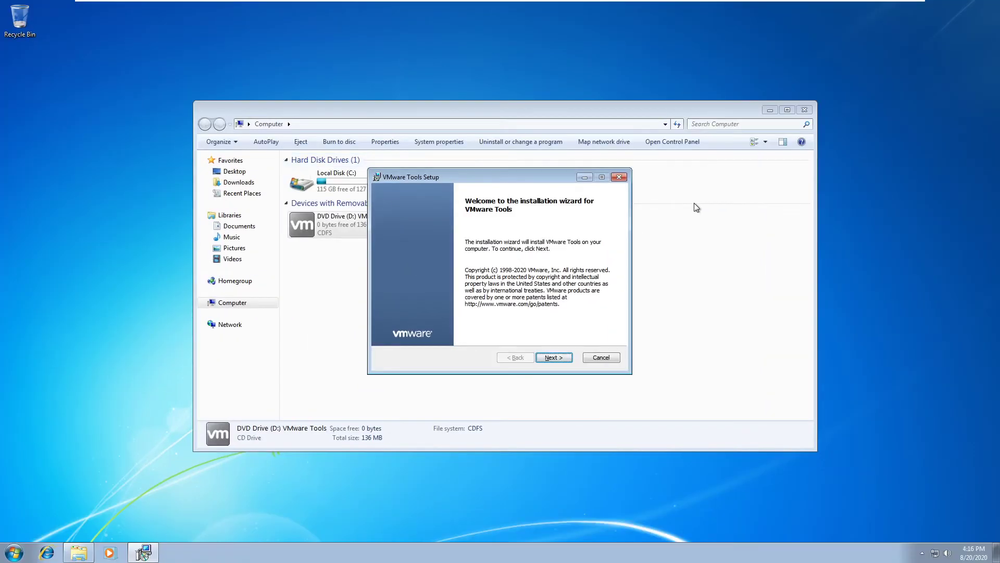
Install VMware Tools with the Complete setup type and restart the guest when setup finishes
left_click(552, 357)
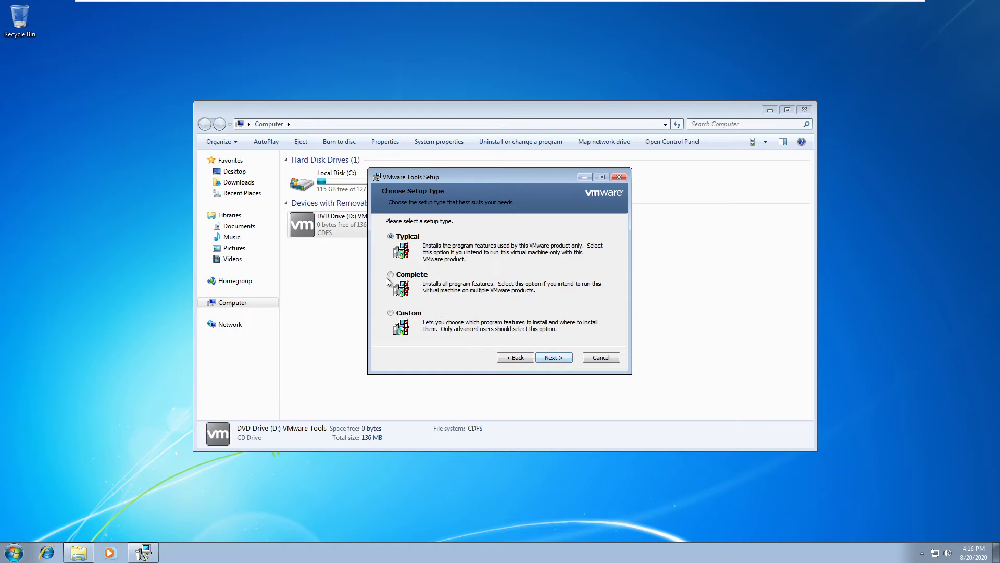
left_click(418, 278)
left_click(564, 357)
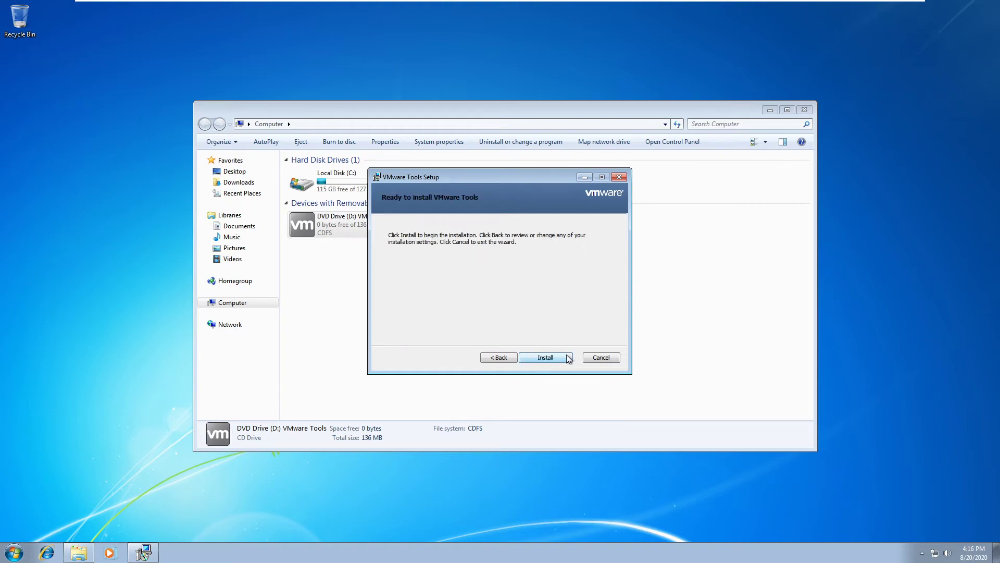
left_click(567, 358)
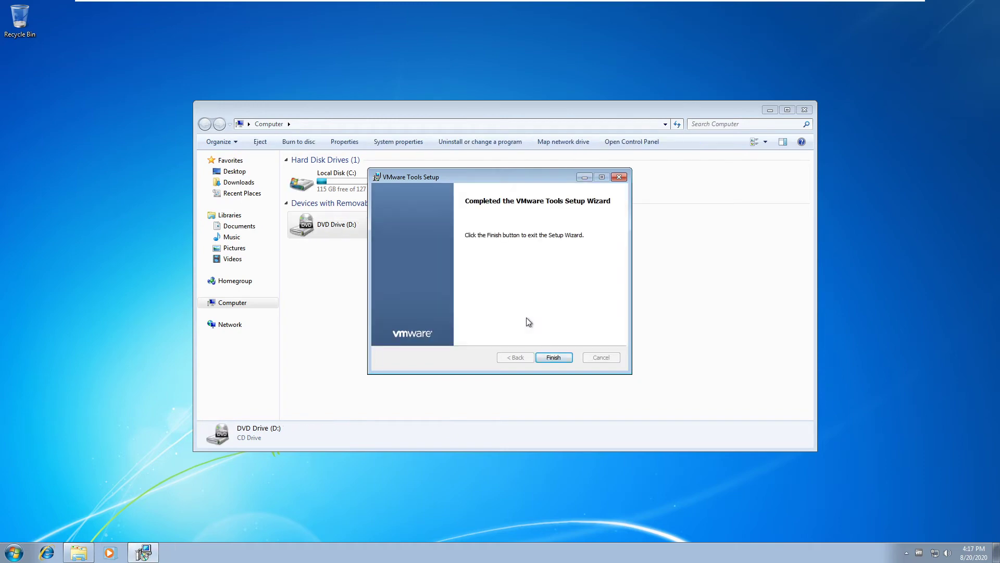
left_click(549, 357)
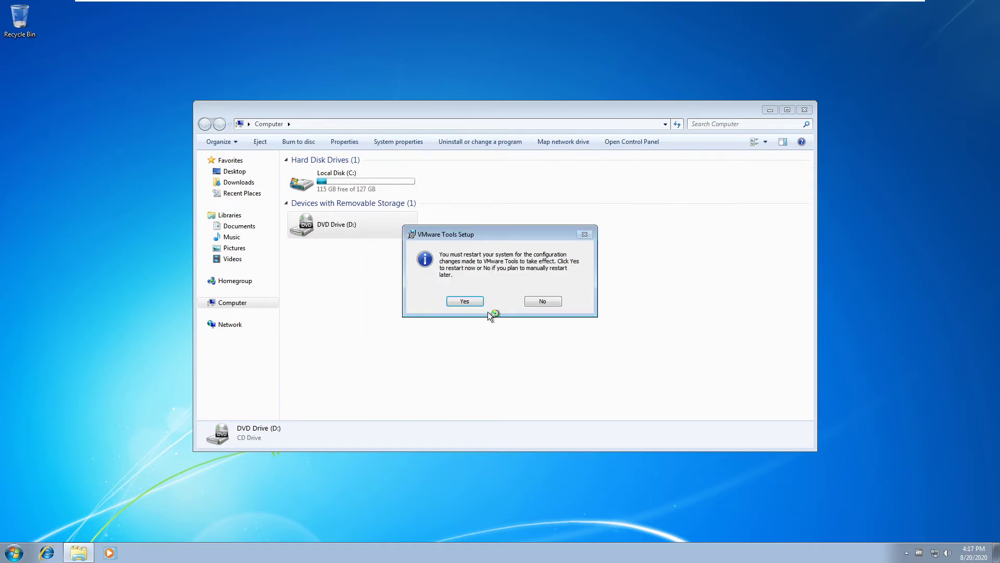
left_click(465, 302)
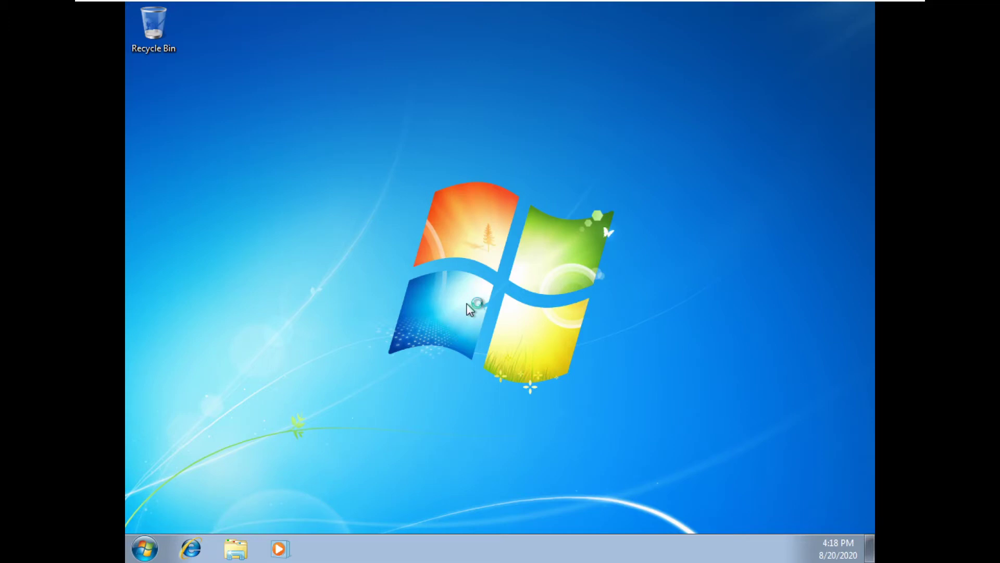
Set the guest's screen resolution to 1920 × 1080, keep the change, and close the Screen Resolution window
right_click(475, 303)
right_click(483, 295)
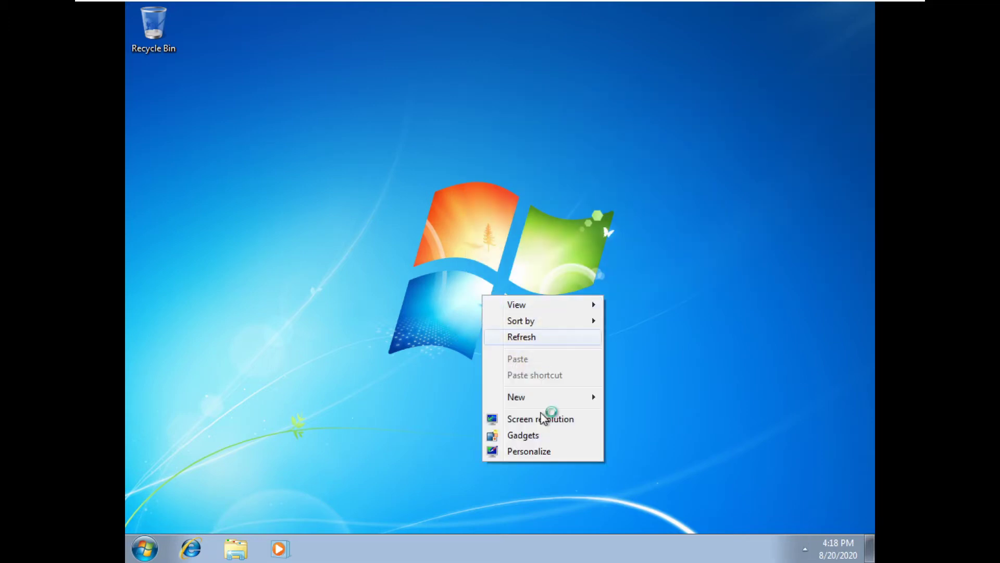
left_click(516, 419)
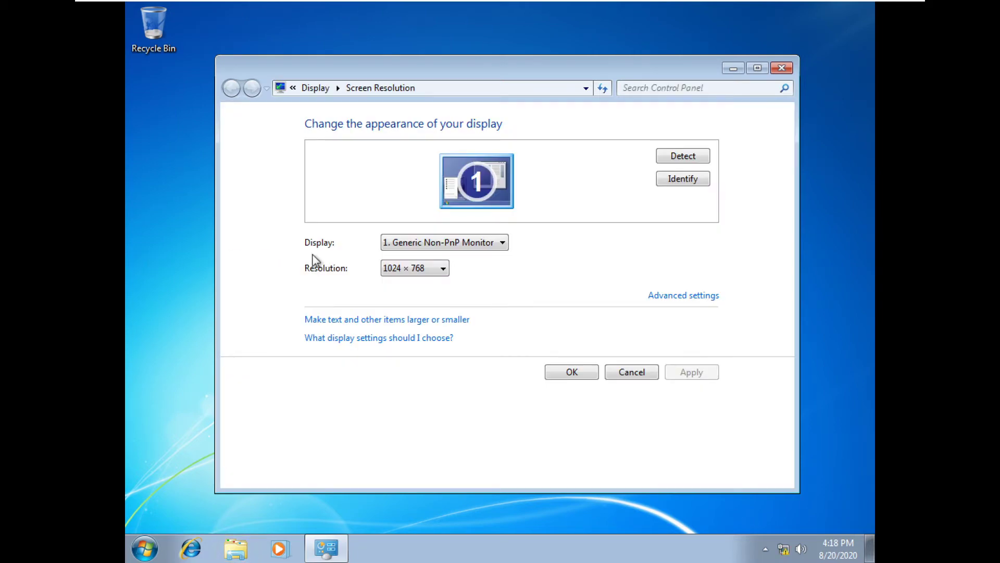
left_click(389, 270)
left_click_drag(399, 322, 397, 354)
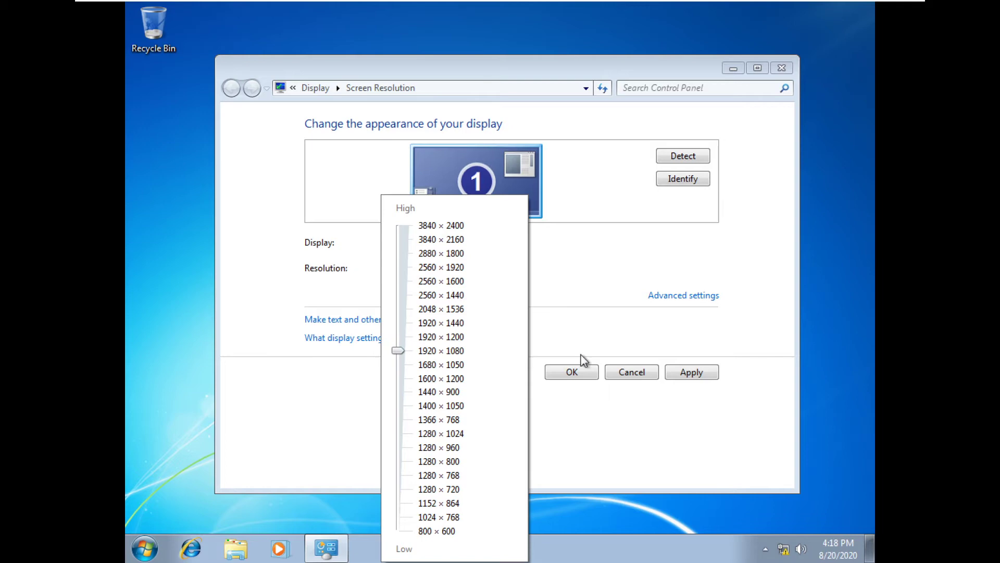
left_click(678, 374)
left_click(678, 374)
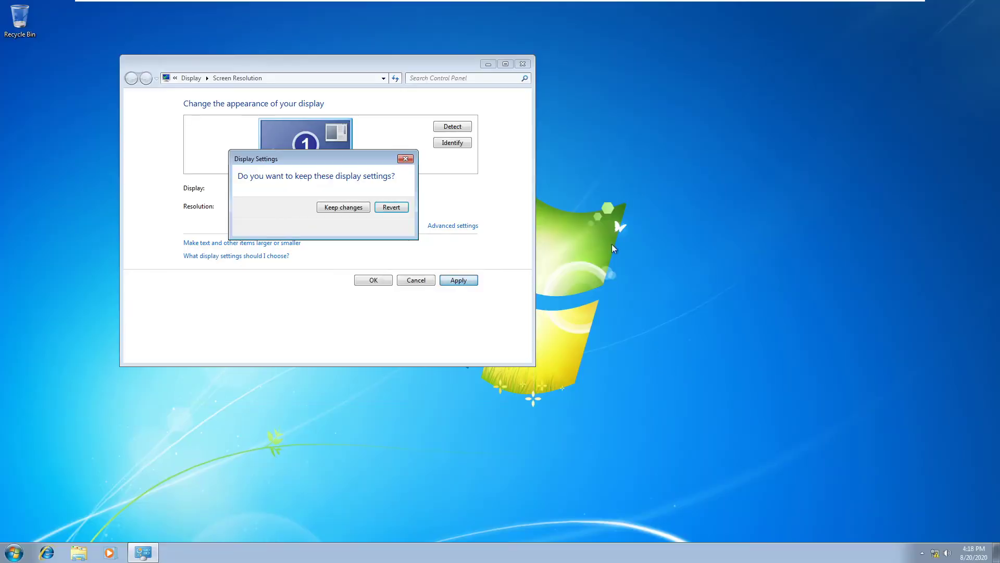
key("Return")
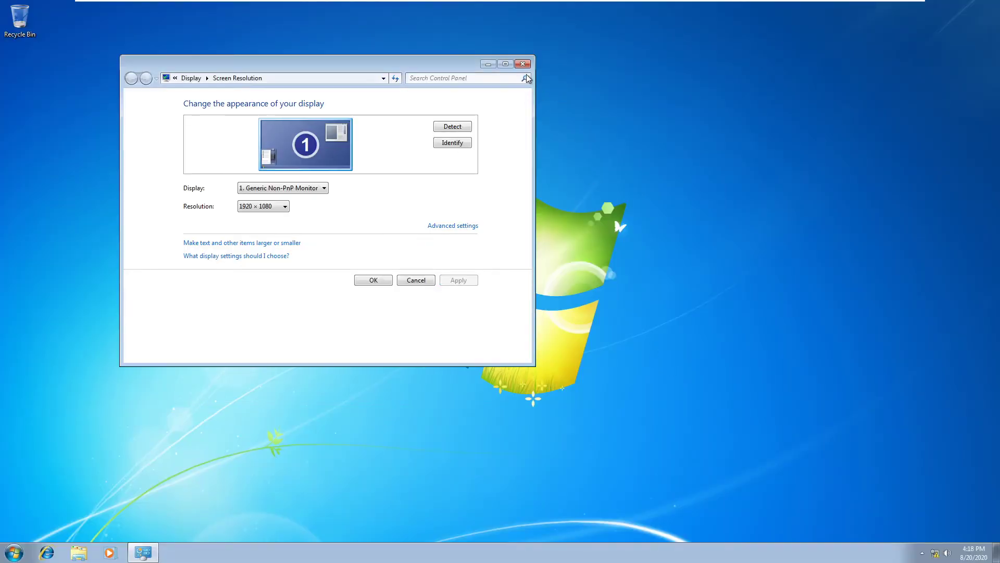
left_click(522, 63)
Apply the Windows 7 Aero theme in the guest's Personalization settings and close the window
left_click(14, 553)
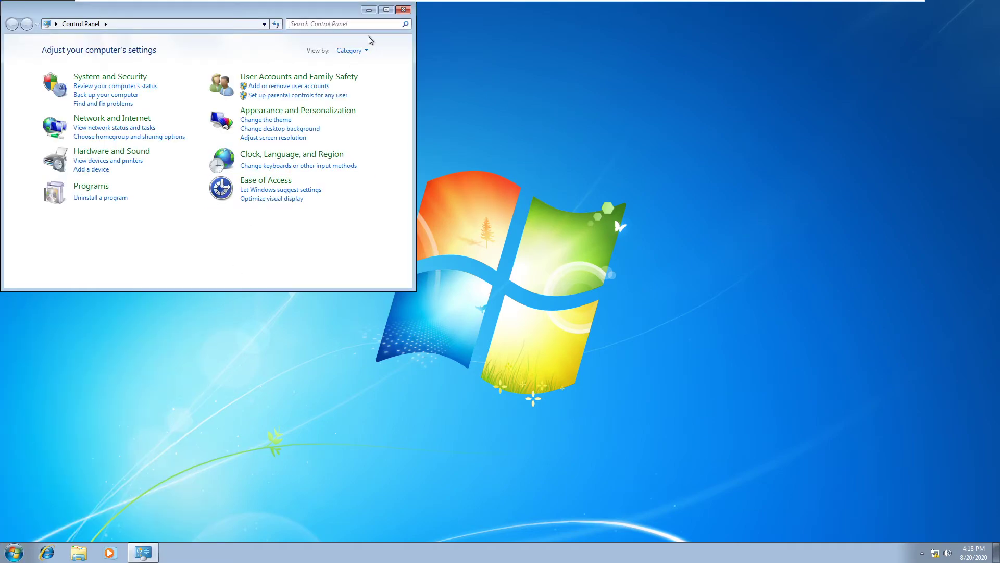
left_click(312, 112)
left_click(156, 54)
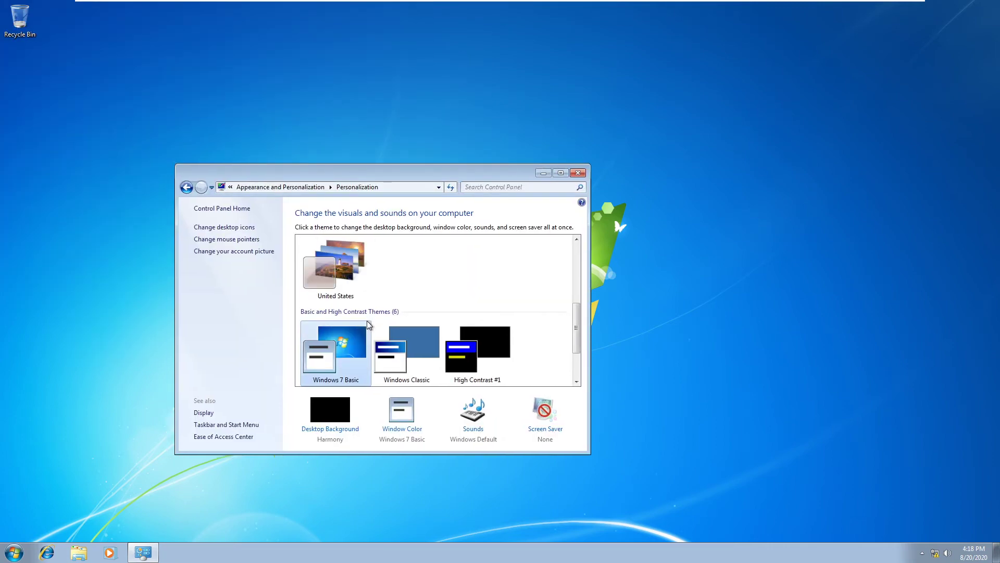
scroll(367, 320, "up", 5)
scroll(358, 295, "up", 1)
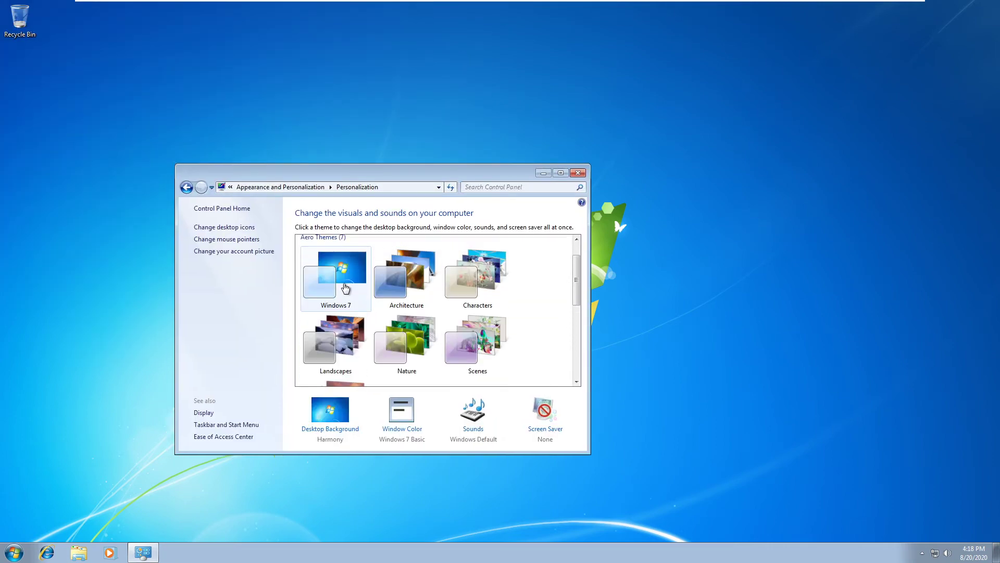
left_click(343, 283)
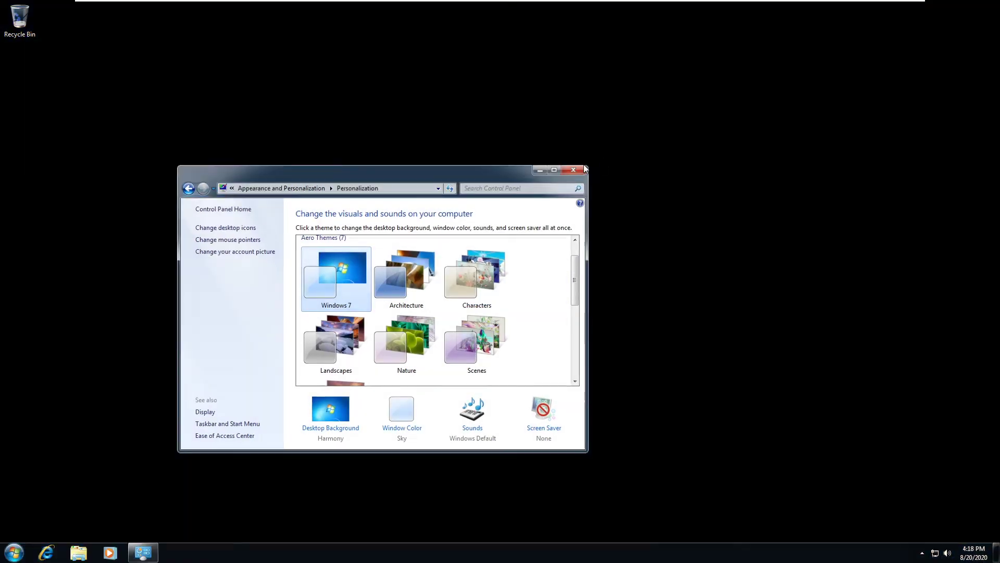
left_click(584, 168)
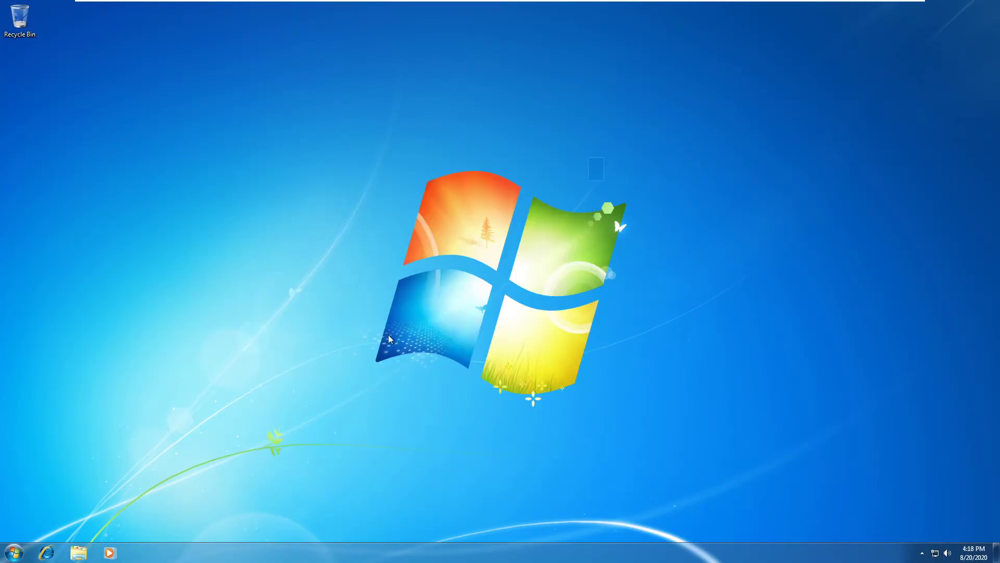
left_click_drag(483, 205, 361, 373)
Copy ChromeSetup from the host's Software folder in File Explorer to the Windows 7 guest's desktop in VMware Workstation
key("ctrl+alt+Return")
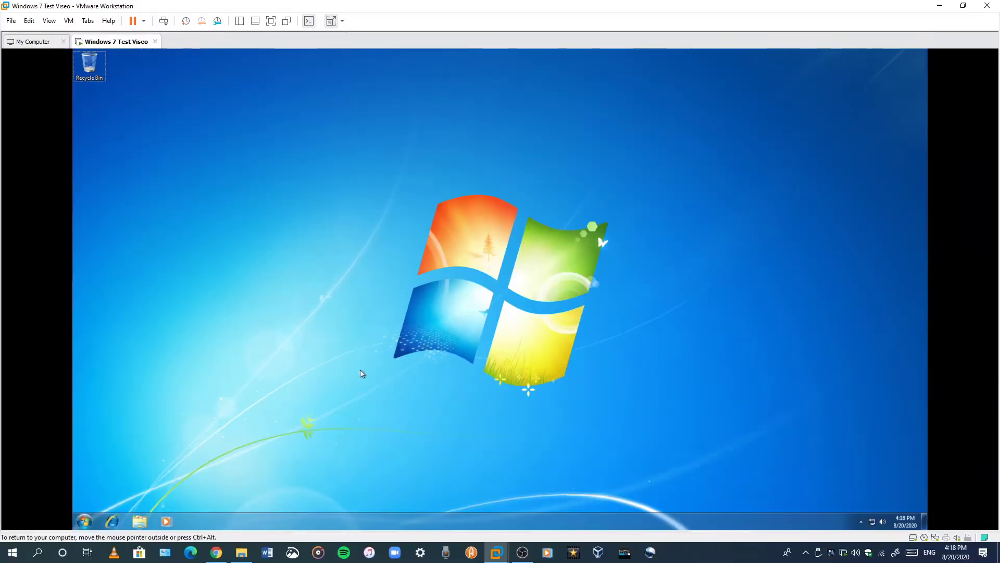
left_click(216, 552)
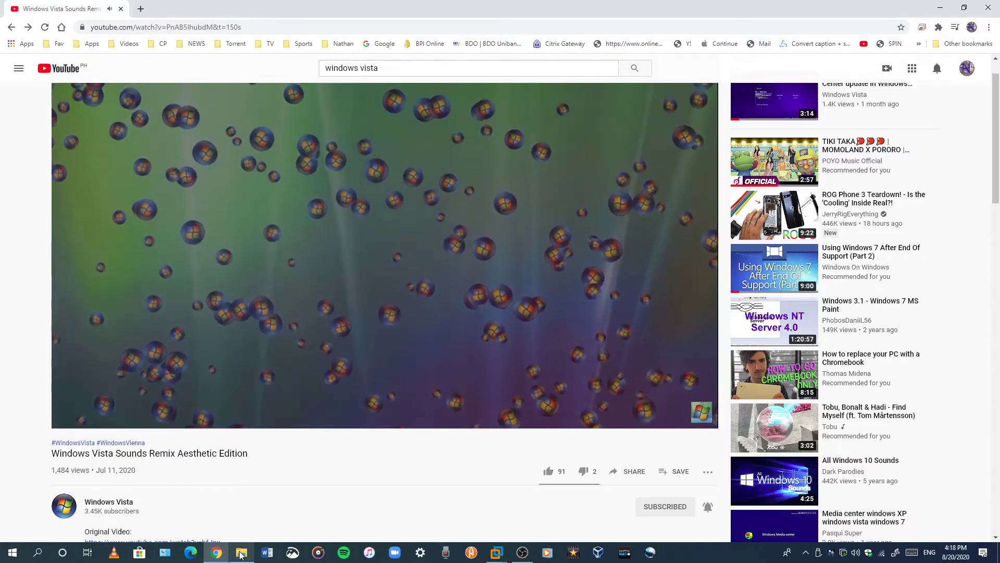
left_click(242, 552)
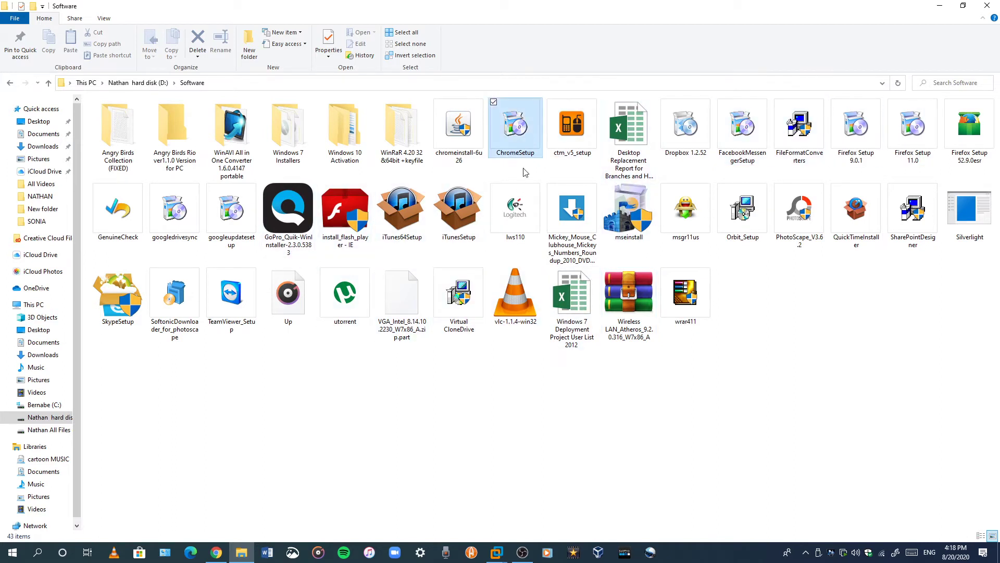
left_click_drag(516, 128, 95, 115)
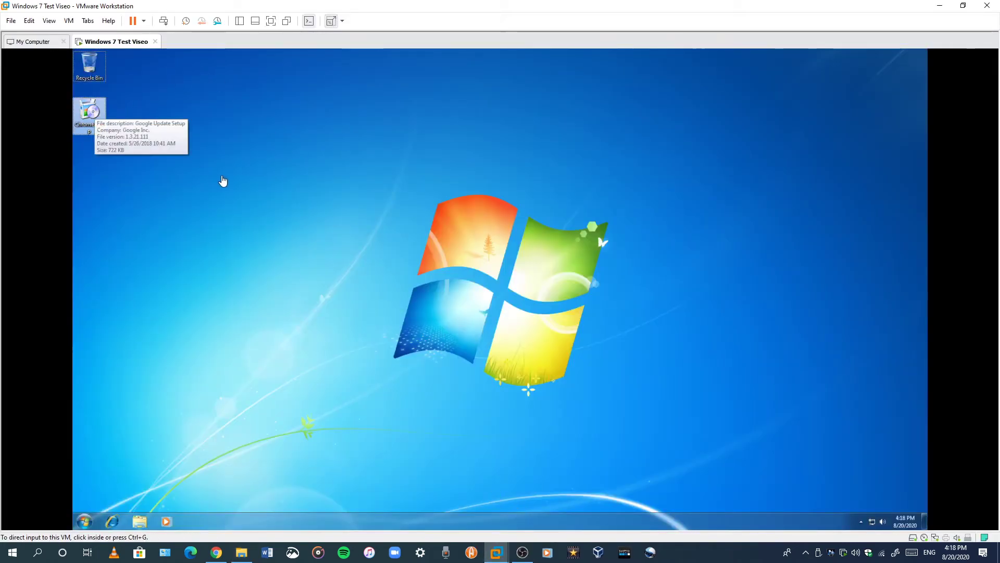
Install Google Chrome in the full-screen guest with ChromeSetup, allow the installer's changes, and close the Chrome welcome window
key("ctrl+alt+Return")
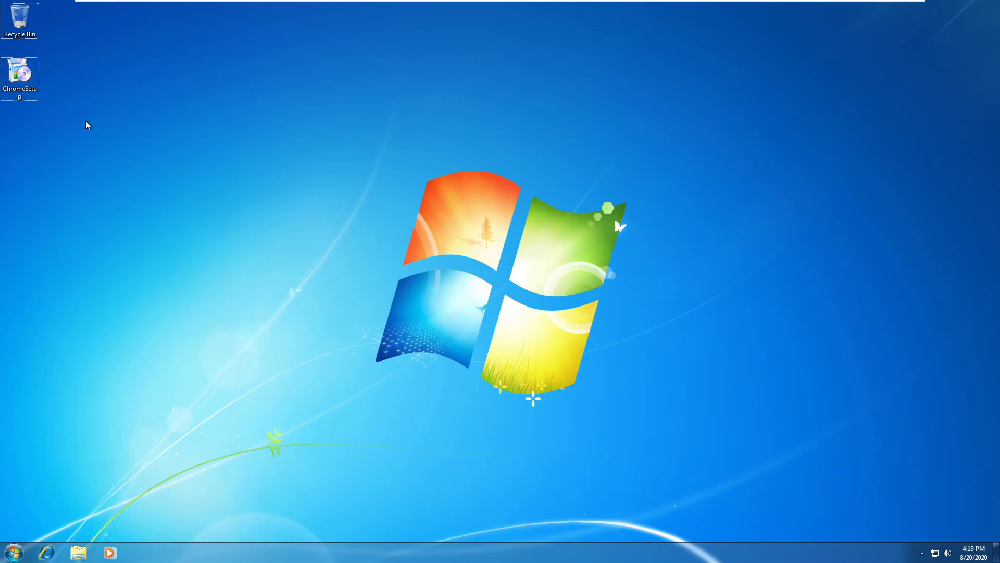
double_click(32, 84)
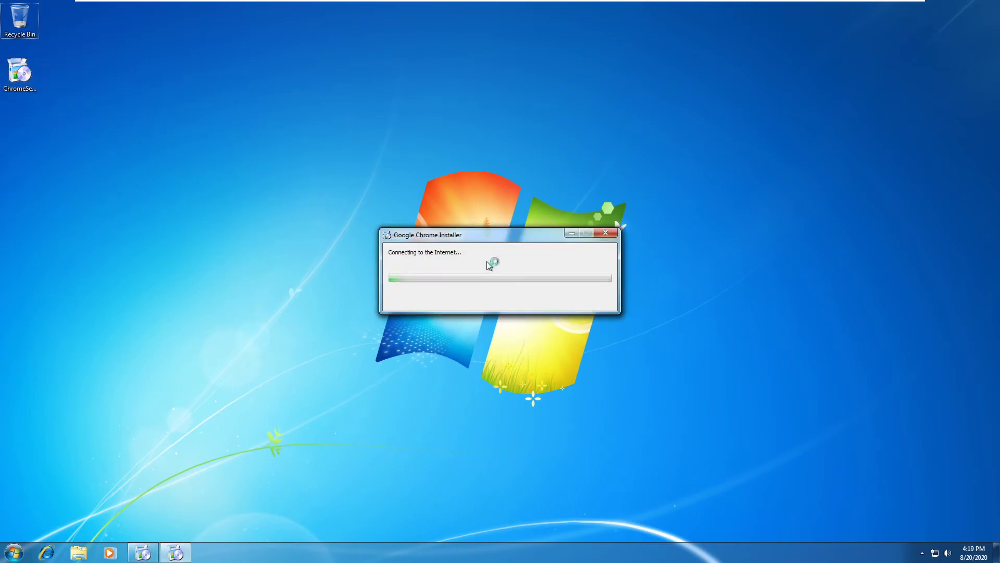
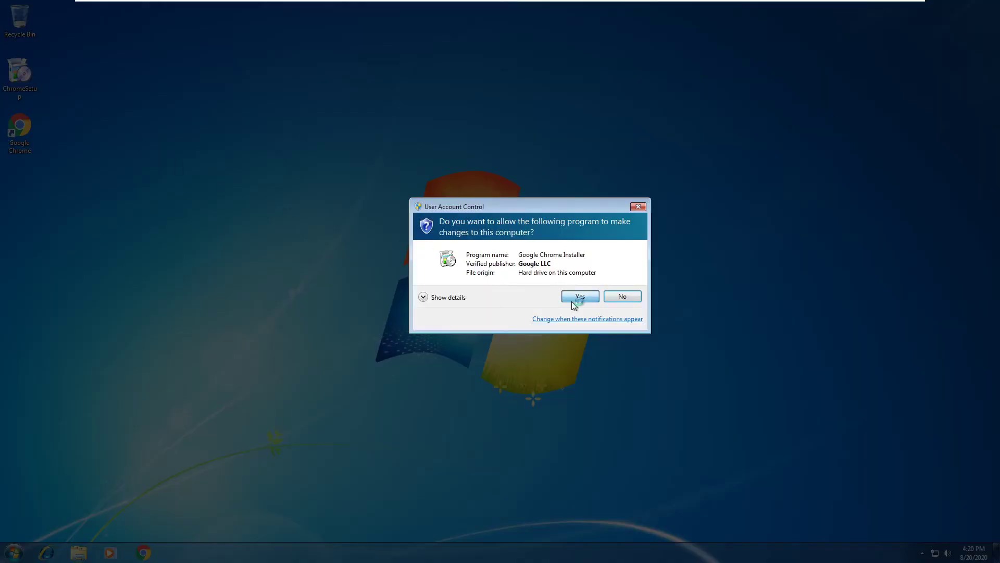
left_click(571, 301)
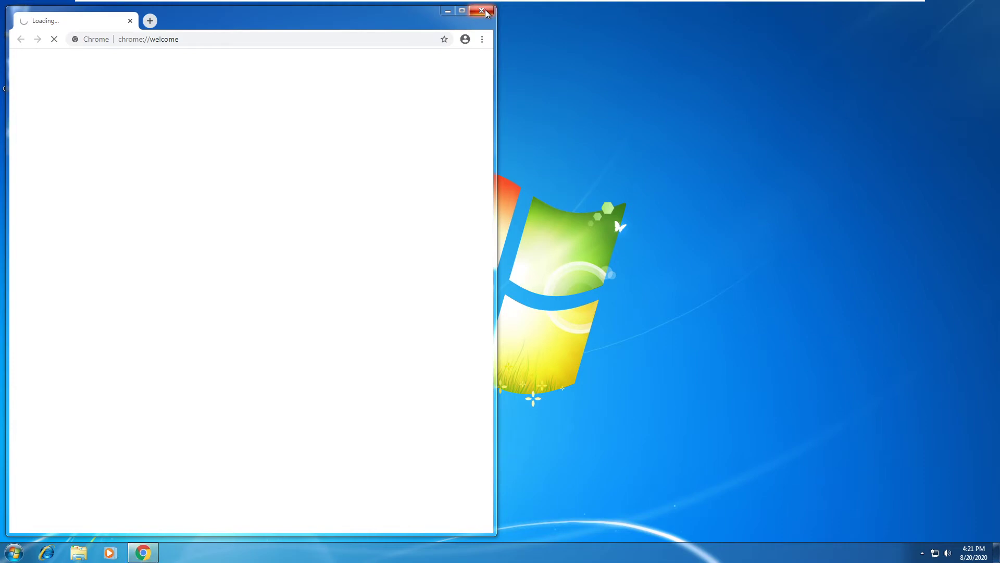
left_click(482, 11)
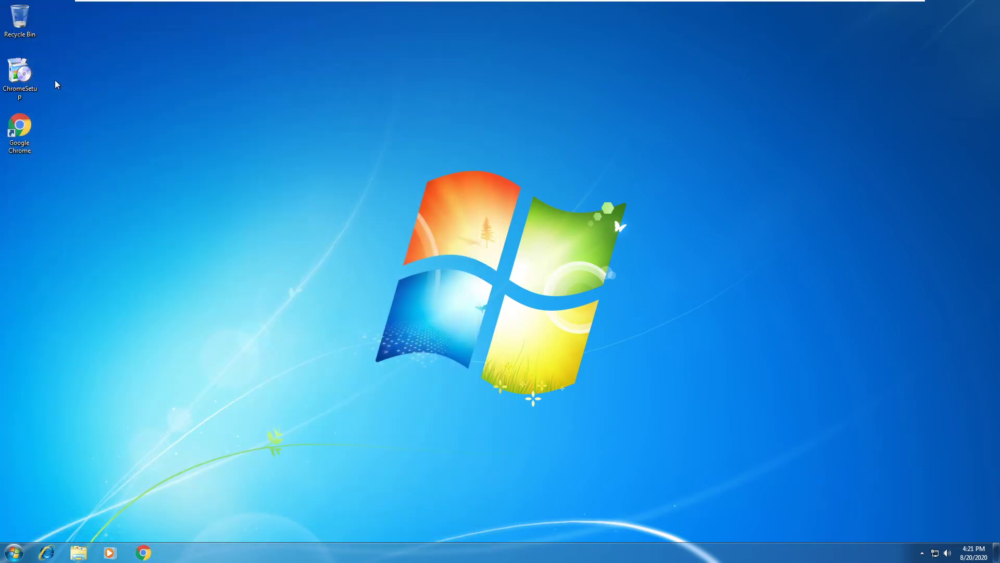
Permanently delete the ChromeSetup file through the Recycle Bin and move the Google Chrome shortcut directly below the Recycle Bin
right_click(19, 27)
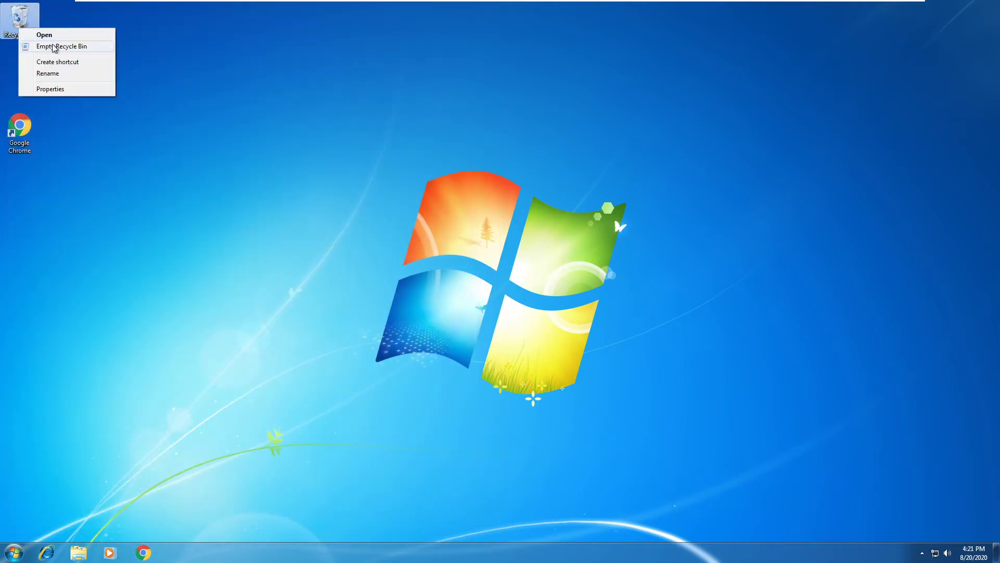
left_click(54, 46)
left_click(541, 318)
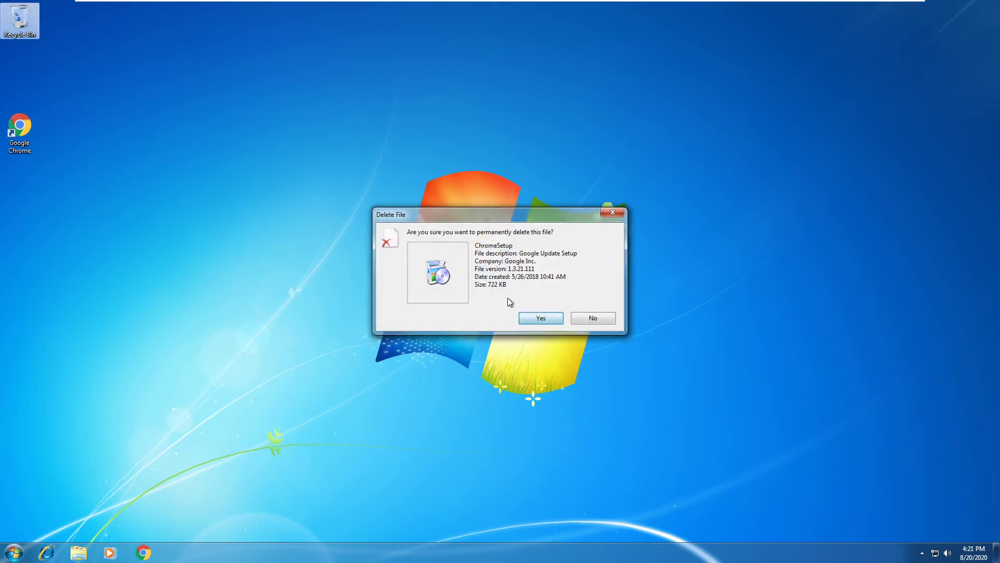
left_click_drag(20, 130, 24, 75)
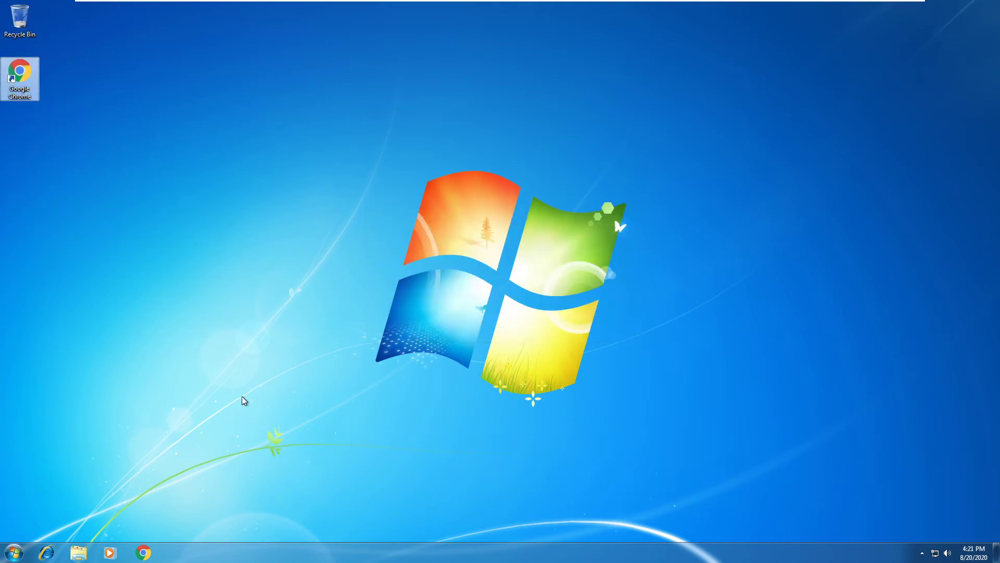
Launch Google Chrome in the guest, return the virtual machine to full screen, and reposition the browser window
key("ctrl+alt+Return")
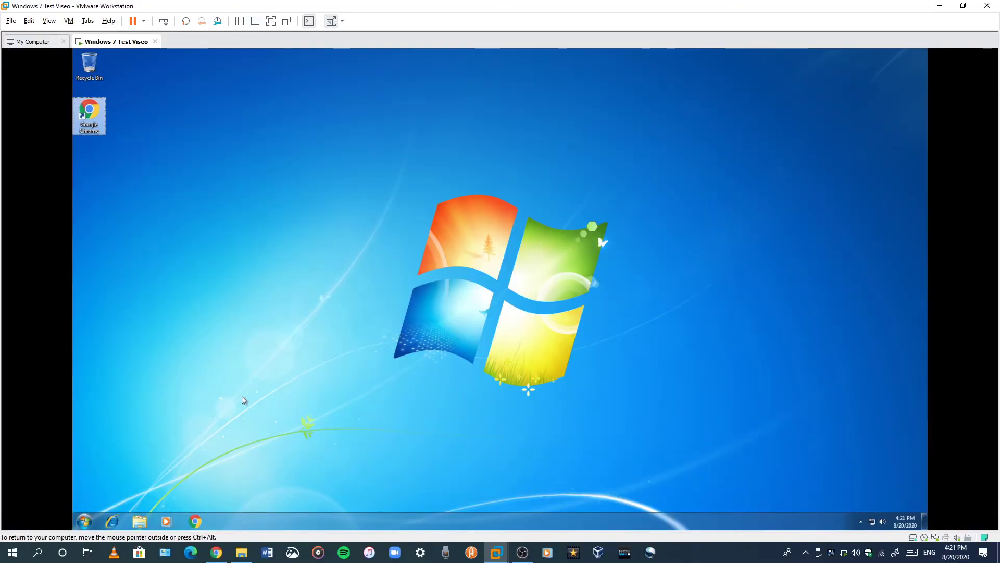
left_click(196, 522)
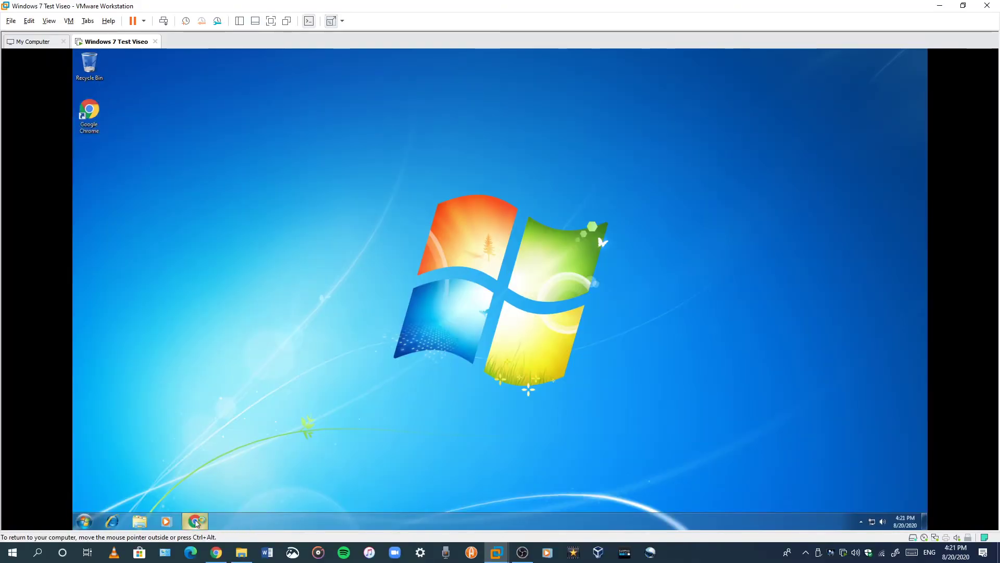
key("ctrl+alt+Return")
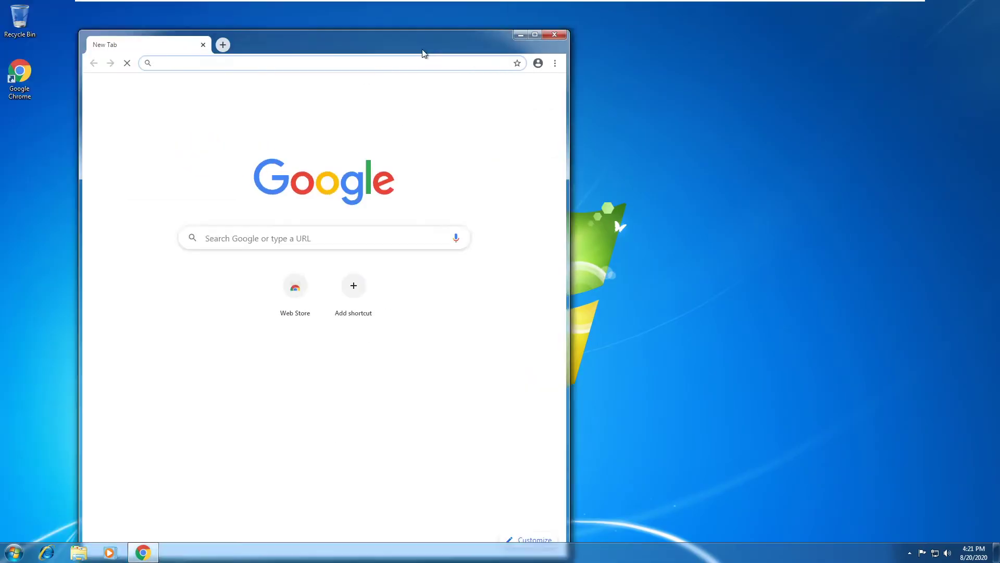
left_click_drag(423, 52, 694, 142)
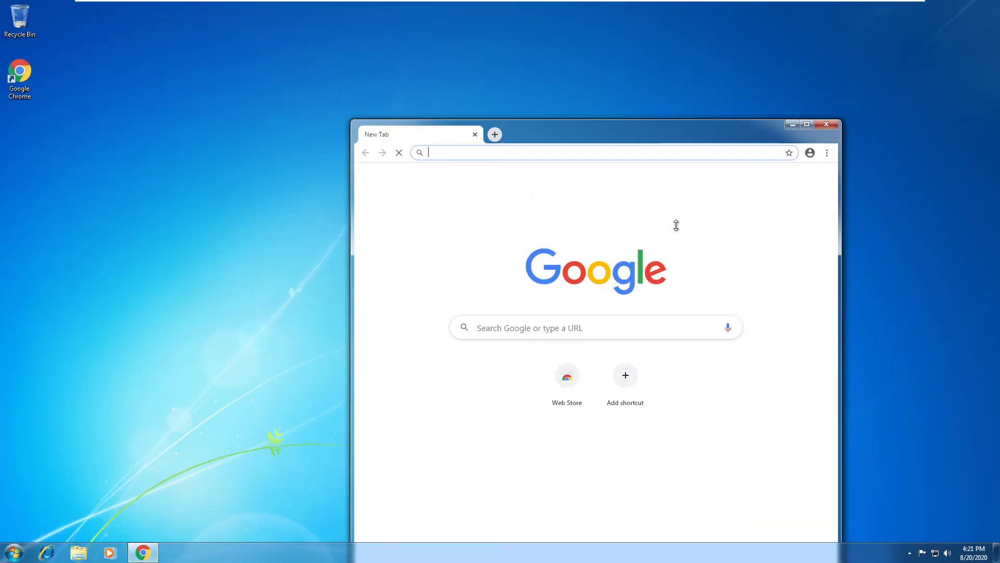
left_click_drag(676, 225, 579, 98)
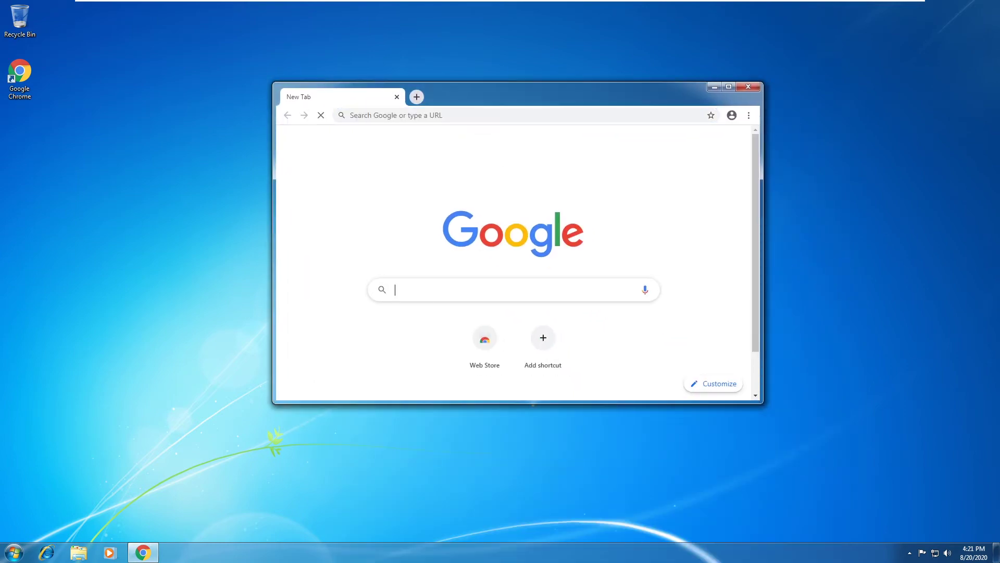
Search Google for "imgburn download" in the guest's browser
type("im")
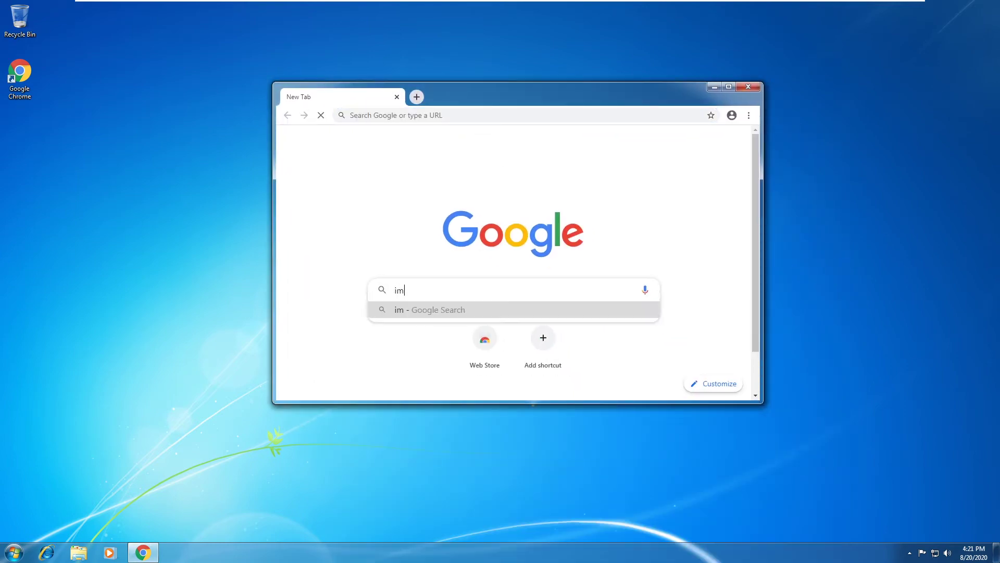
type("gburb")
type(" download")
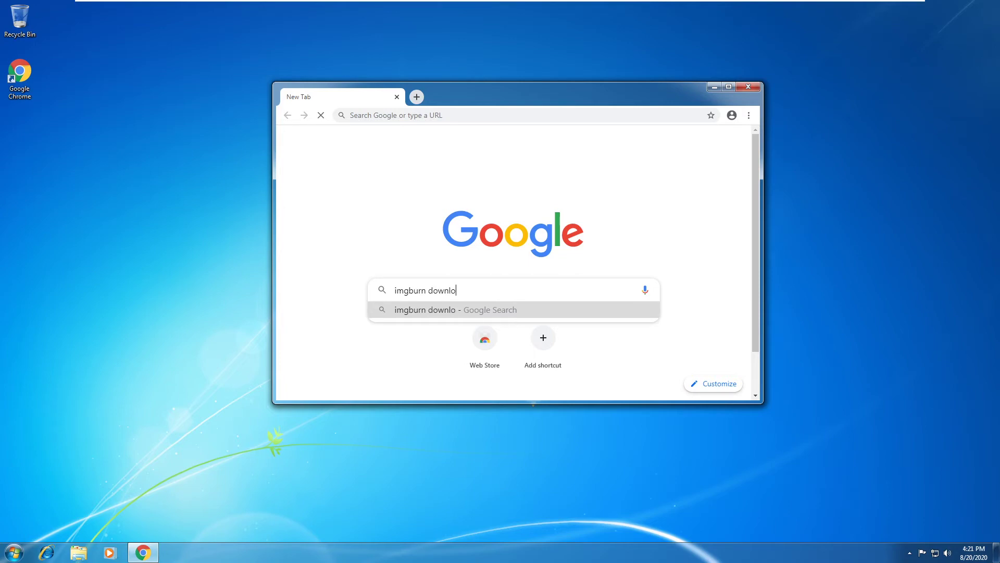
key("Return")
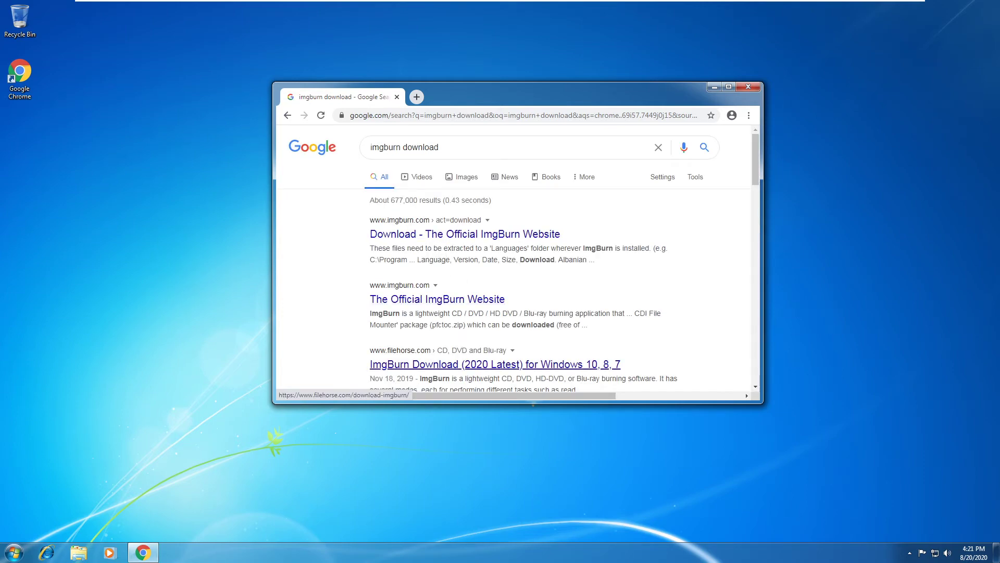
Try to load the FileHorse ImgBurn download page in the guest's maximized browser, and close the browser
left_click(502, 368)
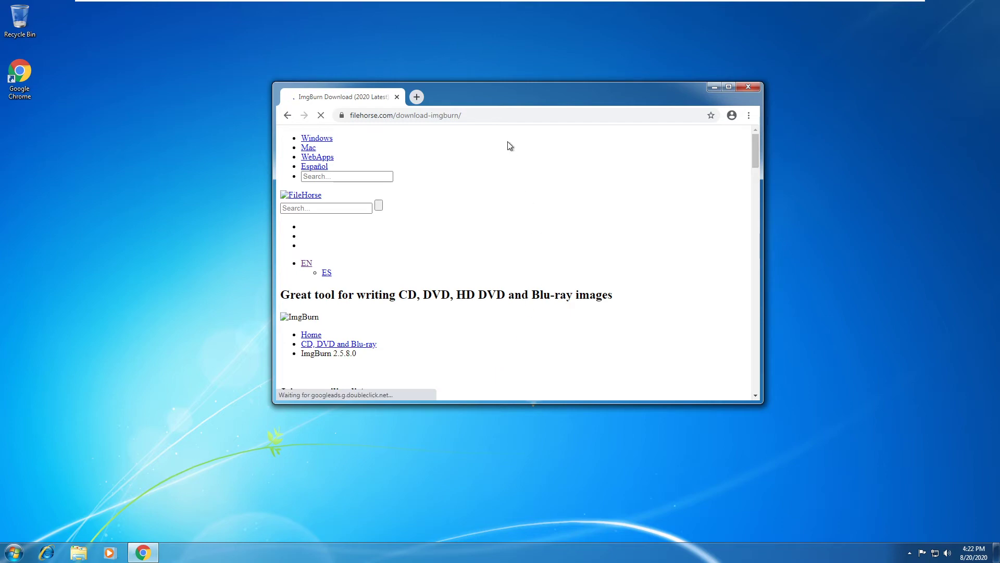
left_click_drag(496, 99, 499, 0)
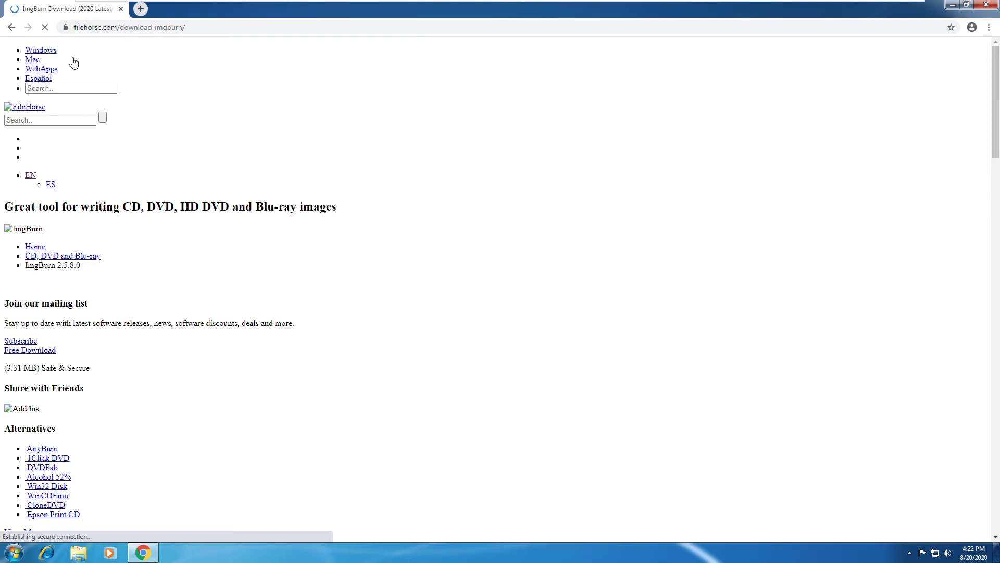
left_click(17, 26)
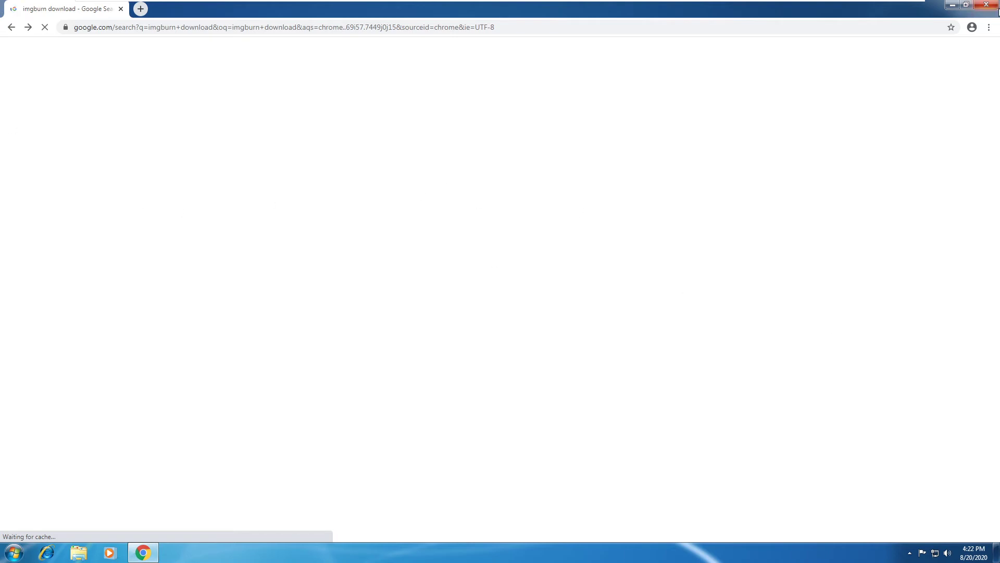
left_click(989, 6)
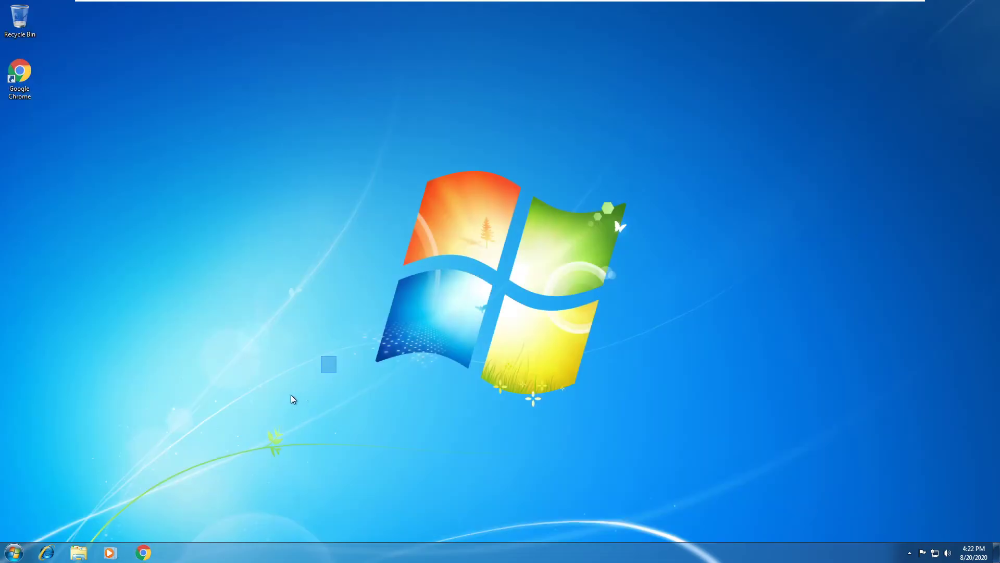
Leave full screen, switch to the host's Chrome, and rewind the YouTube video to about 1:08
key("ctrl+alt+Return")
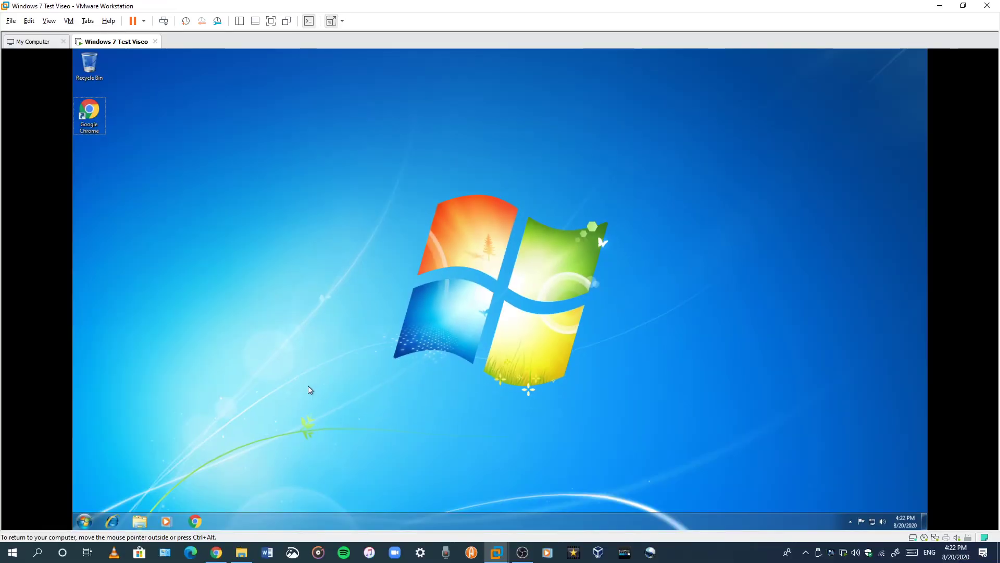
left_click(216, 552)
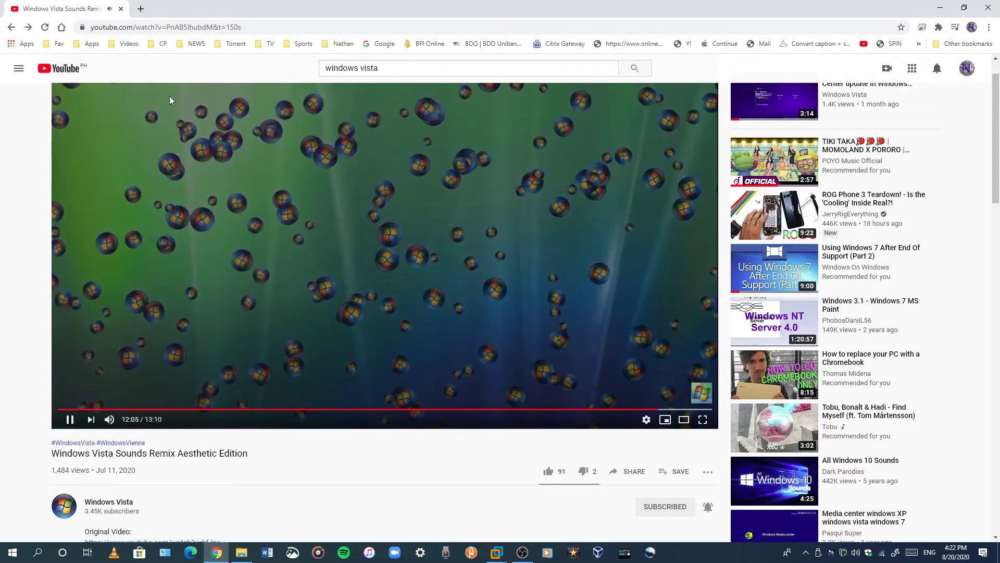
left_click(114, 410)
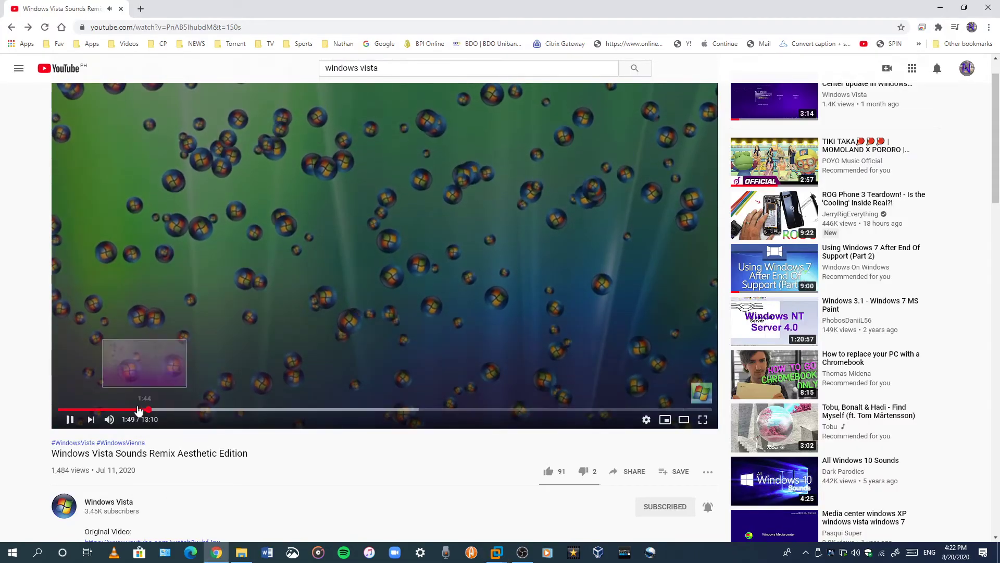
Search for "imgburn download" in a new tab of the host's Chrome and download ImgBurn 2.5.8.0 from FileHorse
left_click(142, 9)
type("img")
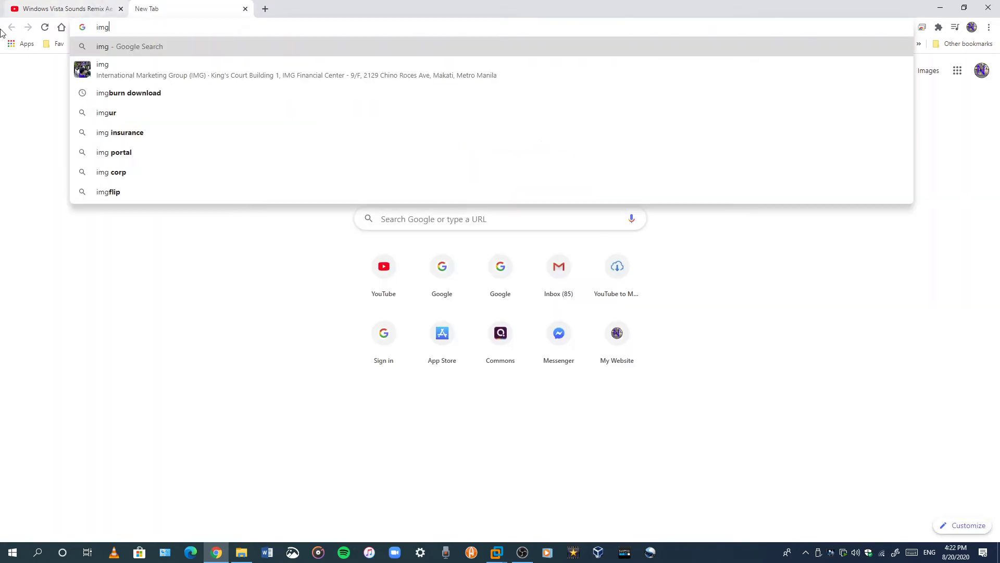
left_click(104, 92)
left_click(88, 6)
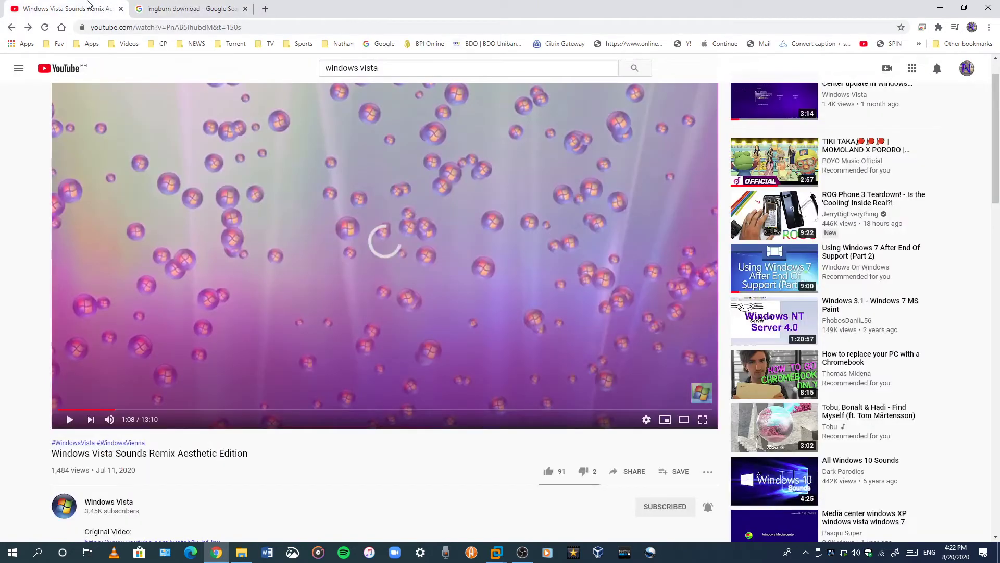
left_click(183, 11)
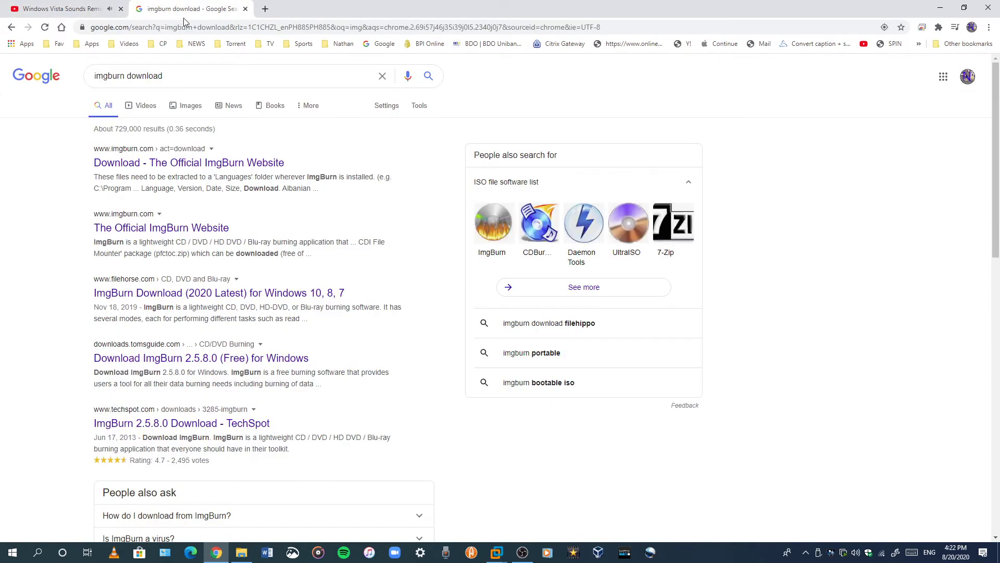
left_click(208, 296)
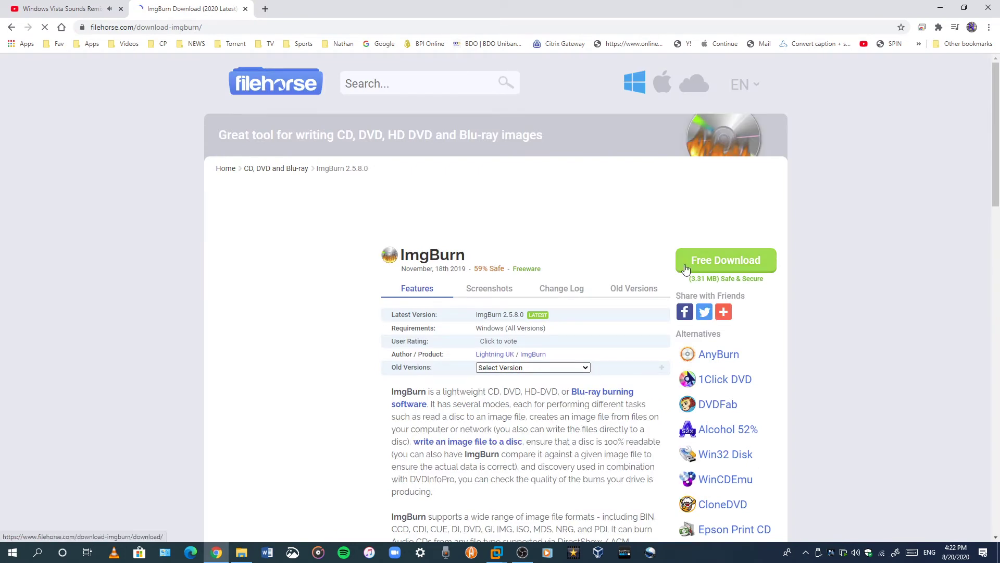
left_click(693, 268)
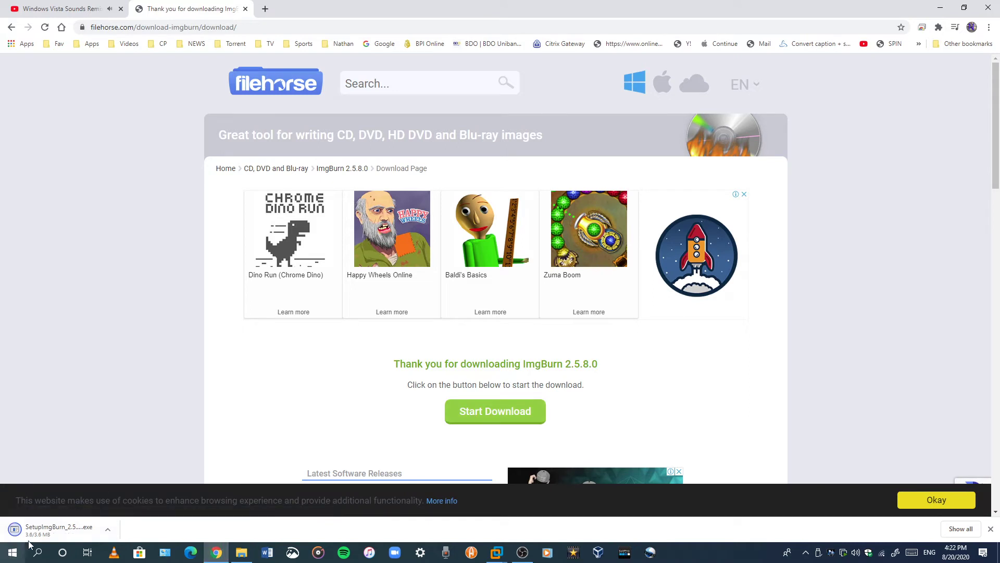
Copy the downloaded ImgBurn installer from the host to the guest's desktop, and run it in full screen with permission to make changes
left_click_drag(45, 534, 109, 176)
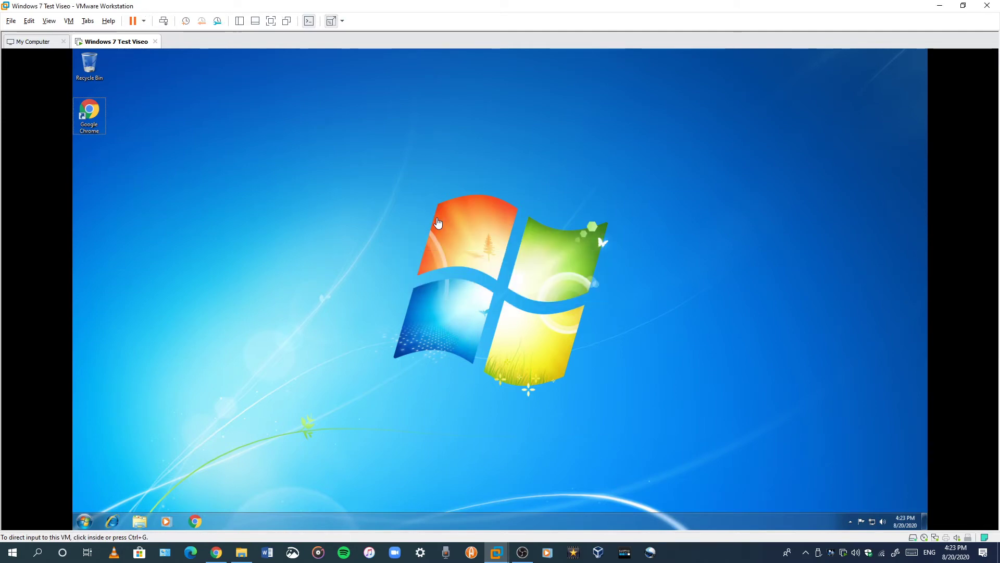
key("ctrl+alt+Return")
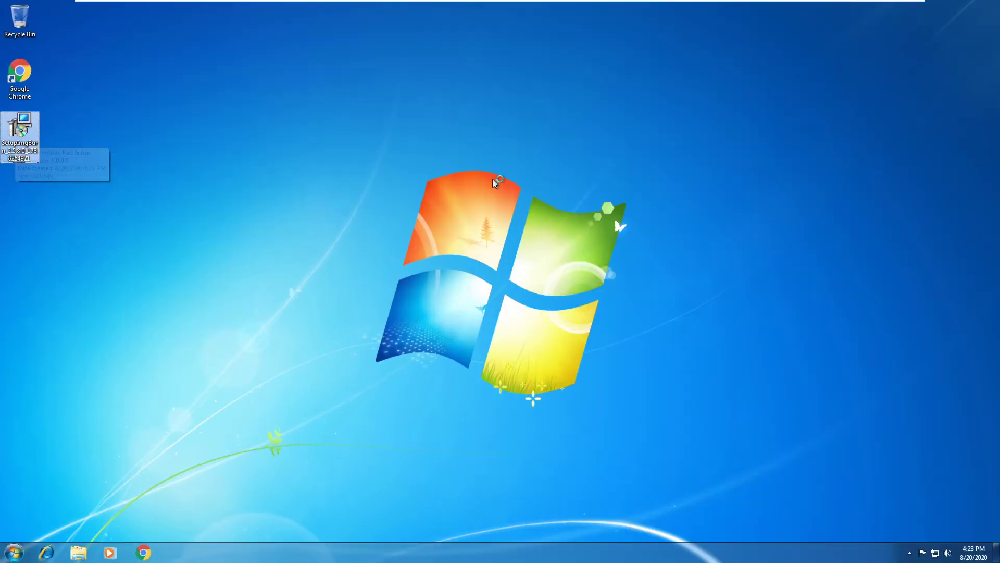
double_click(31, 145)
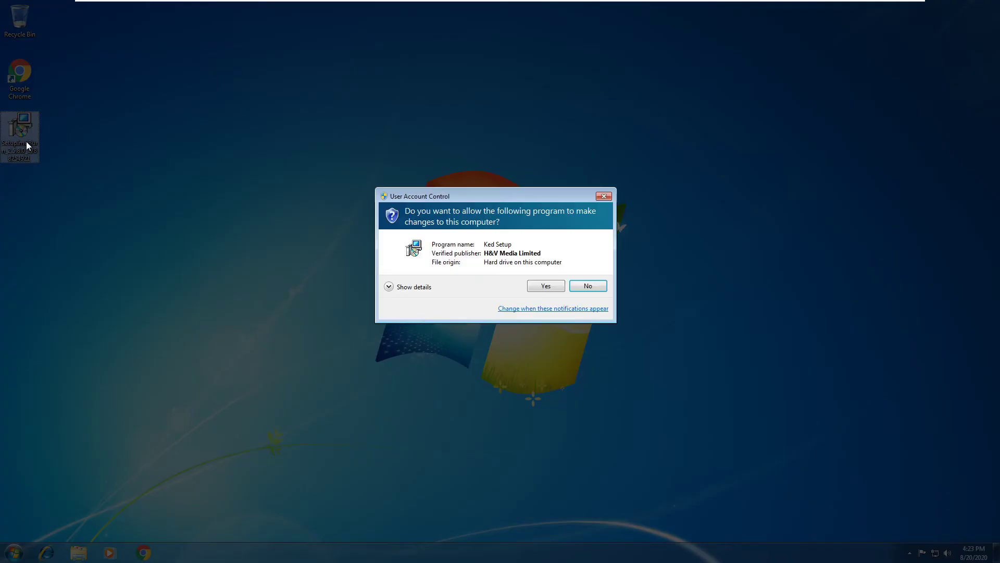
left_click(546, 287)
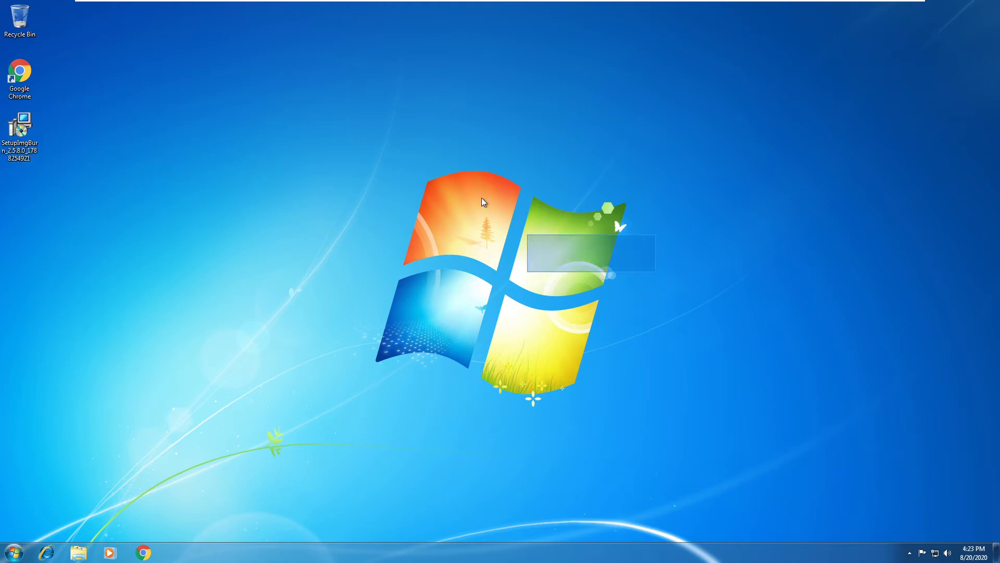
Try to start the ImgBurn installer again from the guest's desktop, allowing it to make changes to the computer
left_click(21, 128)
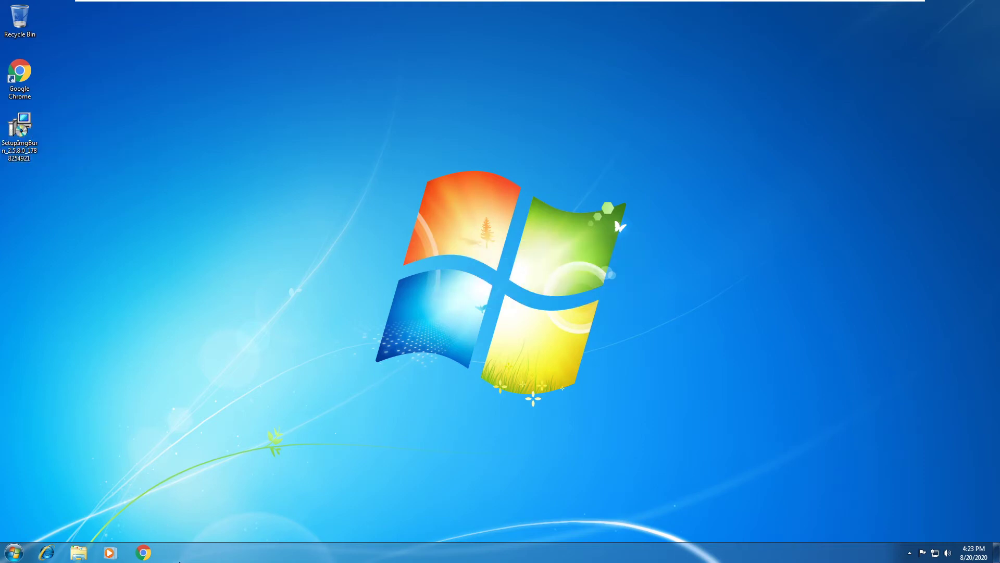
left_click(17, 119)
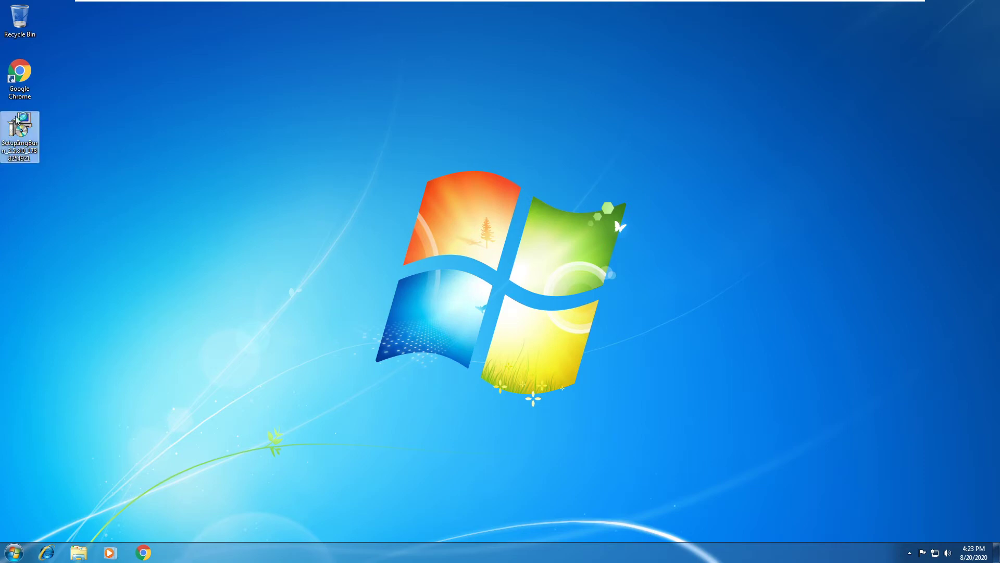
double_click(17, 119)
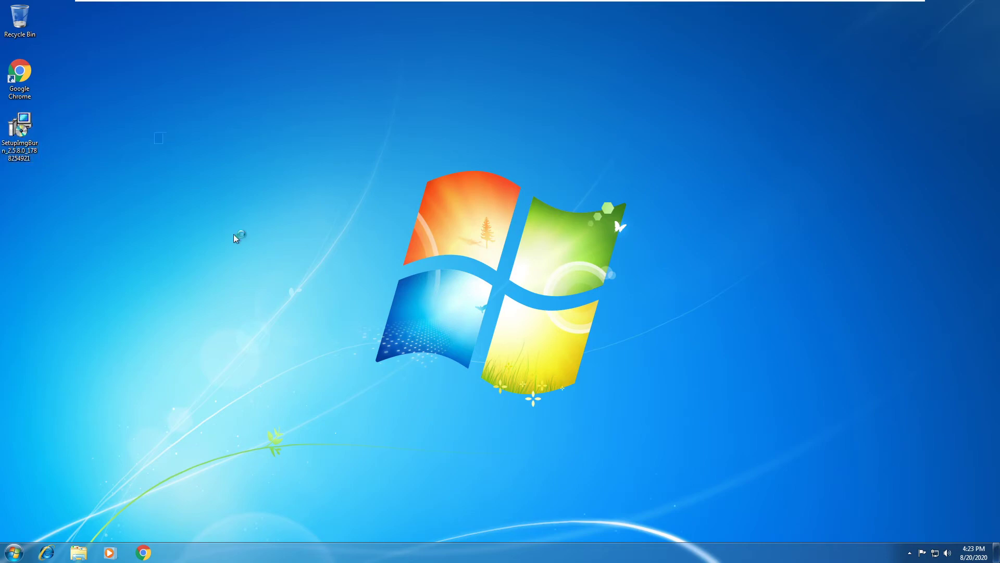
left_click_drag(234, 238, 774, 531)
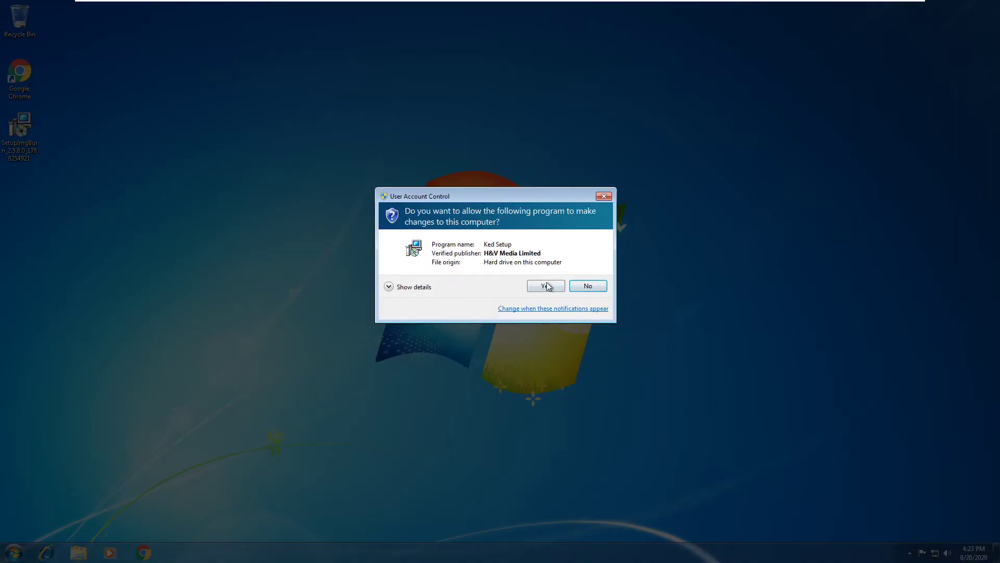
left_click(546, 286)
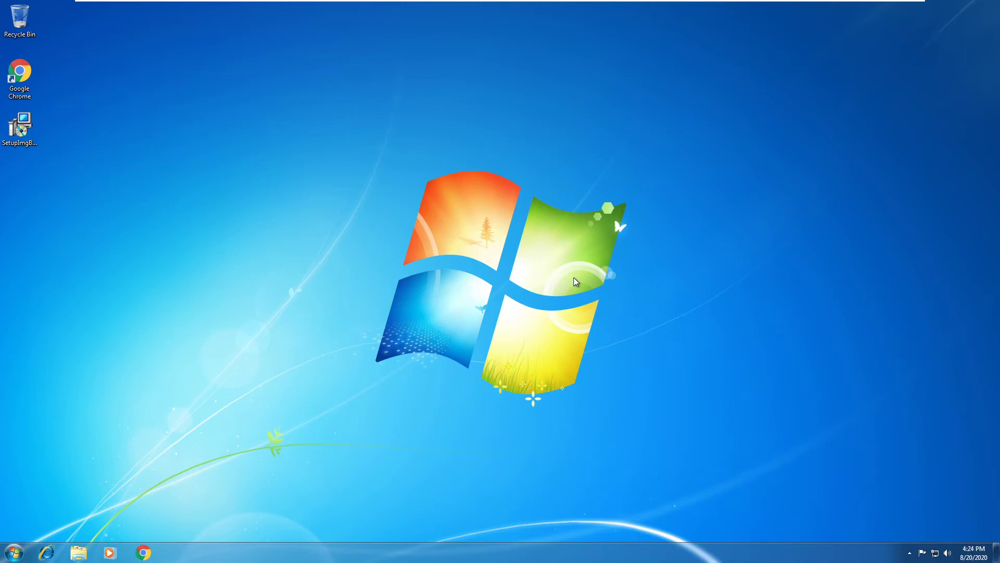
key("ctrl+alt+Return")
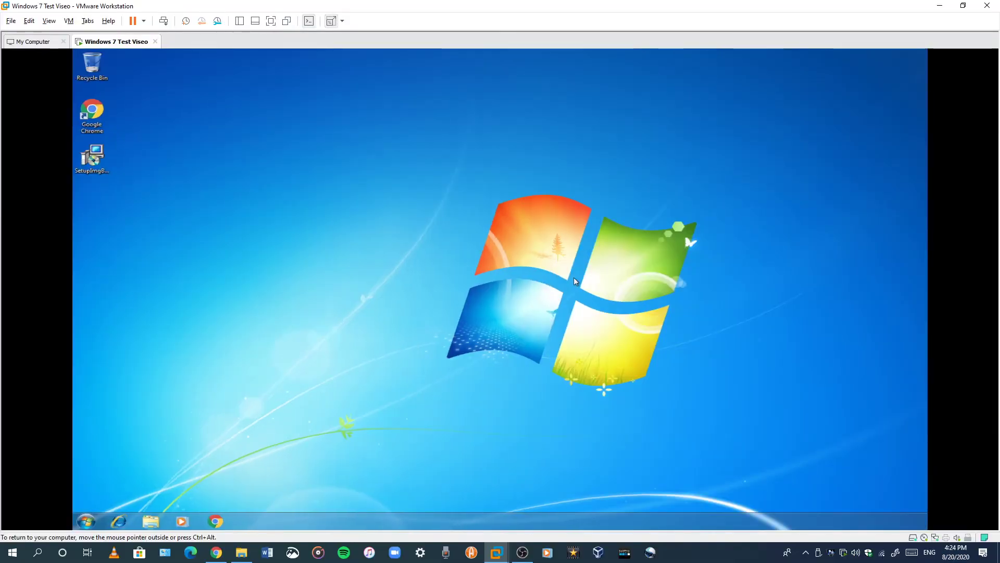
left_click_drag(539, 283, 363, 373)
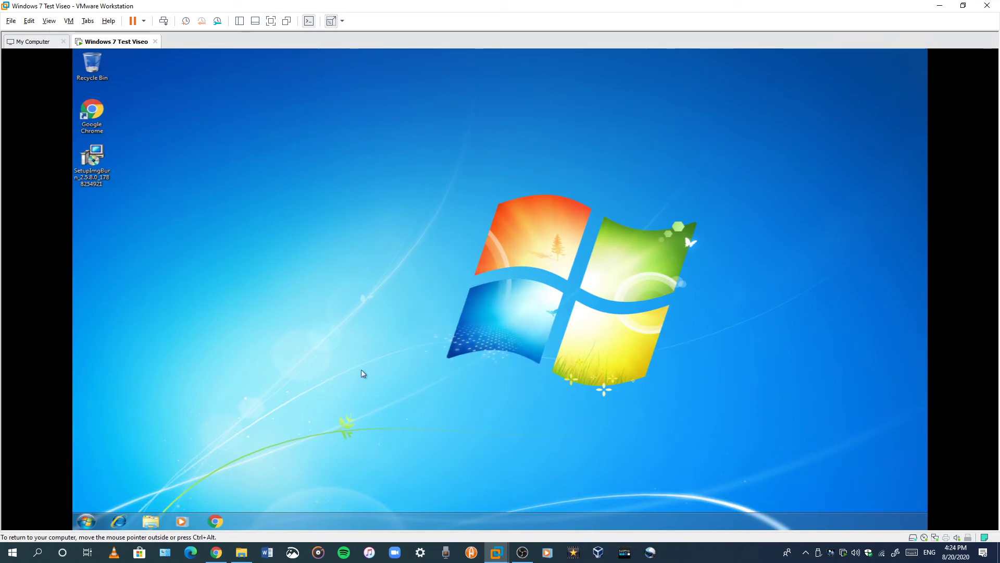
key("ctrl+alt+Return")
key("ctrl+alt+Return")
left_click_drag(260, 266, 73, 393)
left_click_drag(144, 271, 398, 415)
key("ctrl+alt+Return")
key("ctrl+alt+Return")
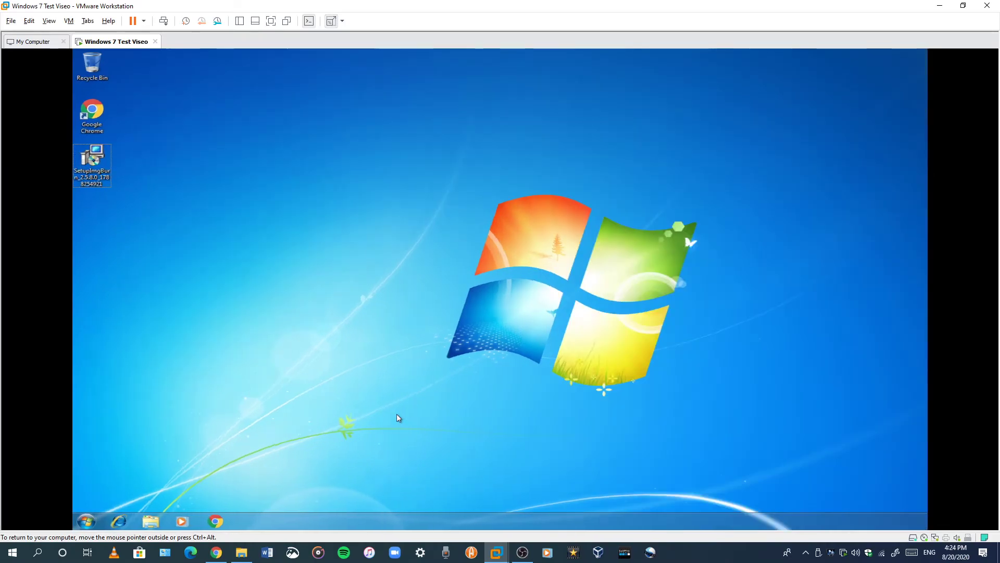
left_click_drag(403, 313, 932, 388)
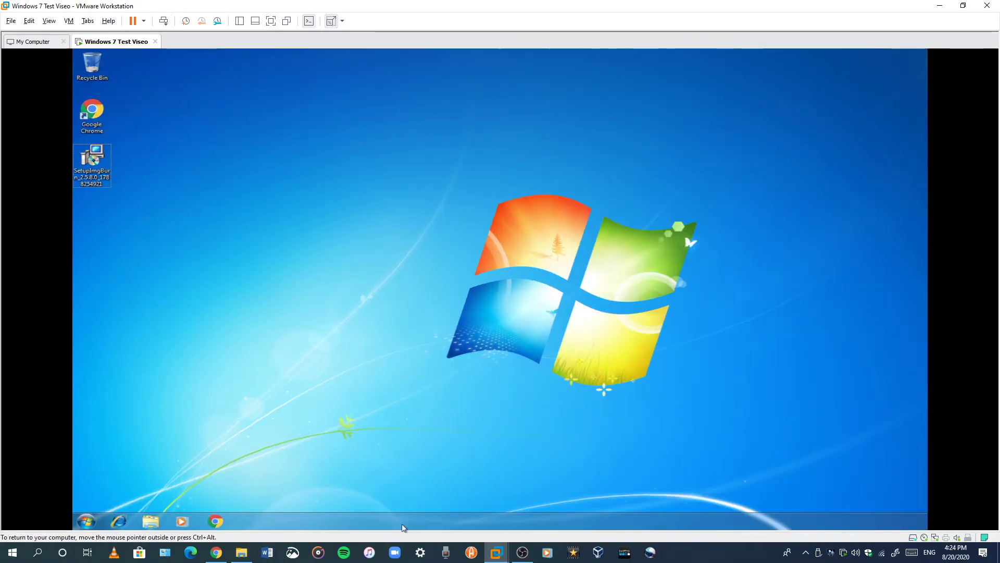
left_click(523, 552)
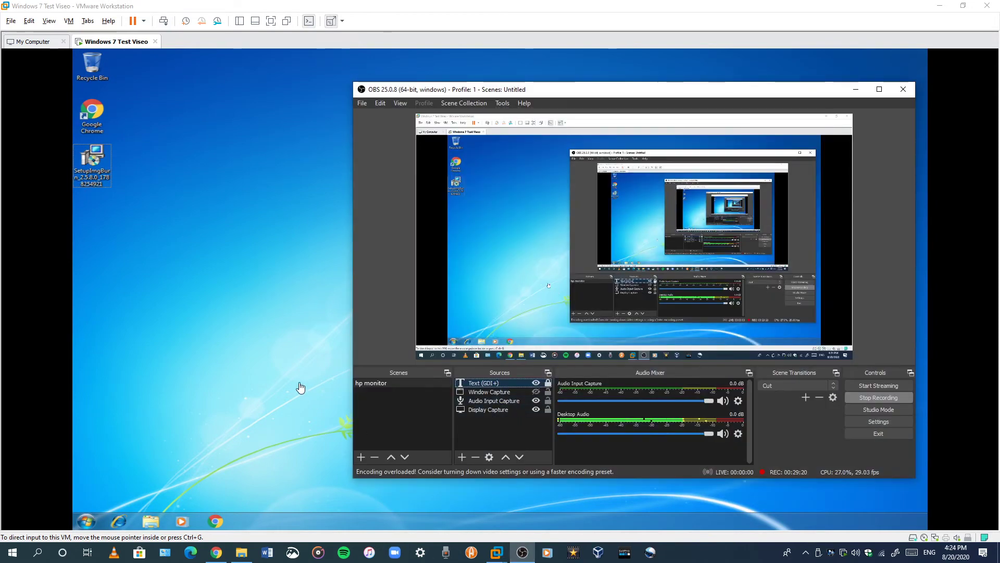
left_click(301, 388)
left_click_drag(245, 382, 196, 398)
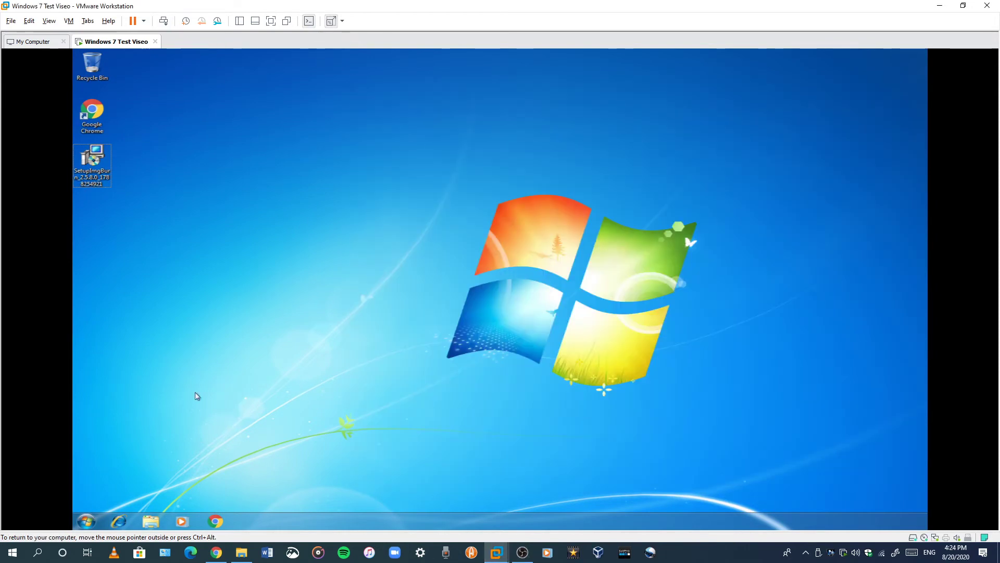
Relaunch the ImgBurn installer, return the virtual machine to full screen, and grant the setup program permission to make changes
double_click(108, 172)
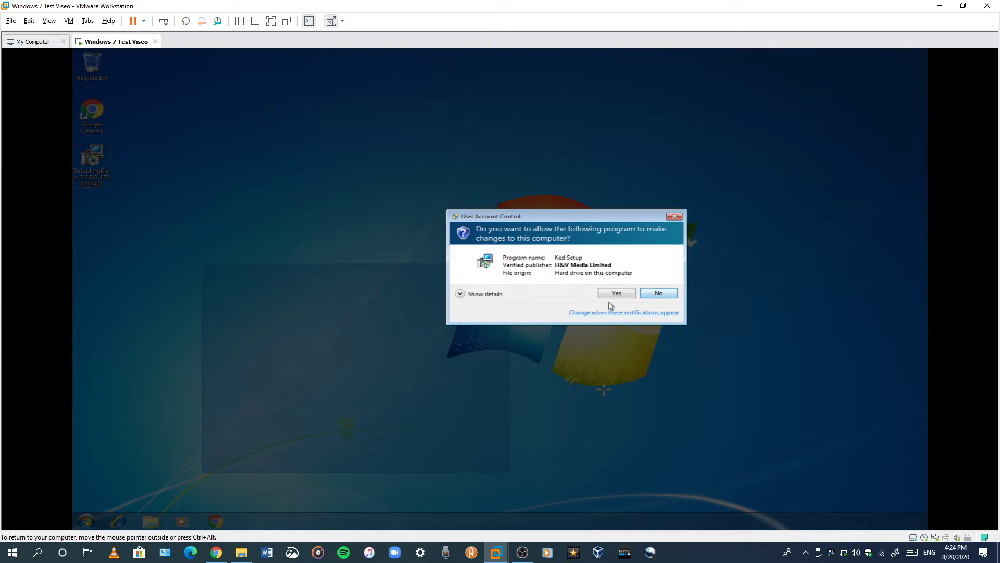
key("ctrl+alt+Return")
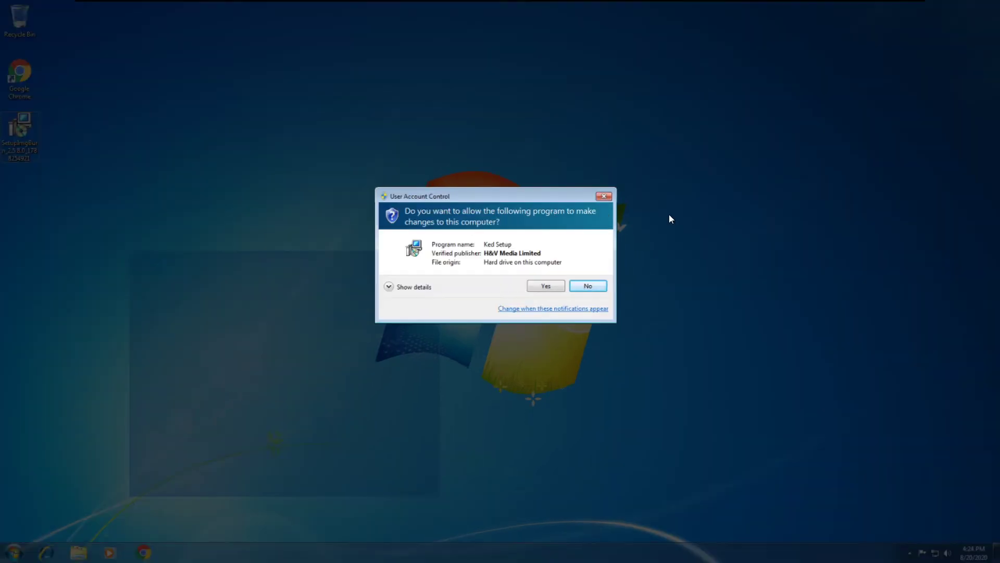
left_click(538, 286)
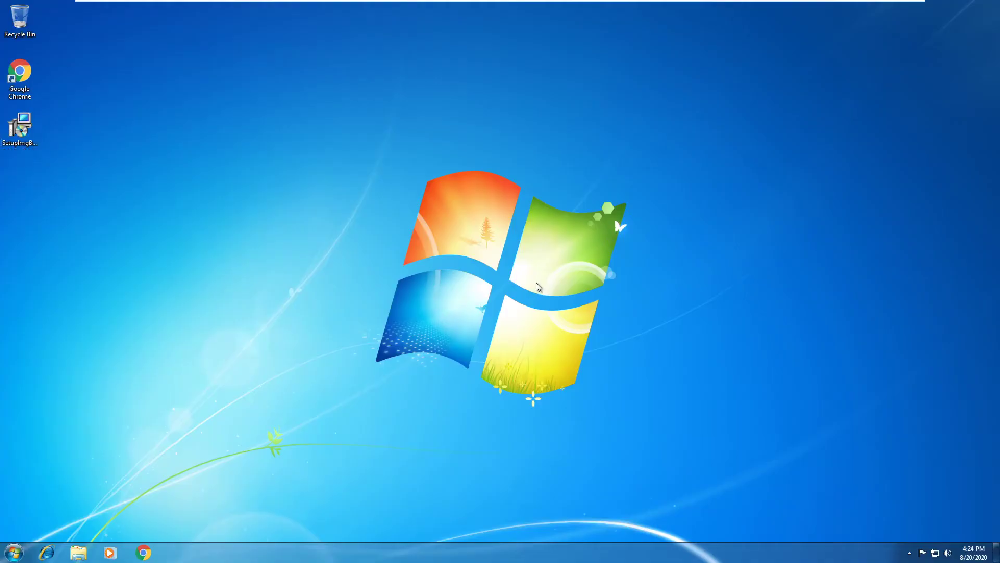
left_click_drag(529, 278, 625, 408)
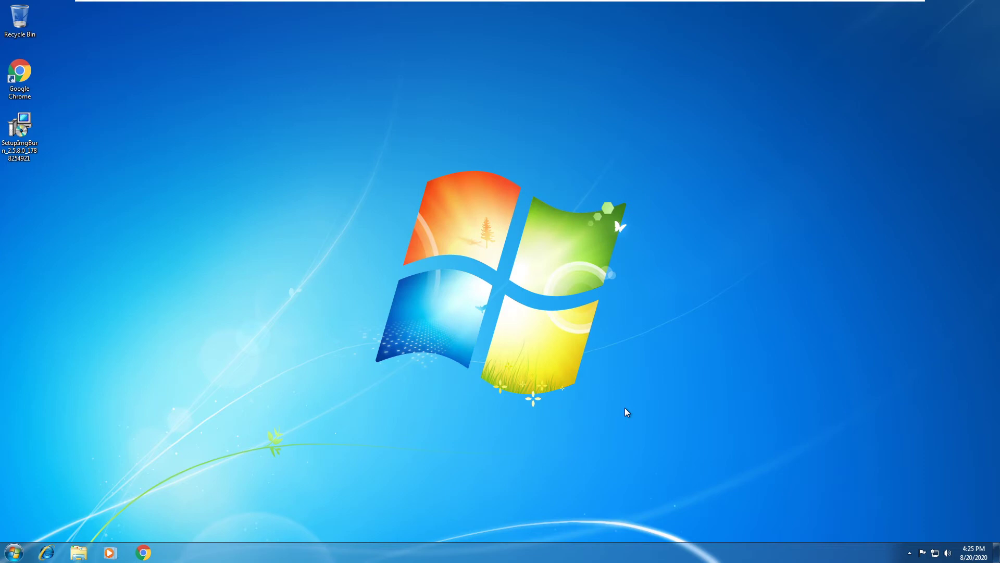
Open Windows Task Manager in the guest and move its window near the middle of the desktop
key("ctrl+shift+Escape")
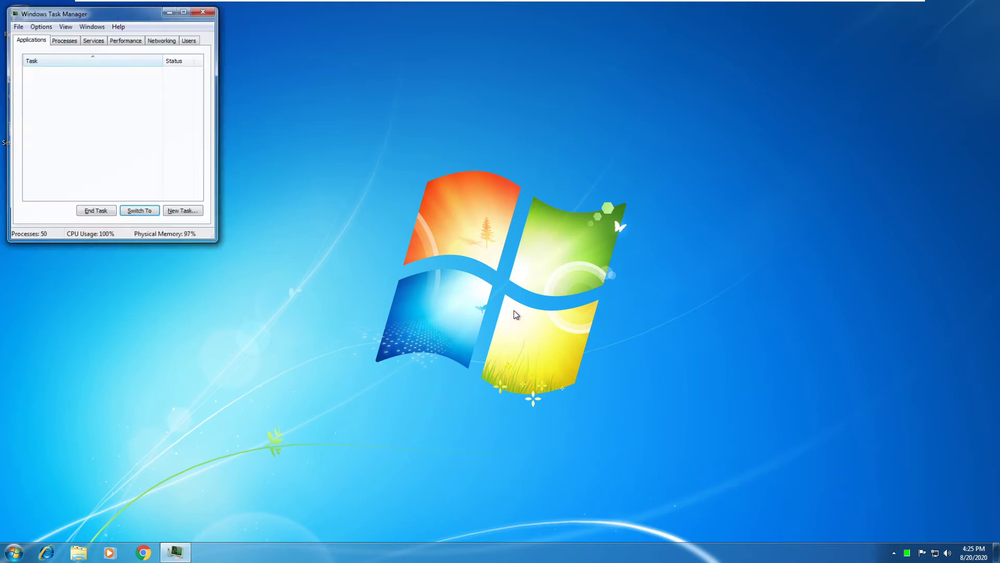
left_click_drag(85, 15, 371, 224)
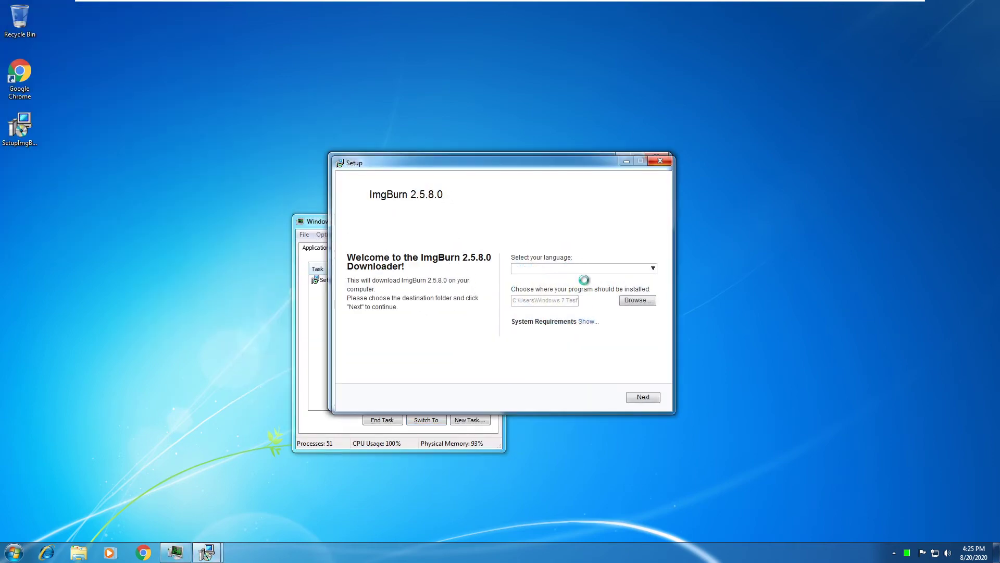
Move the extra ImgBurn downloader window aside, close it and confirm exiting that installer
left_click(625, 287)
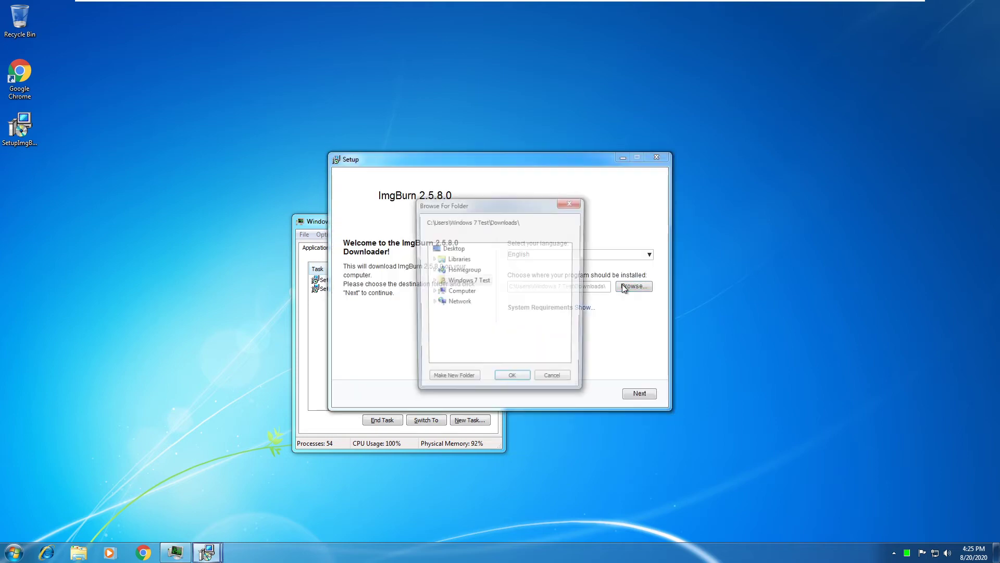
key("Escape")
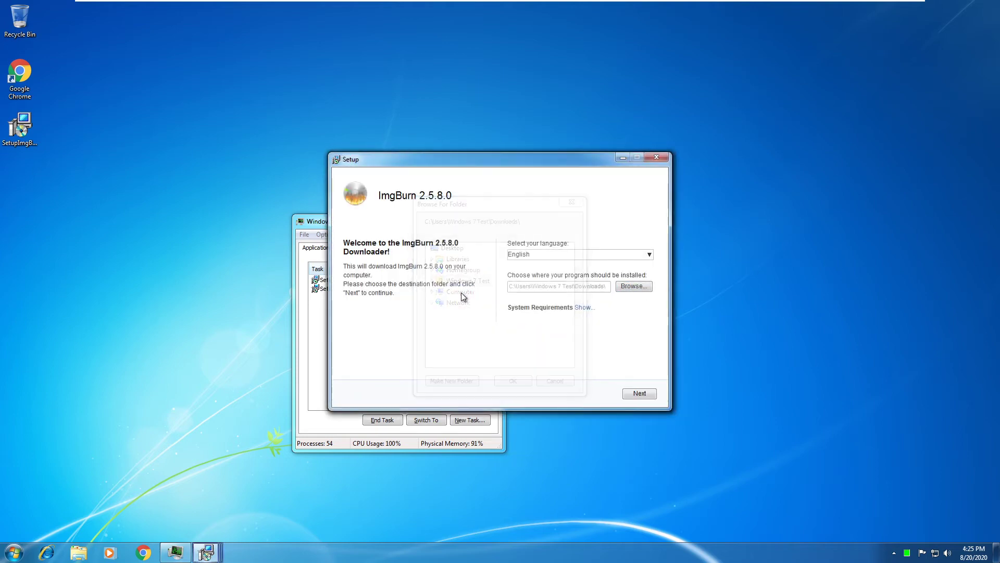
left_click_drag(548, 168, 653, 286)
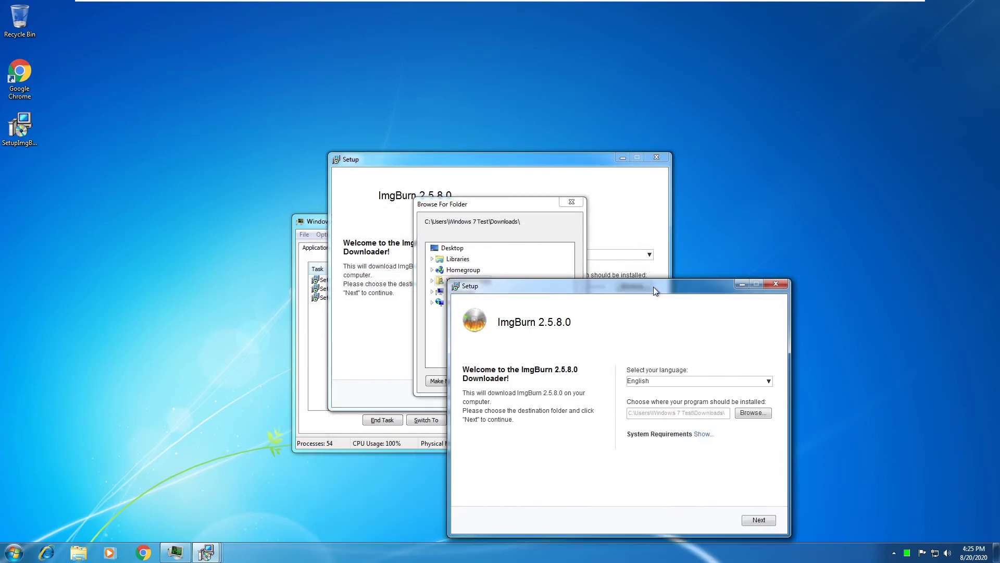
left_click(774, 284)
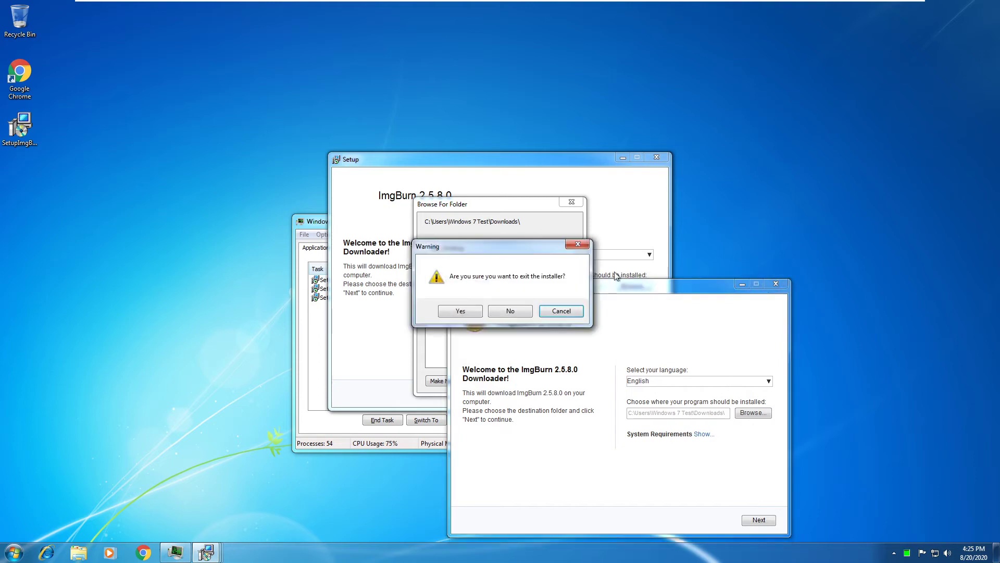
left_click(451, 312)
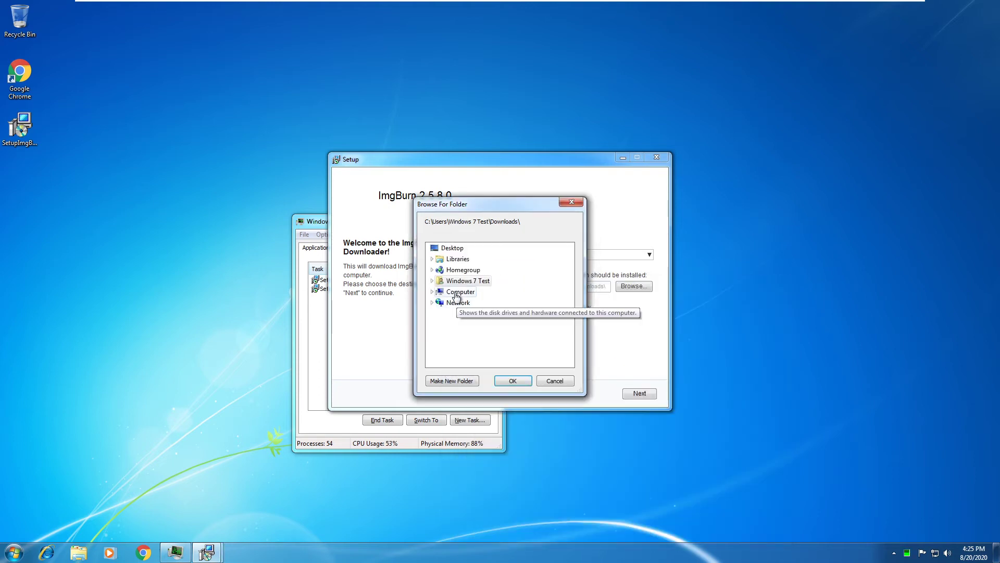
Set the ImgBurn destination to Program Files on Local Disk (C:), continue and accept the Yahoo Search Offer
double_click(459, 291)
double_click(469, 303)
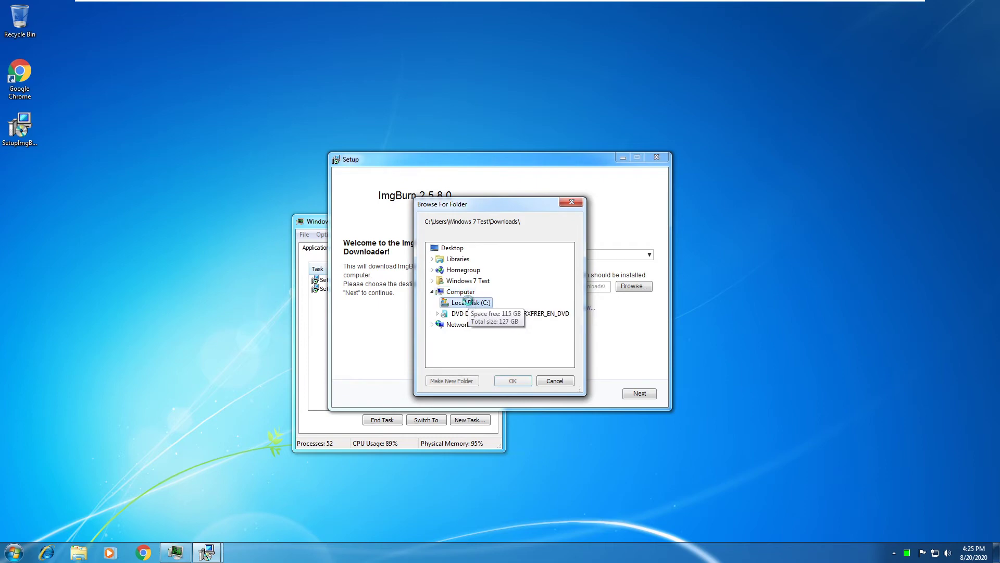
double_click(475, 335)
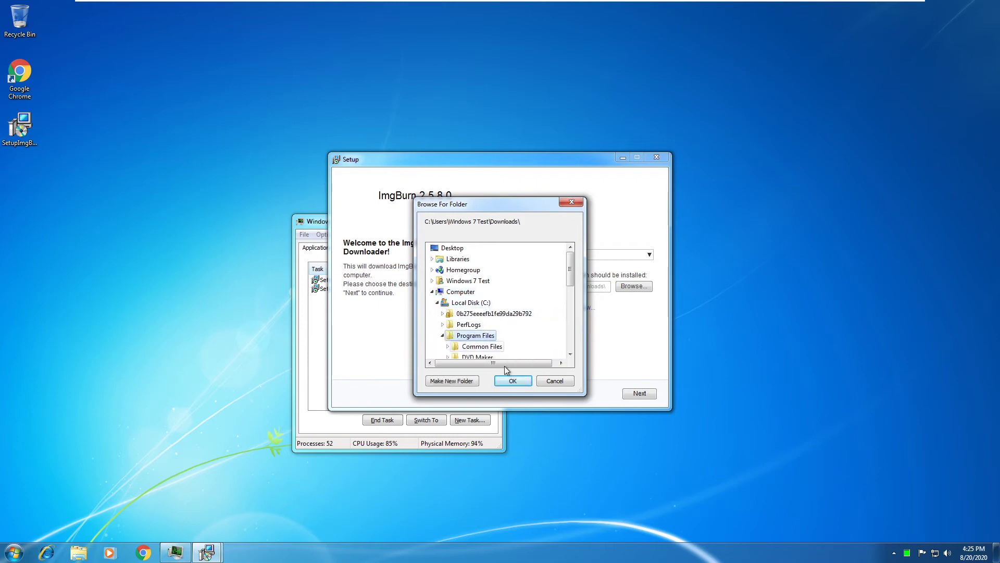
left_click(513, 380)
left_click(631, 395)
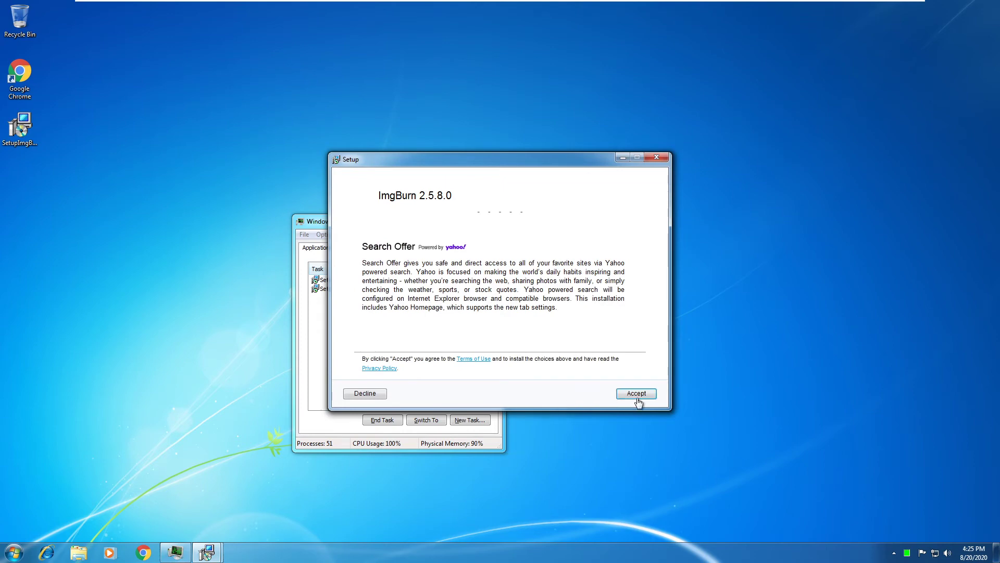
left_click(637, 393)
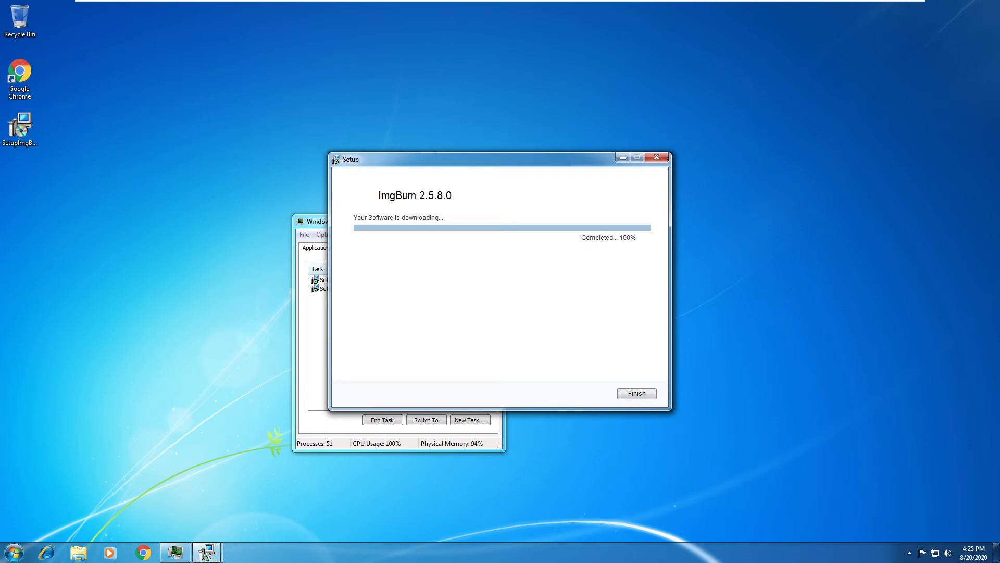
Close the leftover ImgBurn Setup window that is still on its welcome page and confirm exiting that installer
mouse_move(207, 553)
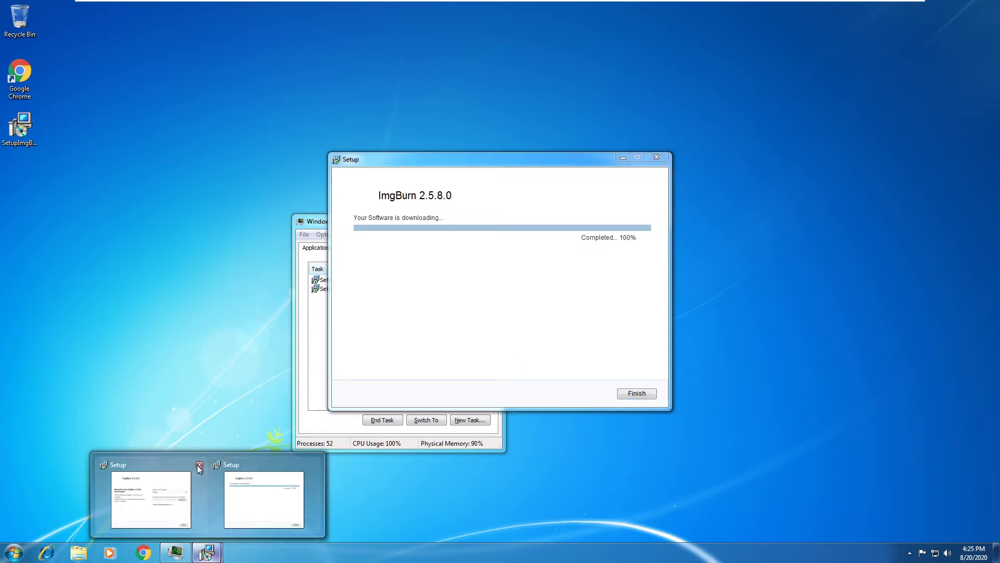
left_click(197, 465)
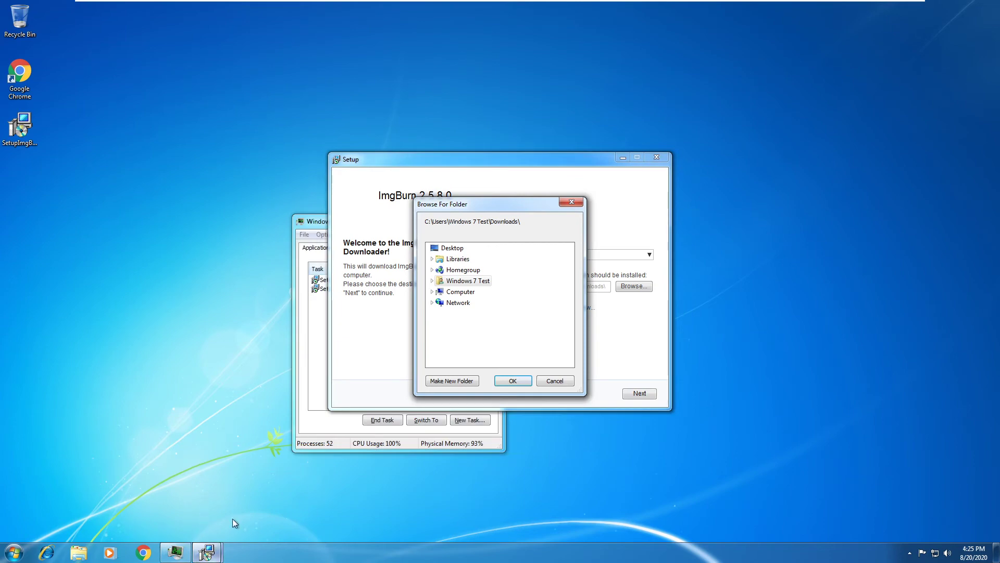
left_click(577, 202)
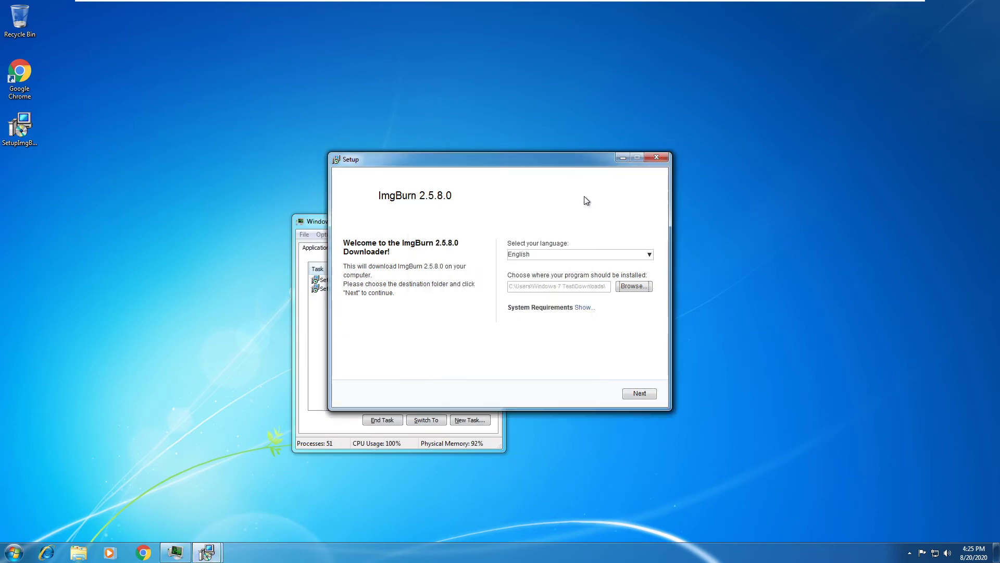
left_click(657, 157)
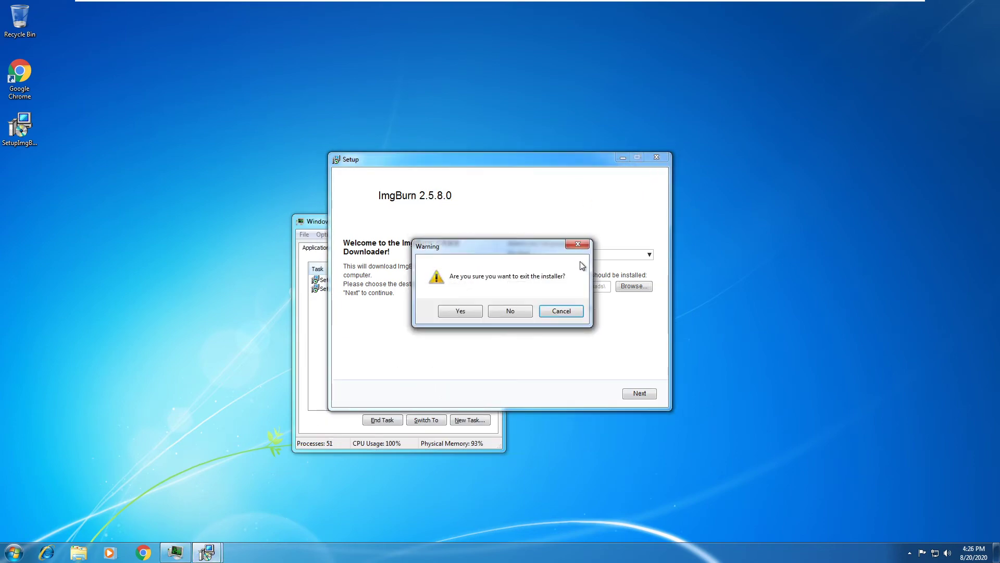
left_click(561, 311)
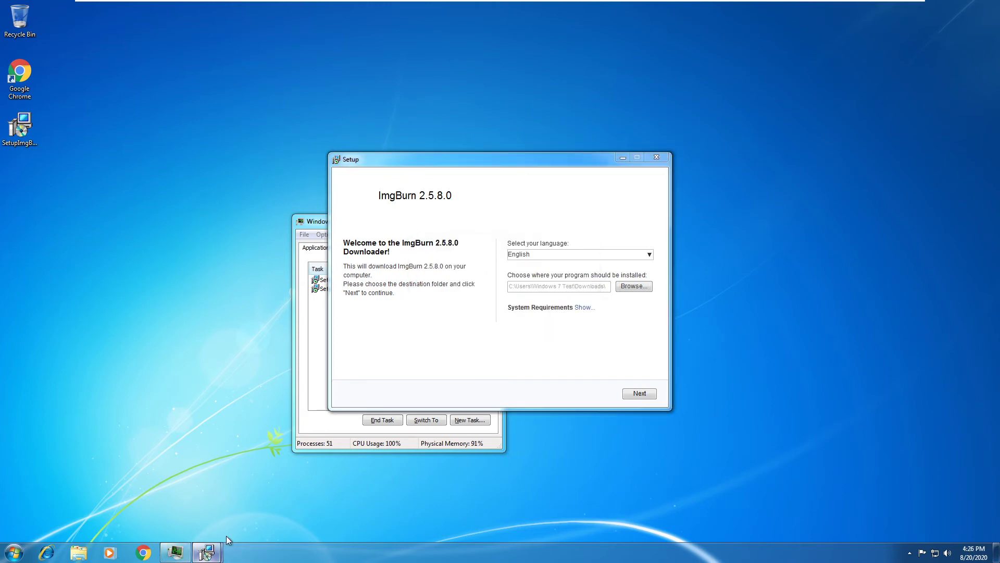
mouse_move(208, 551)
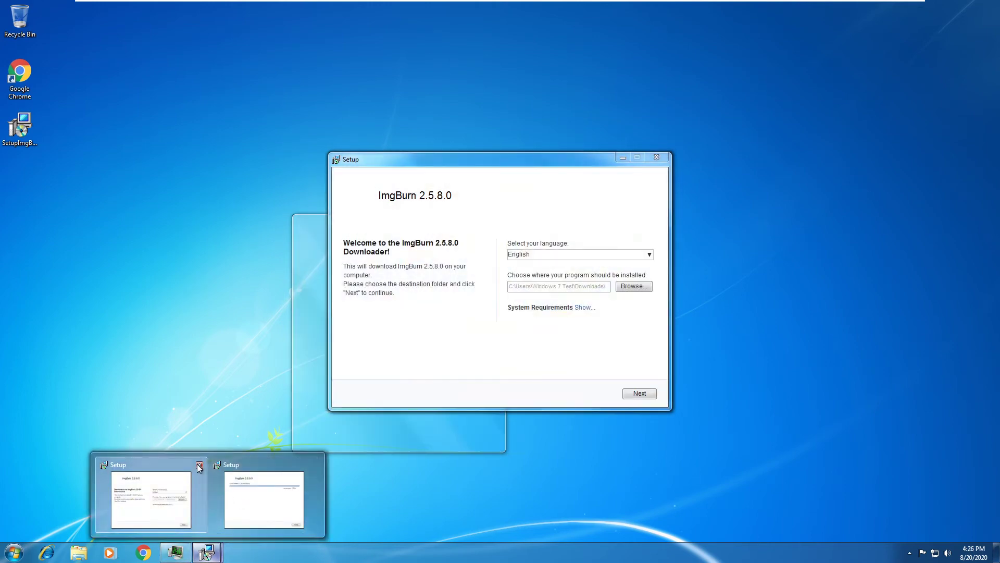
left_click(197, 464)
left_click(460, 311)
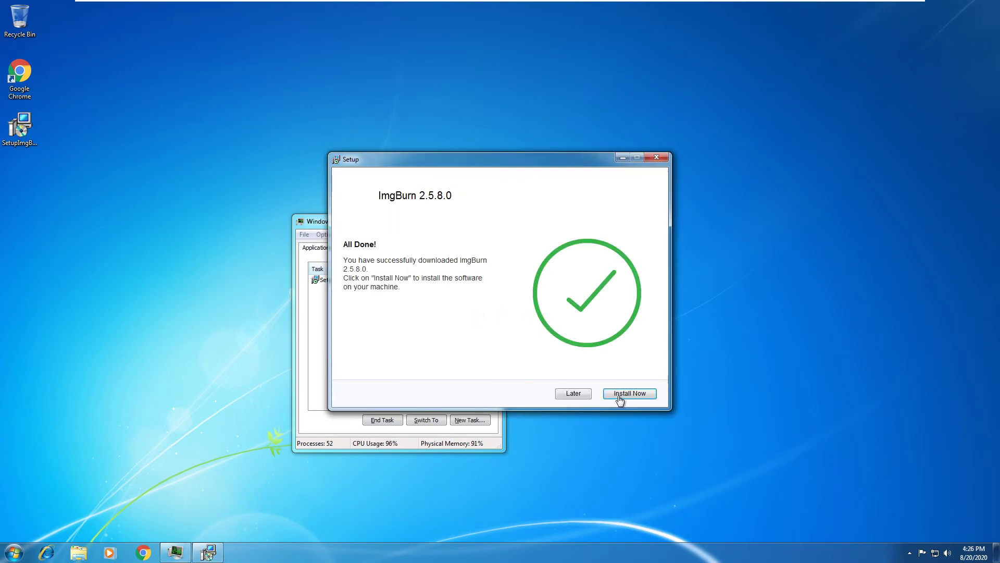
Start installing the downloaded ImgBurn 2.5.8.0 and take the virtual machine out of full screen
left_click(619, 394)
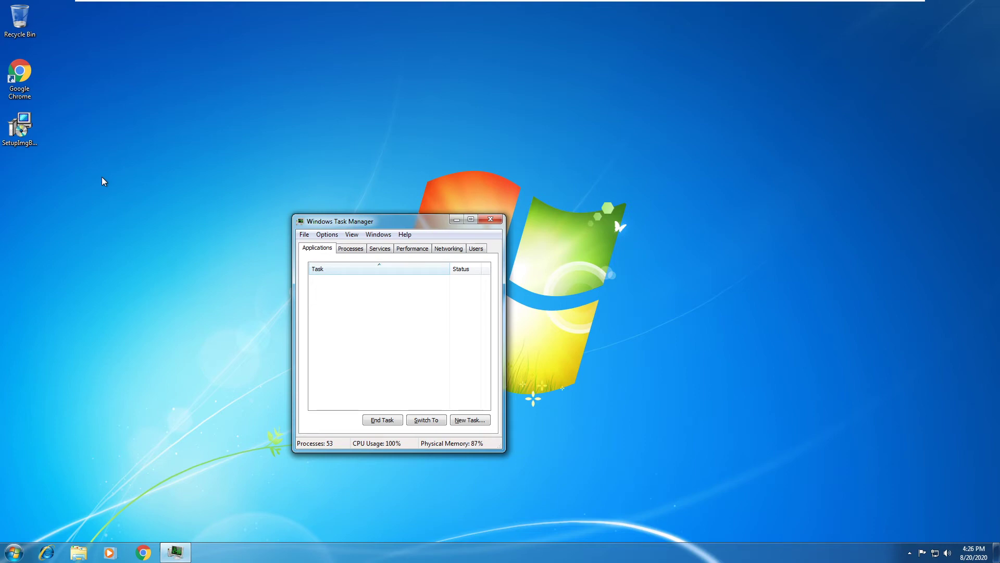
key("ctrl+alt+Return")
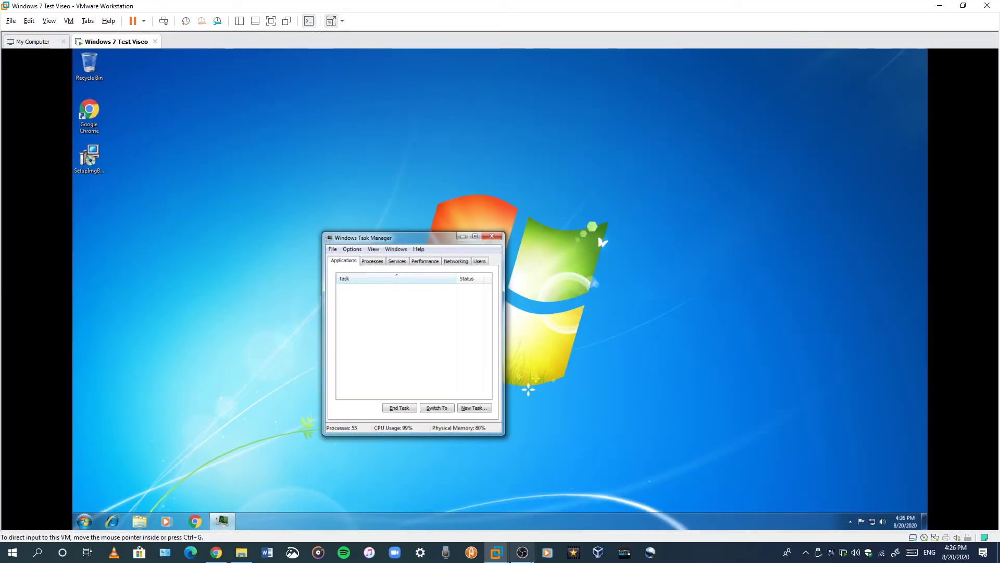
left_click(522, 552)
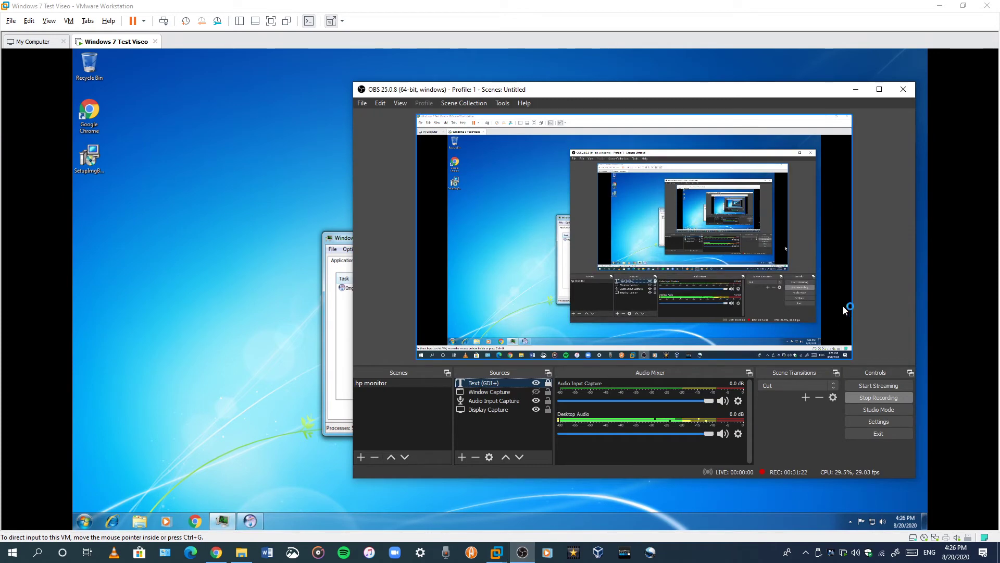
left_click(546, 552)
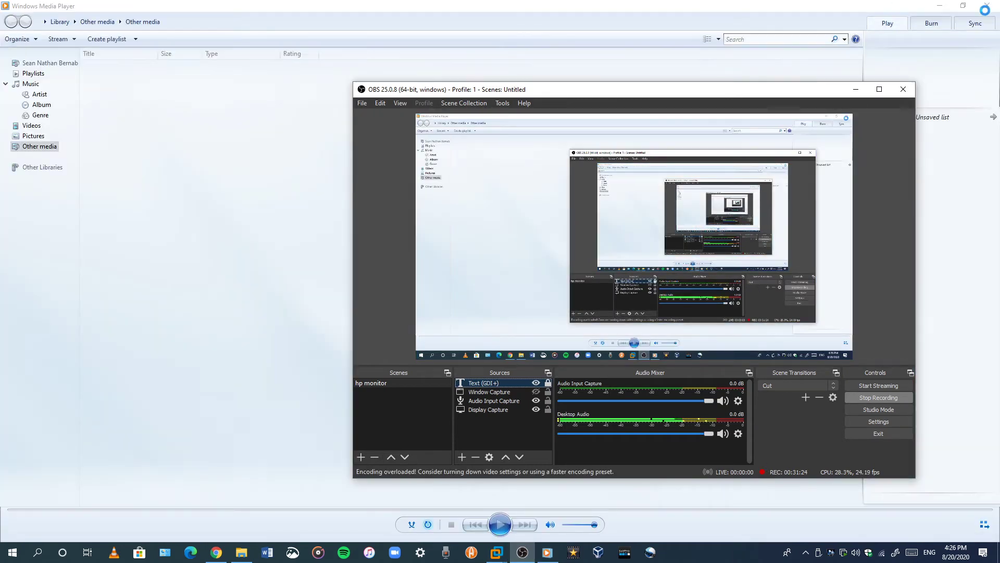
key("alt+Tab")
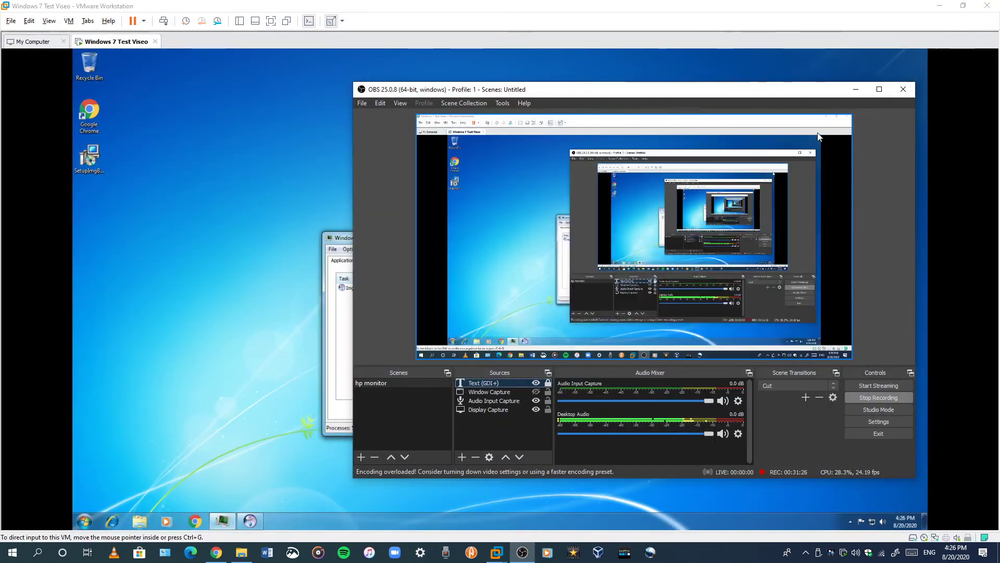
left_click(855, 90)
Accept the ImgBurn licence and keep the Full install, the C:\Program Files (x86)\ImgBurn destination and the ImgBurn Start menu folder
left_click(551, 356)
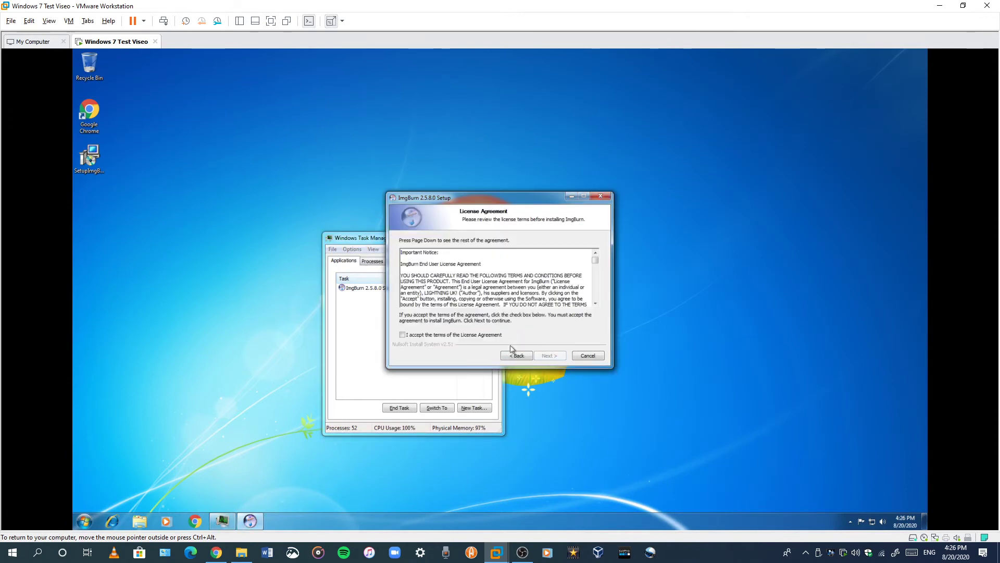
left_click(561, 356)
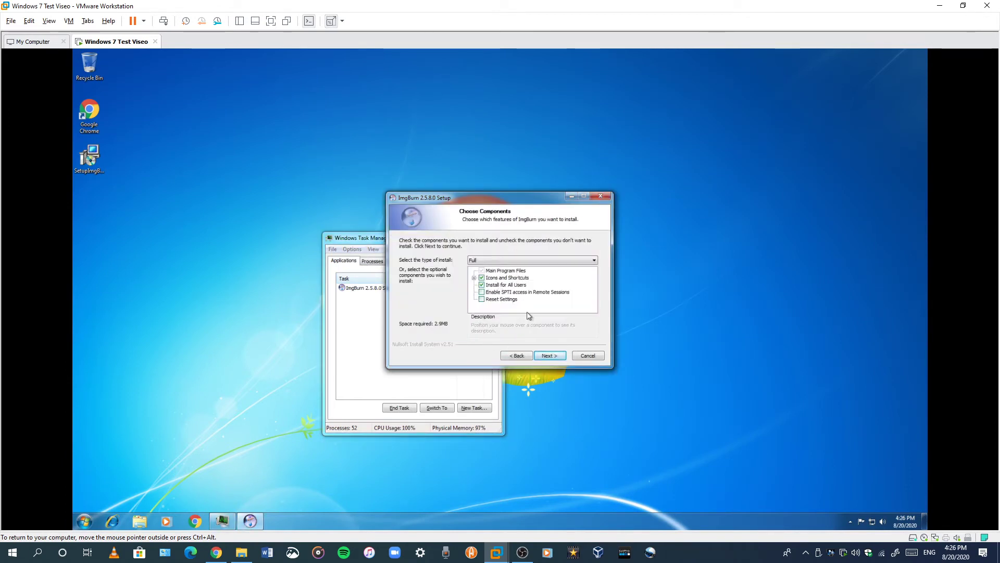
left_click(563, 357)
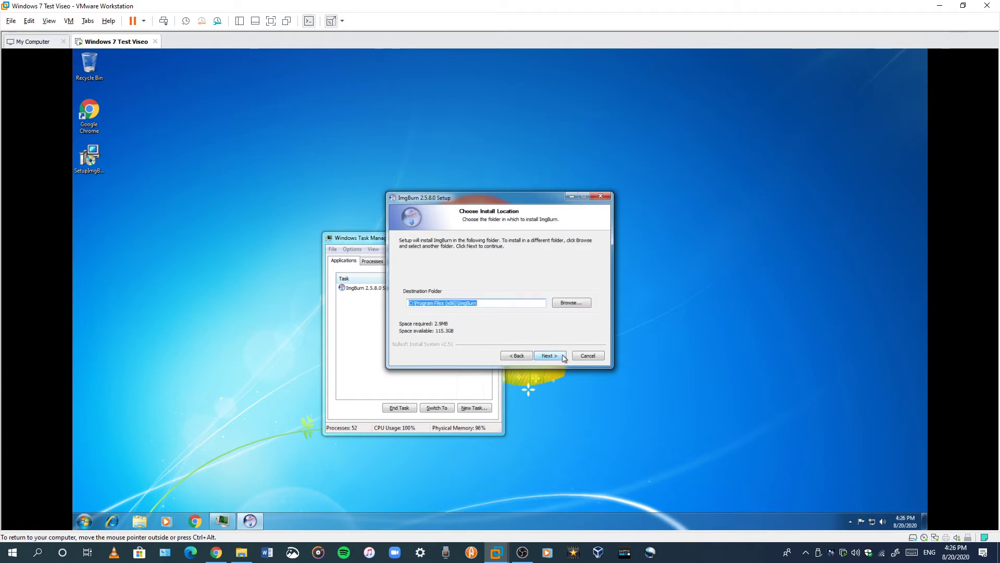
left_click(562, 357)
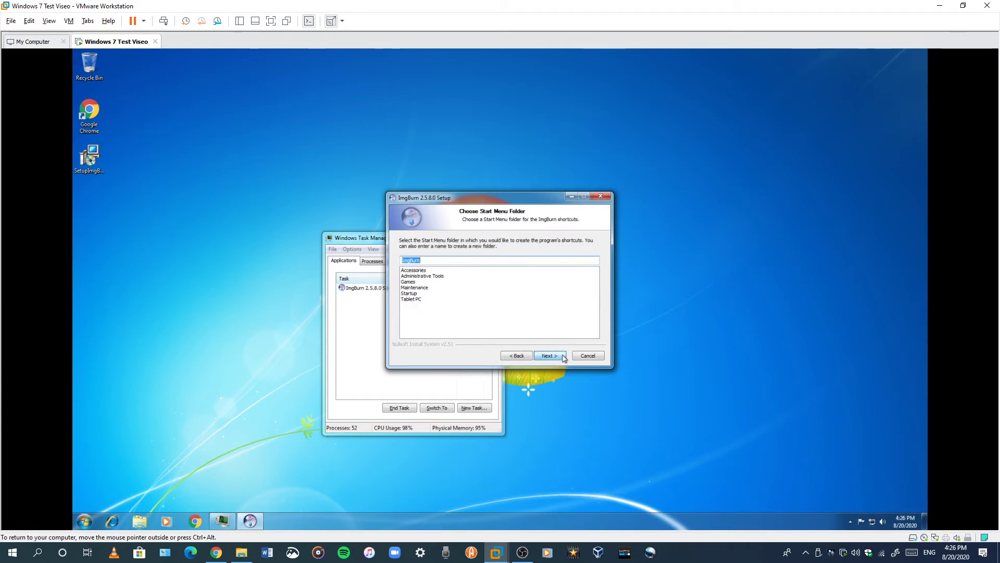
left_click(563, 357)
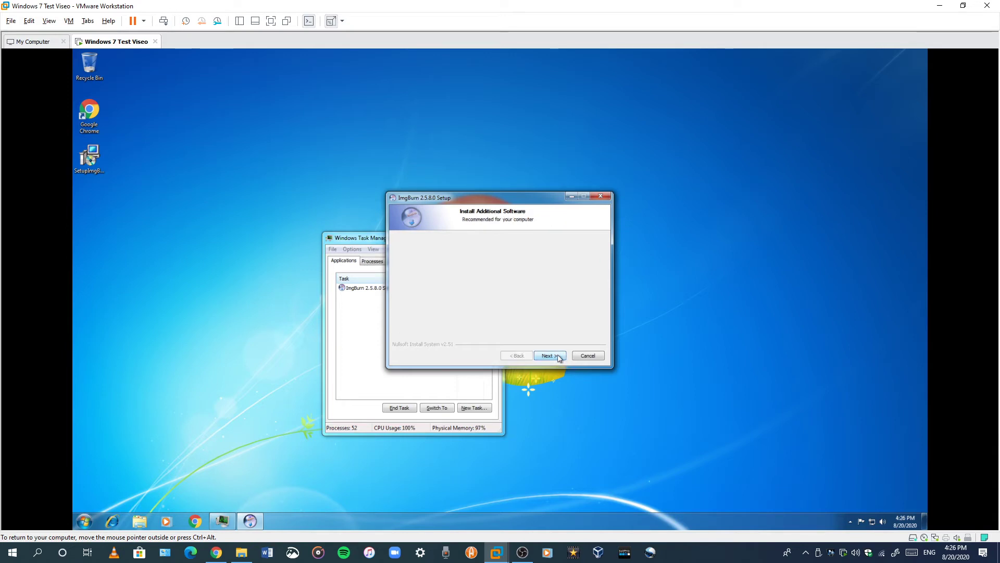
Continue past the additional software page, allow periodic checks for newer versions and finish the ImgBurn setup wizard
left_click(560, 358)
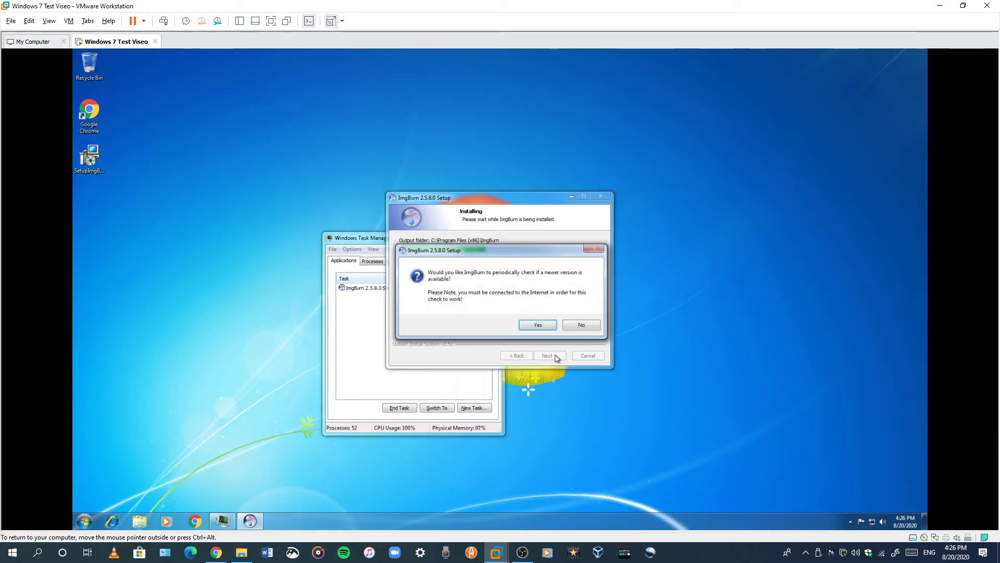
left_click(546, 328)
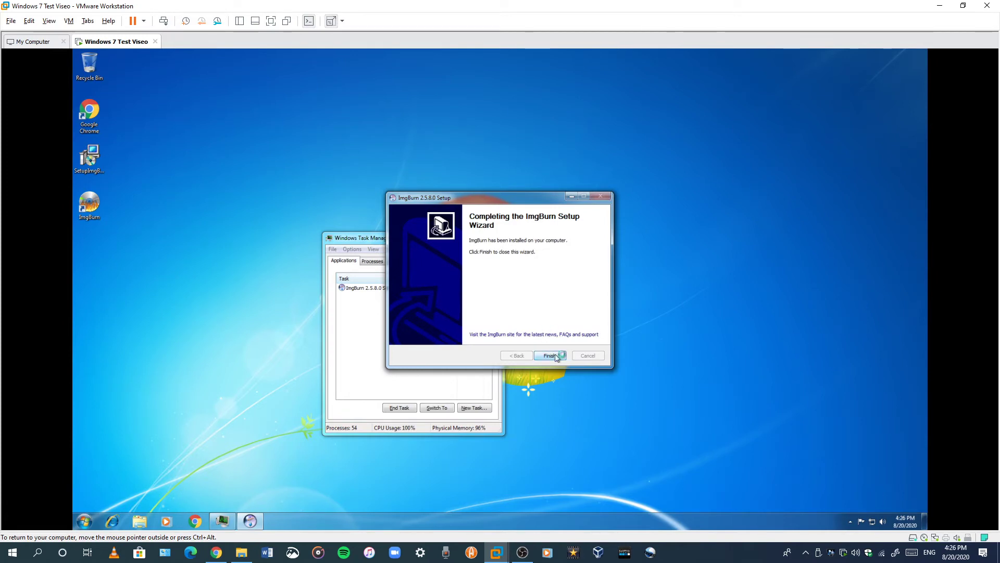
left_click(552, 356)
Close Windows Task Manager and the Chrome window in the virtual machine
left_click(491, 237)
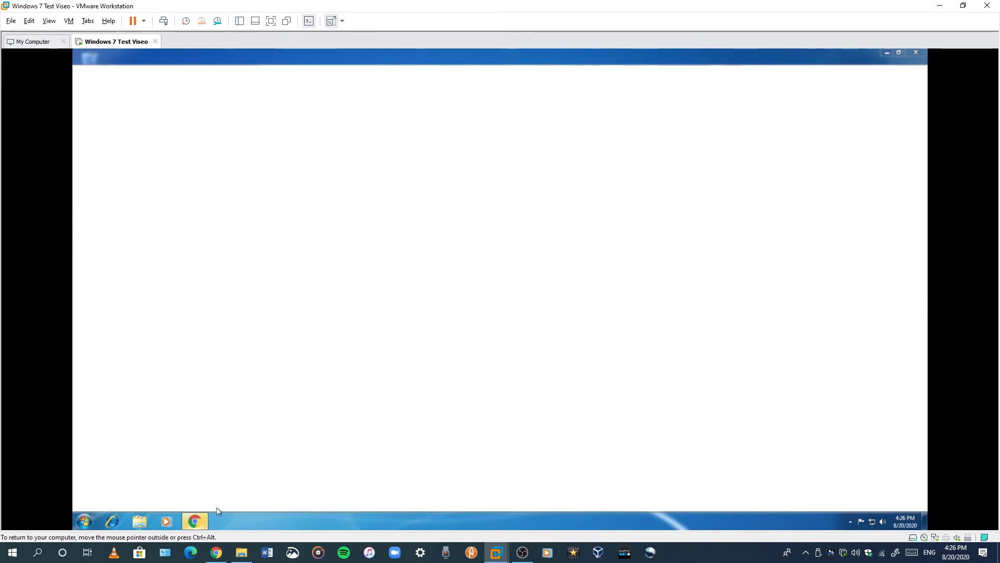
right_click(196, 521)
left_click(200, 505)
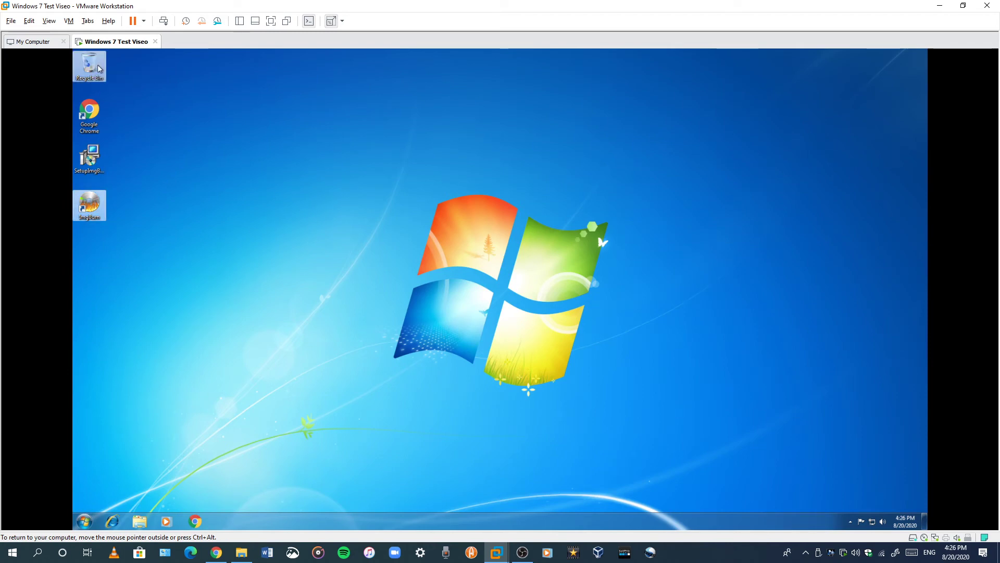
Move the ImgBurn desktop shortcut to the Recycle Bin and permanently empty the bin
left_click_drag(99, 68, 99, 68)
right_click(94, 66)
left_click(125, 81)
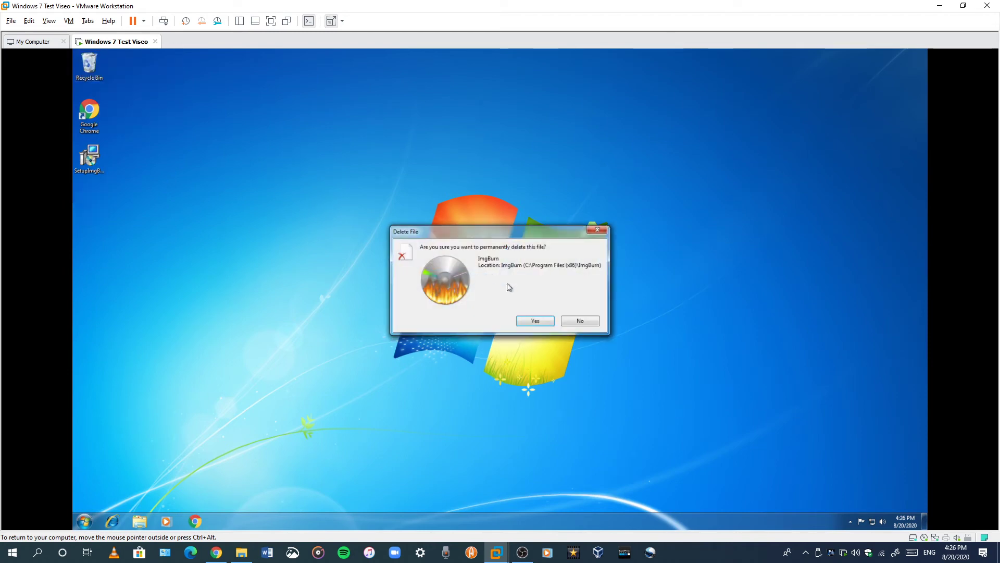
left_click(537, 321)
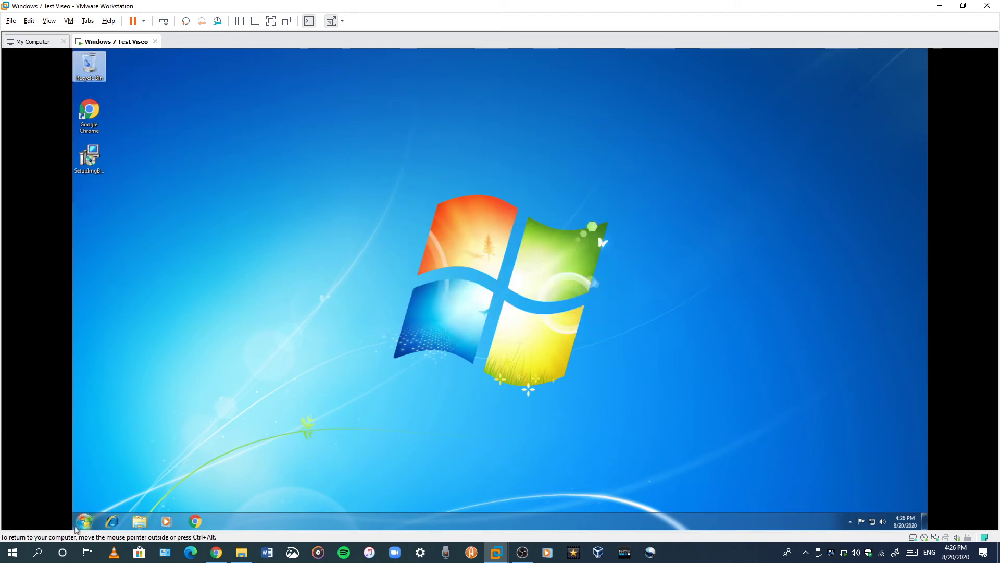
Launch ImgBurn from the installed programs and open its "Create image file from disc" mode
left_click(84, 521)
left_click(99, 482)
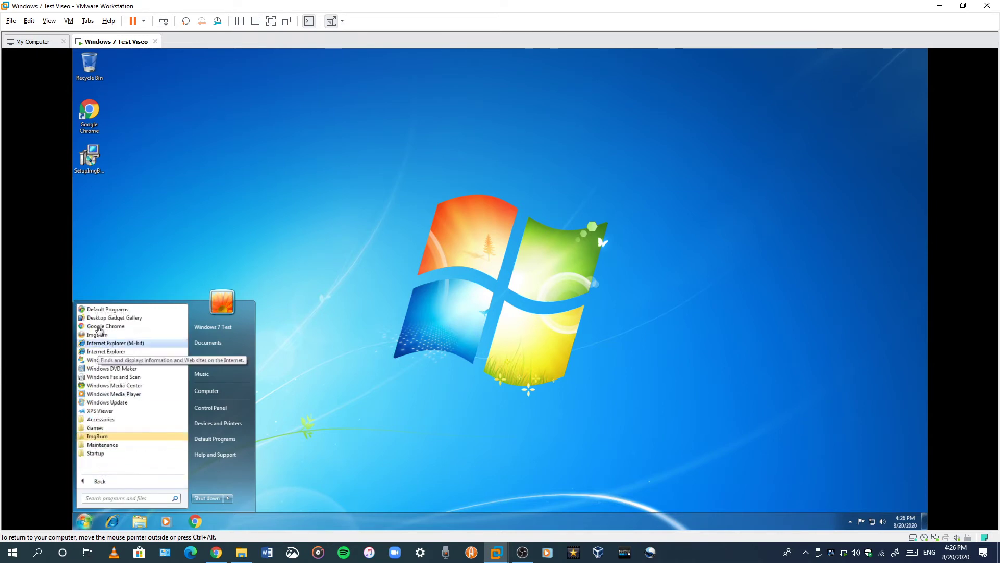
left_click(113, 339)
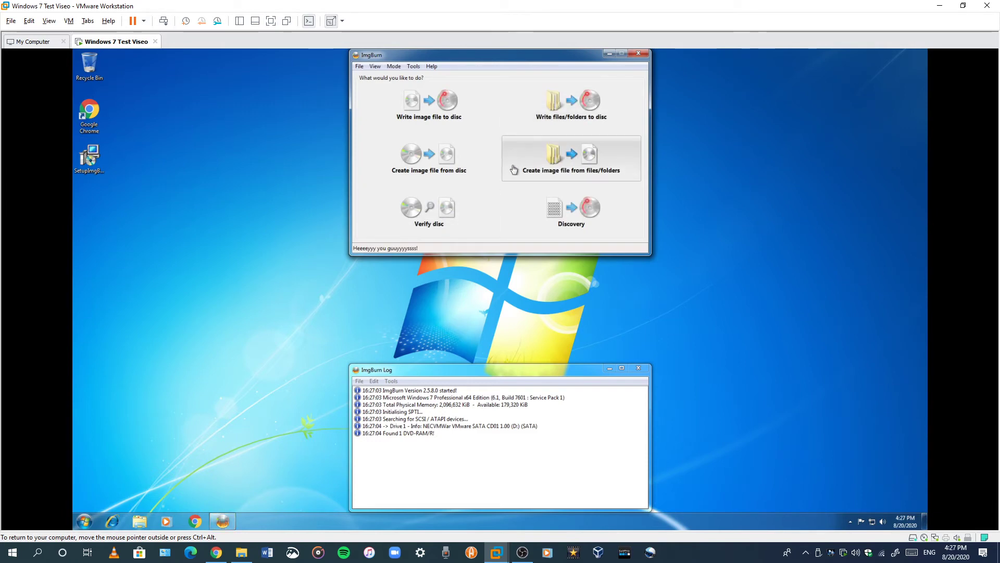
left_click(443, 172)
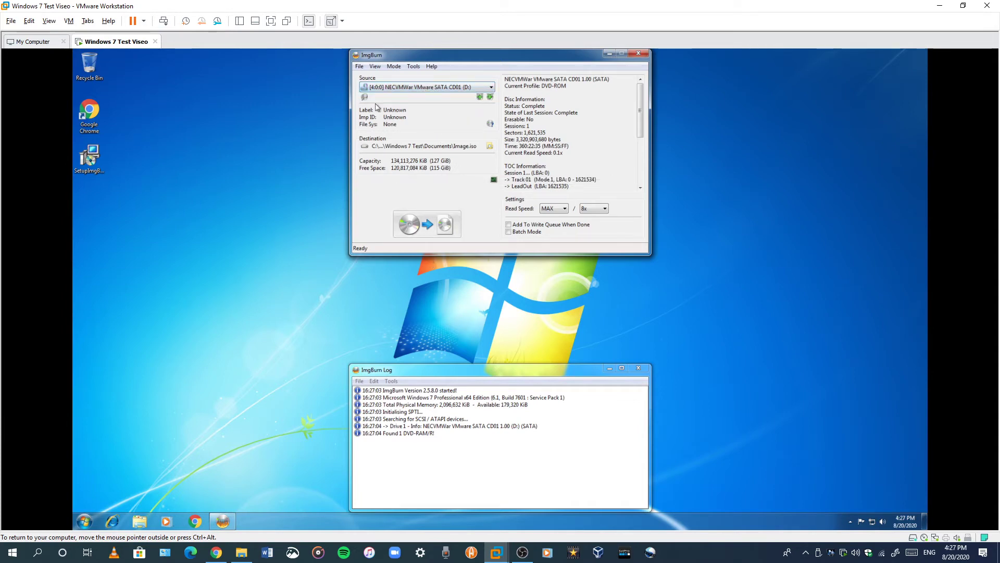
Close the ImgBurn window
left_click(394, 66)
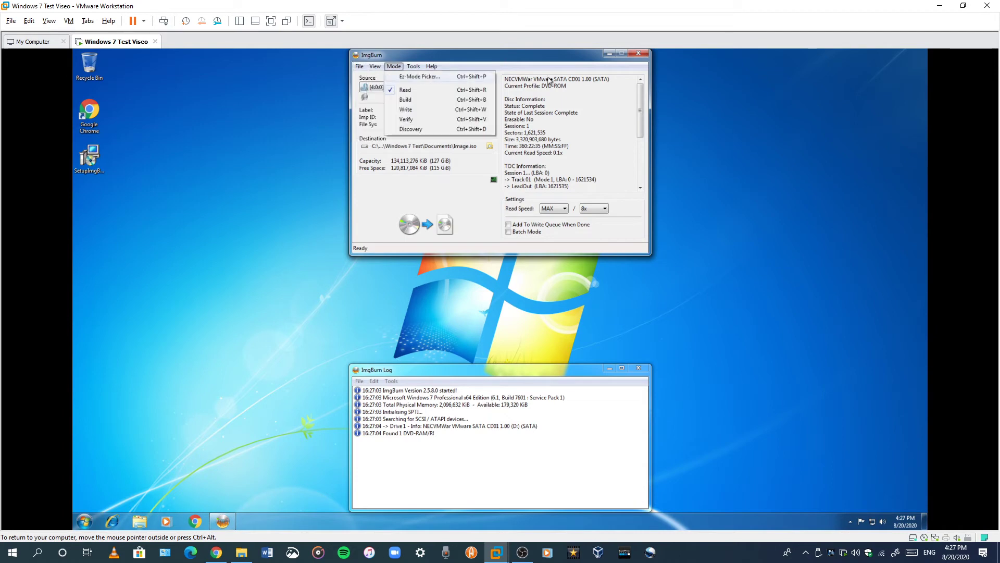
left_click(641, 53)
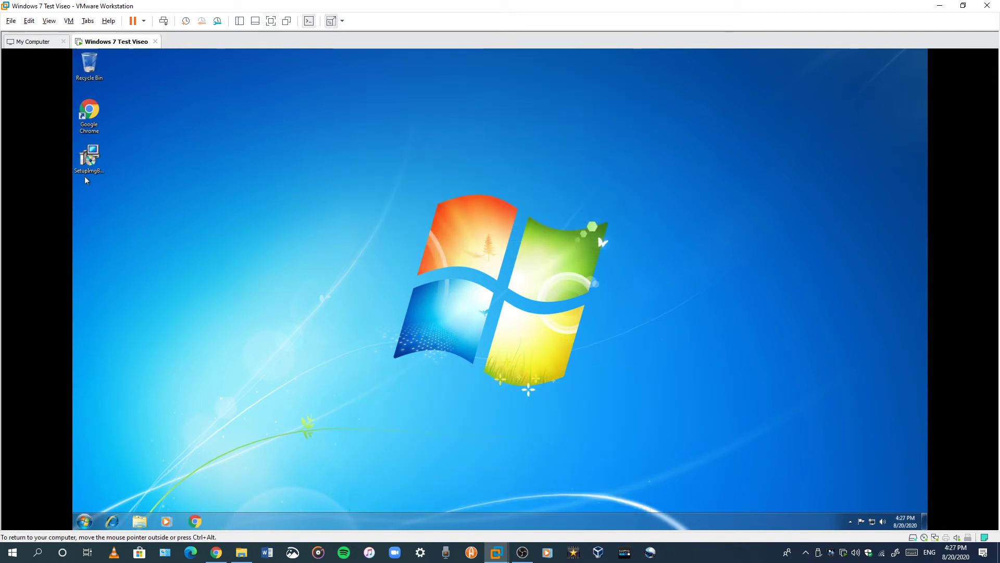
left_click(90, 168)
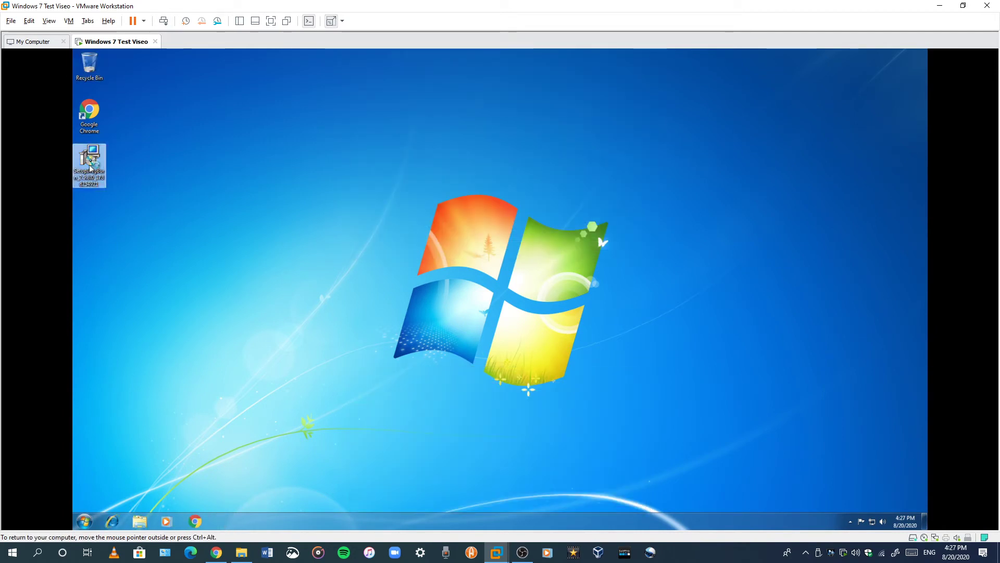
double_click(89, 168)
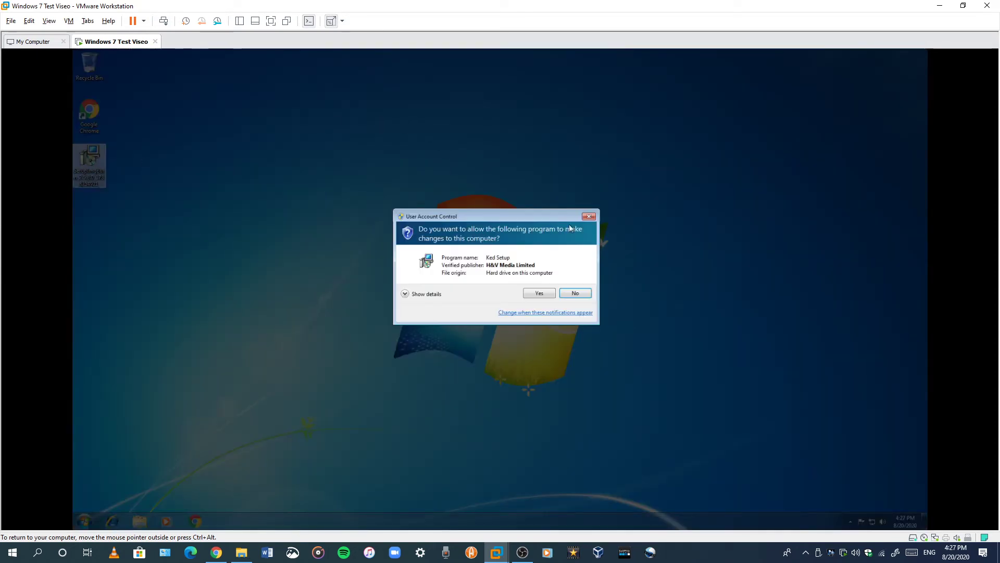
left_click(588, 217)
left_click(84, 520)
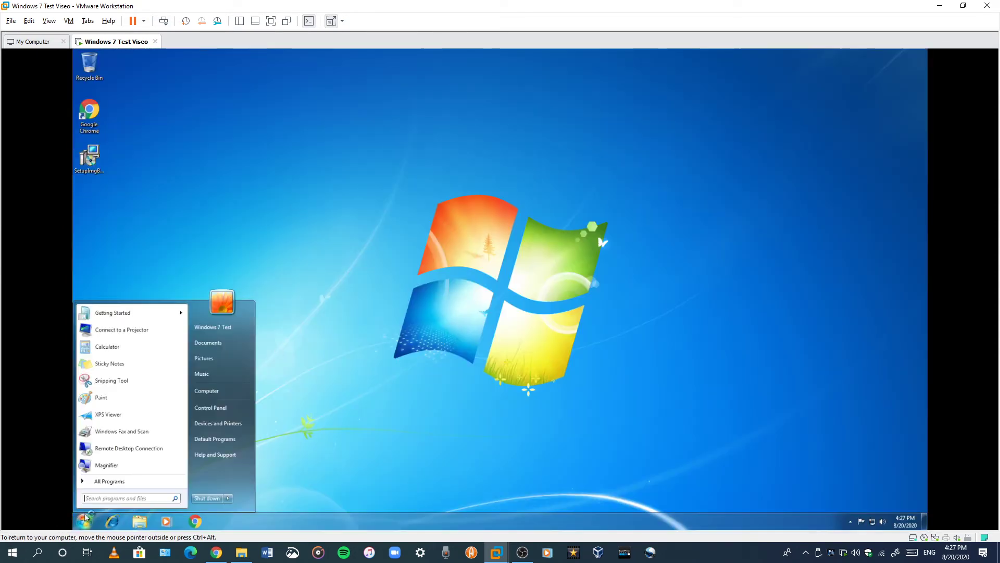
left_click(109, 481)
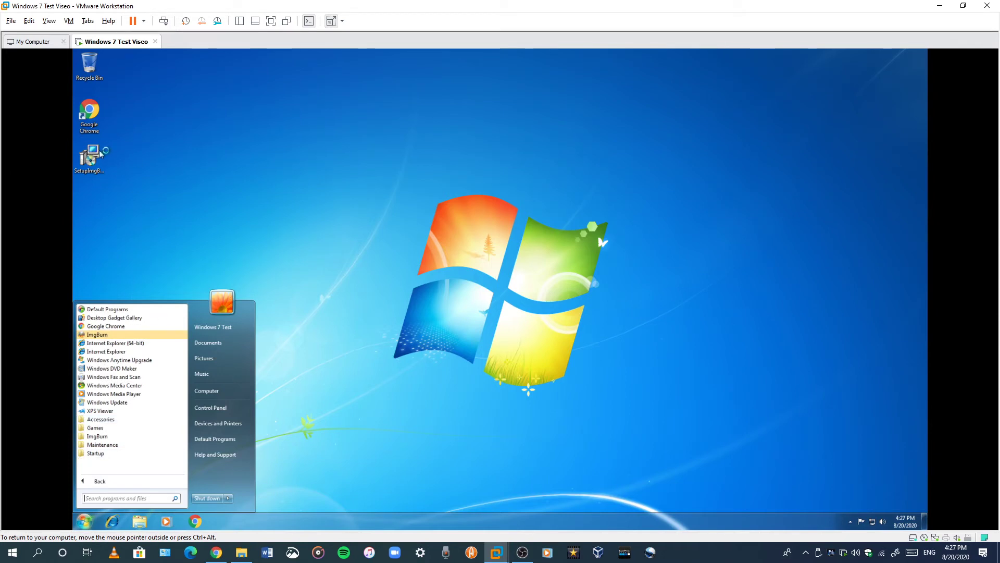
Try to move the ImgBurn setup file to the Recycle Bin, exiting its running installer and retrying the deletion
left_click_drag(90, 156, 90, 65)
right_click(92, 59)
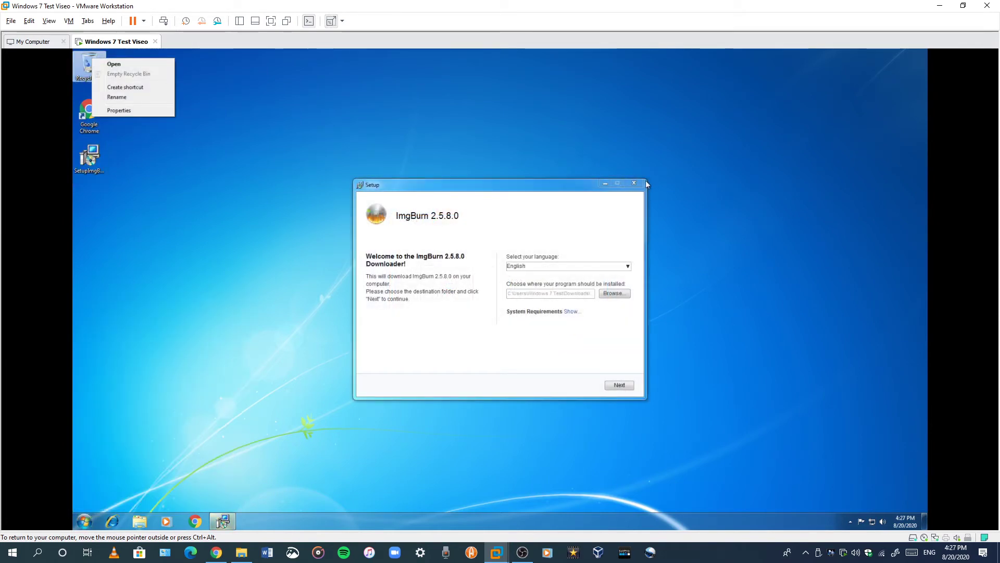
left_click(645, 181)
left_click(634, 183)
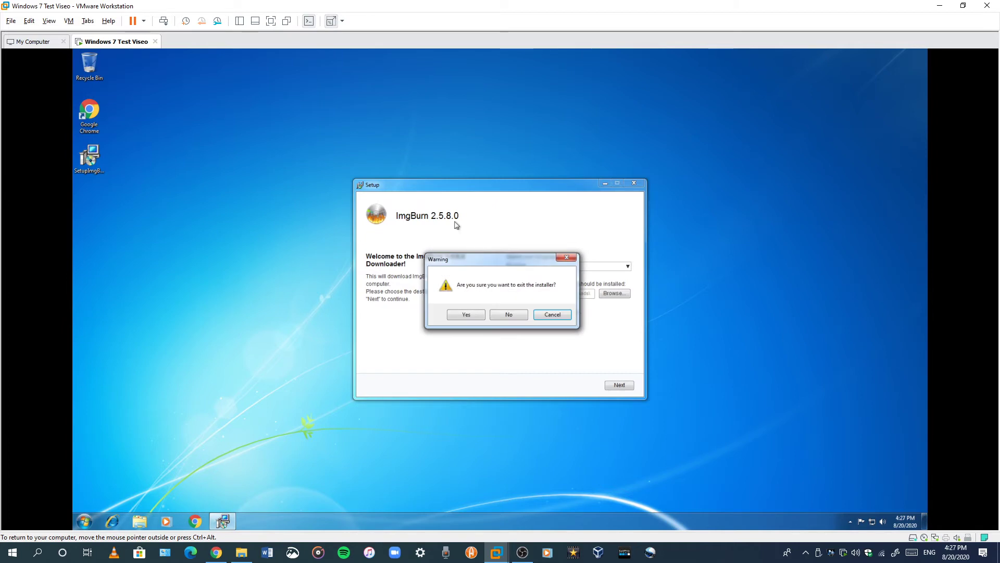
left_click(464, 314)
left_click(532, 333)
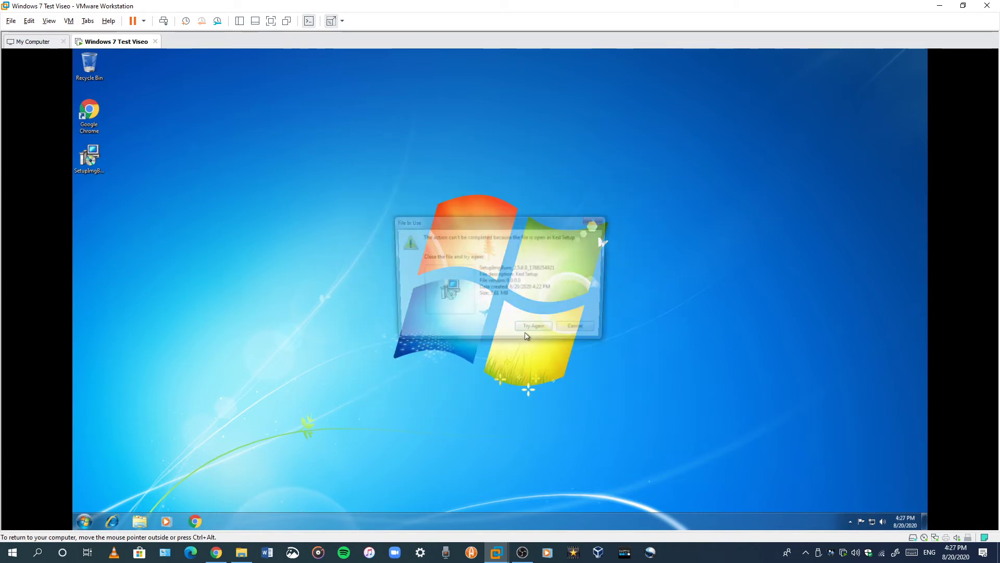
left_click(528, 334)
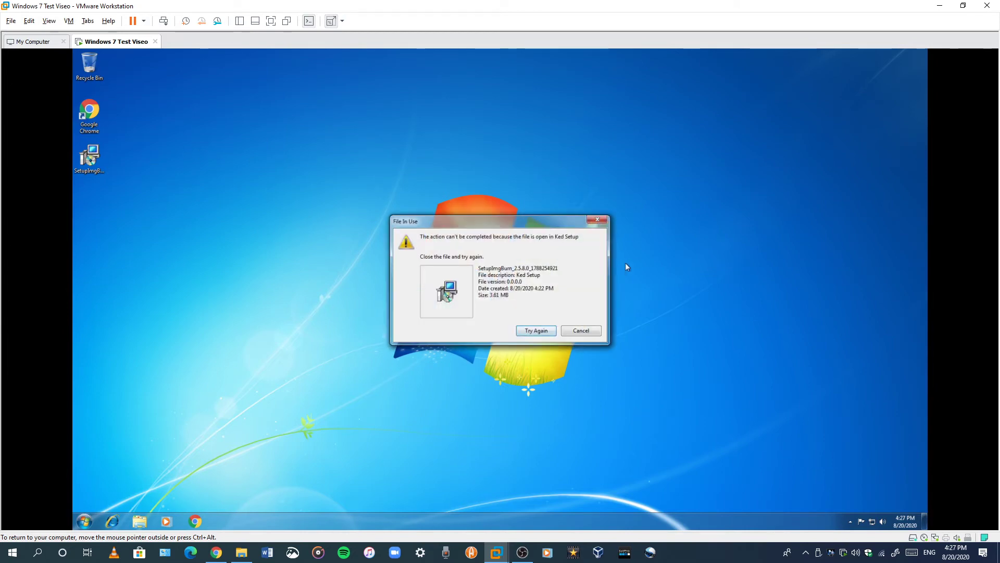
left_click(603, 221)
Move the ImgBurn setup file from the desktop to C:\Windows\Downloaded Program Files and close the folder window
left_click(96, 152)
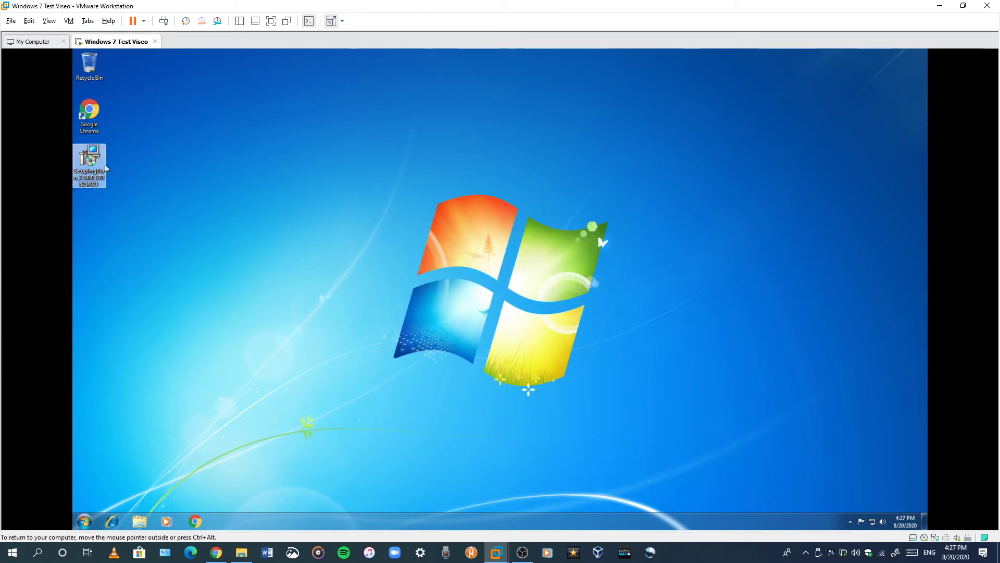
right_click(106, 168)
left_click(131, 225)
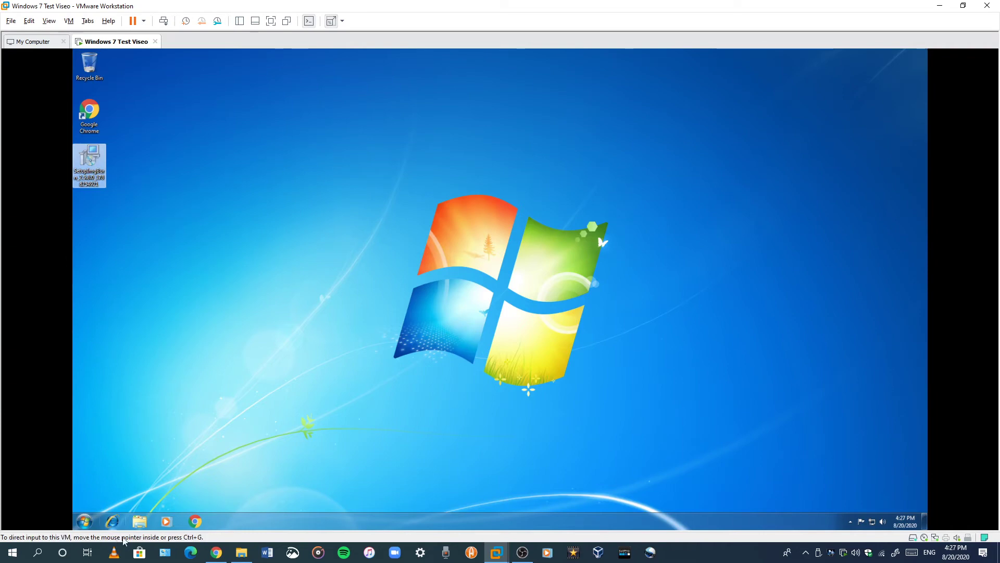
left_click(137, 524)
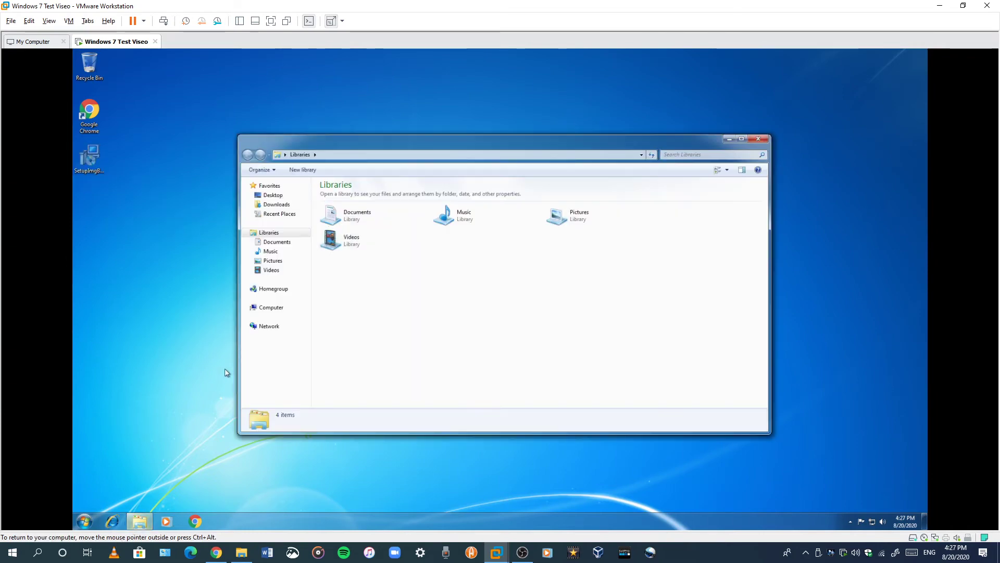
left_click(276, 308)
double_click(355, 200)
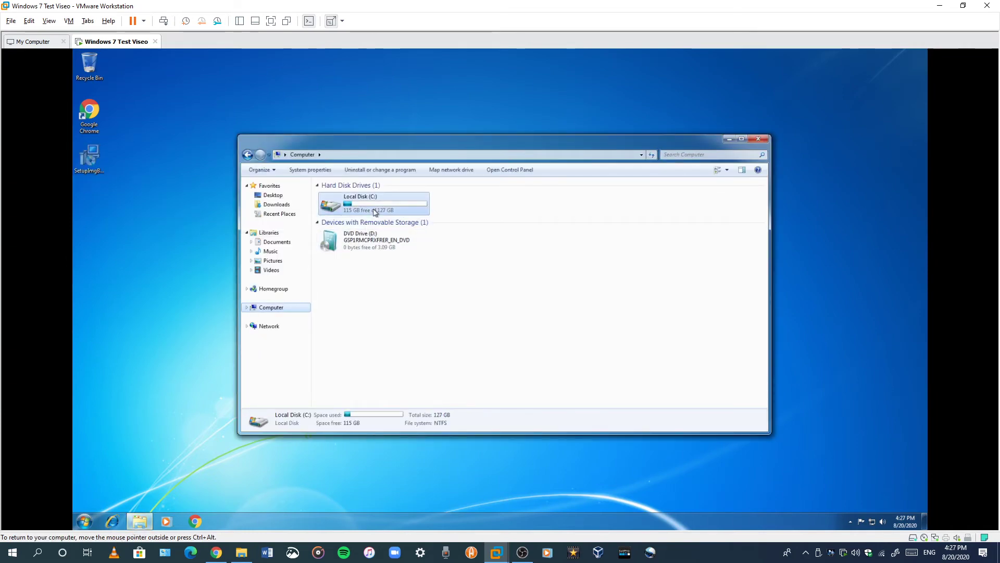
double_click(368, 245)
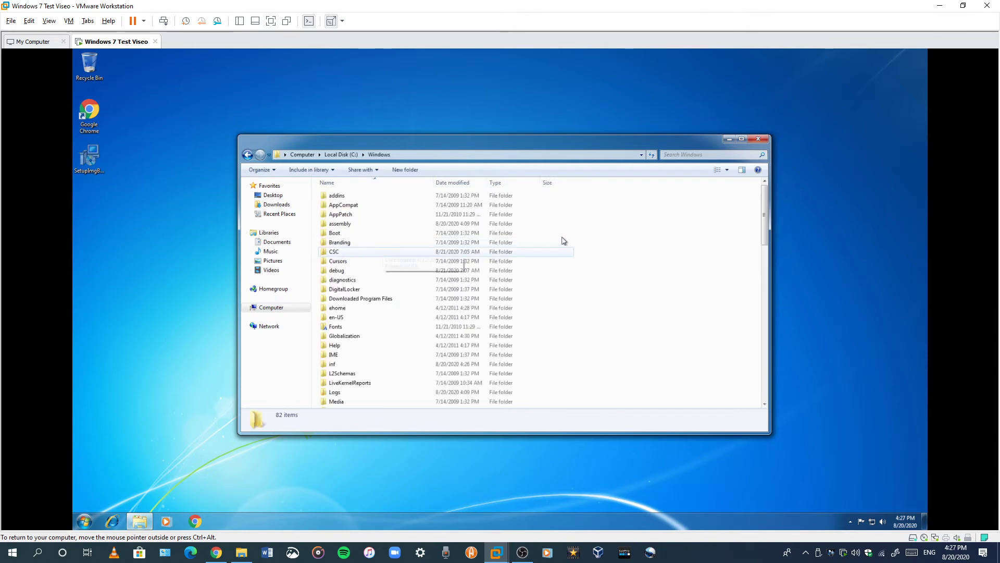
double_click(359, 299)
right_click(359, 251)
left_click(388, 312)
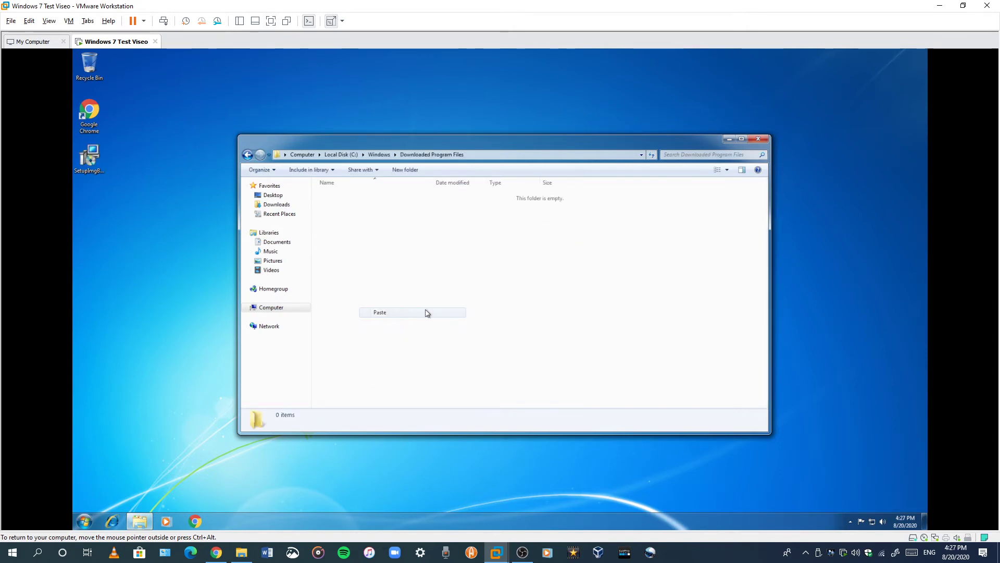
left_click(490, 320)
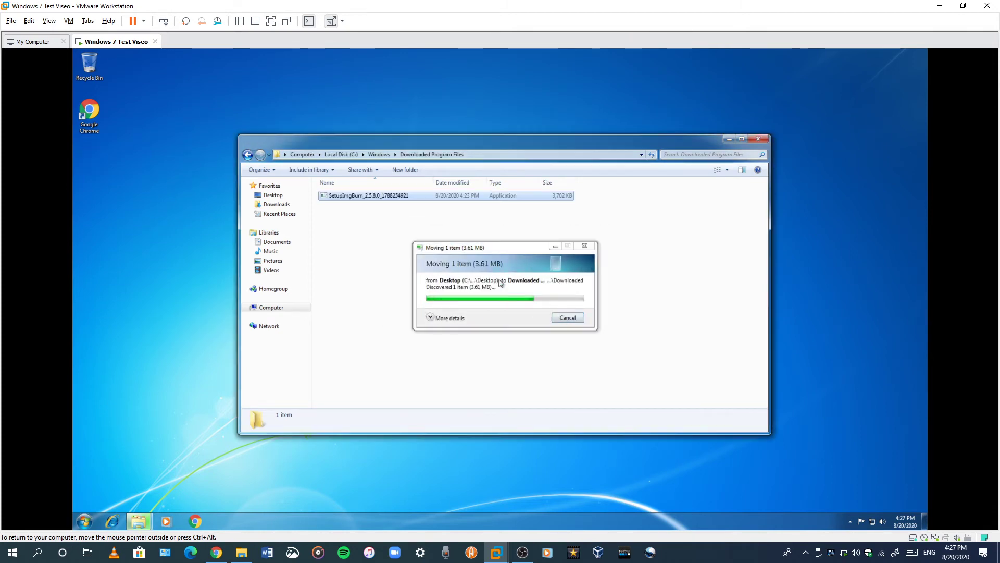
left_click(758, 138)
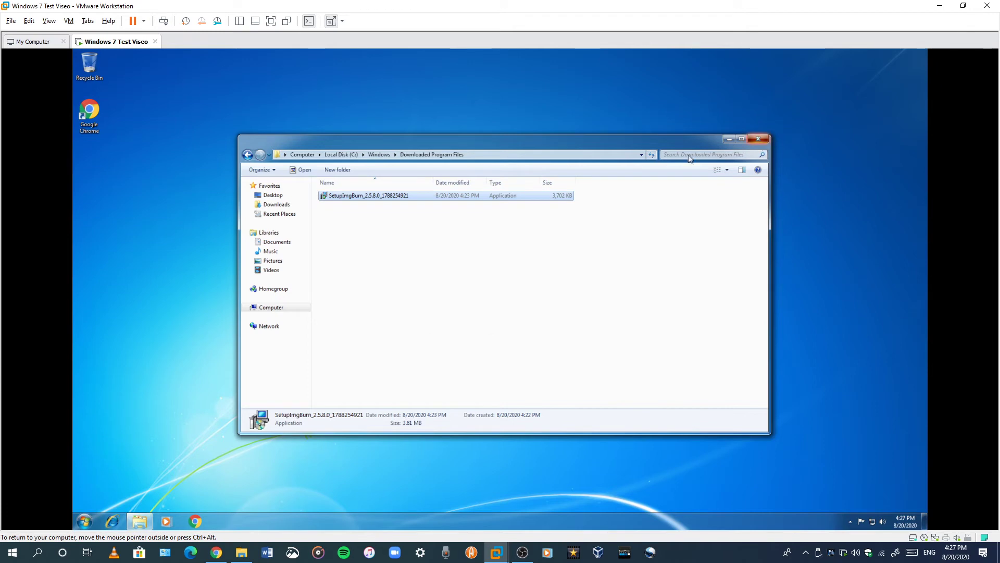
Launch ImgBurn from the installed programs, show the virtual machine full screen and open the "Create image file from files/folders" mode
left_click(83, 522)
left_click(101, 479)
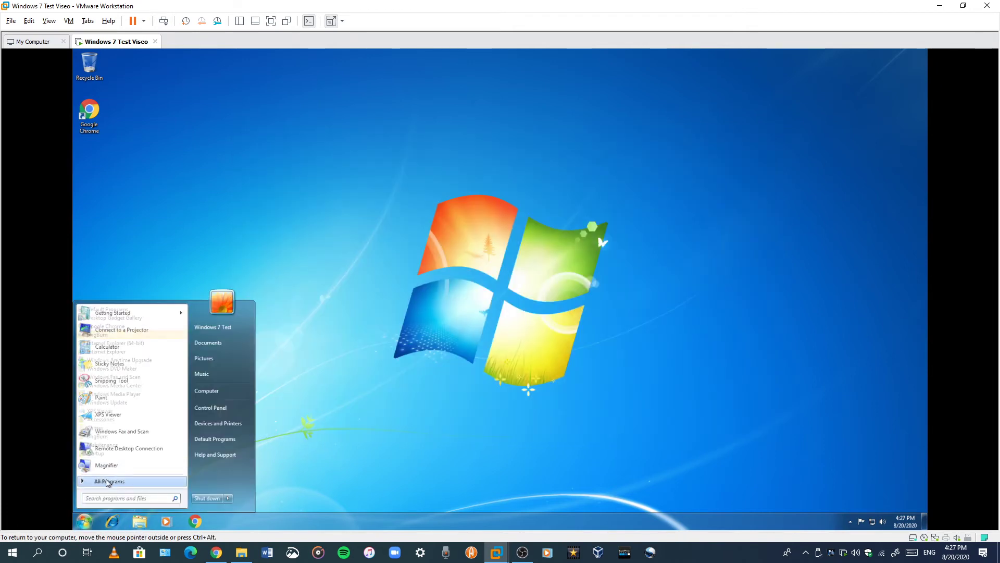
left_click(113, 342)
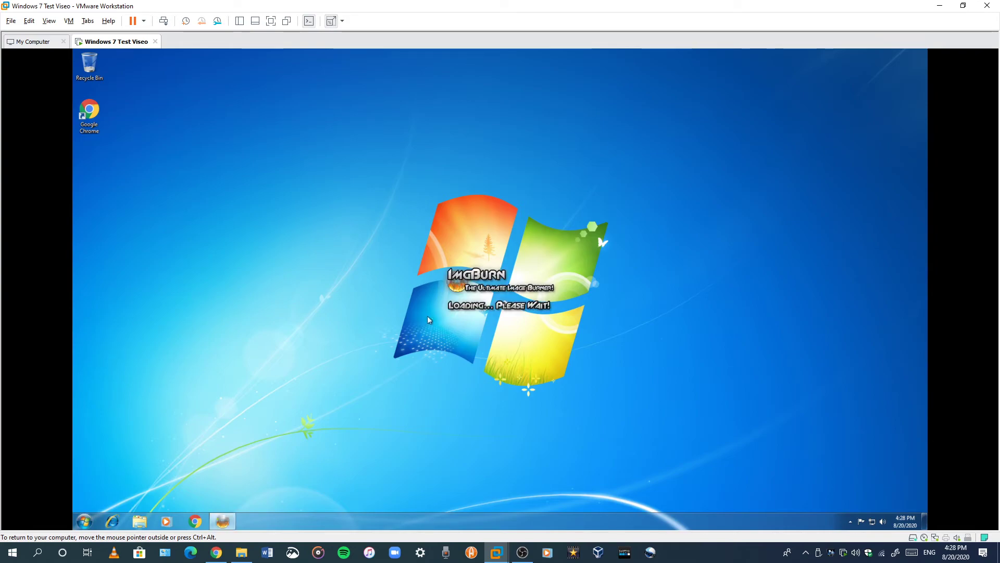
key("ctrl+alt+Return")
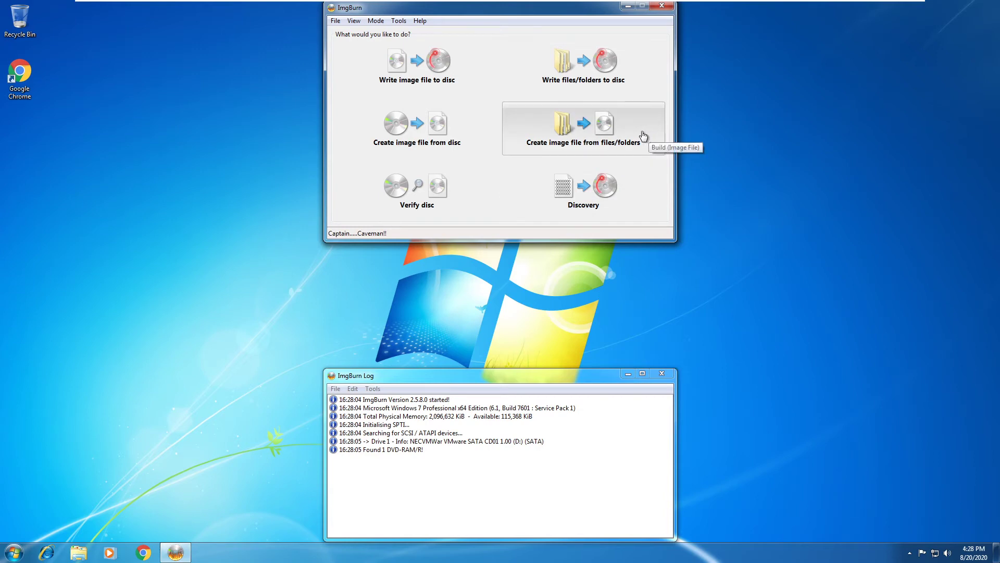
left_click(589, 132)
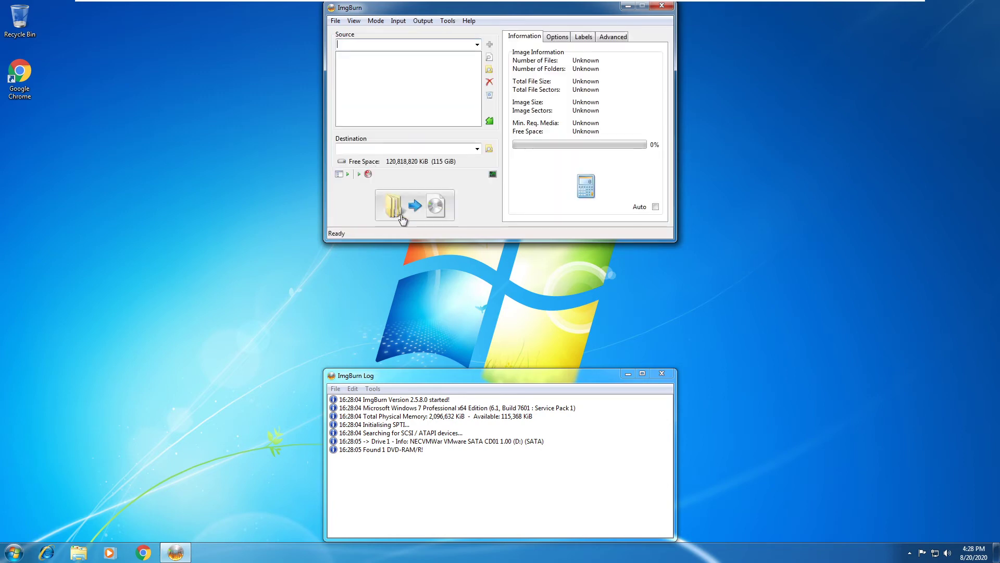
Add Local Disk (C:) as the source folder for the image
left_click(489, 70)
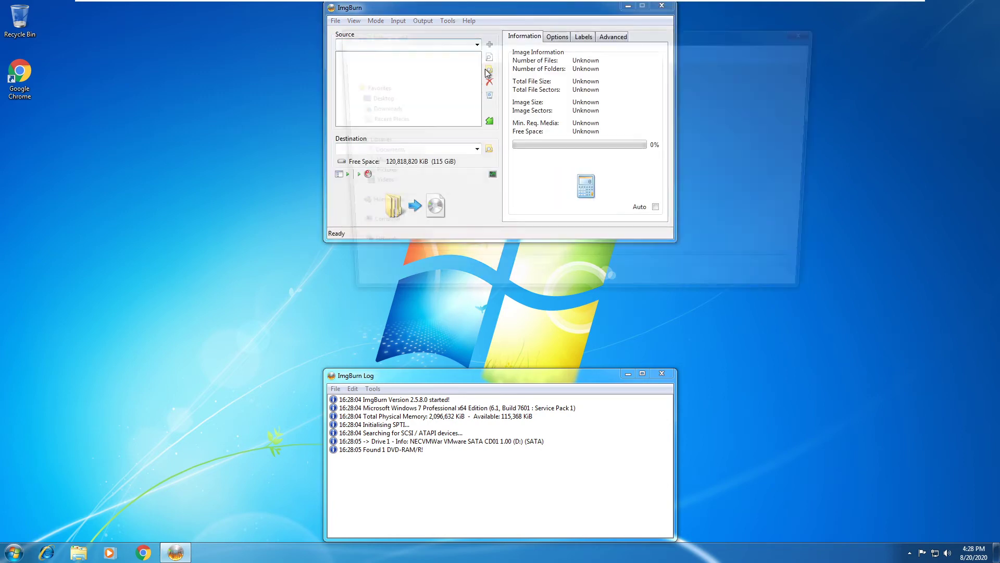
left_click(379, 229)
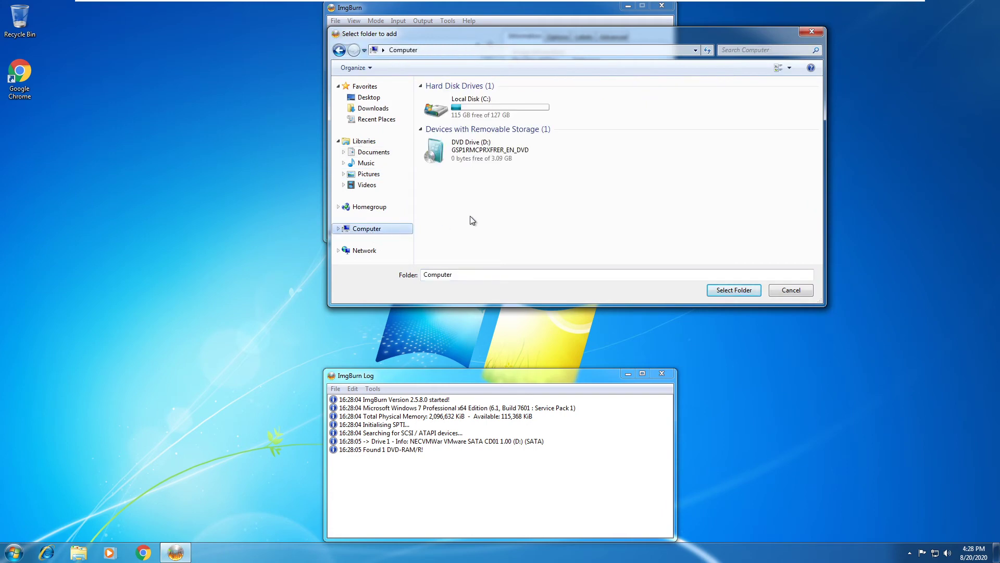
left_click(458, 100)
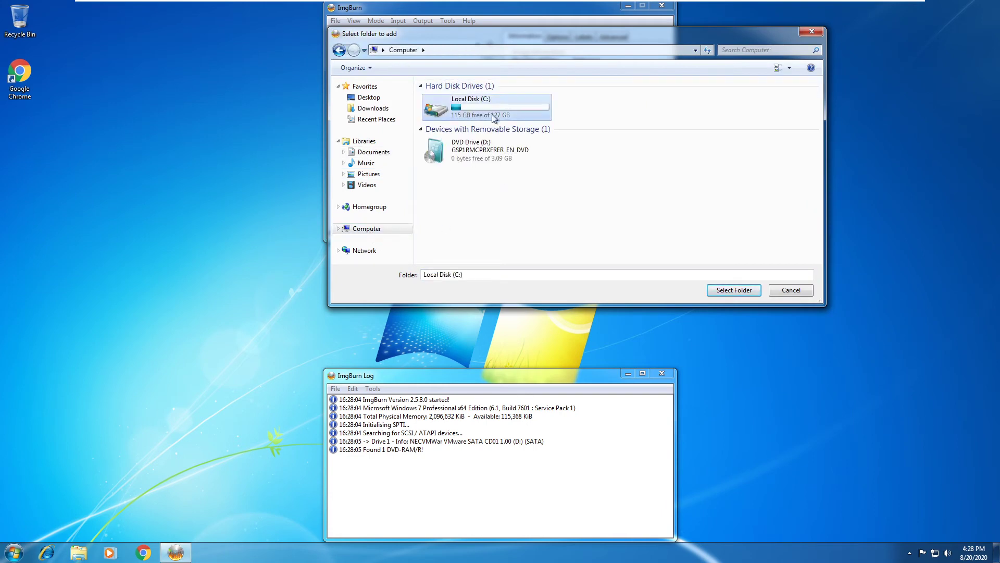
left_click(744, 290)
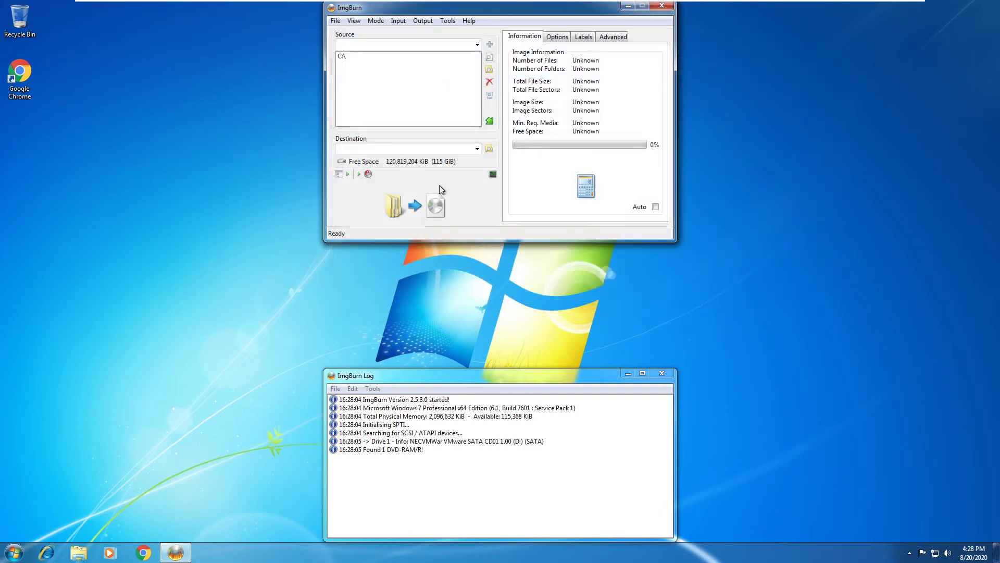
Start building the image, saving it in the Documents library as an ISO file named "Windows 7 installs chrome"
left_click(415, 206)
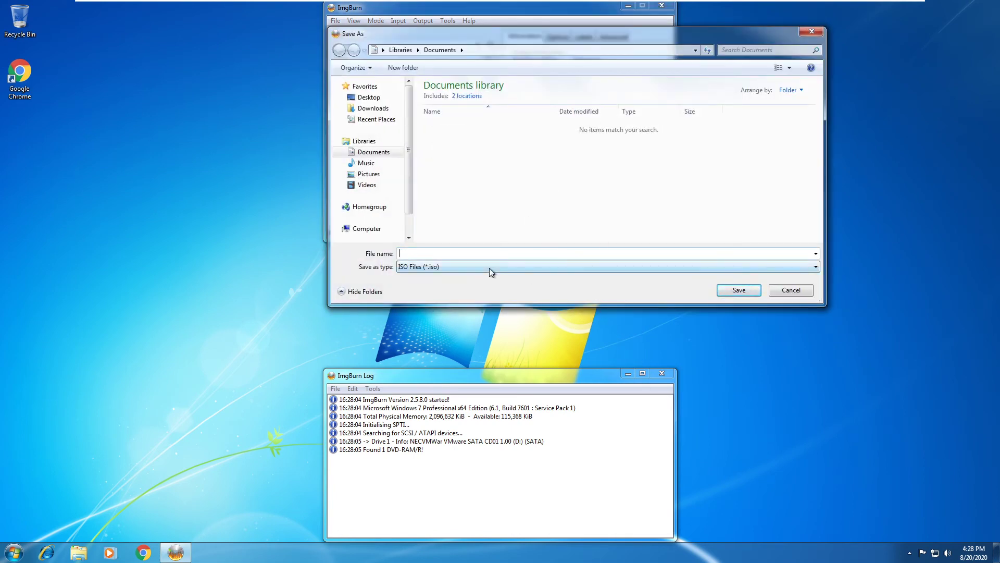
type("Windows 7 installs chrome")
left_click(731, 288)
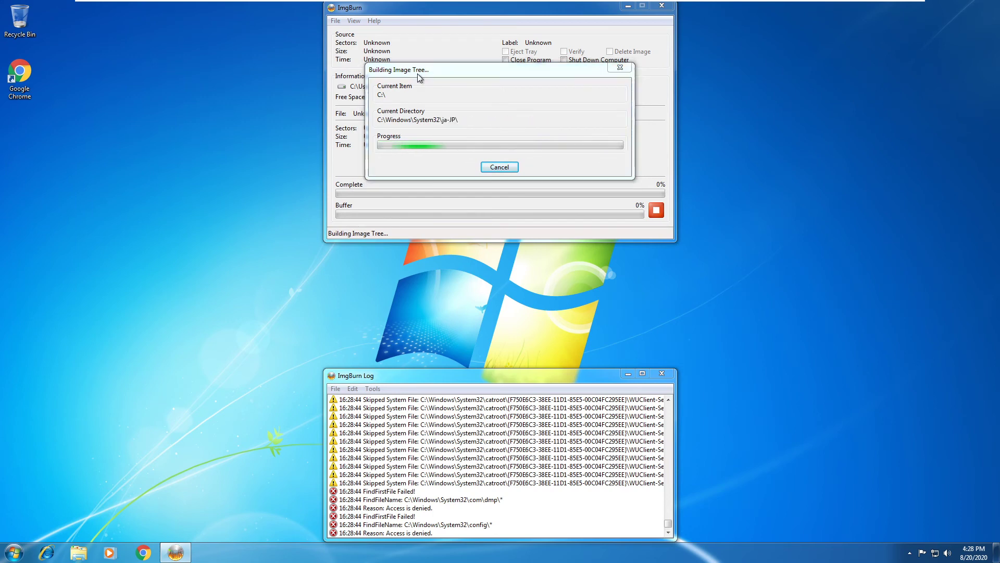
left_click_drag(417, 74, 422, 99)
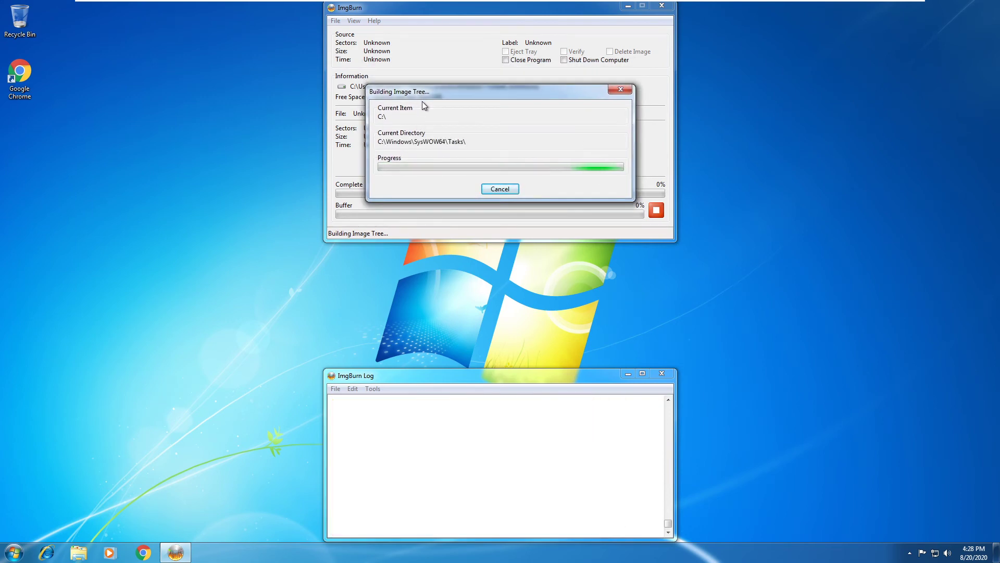
Exit the virtual machine's full-screen view and open the Computer window while the image tree is being built
key("ctrl+alt+Return")
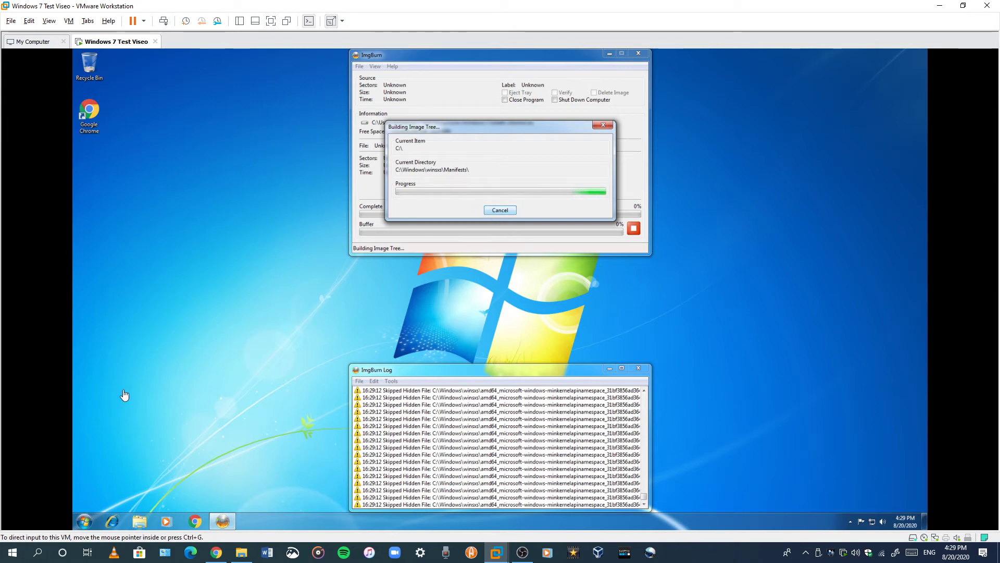
left_click(206, 430)
left_click_drag(203, 434, 189, 315)
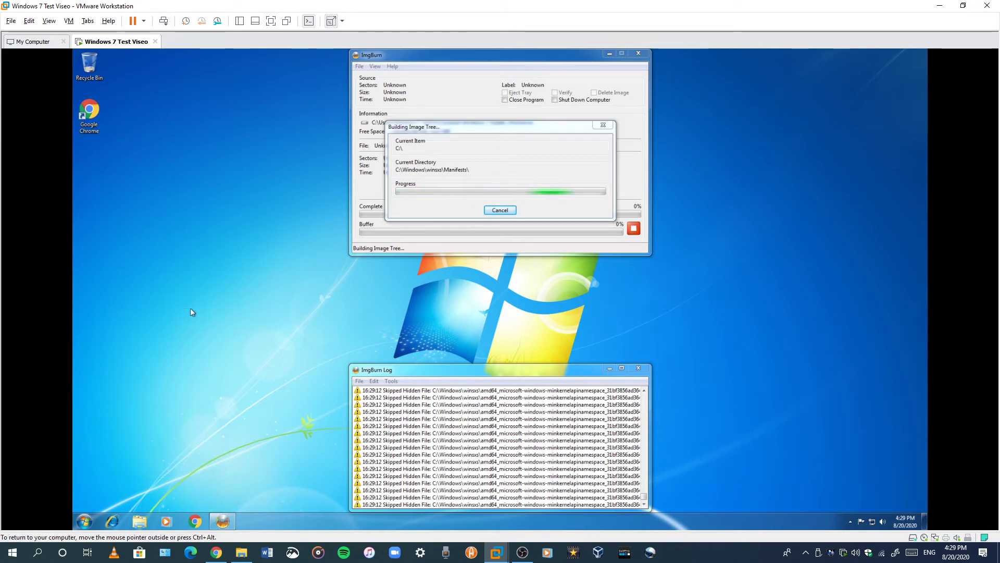
left_click(84, 521)
left_click_drag(207, 390, 84, 518)
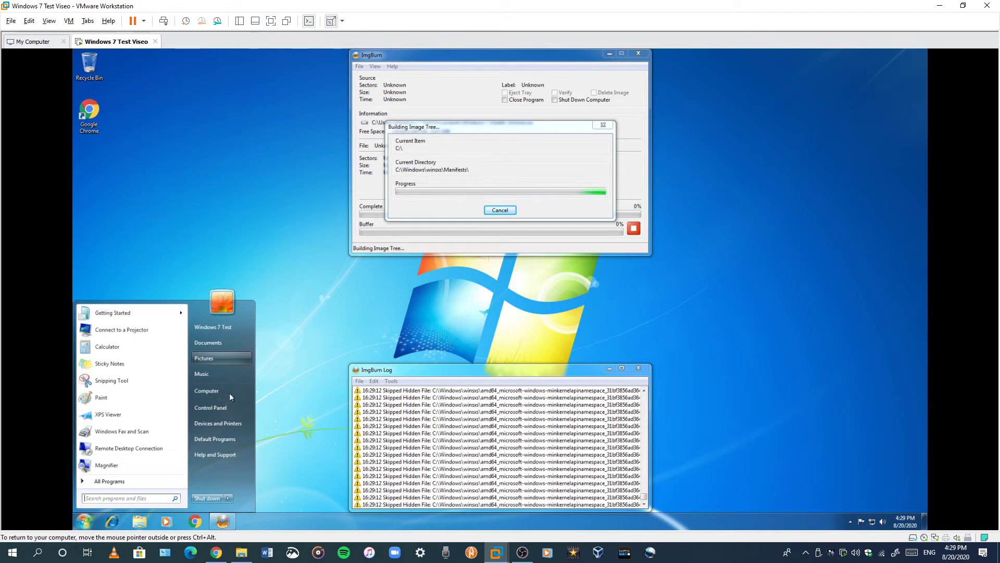
left_click(307, 290)
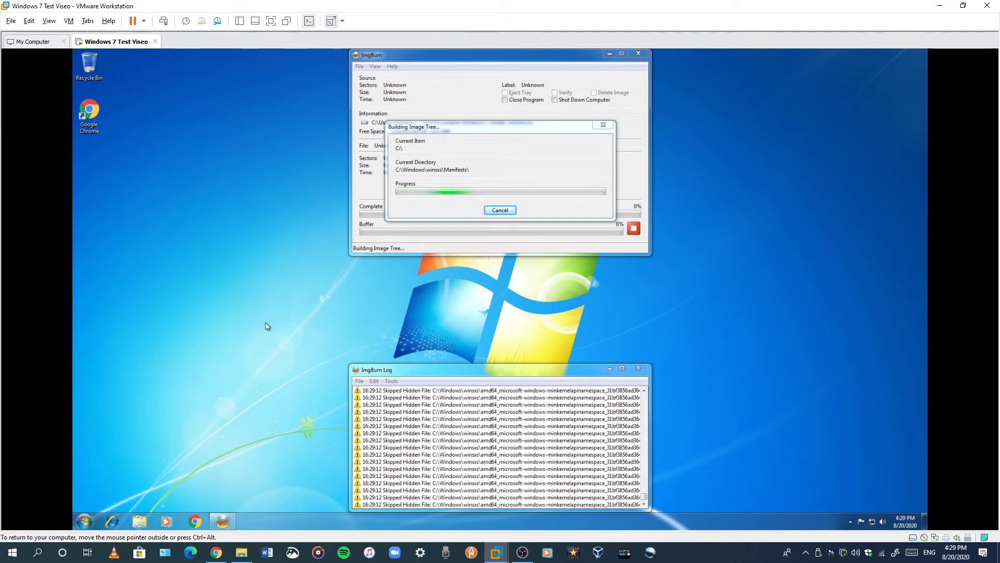
left_click(84, 521)
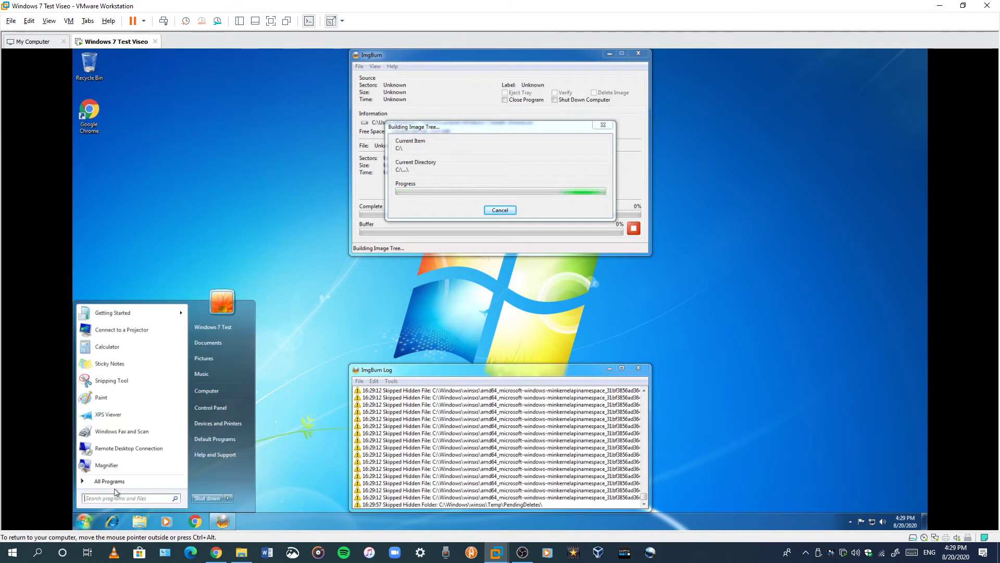
left_click(208, 394)
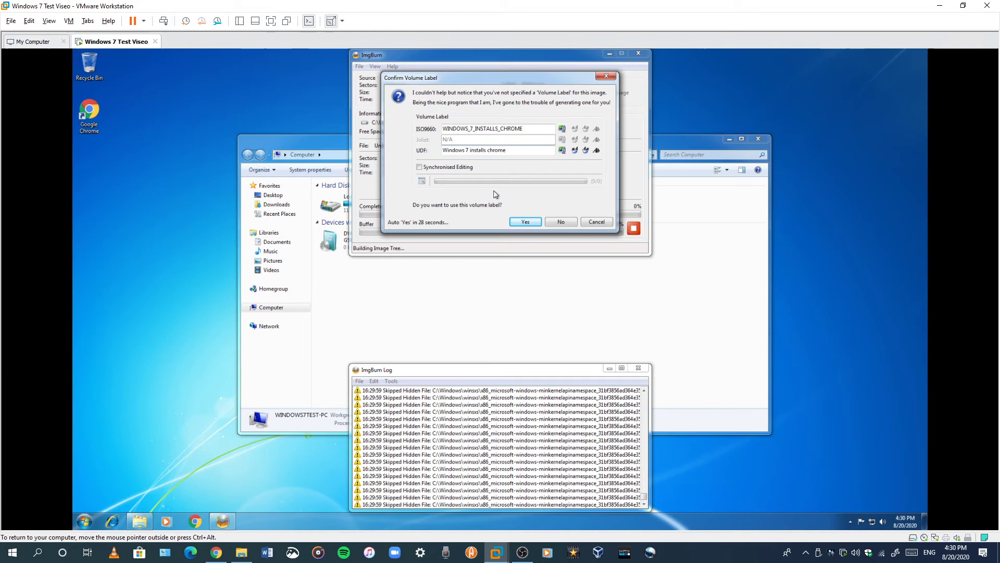
Accept the generated volume label, continue despite the ISO9660 directory depth limit, and minimize the Computer window
left_click(524, 222)
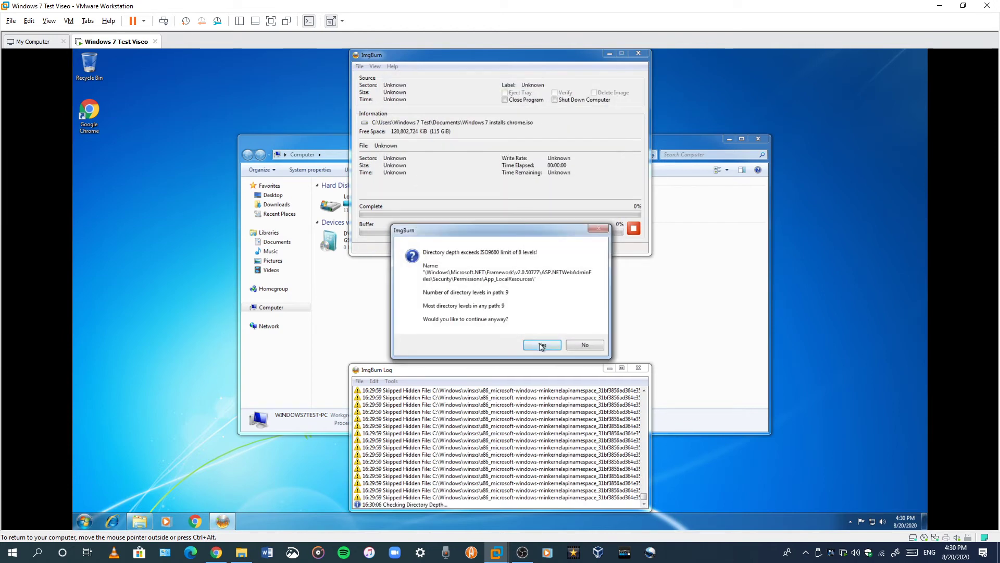
left_click(541, 345)
left_click(537, 282)
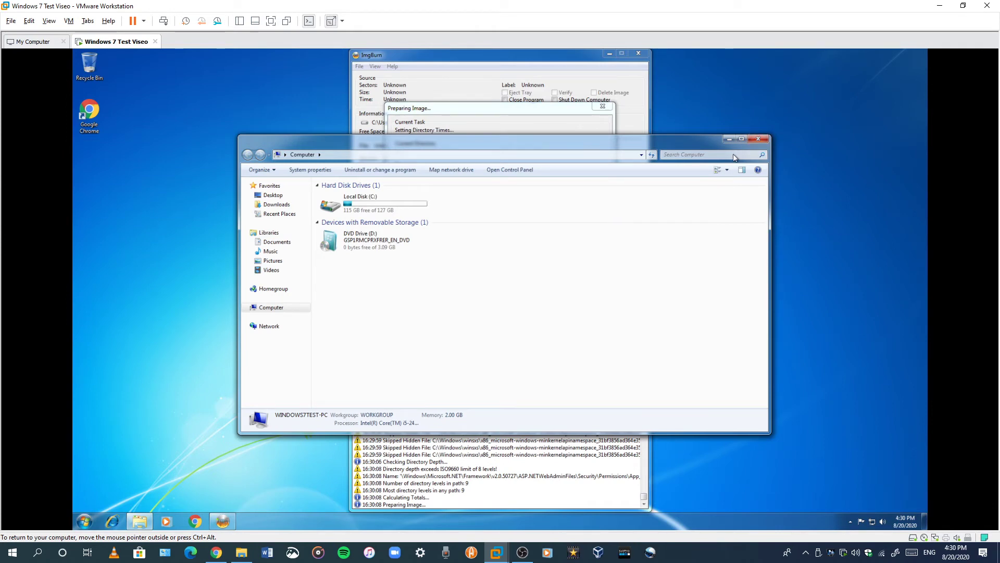
left_click(732, 140)
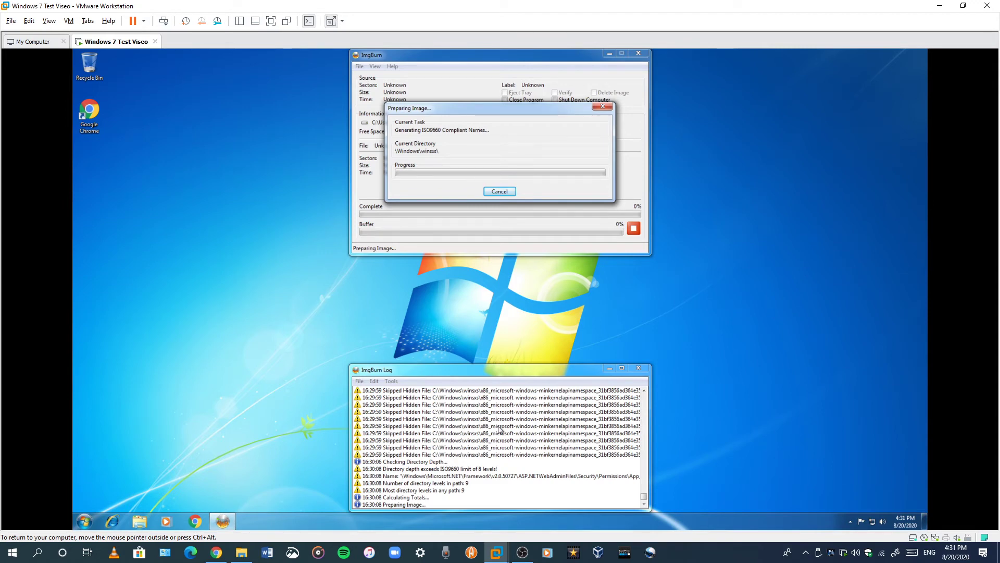
left_click(811, 433)
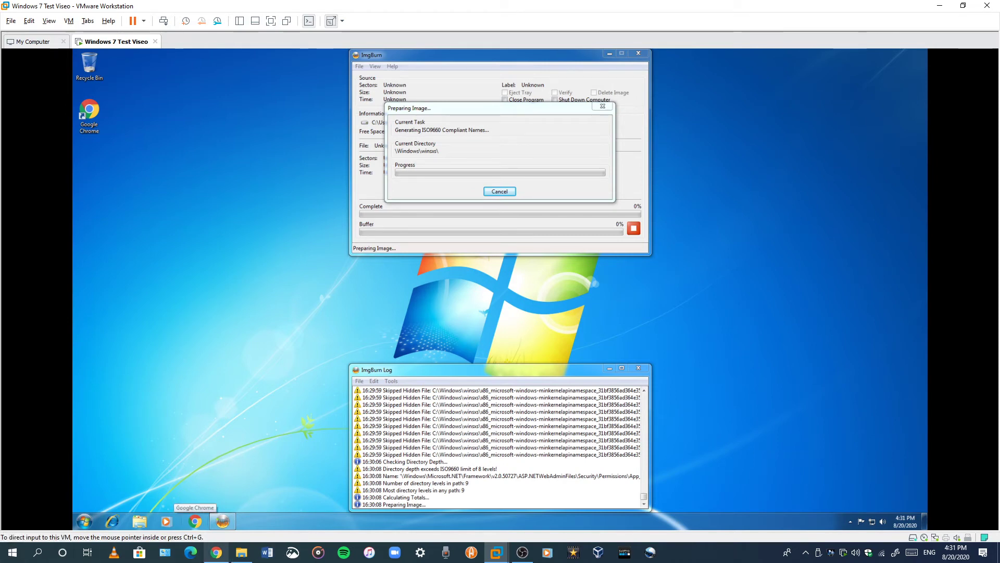
left_click(524, 554)
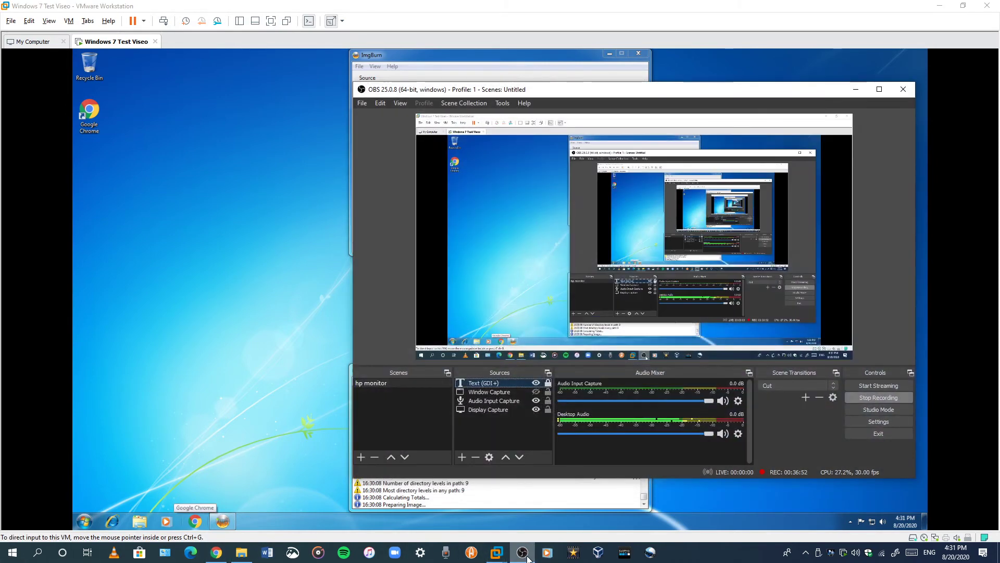
left_click(524, 554)
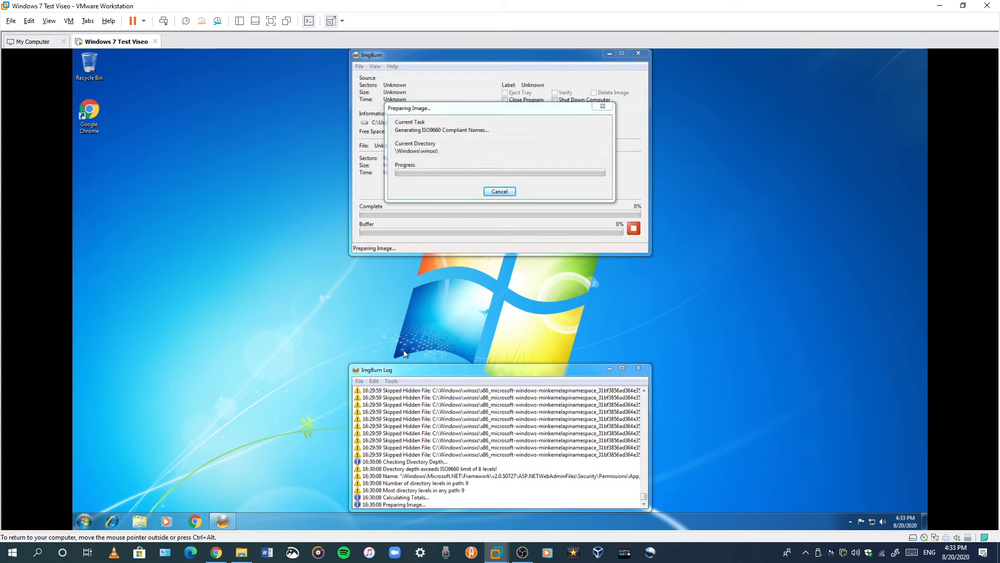
key("super")
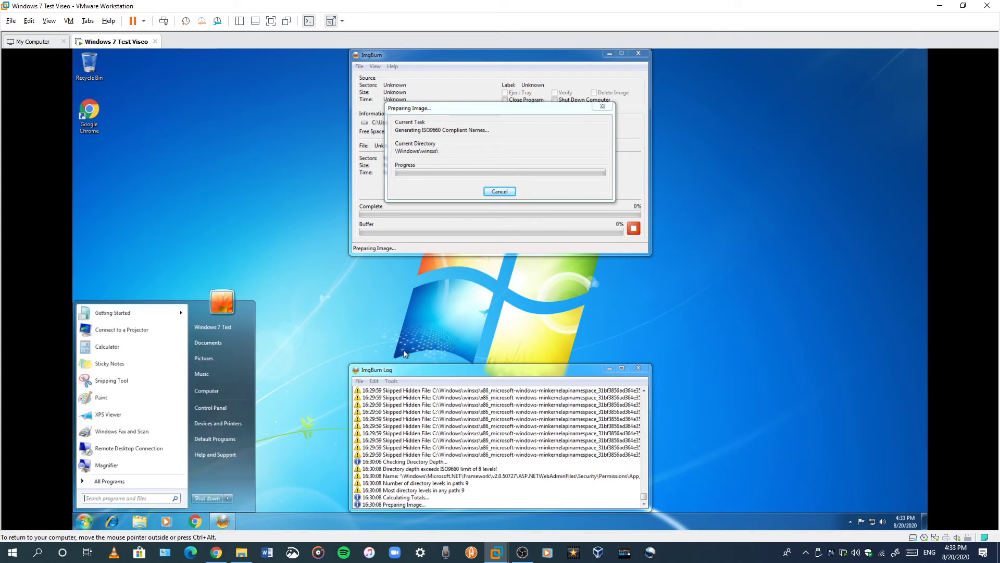
key("super")
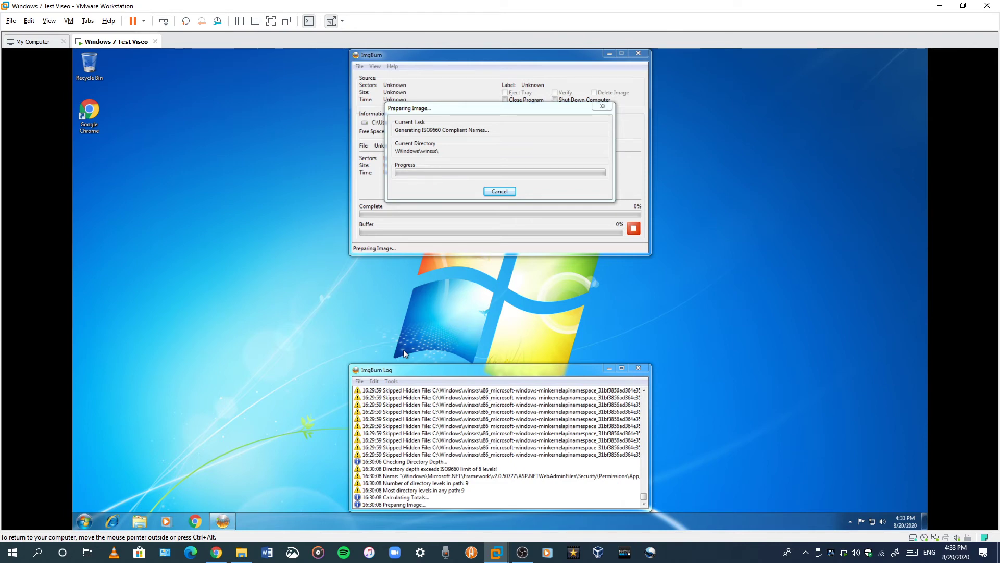
Cancel the image preparation and exit ImgBurn along with its log window
left_click(499, 191)
left_click(495, 316)
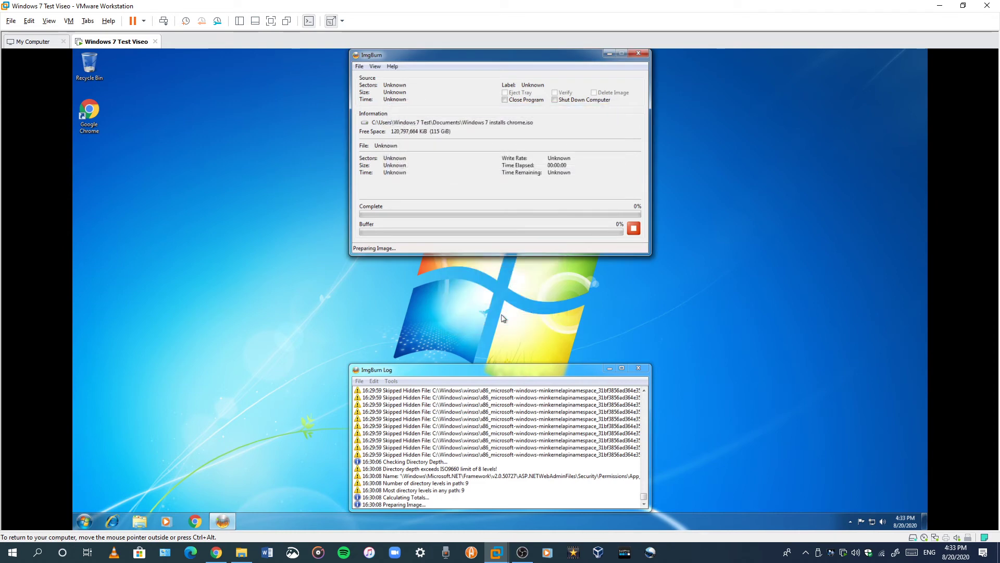
left_click(638, 370)
left_click(542, 332)
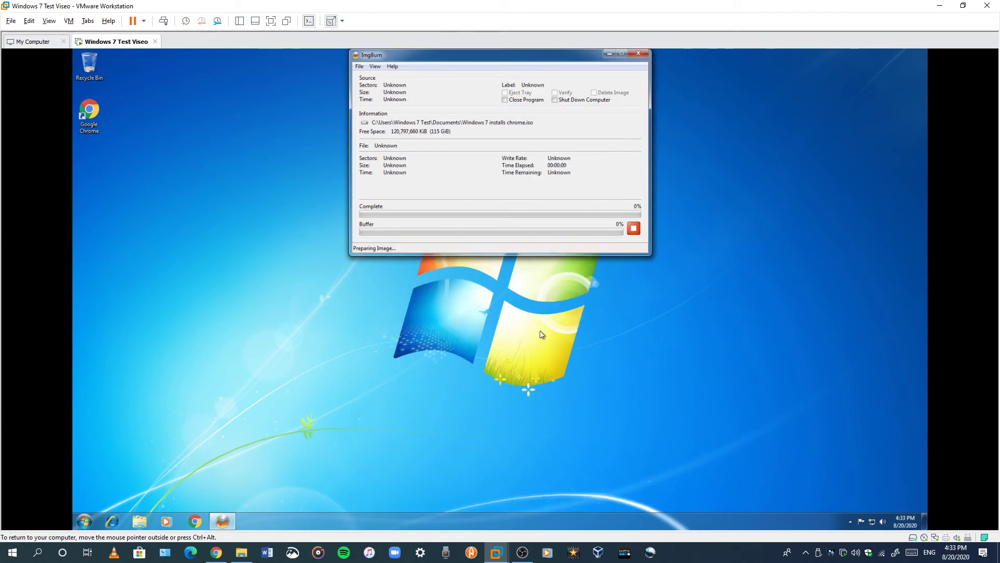
left_click(359, 66)
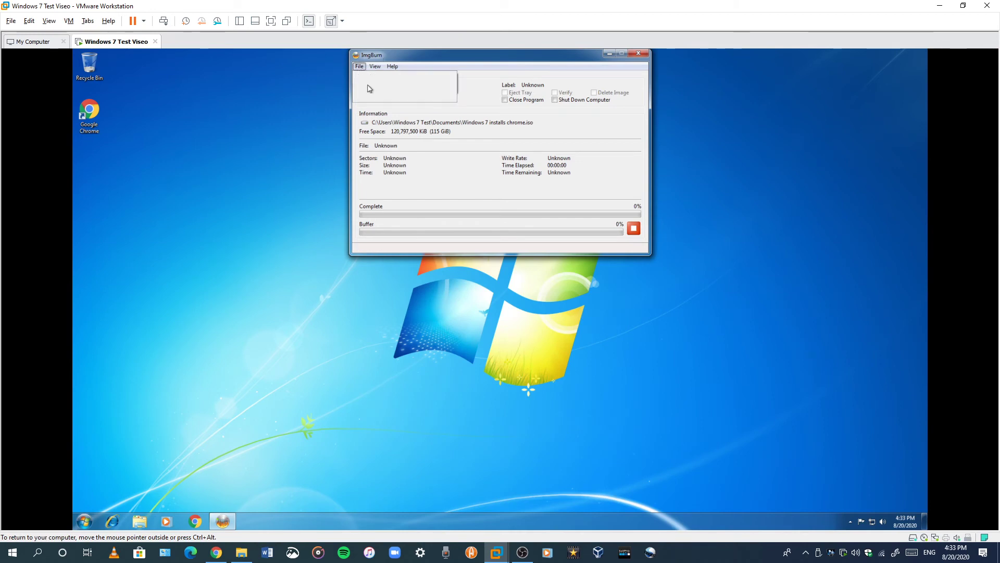
left_click(369, 88)
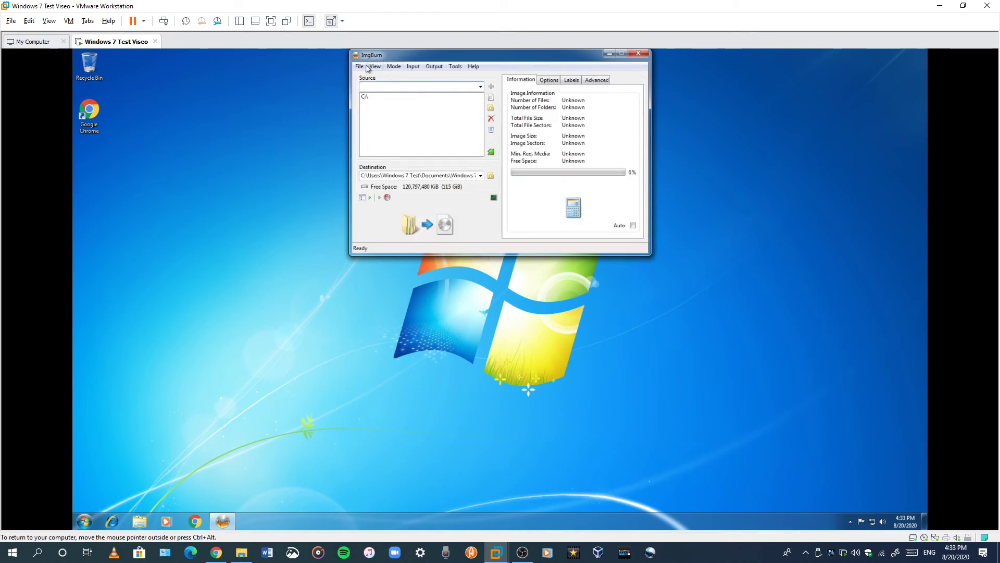
left_click(364, 66)
left_click(380, 225)
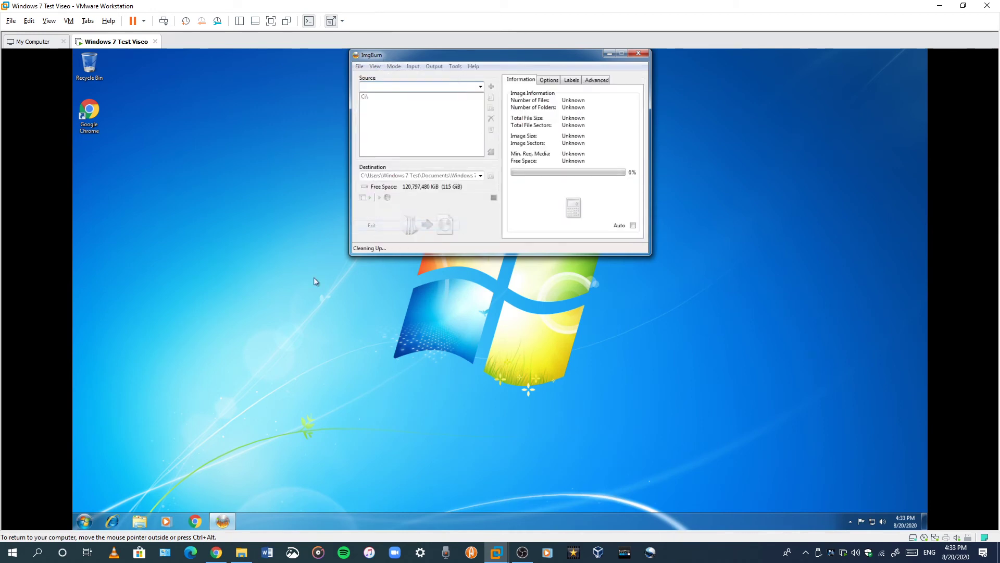
Relaunch ImgBurn and open the "Create image file from disc" mode with the NECVMWar VMware SATA CD01 (D:) drive as source
left_click(90, 517)
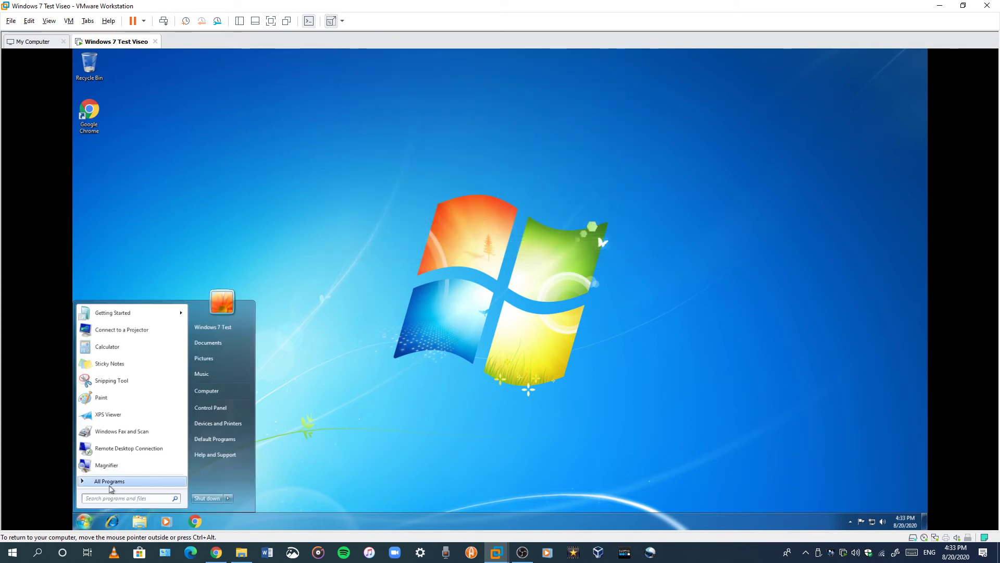
left_click(110, 485)
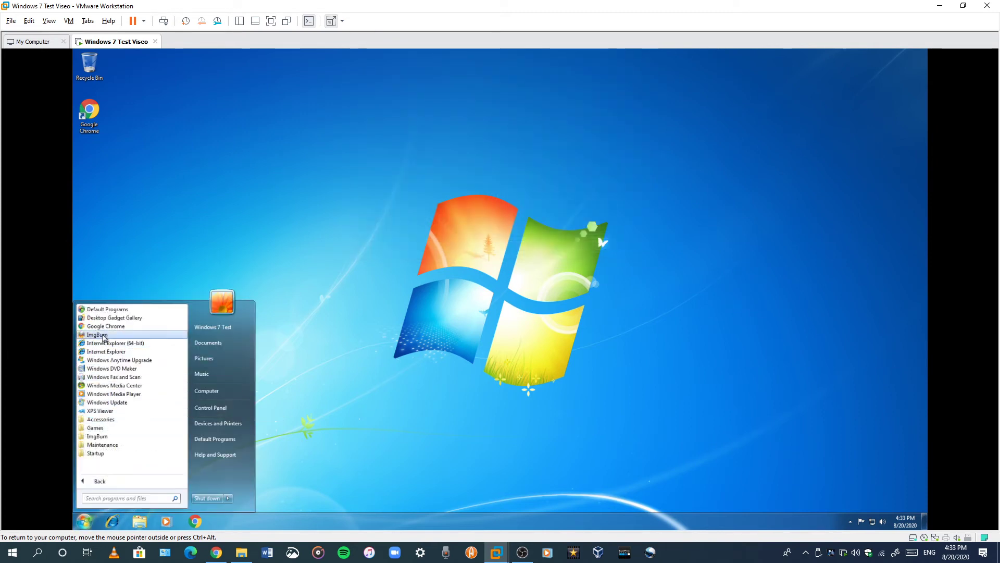
left_click(97, 335)
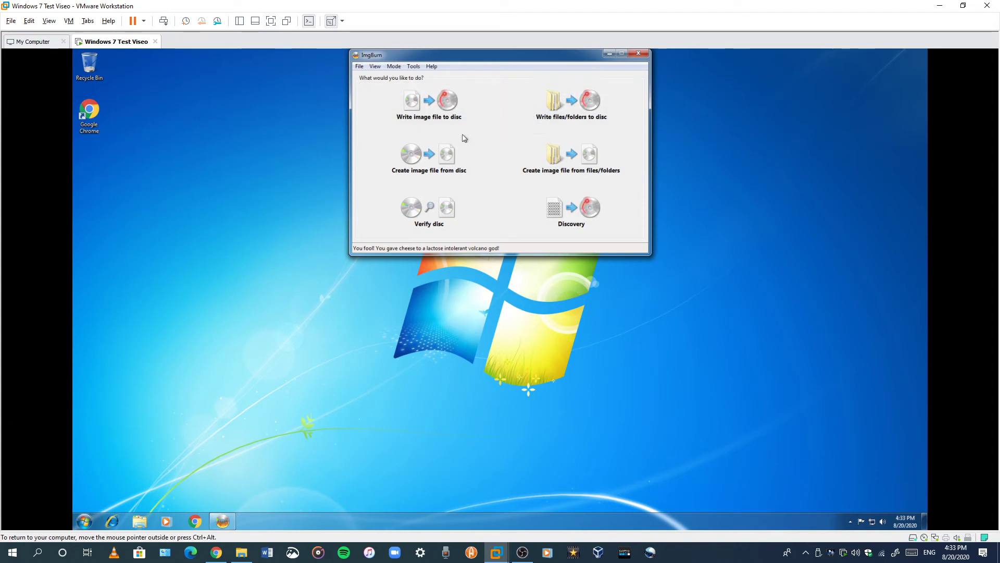
left_click(435, 159)
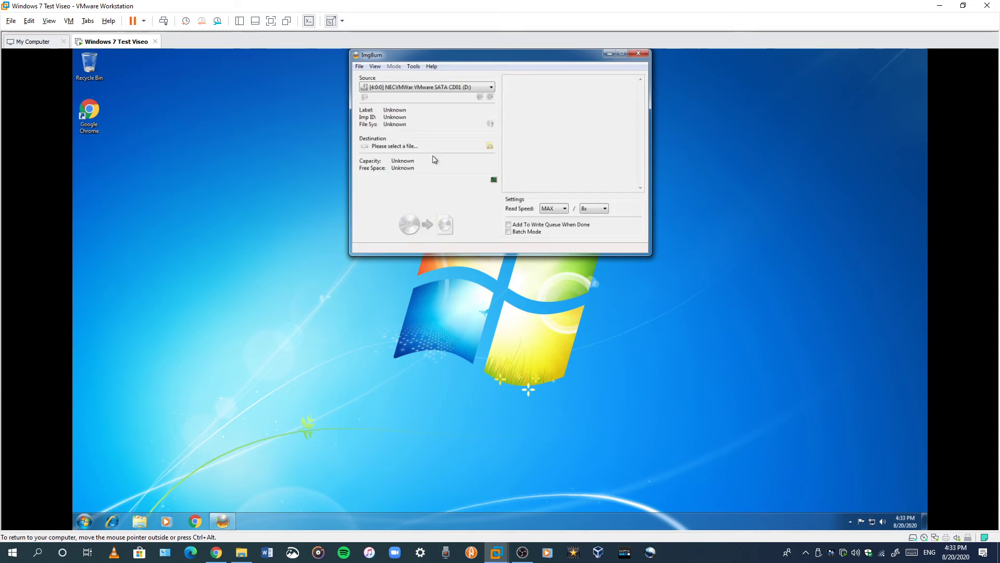
left_click(417, 87)
left_click(412, 93)
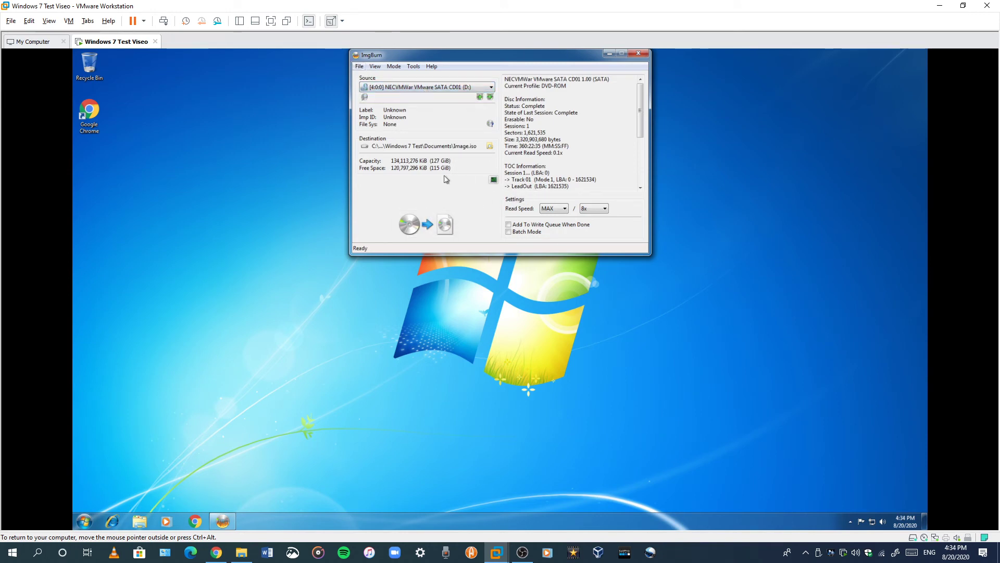
Check the destination file dialog and the file commands of the disc-reading mode without changing anything, and close ImgBurn
left_click(359, 67)
left_click(383, 77)
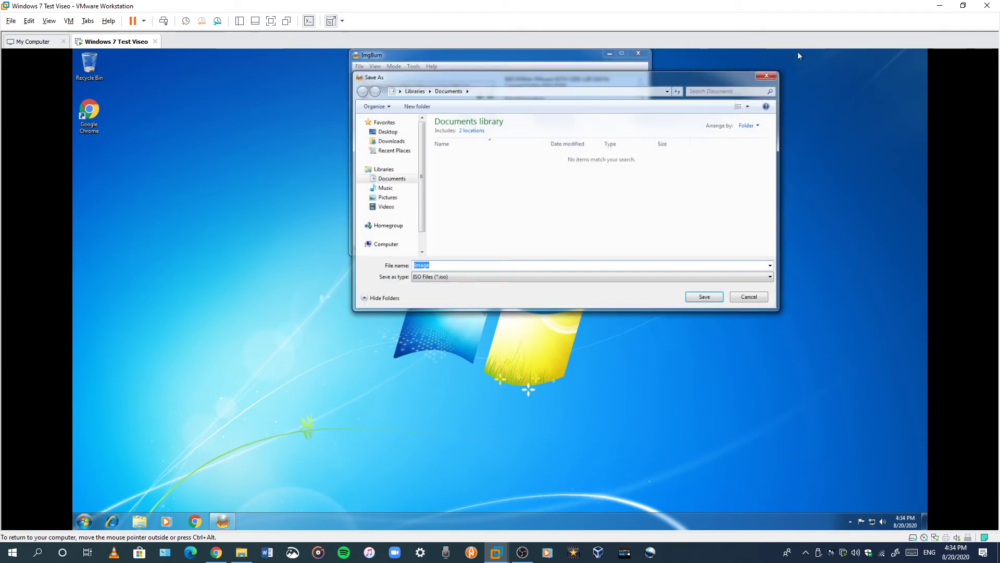
left_click(766, 76)
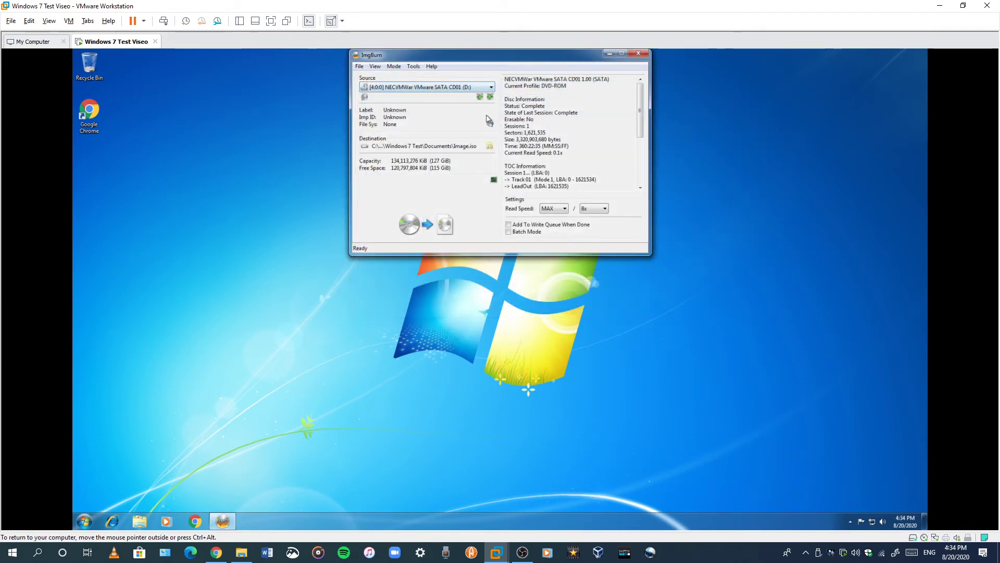
left_click_drag(463, 56, 412, 189)
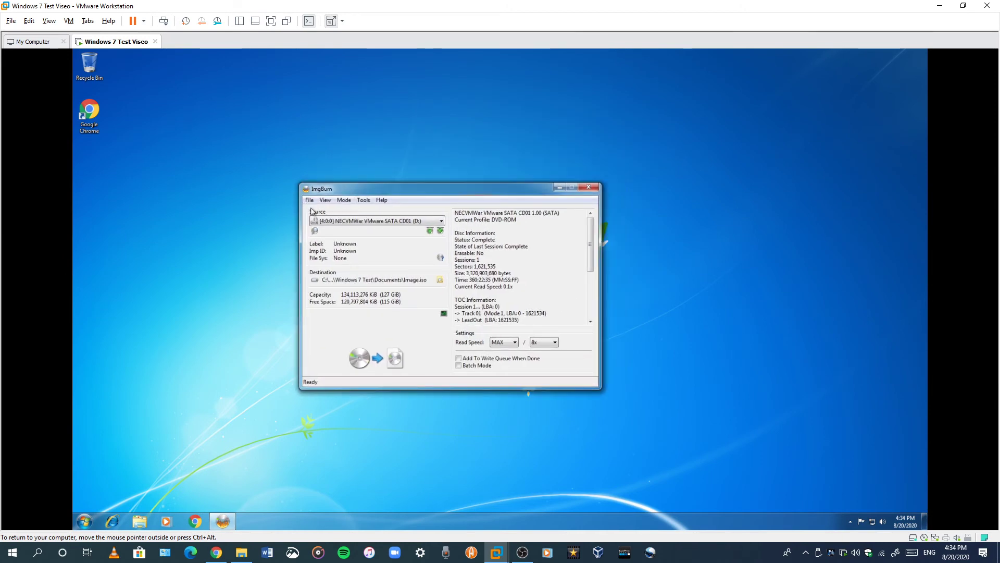
left_click(308, 200)
mouse_move(335, 262)
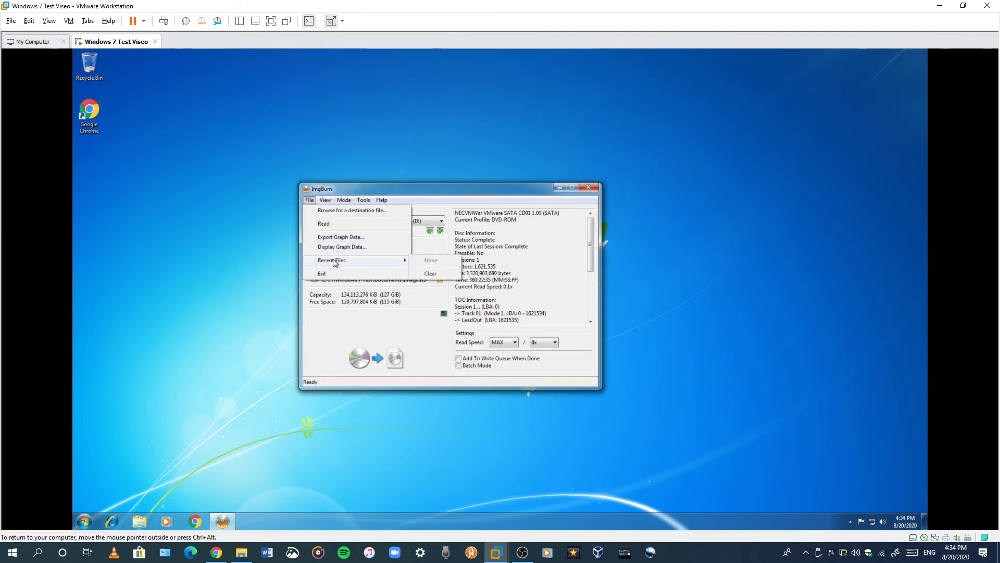
left_click(310, 200)
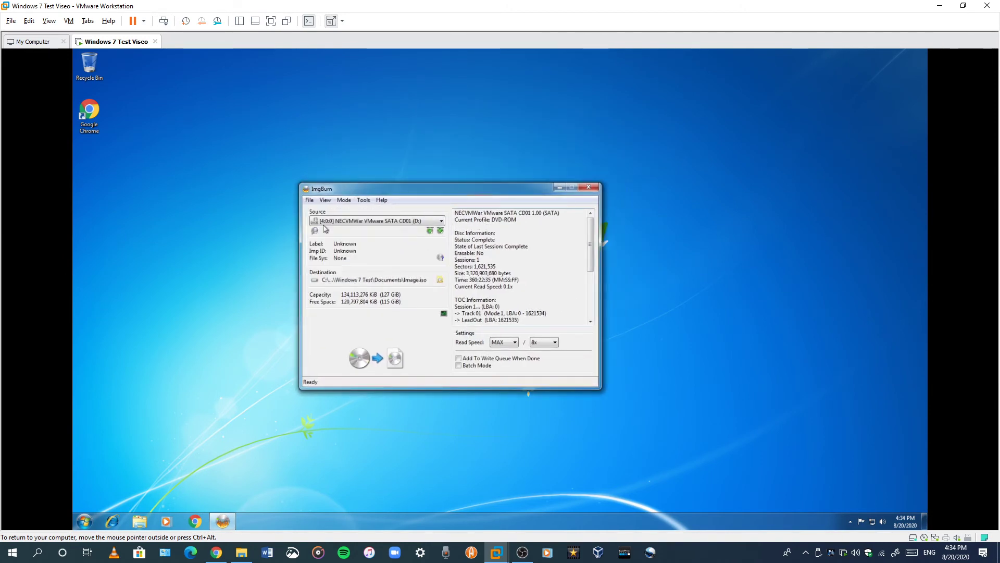
left_click(588, 187)
Relaunch ImgBurn, check the available destination drives in Discovery mode, and close the program
left_click(84, 521)
left_click(93, 481)
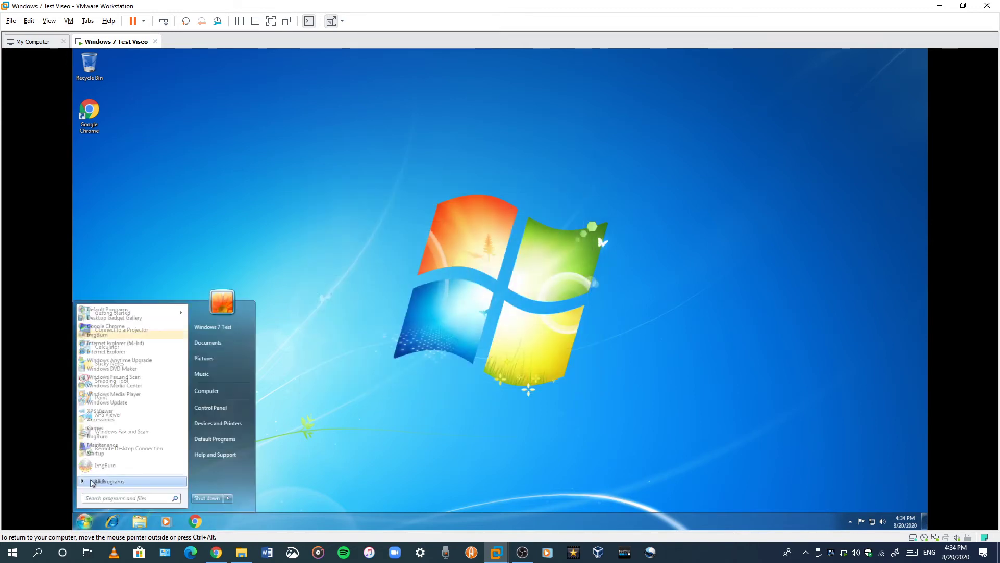
left_click(98, 465)
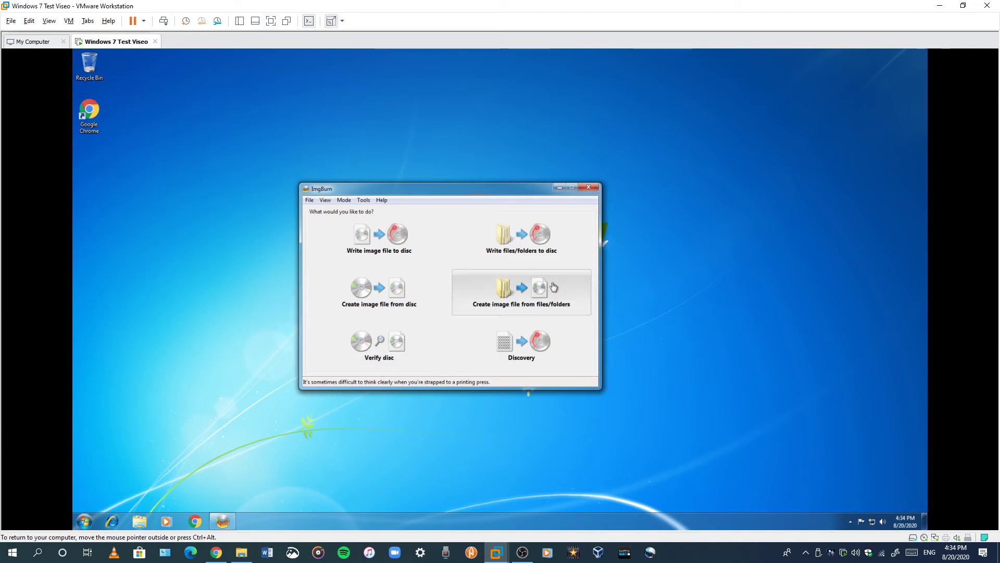
left_click(508, 341)
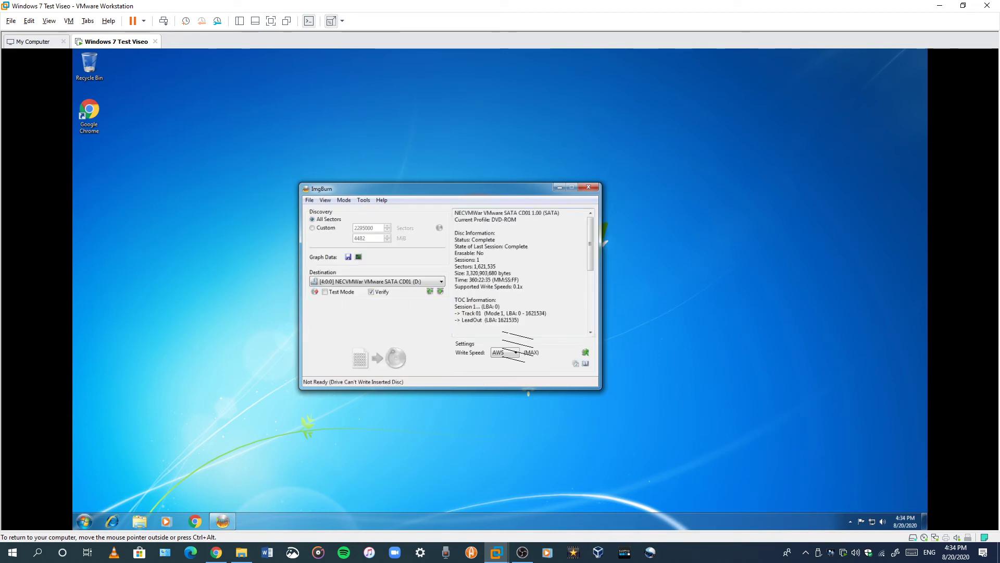
left_click(394, 286)
left_click(393, 287)
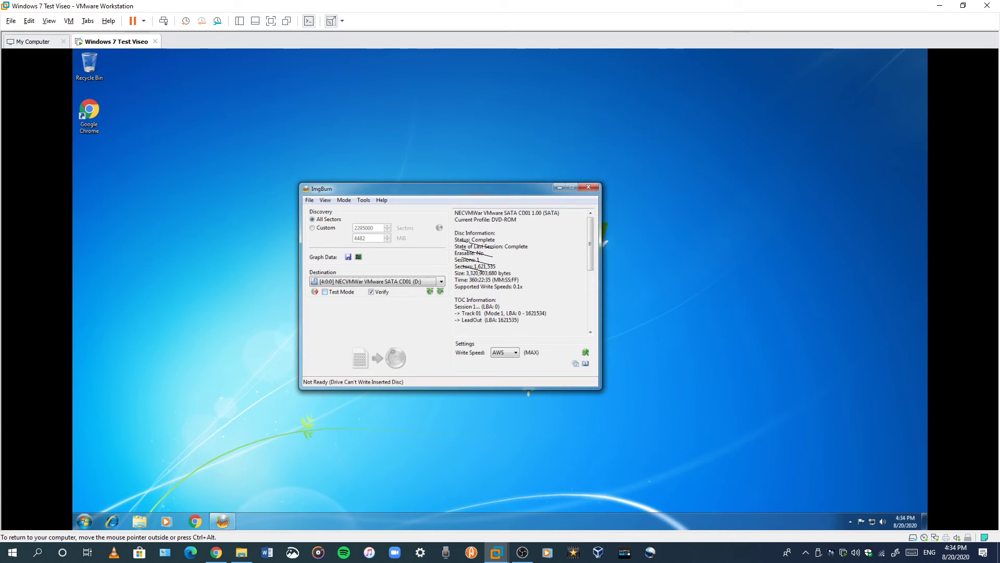
left_click(581, 187)
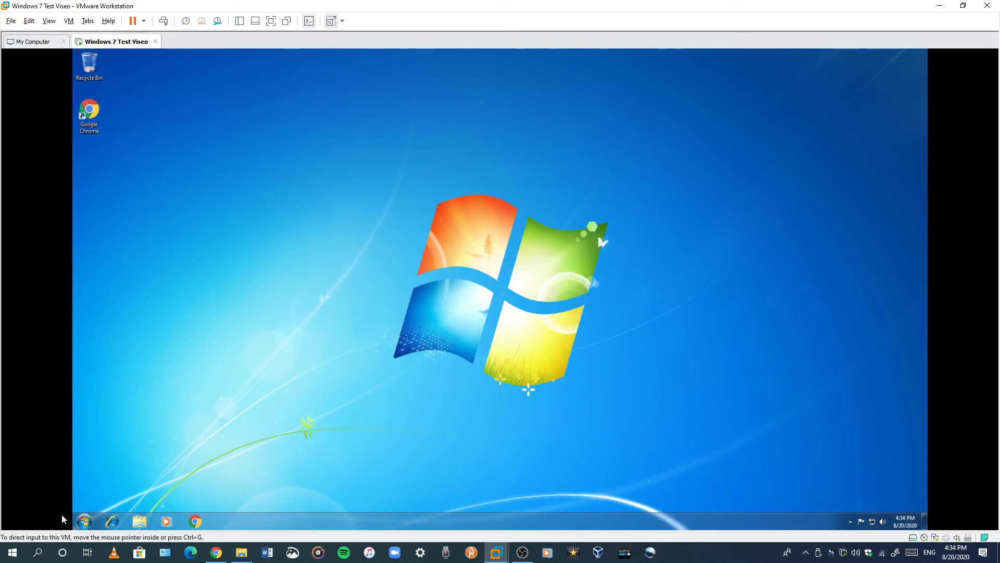
left_click(84, 521)
left_click(125, 480)
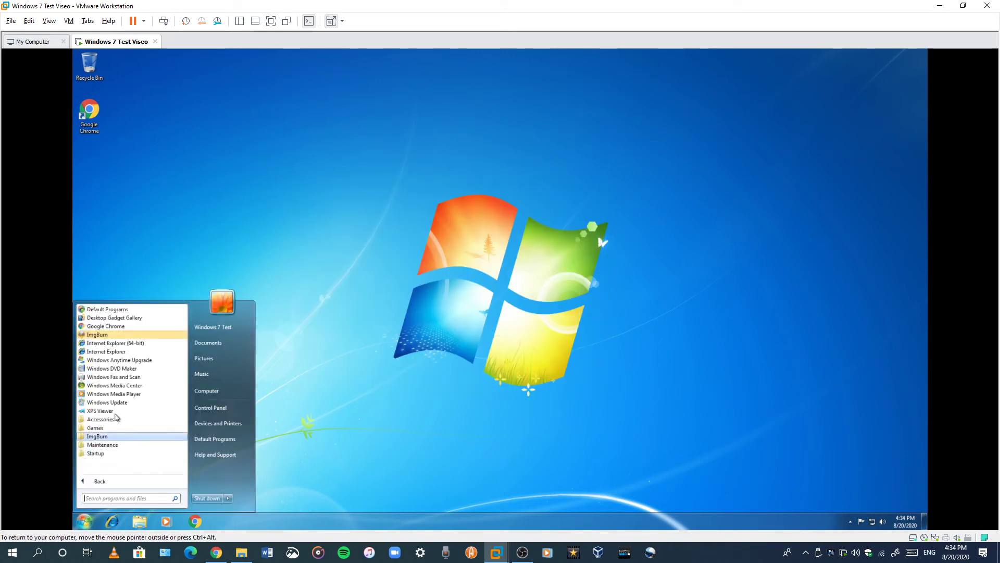
left_click(108, 335)
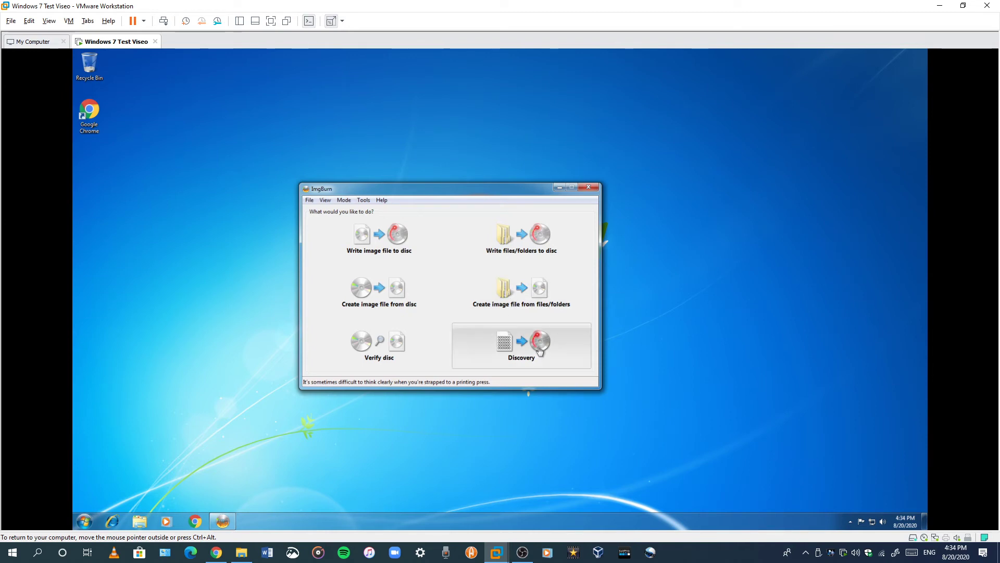
left_click(587, 188)
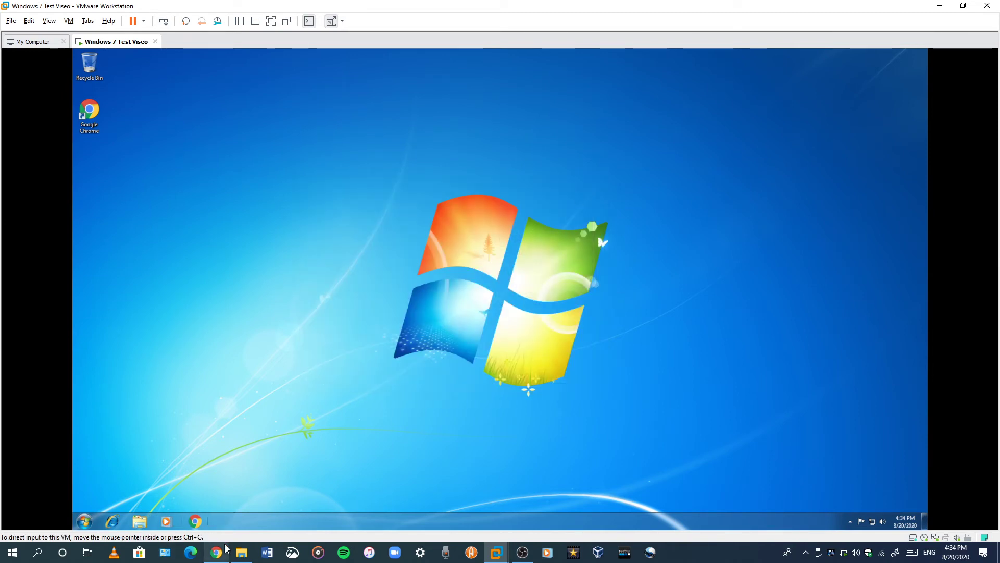
Switch to Chrome on the host, close the ImgBurn download page, and return to the virtual machine
left_click(216, 552)
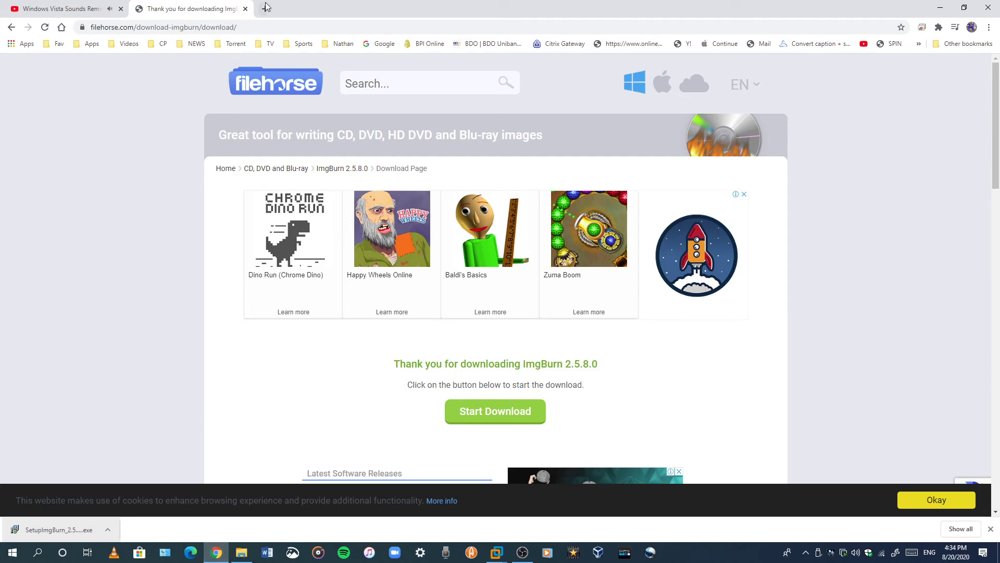
left_click(243, 10)
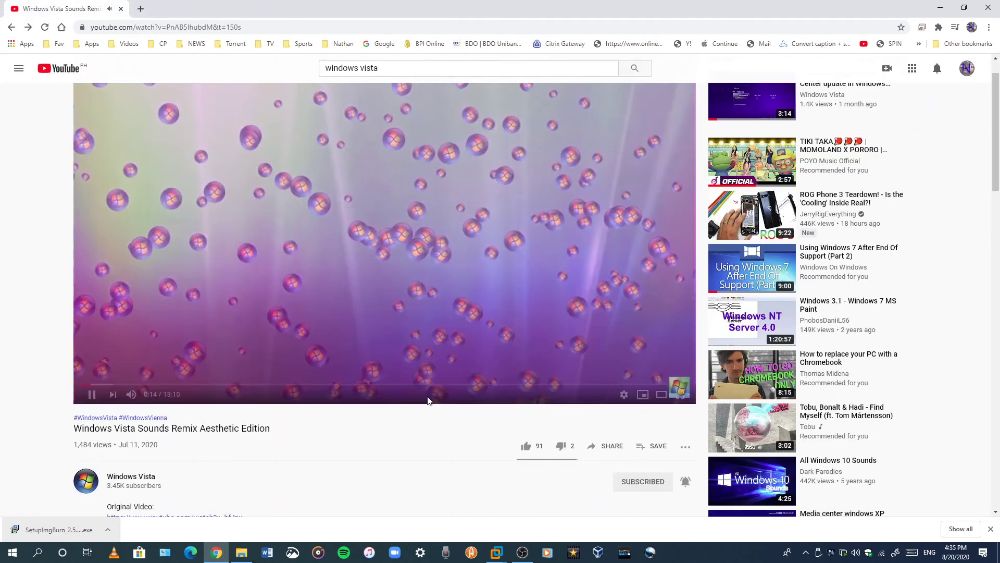
key("alt+Tab")
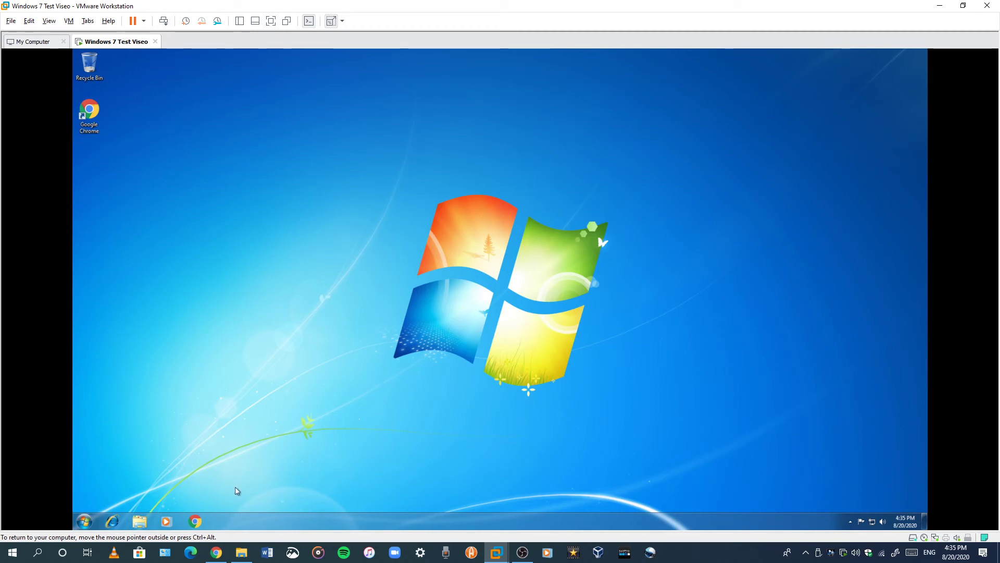
left_click(523, 553)
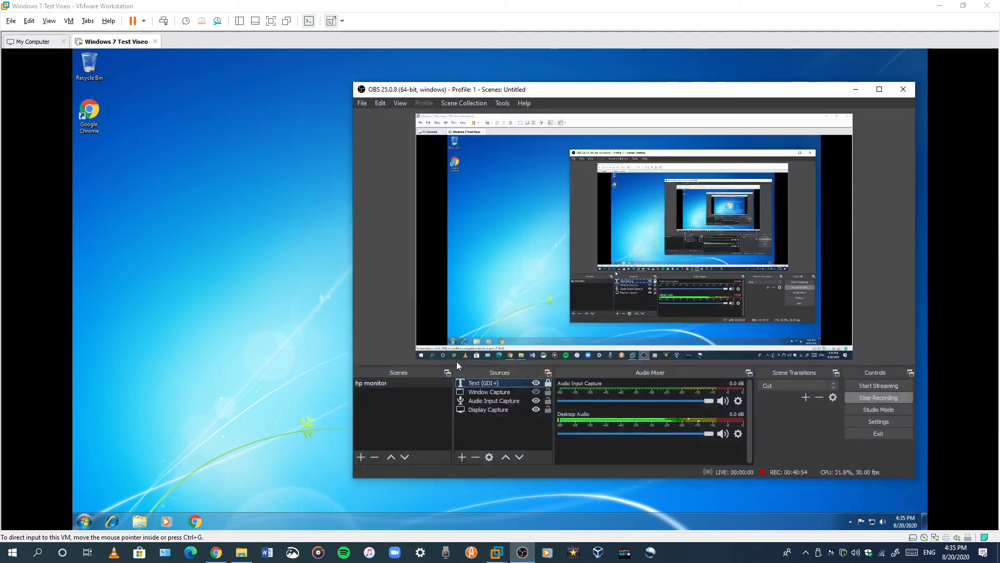
Open the properties of the Text (GDI+) source in OBS, draft the caption "I dont know" and clear it
right_click(502, 384)
left_click(527, 379)
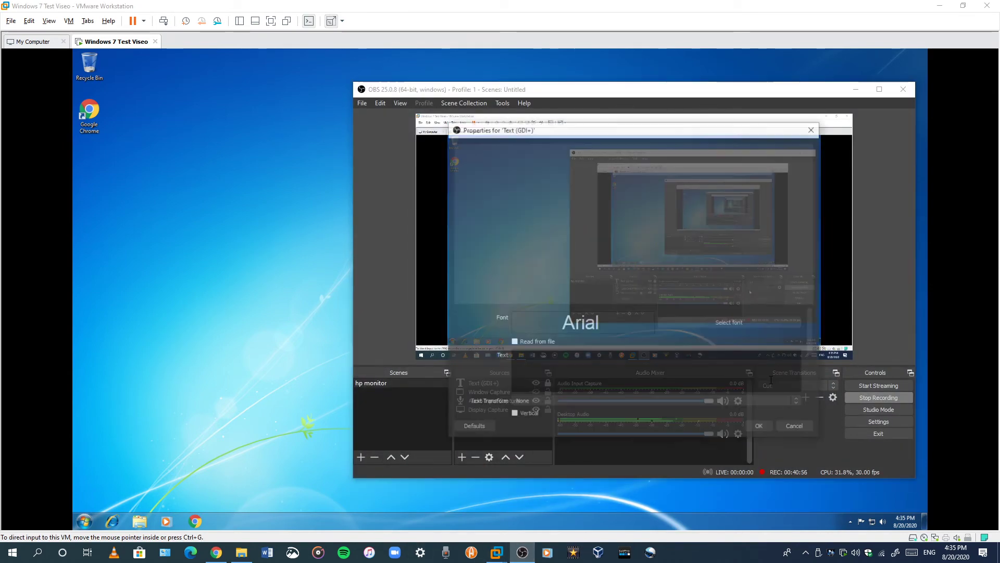
type("I")
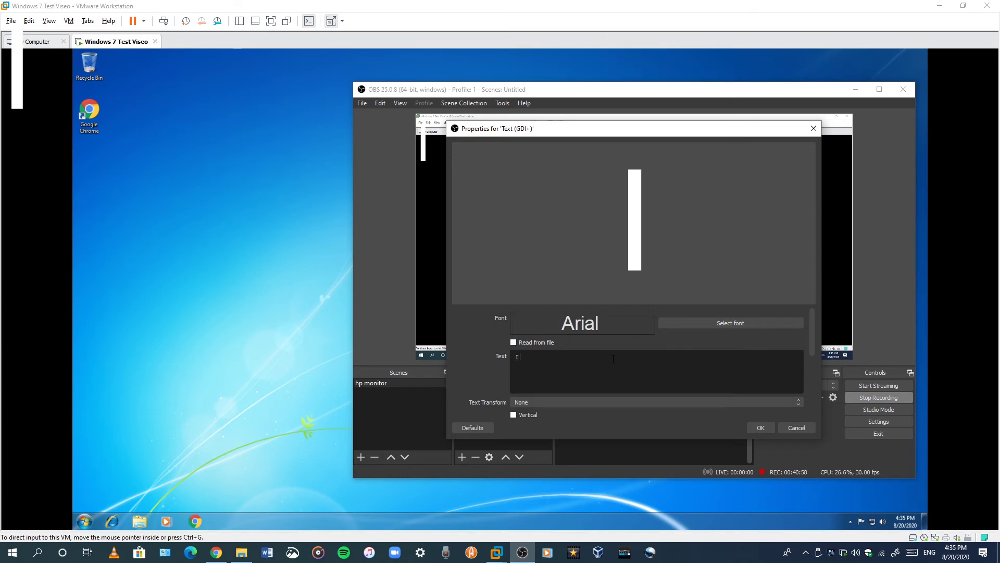
type(" dont know")
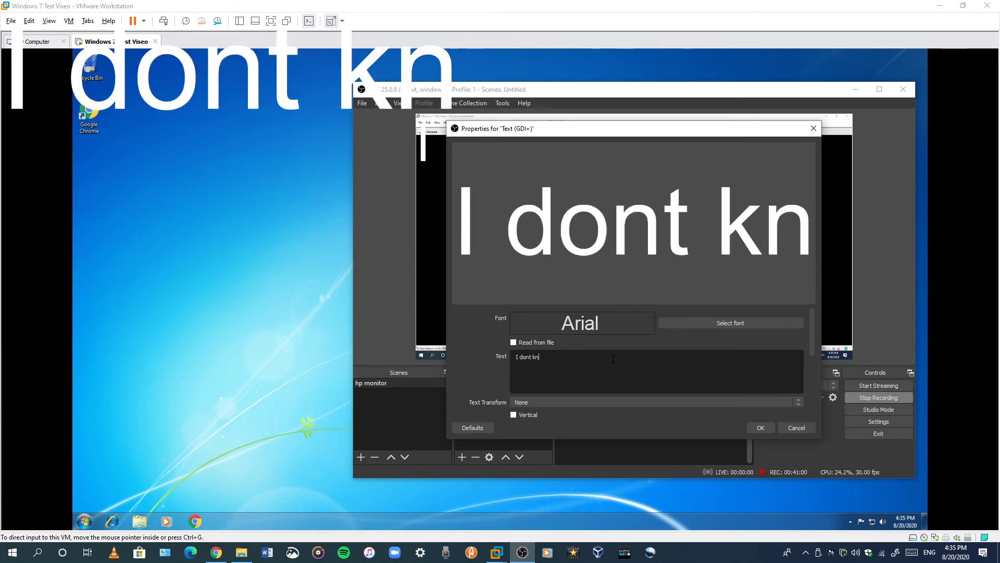
key("BackSpace")
key("BackSpace")
key("BackSpace")
key("BackSpace")
key("BackSpace")
key("BackSpace")
key("BackSpace")
key("BackSpace")
key("BackSpace")
key("BackSpace")
key("BackSpace")
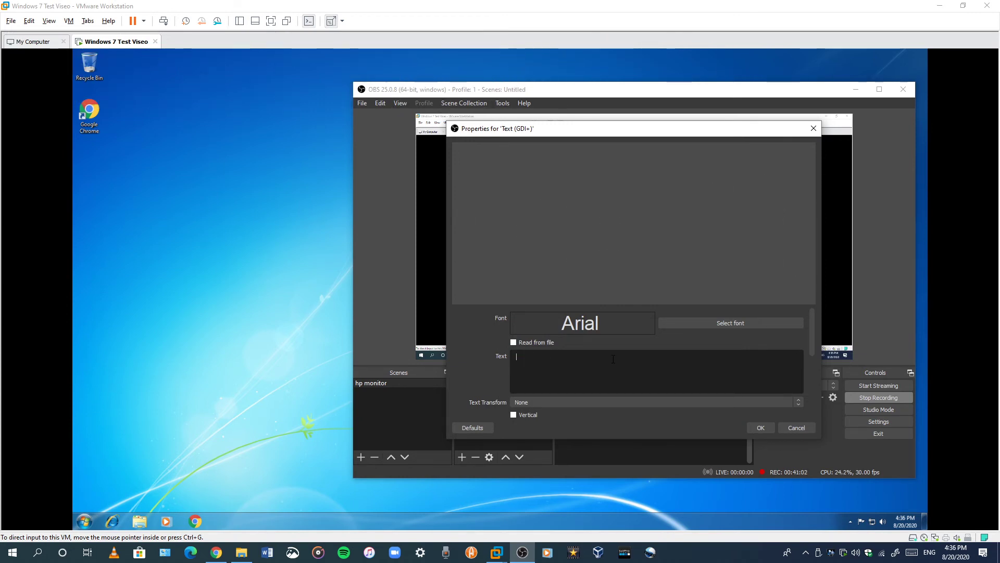
Preview the caption "I have a idea convert folders to exe to iso" in the text source and cancel the change
type("I")
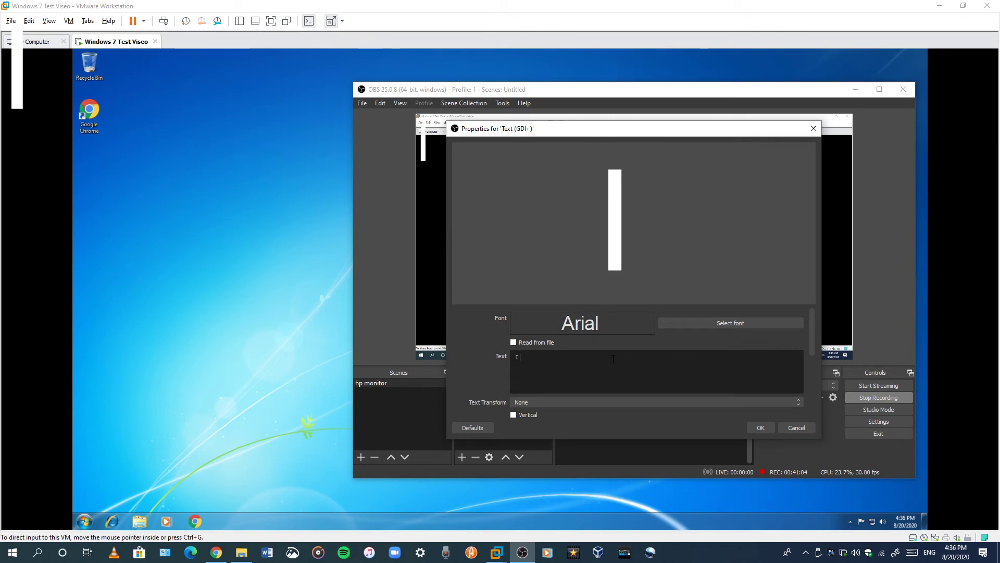
type(" have ")
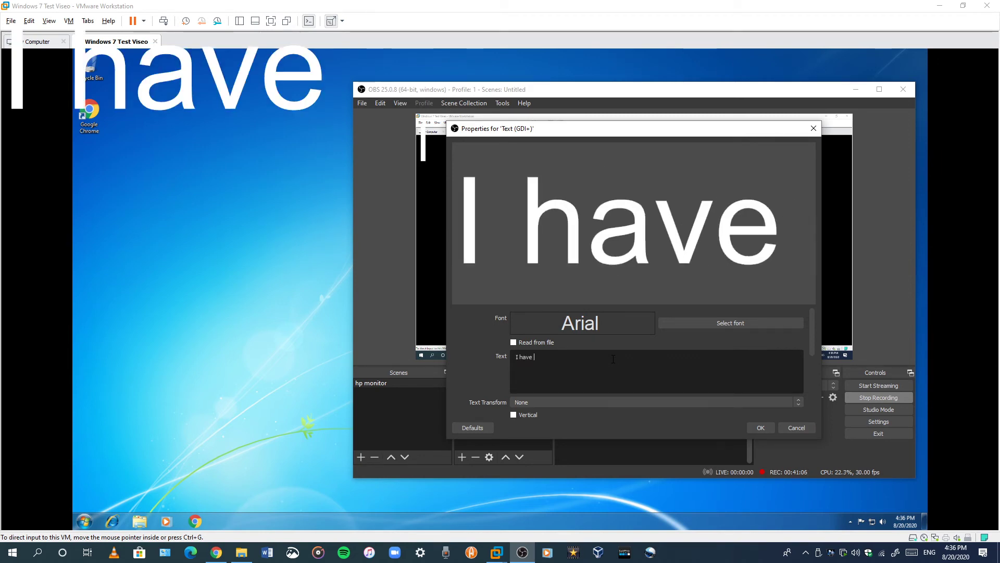
type("a ide")
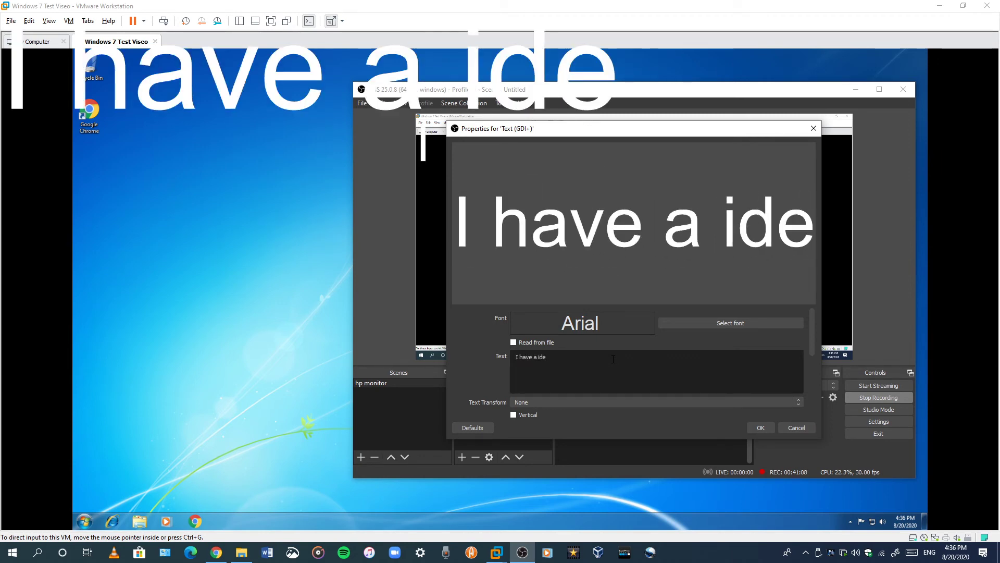
type("a con")
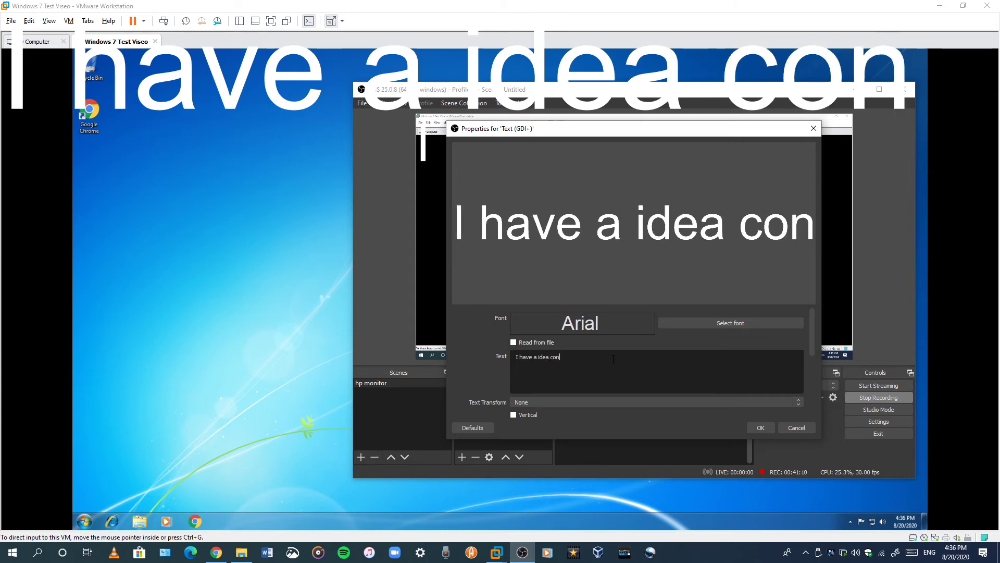
type("vertb")
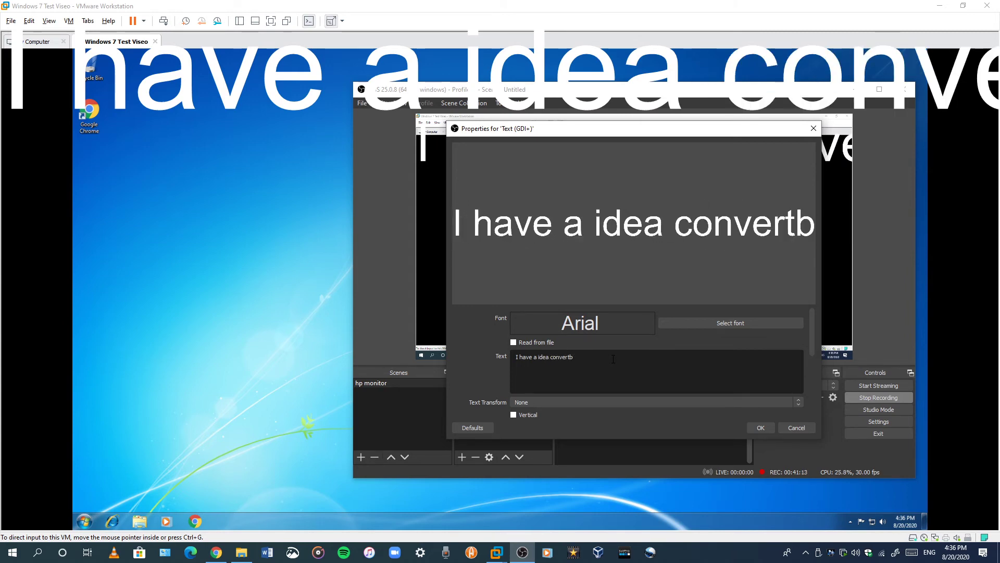
key("BackSpace")
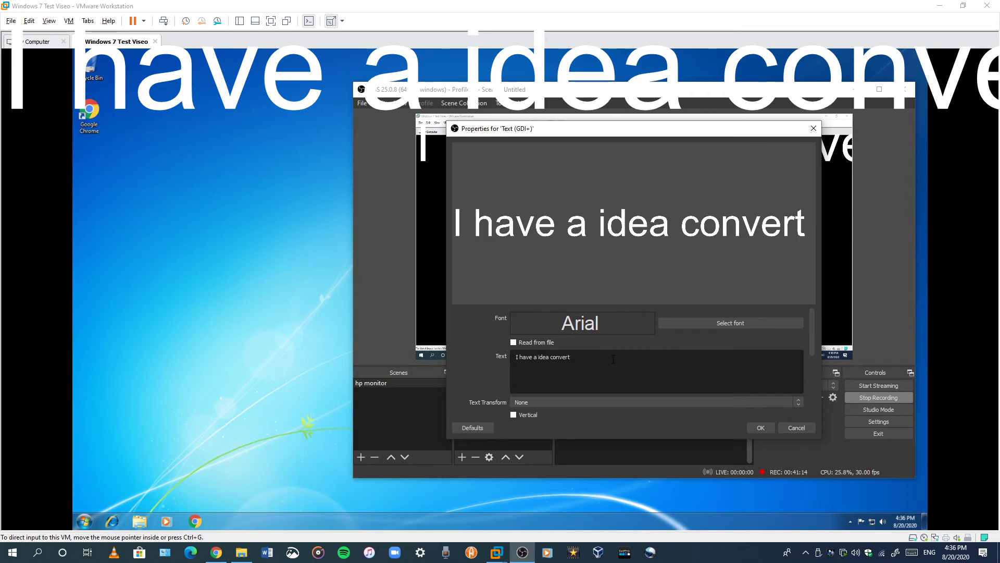
type("folders")
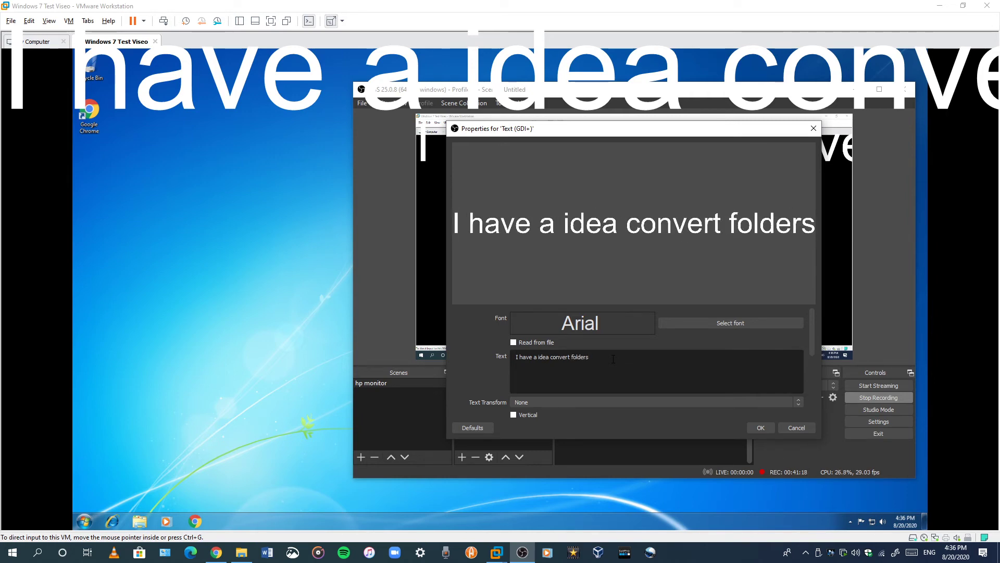
type(" i")
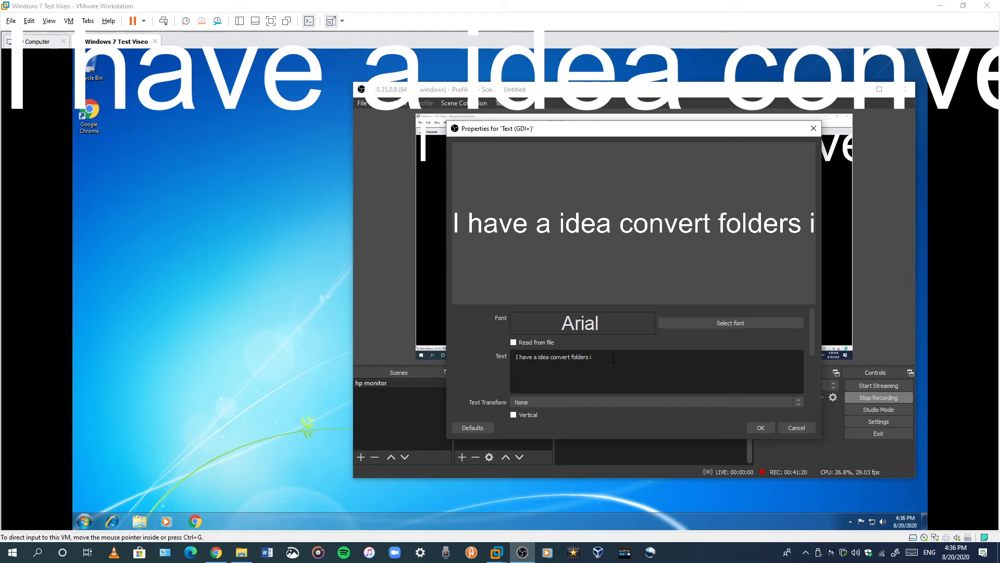
key("BackSpace")
type("to ")
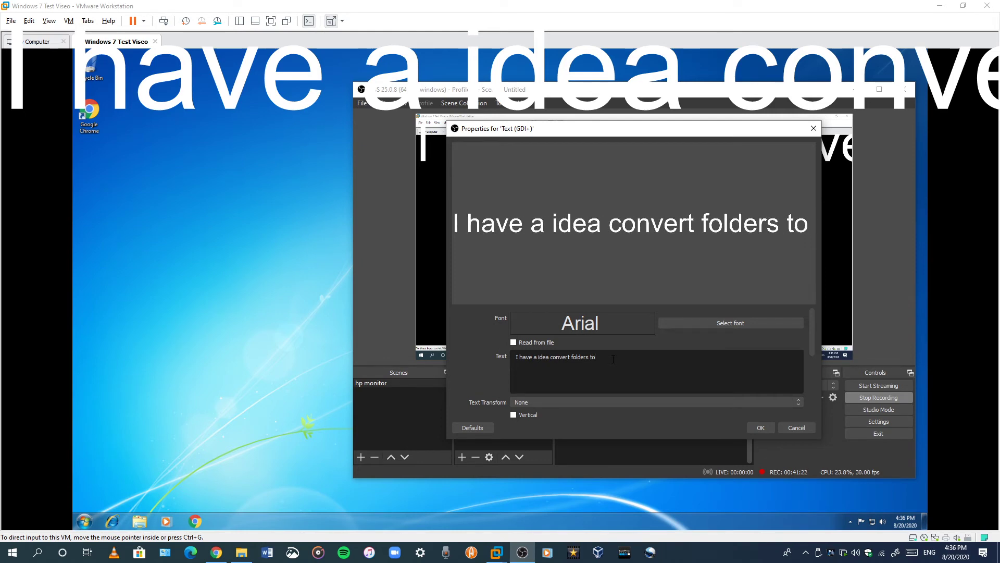
type("e")
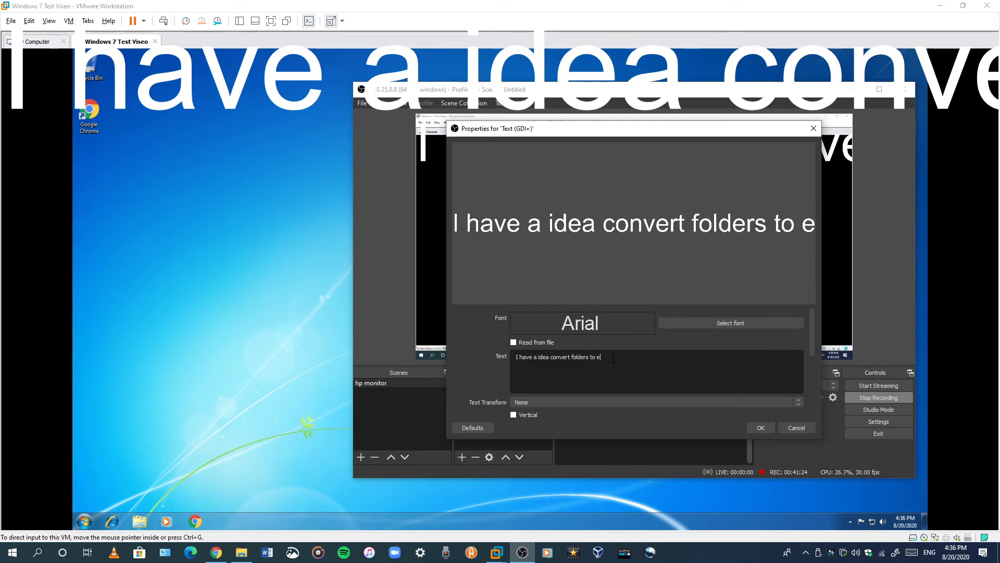
type("xe to iso")
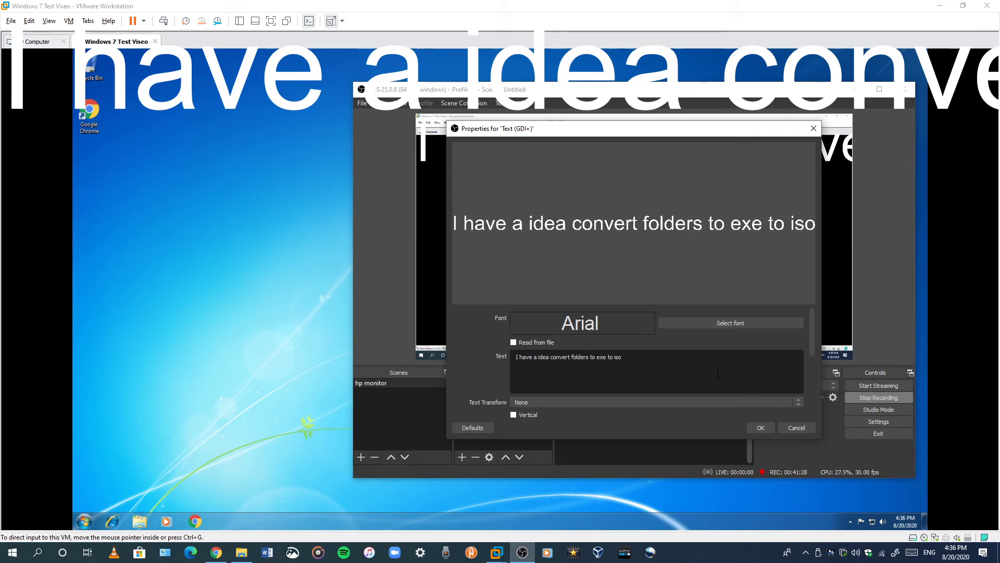
left_click(797, 430)
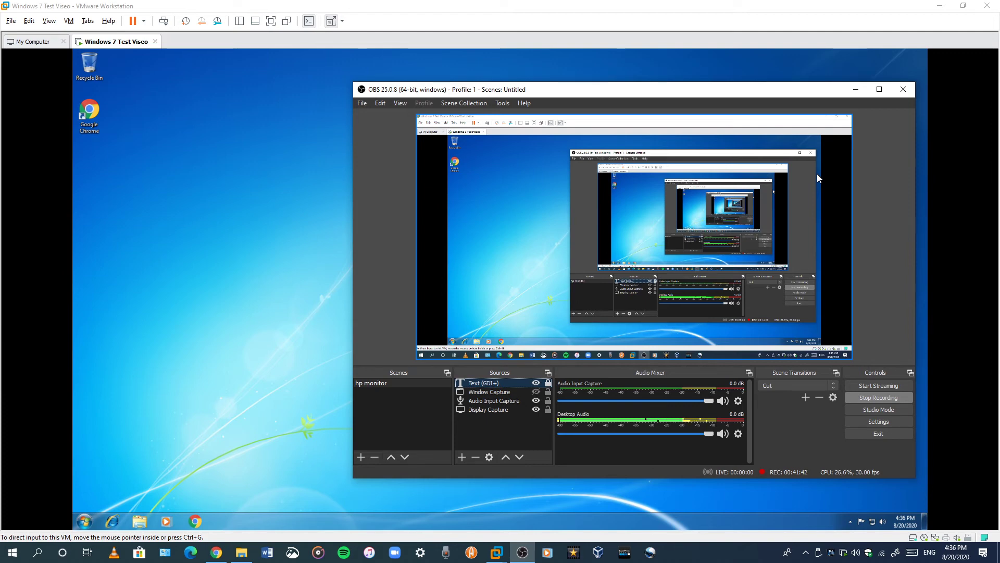
Minimize OBS and check the Control Panel categories in the virtual machine, closing the window without changing anything
left_click(855, 88)
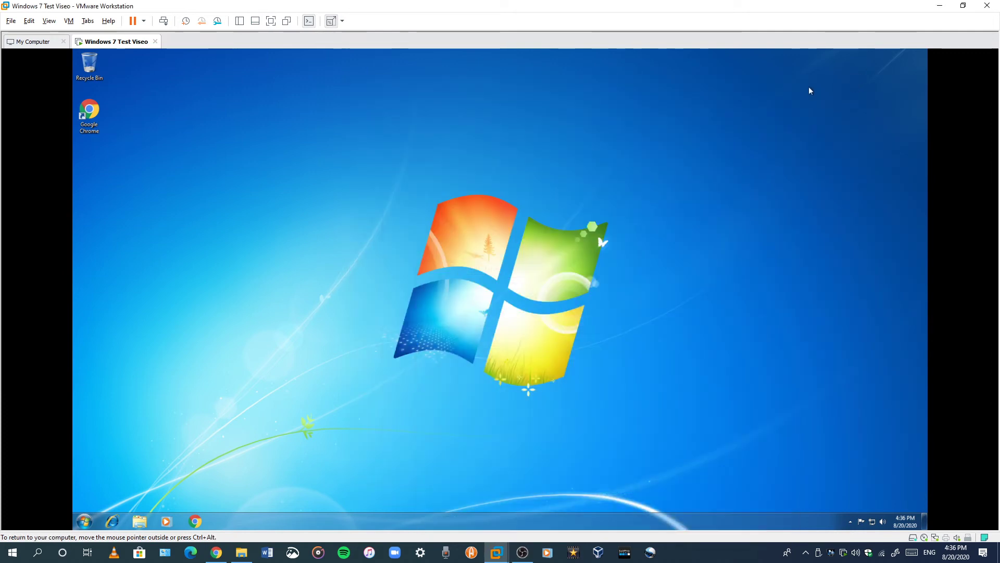
left_click(86, 521)
left_click(207, 405)
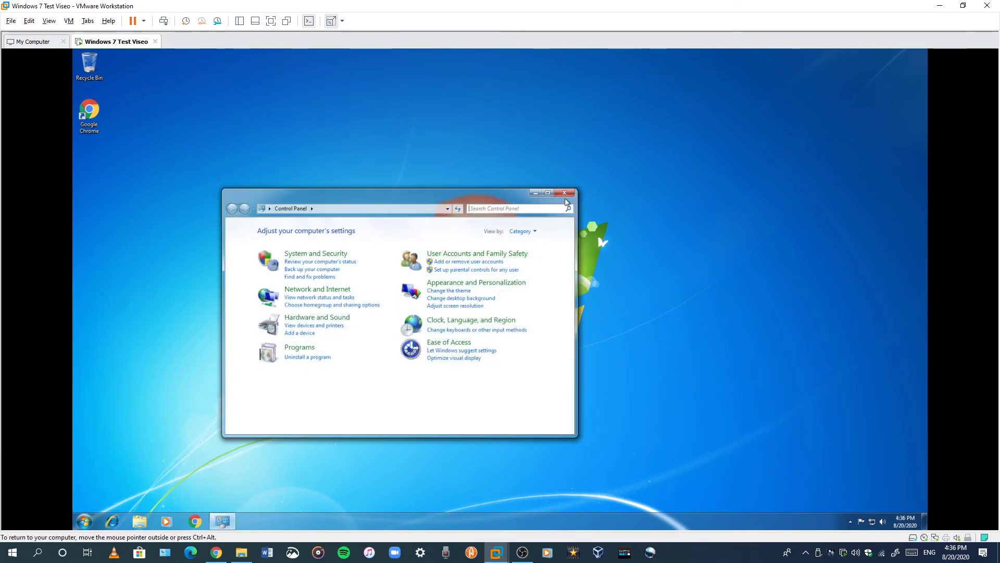
left_click(563, 196)
Open Local Disk (C:) in Windows Explorer, check the commands available for all its folders selected together, and clear the selection
left_click(139, 521)
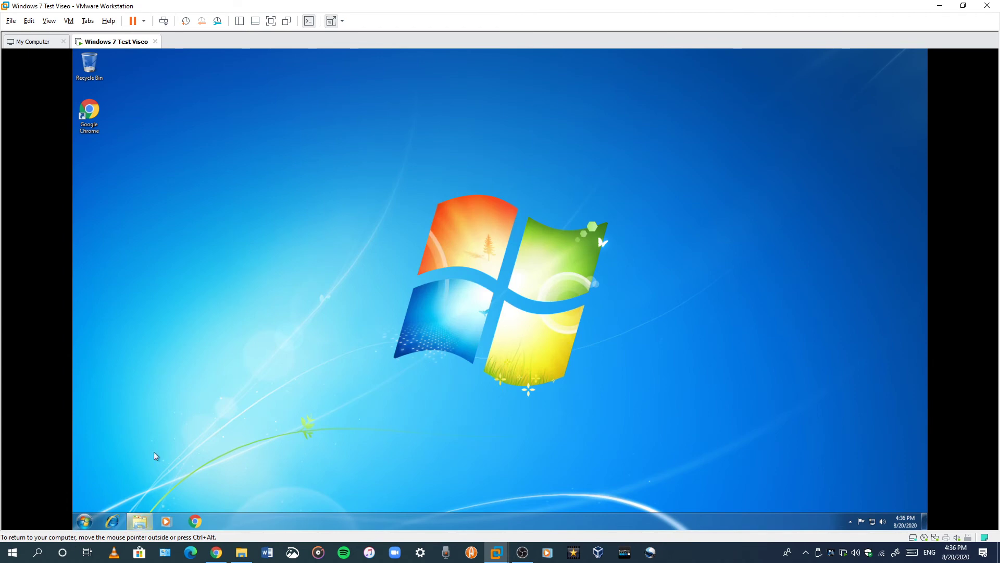
left_click(277, 308)
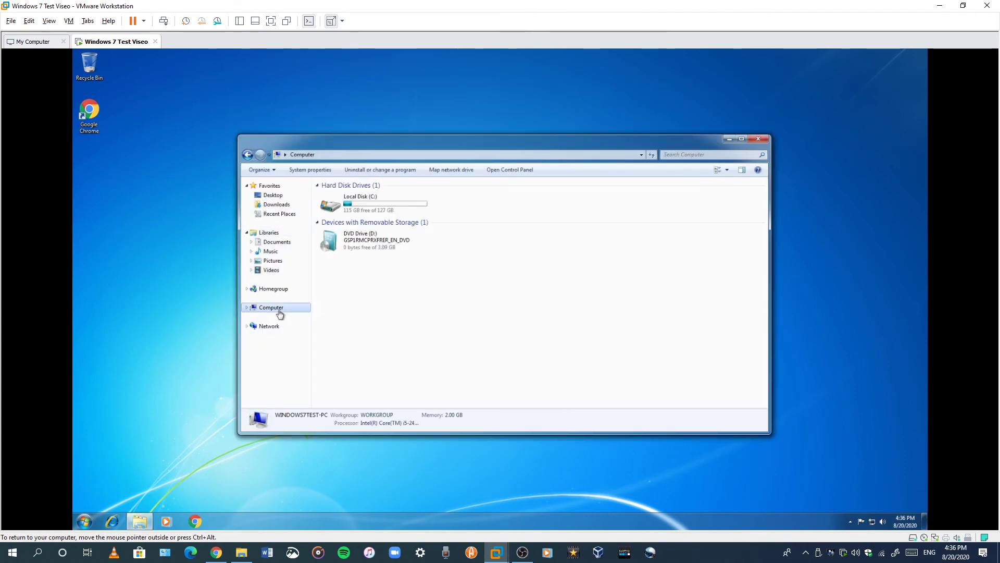
left_click(331, 206)
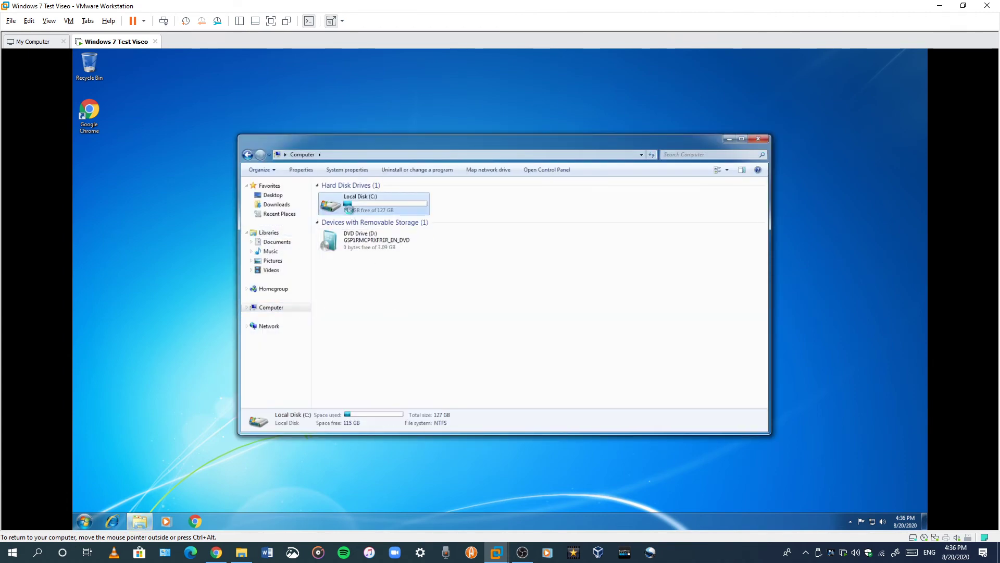
right_click(332, 206)
key("Return")
left_click_drag(380, 281, 338, 194)
right_click(338, 198)
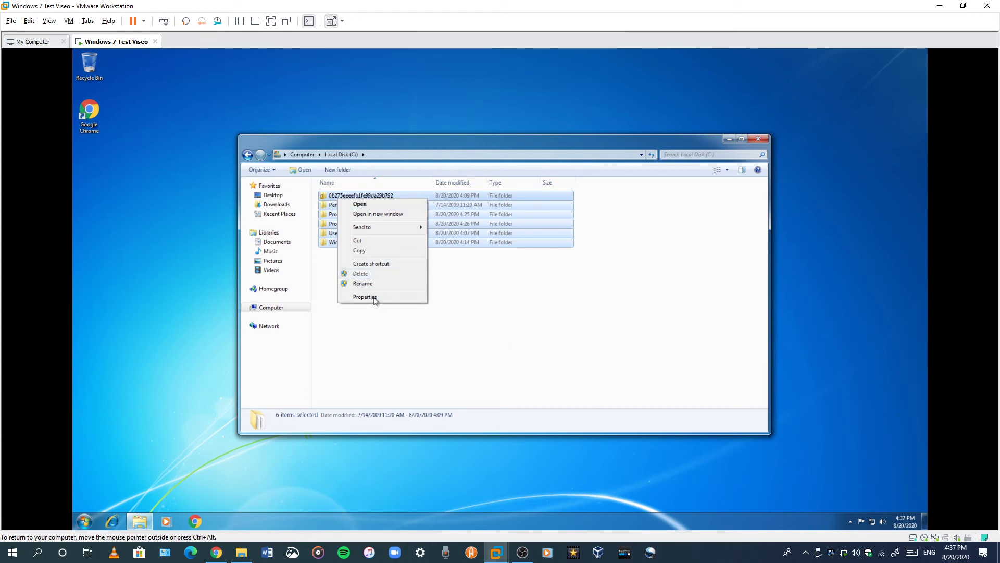
left_click(422, 317)
left_click_drag(418, 311, 353, 218)
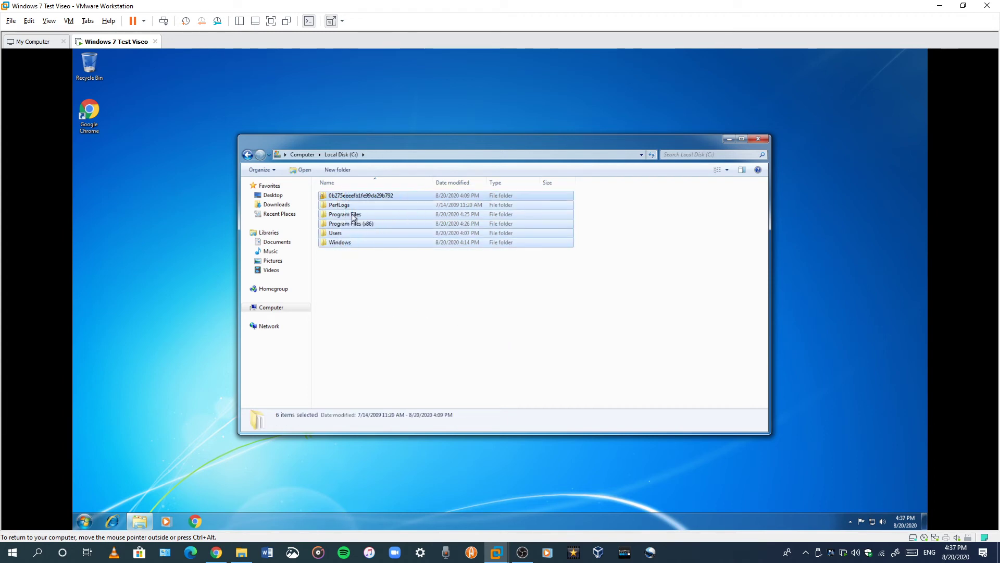
left_click(363, 279)
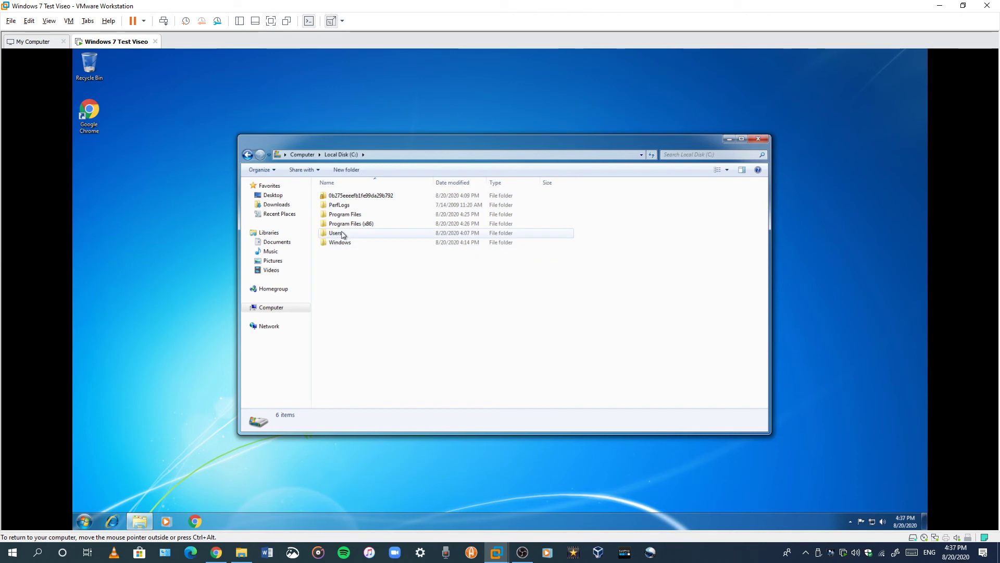
Return to Computer, check its context commands without changing anything, and launch Google Chrome in the virtual machine
left_click(289, 308)
right_click(287, 311)
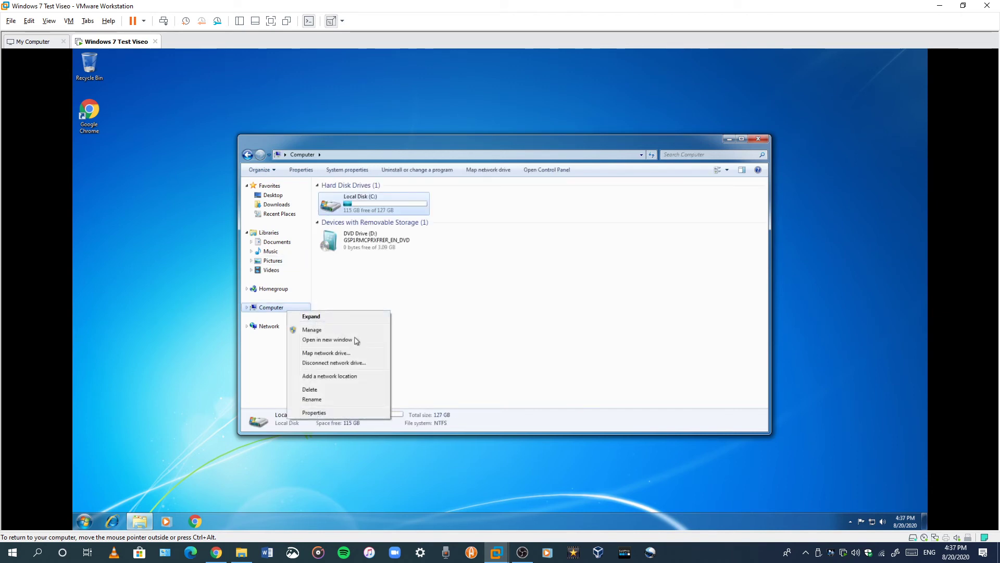
left_click(472, 384)
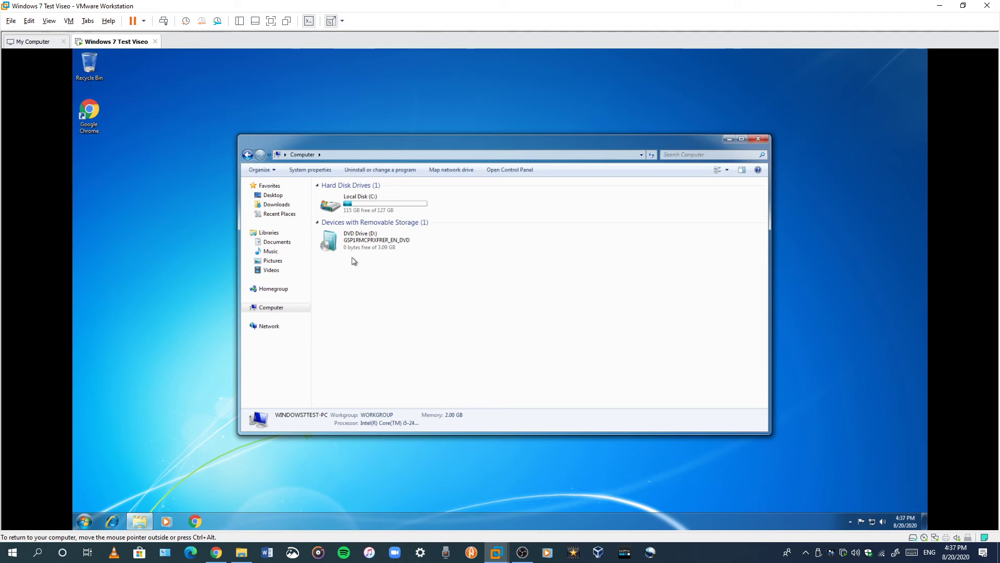
left_click(196, 521)
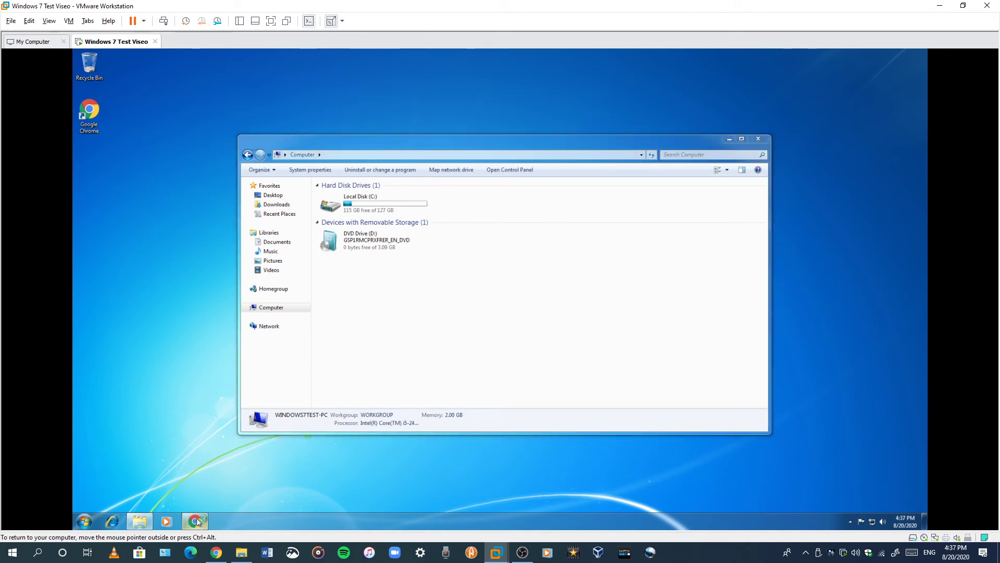
Switch to OBS, preview the caption "Oh winrar" in the Text (GDI+) source, and discard the change
left_click(521, 550)
right_click(492, 383)
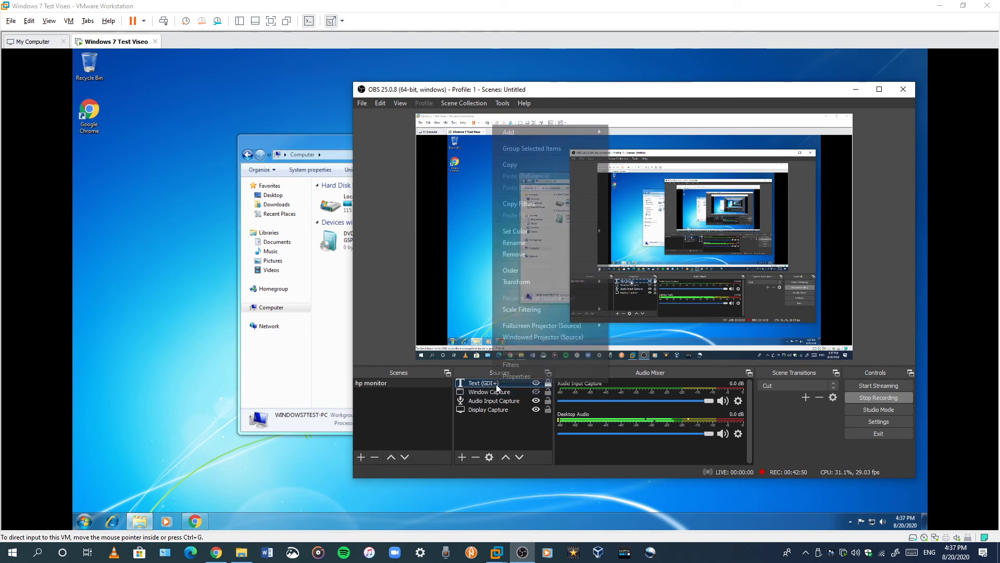
left_click(528, 384)
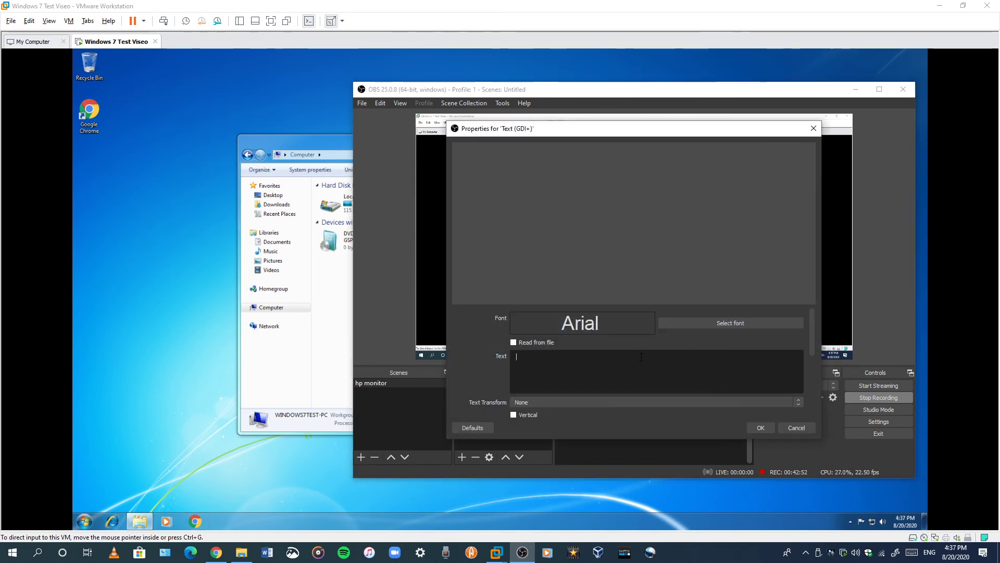
type("Oh")
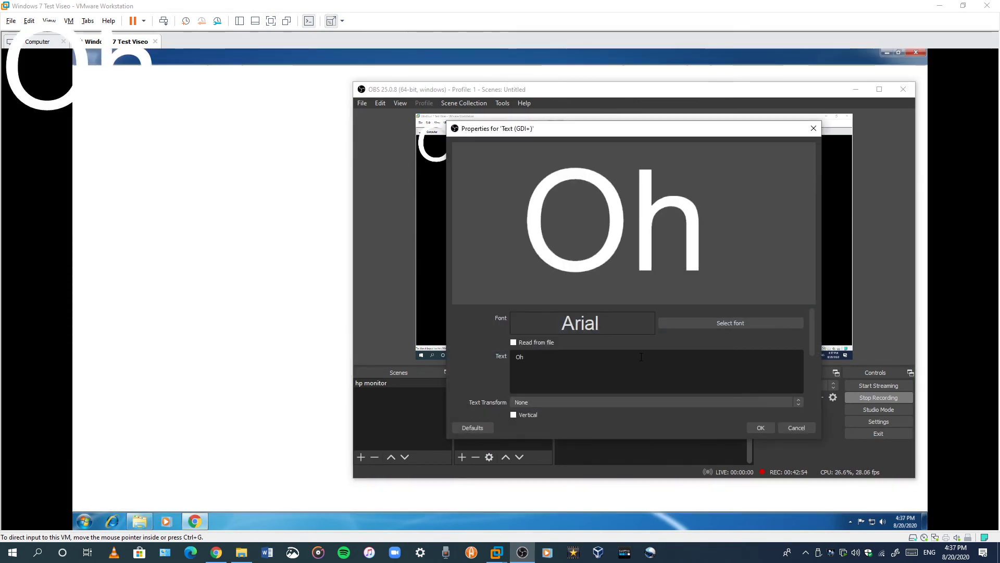
type(" win")
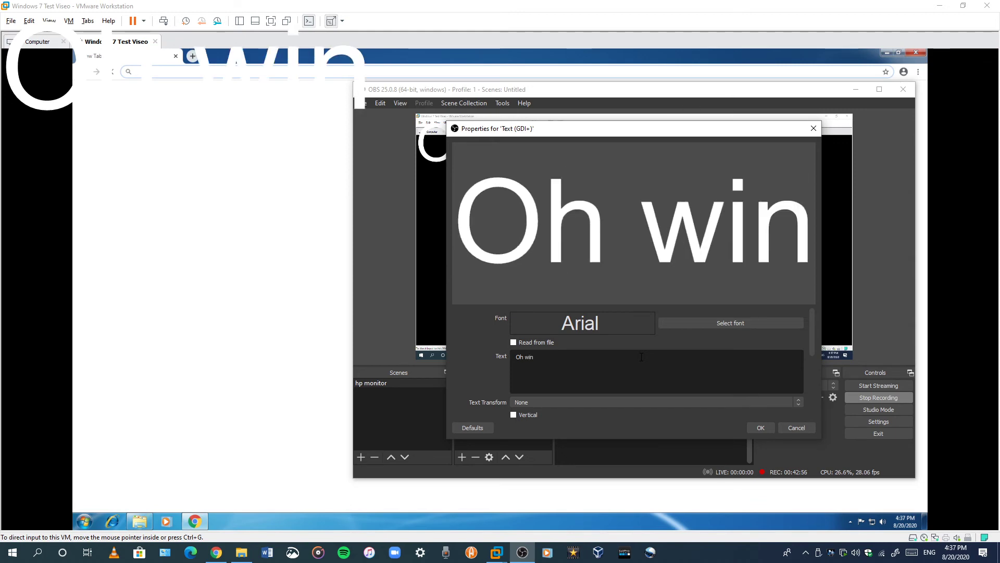
type("rae4r")
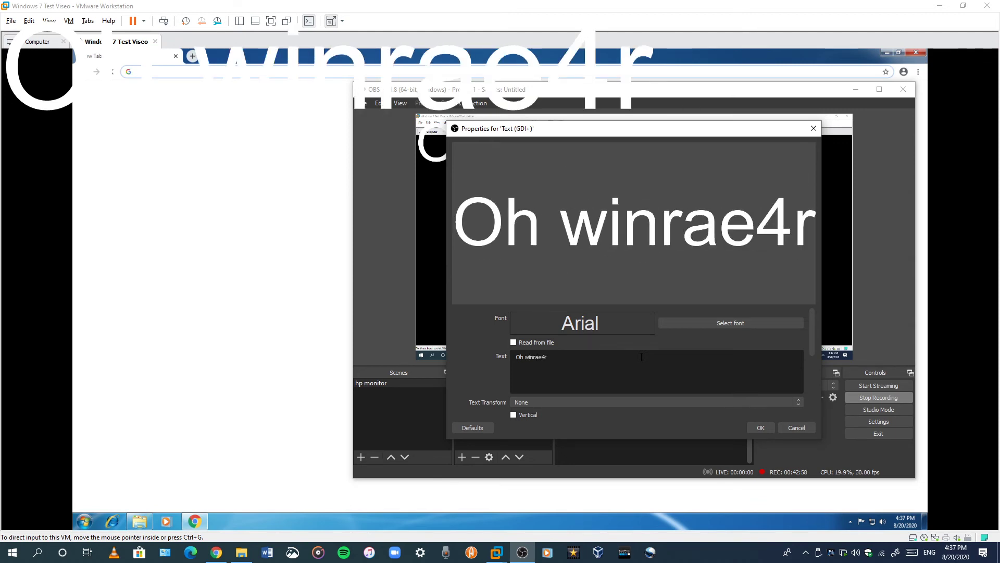
key("BackSpace")
key("BackSpace")
key("BackSpace")
type("r")
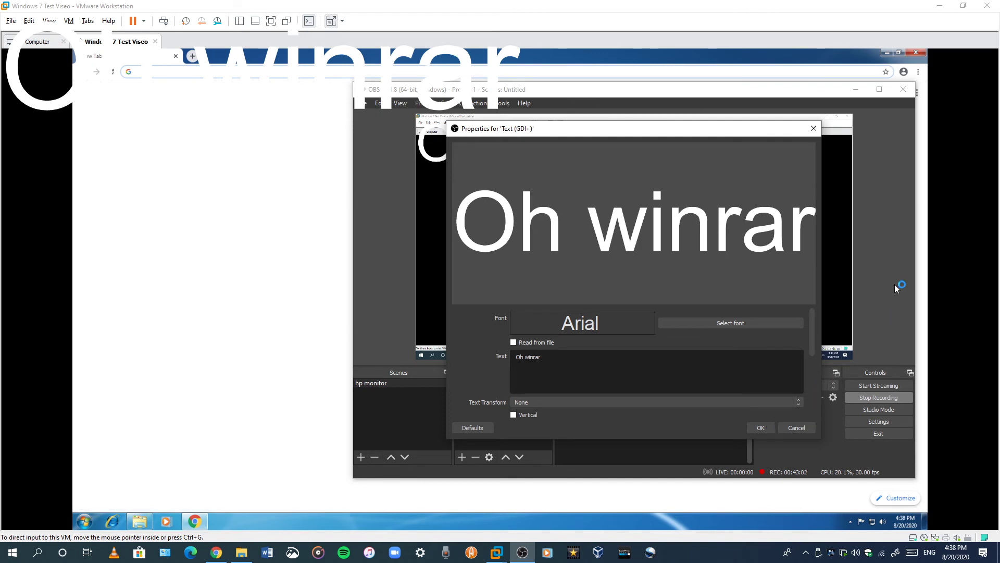
left_click(813, 128)
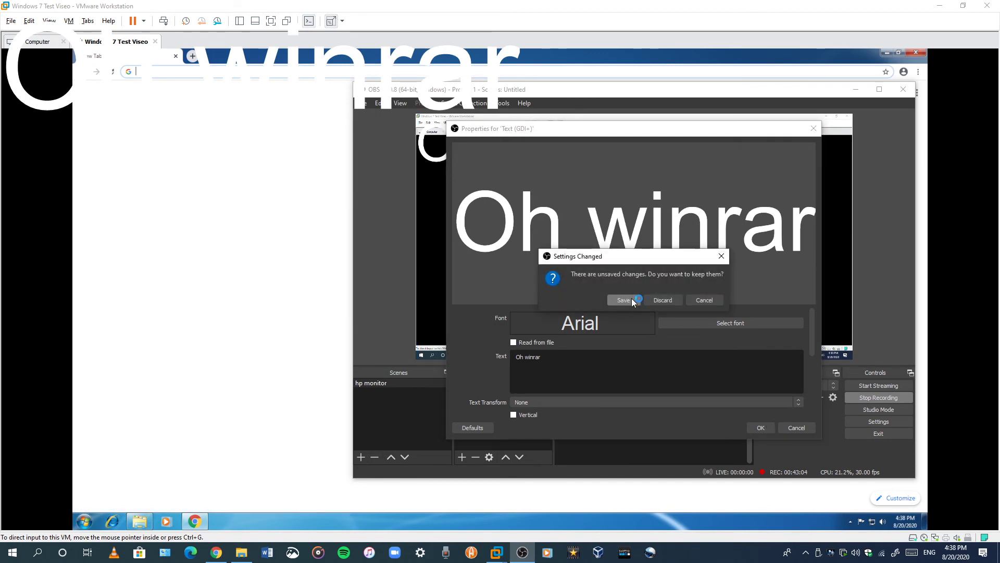
left_click(665, 301)
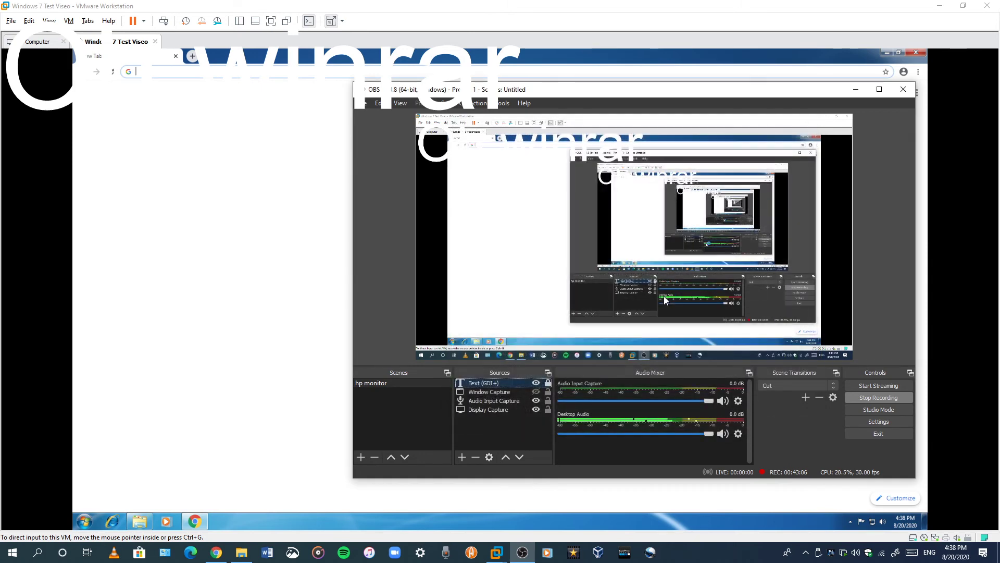
Clear the caption in the Text (GDI+) source, save the change, and minimize OBS
right_click(523, 381)
left_click(546, 375)
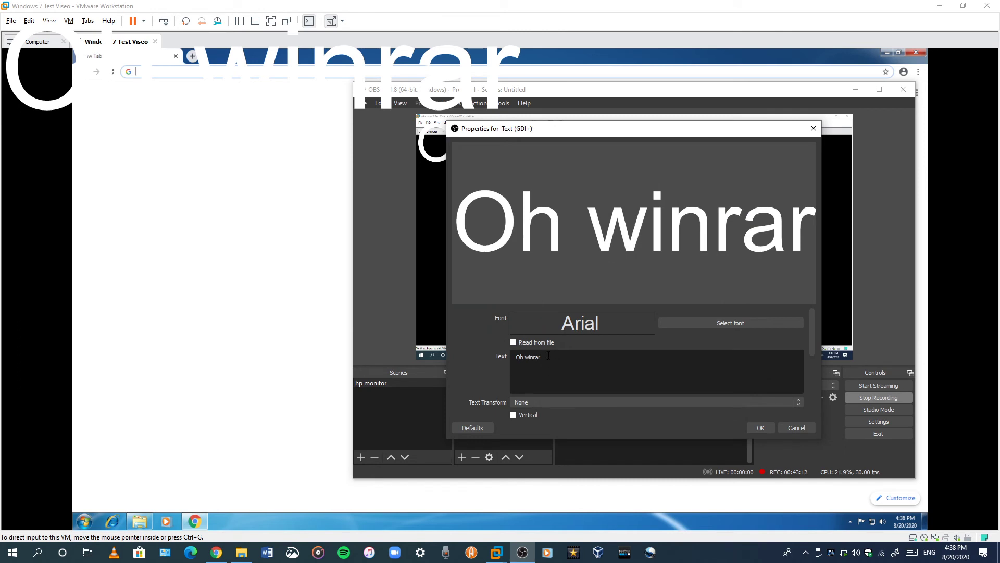
key("ctrl+a")
key("BackSpace")
left_click(763, 429)
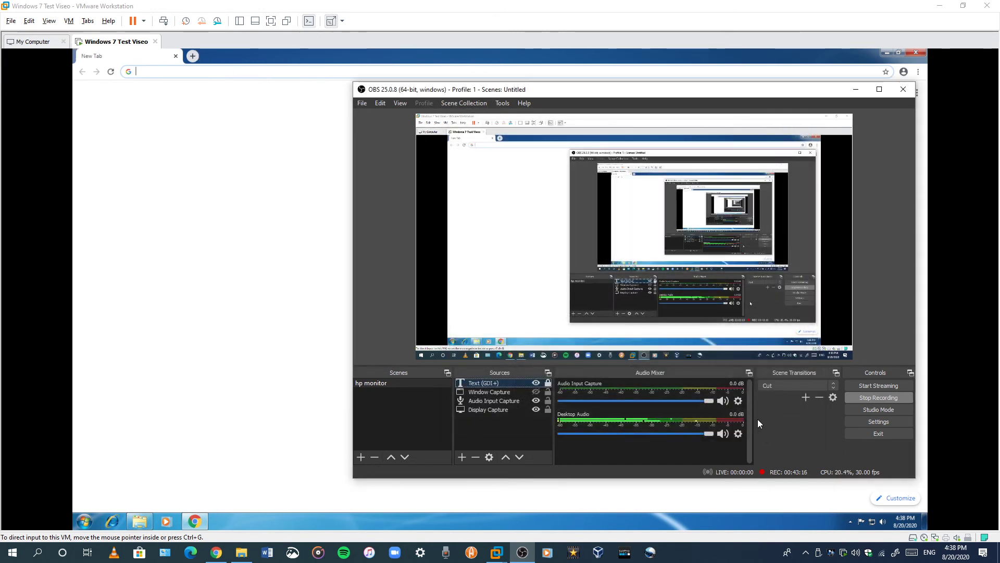
left_click(855, 89)
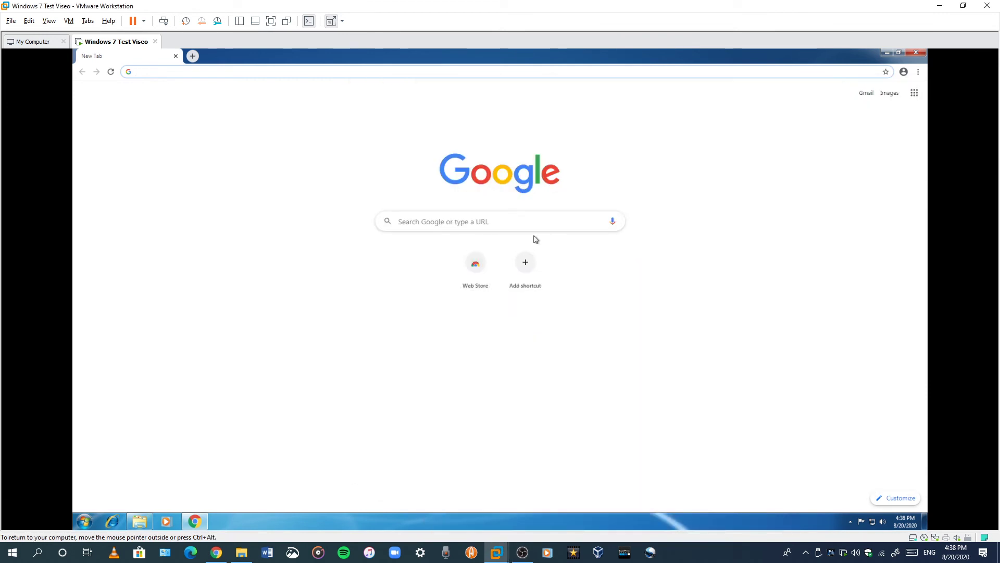
Search Google for winrar in the virtual machine's Chrome and download the WinRAR installer from win-rar.com
left_click(527, 222)
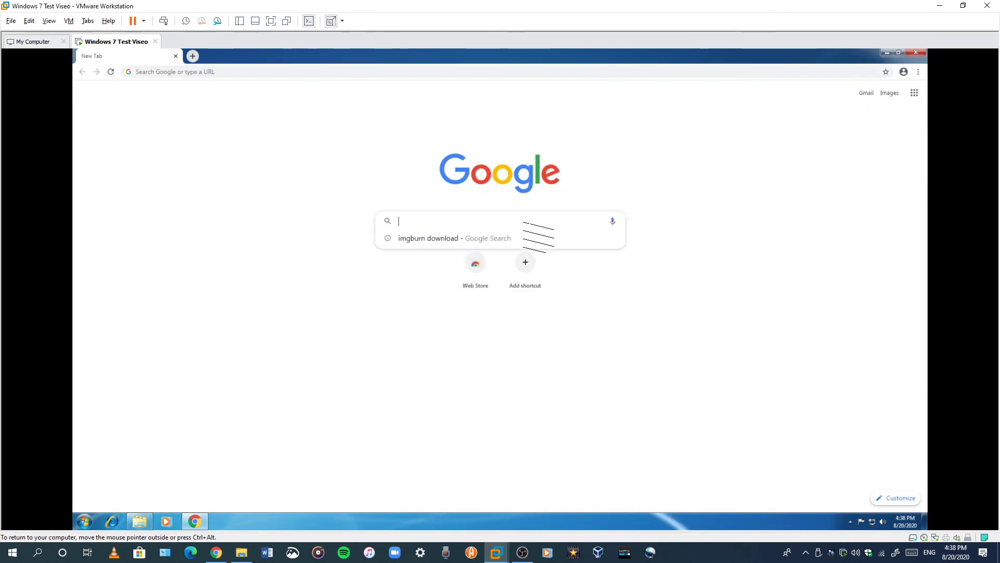
type("winra")
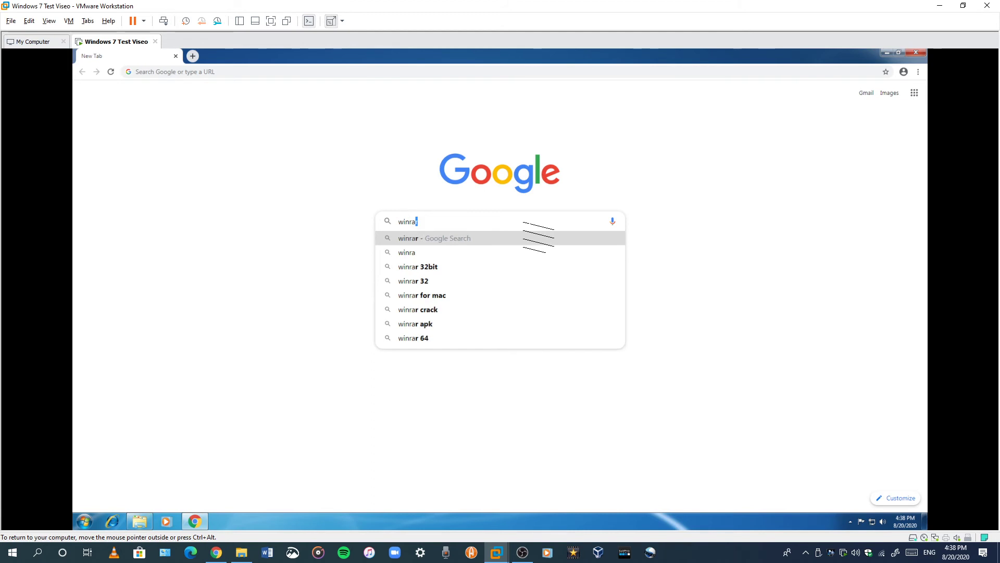
key("Return")
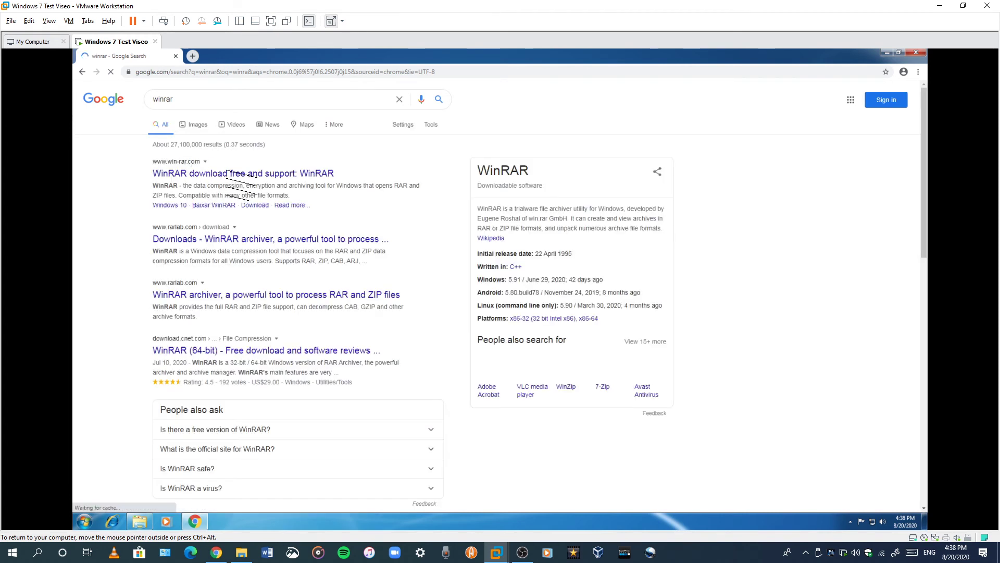
left_click(235, 173)
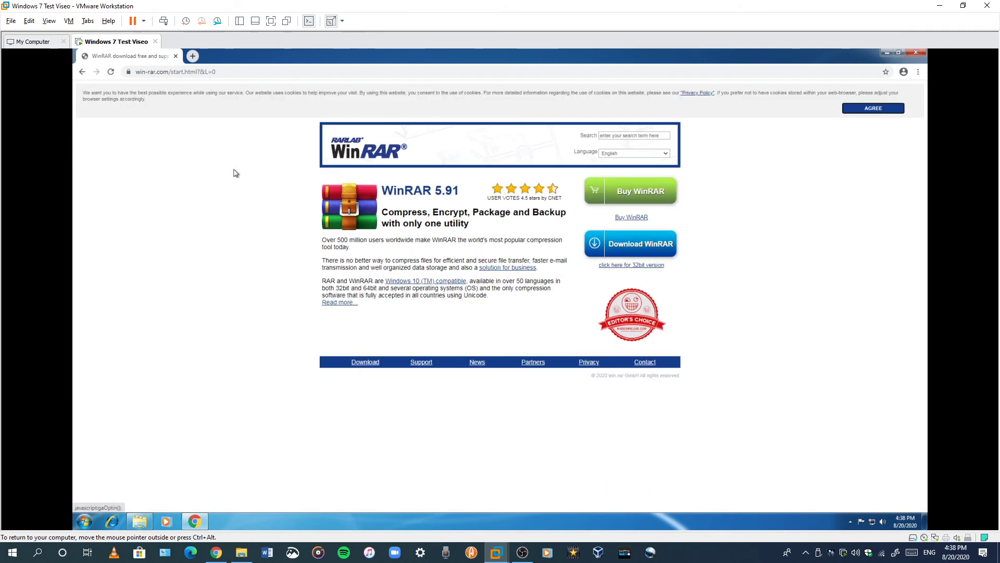
left_click(638, 246)
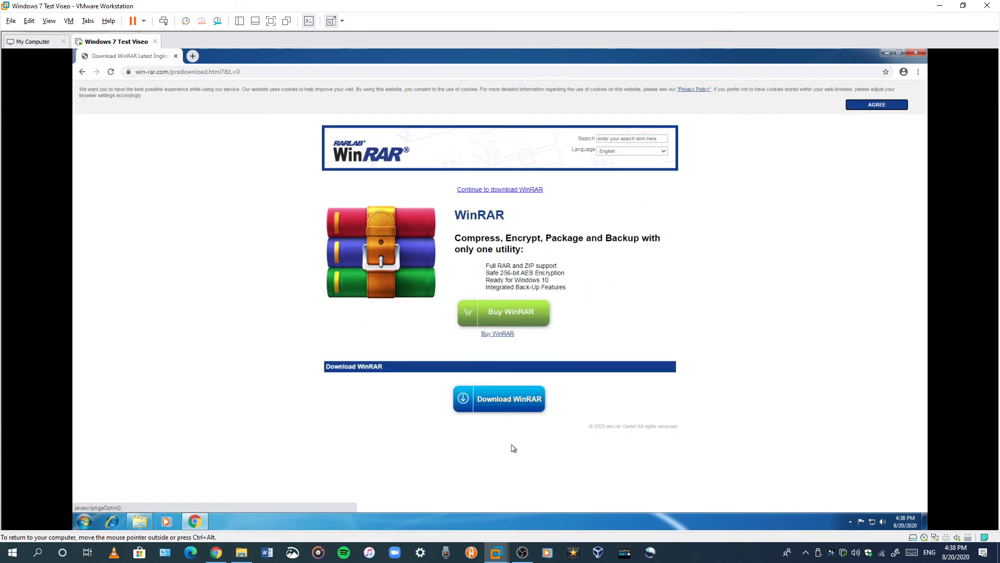
left_click(492, 410)
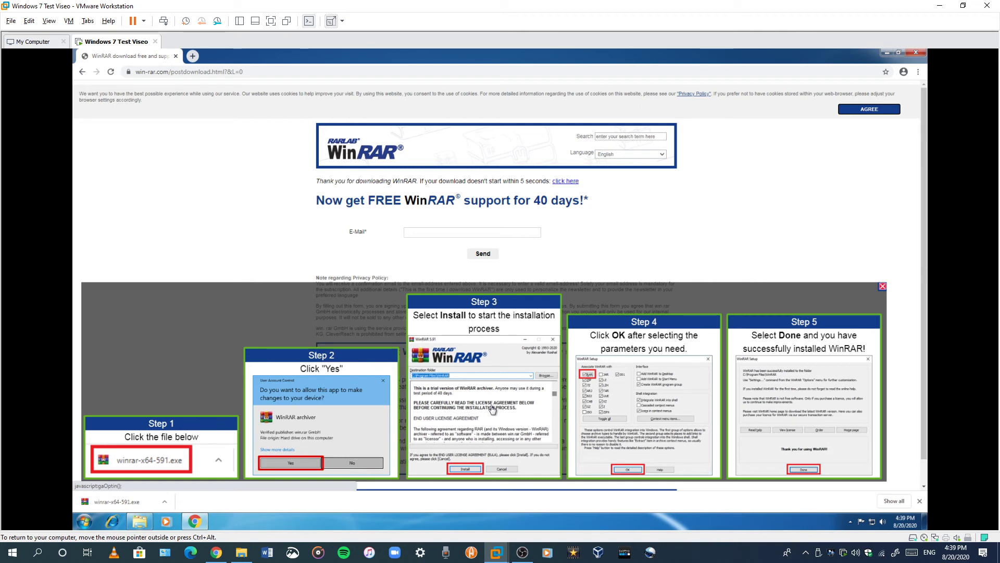
Run winrar-x64-591.exe, allow it to make changes, and install WinRAR in the default destination folder
left_click(108, 502)
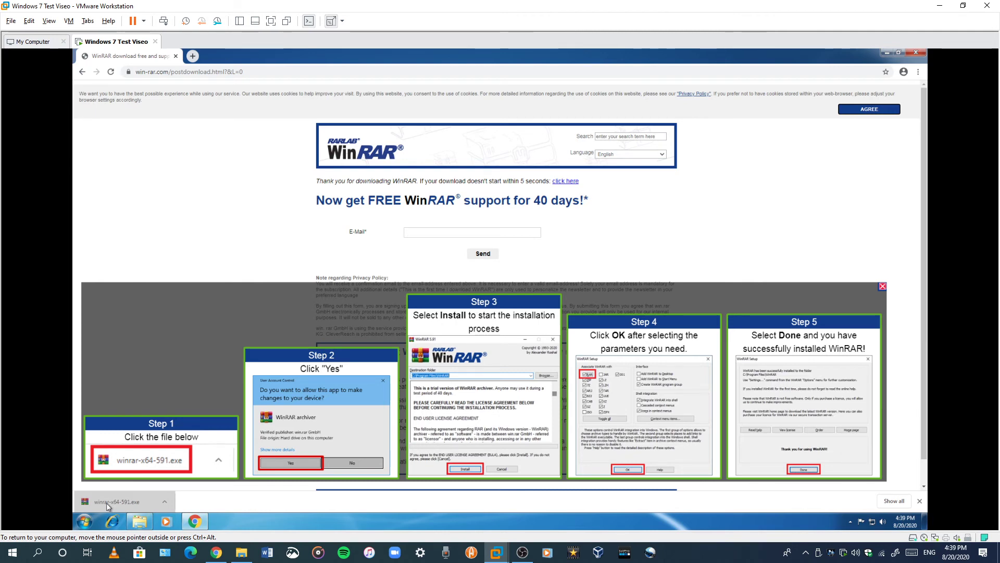
left_click(107, 503)
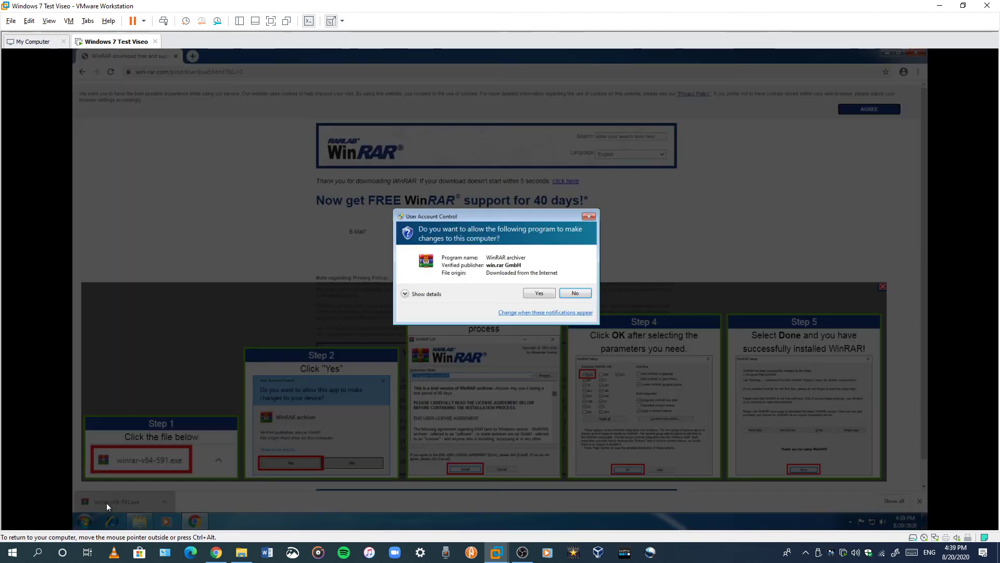
left_click(531, 293)
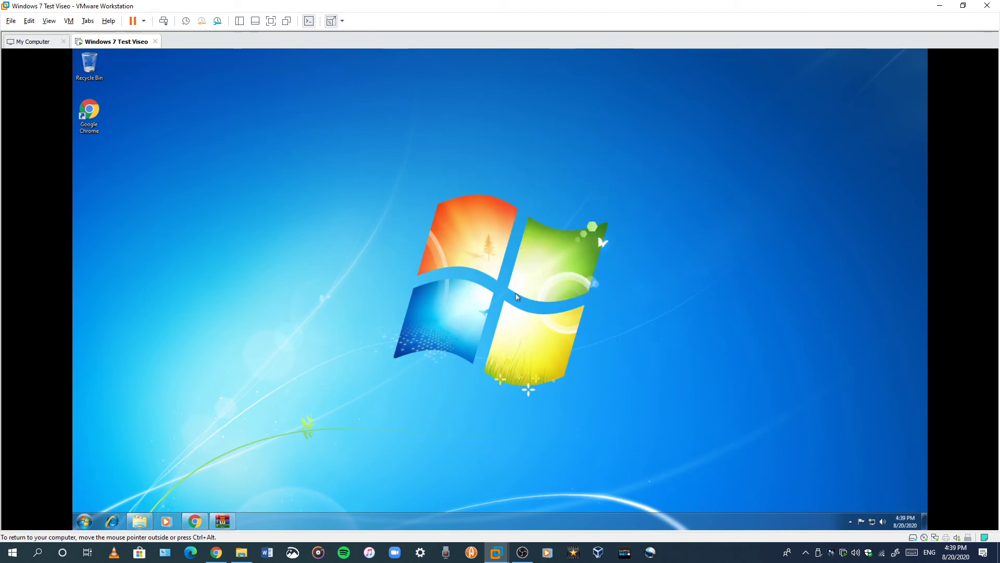
left_click(222, 520)
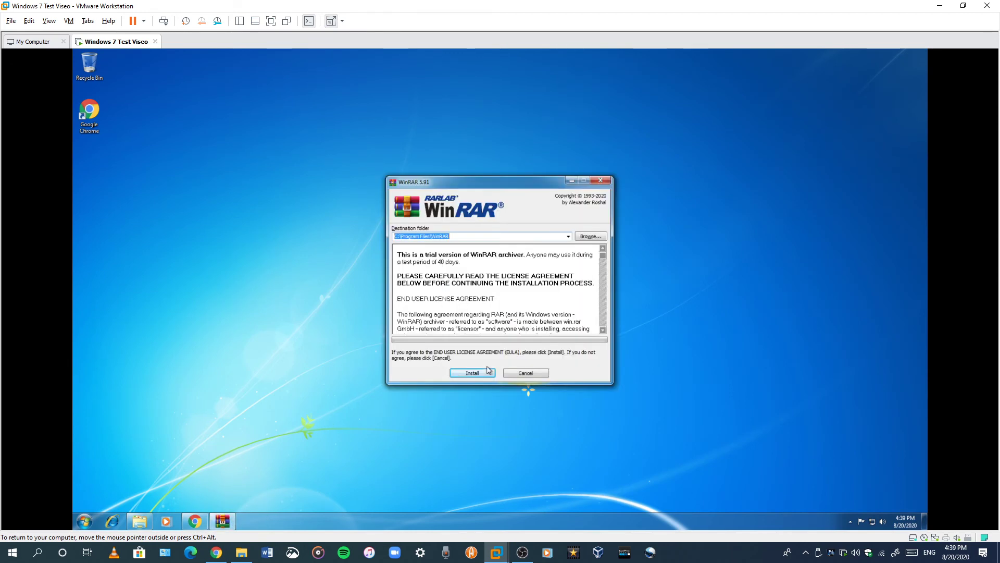
left_click(472, 373)
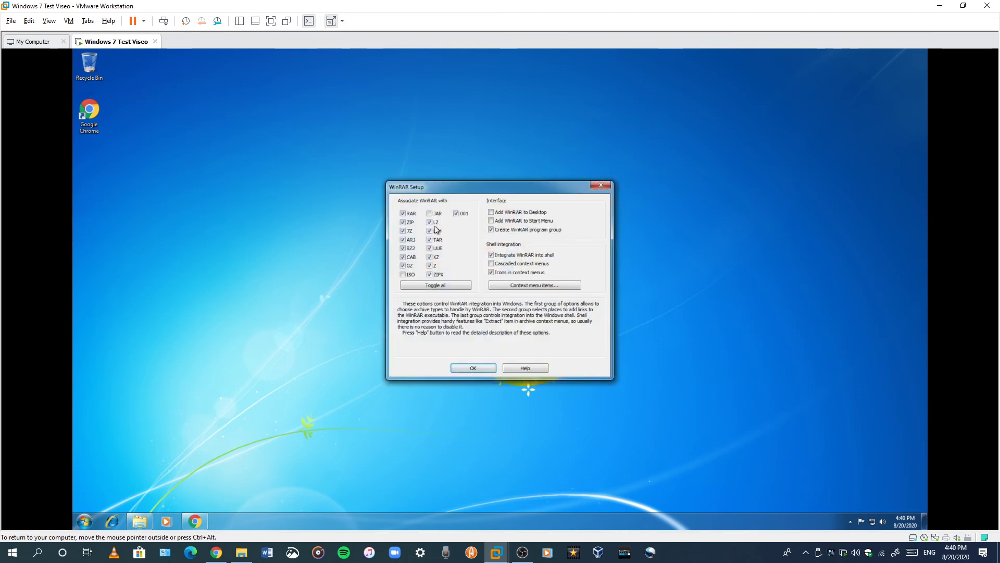
Switch the JAR association, toggle all archive type associations in WinRAR Setup, and finish the installation
left_click(430, 213)
left_click(423, 285)
left_click(462, 372)
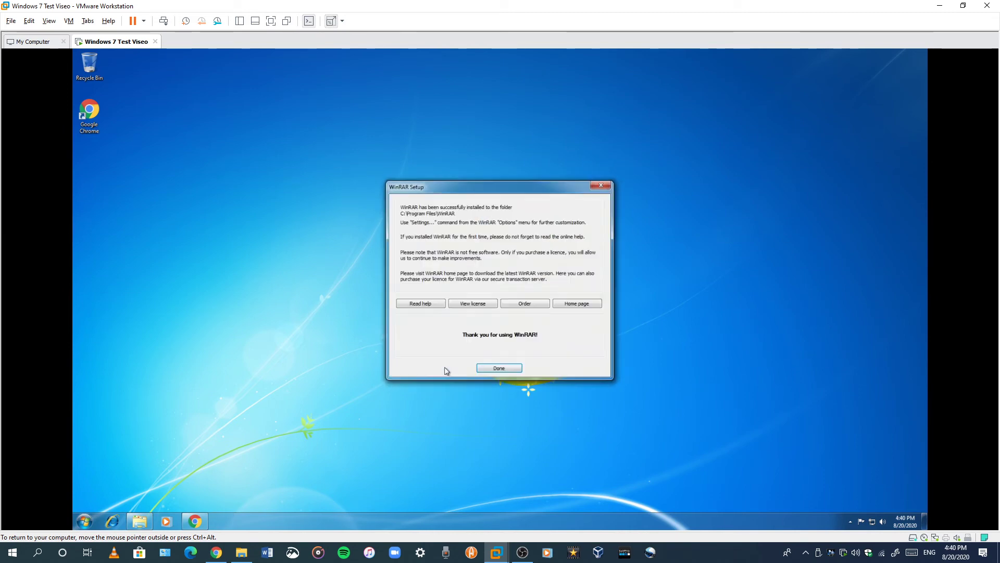
left_click(499, 367)
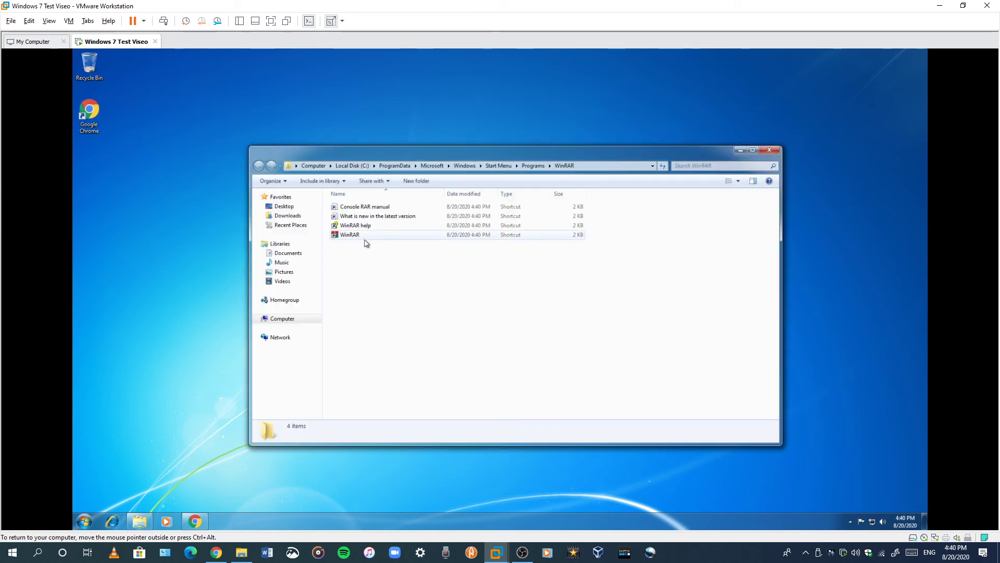
Launch WinRAR from its program group to view it, dismiss the first-use notification, and close the program
double_click(364, 235)
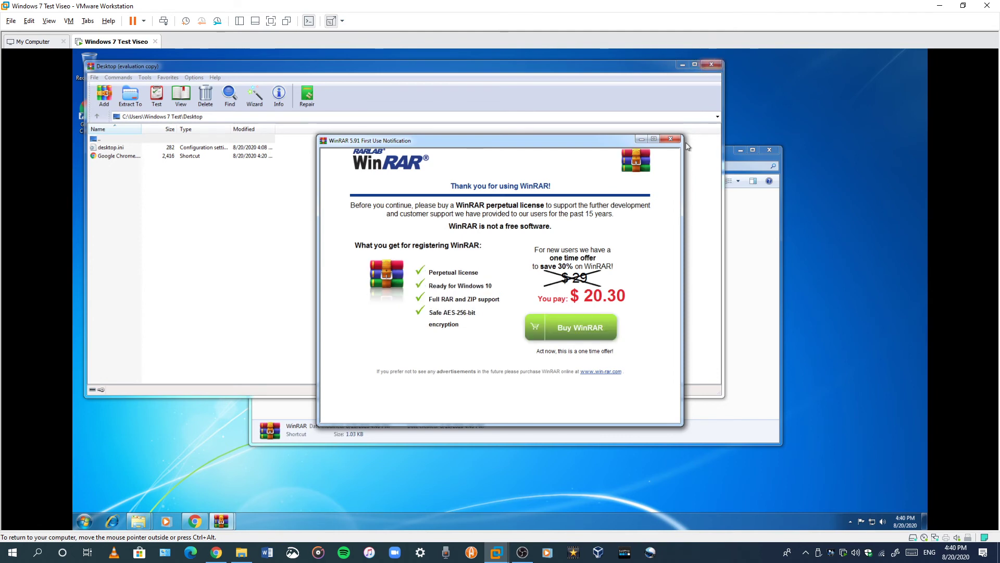
left_click(700, 129)
left_click(741, 147)
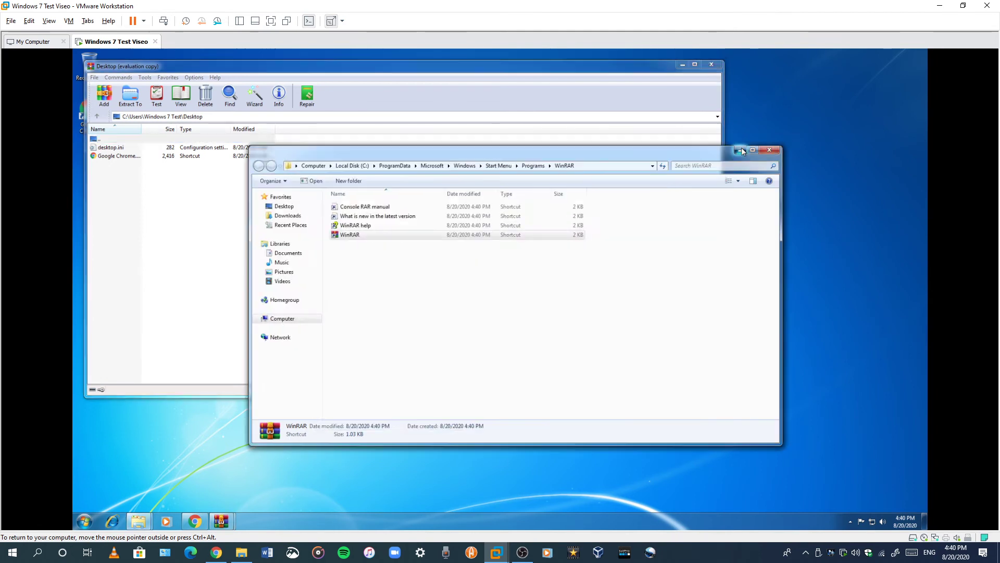
left_click_drag(221, 70, 349, 176)
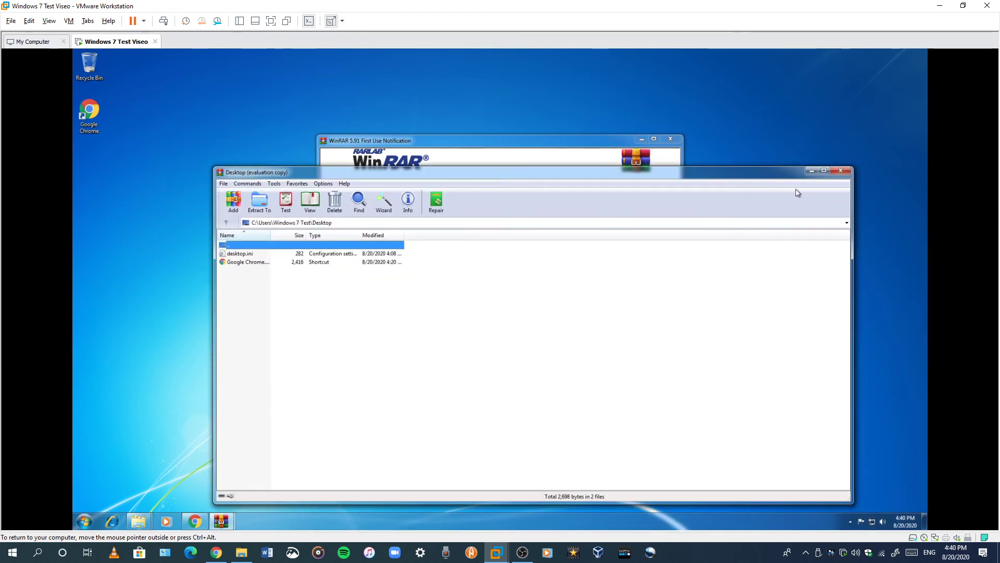
left_click(670, 139)
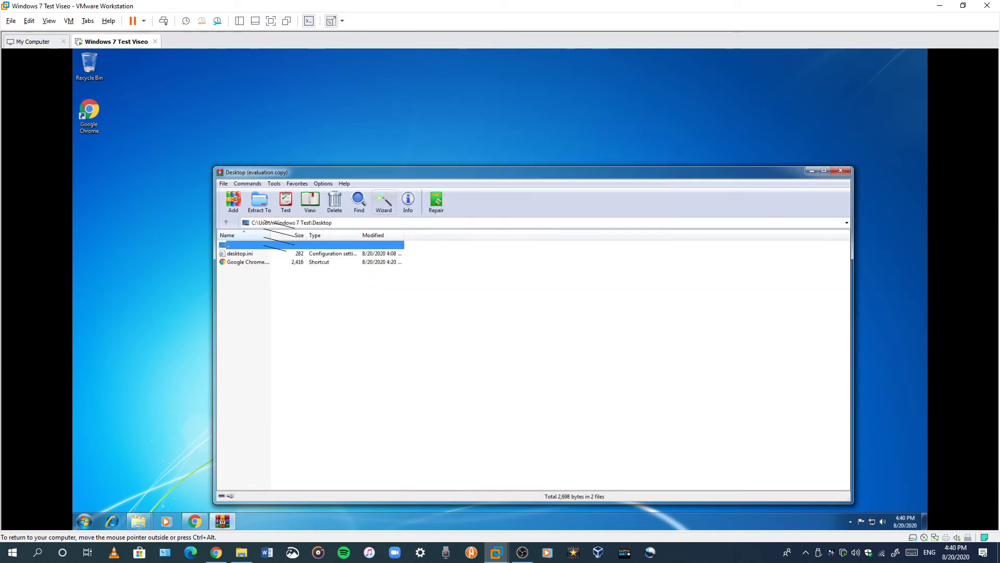
left_click(840, 170)
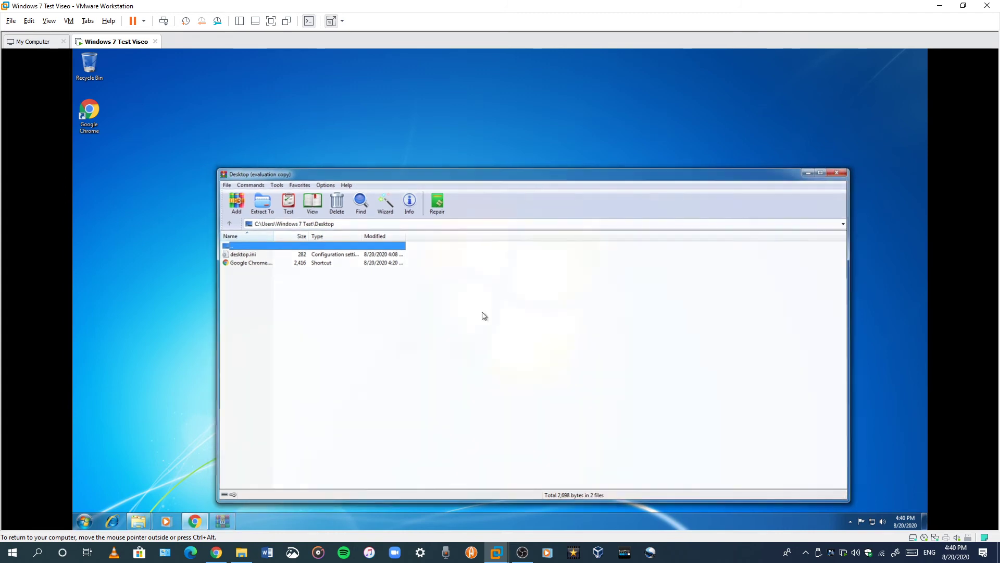
Close the WinRAR folder window and start adding Local Disk (C:) from Computer to a new archive
mouse_move(138, 521)
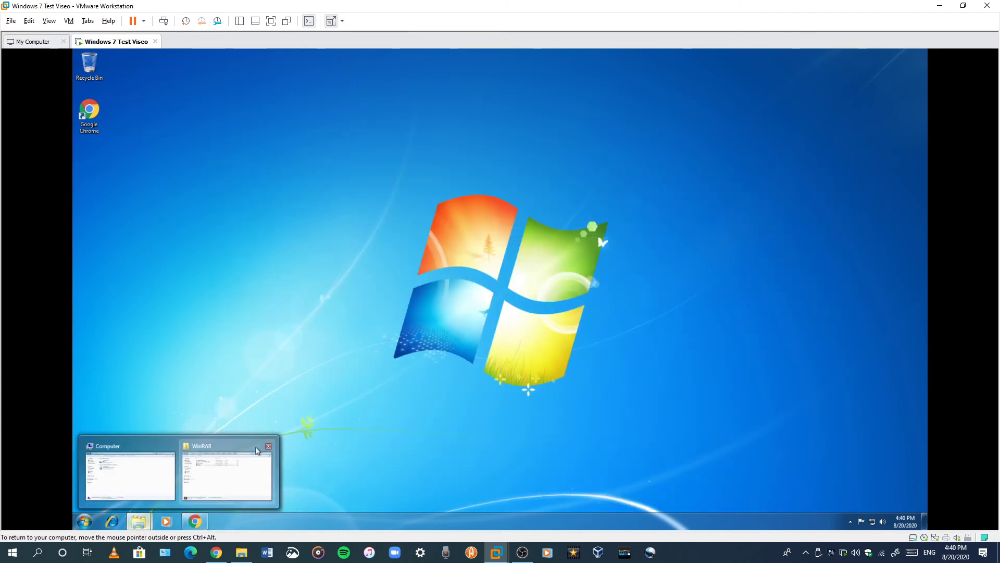
left_click(268, 446)
left_click(137, 471)
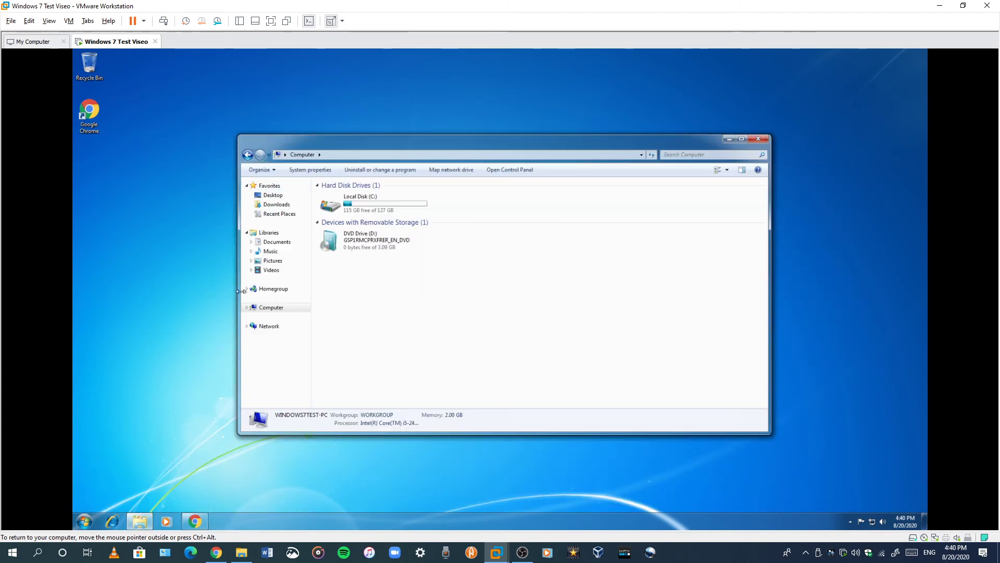
left_click(388, 204)
right_click(391, 203)
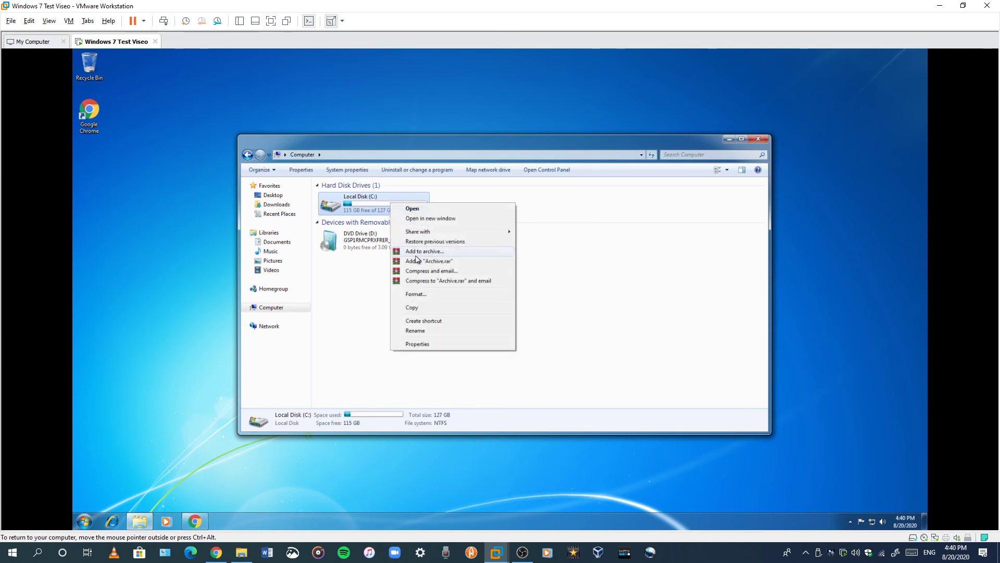
left_click(417, 255)
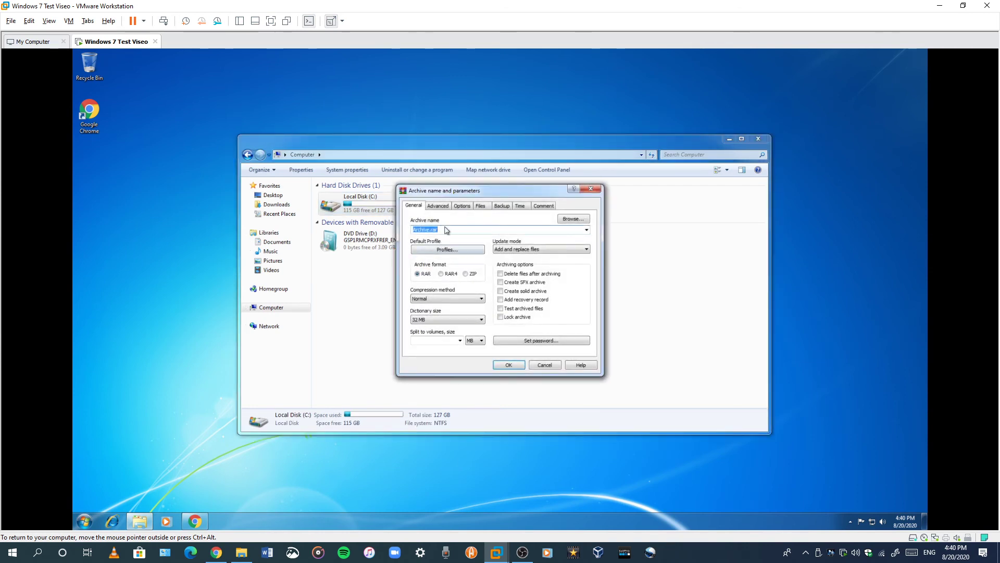
Name the archive Setup.exe as a self-extracting archive and check the available profiles without choosing one
left_click_drag(438, 230, 431, 229)
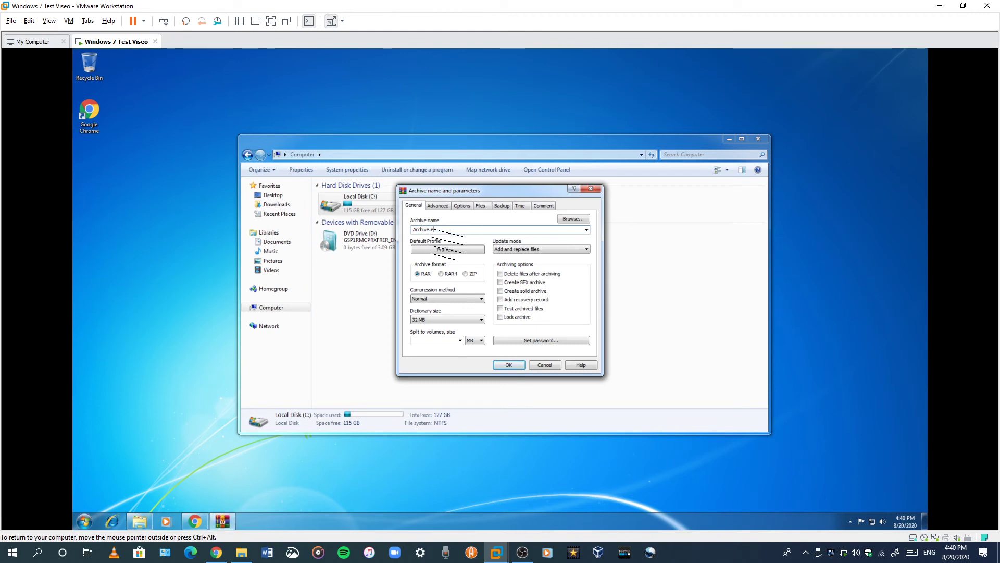
double_click(427, 230)
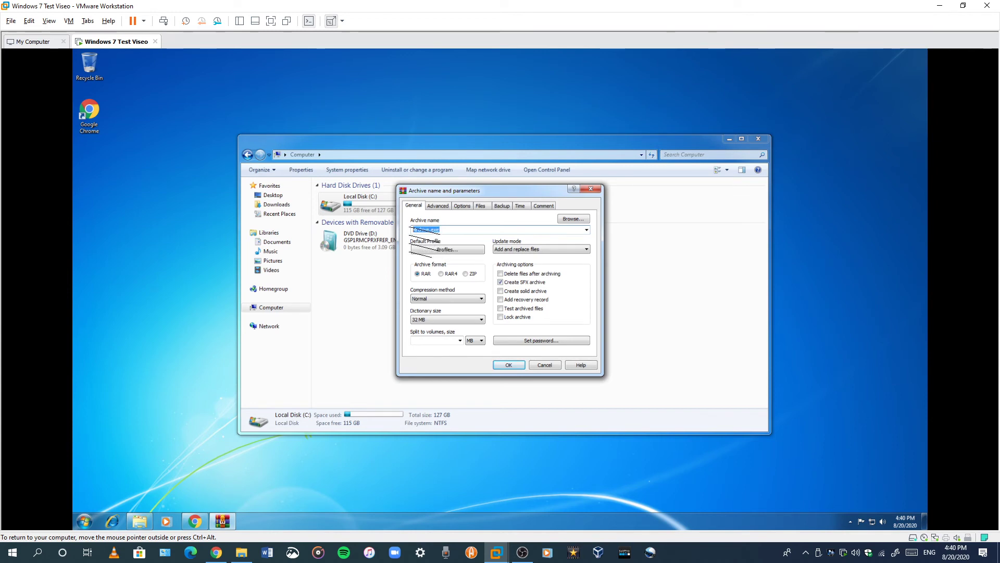
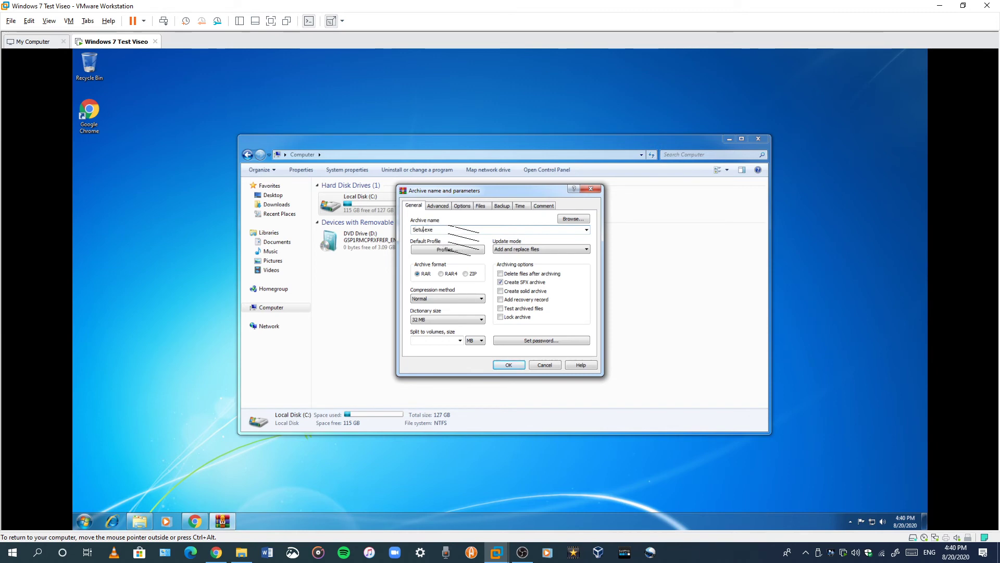
type("p")
left_click(462, 252)
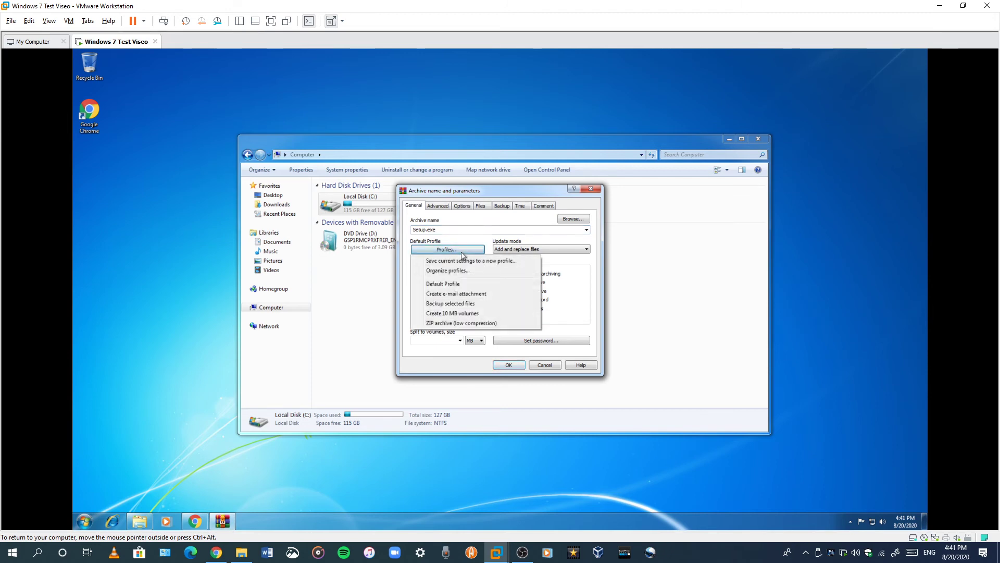
left_click(461, 255)
left_click(458, 251)
left_click(451, 249)
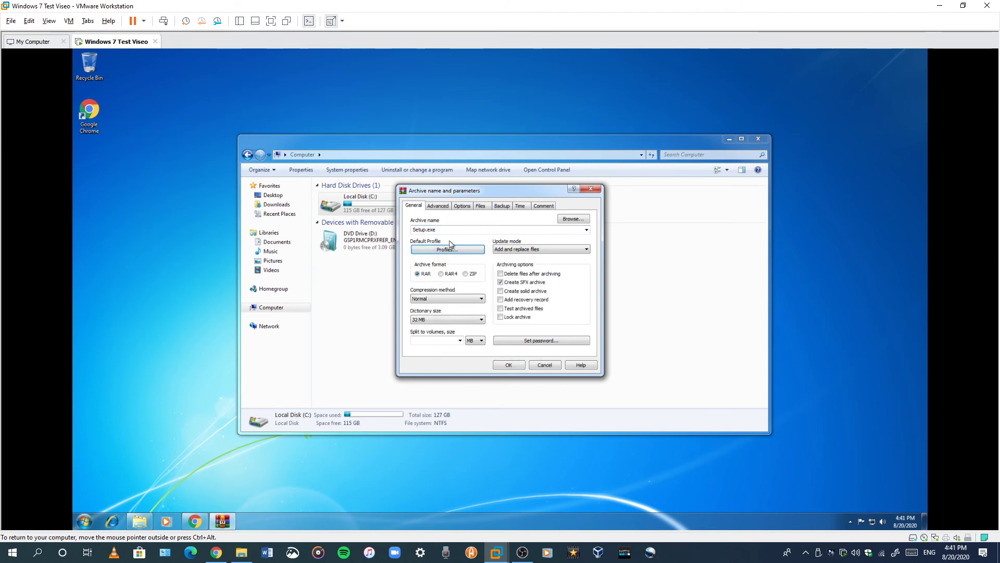
Set the archive format to ZIP and turn off Create SFX archive
left_click(466, 275)
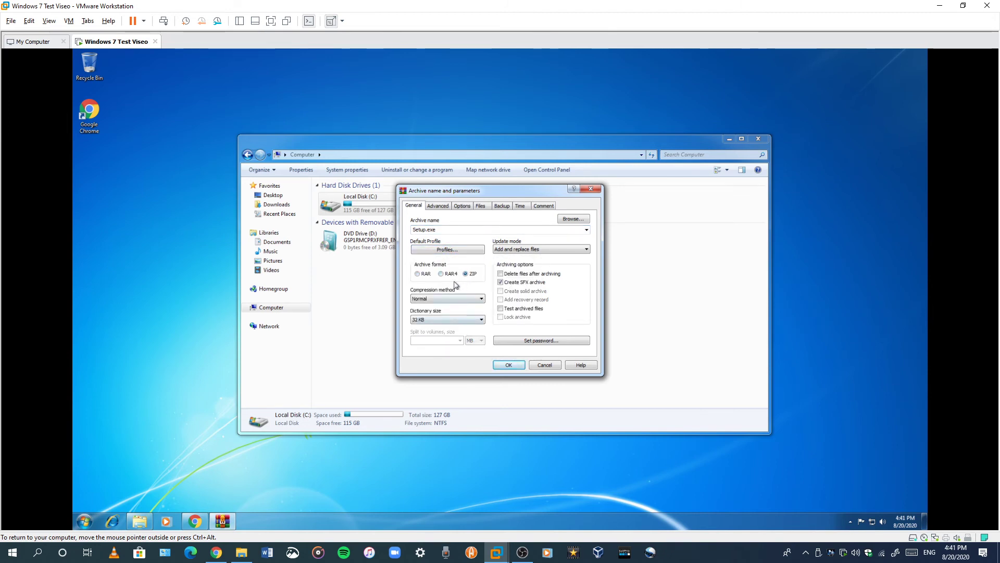
left_click(419, 274)
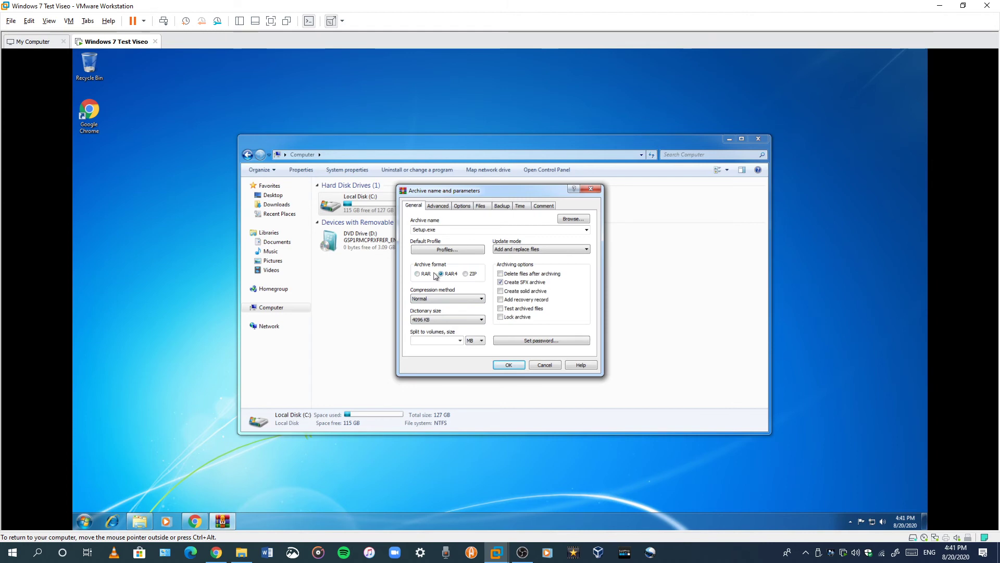
left_click(471, 275)
left_click(517, 282)
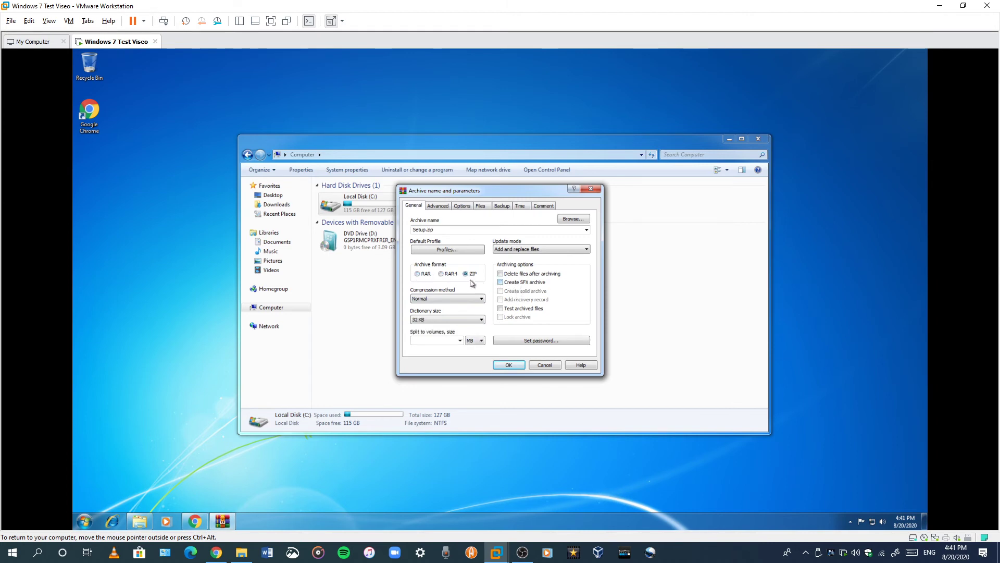
Check the available profiles, compression methods and dictionary sizes for the ZIP archive without choosing different ones
left_click(449, 252)
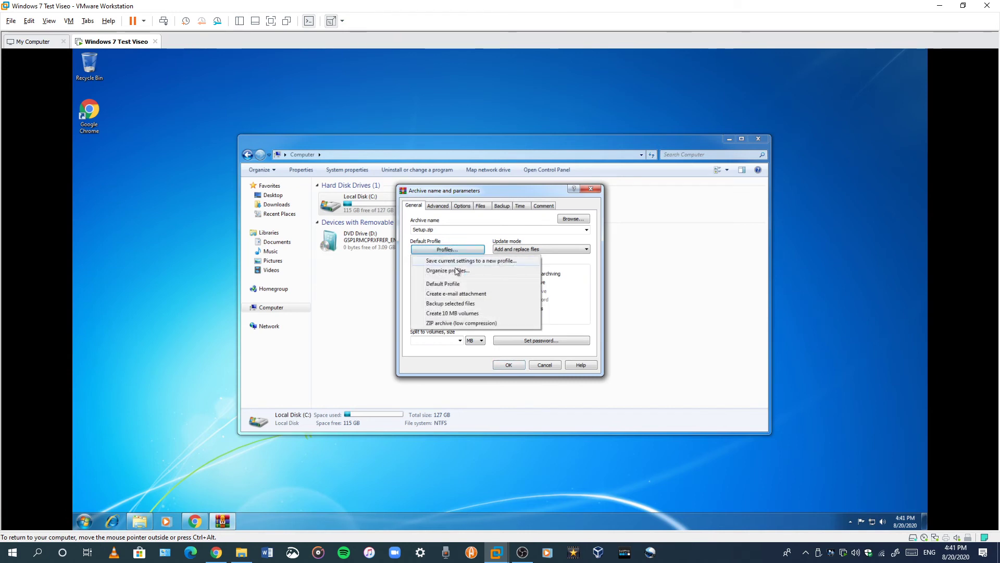
left_click(429, 249)
left_click(453, 299)
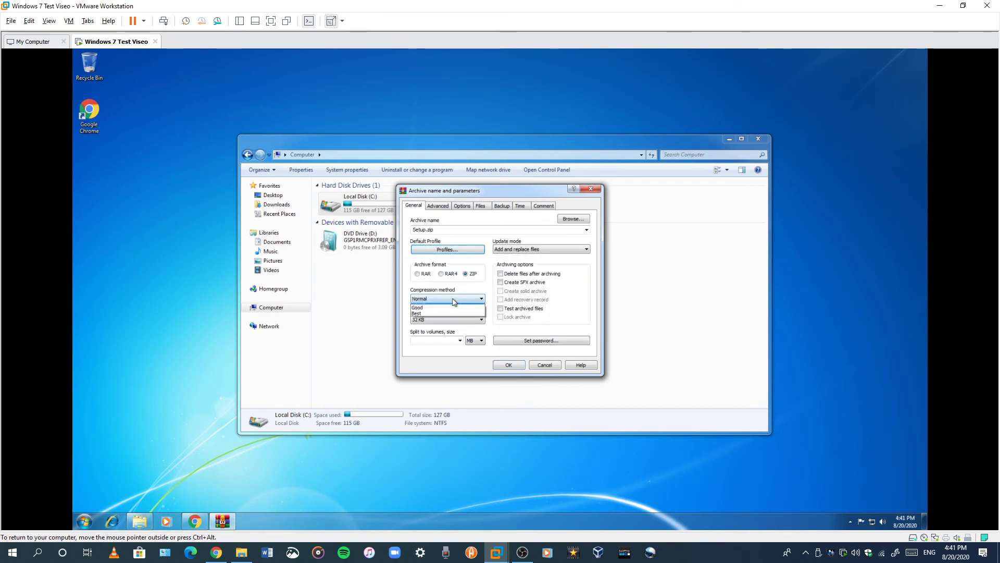
left_click(453, 299)
left_click(426, 320)
left_click(426, 327)
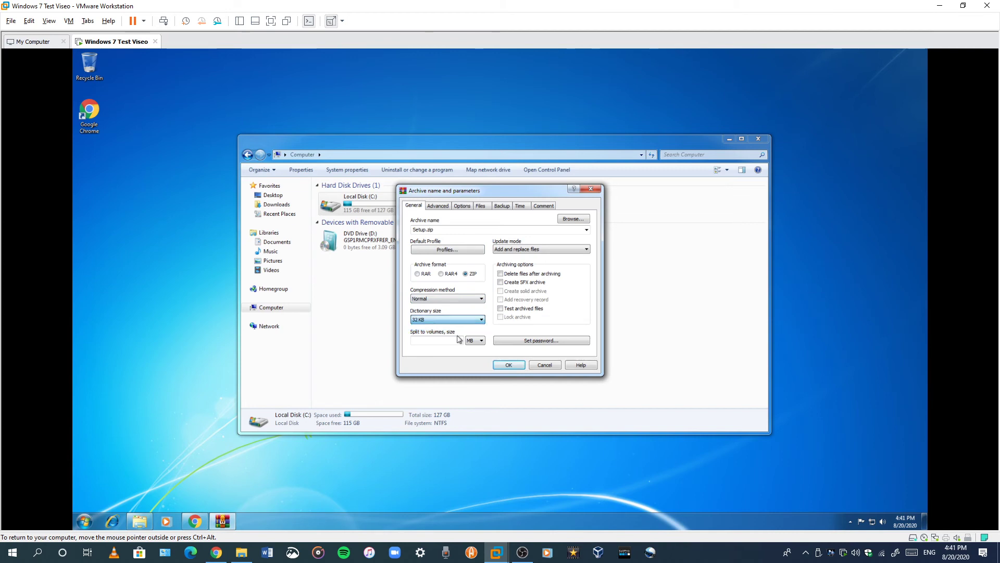
Set the archive's split volume size to the 4,481 MB (DVD+R) preset
left_click(476, 341)
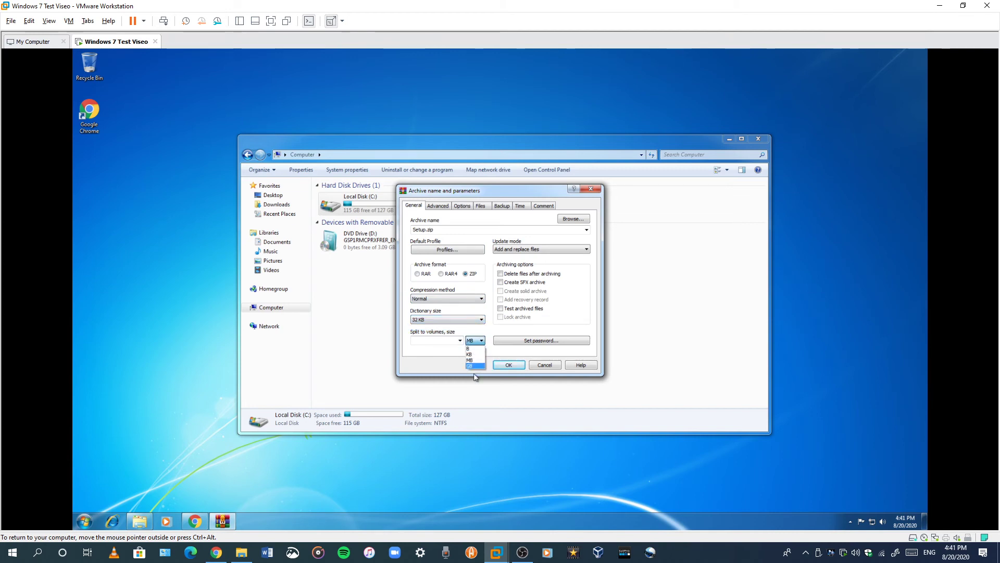
left_click(474, 348)
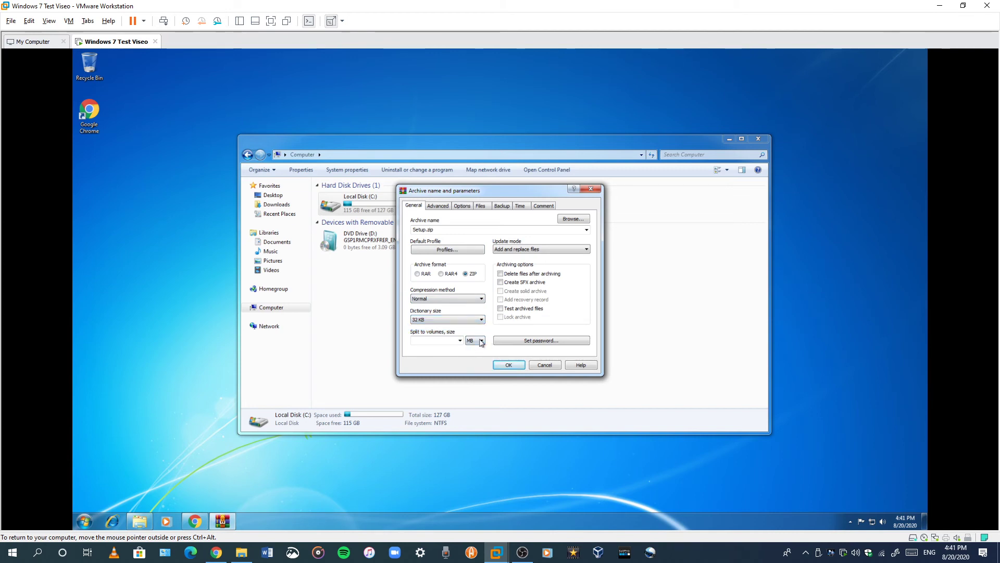
left_click(472, 340)
left_click(472, 356)
left_click(460, 341)
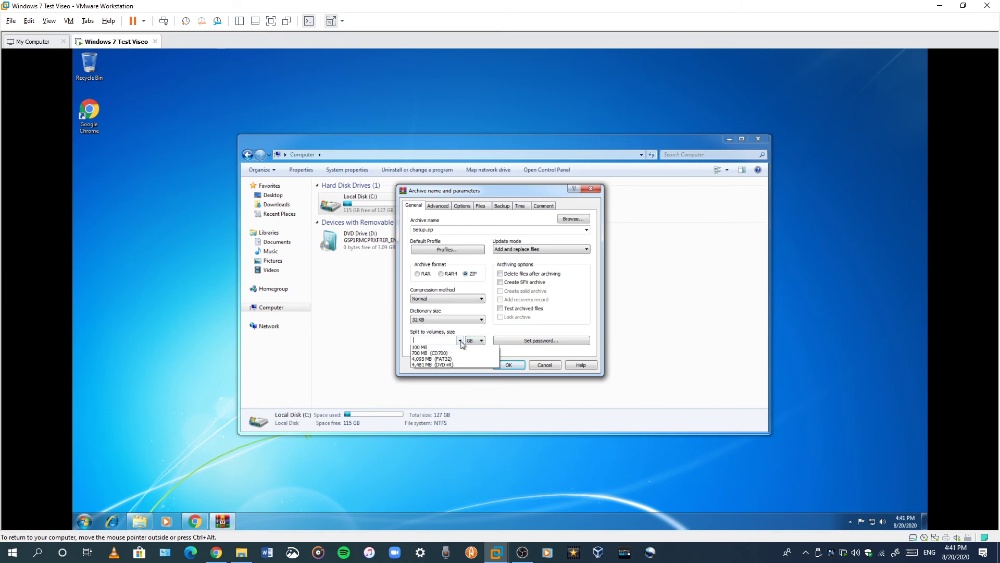
left_click(461, 341)
left_click(460, 341)
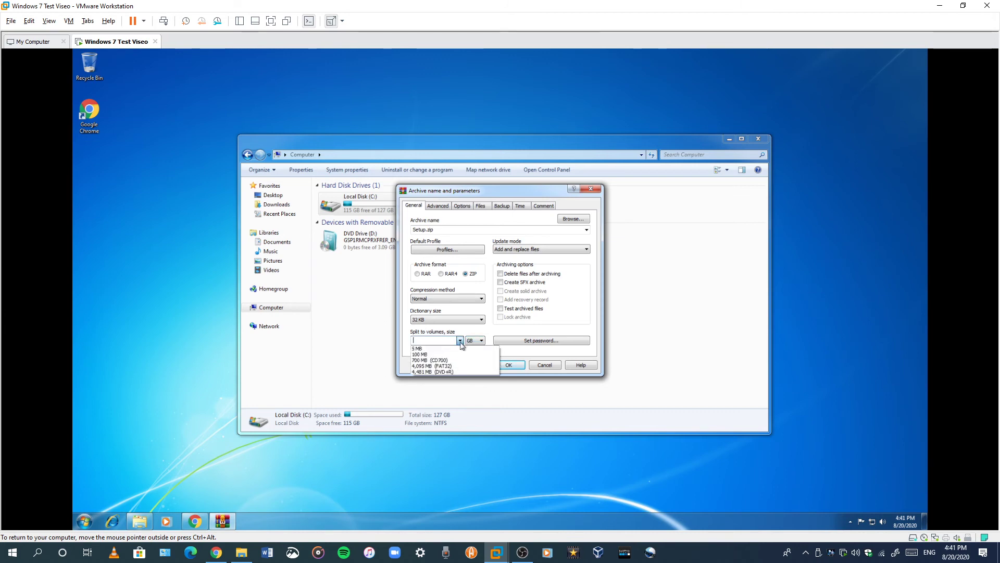
left_click(466, 371)
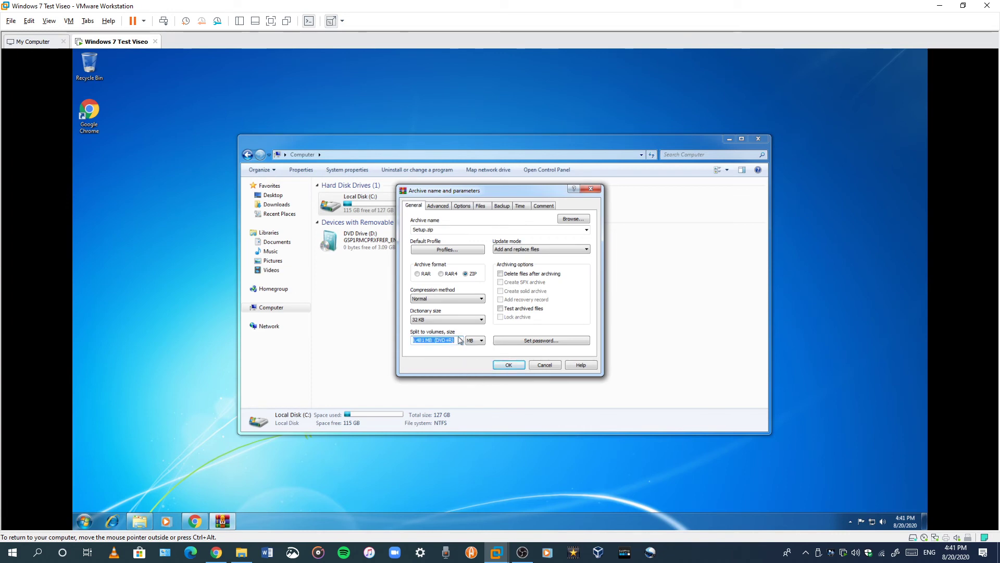
Review the archive's delete mode, advanced and file inclusion settings, and return to the general parameters
left_click(462, 206)
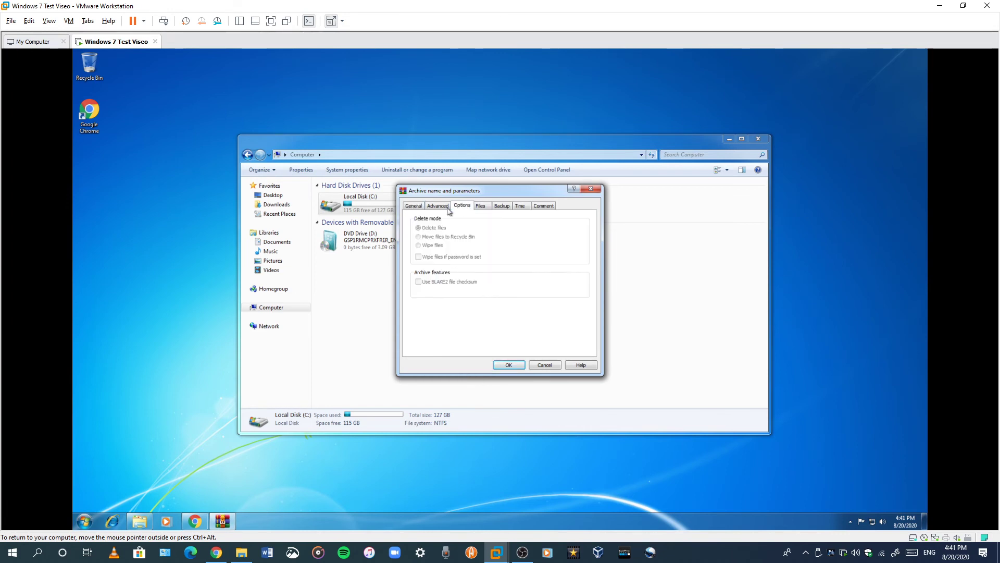
left_click(437, 206)
left_click(482, 206)
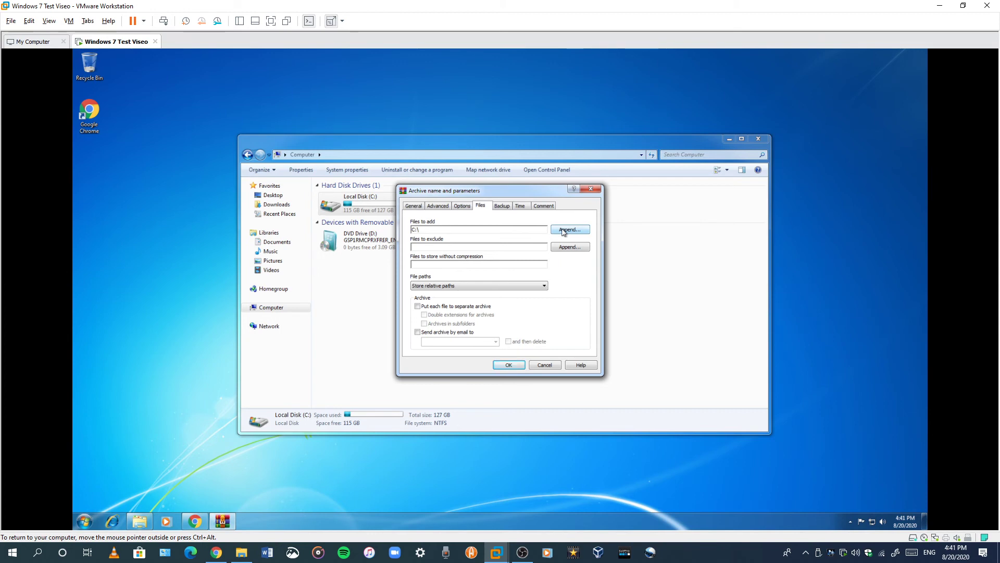
left_click(439, 206)
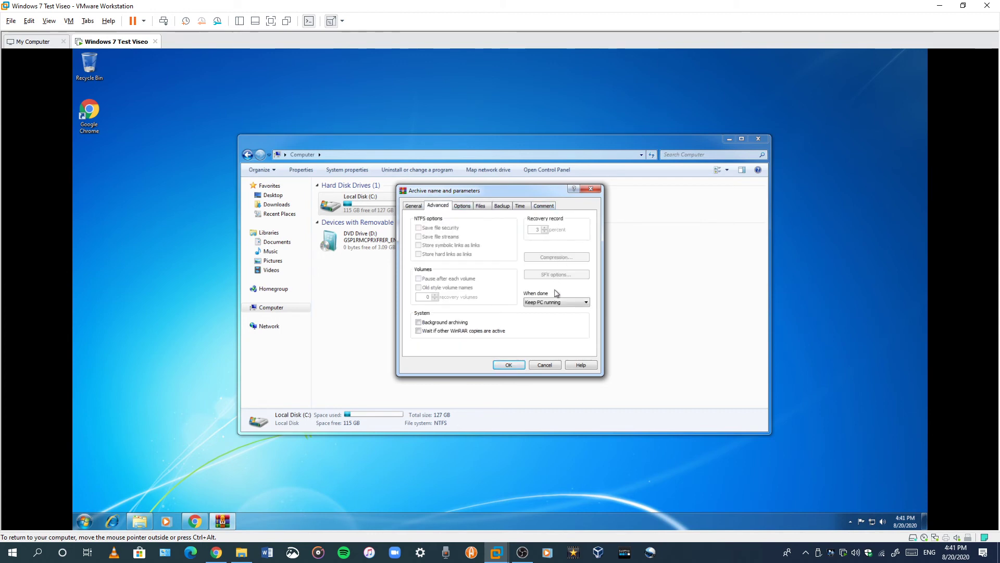
left_click(481, 206)
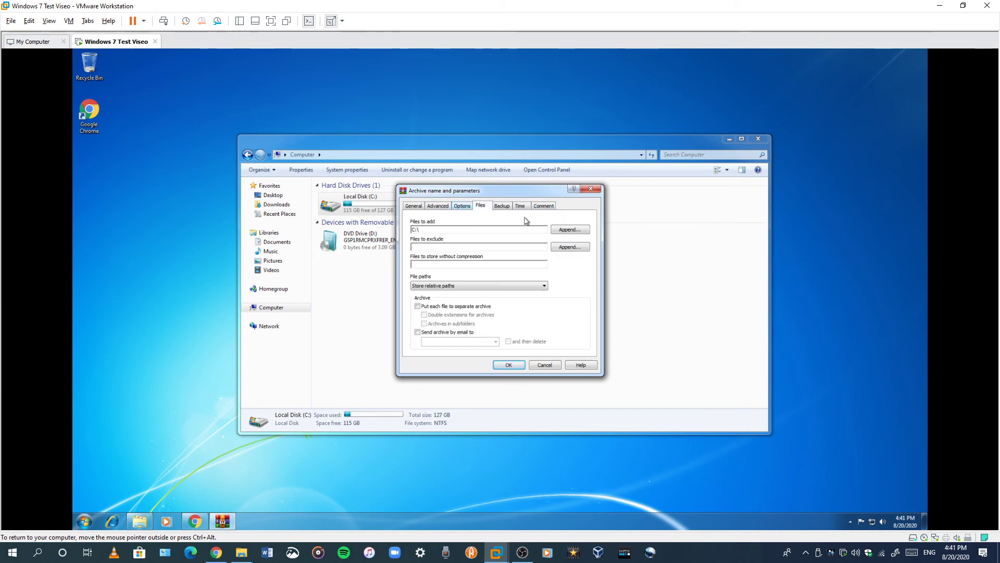
left_click(462, 206)
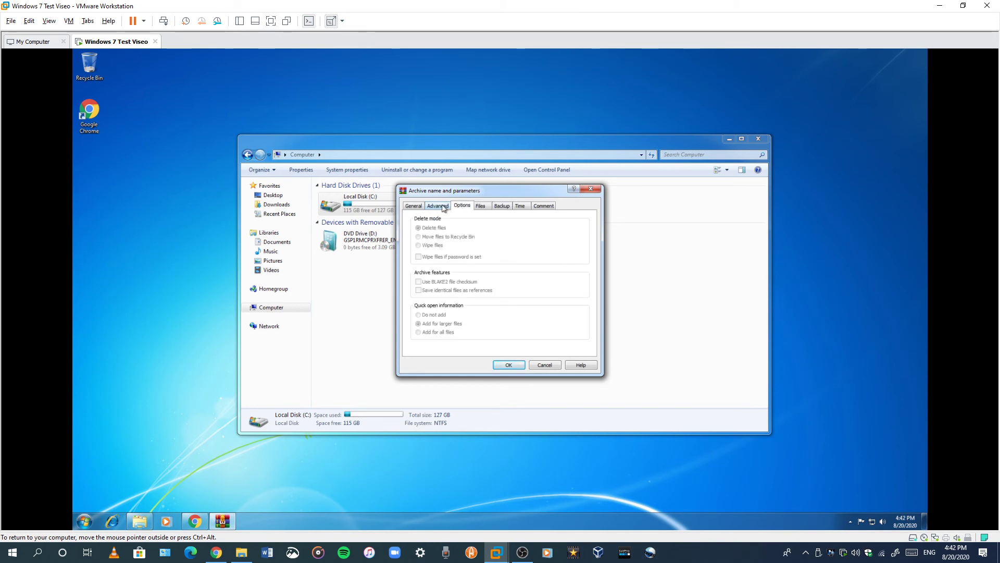
left_click(443, 207)
left_click(415, 206)
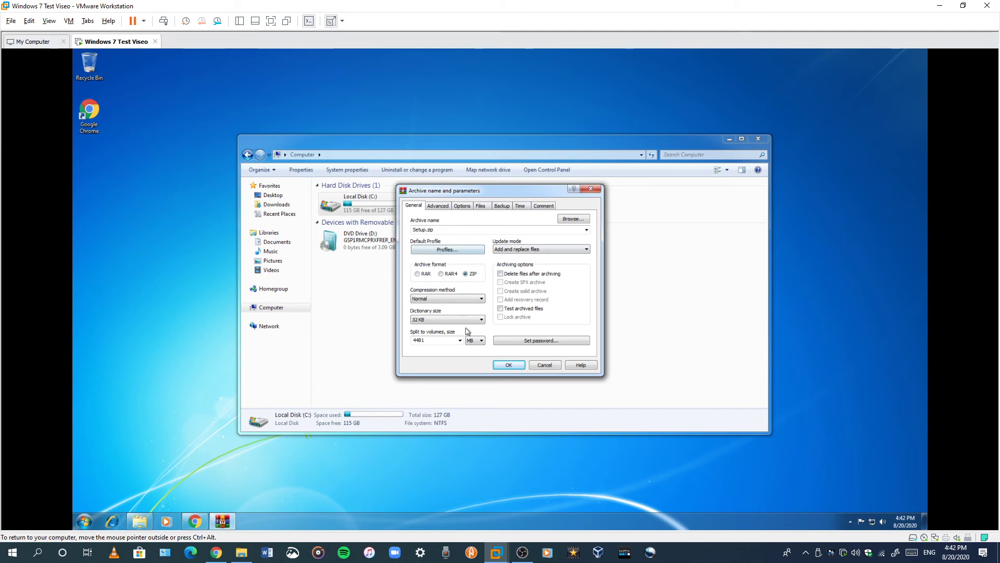
left_click(476, 340)
left_click(475, 340)
left_click(475, 341)
left_click(474, 351)
left_click(473, 341)
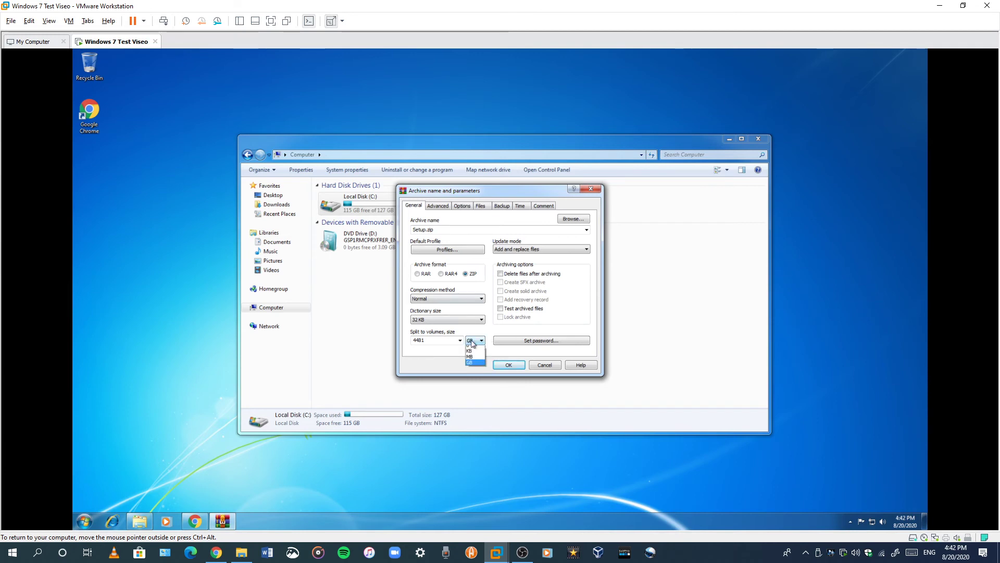
left_click(469, 356)
key("shift+Tab")
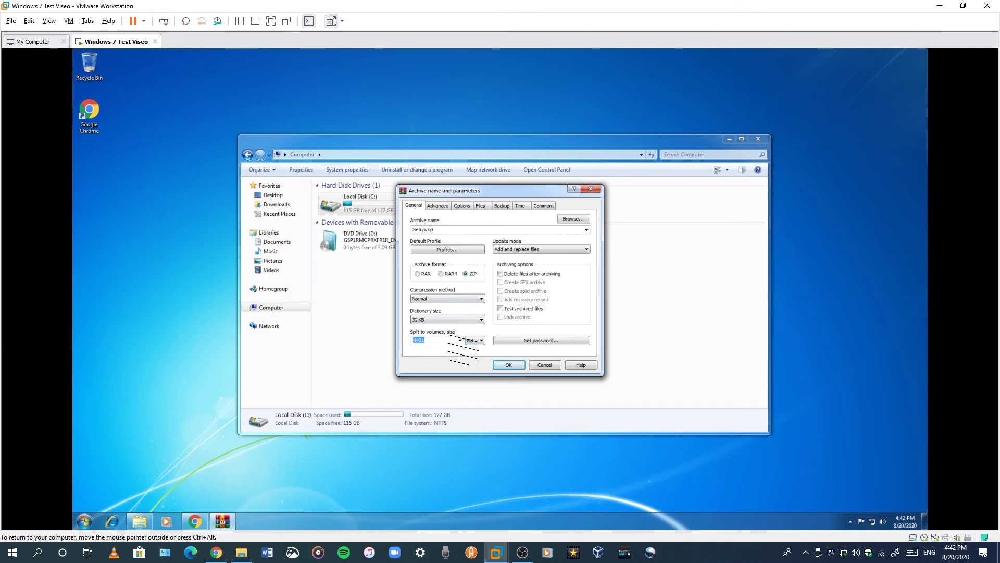
Set the split volume size to the 5 MB preset and the archive format to ZIP
left_click(460, 340)
left_click(420, 350)
left_click(442, 274)
left_click(468, 274)
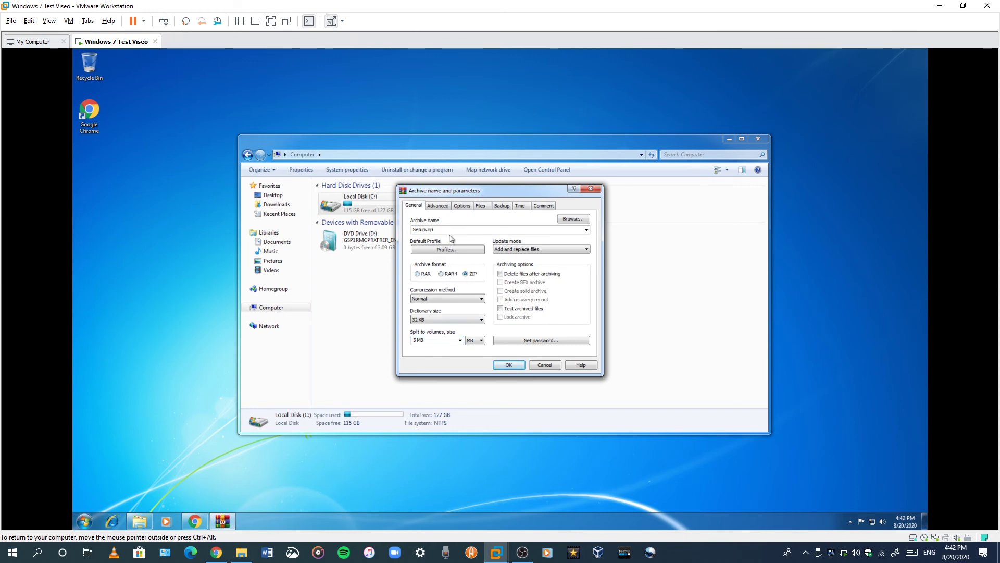
Rename the archive to Setup.exe and open its advanced SFX options
left_click_drag(435, 229, 428, 230)
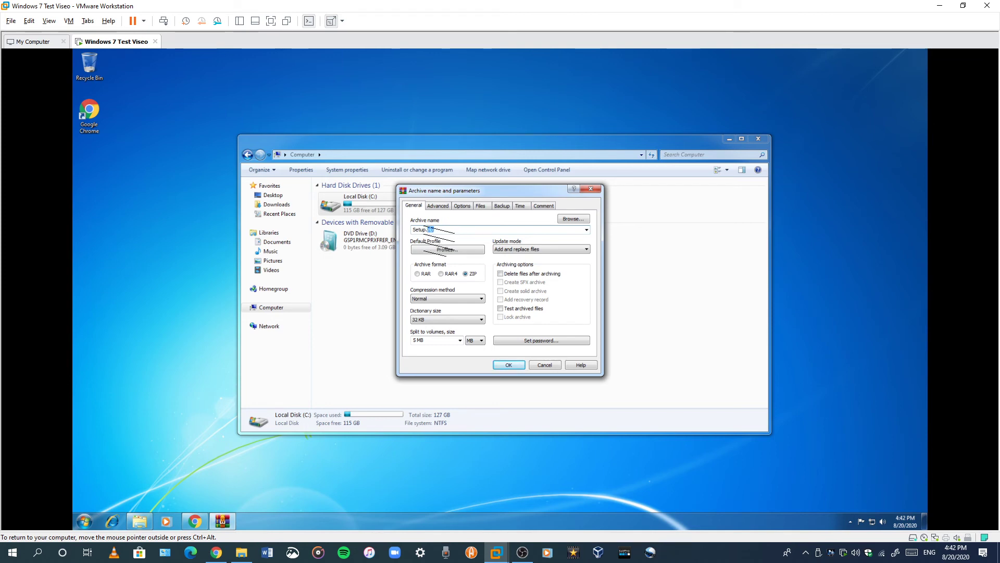
type("exe")
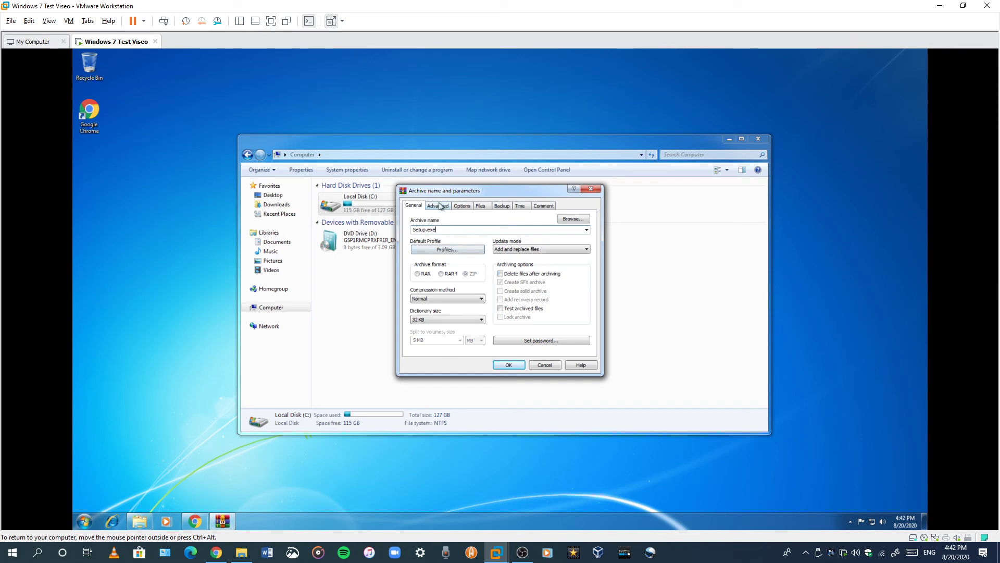
key("ctrl+Tab")
left_click(556, 274)
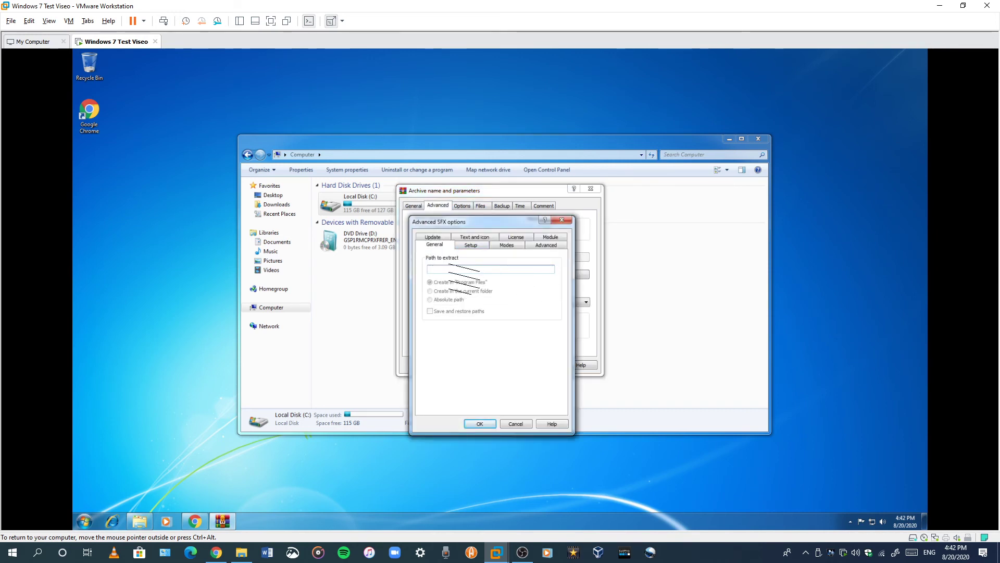
Set the SFX extraction path to C:\User\Windows7Test\Documents
type("C")
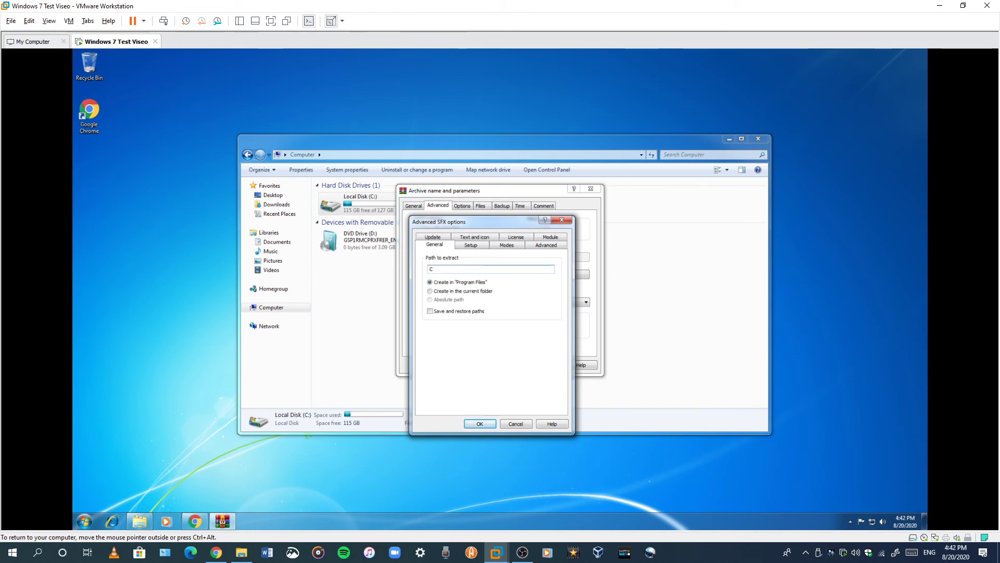
type(":")
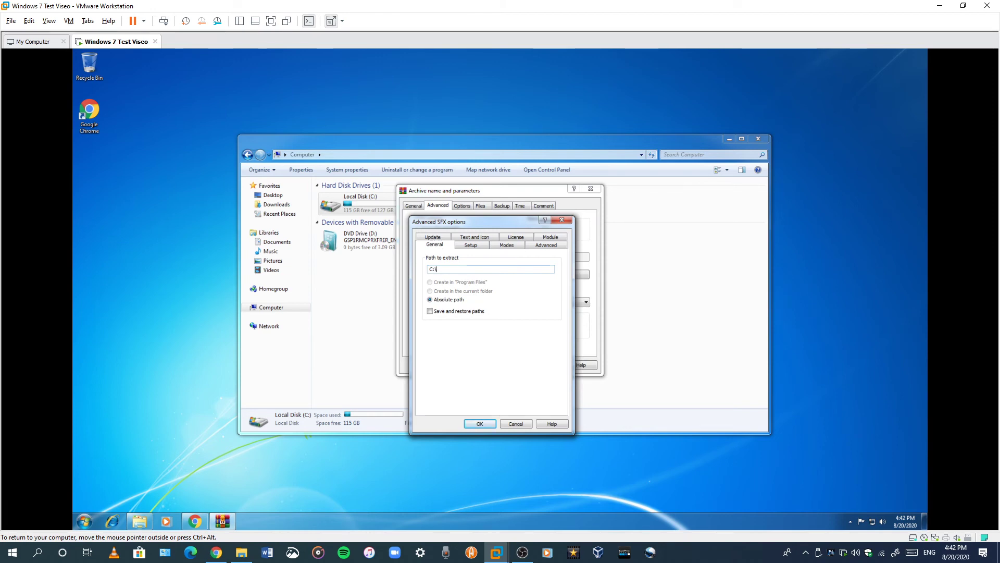
type("\\Us")
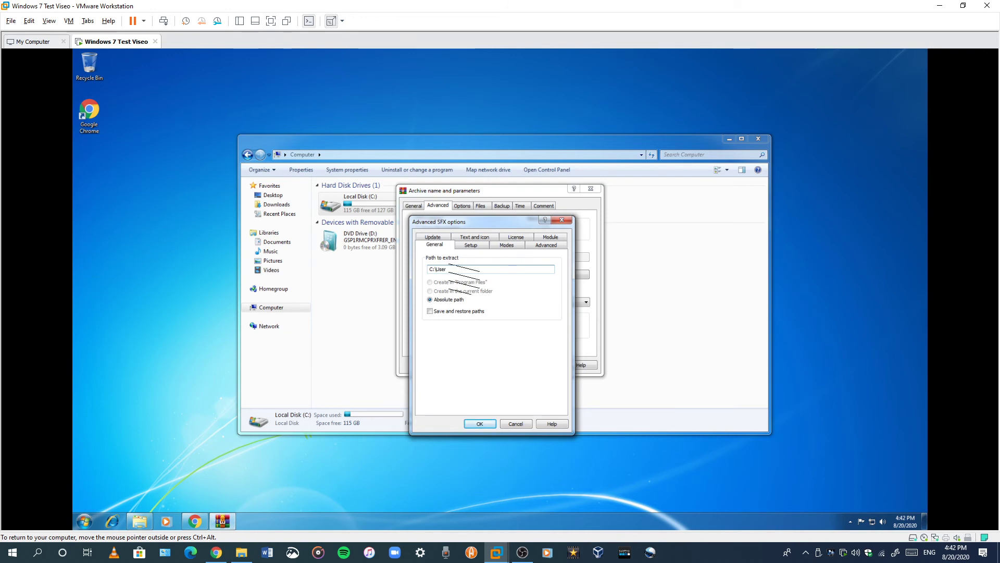
key("BackSpace")
type("se")
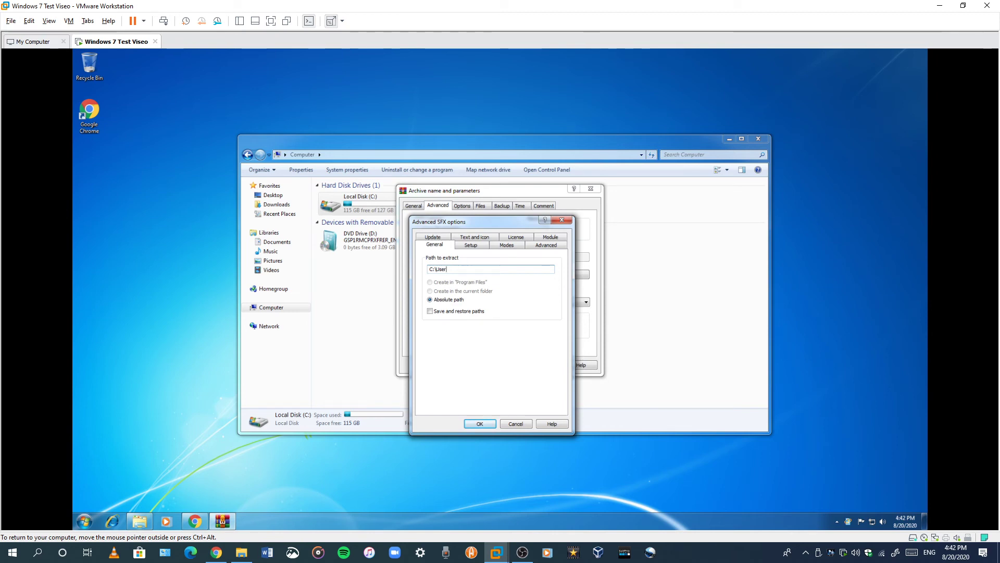
type("\\")
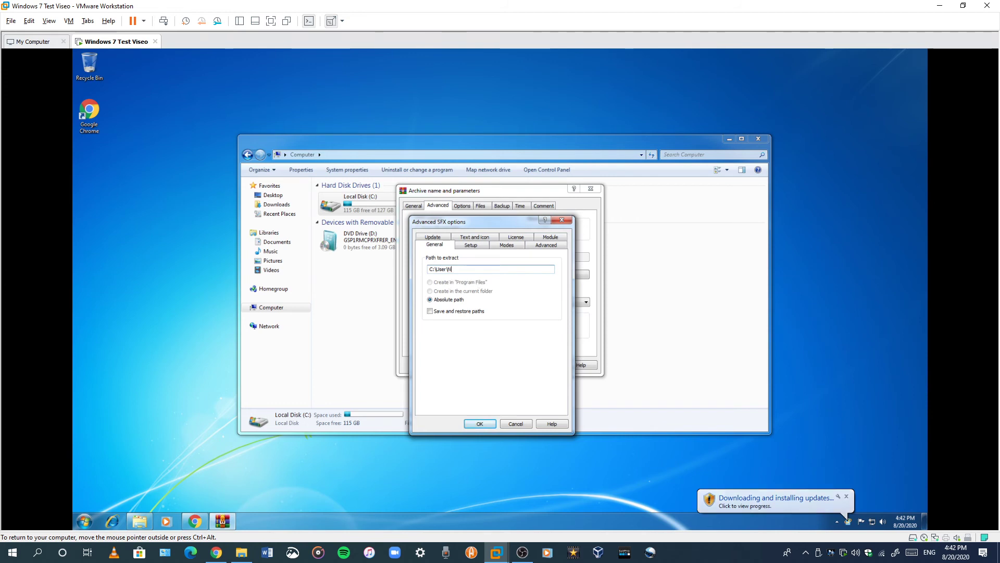
type("Windows")
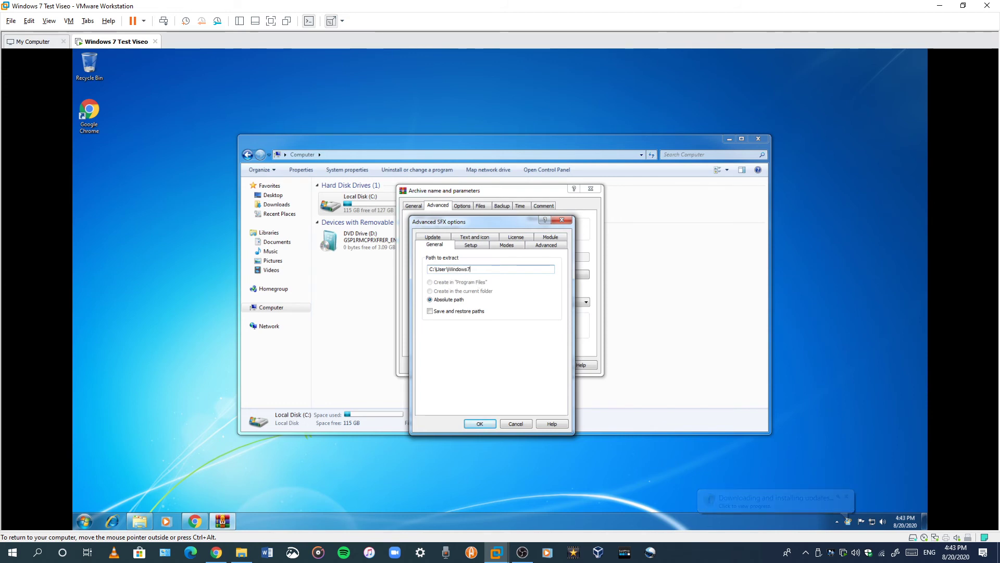
type("7")
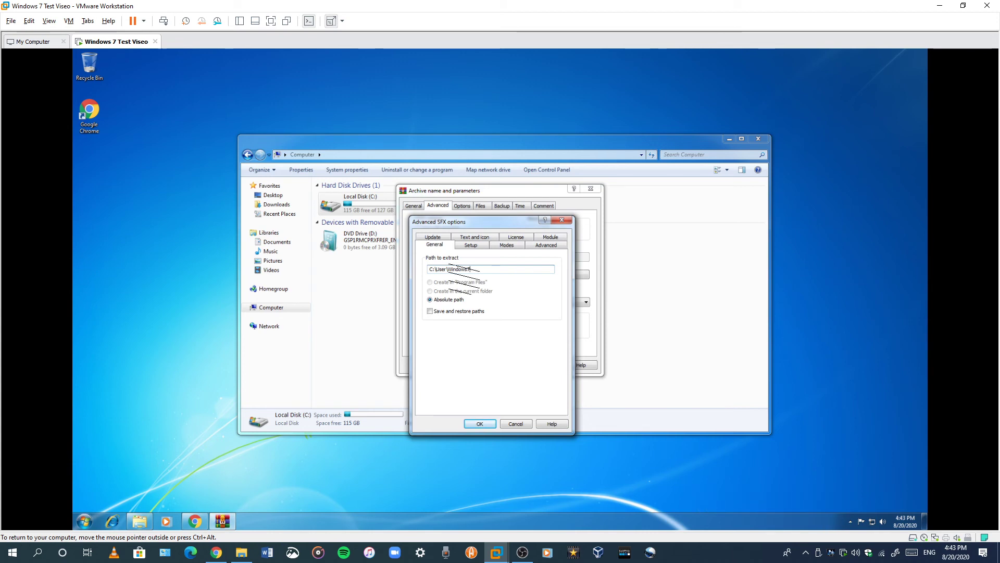
type("Test\\Documents")
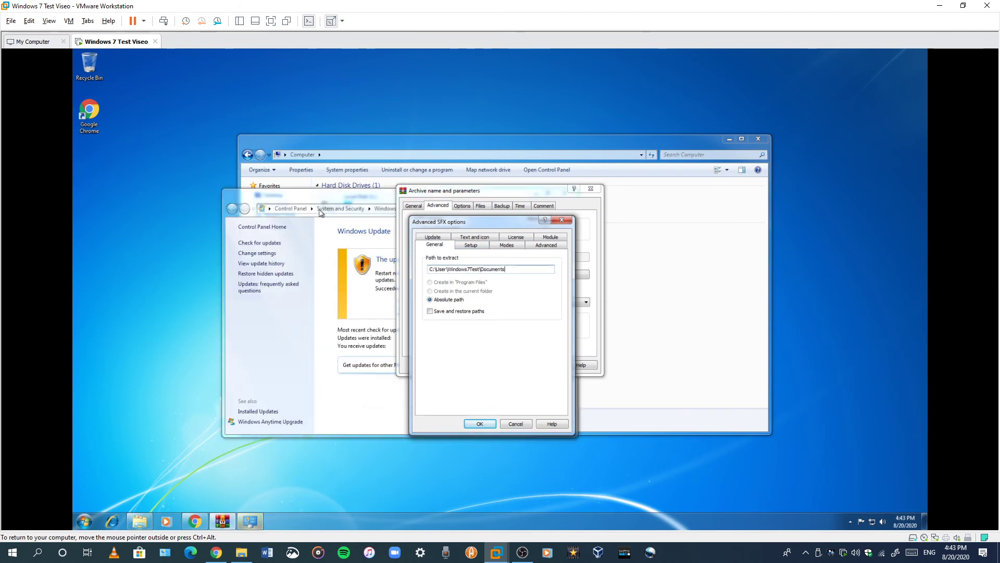
Close the Windows Update window that popped up and accept the advanced SFX options after checking the setup program settings
left_click(319, 201)
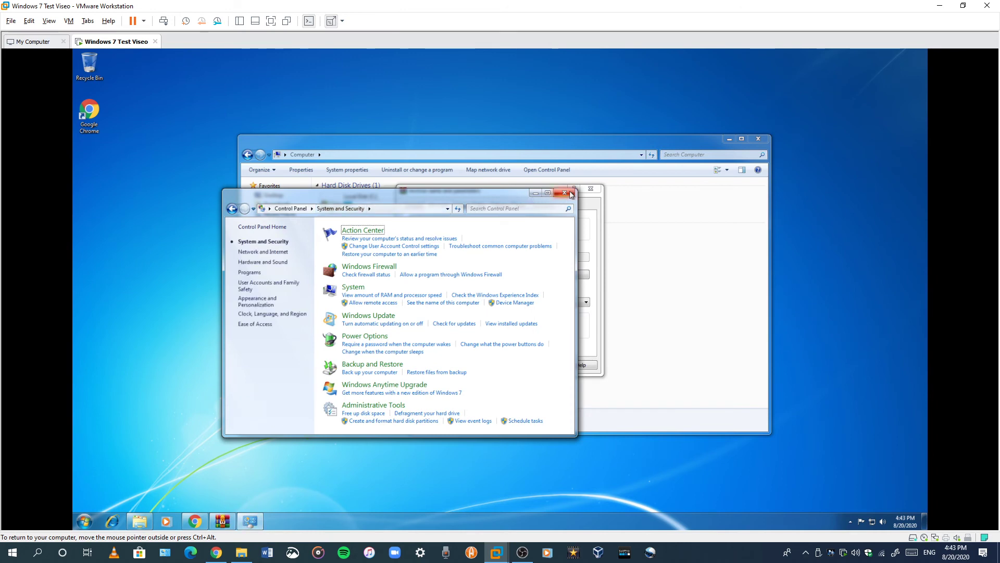
left_click(470, 245)
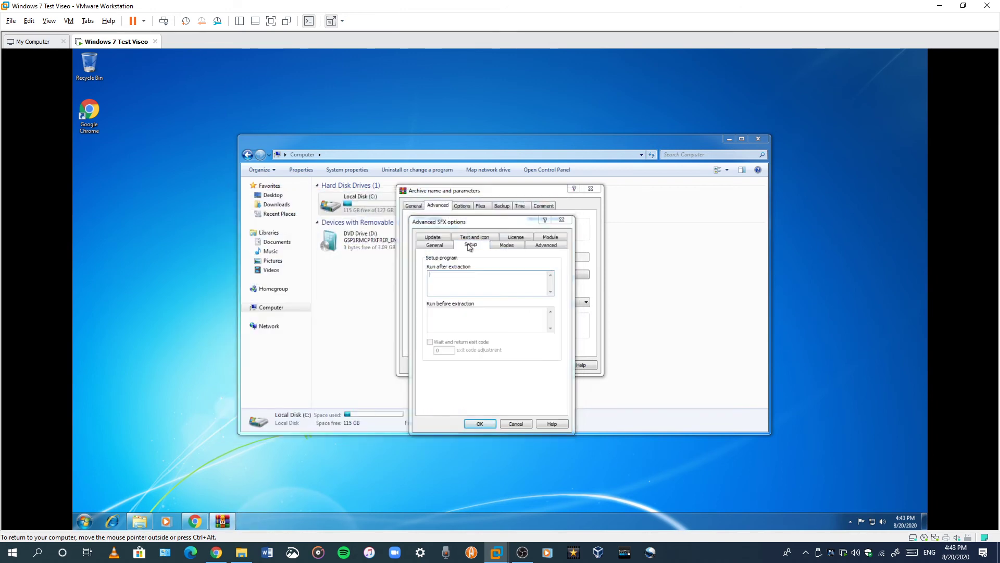
left_click(465, 240)
left_click(441, 238)
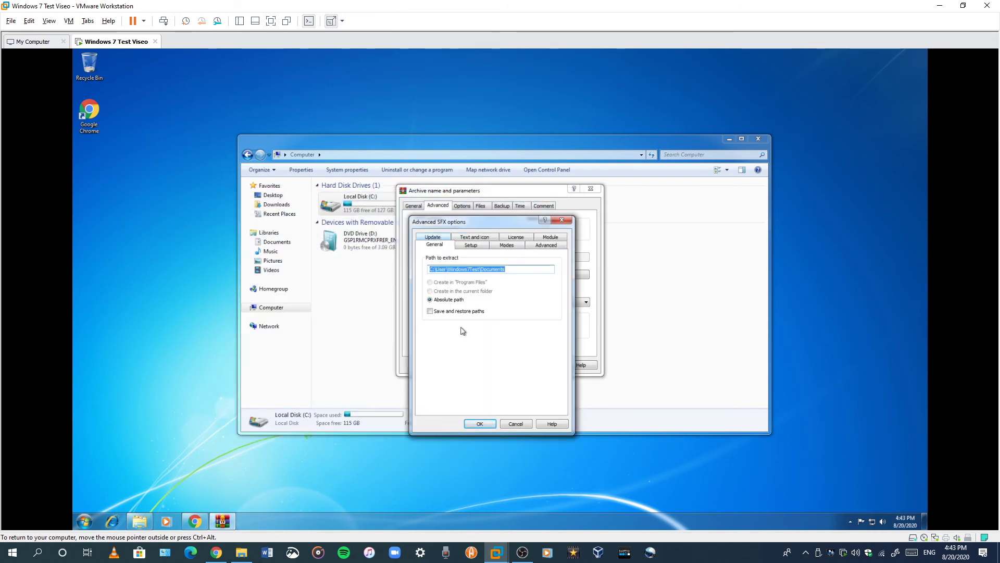
left_click(475, 421)
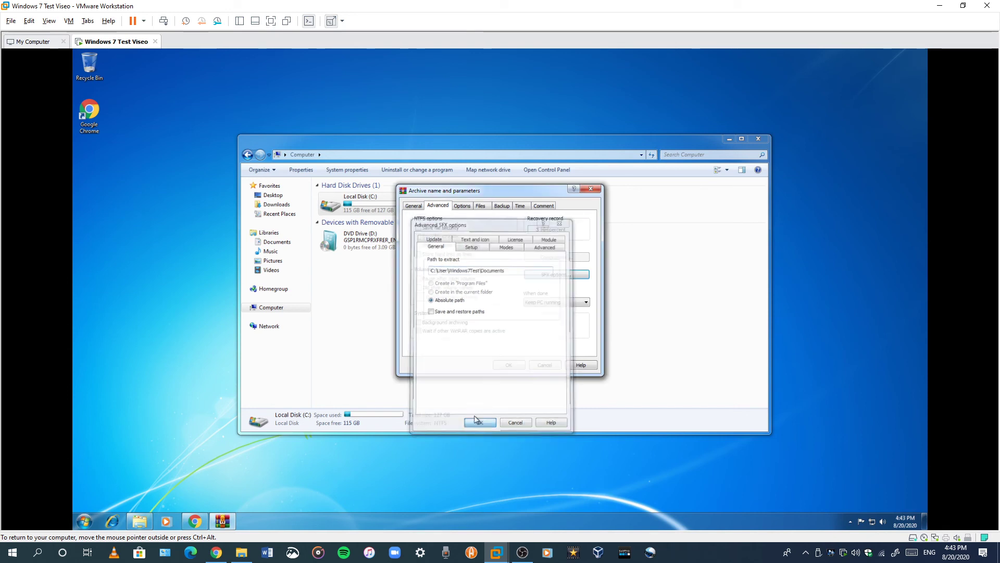
Start creating the Setup.exe archive after a last look at its settings, and allow WinRAR to make changes to the computer
left_click(476, 207)
left_click(462, 207)
left_click(480, 206)
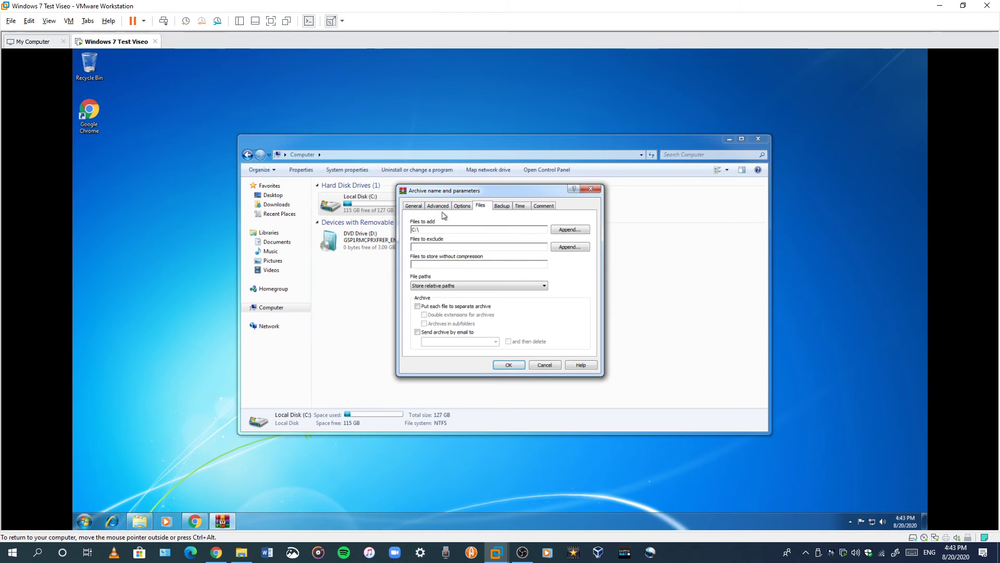
left_click(414, 206)
left_click(508, 364)
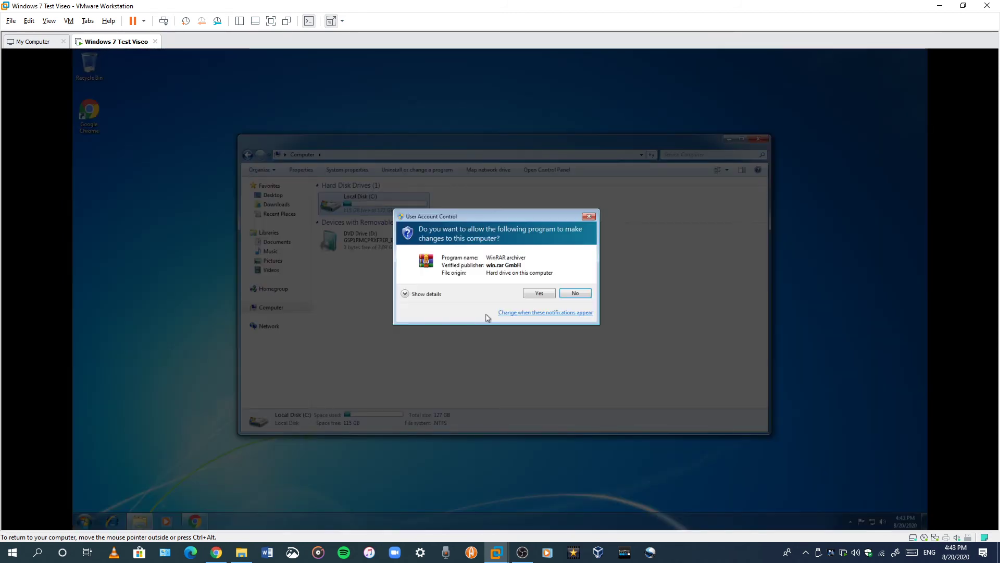
left_click(538, 292)
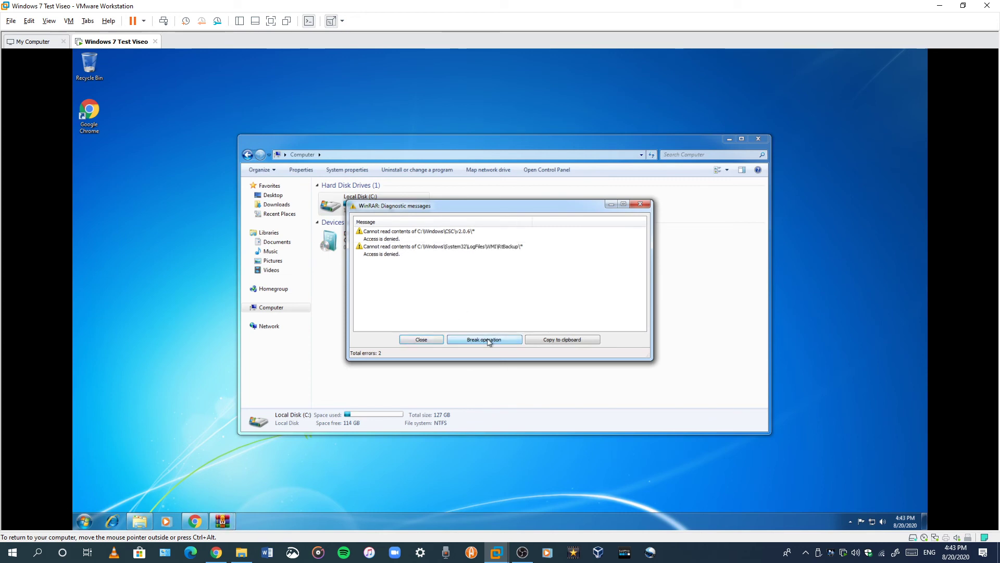
Dismiss WinRAR's diagnostic messages about the unreadable Windows folders
left_click(450, 341)
mouse_move(451, 213)
left_mouse_down()
mouse_move(441, 275)
mouse_move(464, 416)
mouse_move(466, 208)
left_mouse_up()
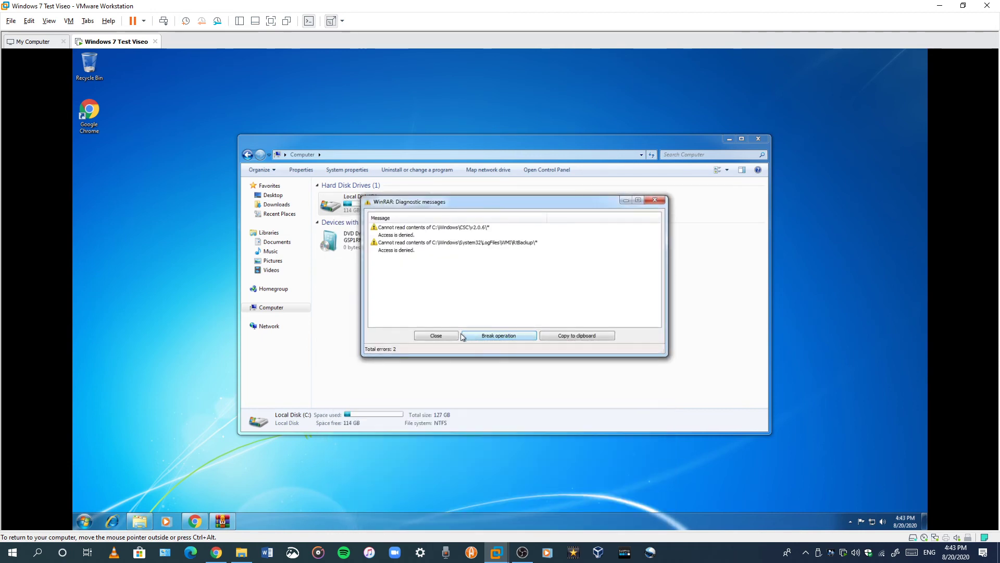
left_click(438, 335)
left_click_drag(426, 291, 486, 391)
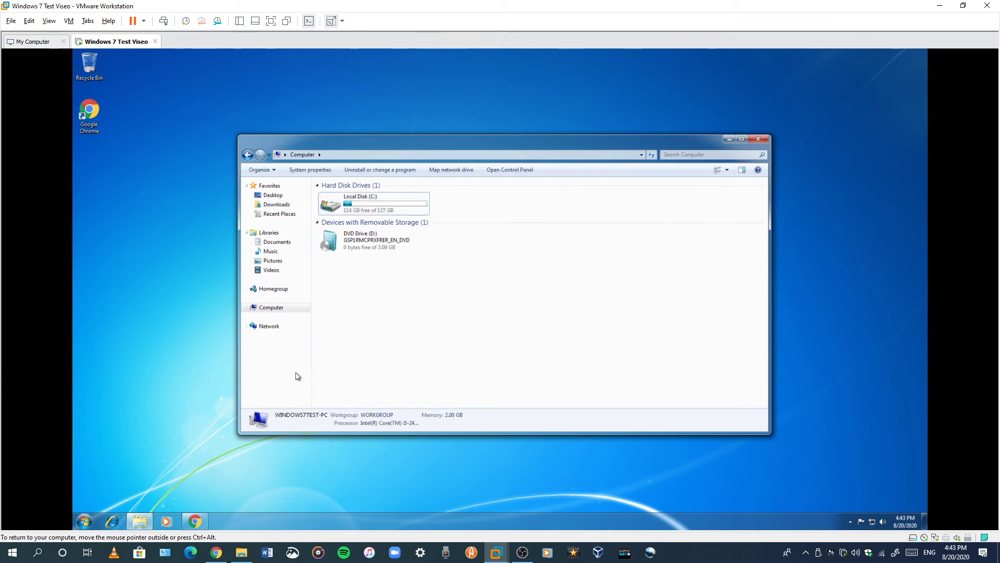
left_click(365, 206)
right_click(365, 206)
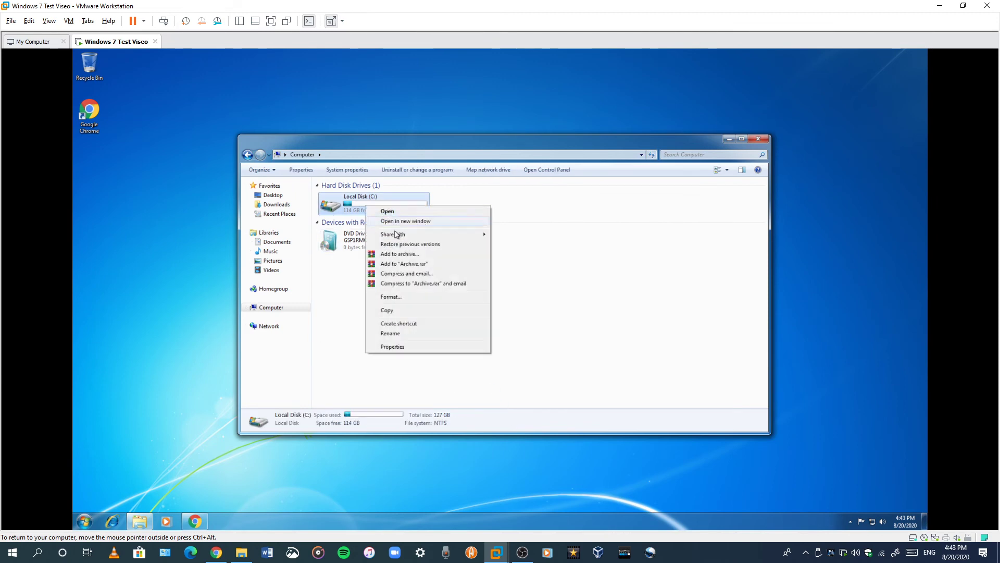
left_click(406, 255)
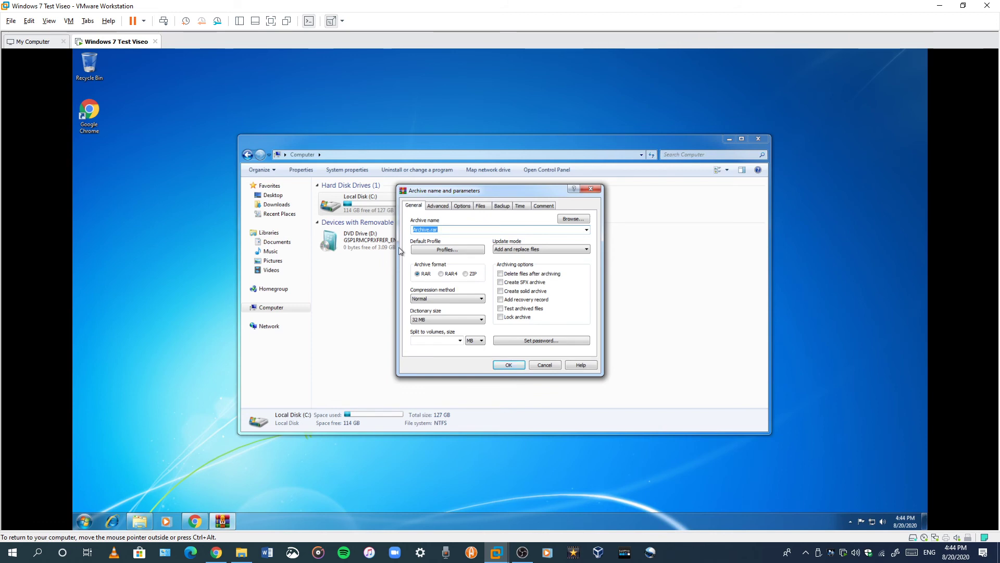
left_click(591, 188)
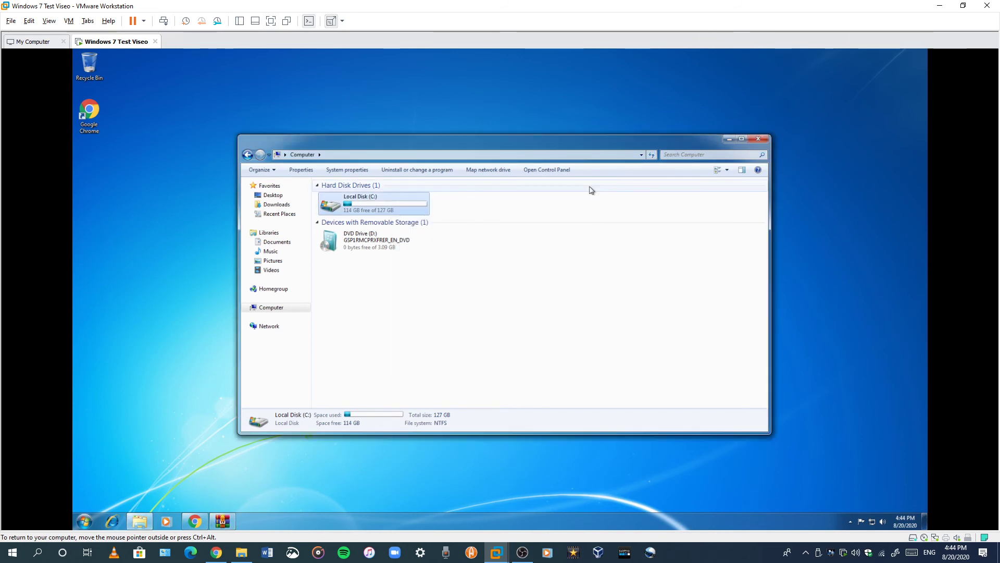
Launch Computer Management for the Windows 7 virtual machine
right_click(830, 228)
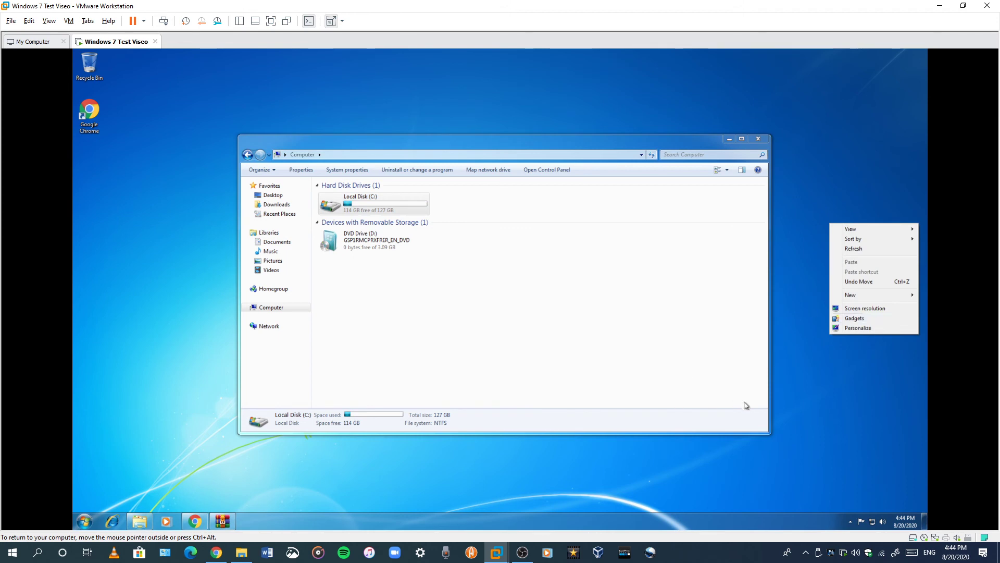
left_click(356, 433)
right_click(254, 308)
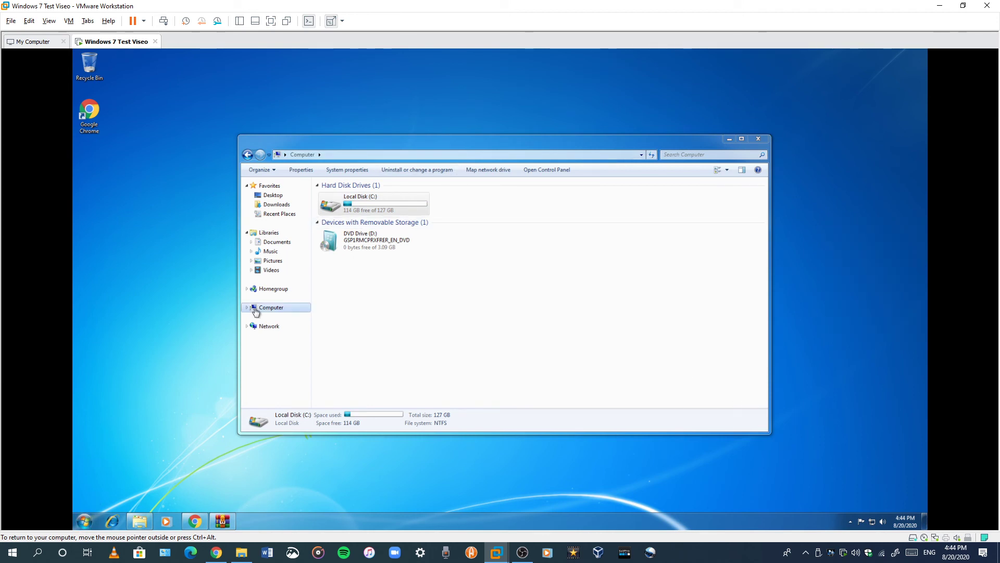
left_click(292, 327)
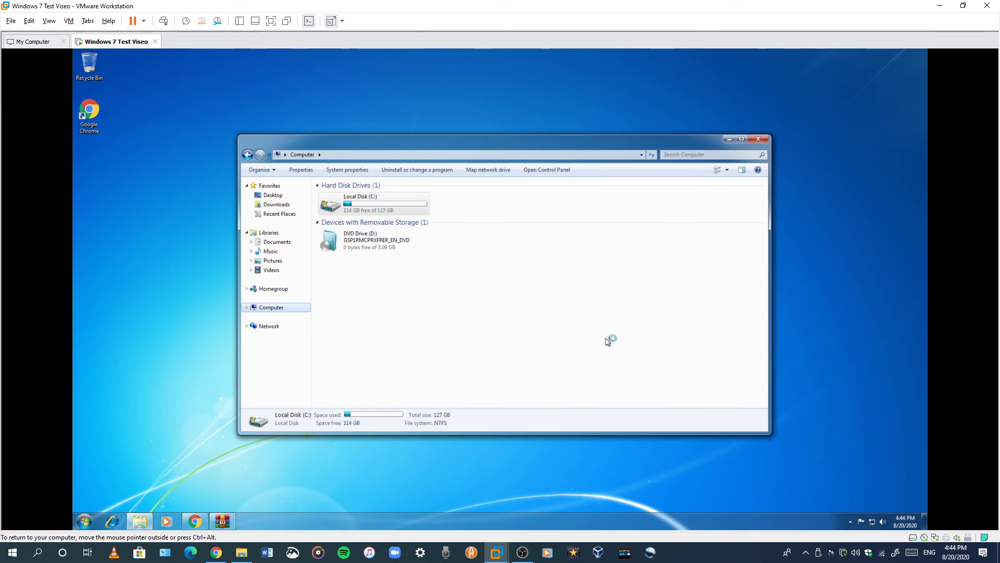
left_click(84, 521)
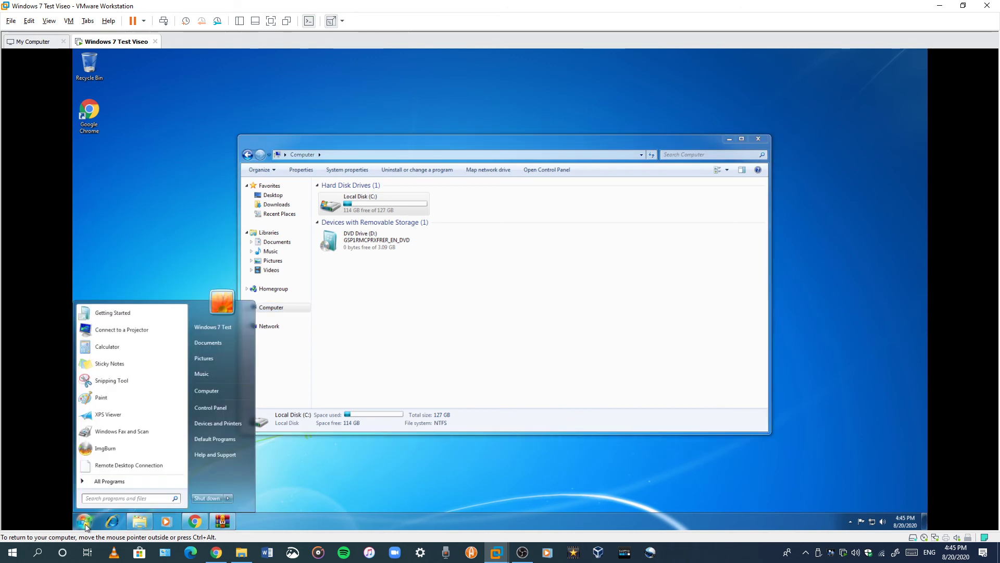
right_click(217, 387)
left_click(256, 403)
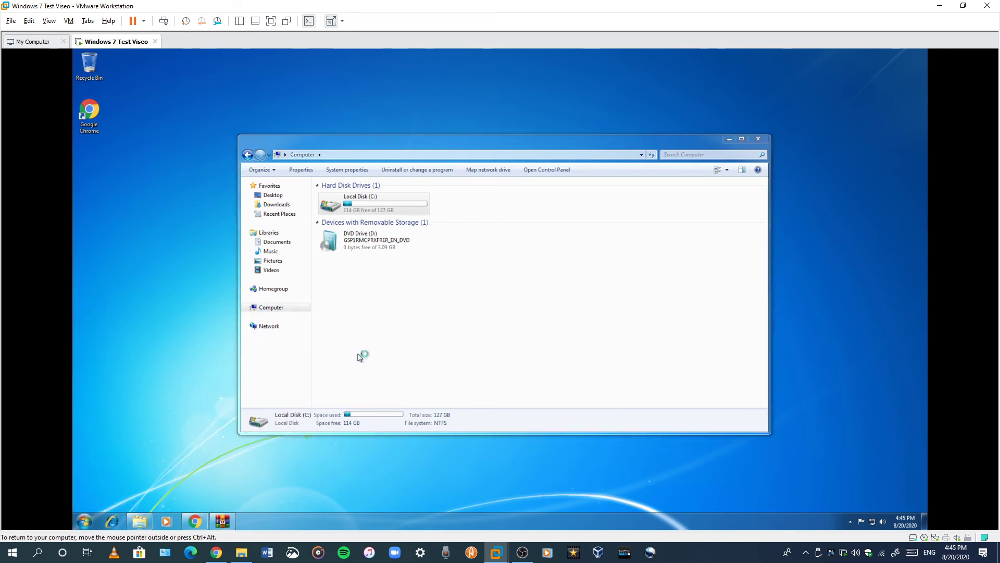
Switch the virtual machine to full screen and minimize the Computer window while Computer Management loads
left_click(223, 521)
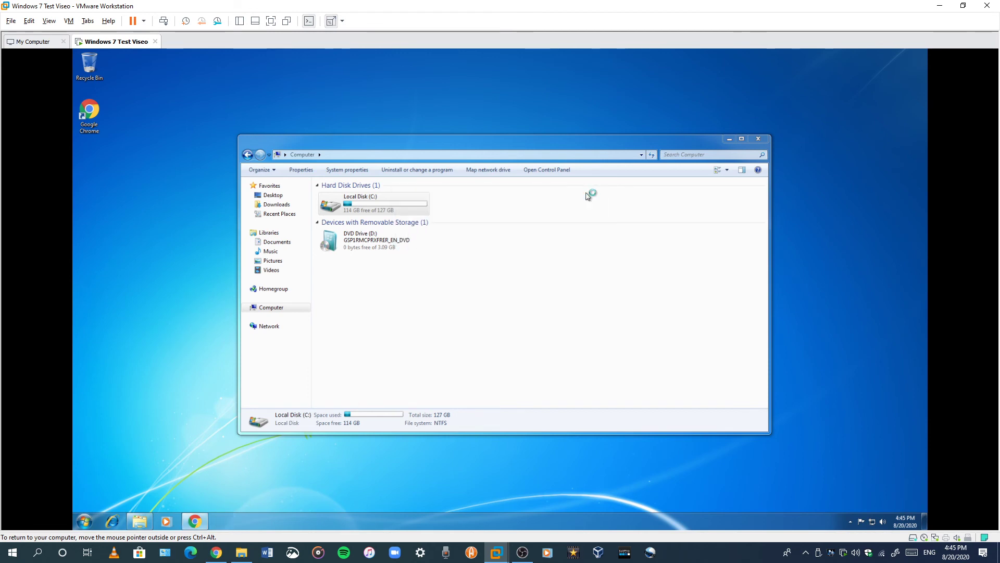
key("ctrl+alt+Return")
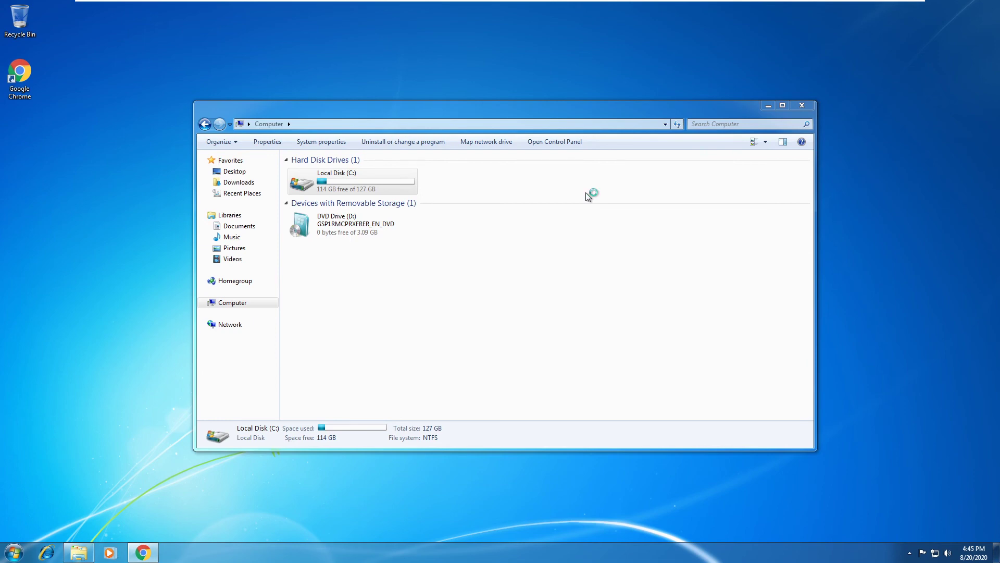
right_click(89, 208)
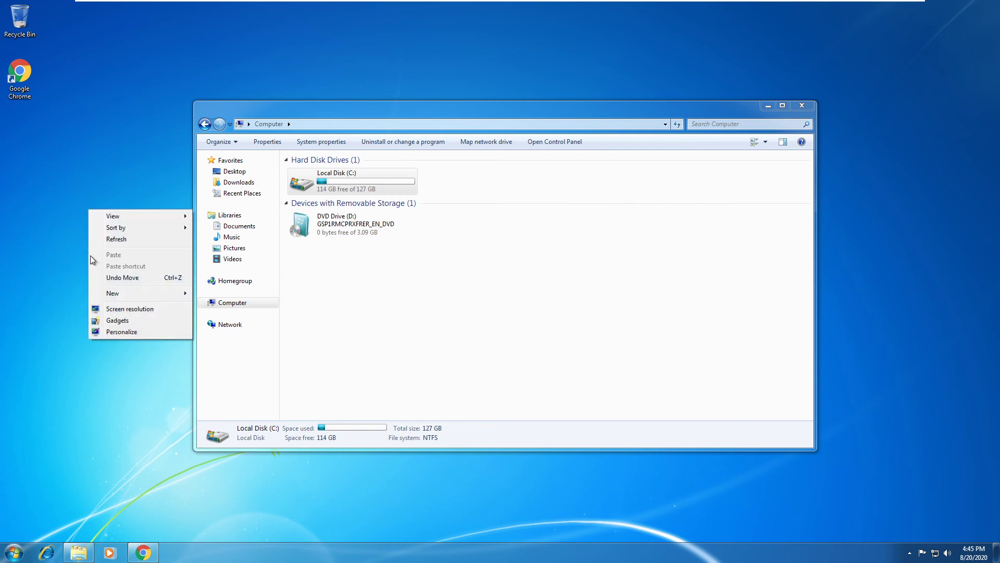
left_click(66, 395)
left_click(15, 553)
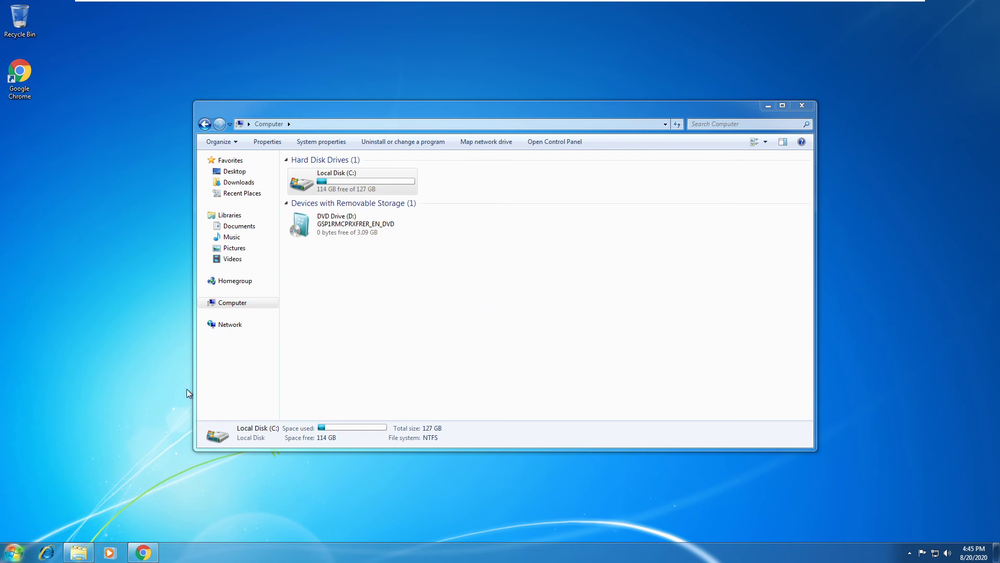
left_click_drag(82, 377, 166, 530)
left_click_drag(99, 246, 208, 317)
left_click(767, 106)
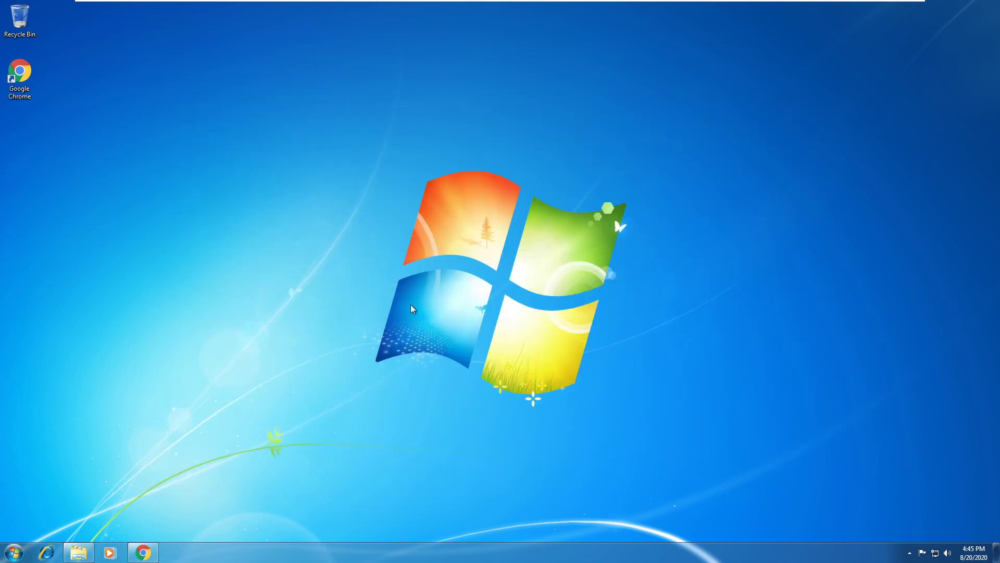
left_click_drag(570, 236, 563, 228)
left_click(13, 553)
left_click(151, 551)
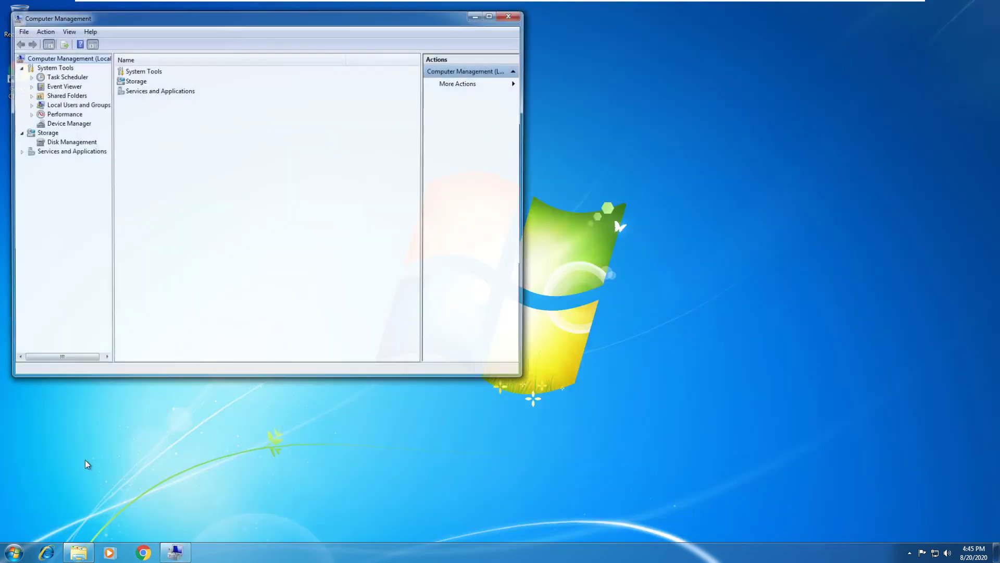
Try to shrink the C: volume in Disk Management and move the Computer Management window toward the middle of the desktop
left_click(58, 141)
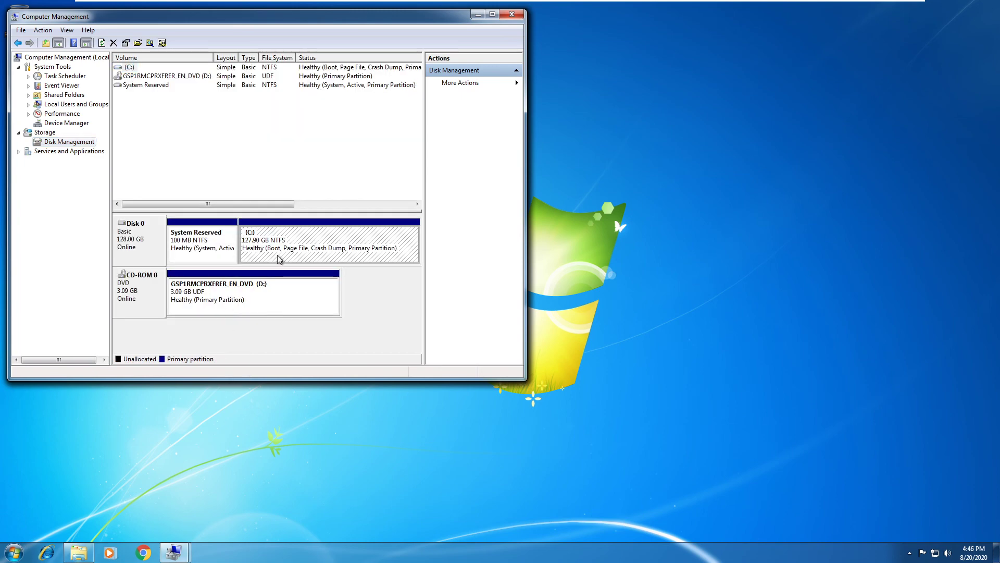
right_click(277, 255)
left_click(305, 337)
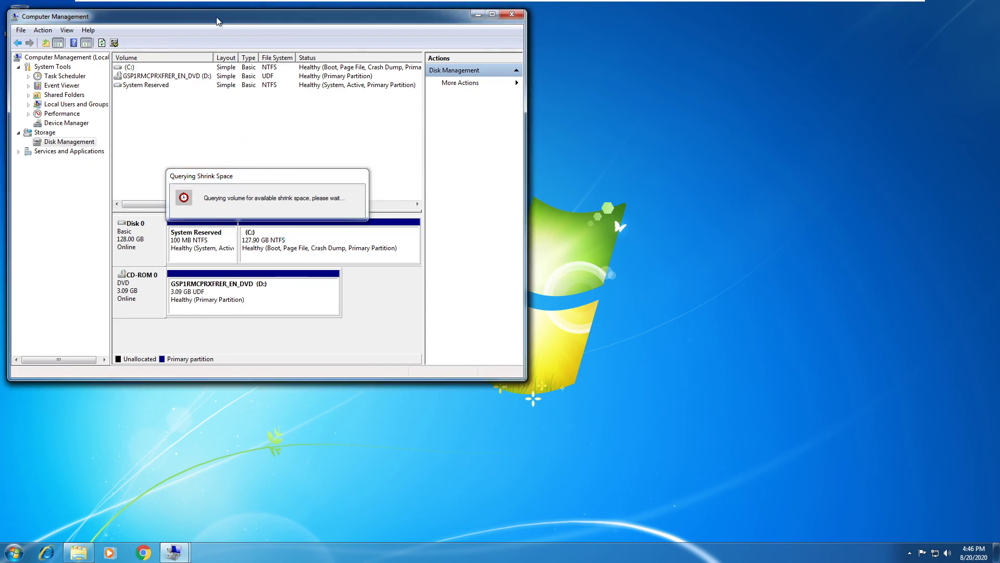
left_click_drag(218, 17, 546, 139)
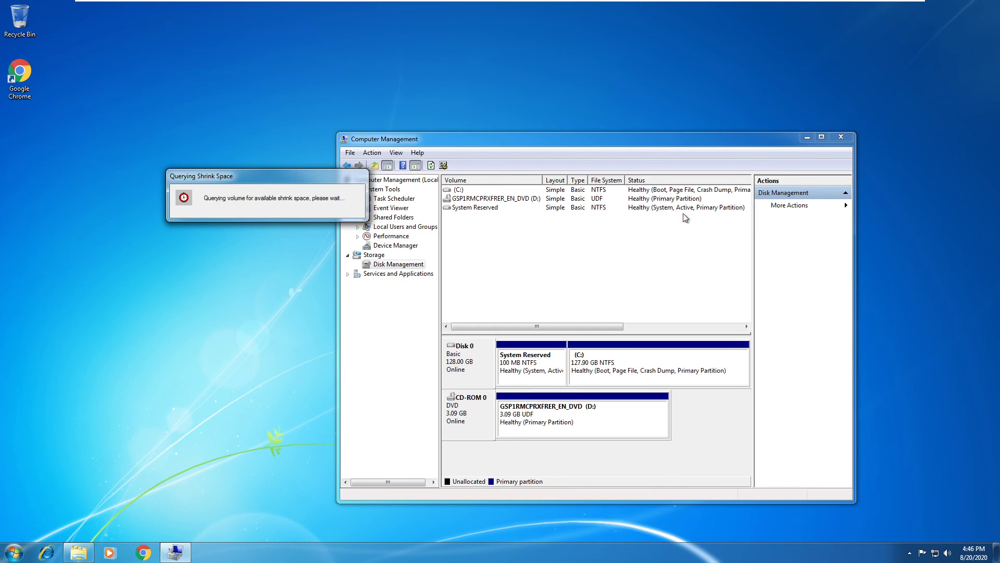
End the Computer Management task through Task Manager to stop the shrink space query
left_click(14, 552)
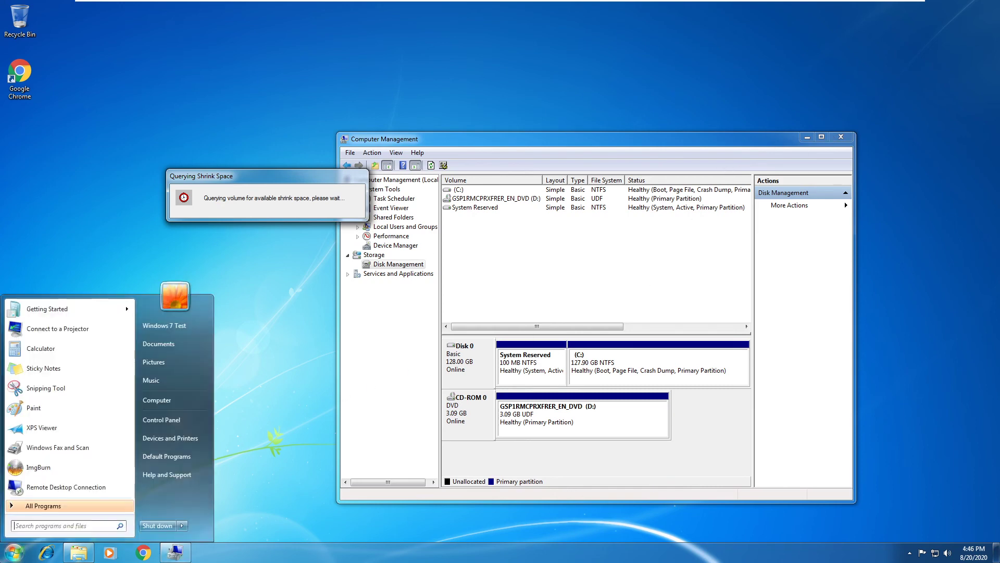
left_click(14, 552)
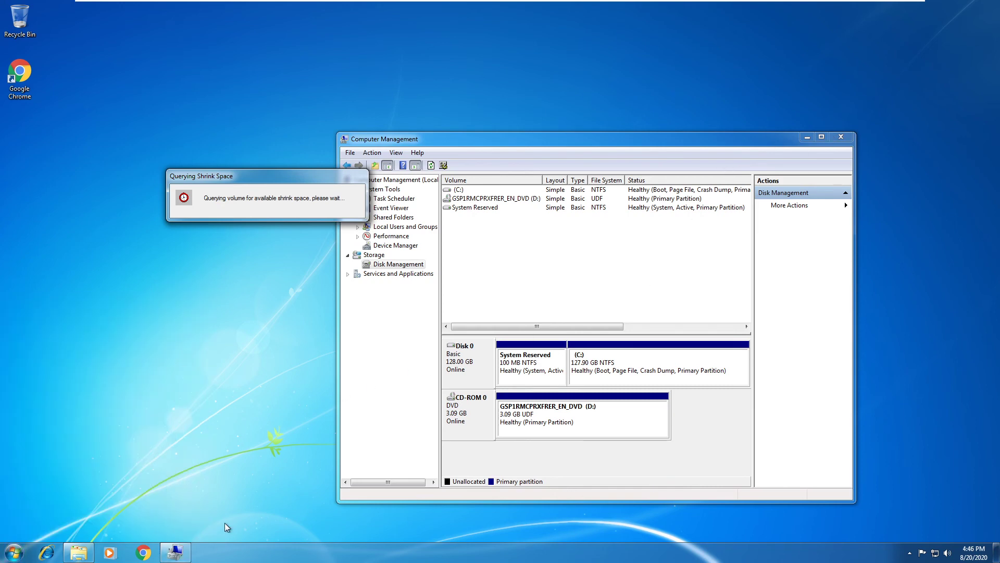
key("ctrl+shift+Escape")
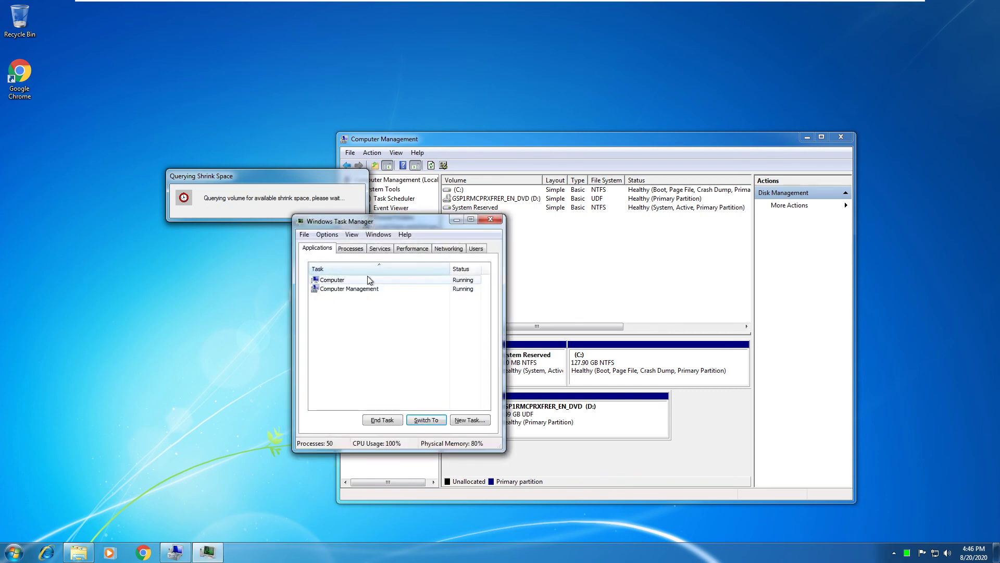
left_click(375, 291)
left_click(389, 420)
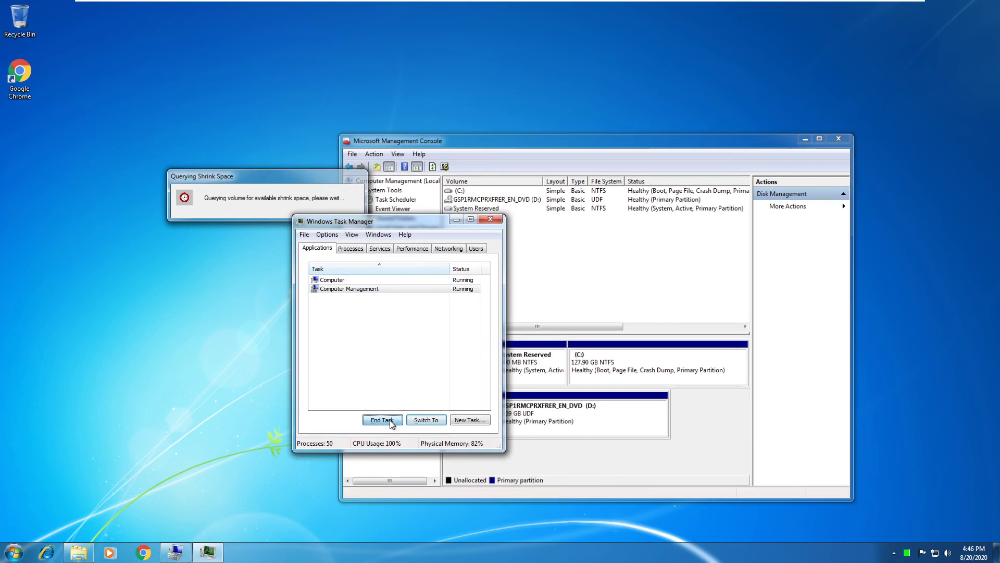
Start Computer Management again for the virtual machine
left_click(15, 554)
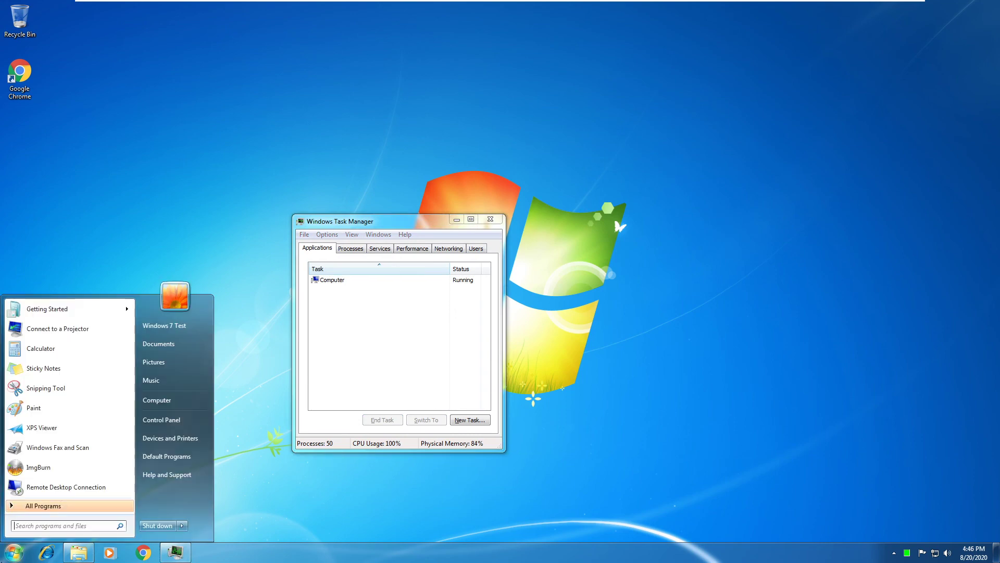
right_click(163, 399)
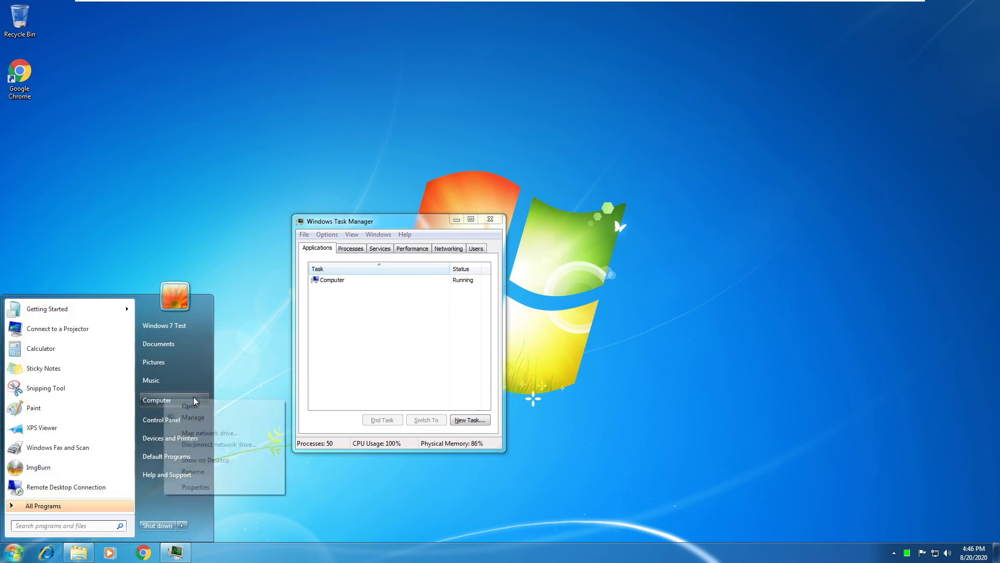
left_click(212, 418)
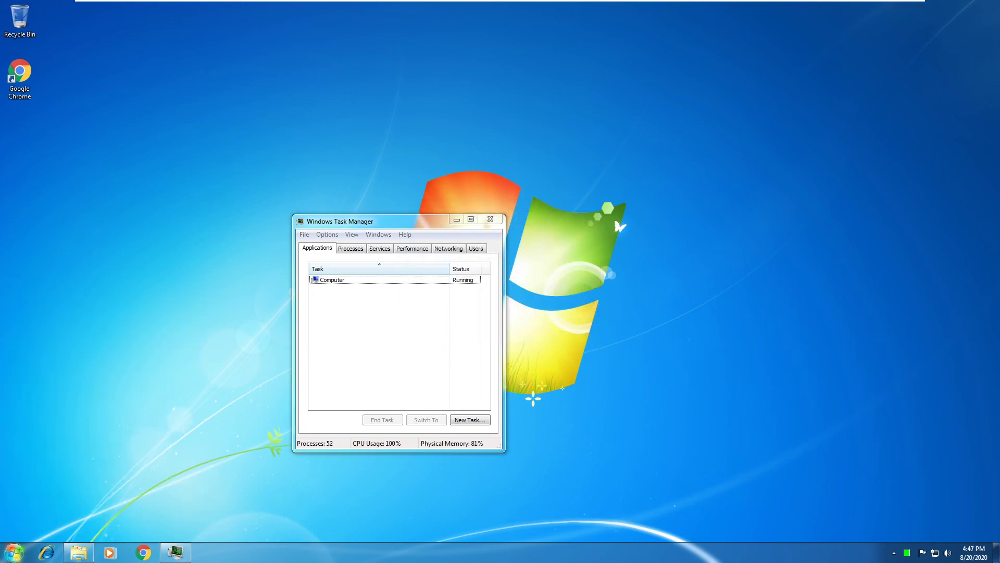
key("super")
right_click(183, 397)
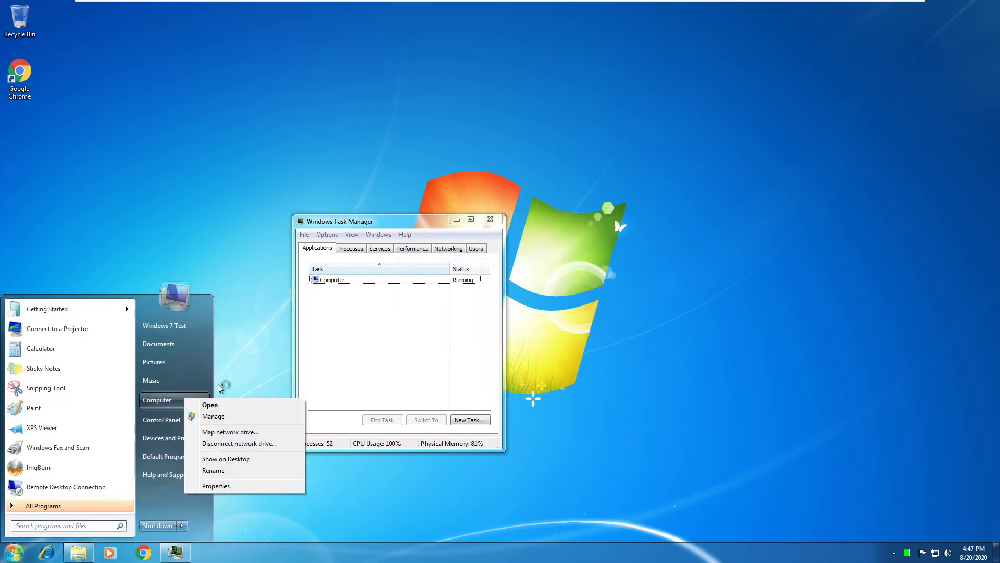
left_click(227, 414)
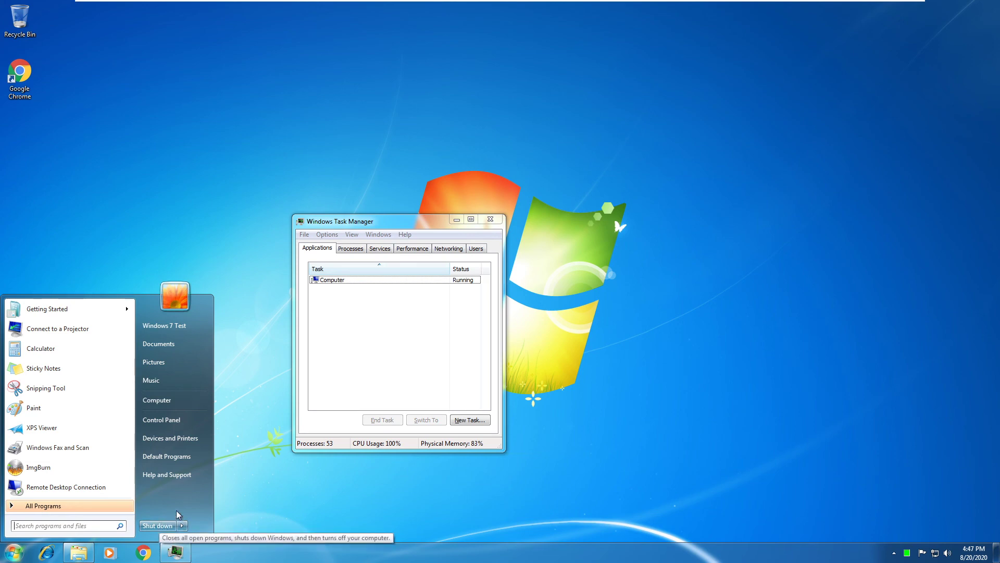
right_click(170, 407)
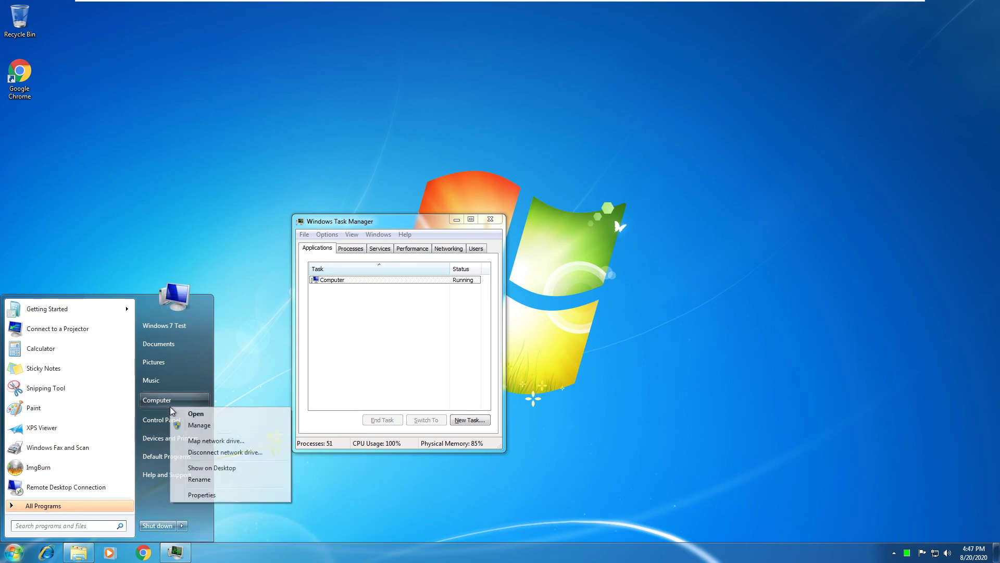
left_click(196, 426)
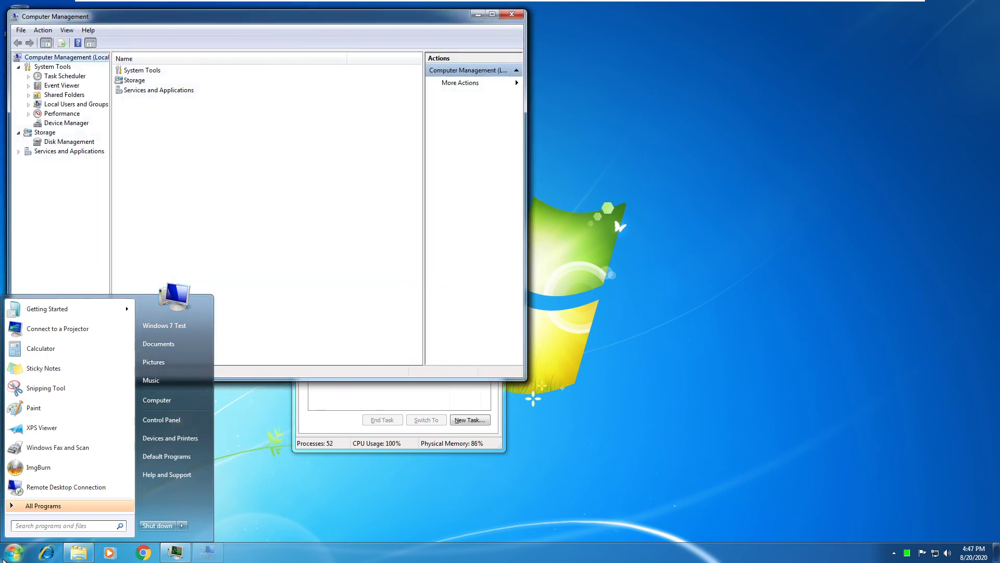
Close the duplicate Computer Management window, keeping the other one open
left_click(326, 80)
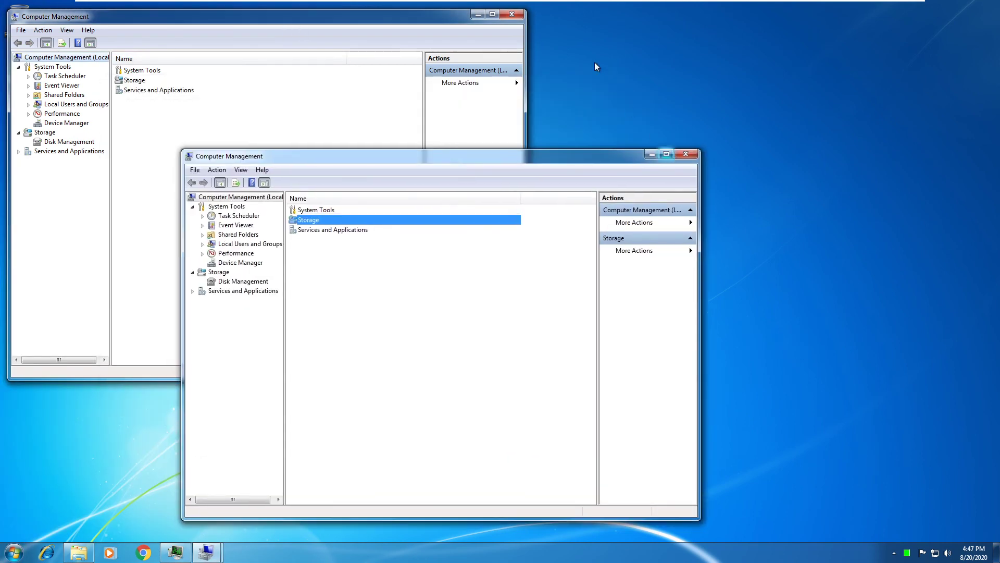
left_click(514, 15)
left_click(512, 16)
Try to load Disk Management in the Computer Management window, and close the window
left_click(243, 282)
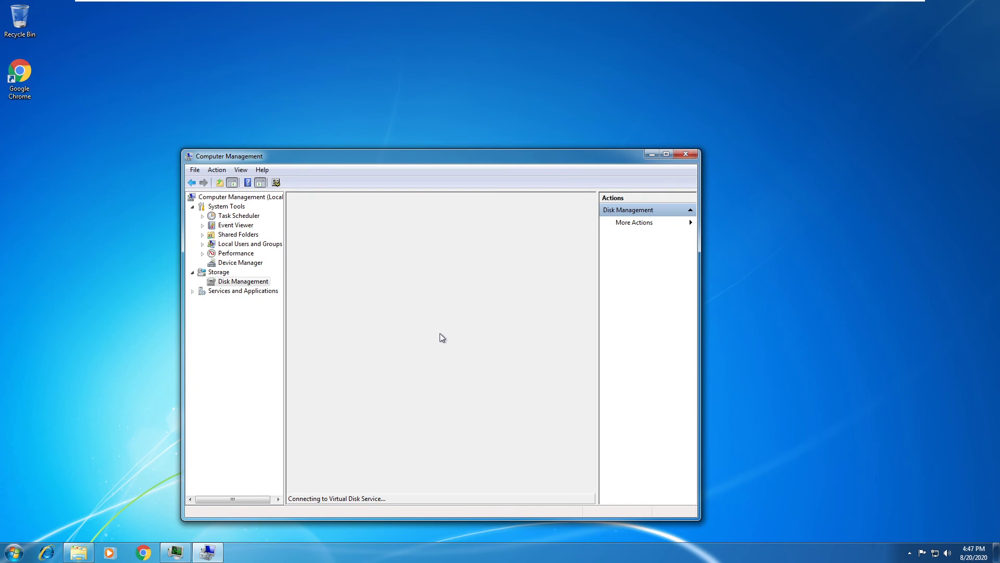
left_click_drag(532, 152, 612, 77)
left_click(307, 185)
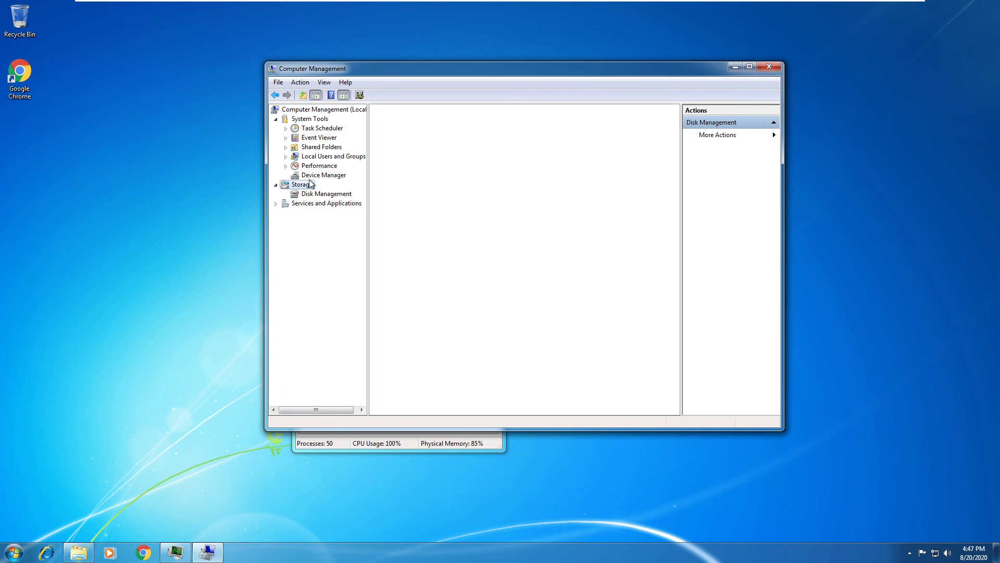
left_click(319, 194)
left_click(301, 186)
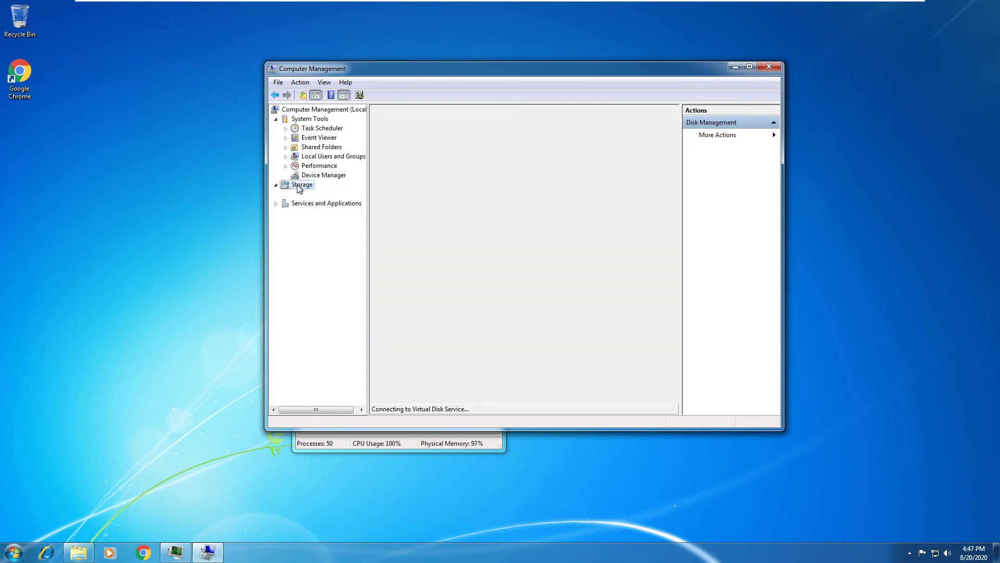
left_click(443, 131)
double_click(443, 126)
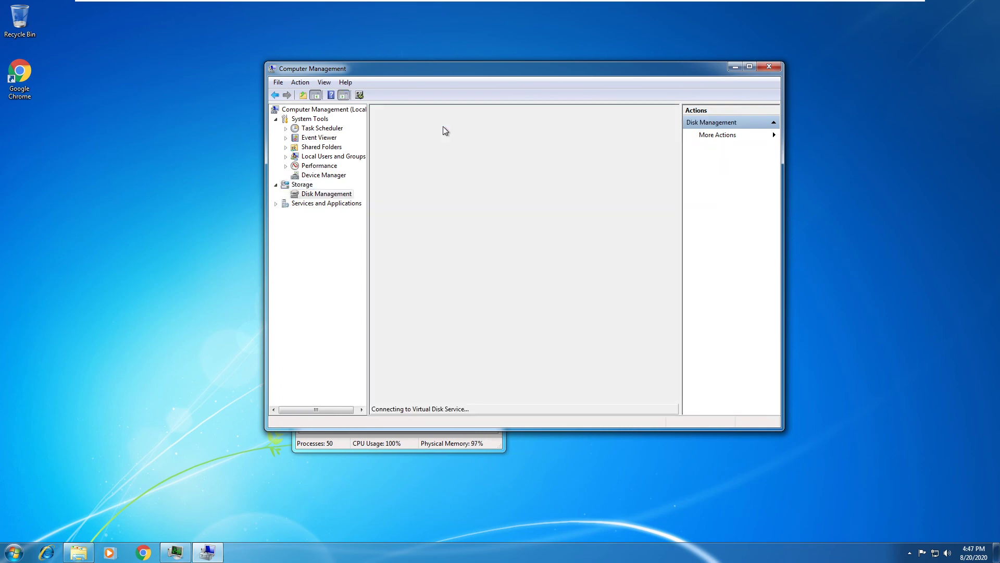
left_click(769, 67)
Launch Control Panel by running "control" as a new task from Task Manager
key("super")
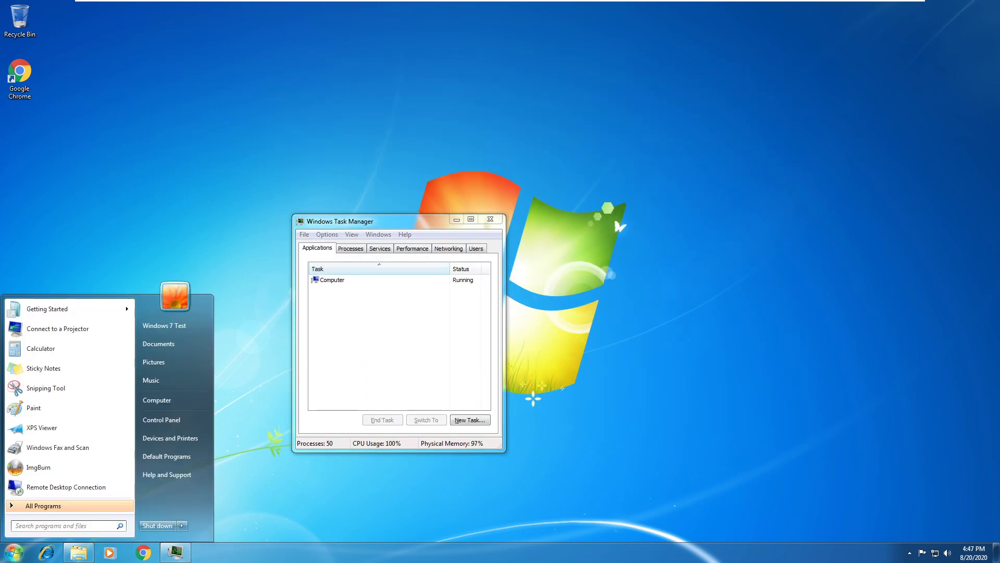
left_click(483, 421)
type("control")
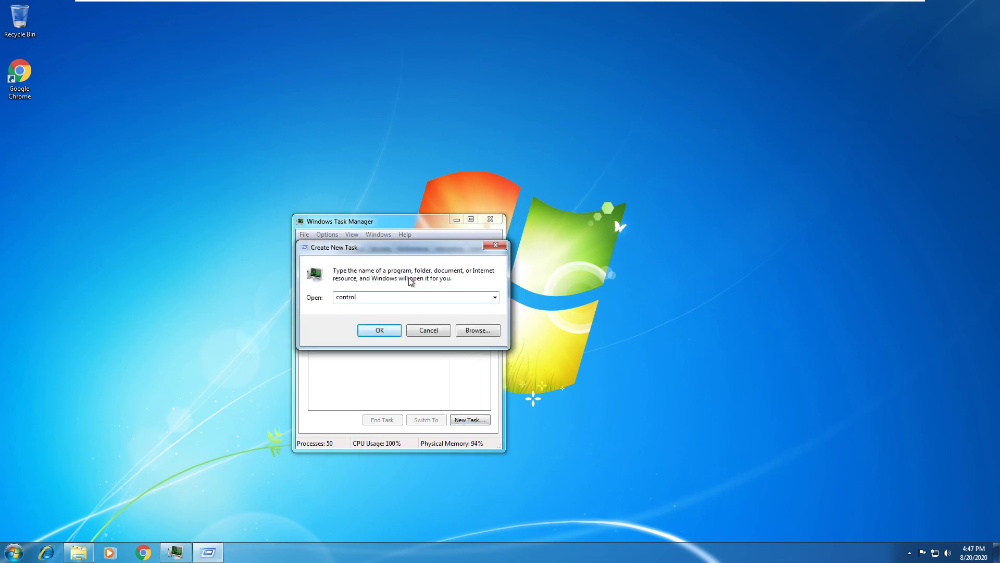
key("Return")
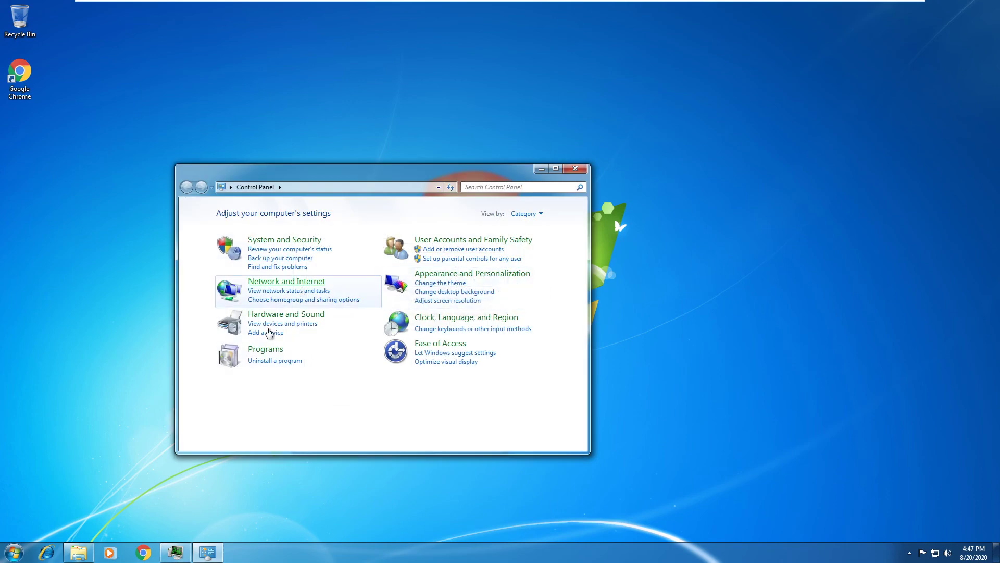
left_click(270, 314)
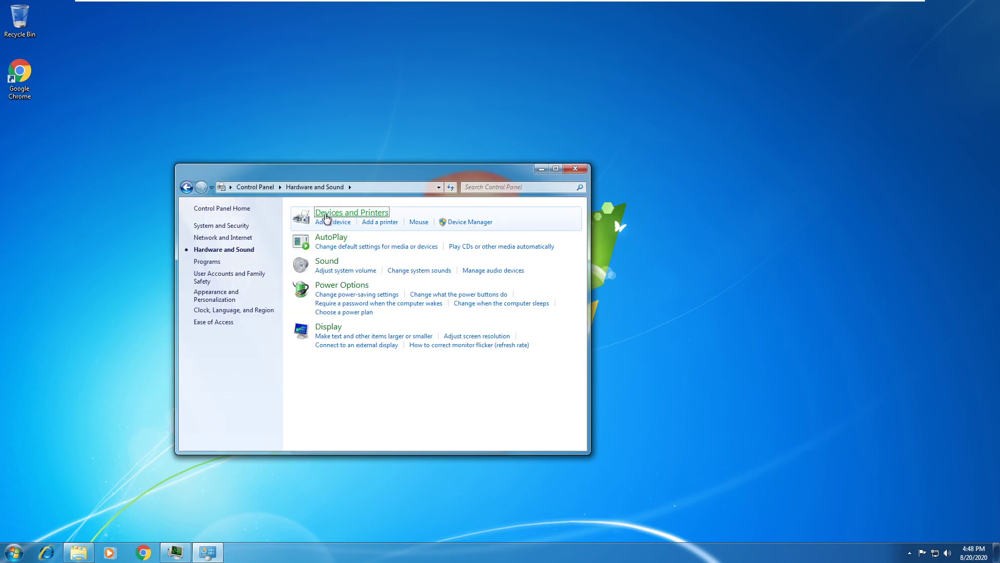
left_click(326, 213)
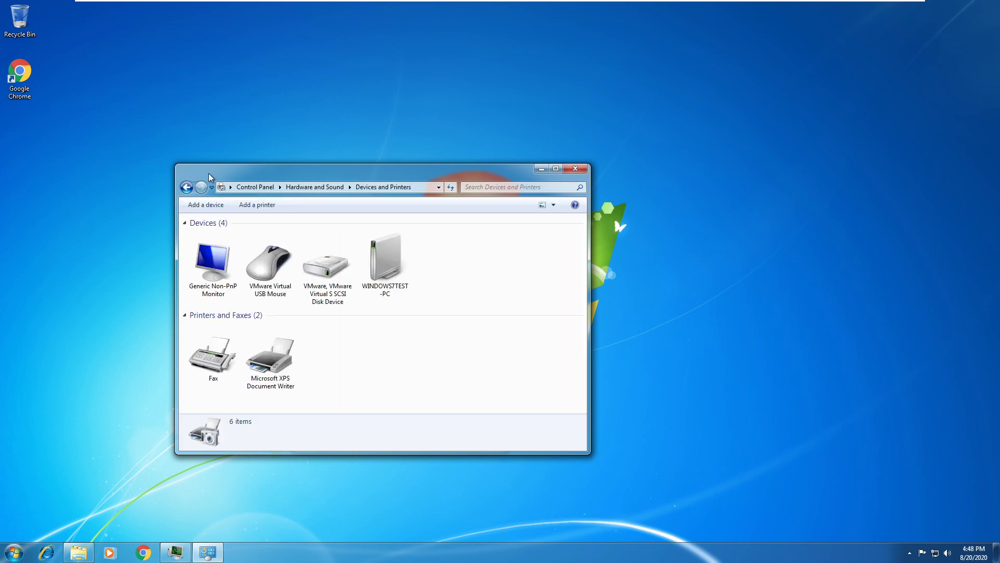
left_click(186, 187)
left_click(185, 187)
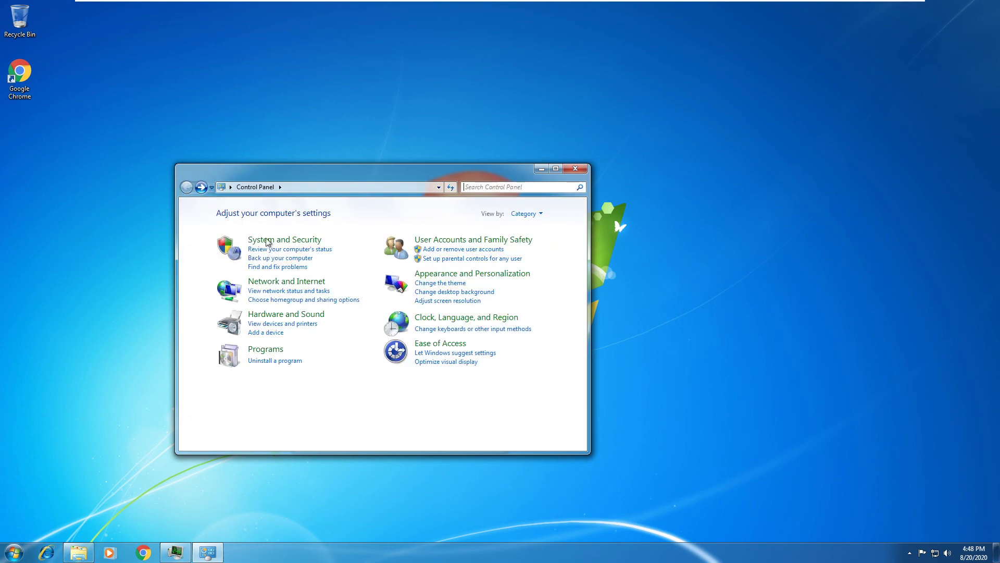
Launch the tool for creating and formatting hard disk partitions from System and Security, and move its window toward the desktop's center
left_click(270, 238)
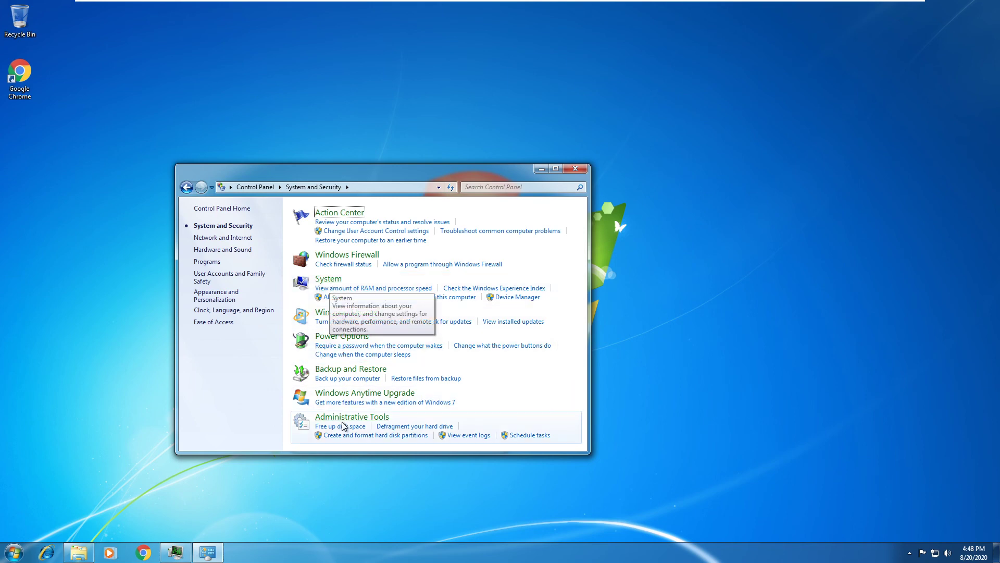
left_click(404, 435)
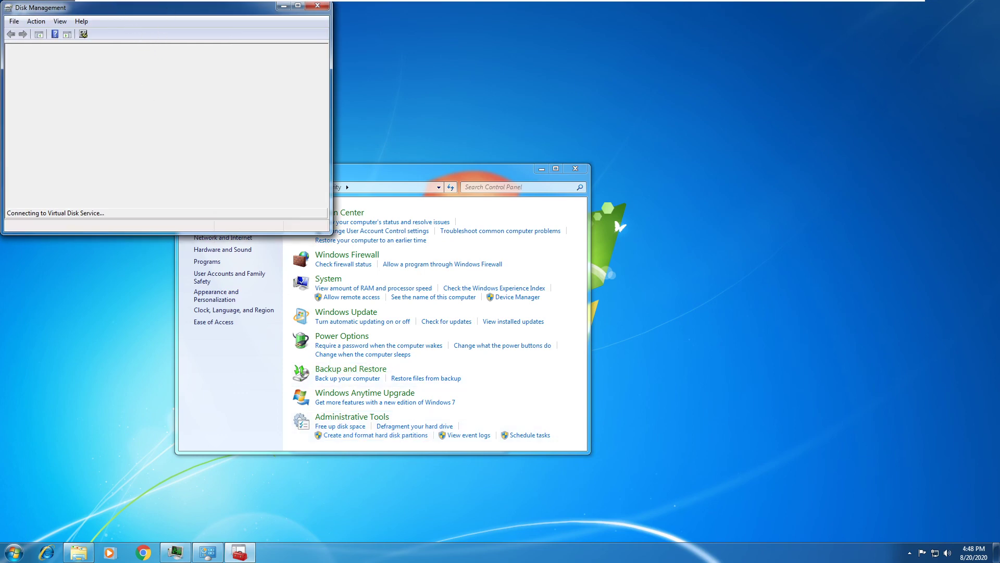
left_click_drag(167, 10, 638, 277)
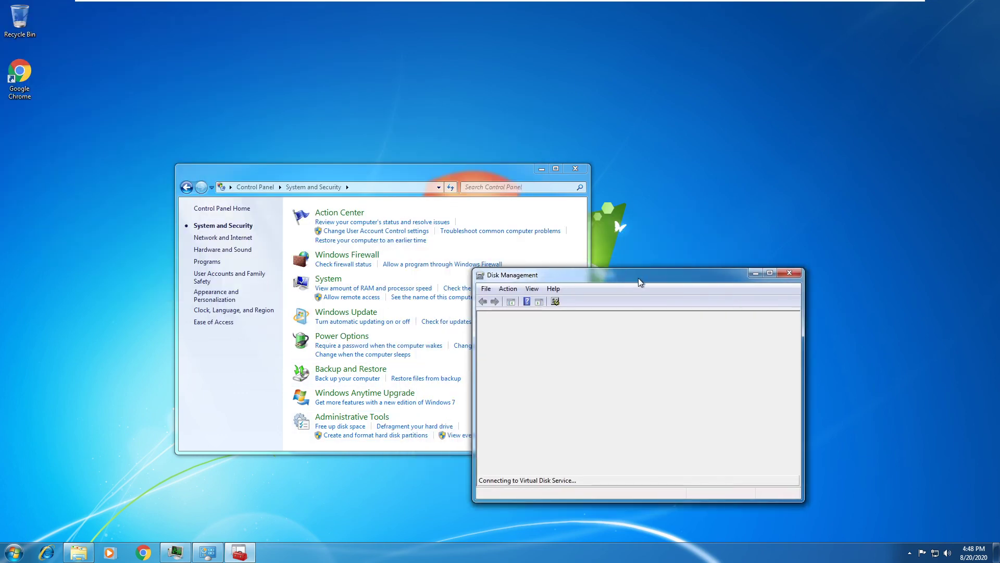
key("ctrl+alt+Return")
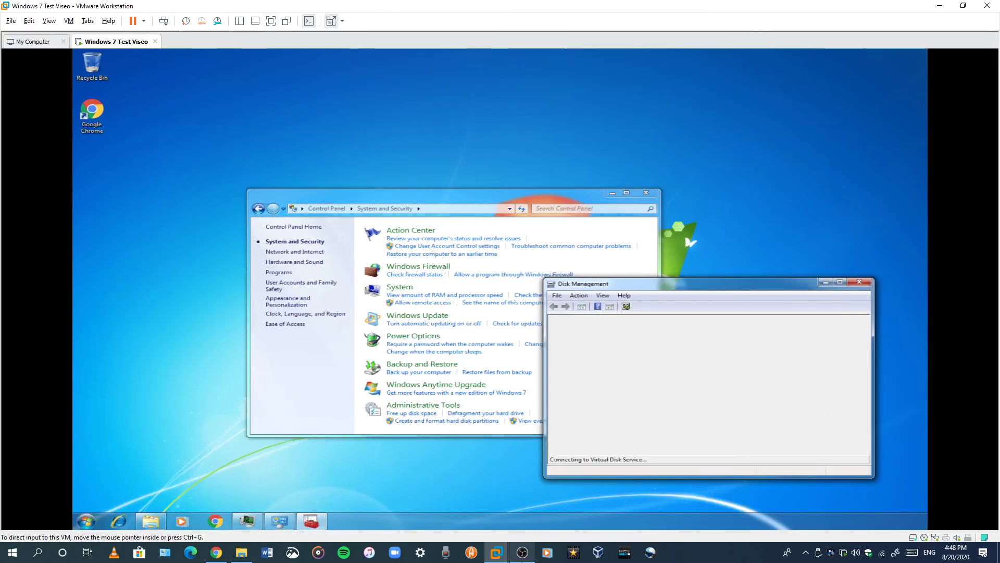
left_click(522, 552)
left_click(523, 552)
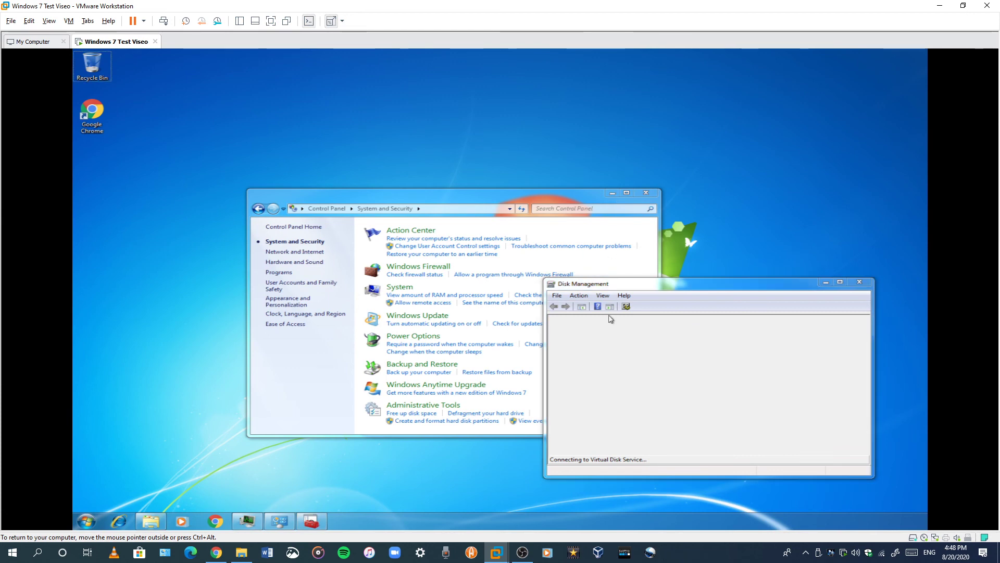
key("ctrl+alt+Return")
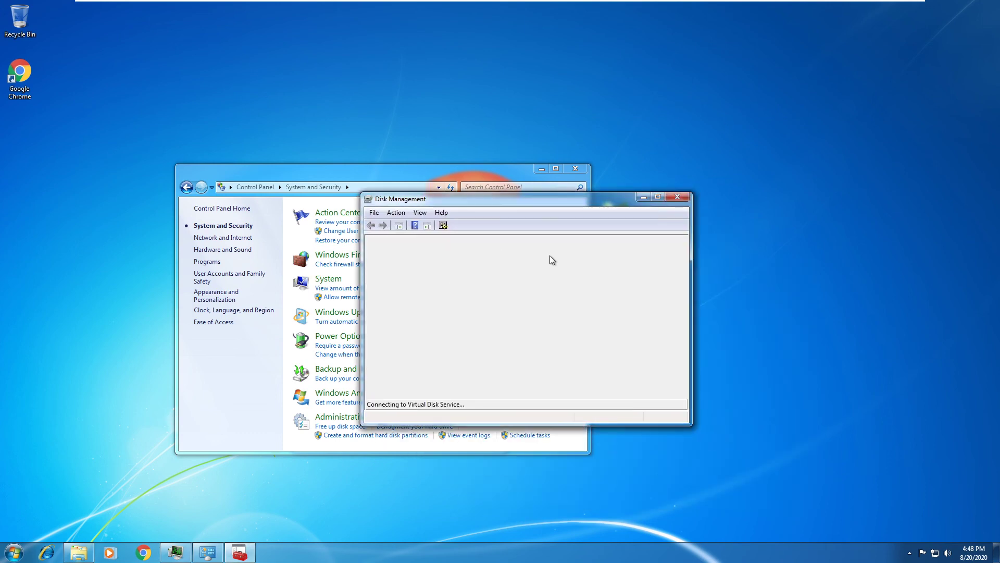
left_click(802, 260)
left_click(603, 213)
left_click(898, 304)
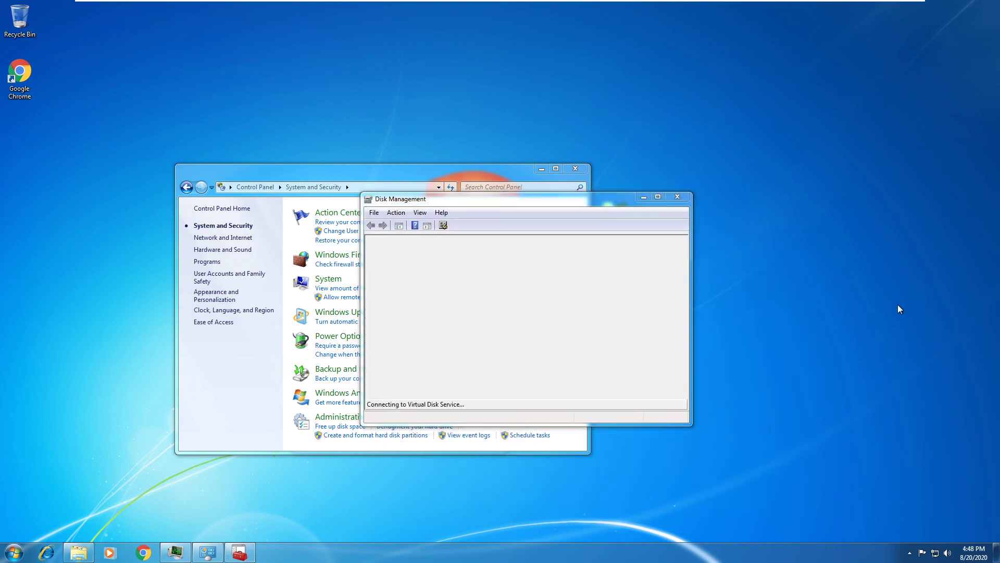
left_click(644, 314)
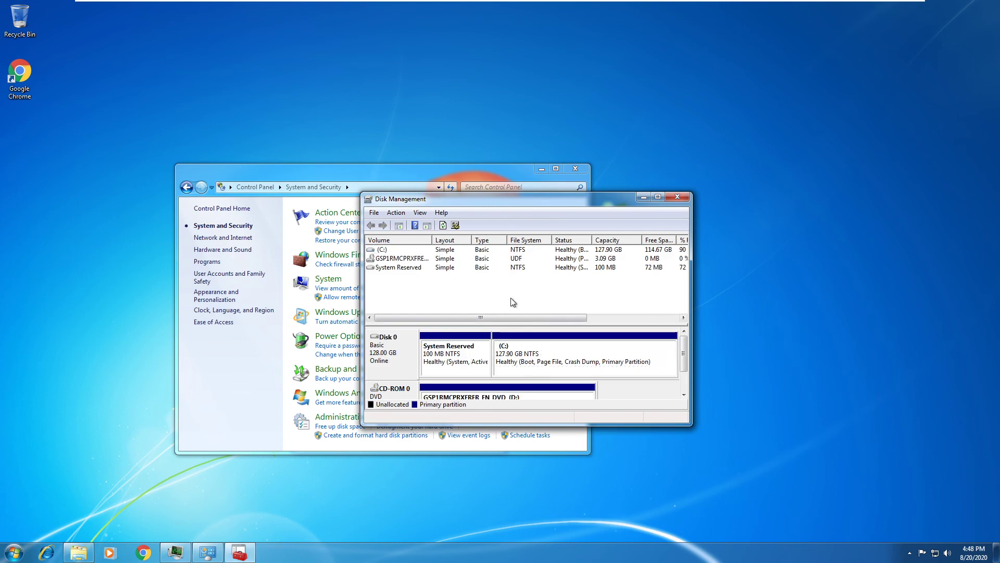
Open the Shrink Volume settings for the C: partition on Disk 0
left_click(539, 370)
right_click(539, 370)
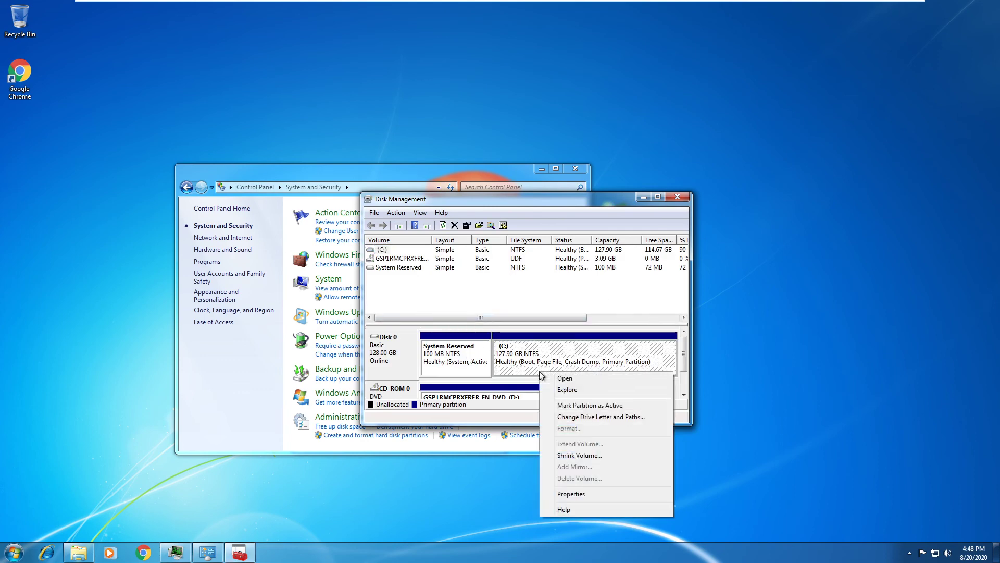
left_click(573, 457)
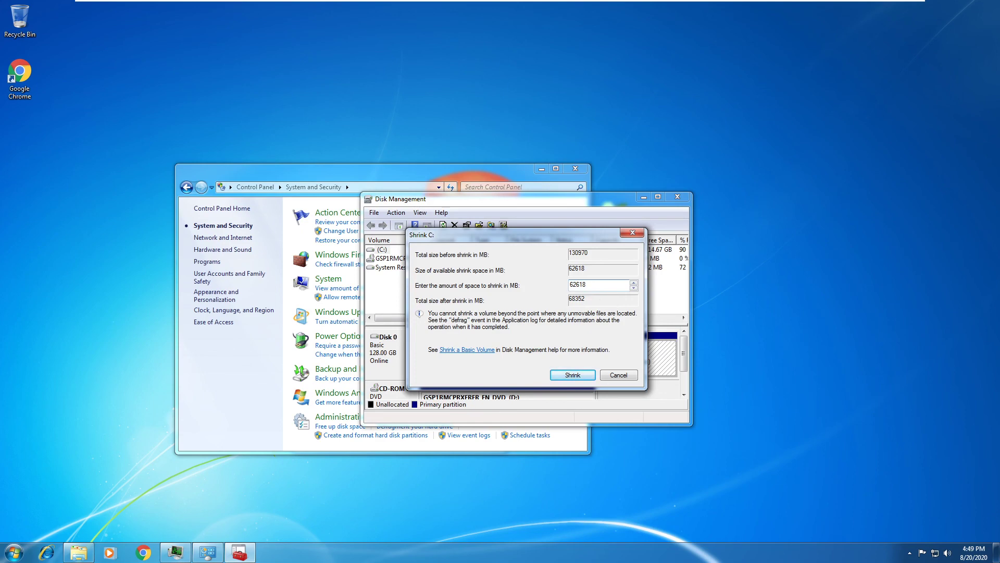
Clear the proposed amount of space to shrink and try 64000 MB instead
key("End")
key("BackSpace")
key("shift+Home")
key("BackSpace")
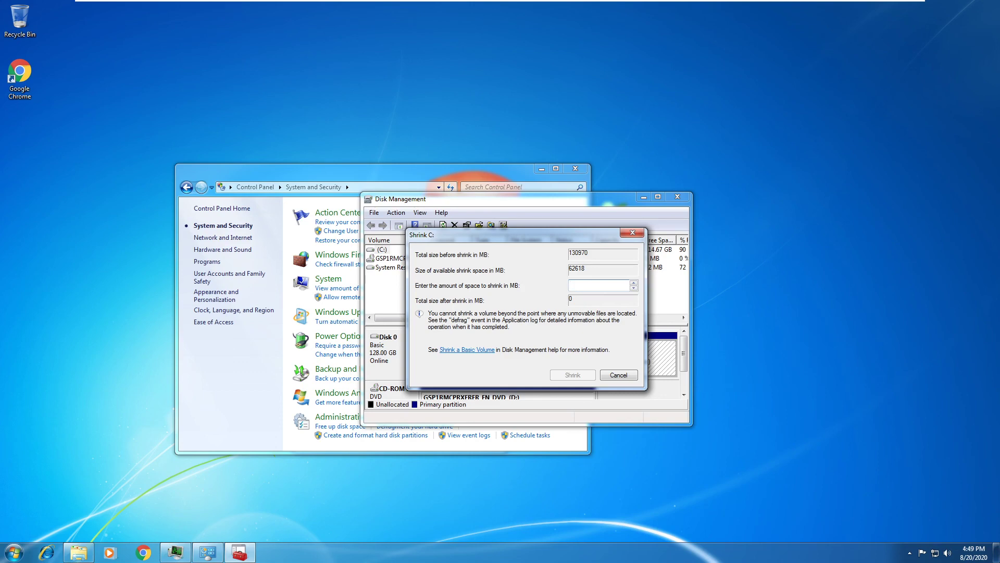
type("6")
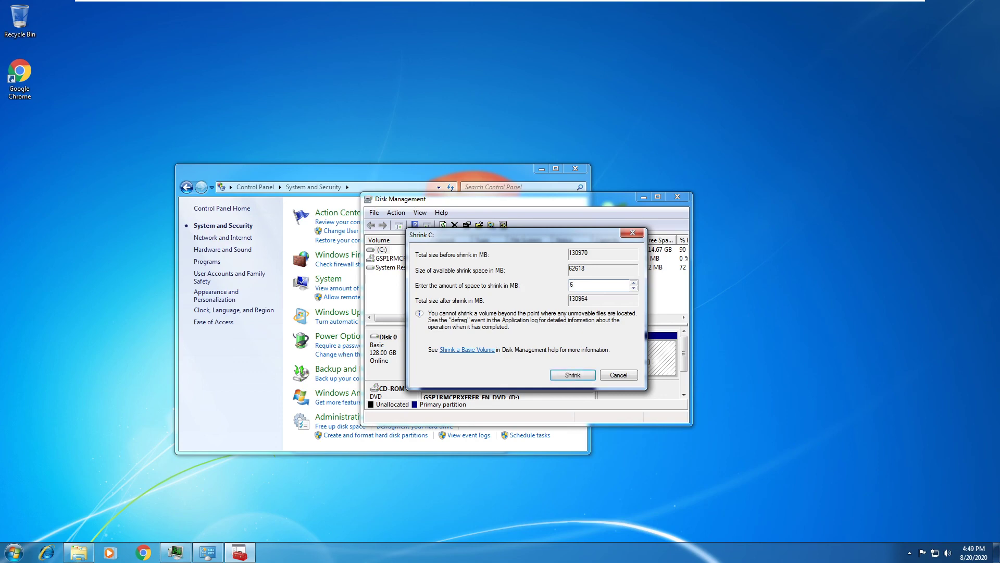
type("4000")
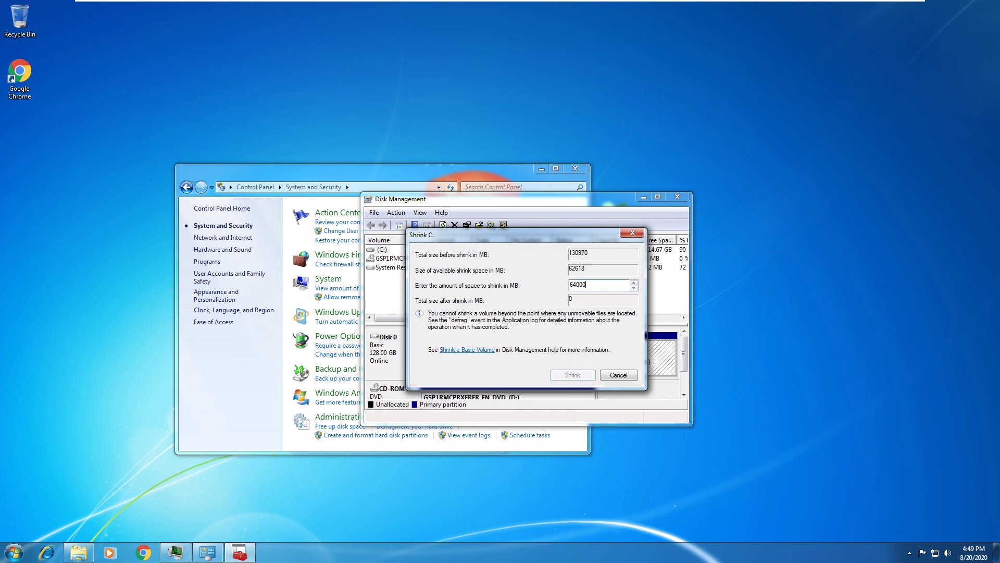
key("BackSpace")
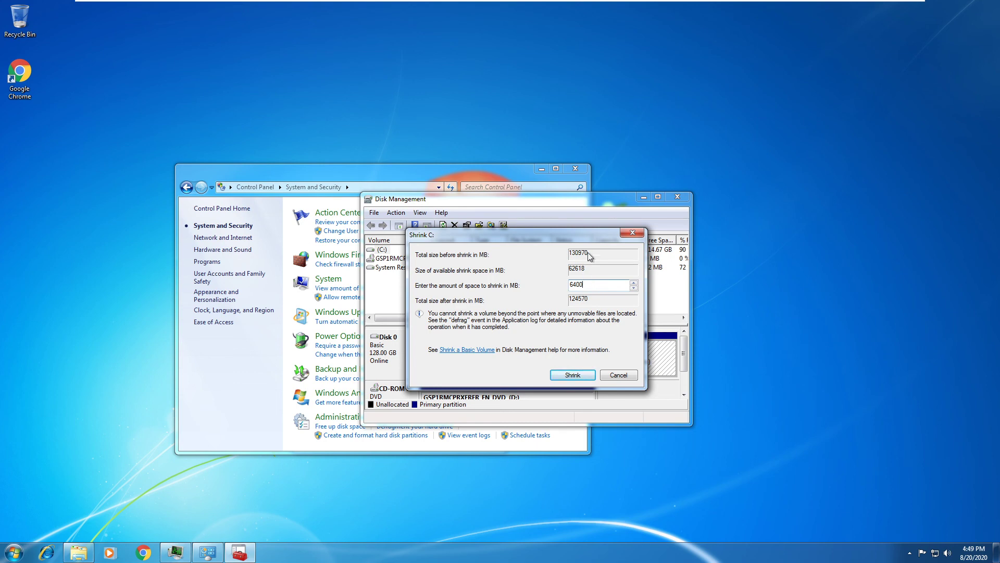
type("0")
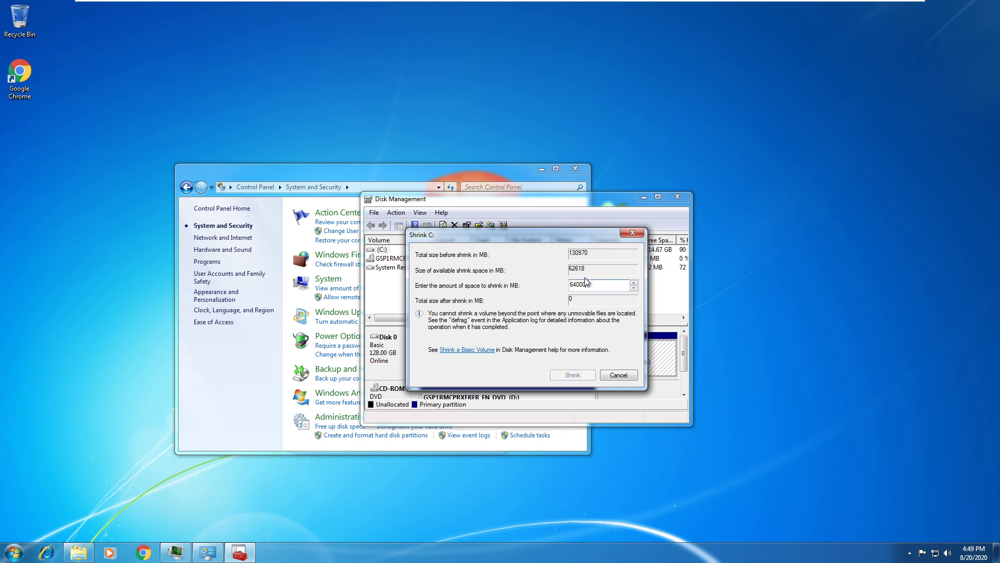
Try 63000, 61000 and 64000 MB as the amount of space to shrink from C:
key("BackSpace")
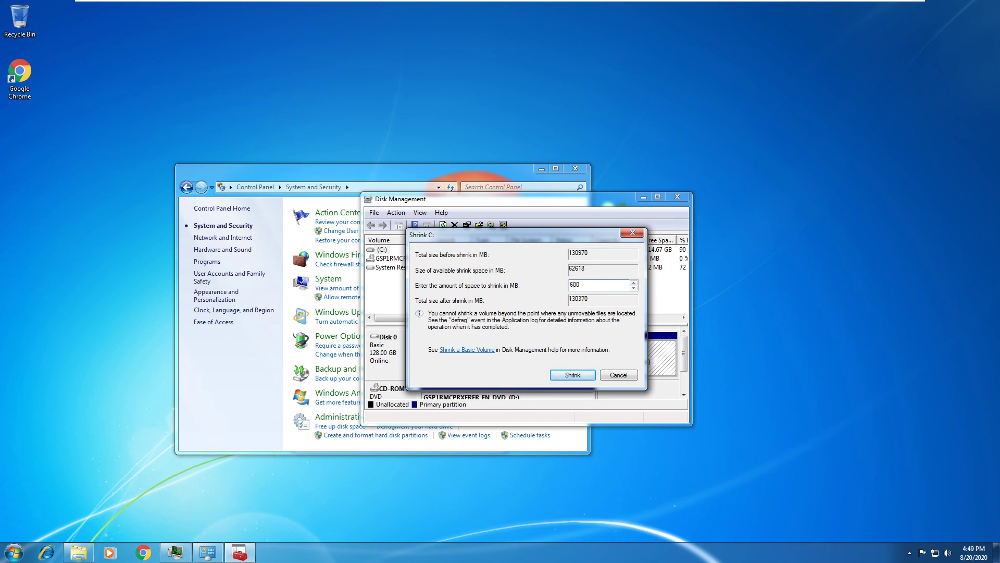
type("000")
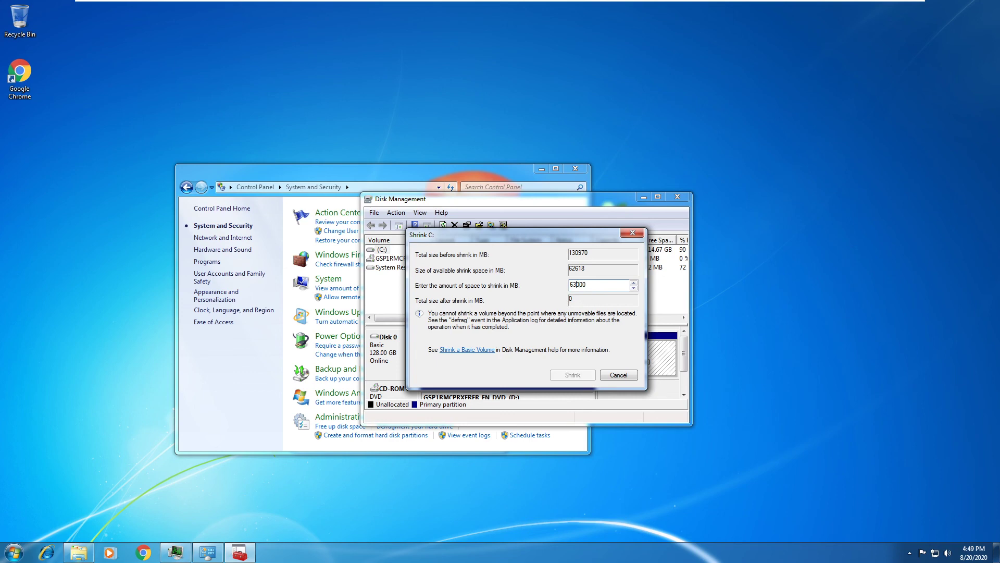
key("BackSpace")
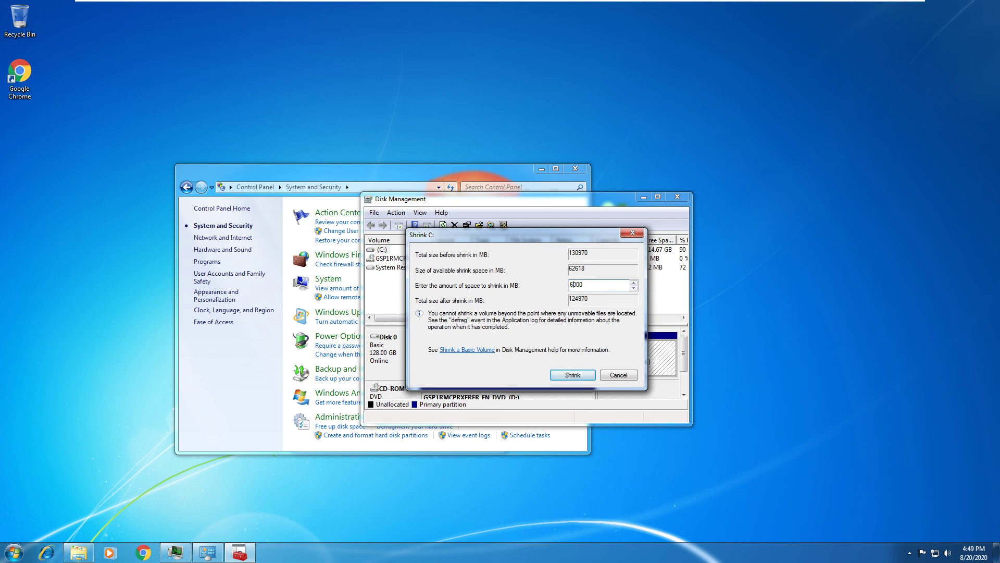
type("10")
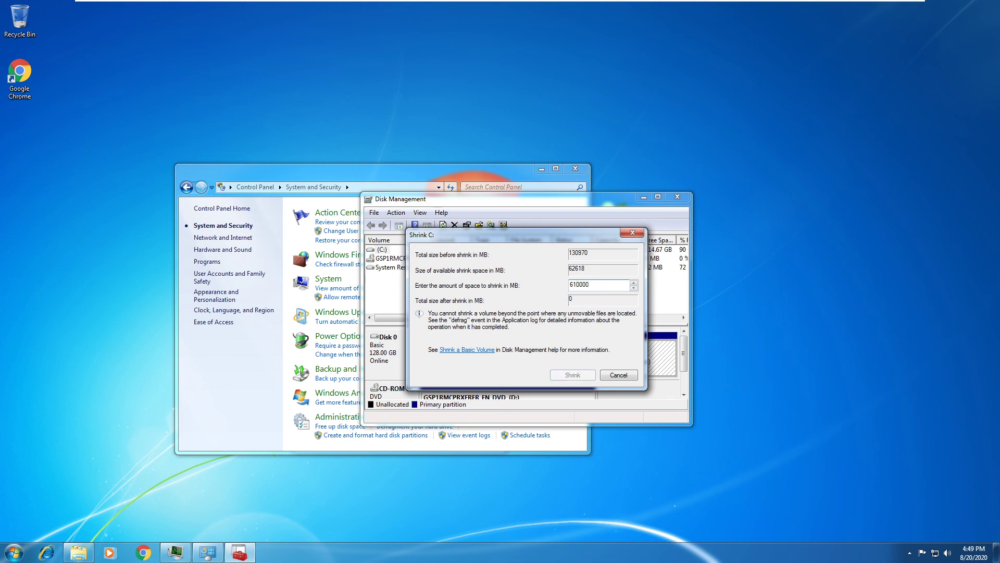
key("BackSpace")
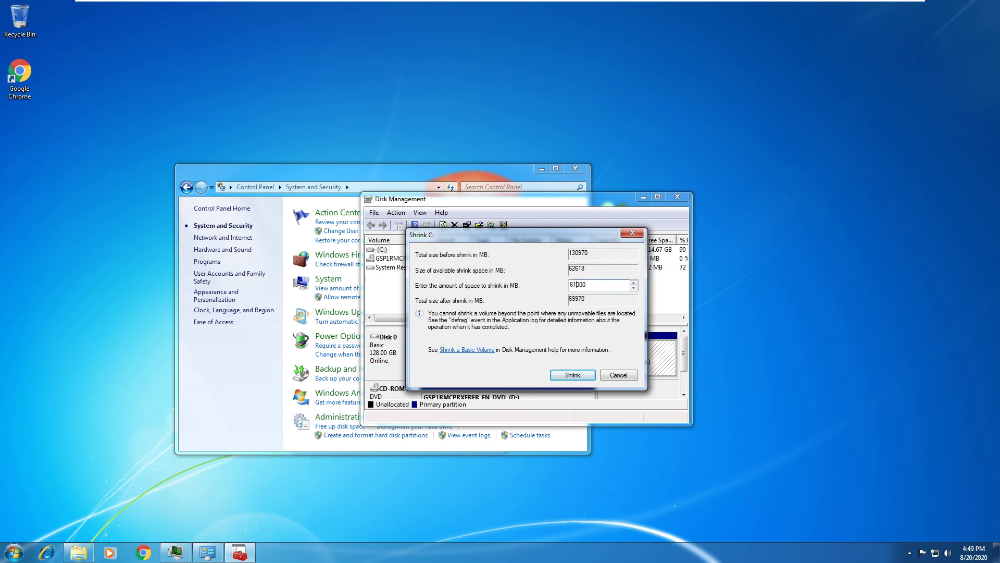
key("BackSpace")
type("4")
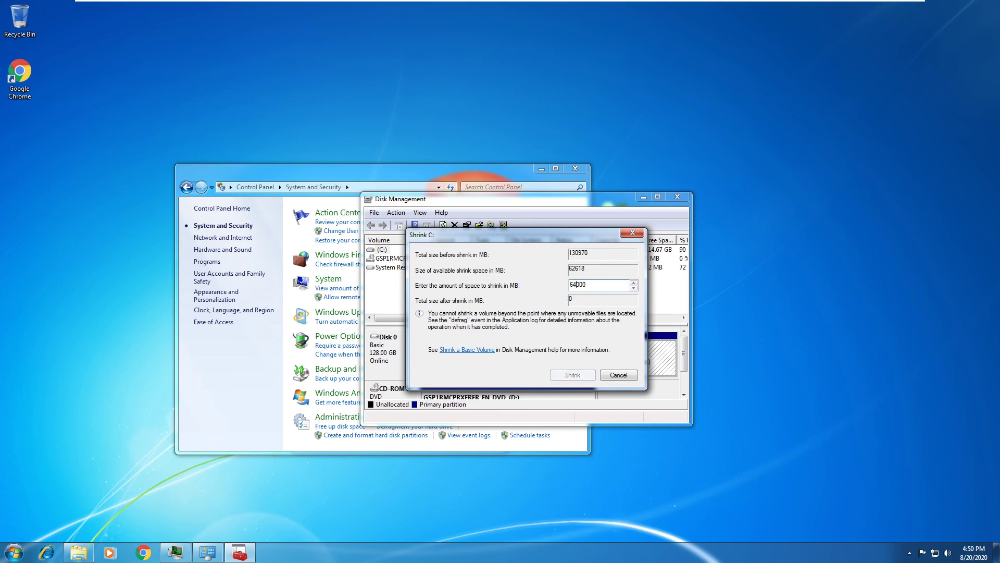
Set the amount of space to shrink to 62000 MB and shrink the C: volume
key("BackSpace")
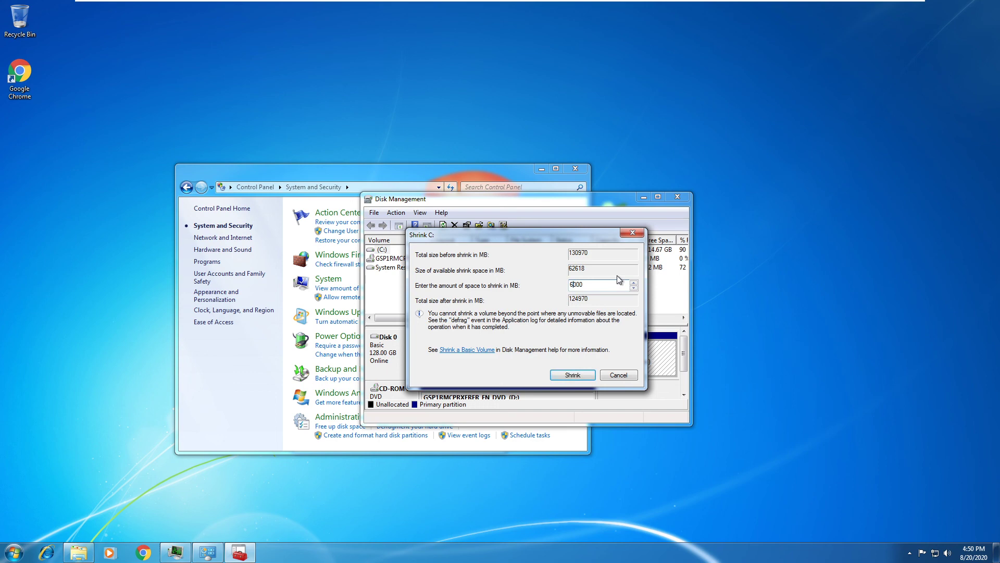
type("2")
left_click(576, 374)
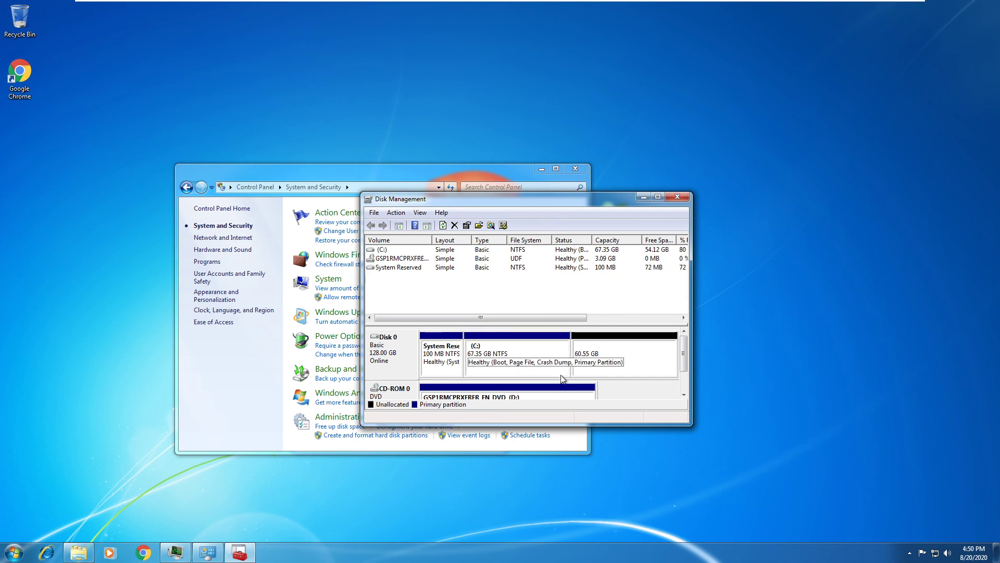
Check the C: drive's capacity in the Computer window, and minimize that window
left_click(78, 552)
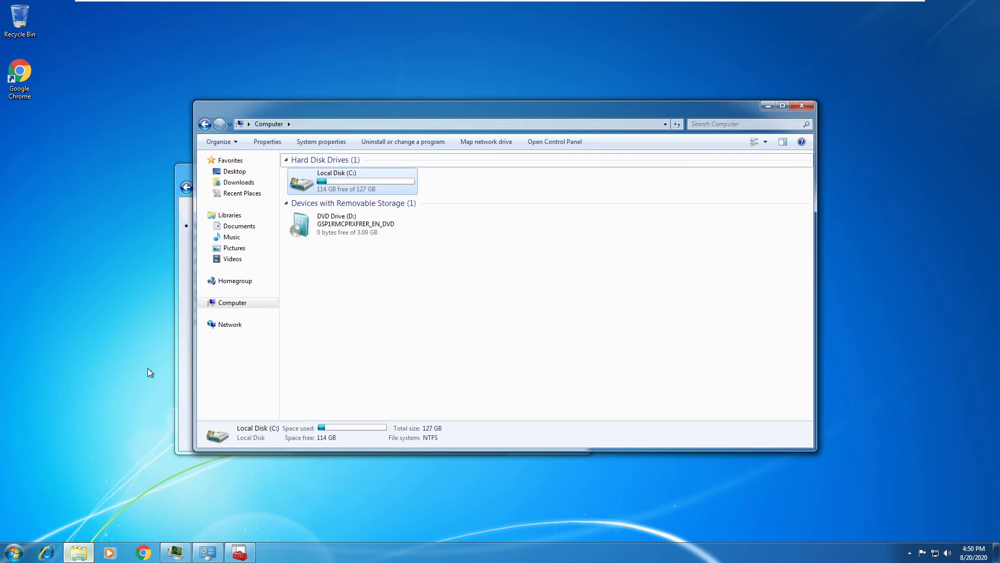
left_click(769, 107)
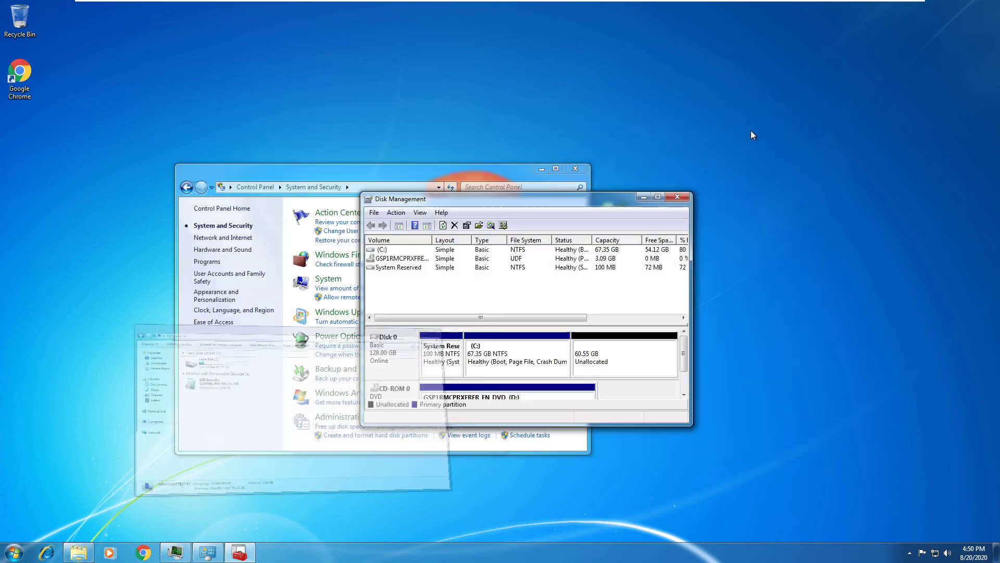
Set up a new simple volume in Disk 0's unallocated space and assign it drive letter F
right_click(591, 355)
left_click(625, 362)
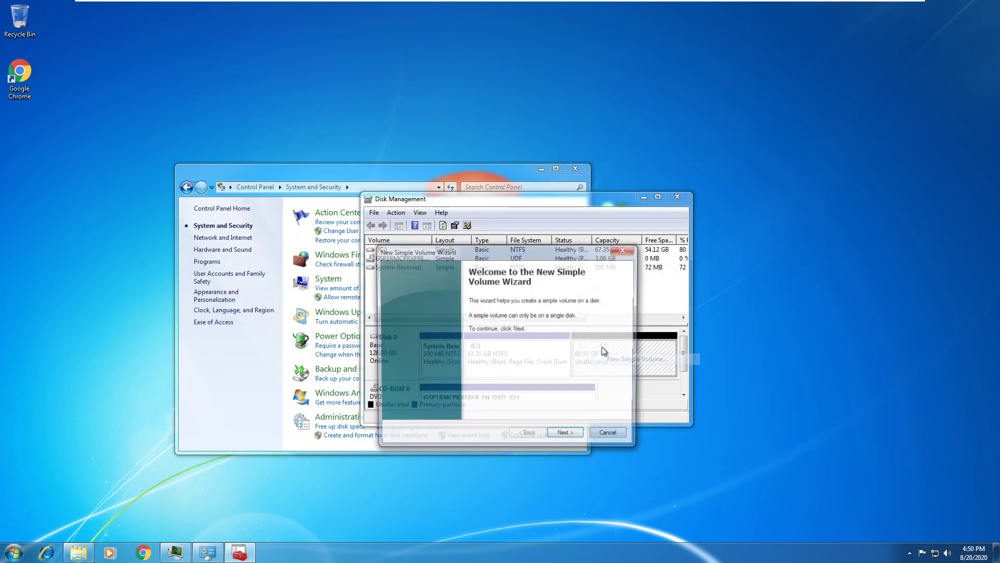
left_click(566, 435)
left_click(568, 435)
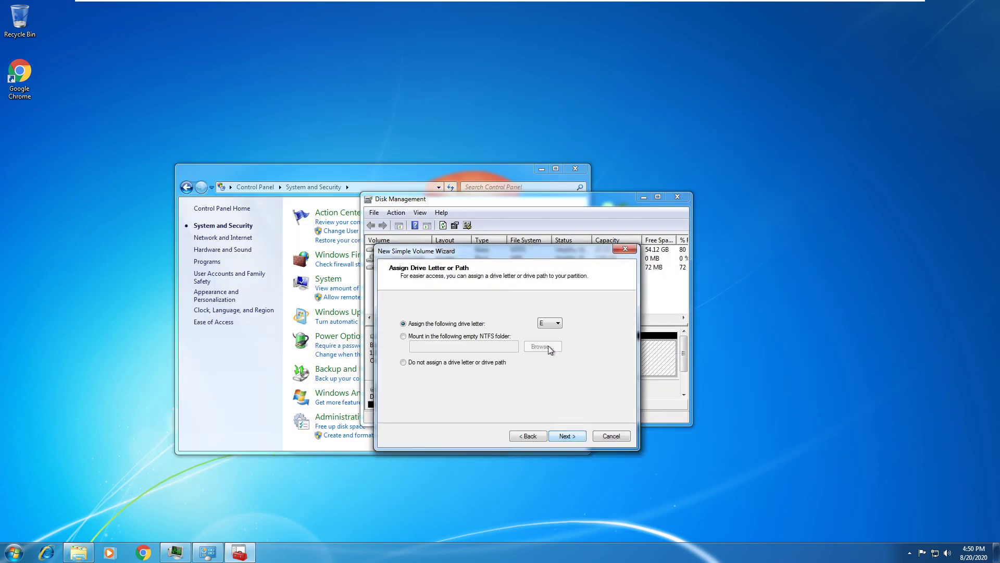
left_click(553, 326)
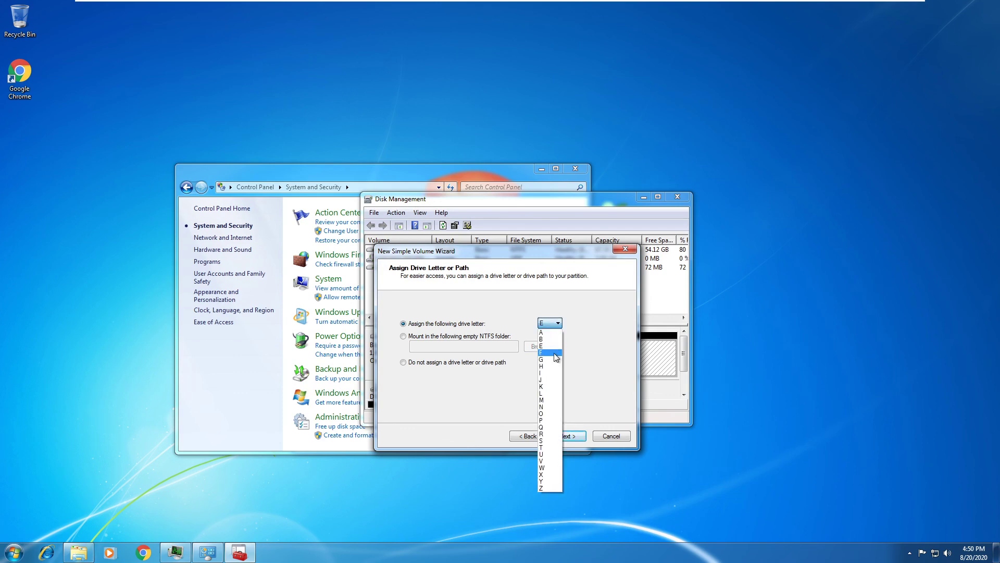
left_click(551, 338)
left_click(572, 436)
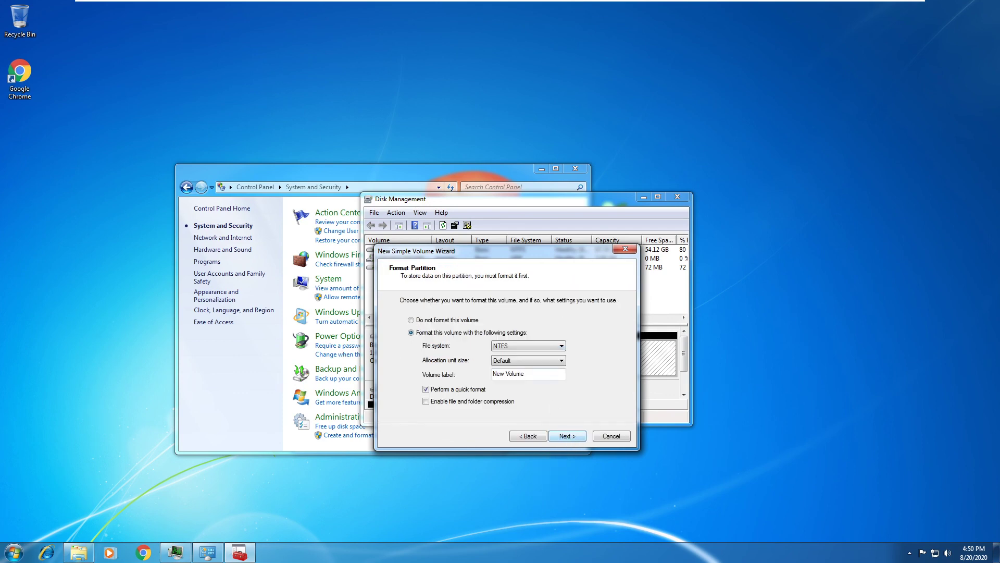
Label the new volume New and create it with NTFS quick formatting
type("New")
left_click(562, 435)
left_click(561, 434)
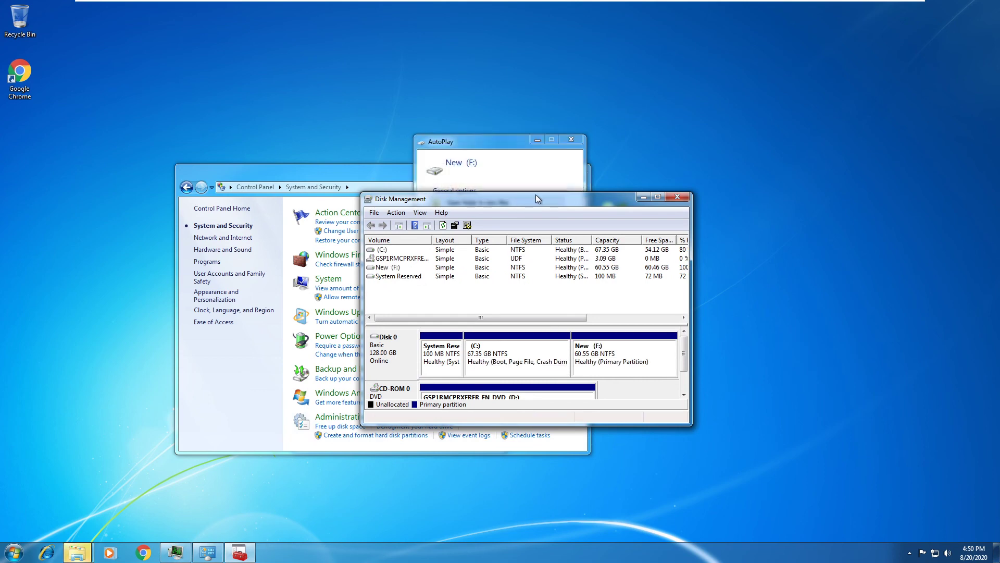
Close the AutoPlay window for the New (F:) drive and close Disk Management
left_click(539, 154)
left_click(571, 139)
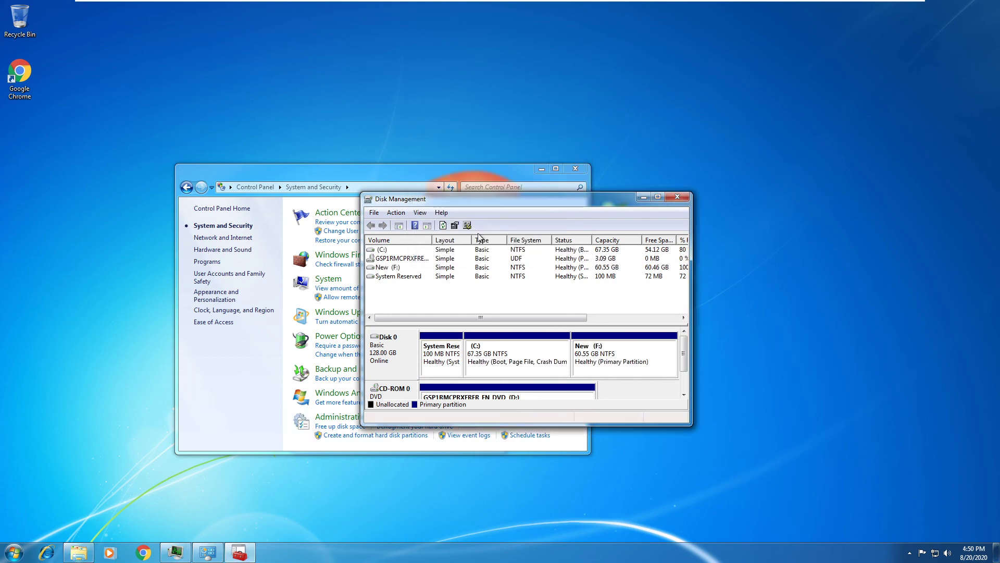
left_click(677, 196)
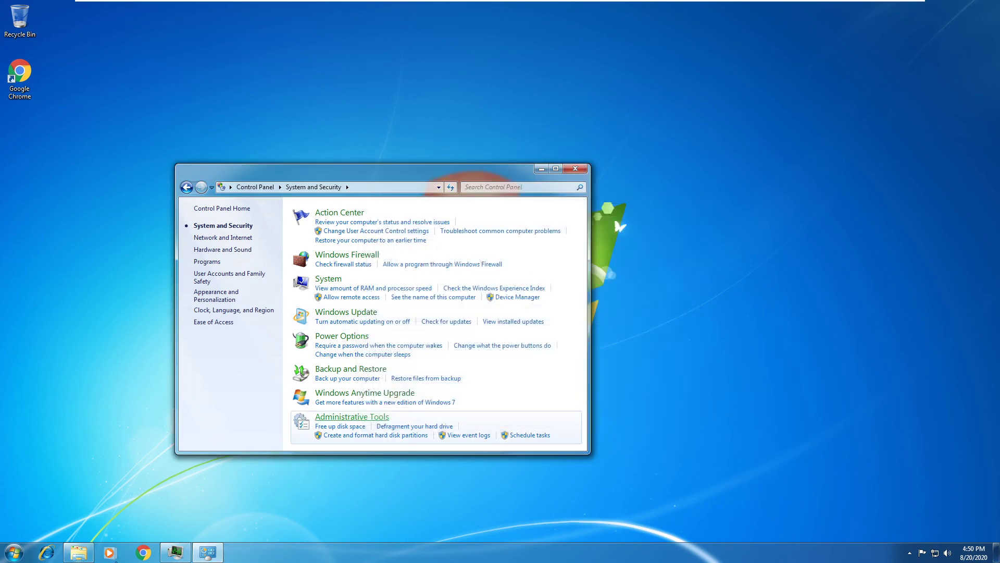
Open the Computer window to view the drives, and bring up and dismiss the options for Local Disk (C:)
left_click(14, 552)
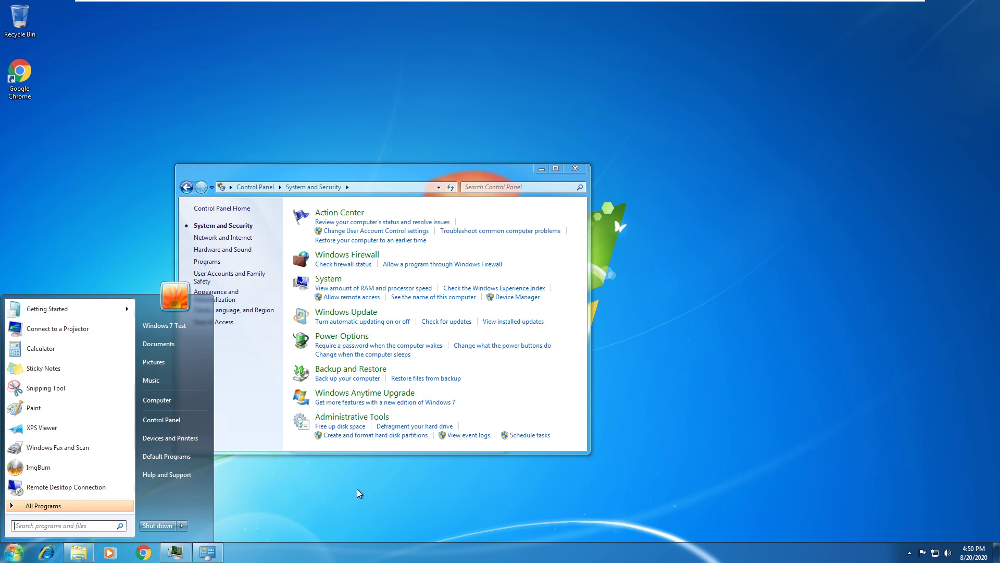
left_click(156, 400)
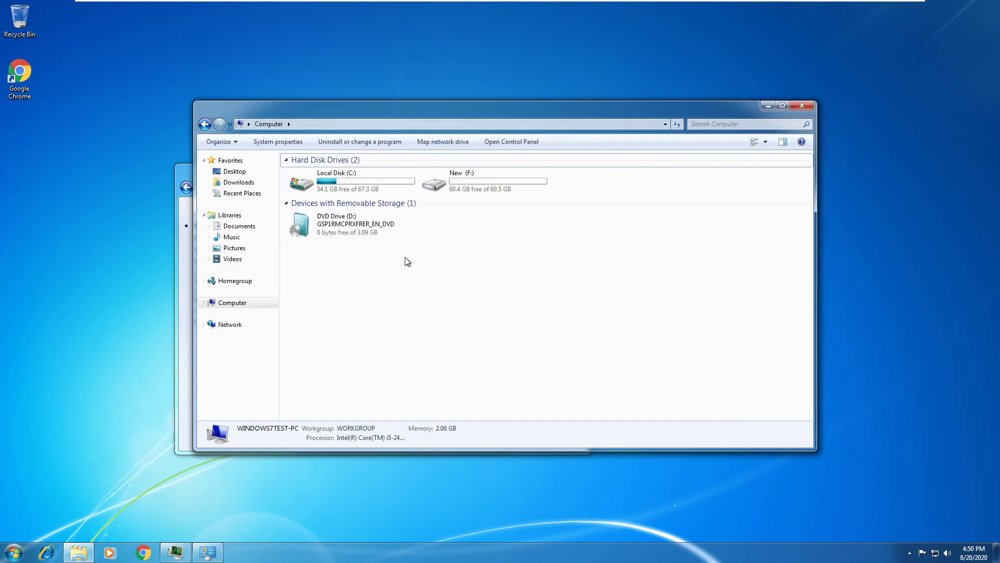
right_click(398, 177)
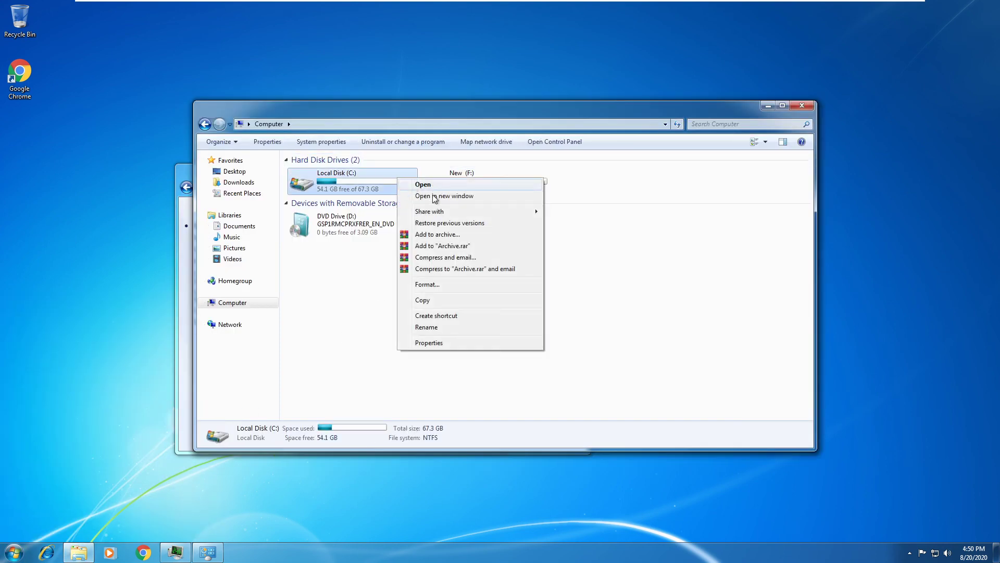
left_click(594, 312)
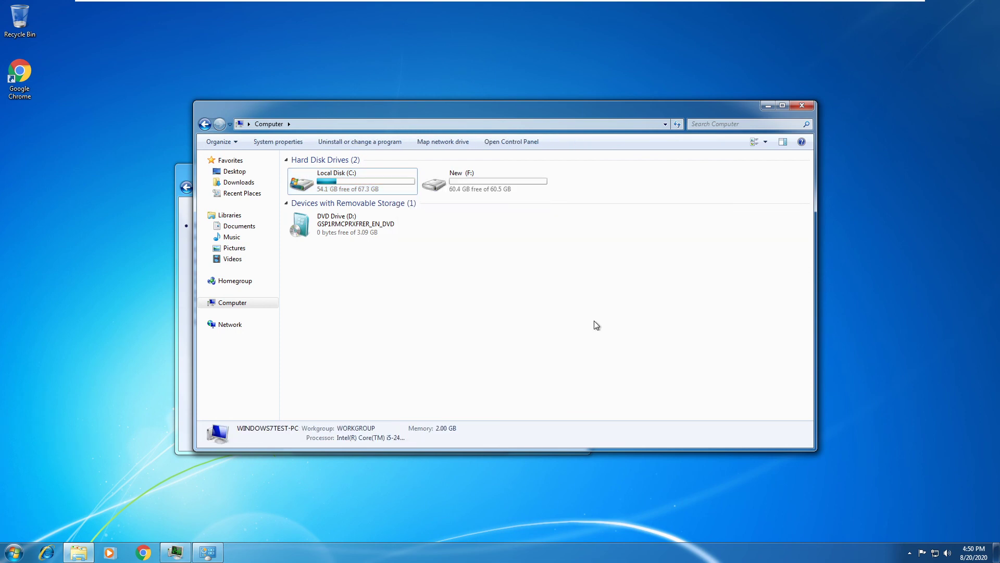
Set up a self-extracting RAR archive of Local Disk (C:) named "Windows istalls Chromes.exe"
right_click(378, 183)
left_click(386, 244)
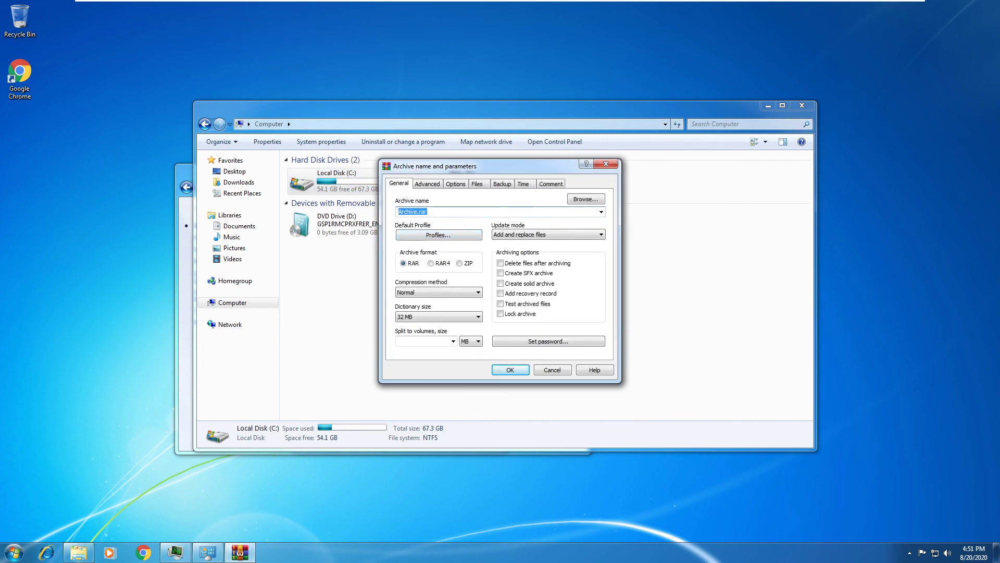
key("BackSpace")
type("Win")
key("BackSpace")
key("BackSpace")
key("BackSpace")
key("BackSpace")
type("Windows istalls Chromes")
left_click(419, 317)
Look through the archive's advanced, SFX and file settings without changing them
left_click(427, 182)
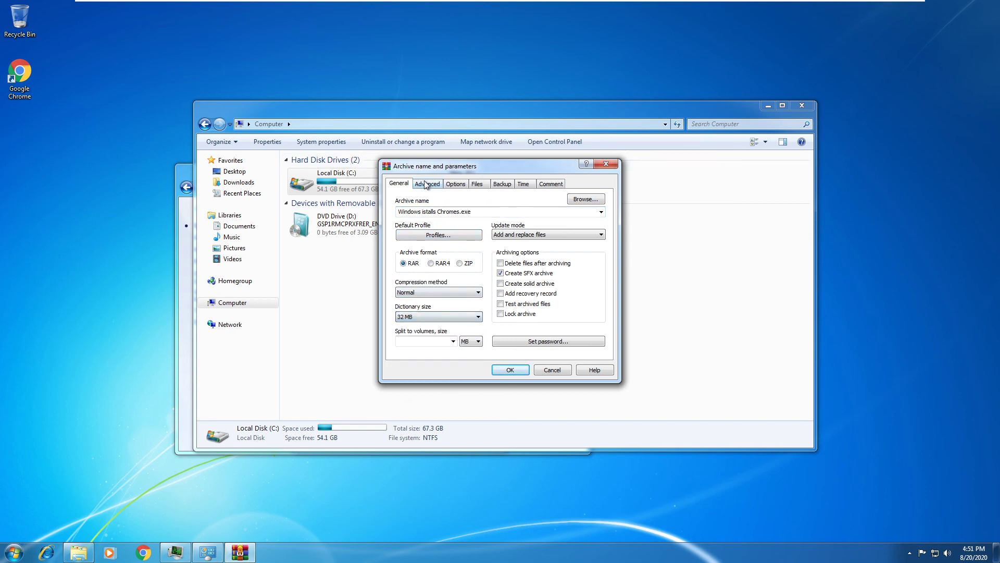
left_click(428, 183)
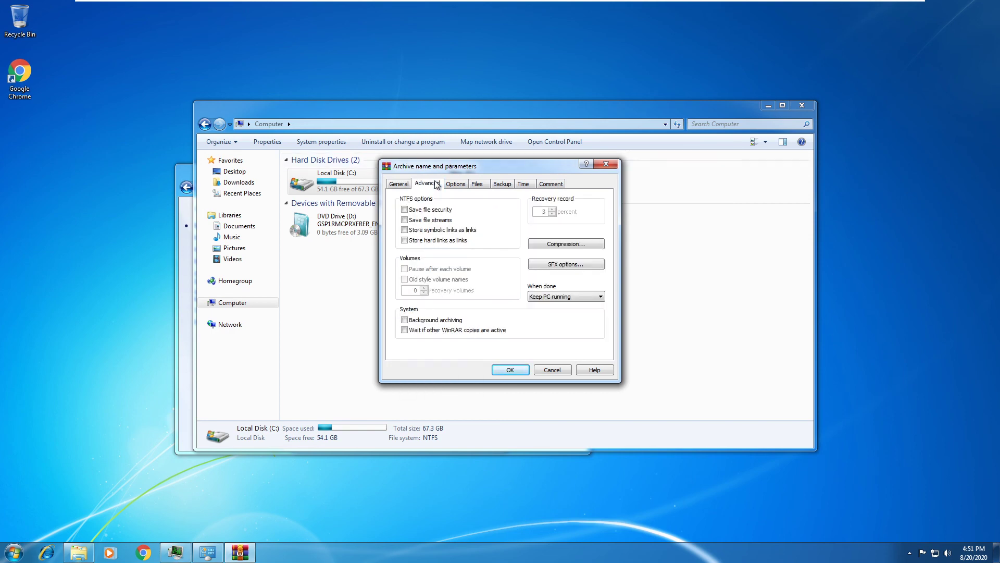
left_click(579, 263)
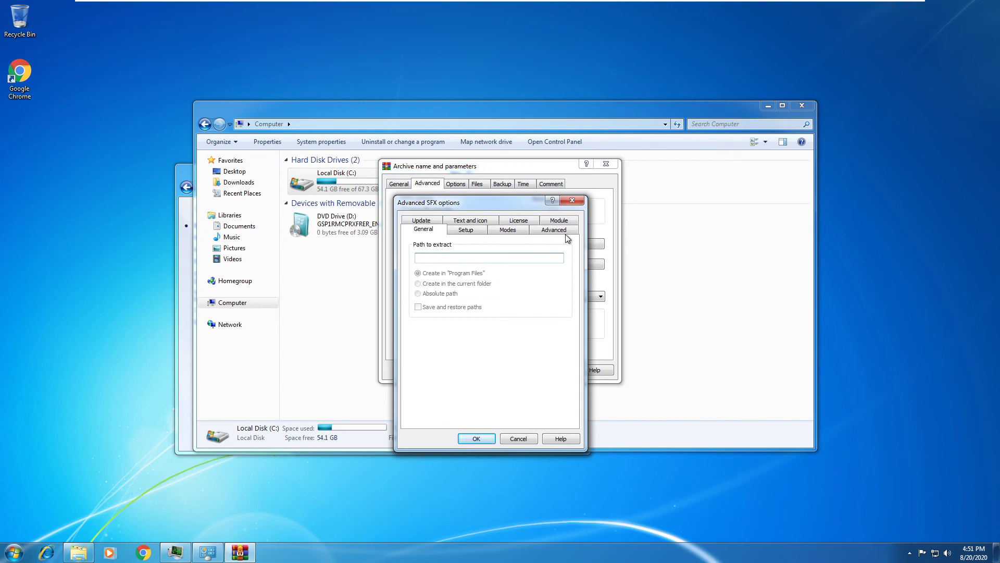
left_click(572, 201)
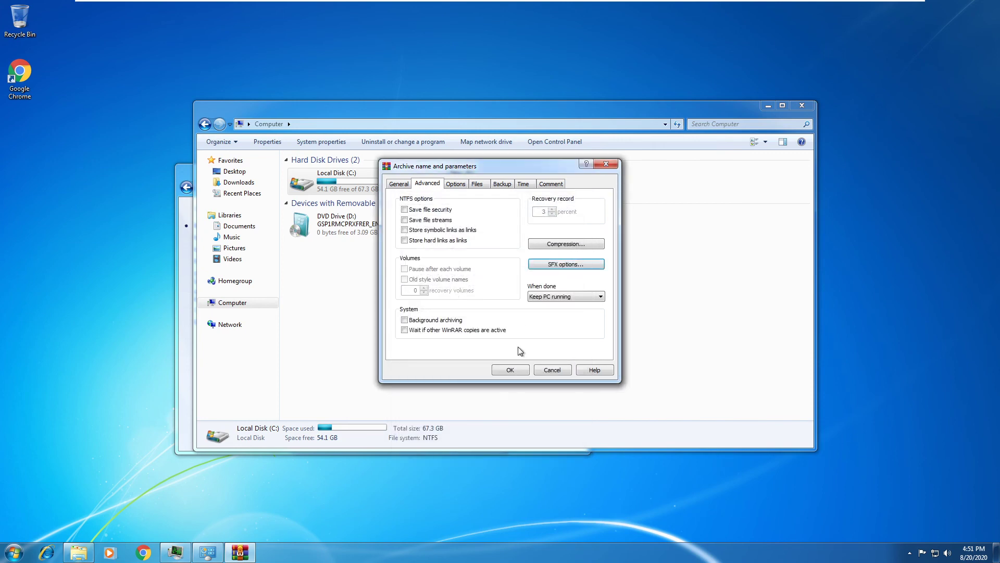
left_click(461, 185)
left_click(483, 186)
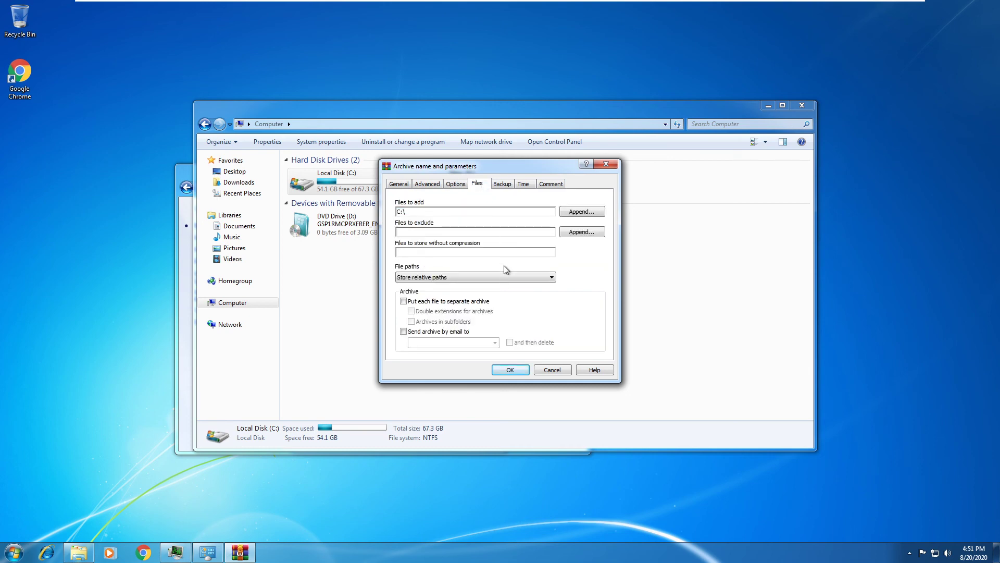
Try to create the self-extracting archive, allow WinRAR to make changes, and break off the operation
left_click(503, 369)
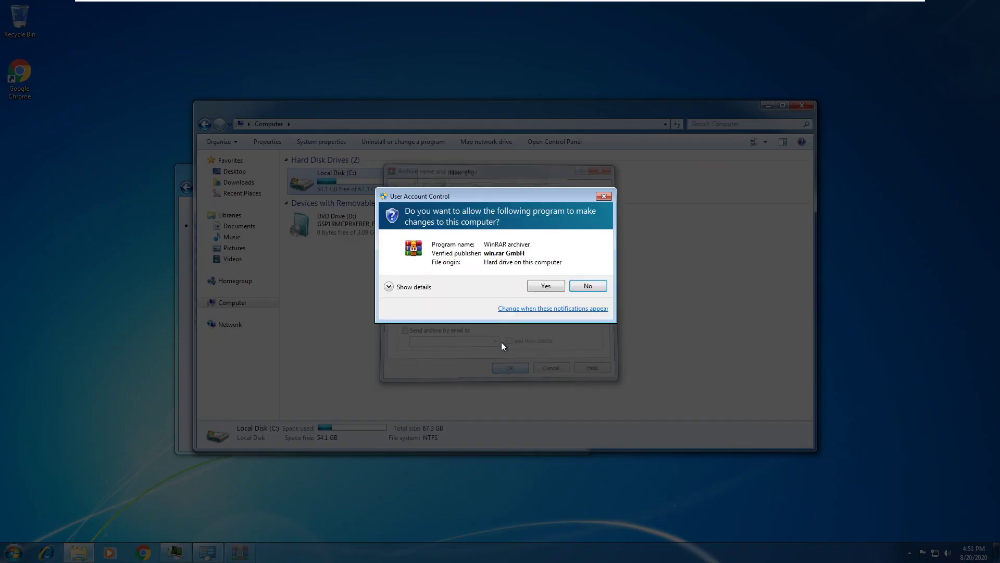
left_click(545, 290)
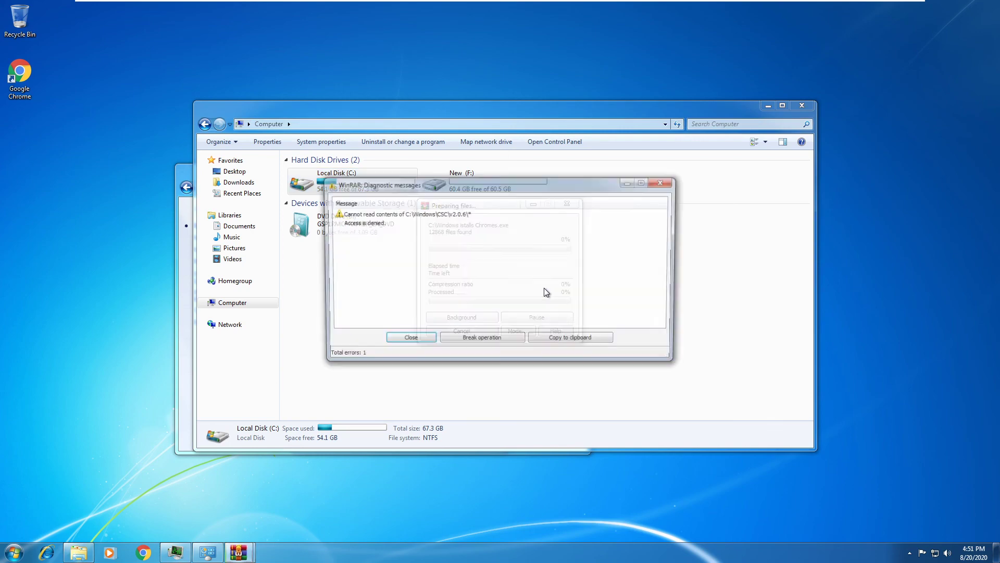
left_click(501, 339)
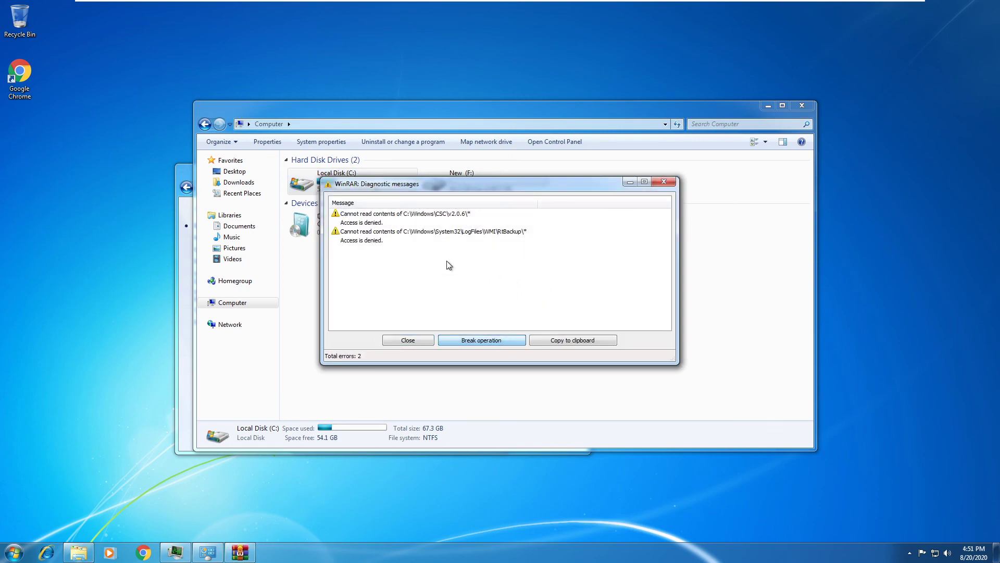
Examine WinRAR's diagnostic messages about the unreadable Windows folders and close them
left_click_drag(430, 189, 432, 270)
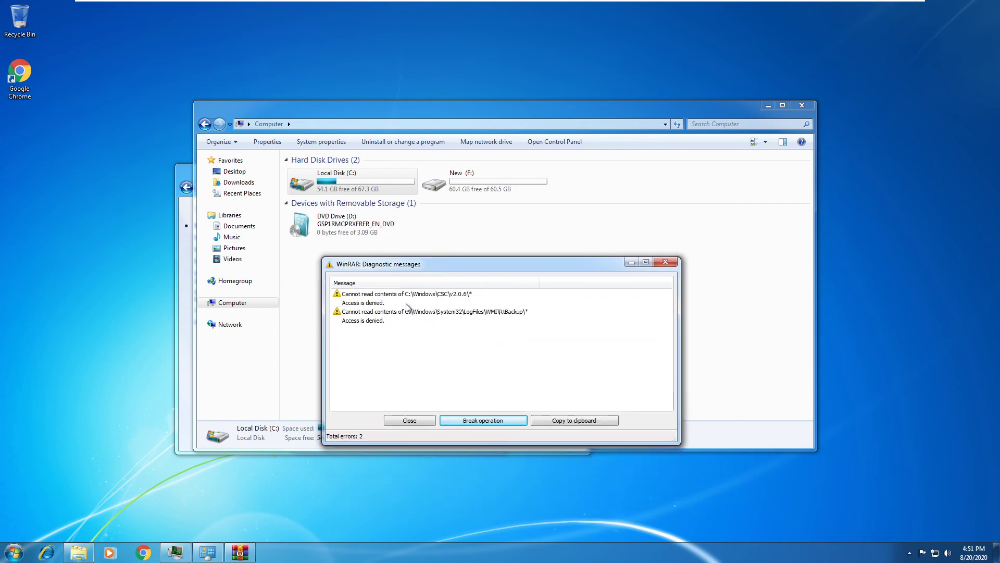
left_click(406, 304)
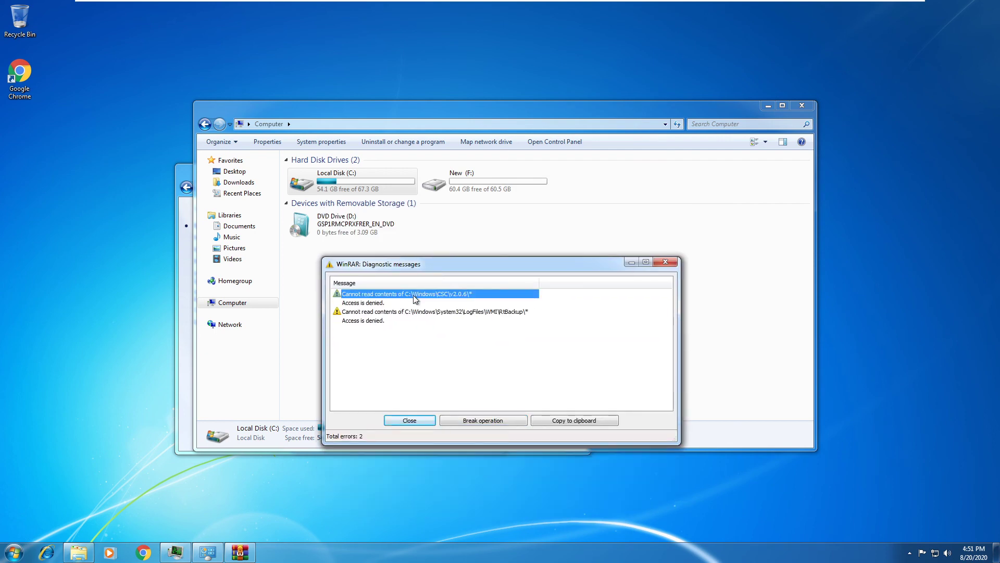
left_click(414, 303)
left_click(408, 296)
left_click(483, 409)
left_click(474, 419)
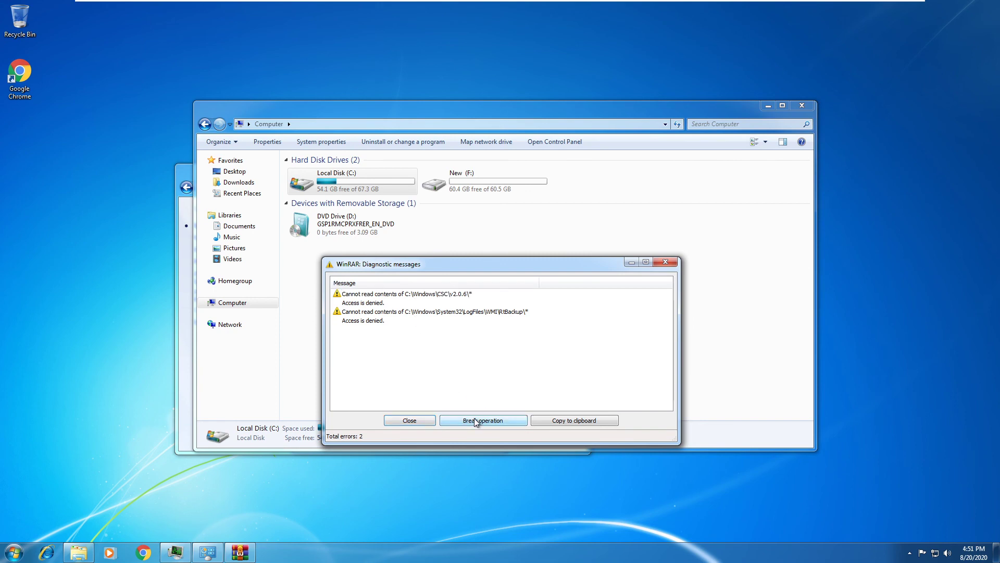
left_click(409, 420)
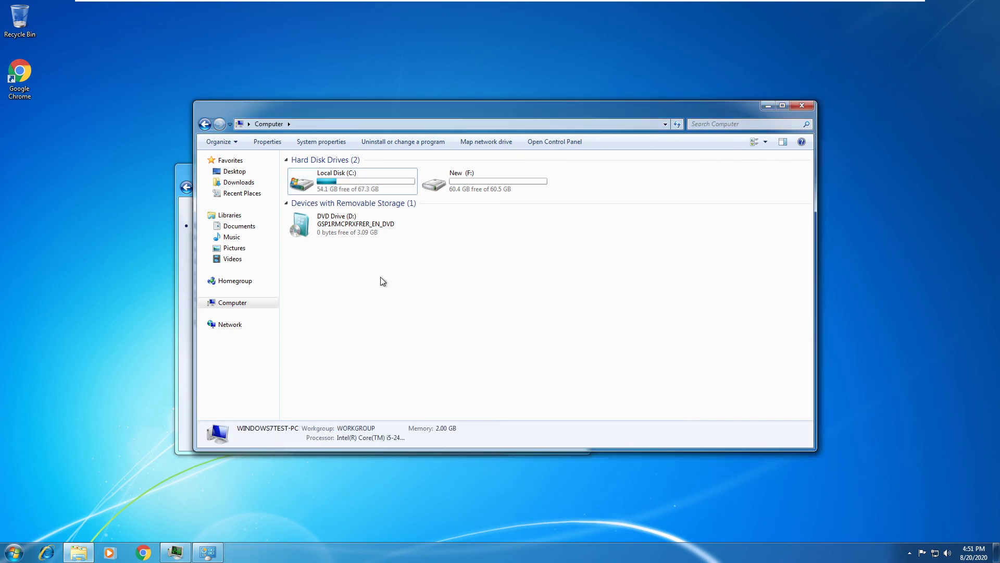
Try compressing Local Disk (C:) to Archive.rar for email, run it in the background, and cancel the archiving
right_click(354, 192)
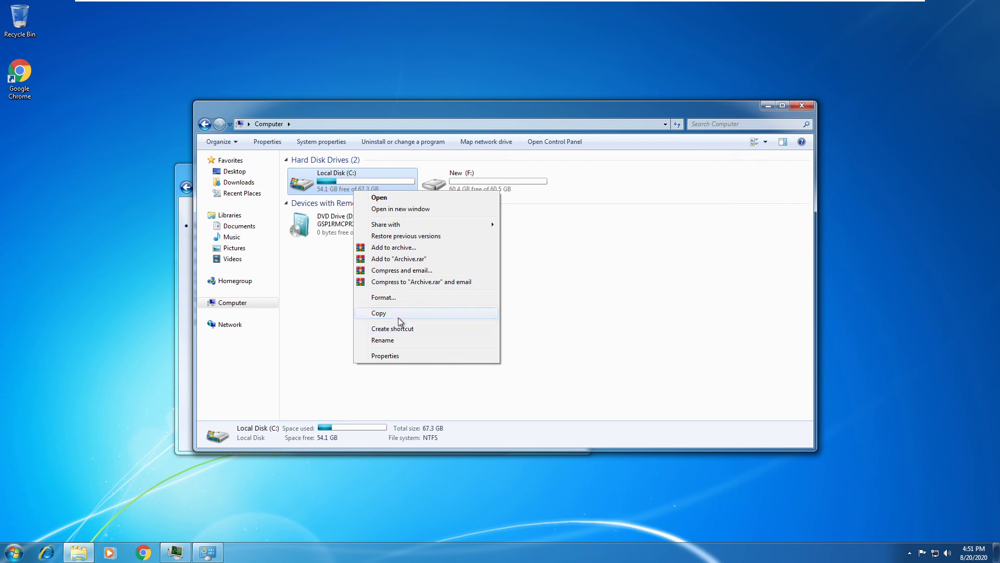
left_click(398, 282)
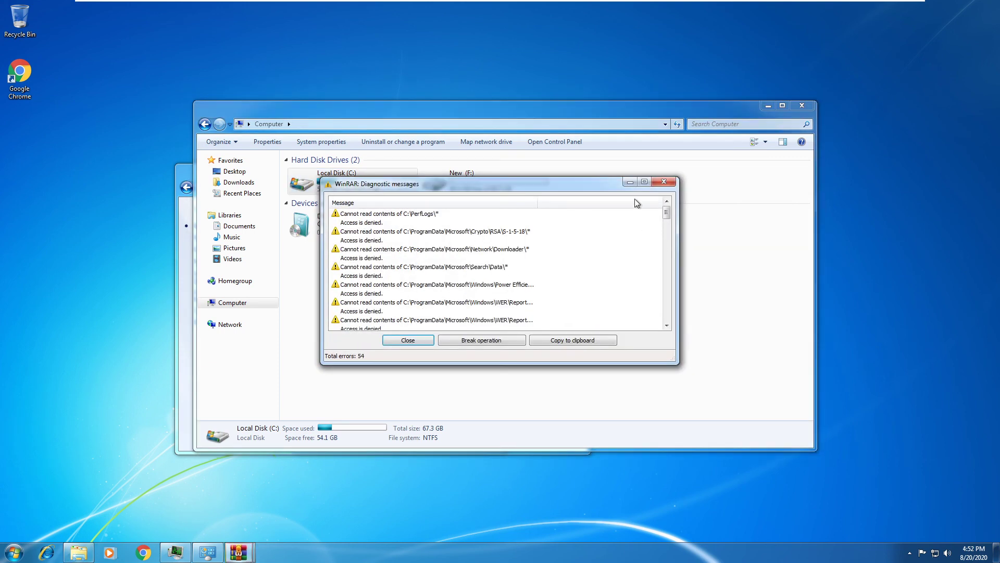
left_click(664, 181)
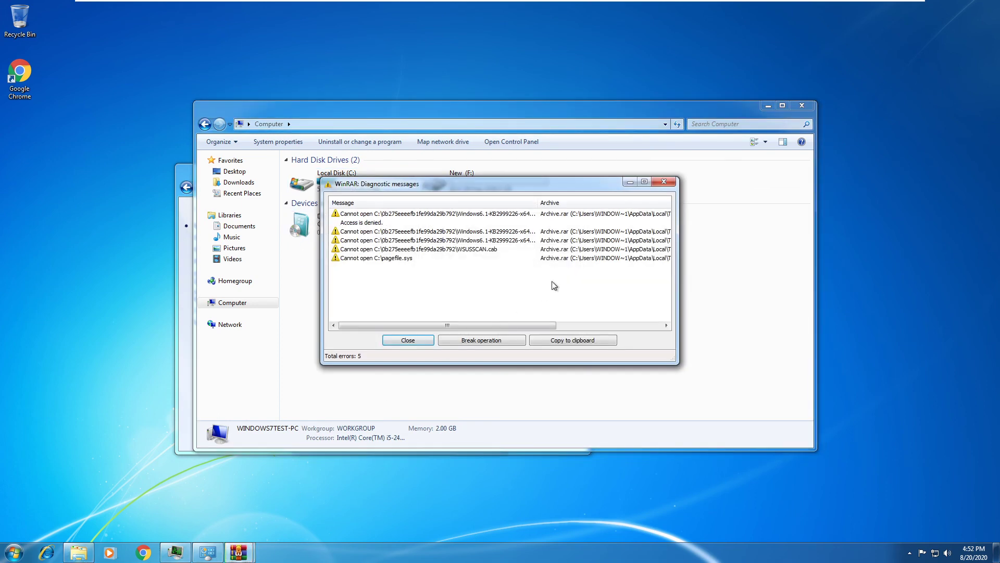
left_click(655, 182)
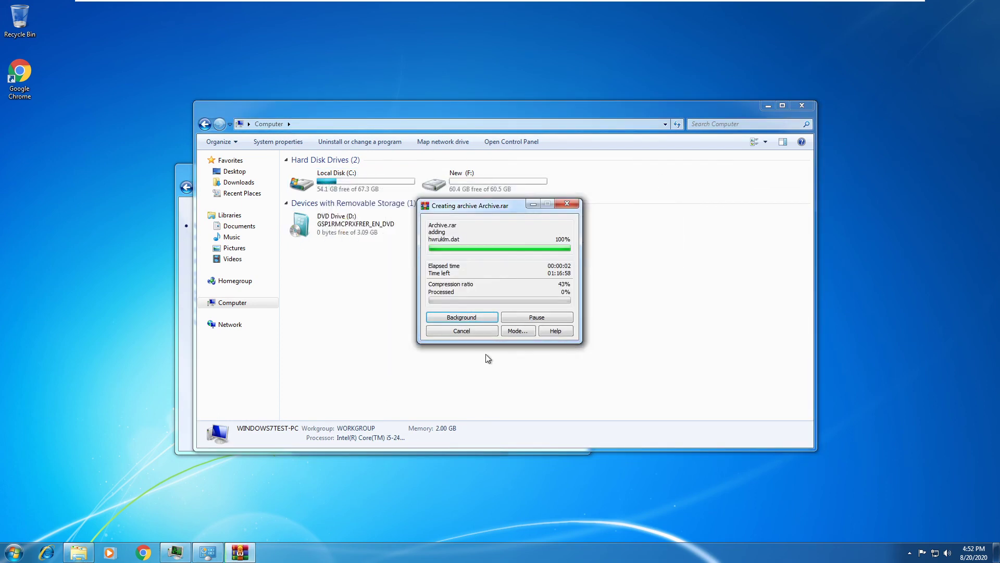
left_click(462, 317)
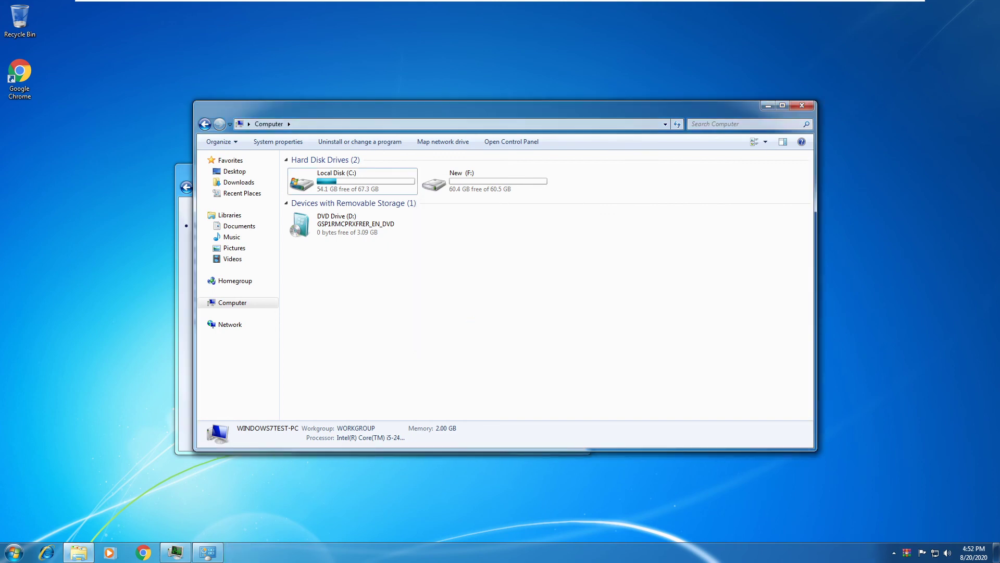
left_click(907, 552)
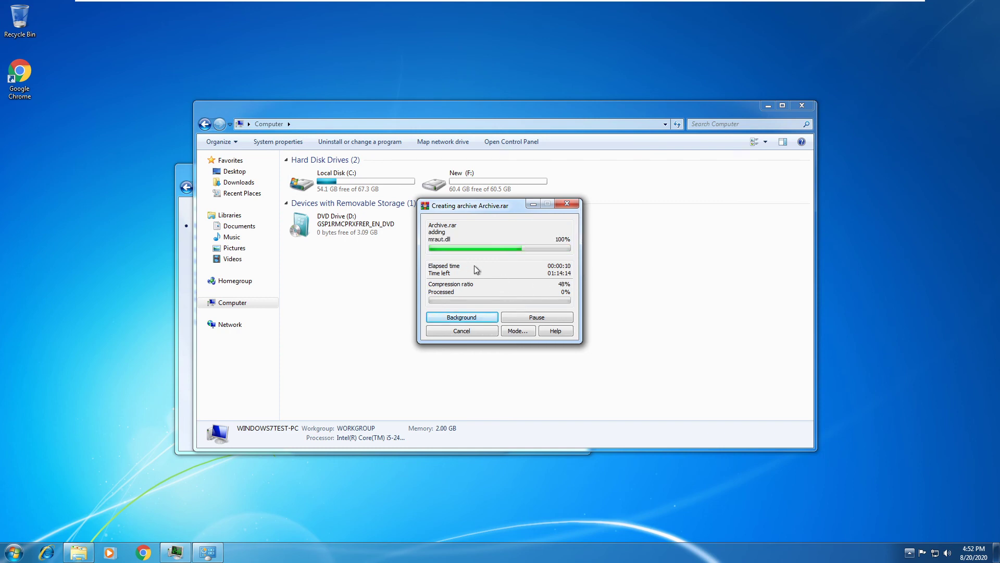
left_click(459, 331)
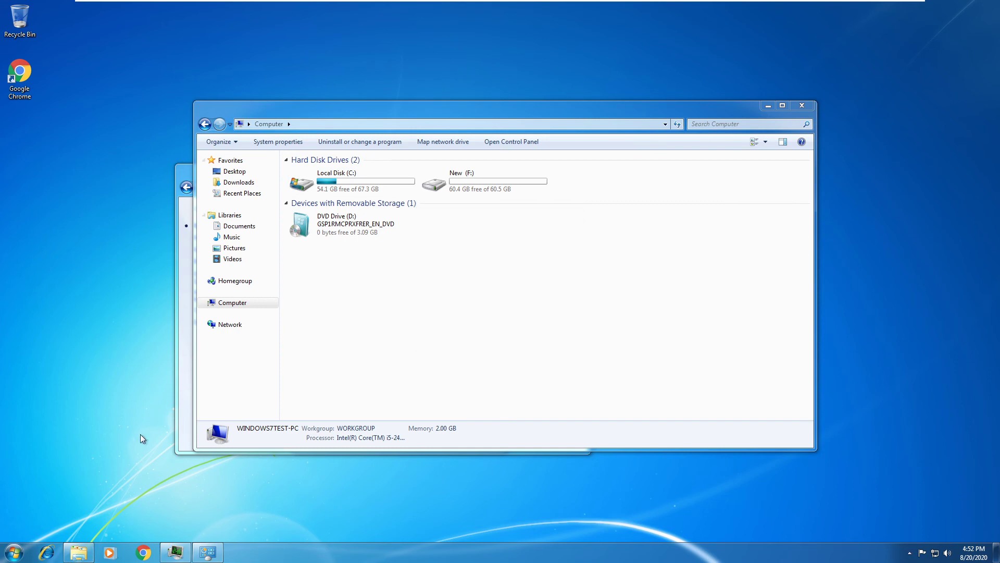
Leave the virtual machine's full-screen view and switch to Windows Media Player on the host computer
key("super")
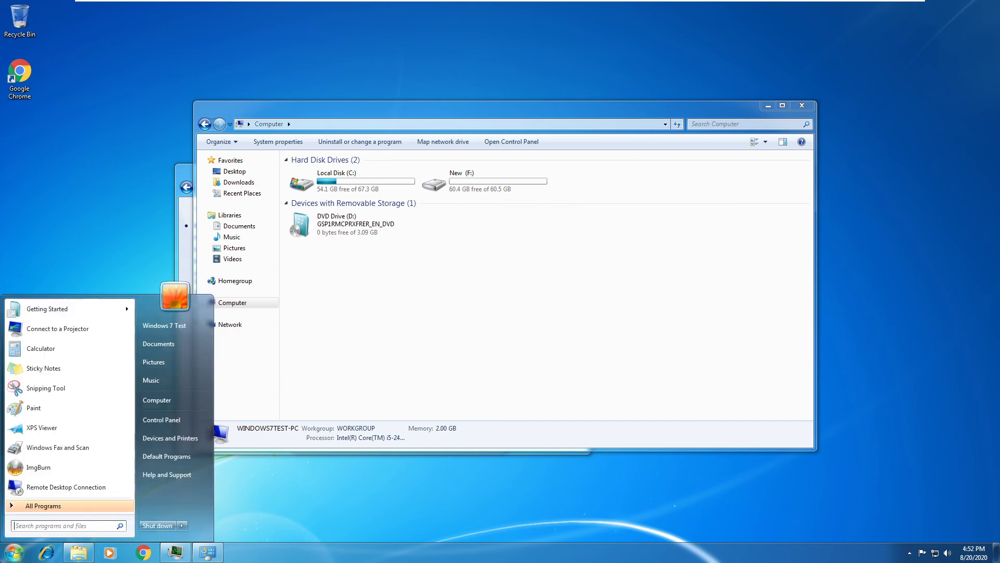
left_click(279, 472)
key("ctrl+alt+Return")
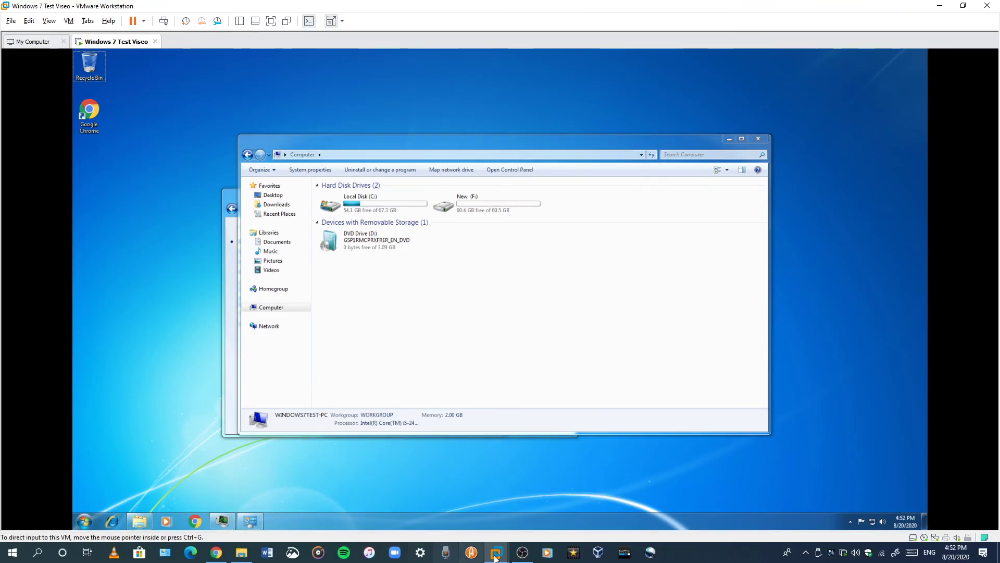
left_click(547, 553)
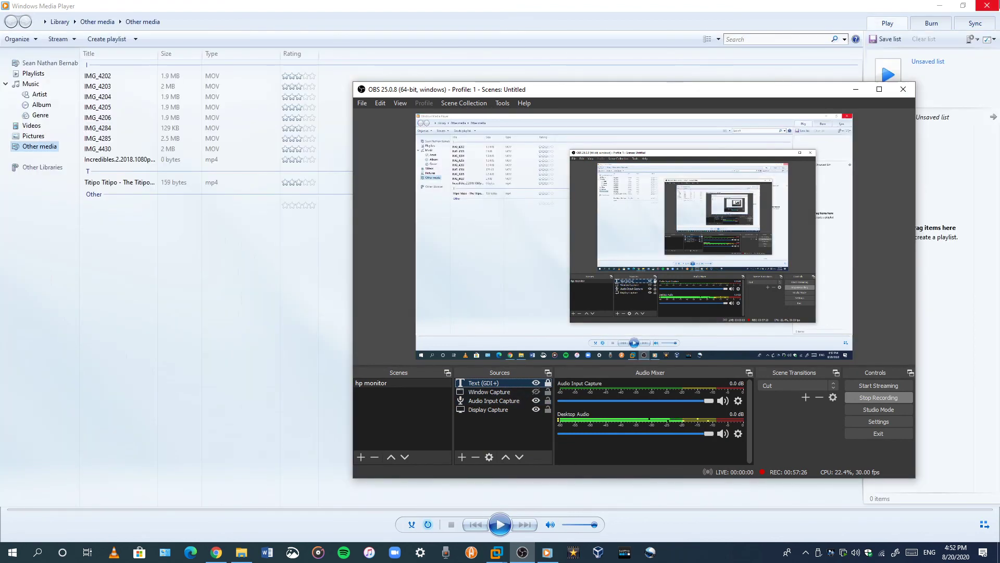
left_click(930, 213)
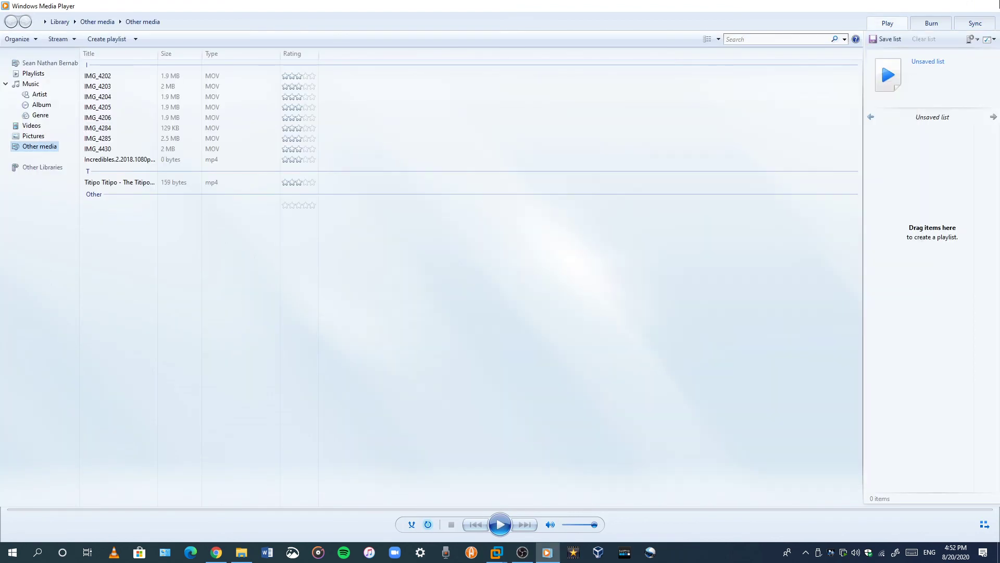
Switch to OBS Studio and enter "The thing is Can't really work Why? Leave a commen" as the Text (GDI+) source's text
key("alt+Tab")
right_click(491, 383)
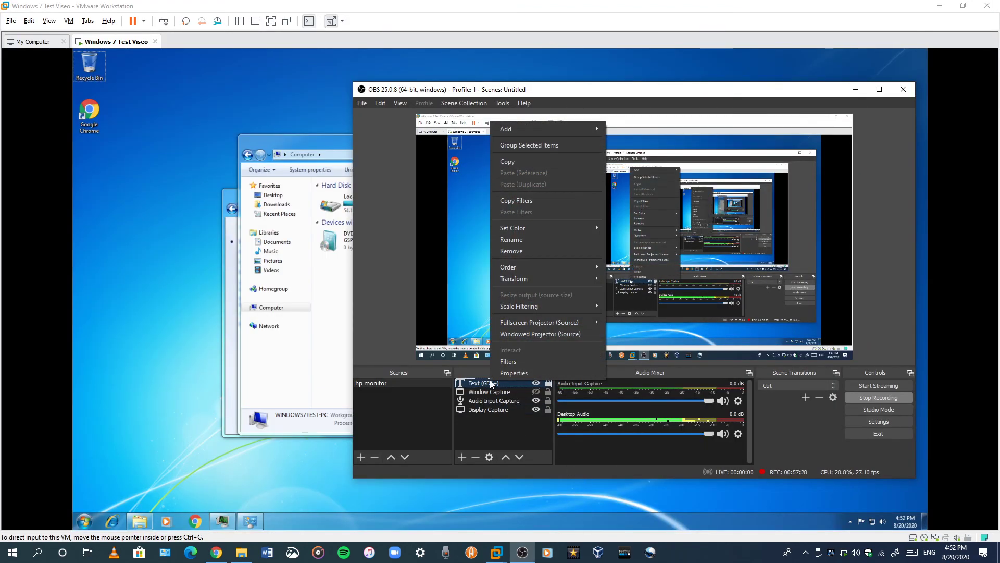
left_click(523, 373)
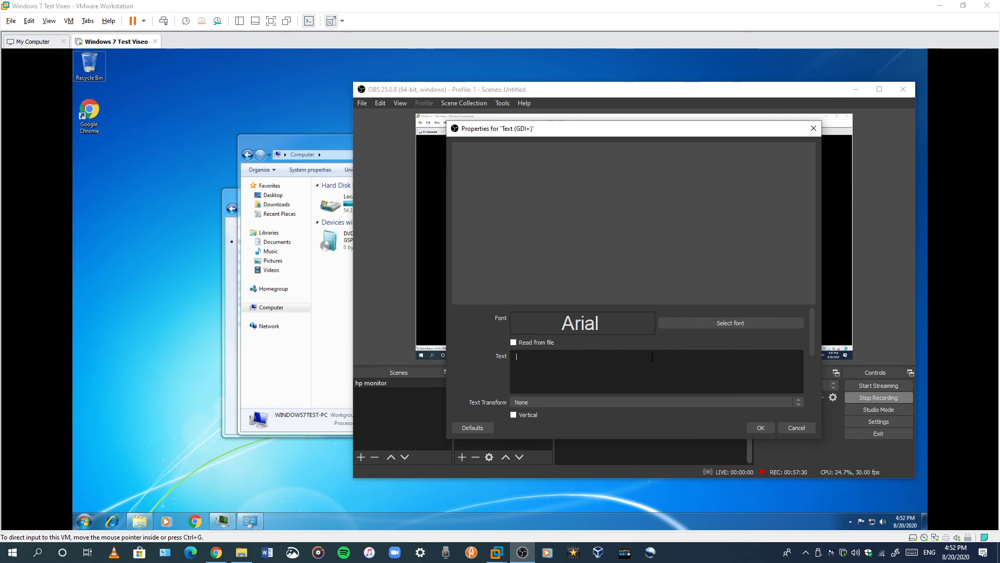
type("The thi")
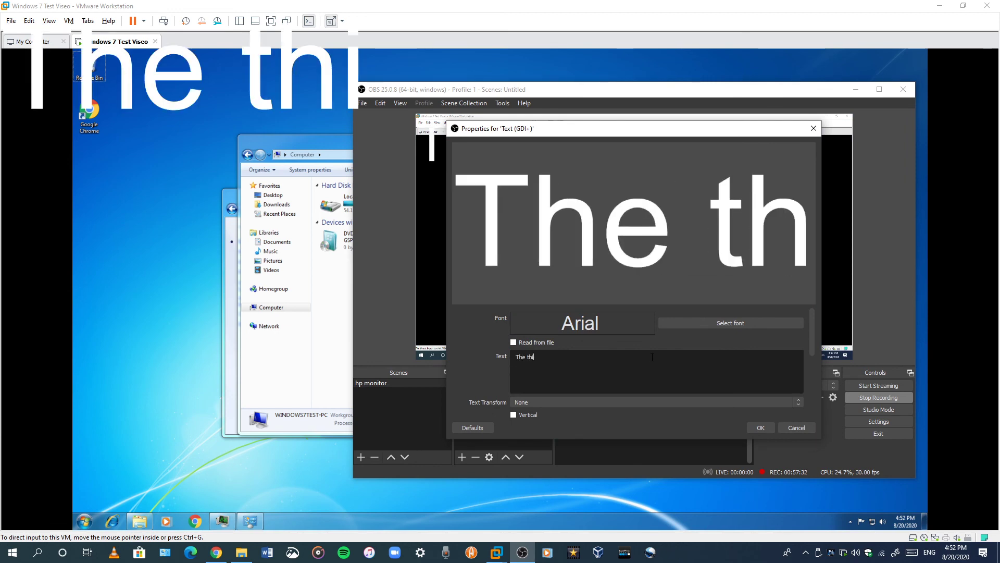
type("ng is ")
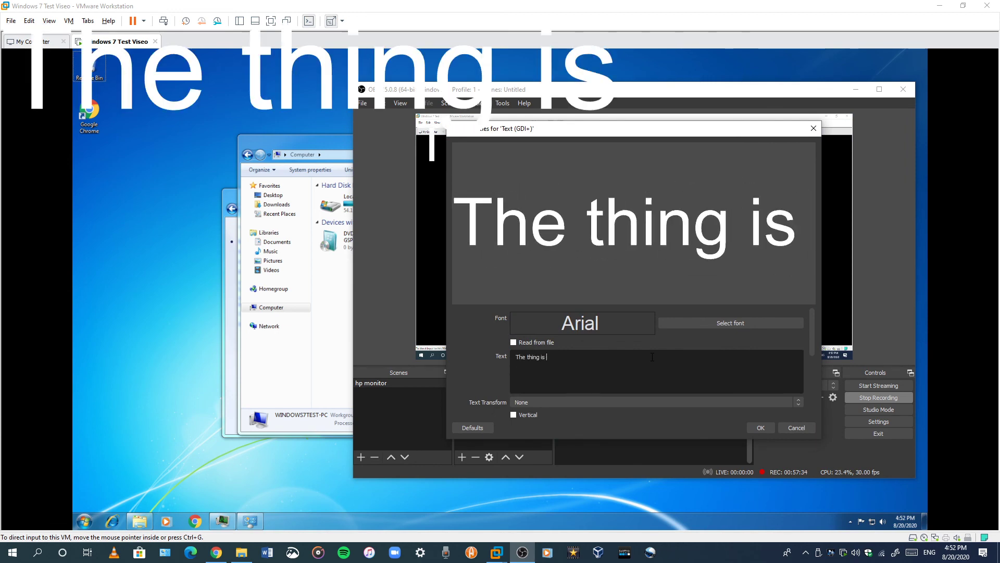
type("Can'")
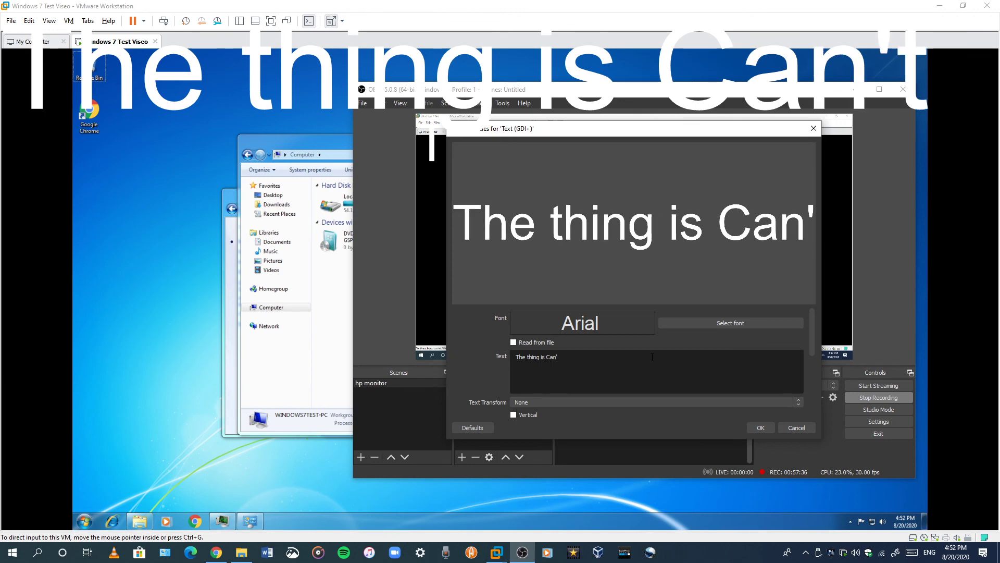
type("t relly")
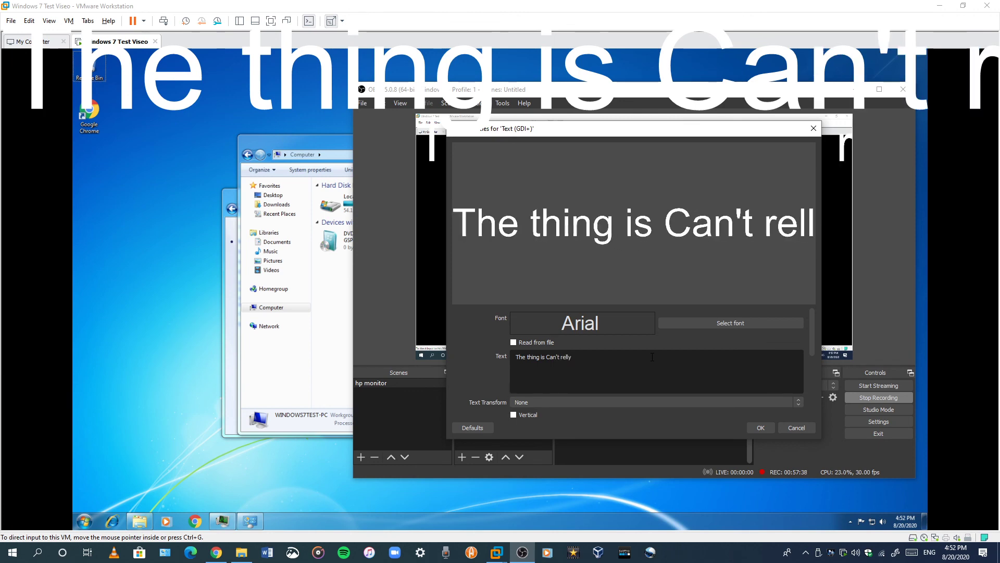
type(" w")
key("BackSpace")
key("BackSpace")
key("BackSpace")
key("BackSpace")
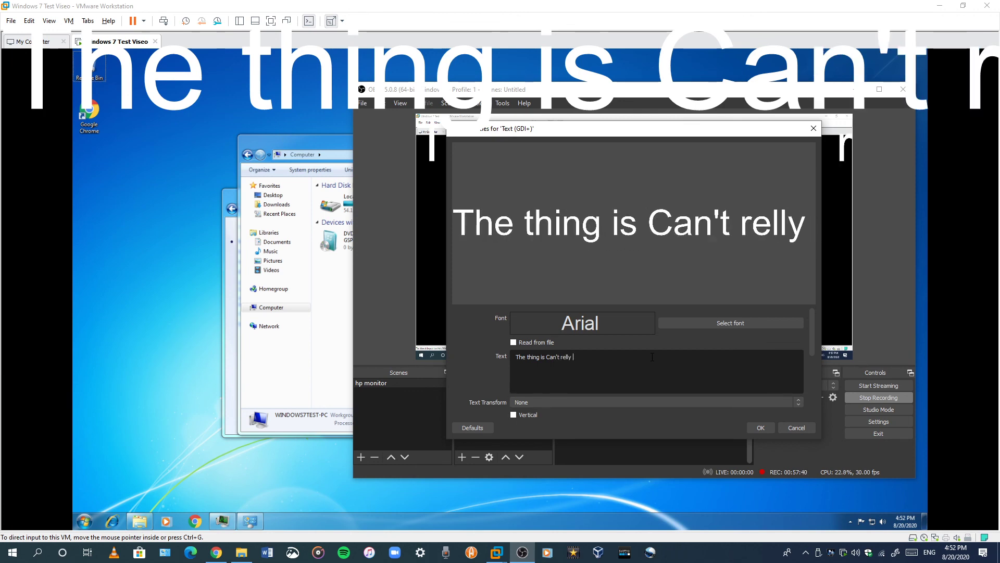
key("BackSpace")
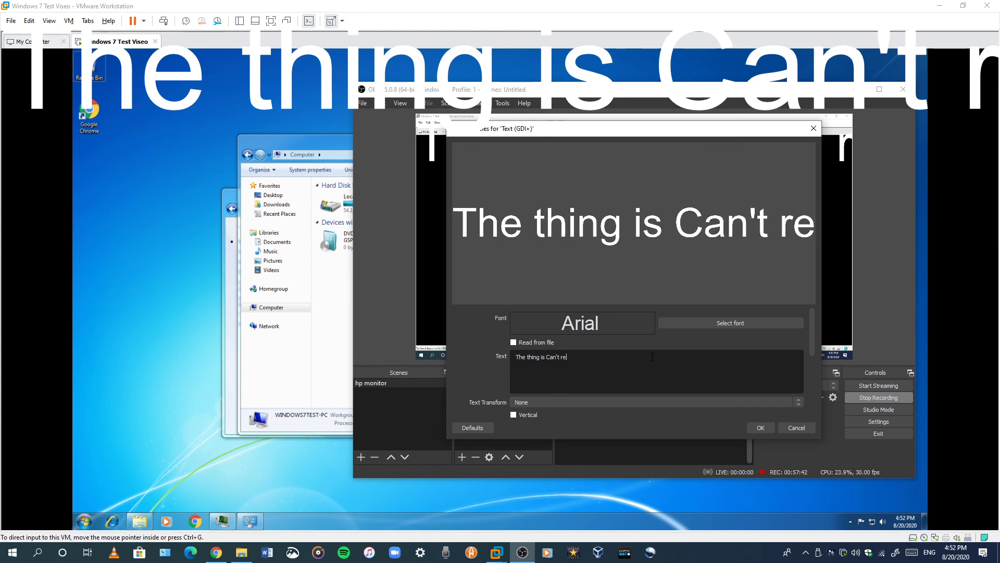
type("ally")
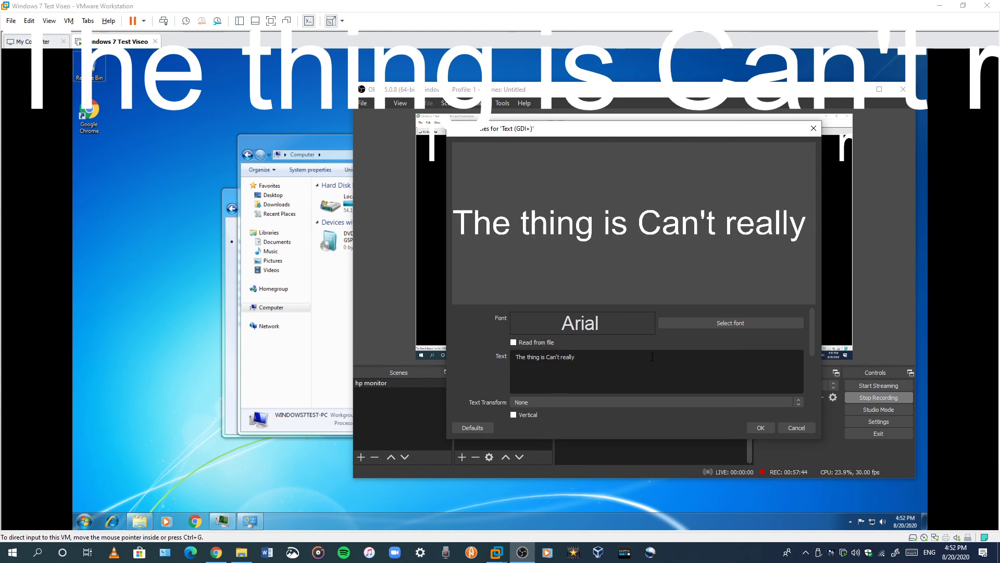
type(" work")
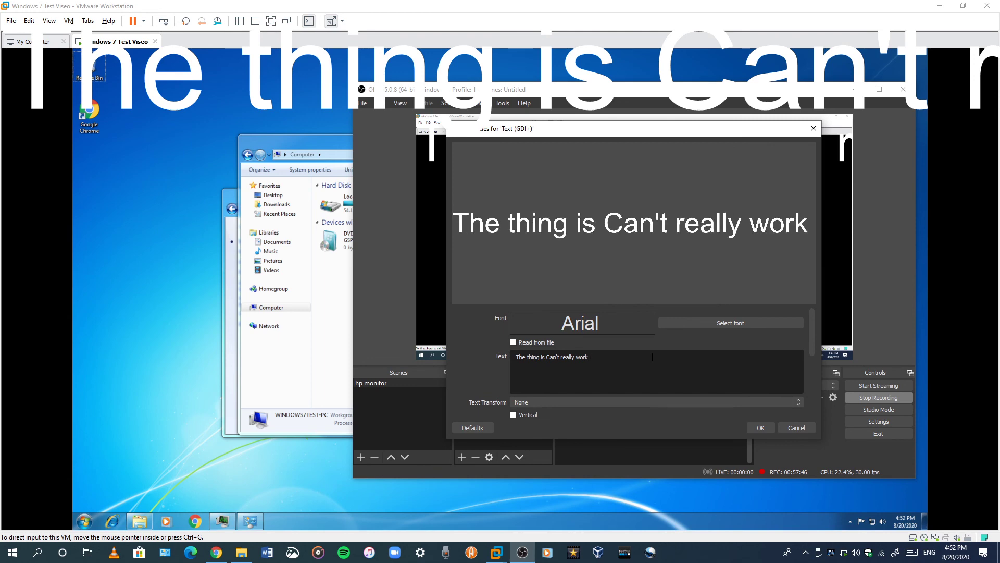
type(" Why?")
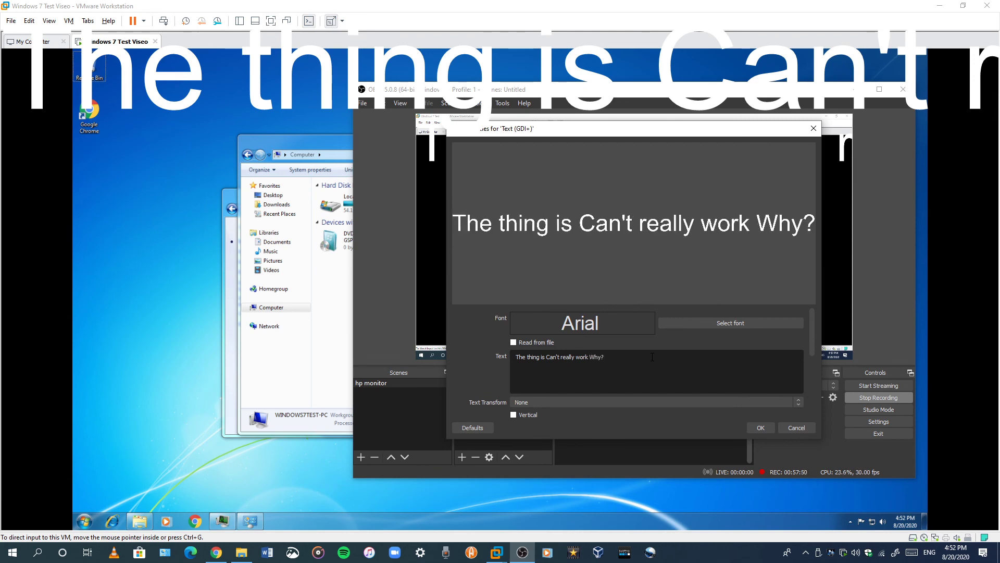
type(" Lea")
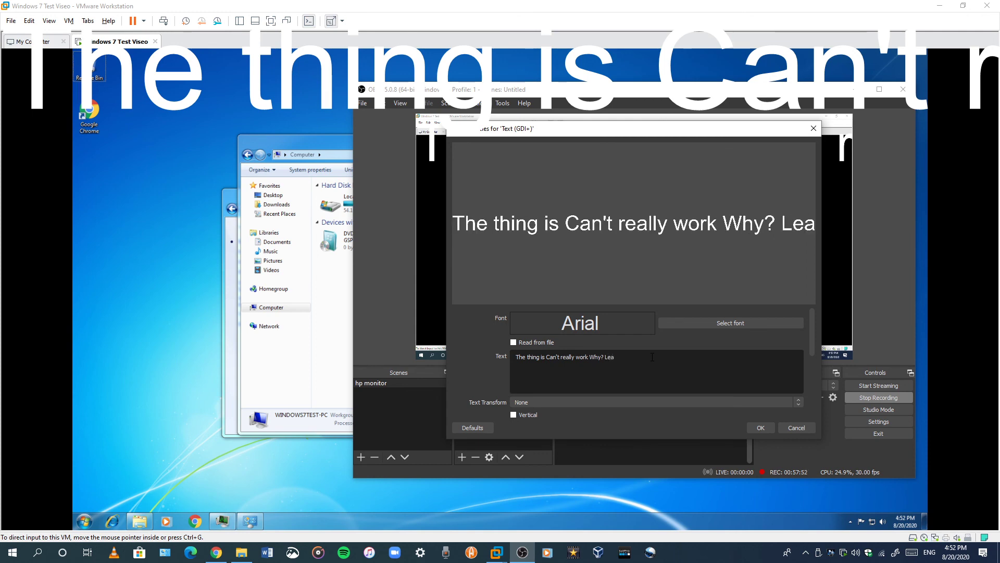
type("ve a commen")
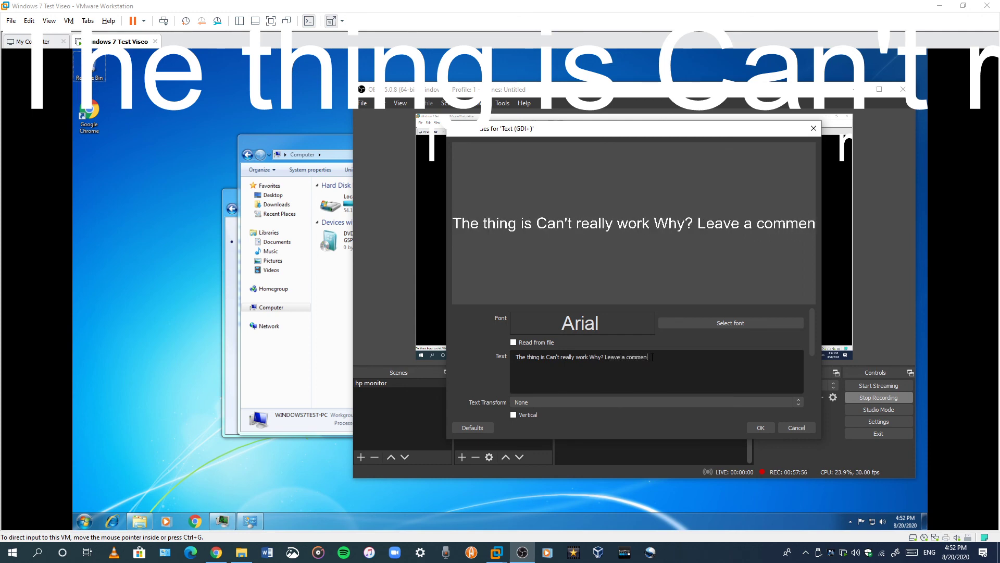
Replace the Text (GDI+) source's text with "How does Windows Vienna Does?" and discard the changes to its properties
key("BackSpace")
key("BackSpace")
key("BackSpace")
key("BackSpace")
key("BackSpace")
key("BackSpace")
key("BackSpace")
key("BackSpace")
key("BackSpace")
key("BackSpace")
key("BackSpace")
key("BackSpace")
key("BackSpace")
key("BackSpace")
key("BackSpace")
key("BackSpace")
key("BackSpace")
key("BackSpace")
key("BackSpace")
key("BackSpace")
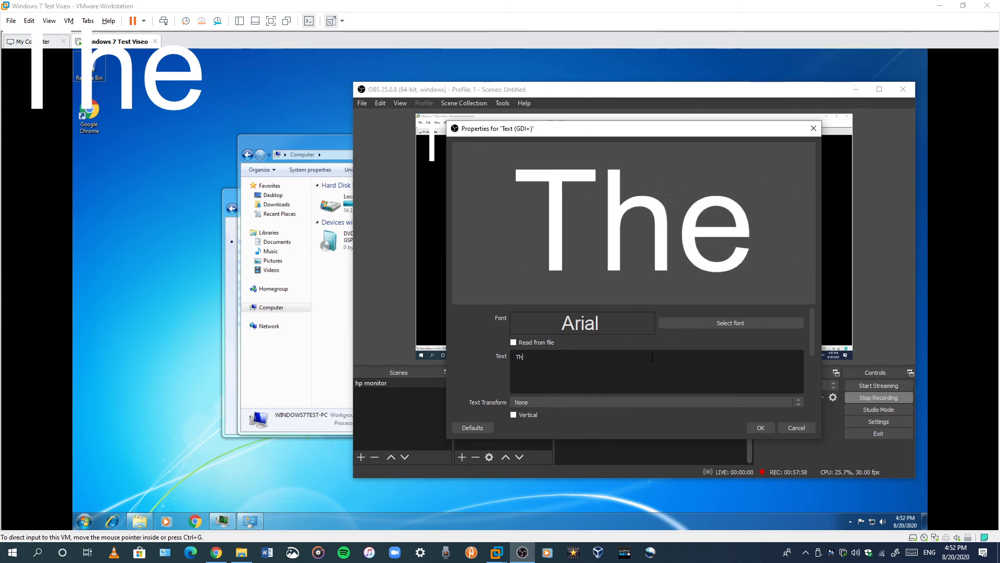
key("BackSpace")
key("BackSpace")
type("Hoe")
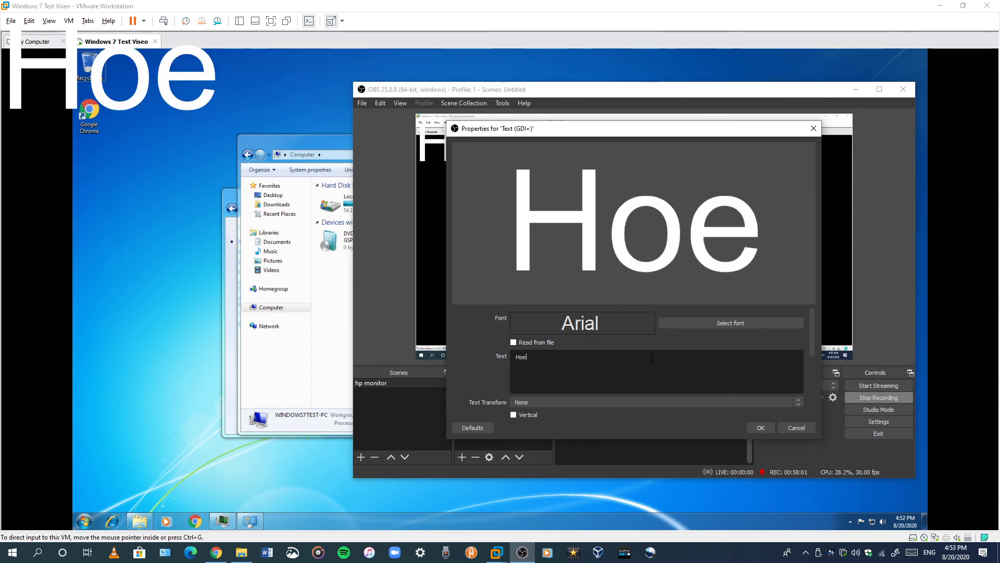
key("BackSpace")
type("w doew")
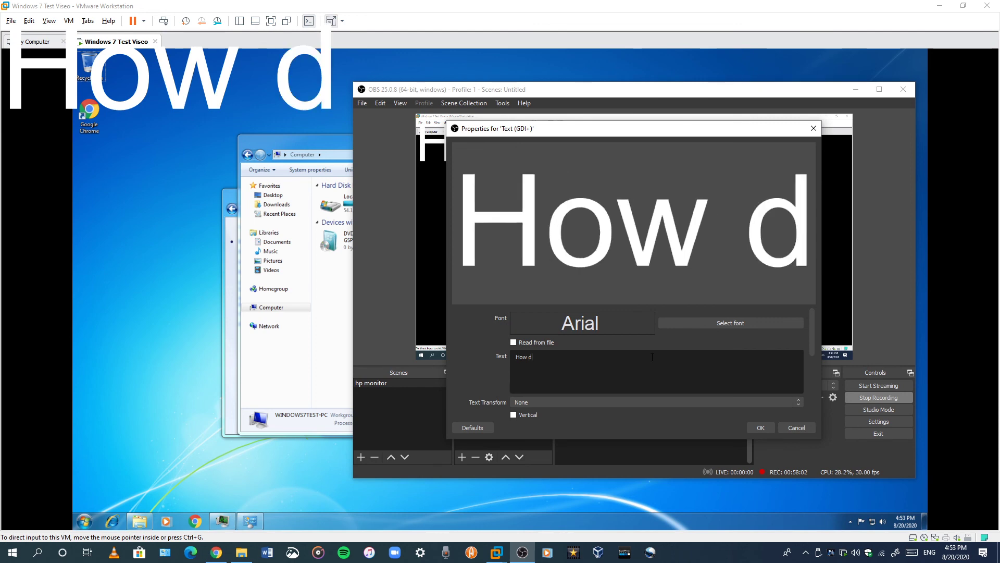
key("BackSpace")
type("ew")
key("BackSpace")
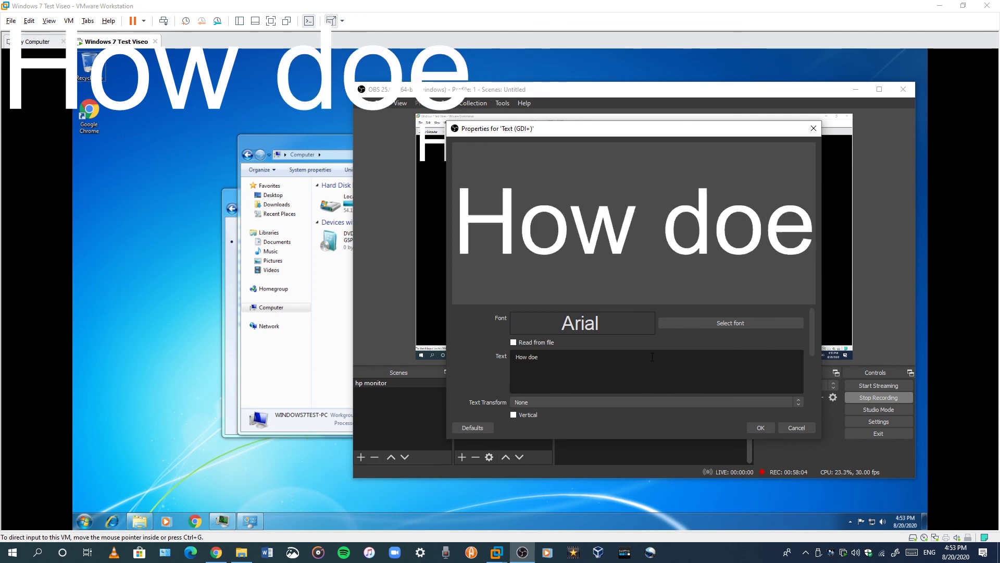
type("s Wu")
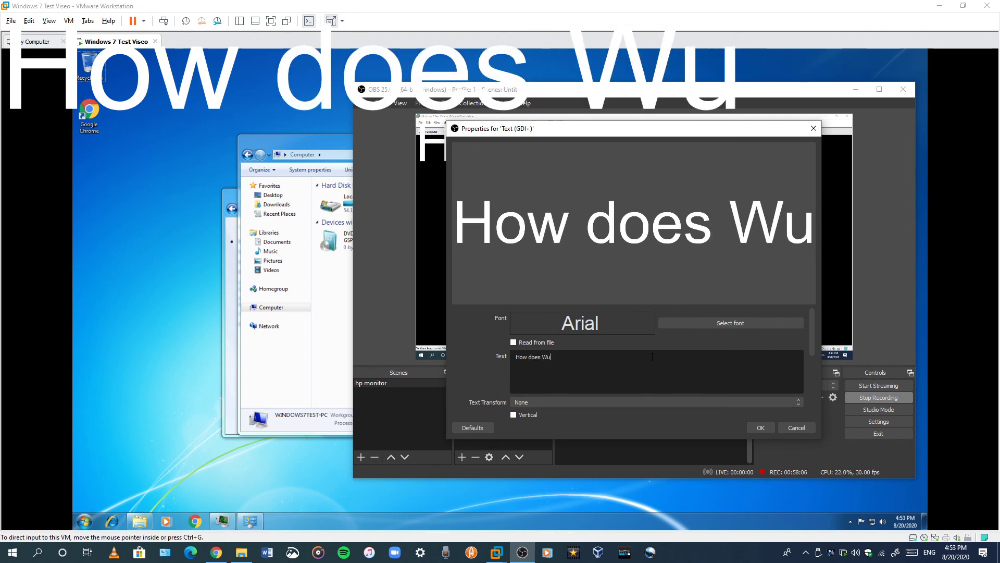
key("BackSpace")
type("in")
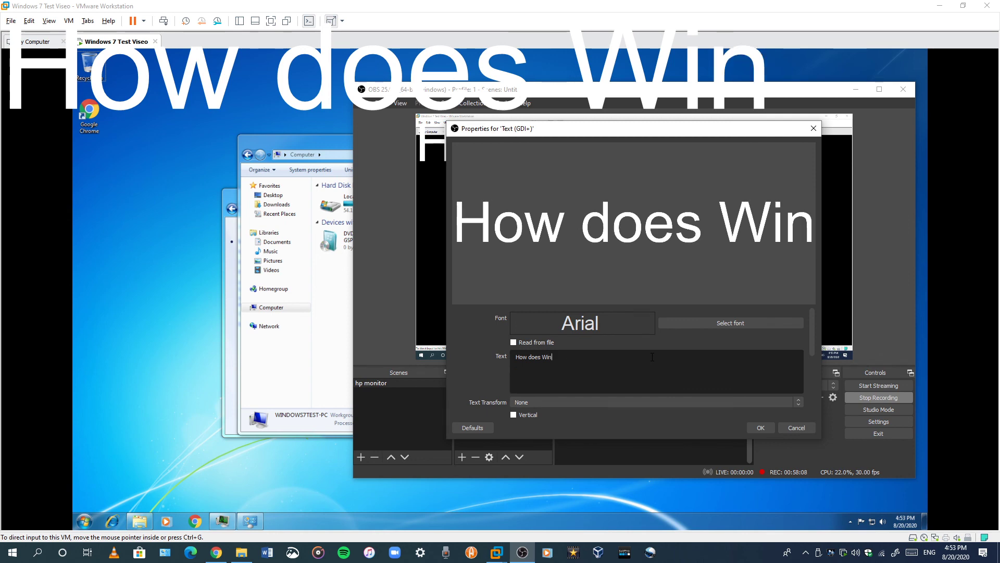
type("dows Vi")
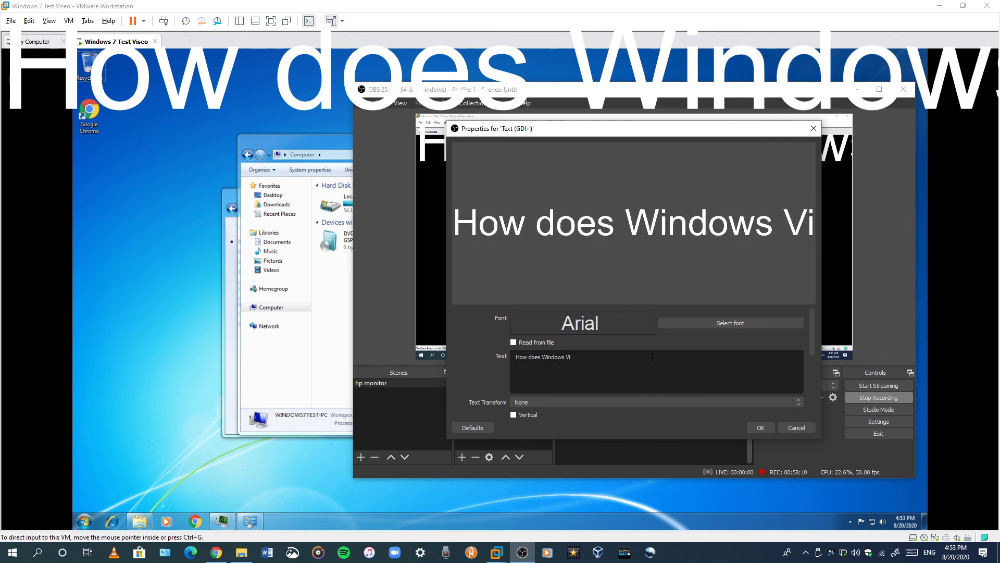
type("e")
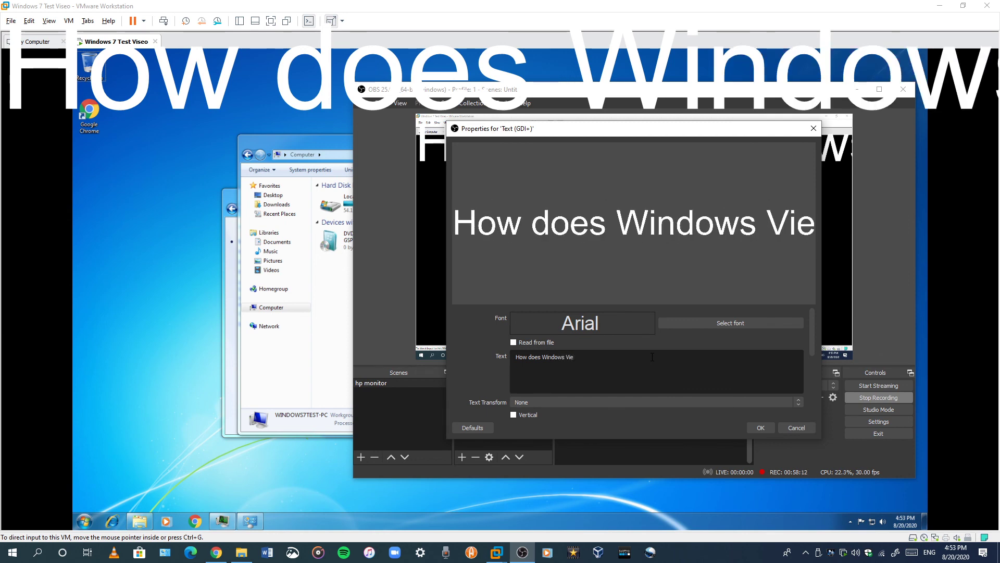
type("nna Doe")
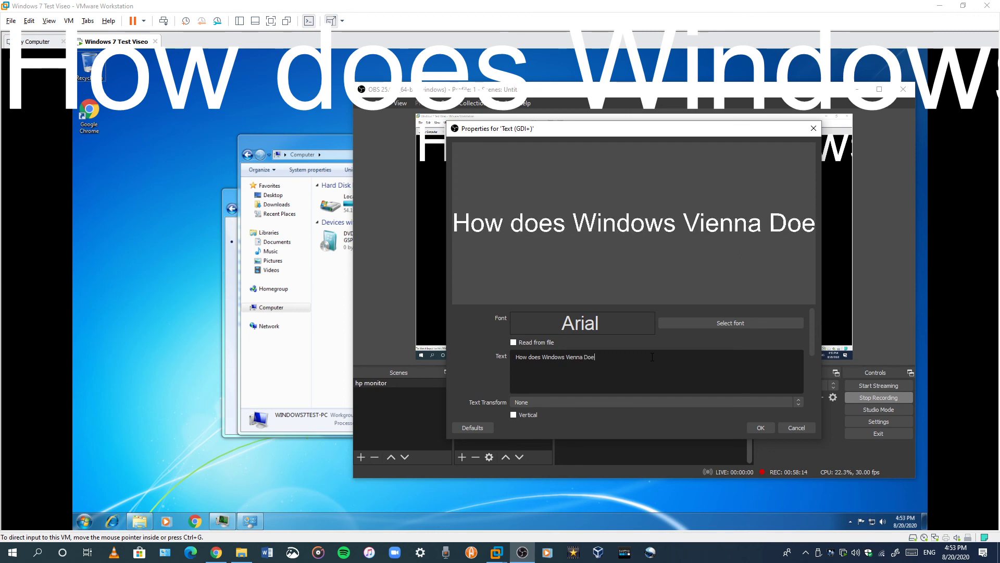
type("s")
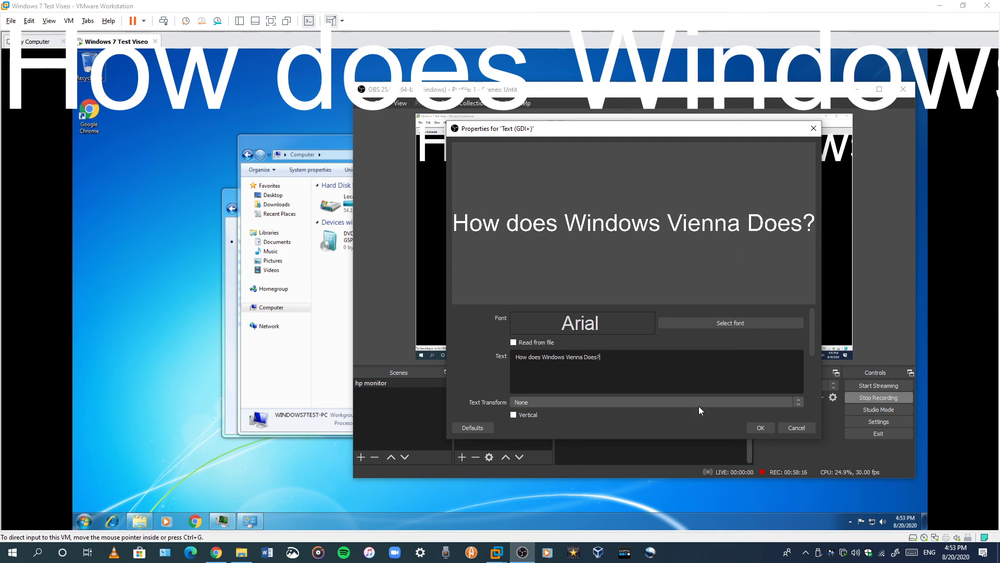
left_click(807, 430)
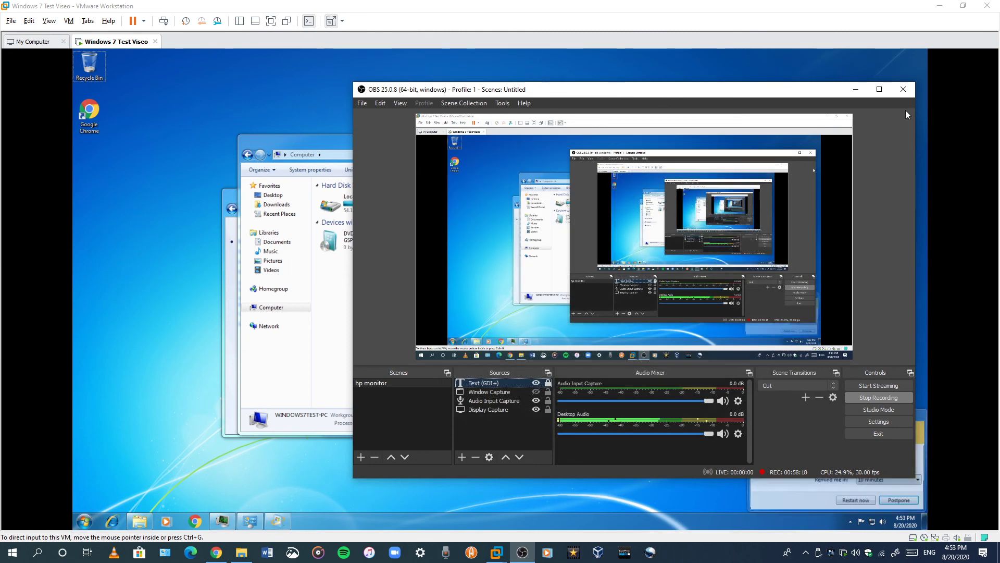
Try to exit OBS Studio and return to the virtual machine in VMware Workstation
left_click(903, 89)
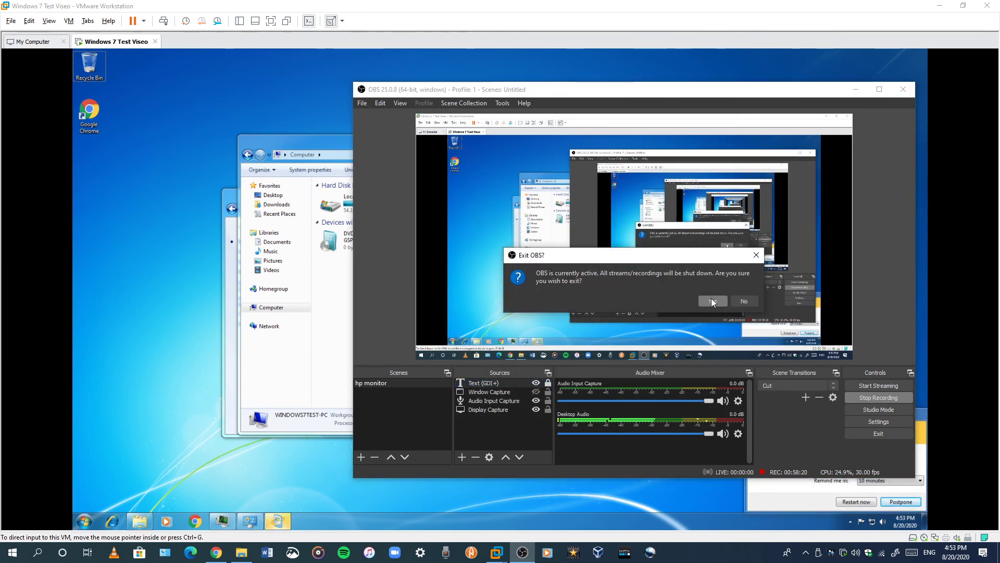
left_click(713, 301)
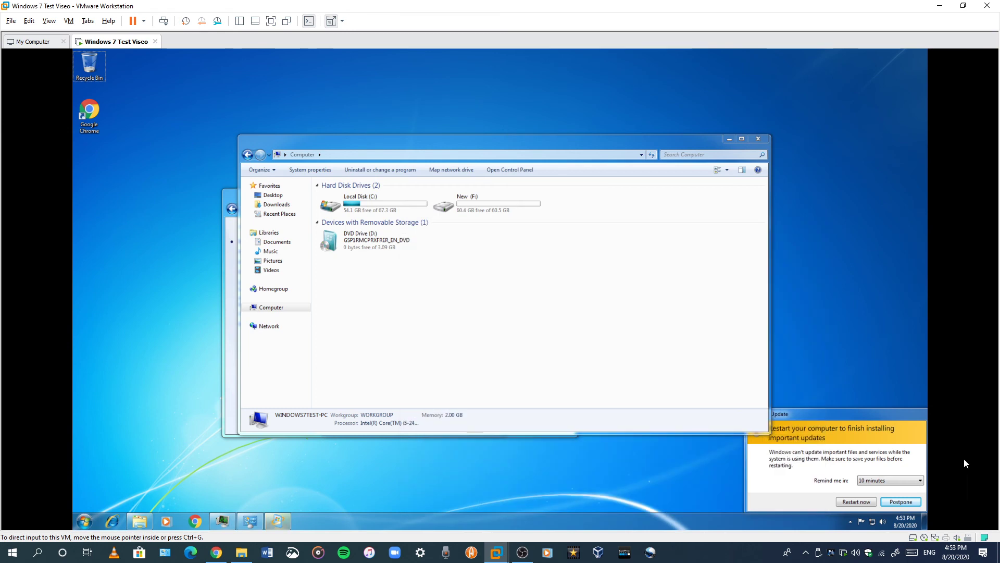
Postpone the Windows Update restart and shut down the Windows 7 Test Viseo virtual machine
left_click(900, 501)
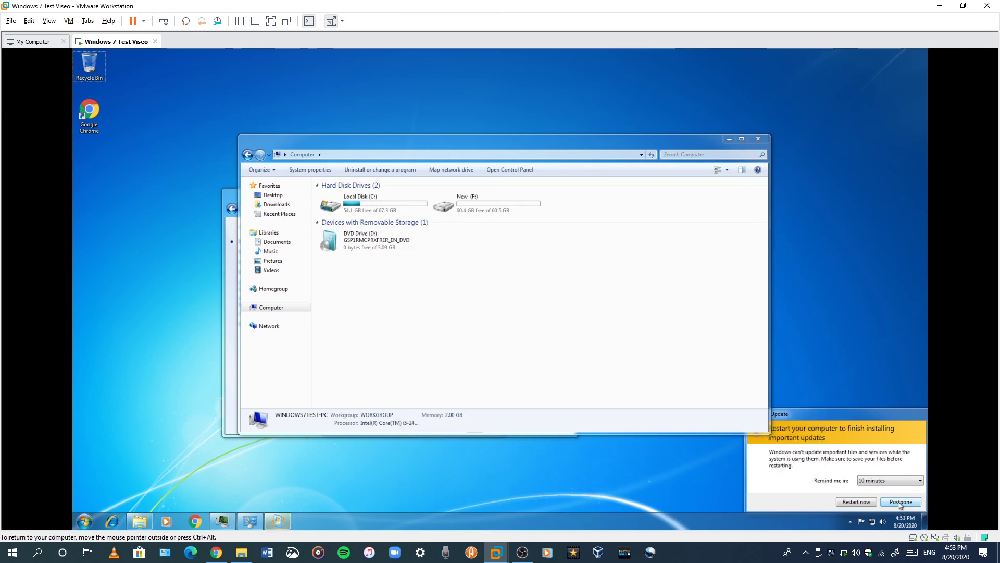
left_click(91, 518)
key("Escape")
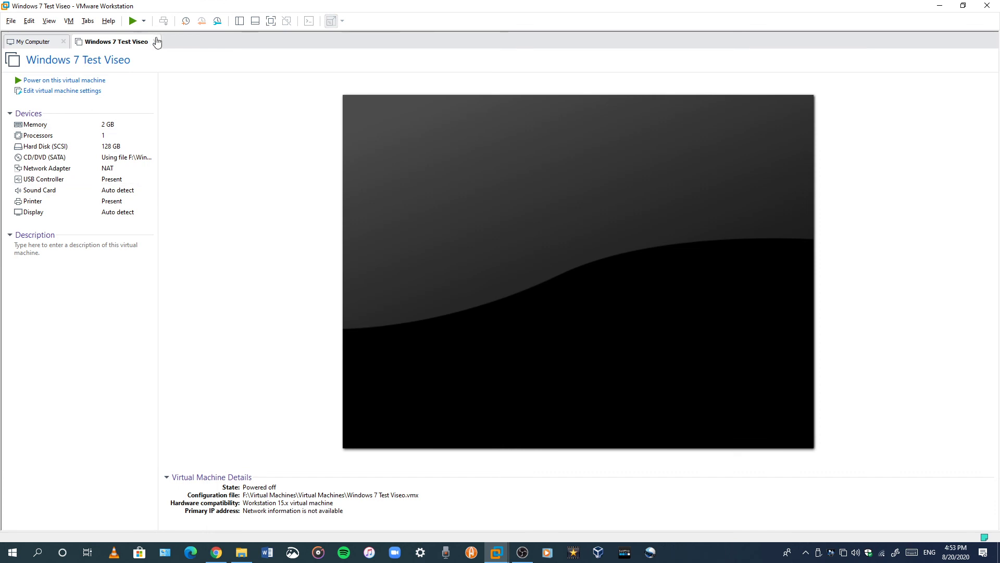
Delete the Windows 7 Test Viseo virtual machine from disk and switch to OBS Studio
right_click(137, 42)
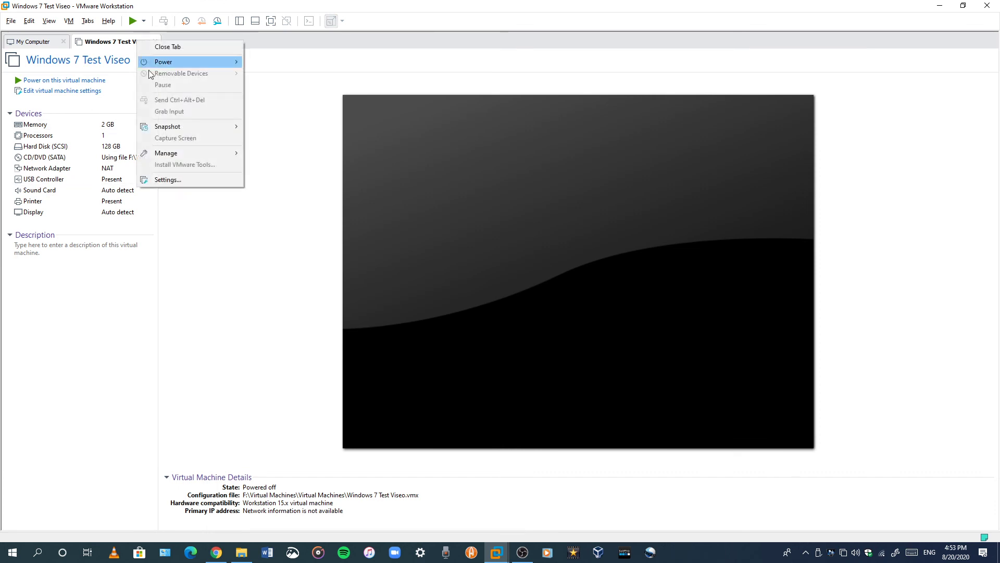
mouse_move(174, 157)
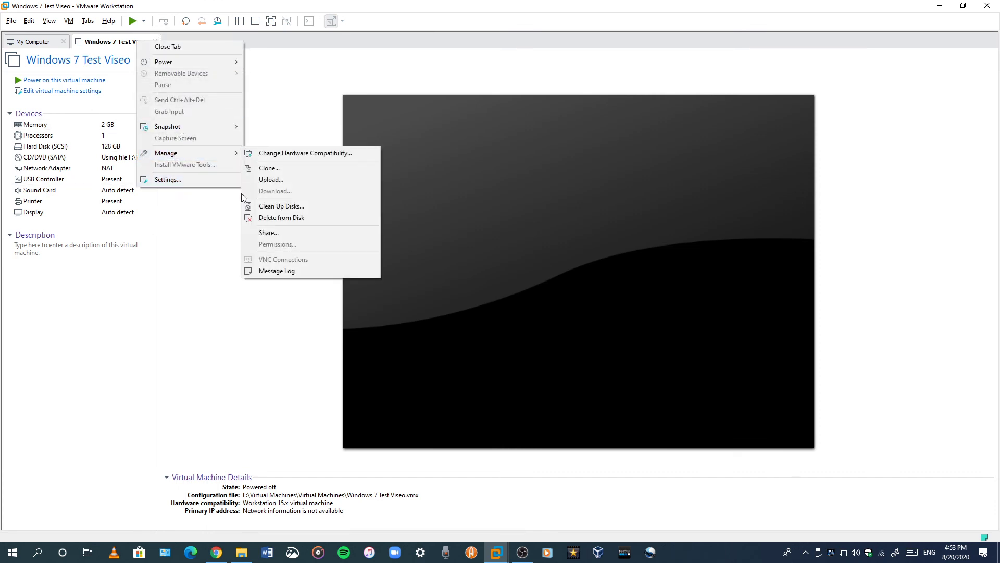
left_click(264, 215)
left_click(504, 299)
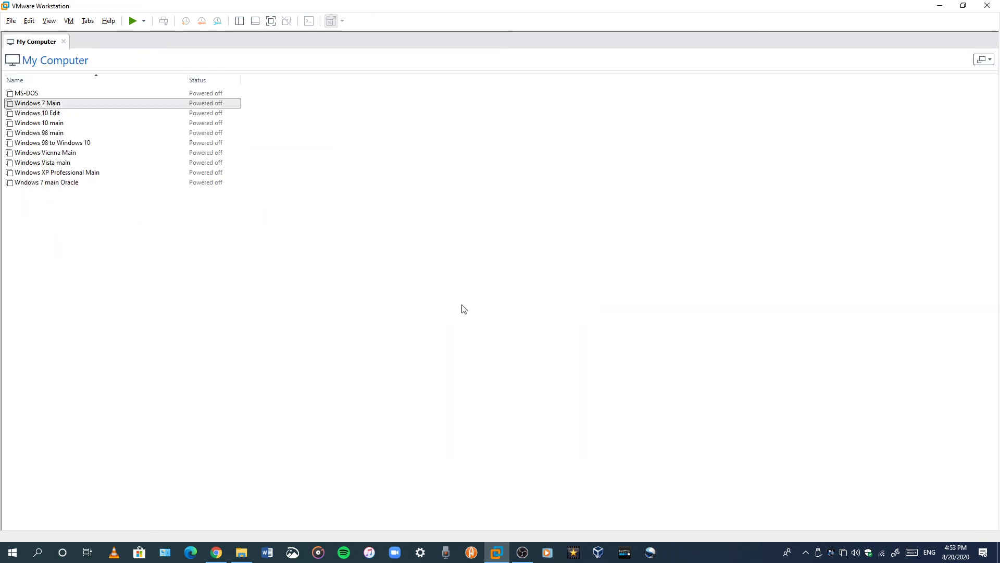
left_click(524, 551)
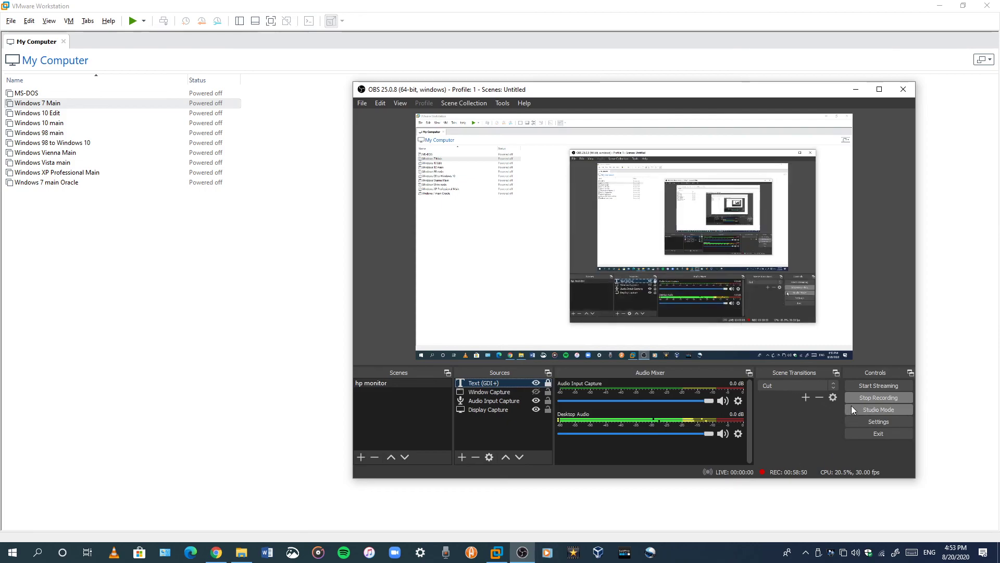